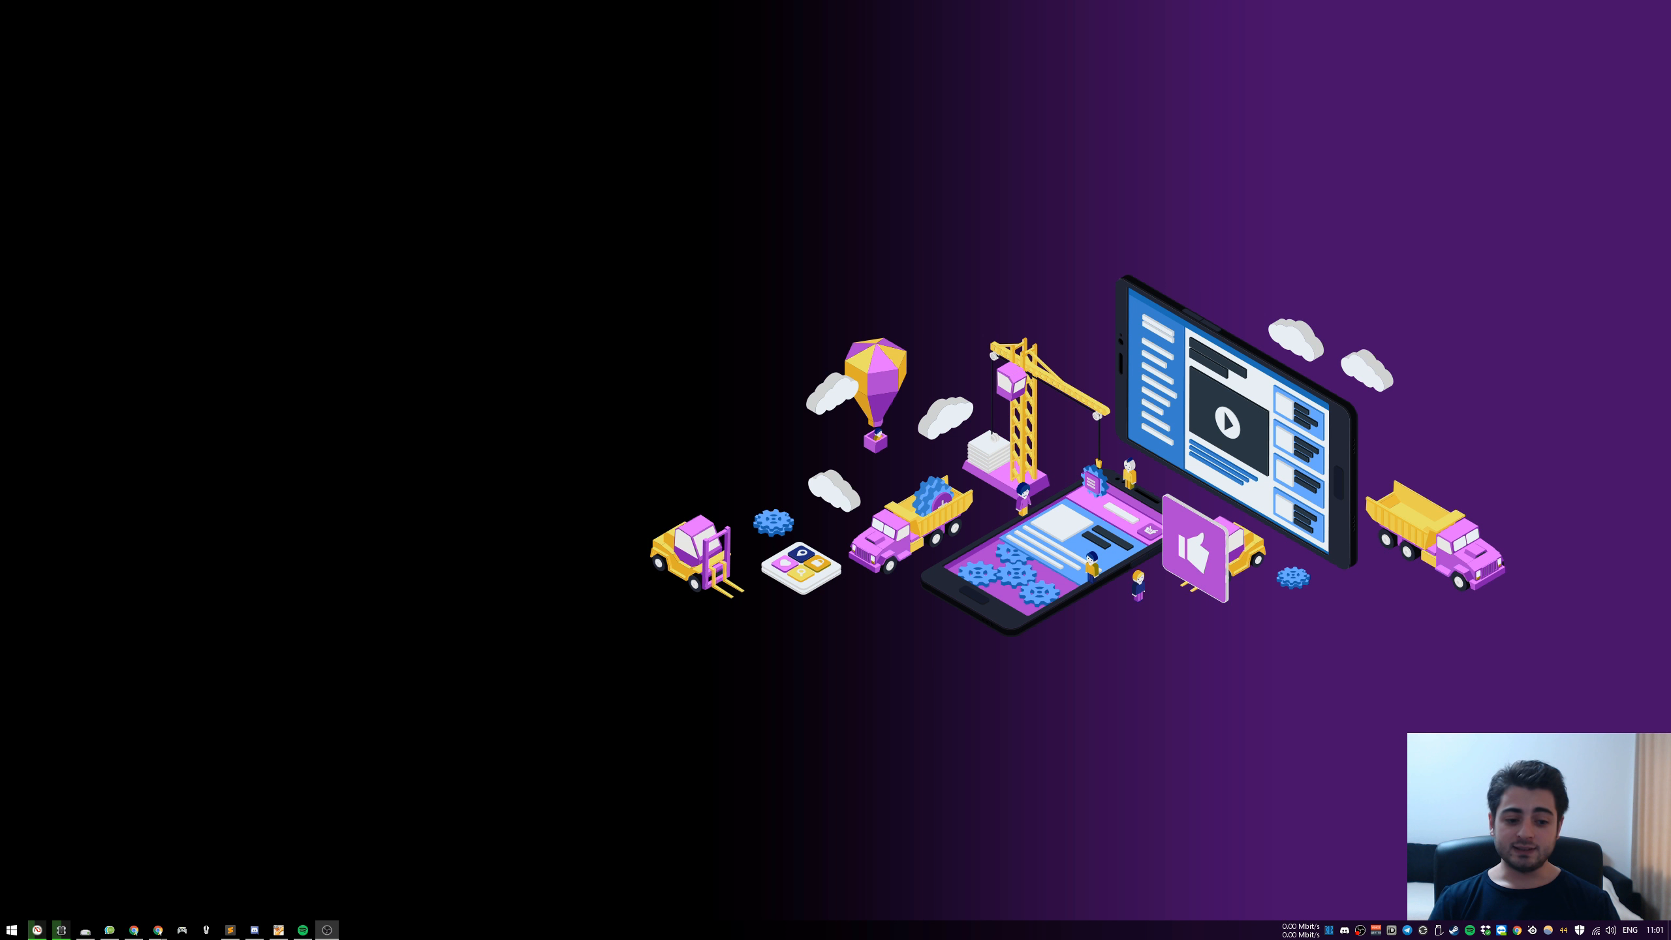
# Switch to the browser window with the DevInsideYou Twitter profile and view its tweets at a larger page zoom
pyautogui.moveTo(158, 929)
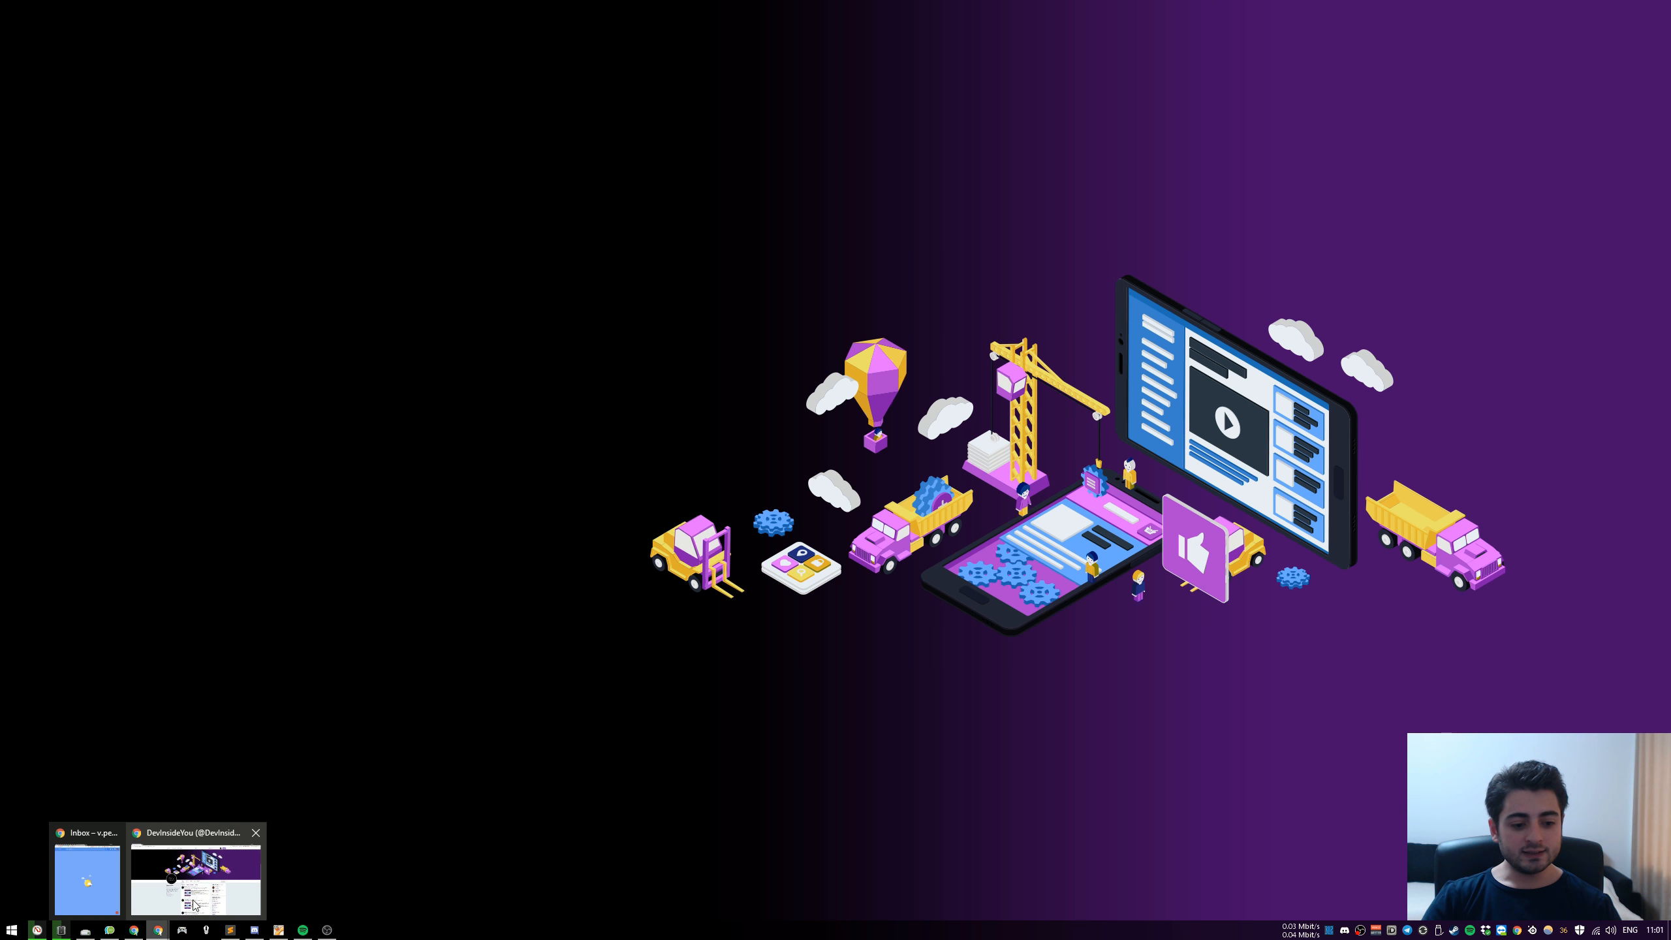
pyautogui.click(196, 905)
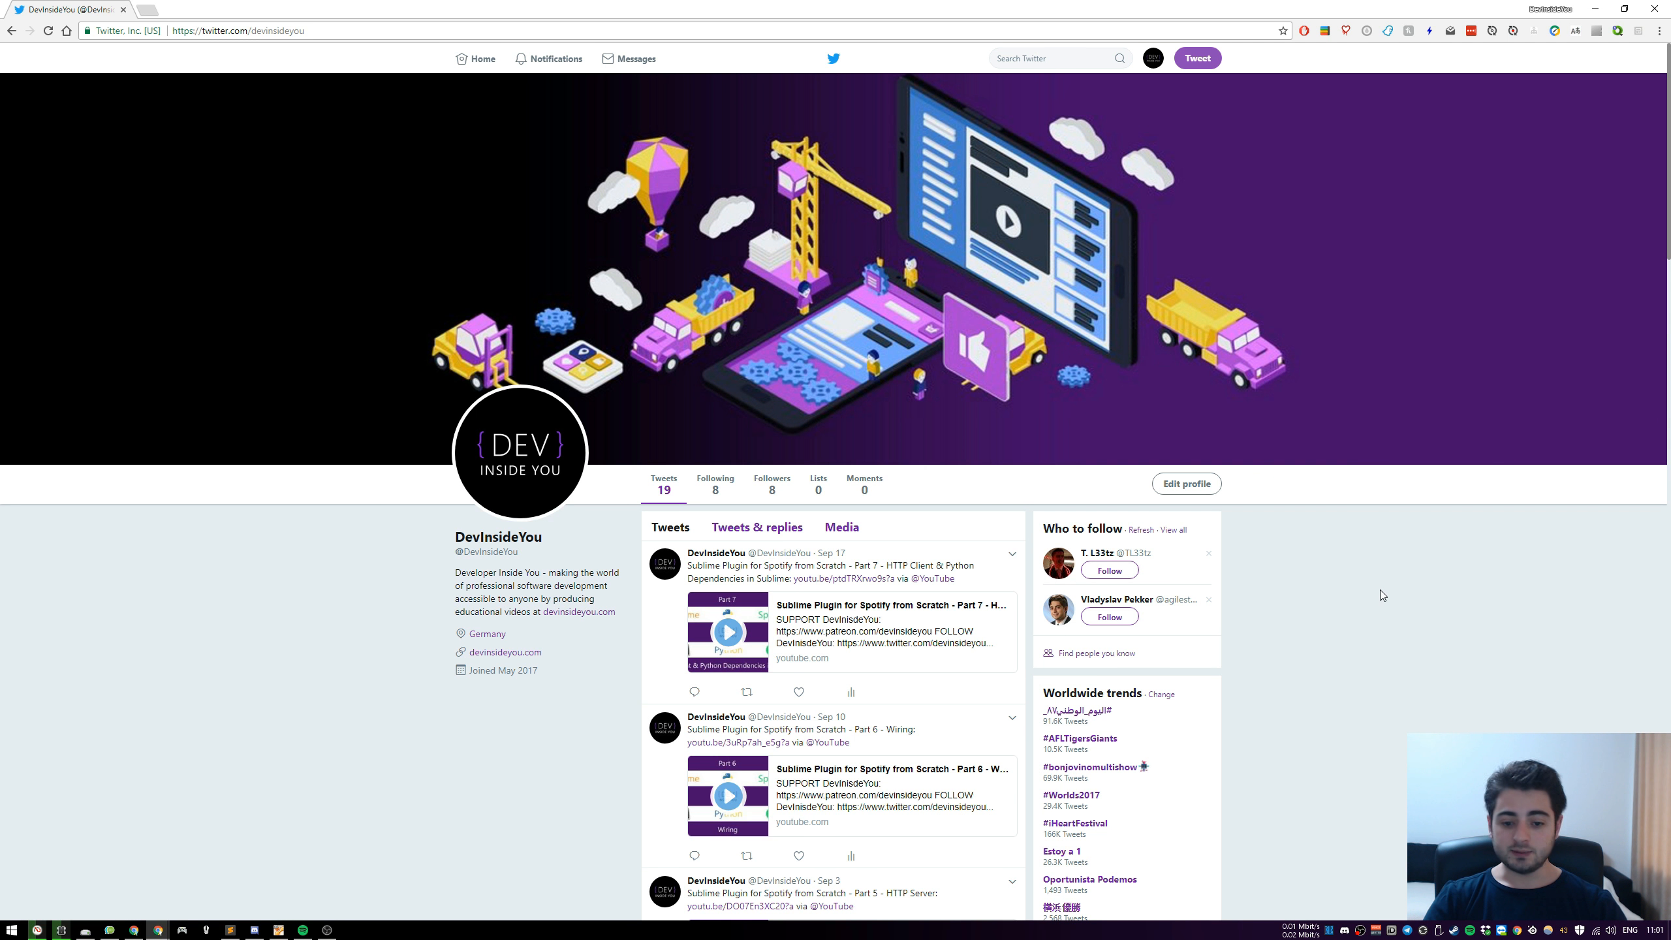
pyautogui.hotkey('ctrl', '+')
pyautogui.hotkey('ctrl', '+')
pyautogui.hotkey('ctrl', '+')
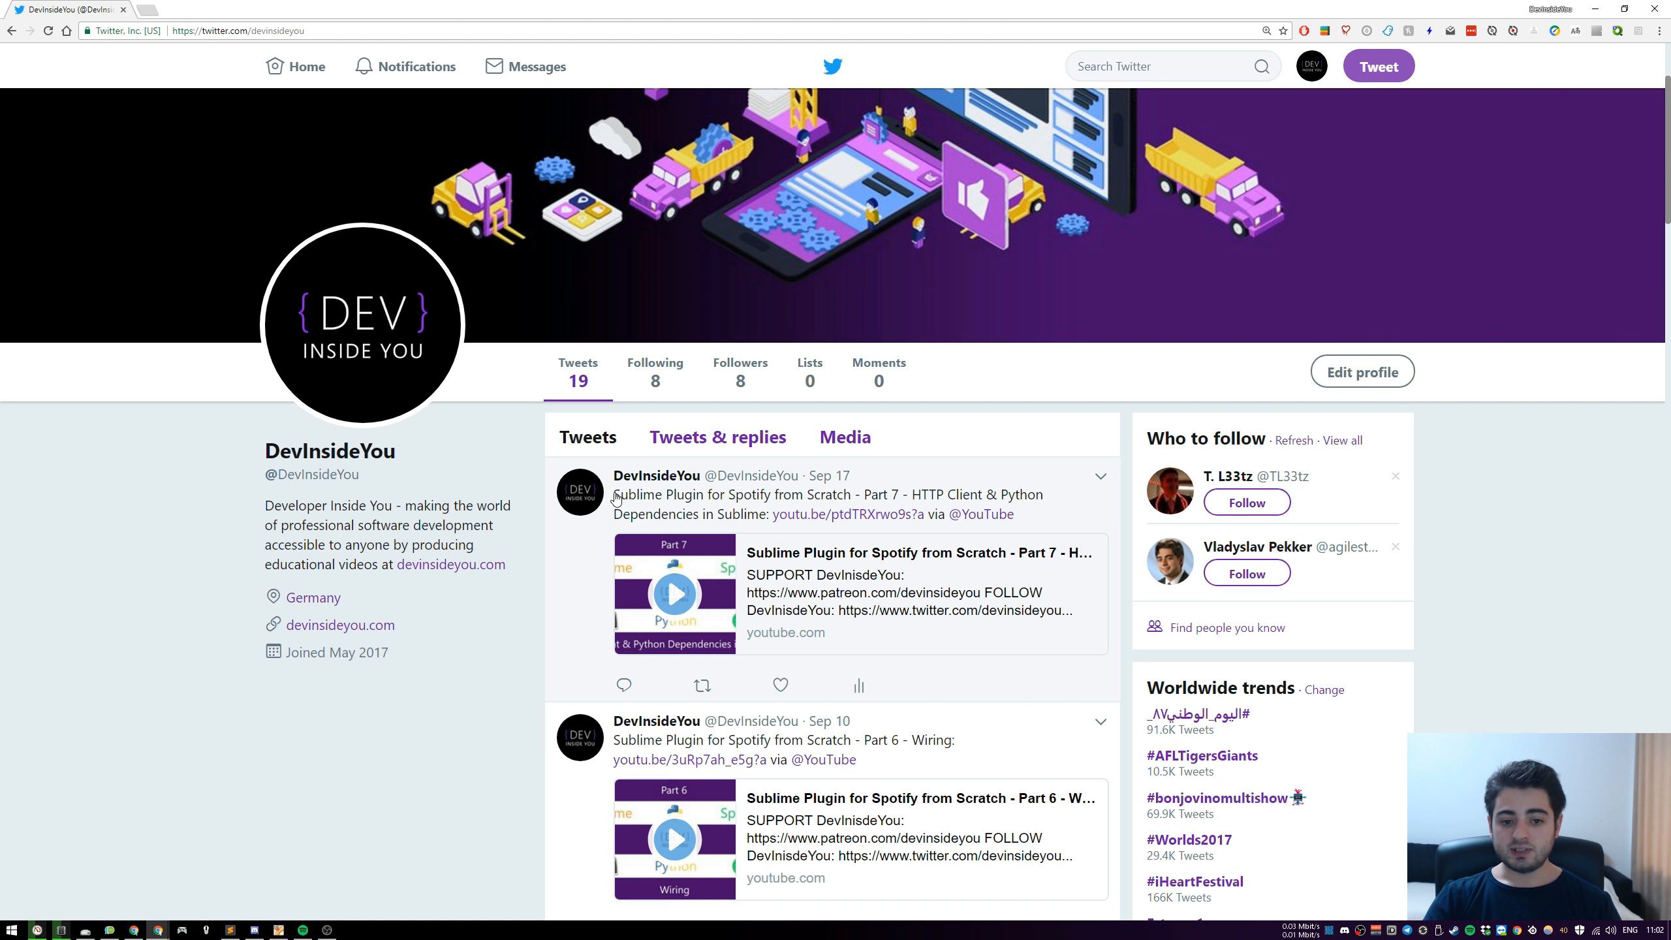
pyautogui.moveTo(987, 520)
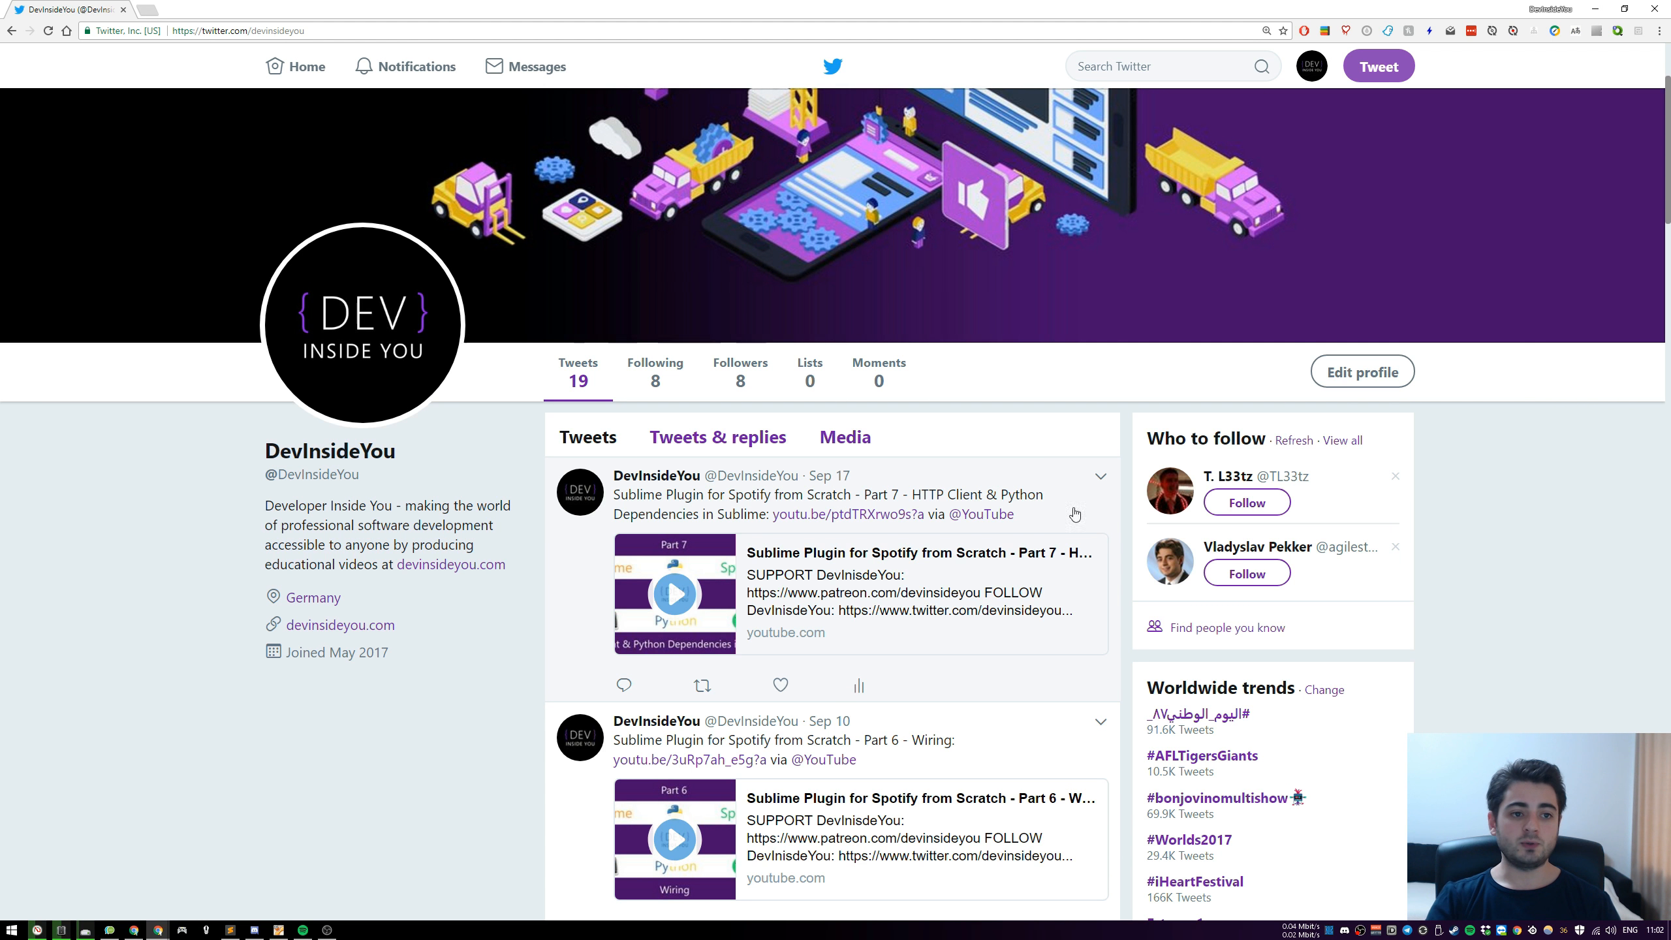
# Open the Discord website in a new browser tab
pyautogui.click(150, 9)
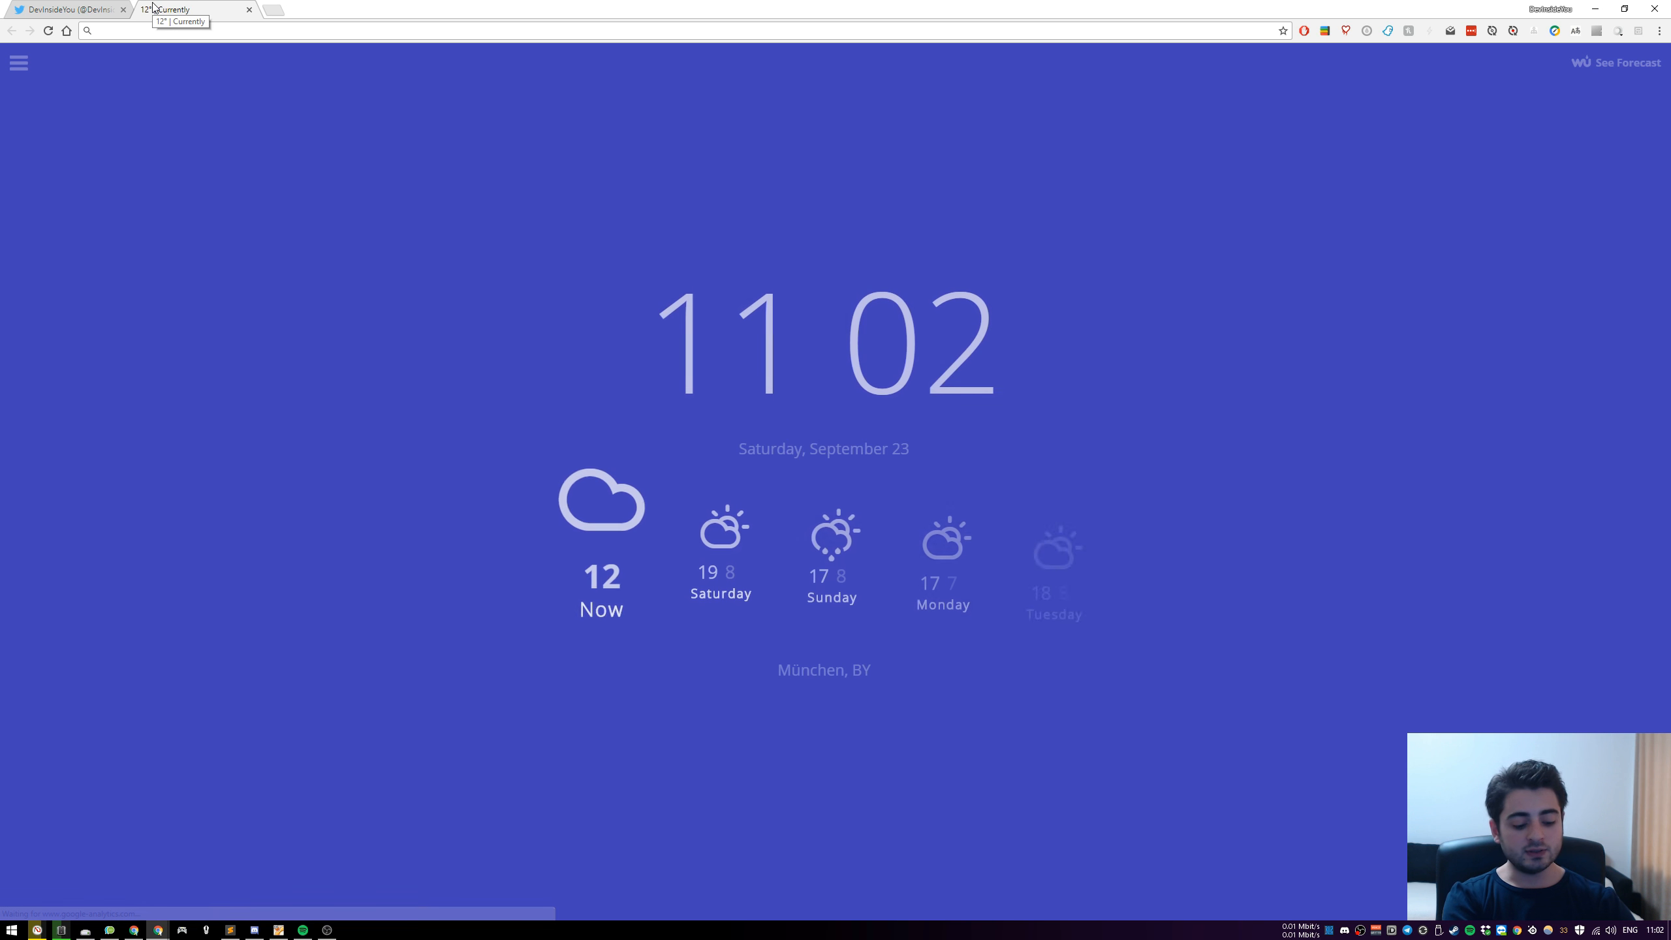
pyautogui.write('discord.com')
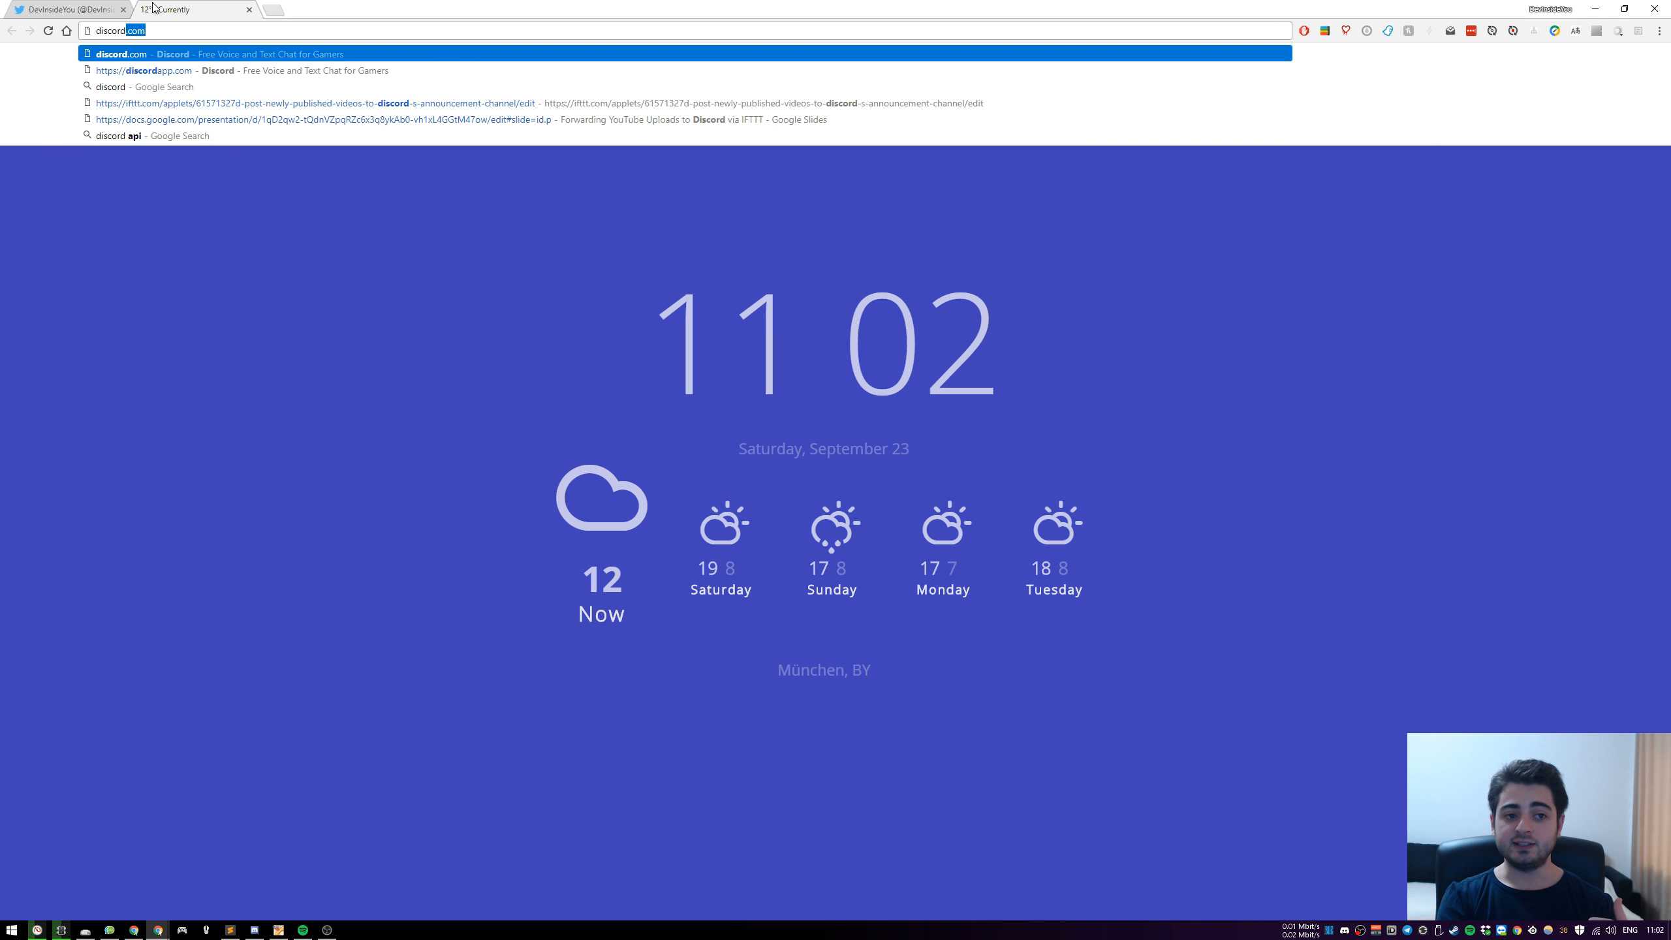
pyautogui.press('Return')
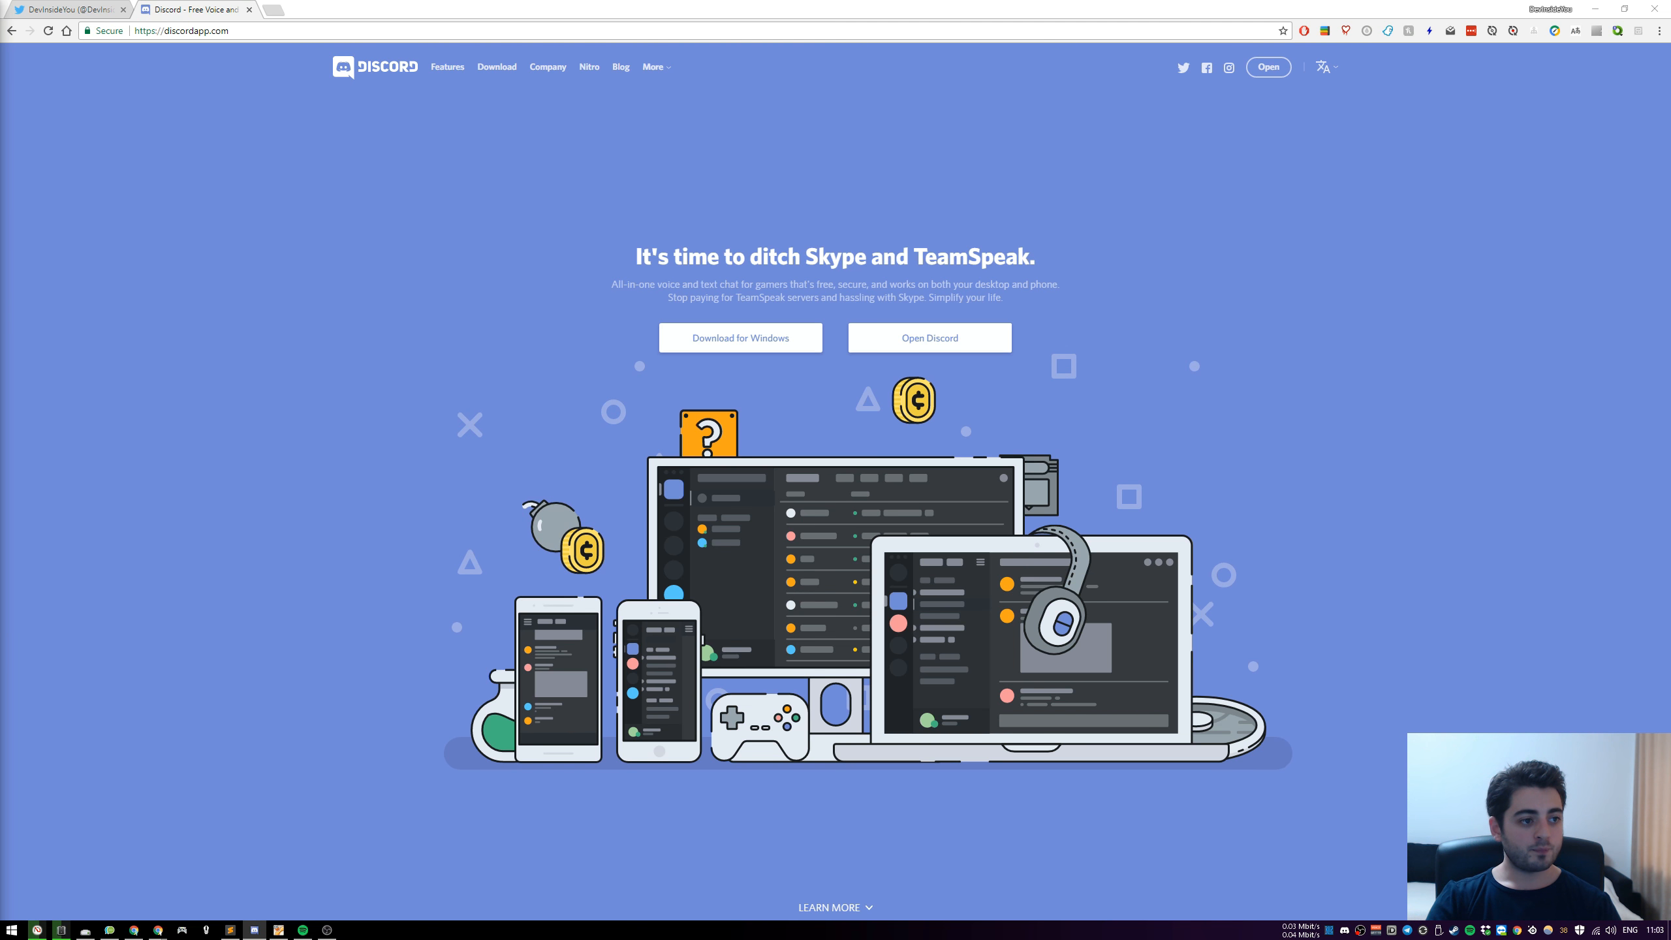
# Bring the Discord desktop app on screen, maximize it, and view the announcements channels of the DevInsideYou and Discord Developers servers
pyautogui.moveTo(0, 92); pyautogui.dragTo(596, 123)
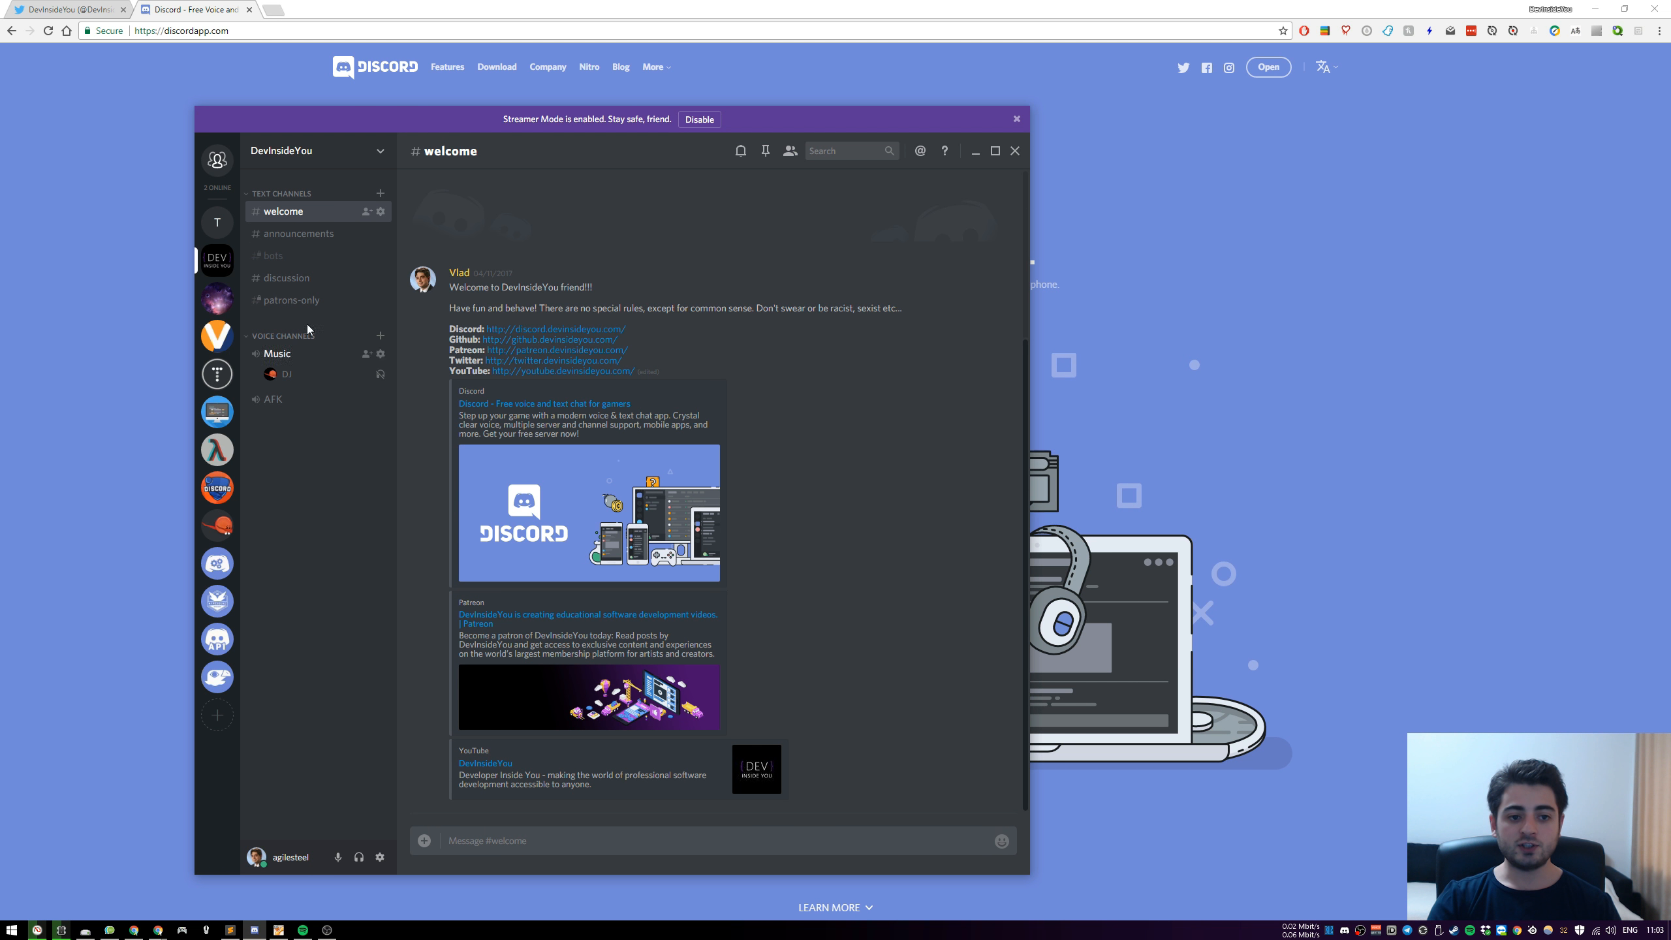
pyautogui.click(321, 237)
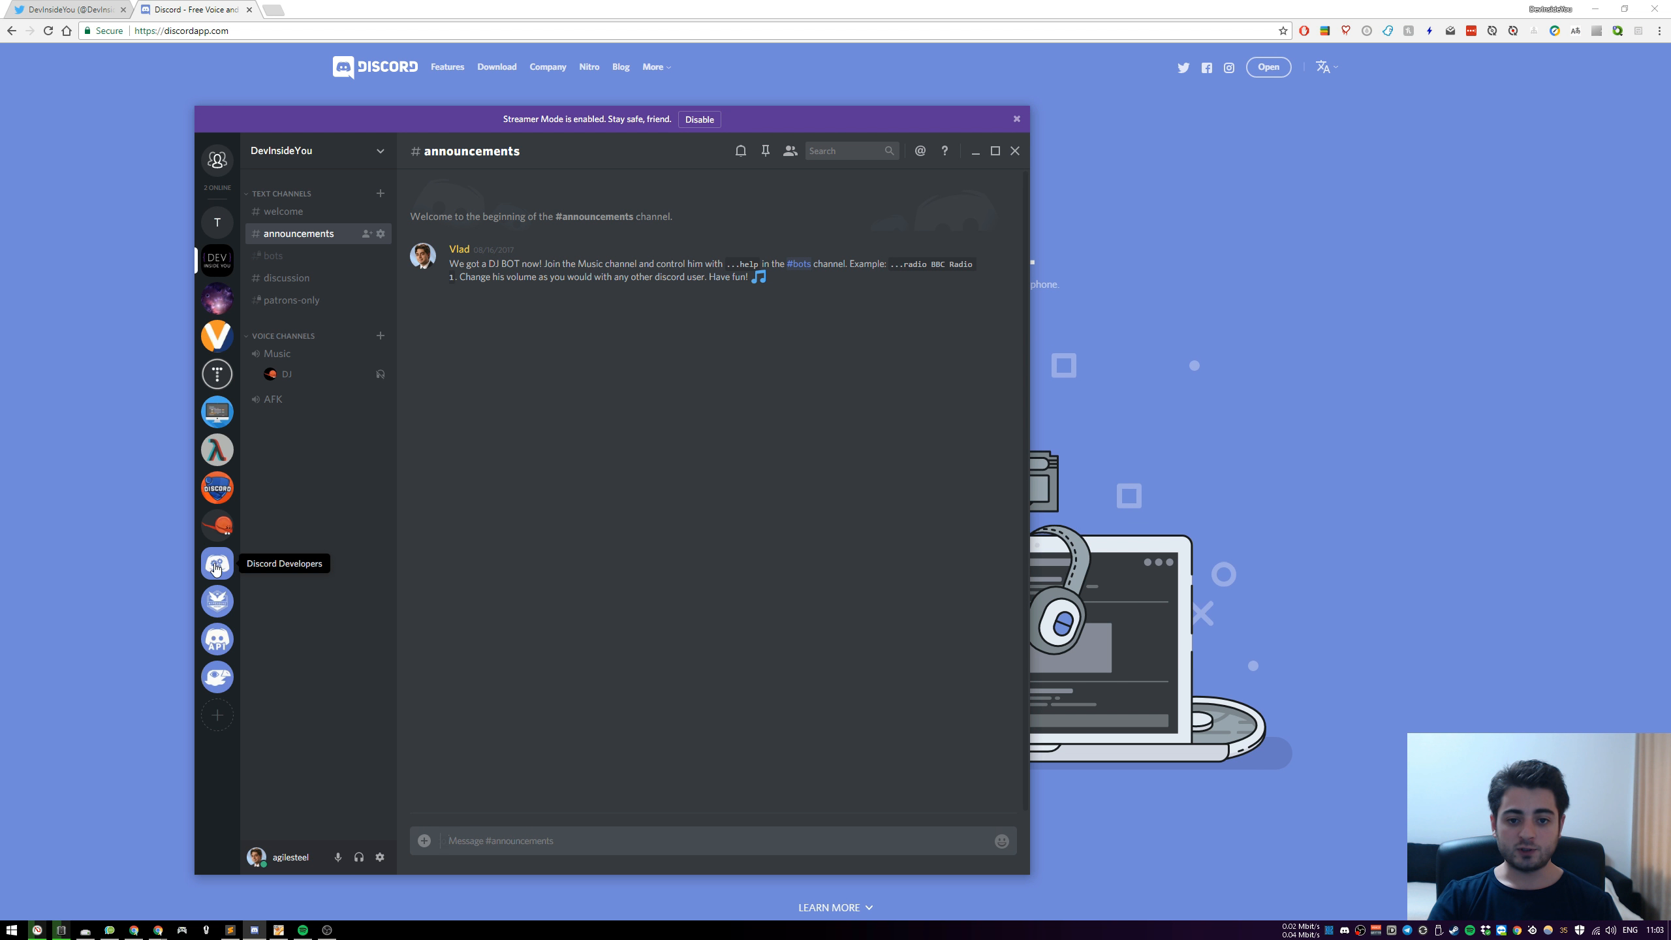
pyautogui.click(217, 568)
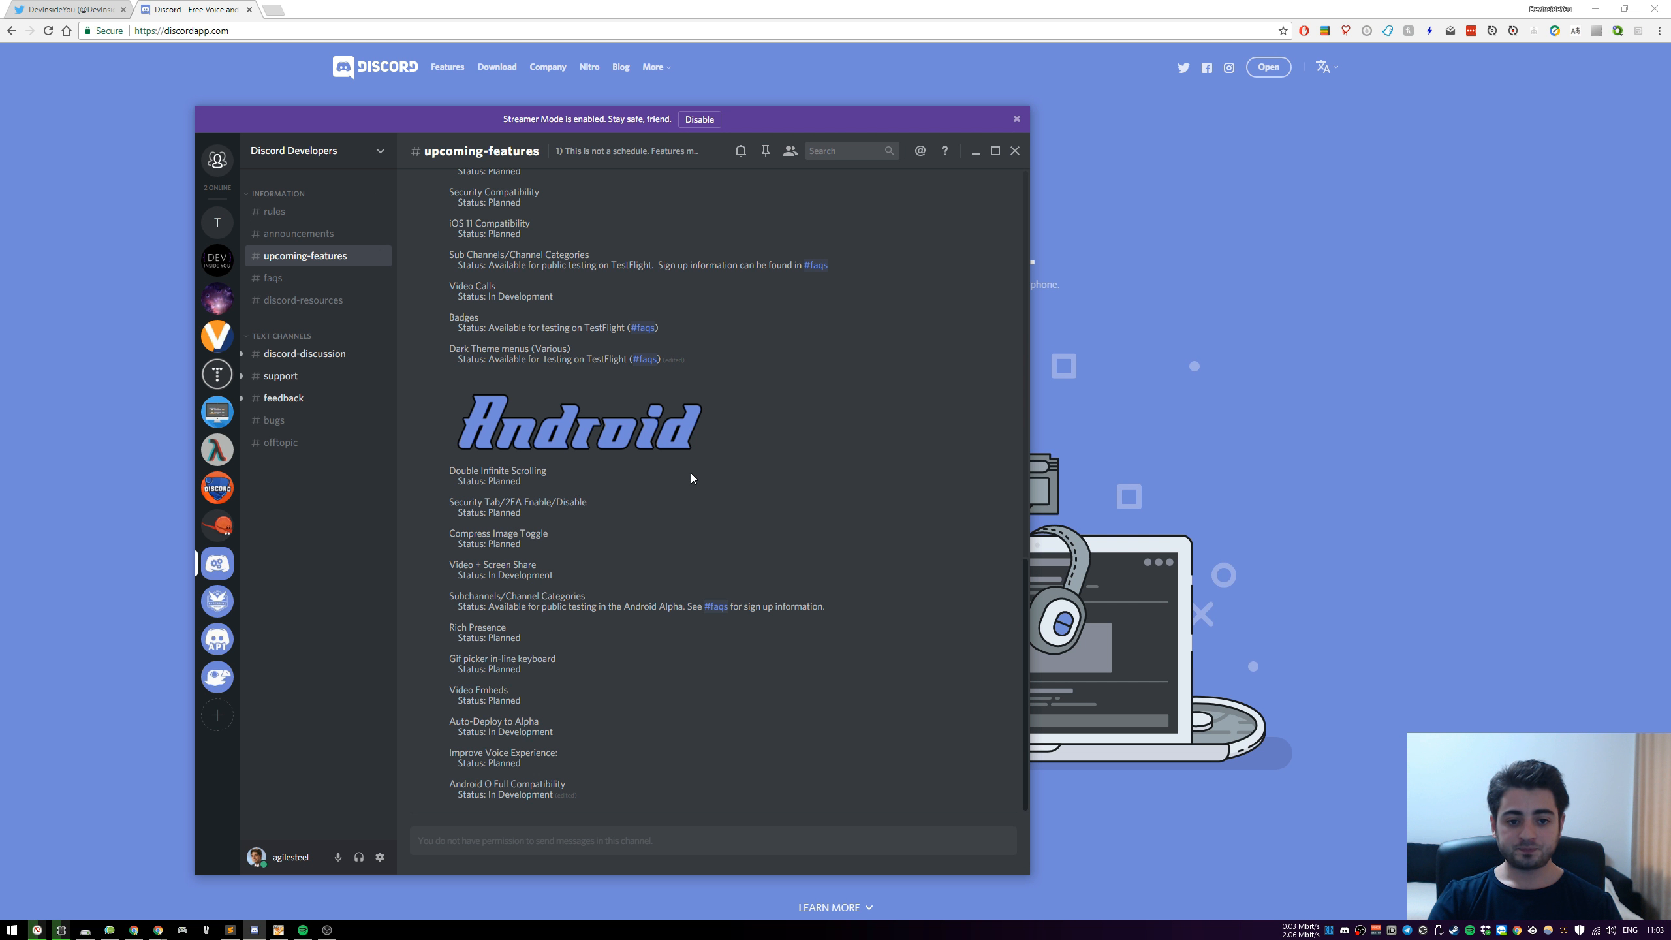
pyautogui.click(995, 151)
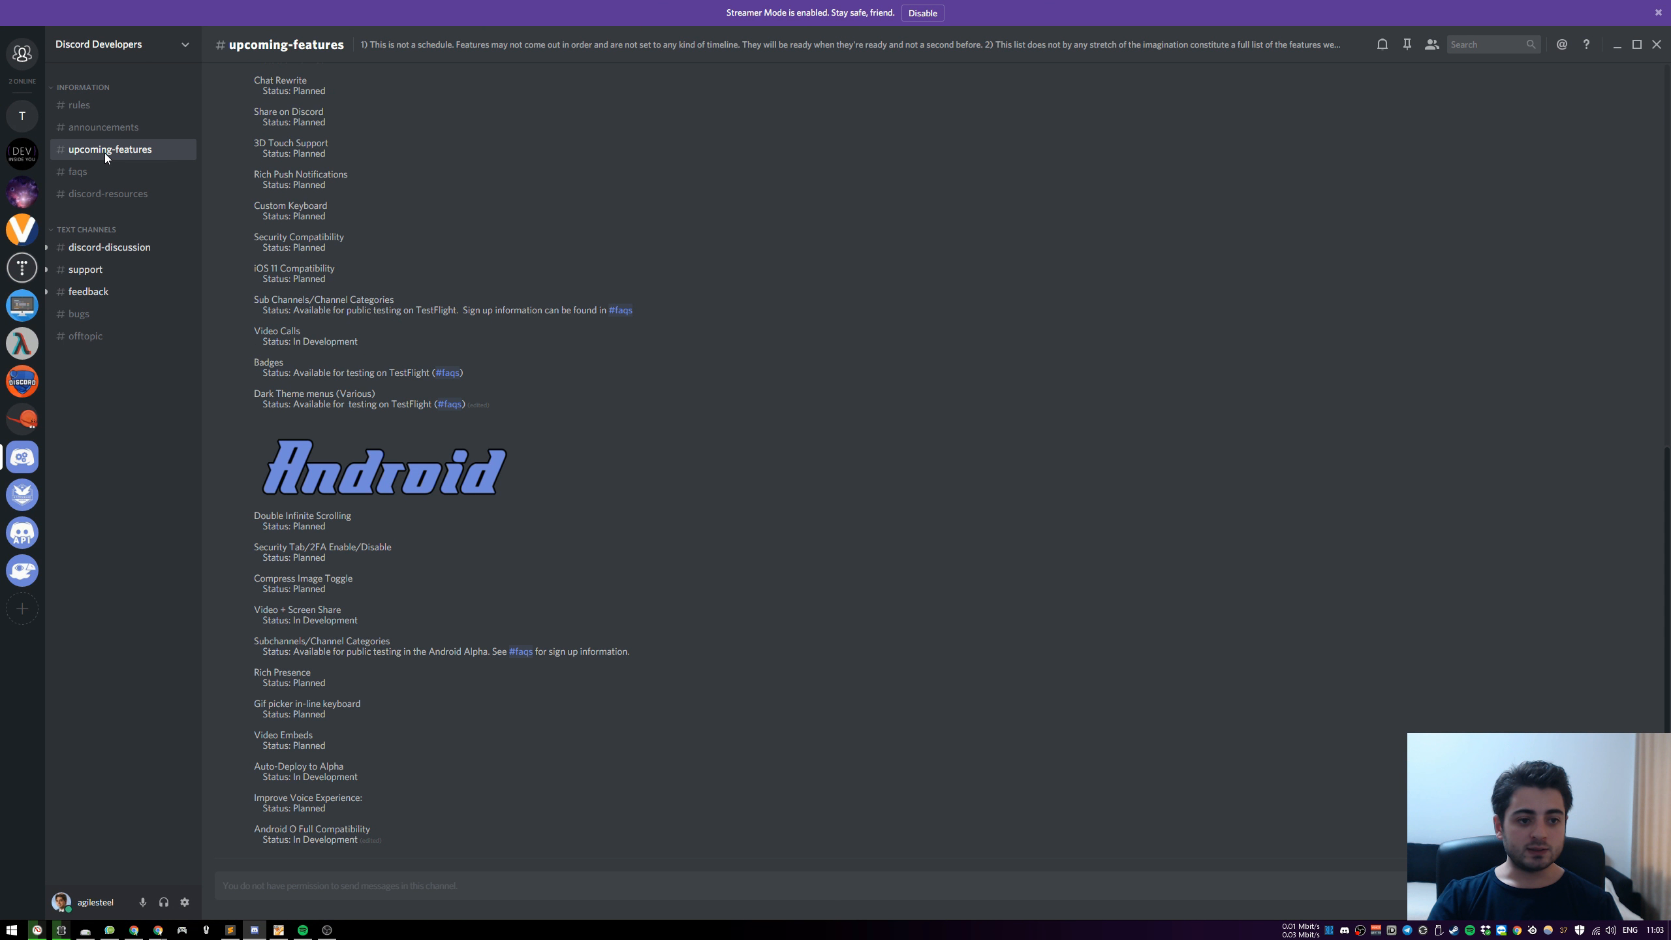
pyautogui.click(136, 128)
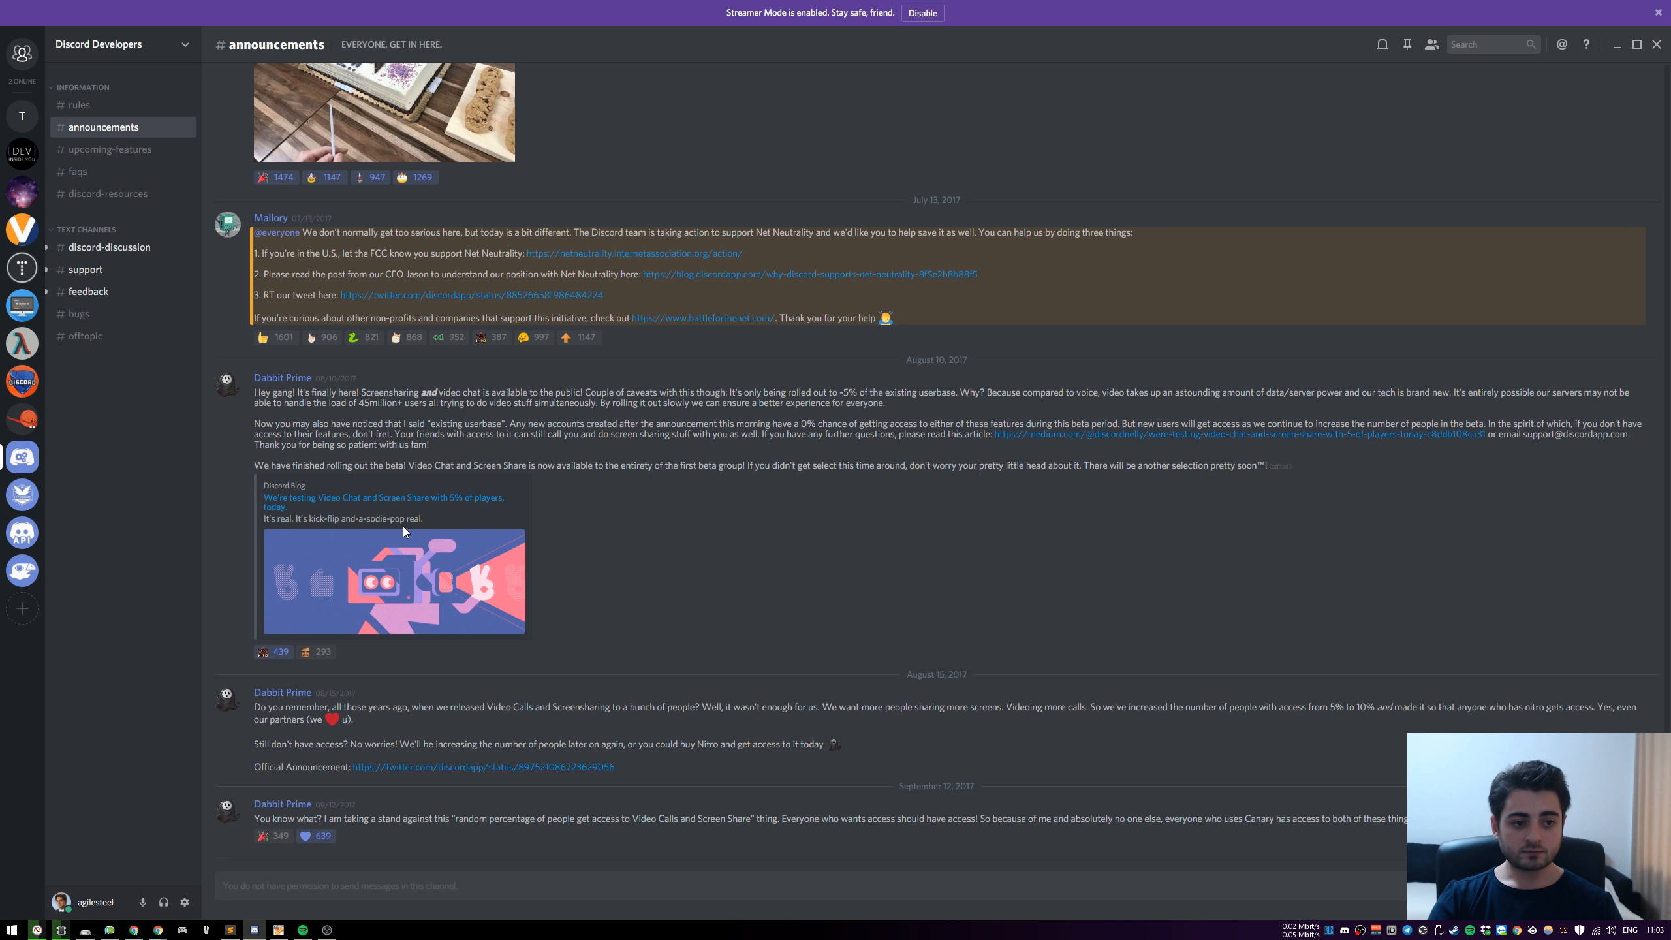
pyautogui.scroll(5, 402, 528)
pyautogui.scroll(-5, 400, 526)
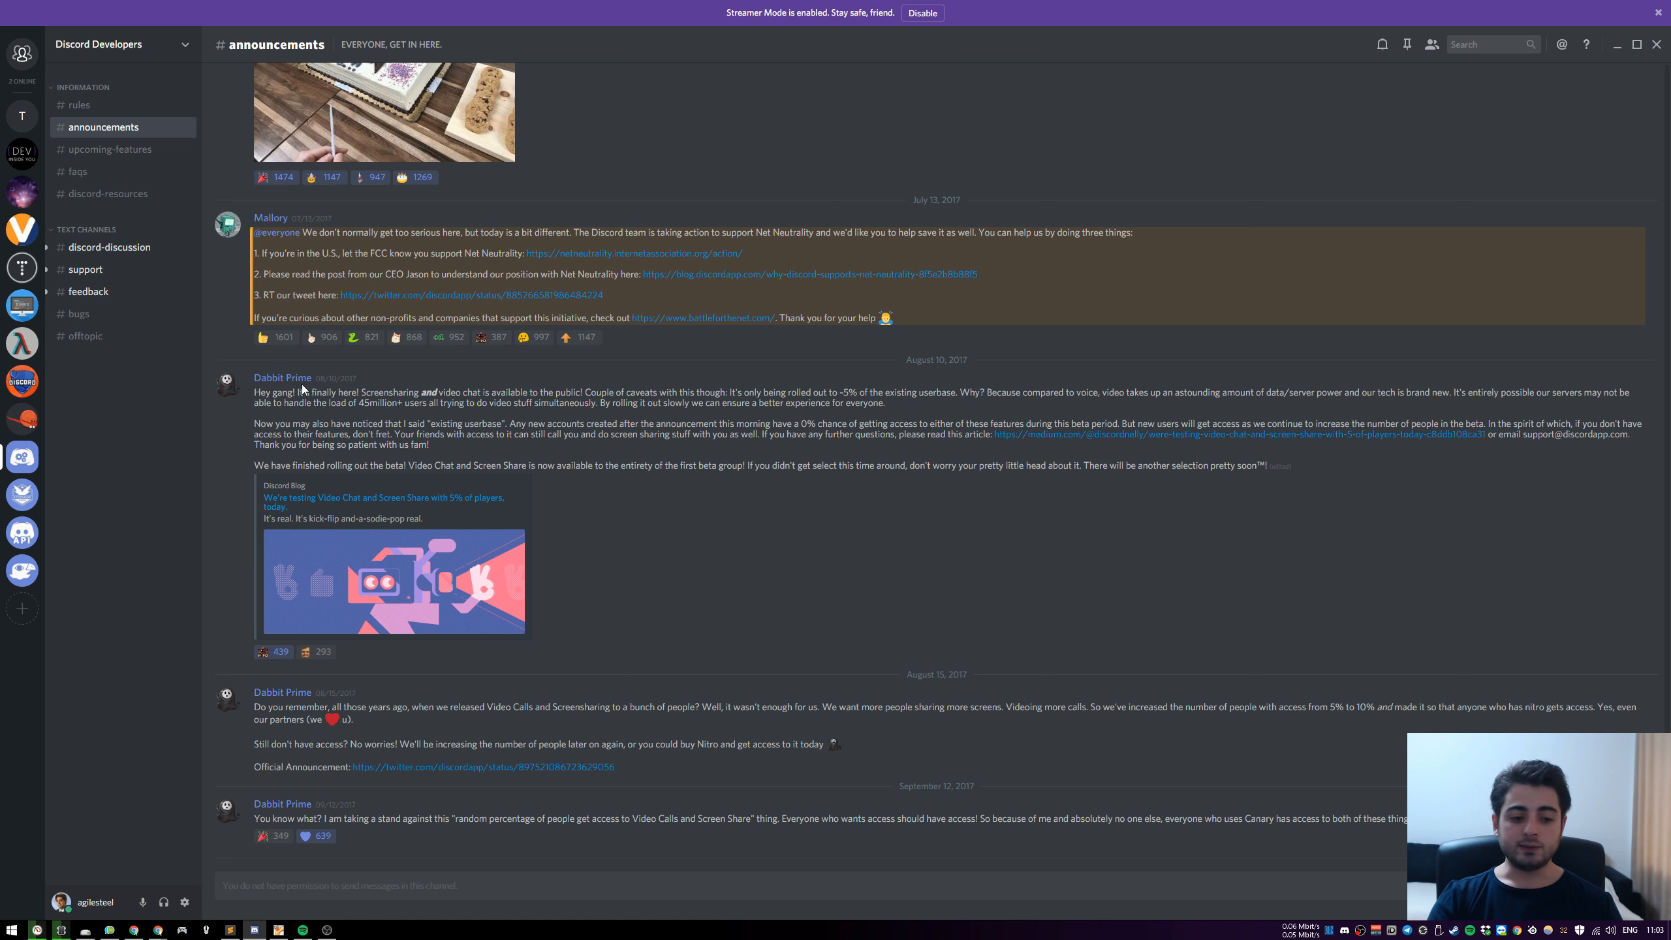
# Create a new Discord server named "Server Name" and disconnect from its General voice channel
pyautogui.click(23, 610)
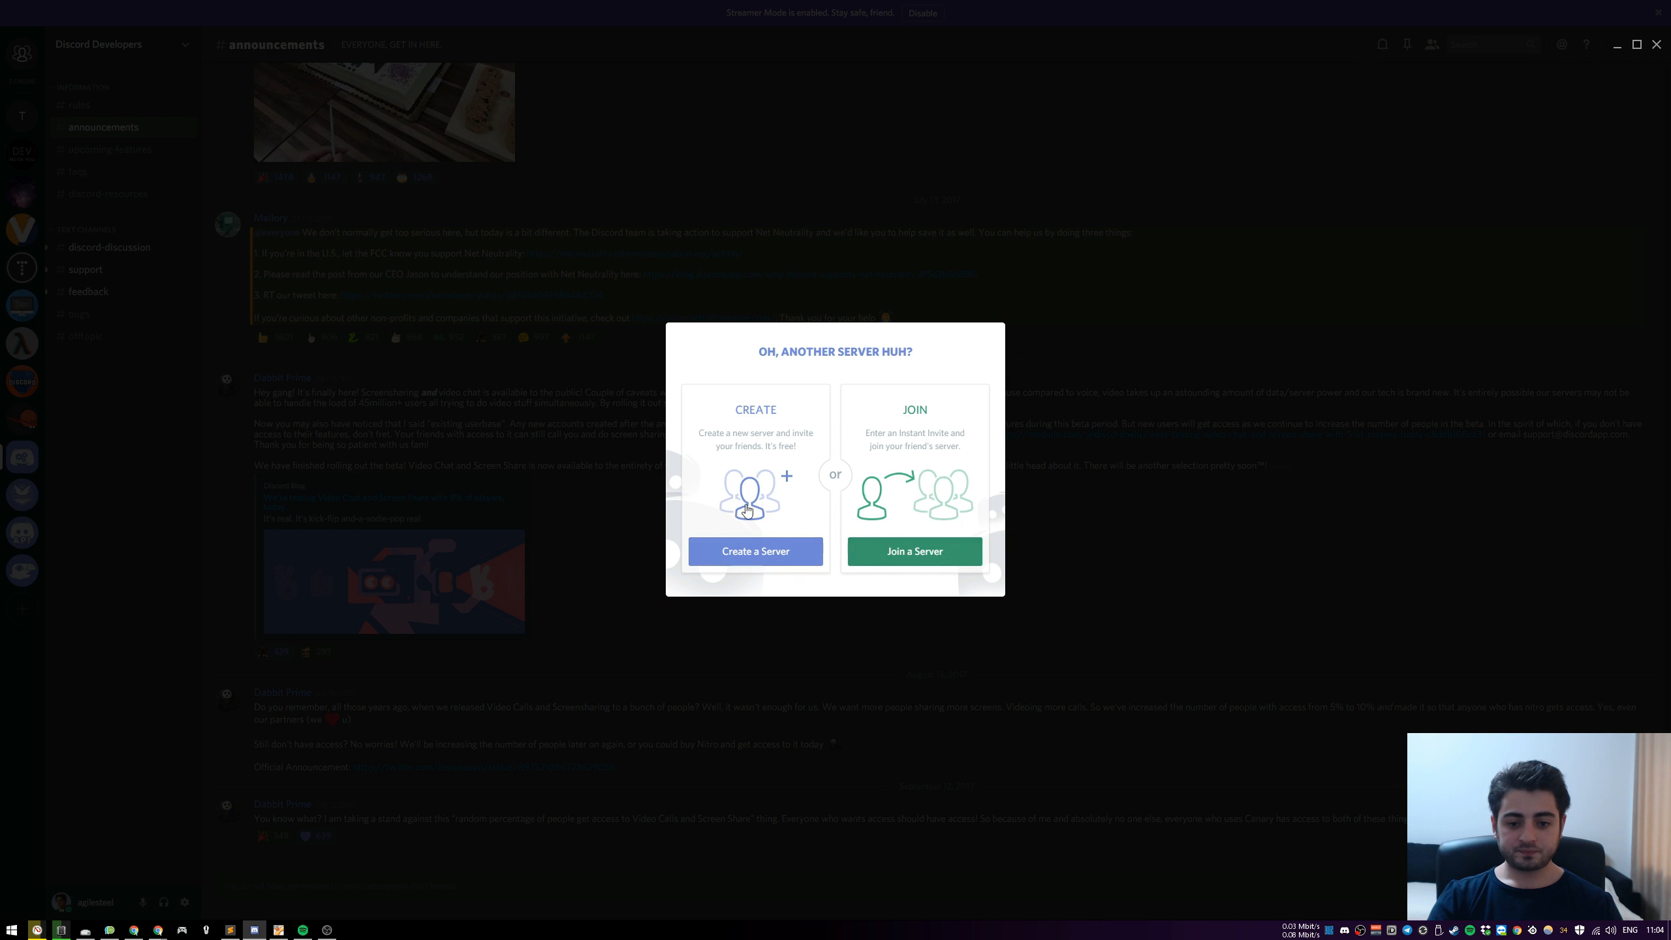
pyautogui.click(757, 551)
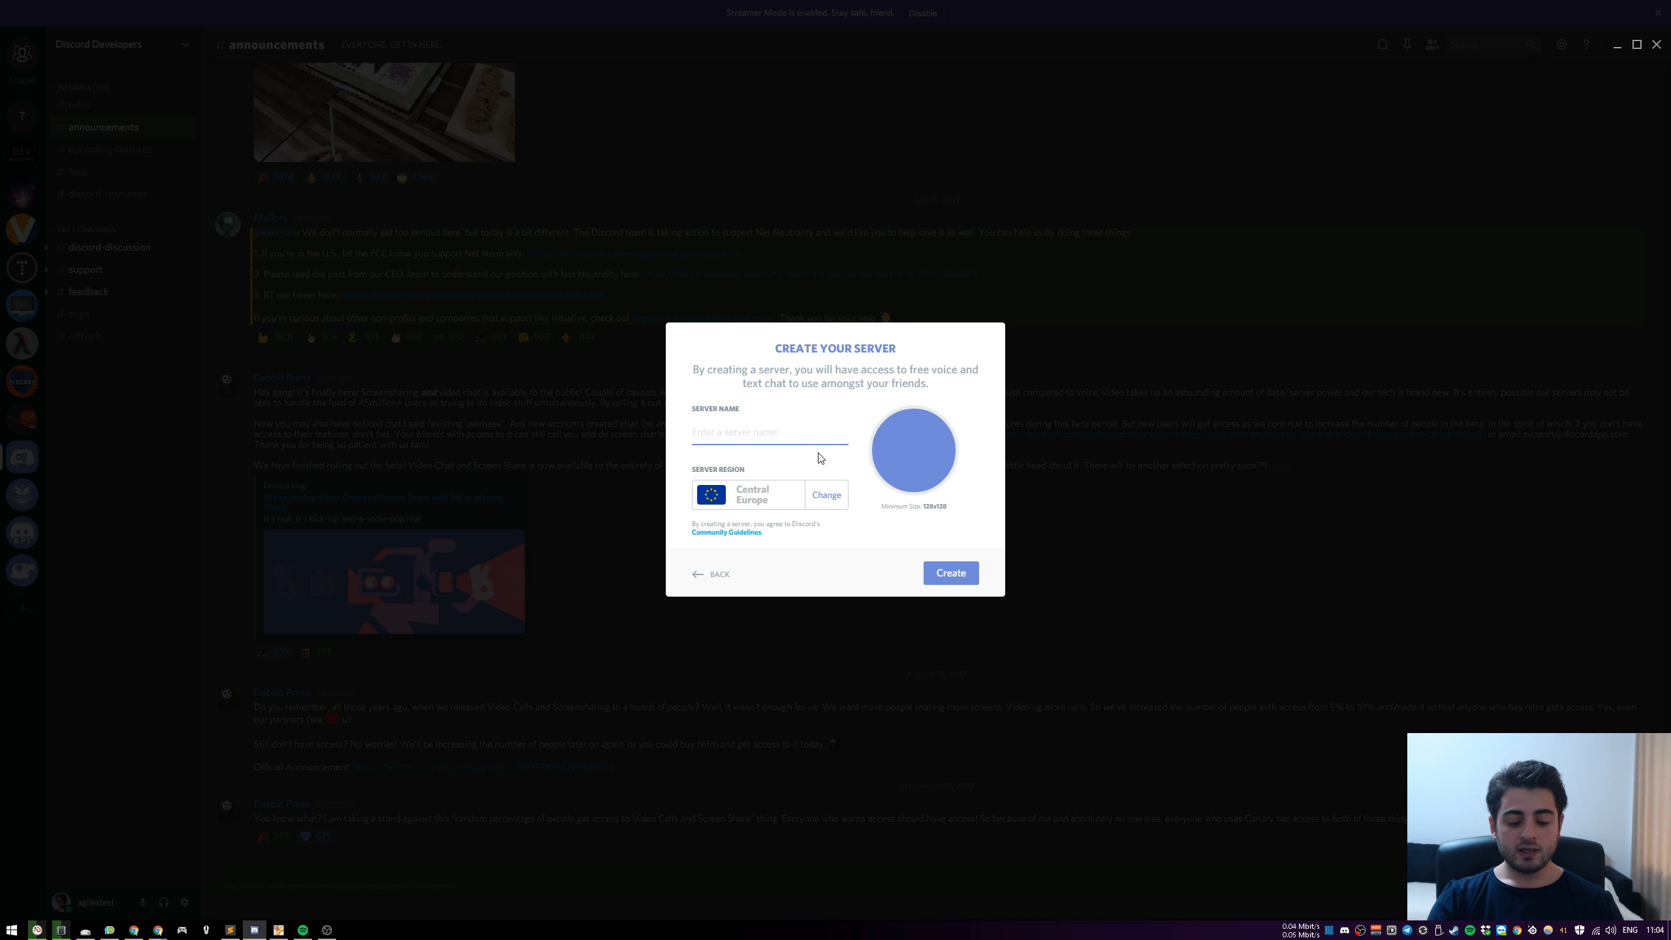
pyautogui.write('Server Name')
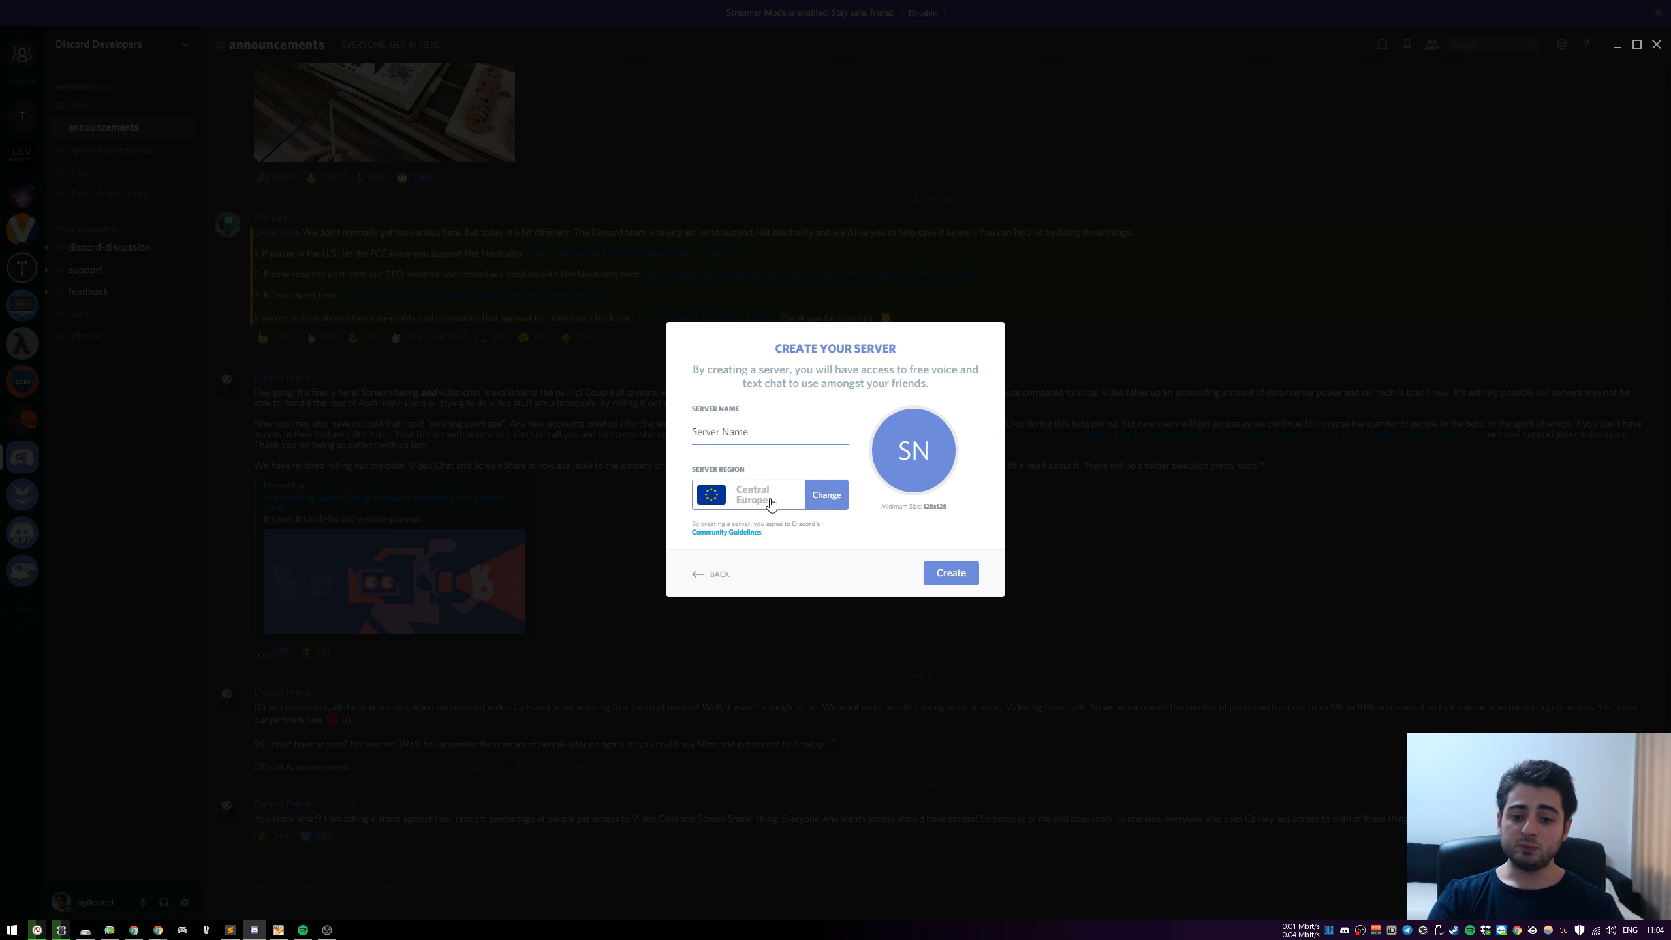
pyautogui.click(965, 575)
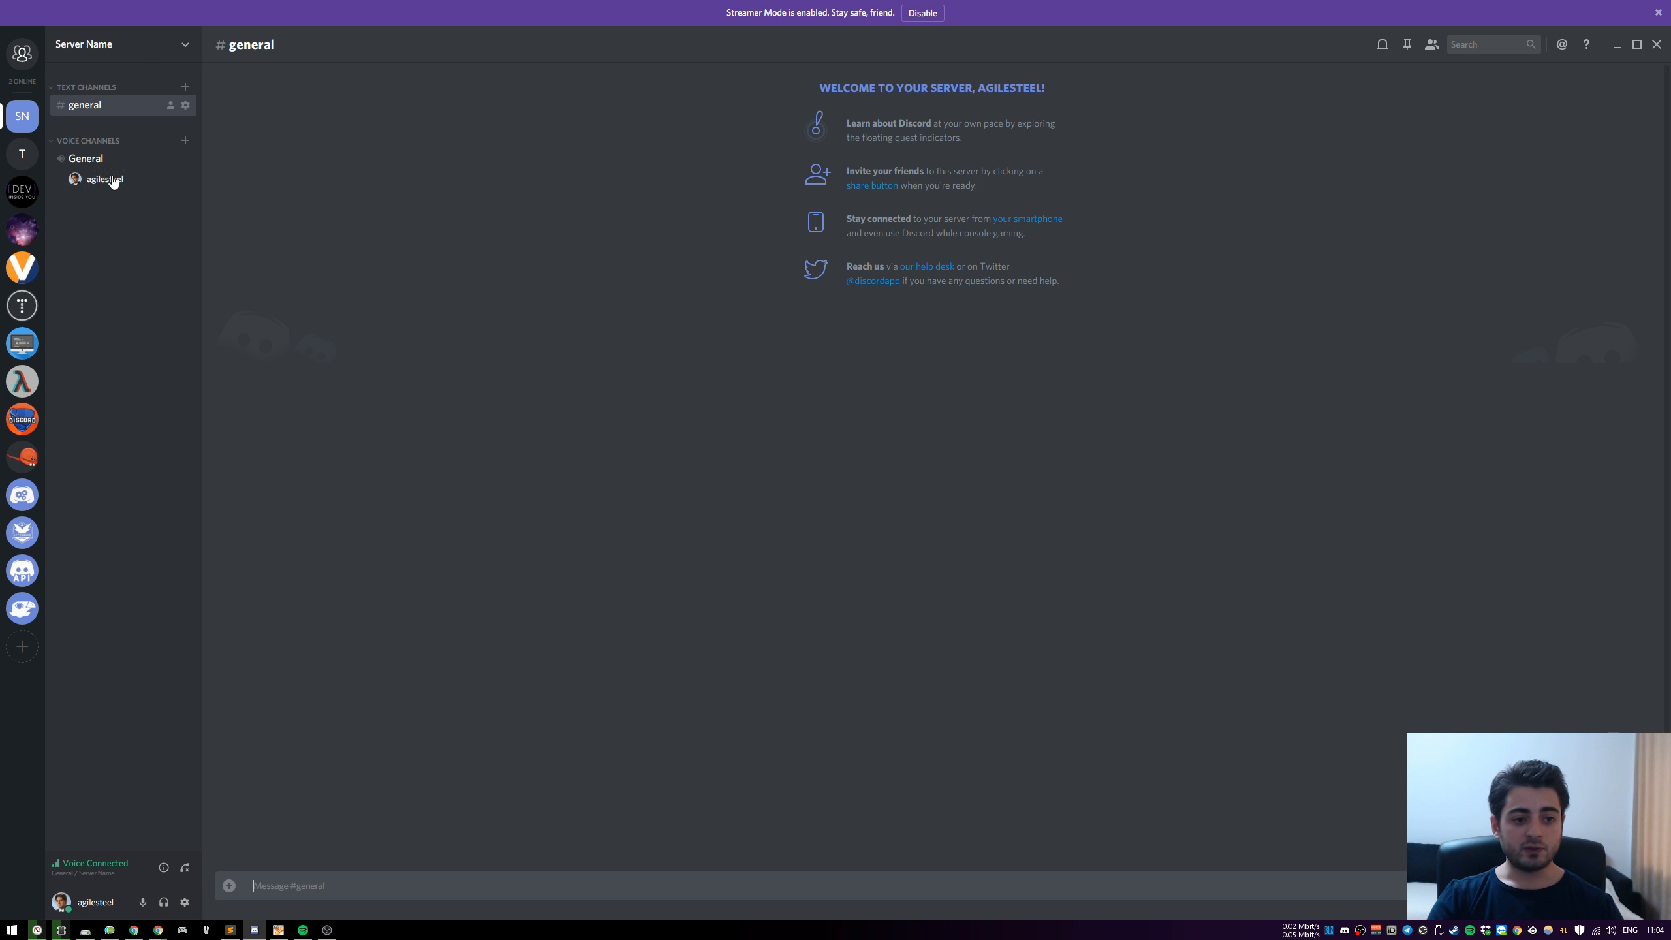
pyautogui.click(185, 867)
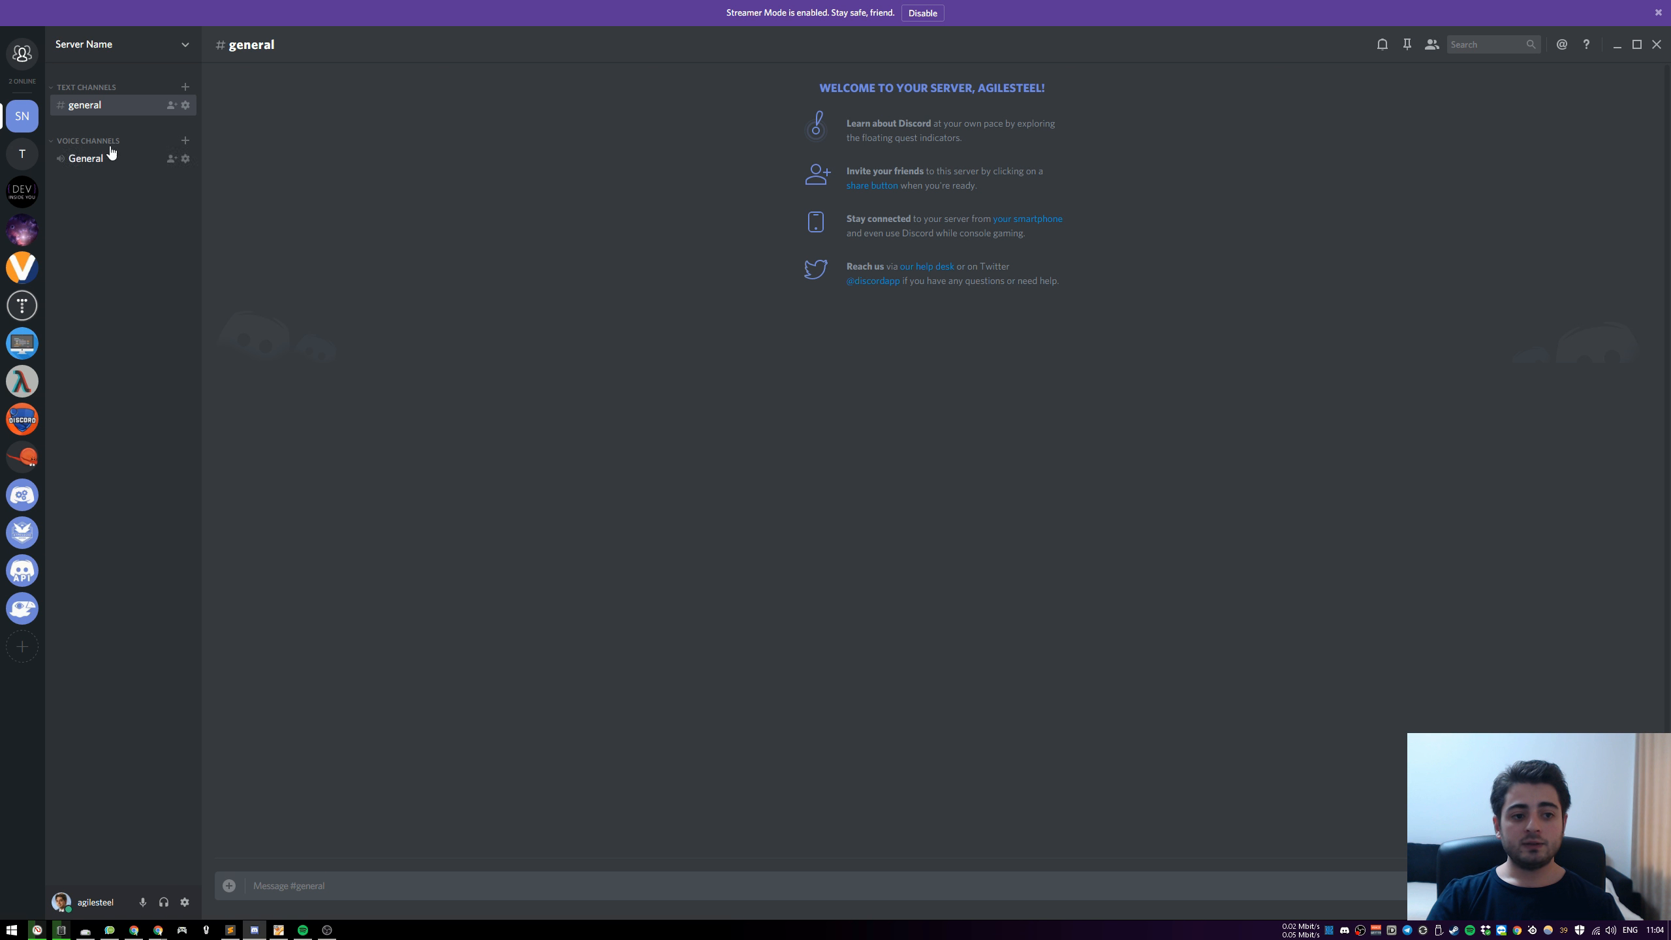
# Create a text channel named "announcements" on the new server
pyautogui.click(185, 87)
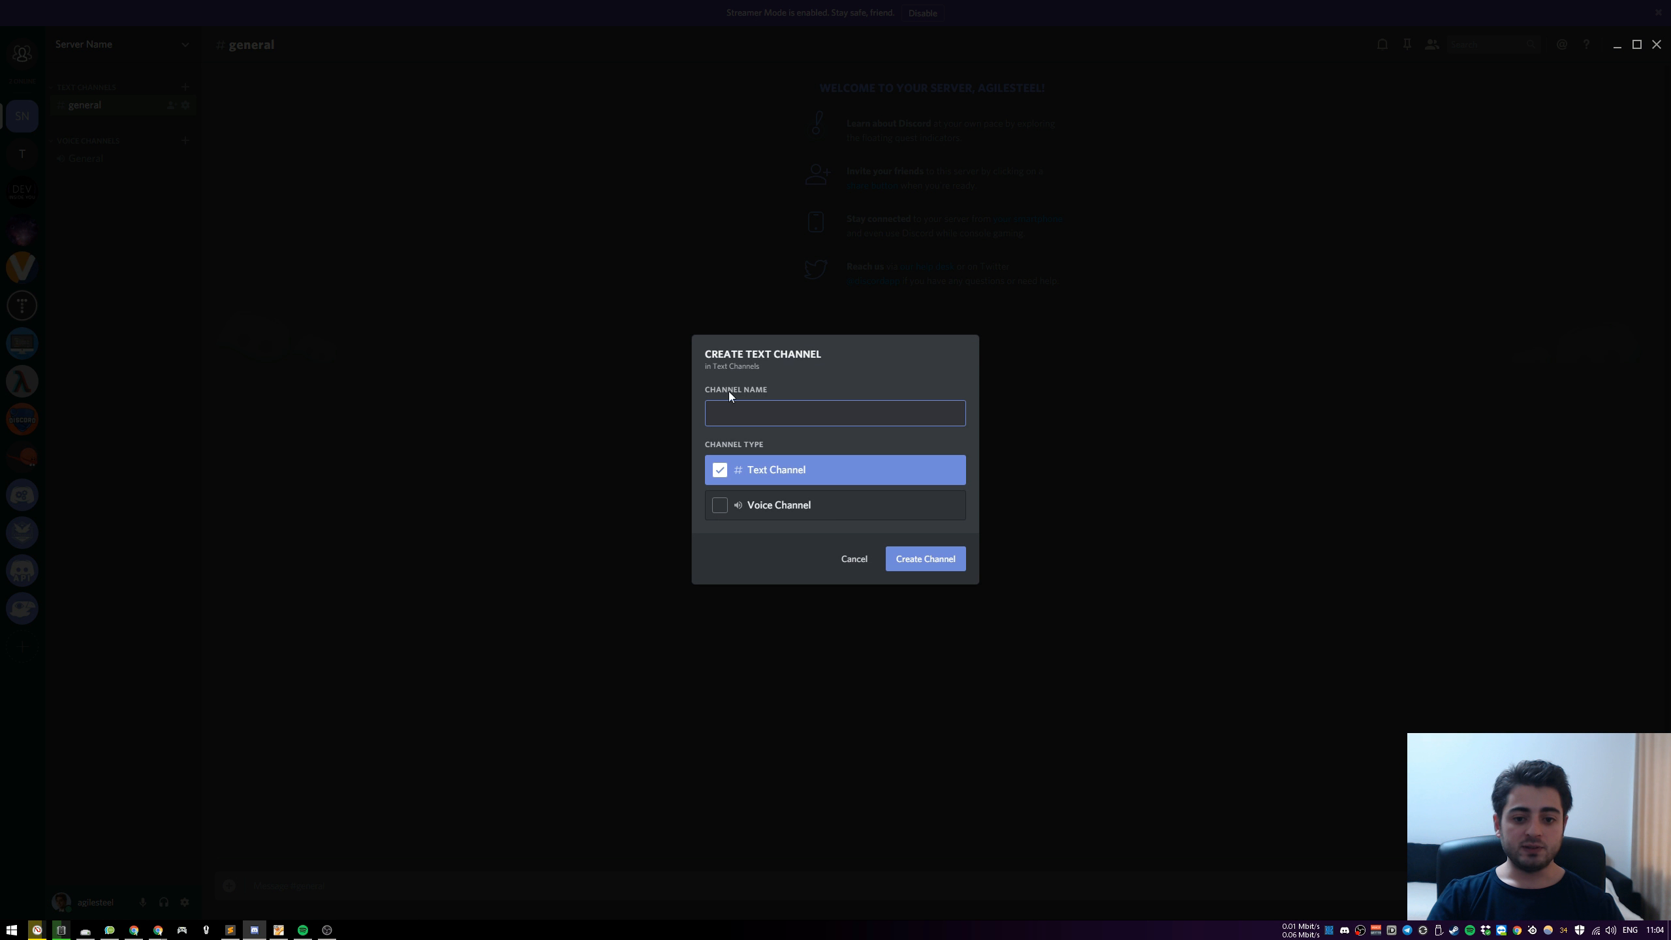
pyautogui.write('announ')
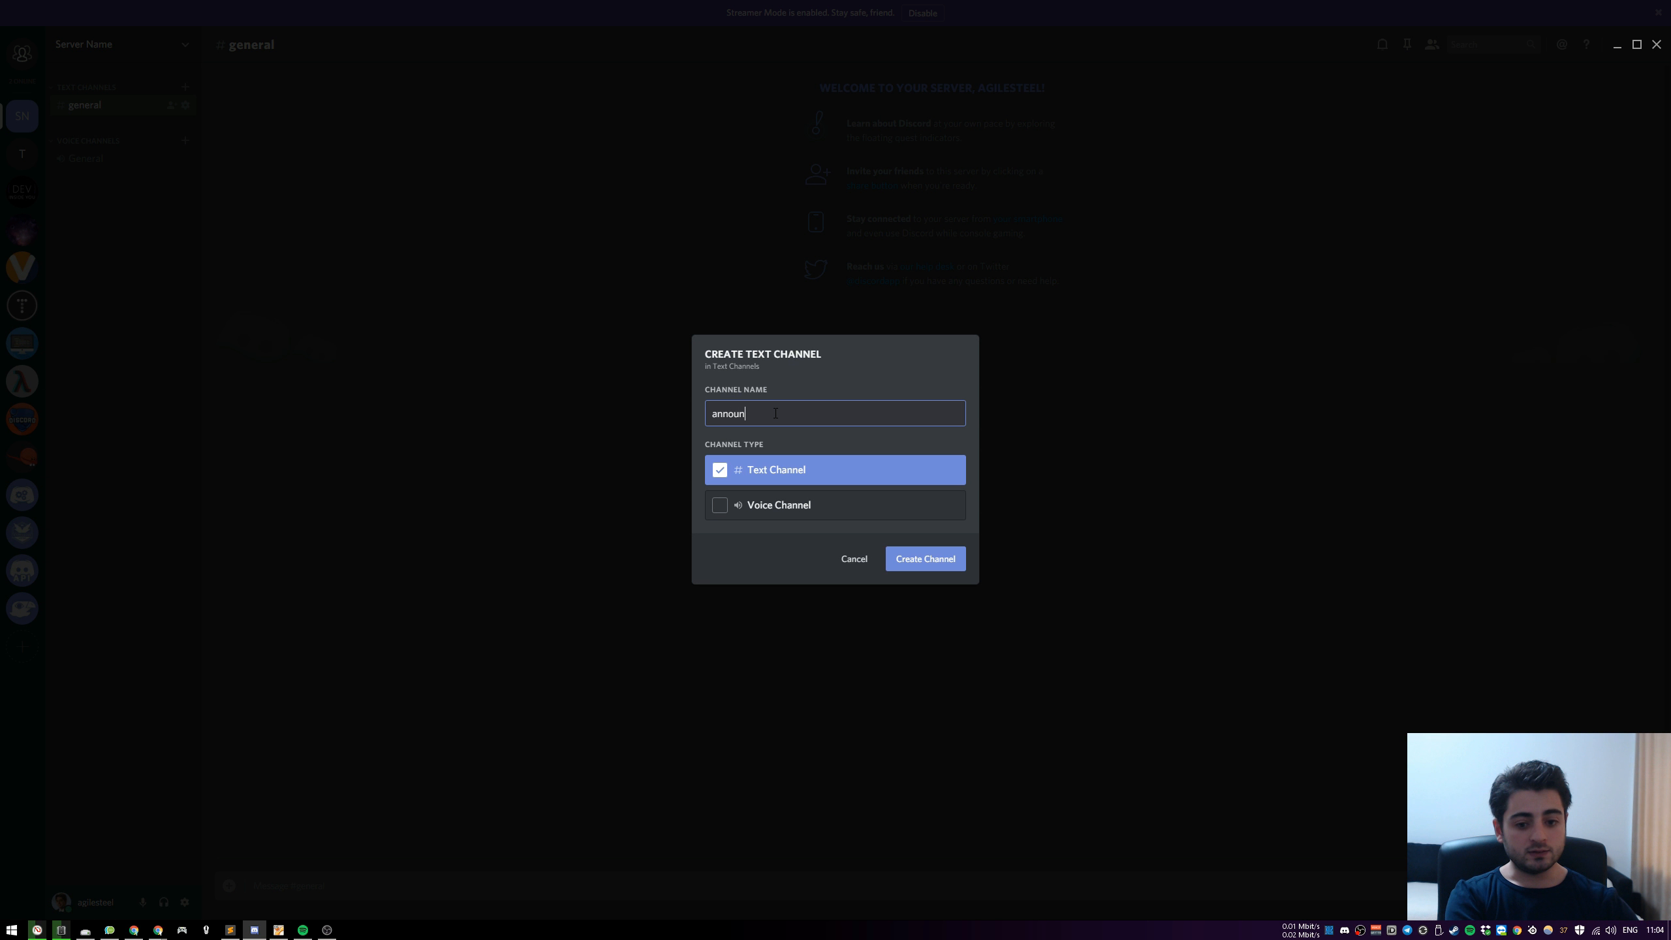
pyautogui.write('cements')
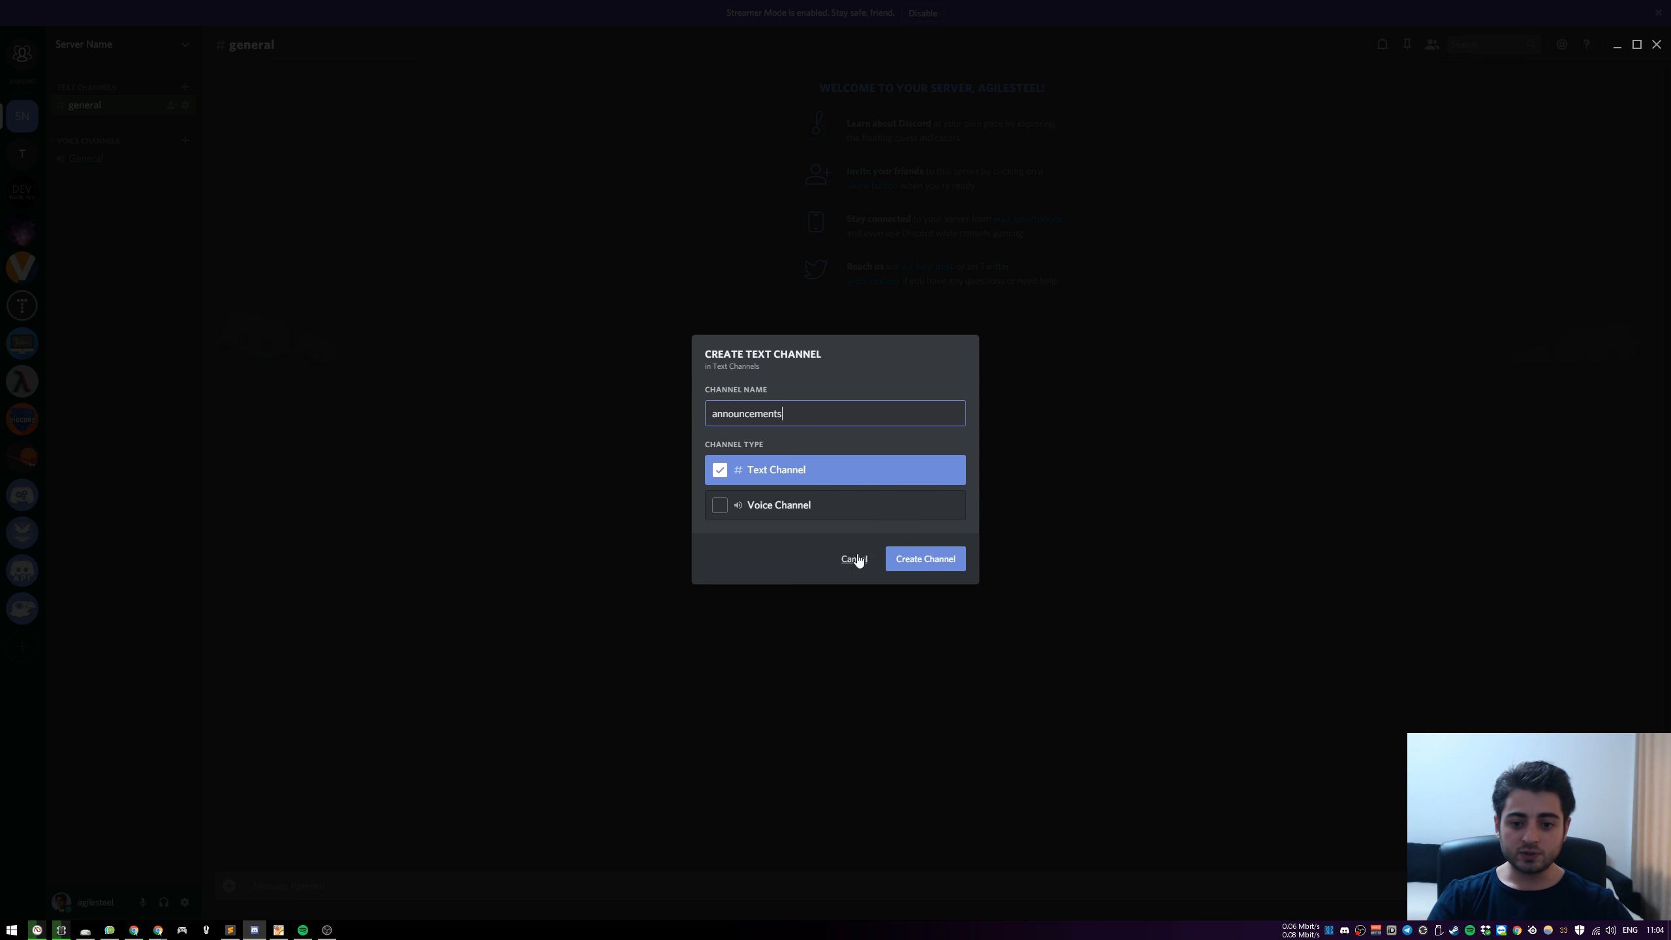
pyautogui.click(929, 565)
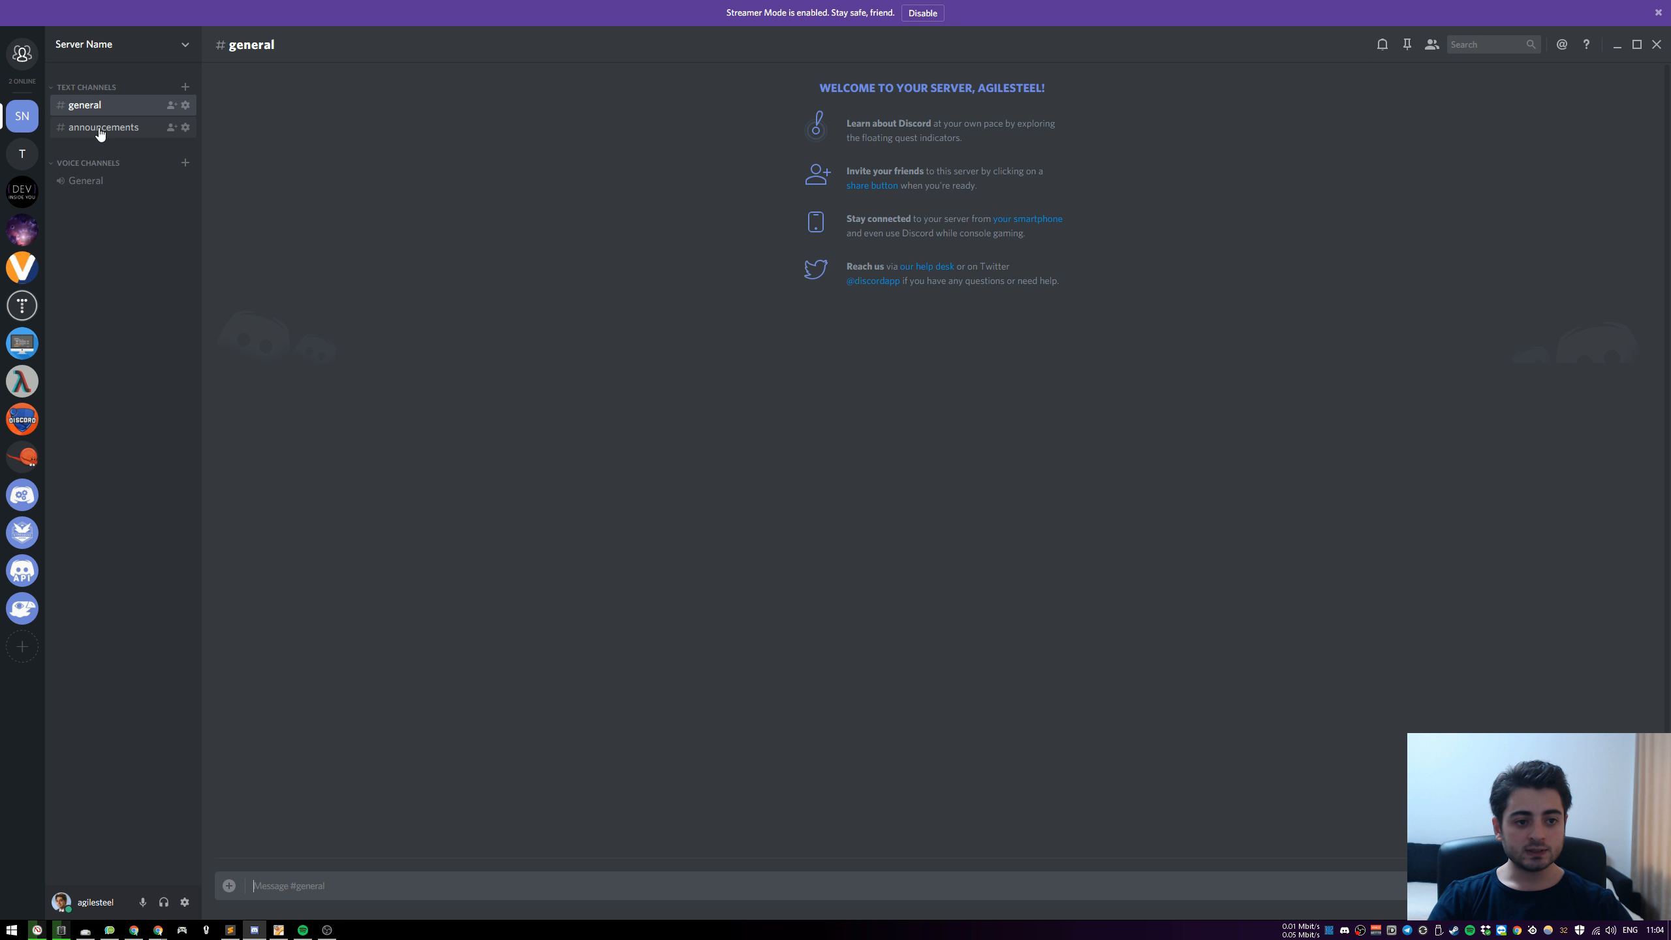
# Open the webhook settings of the announcements channel and disable Streamer Mode
pyautogui.click(185, 128)
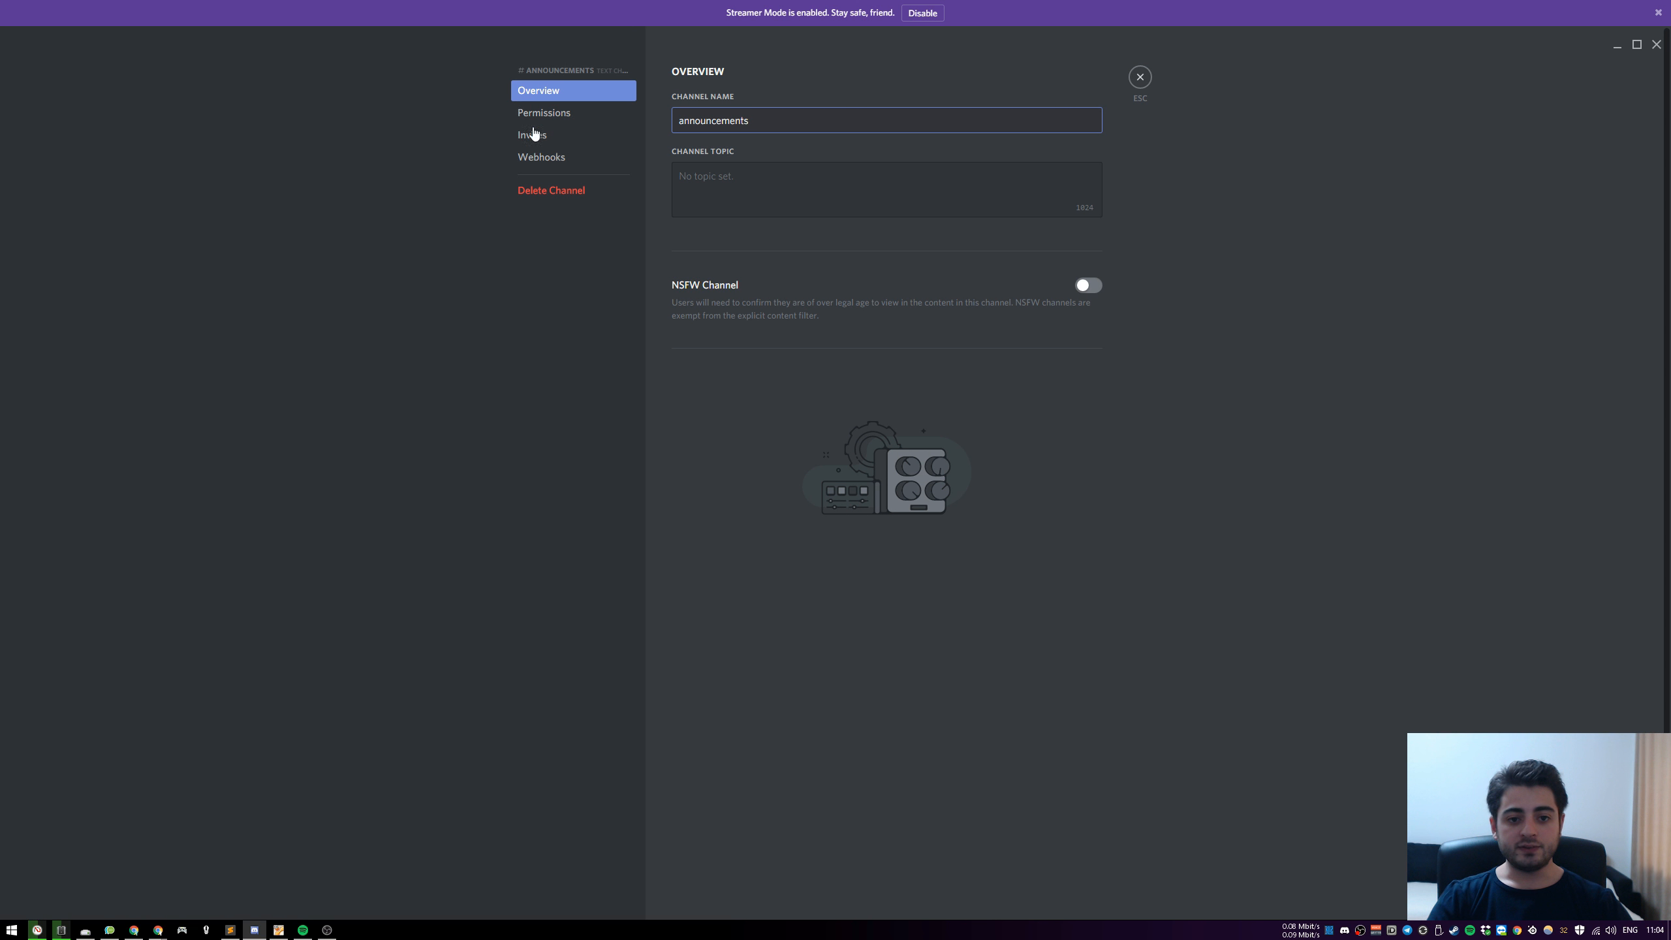
pyautogui.click(580, 159)
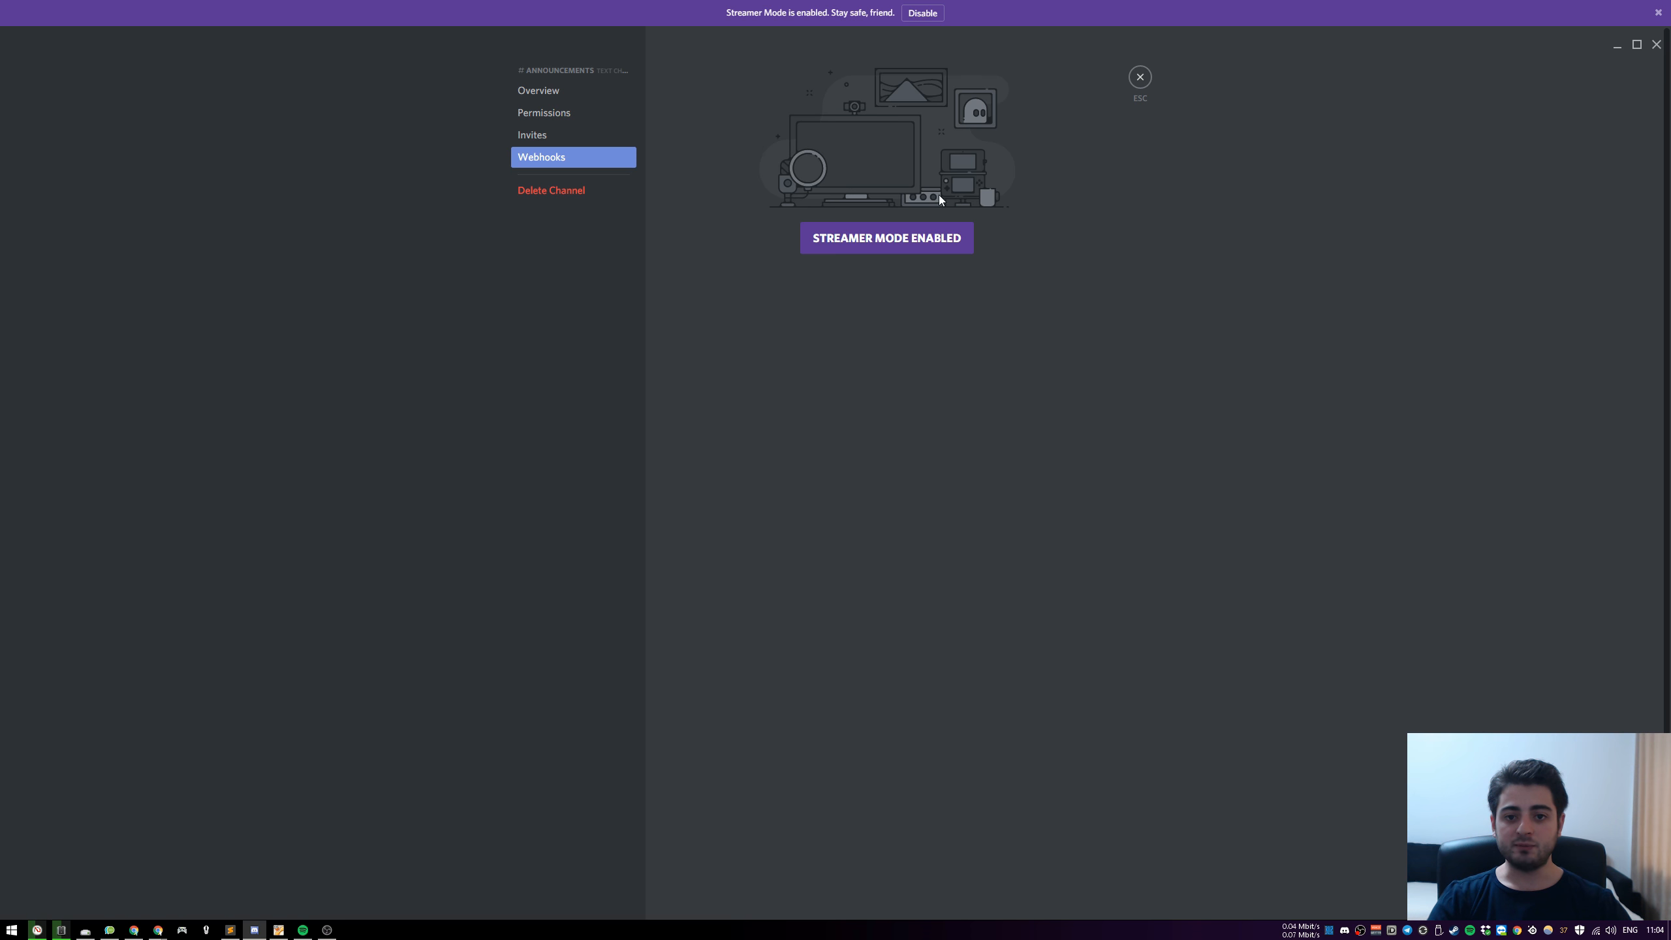
pyautogui.click(923, 14)
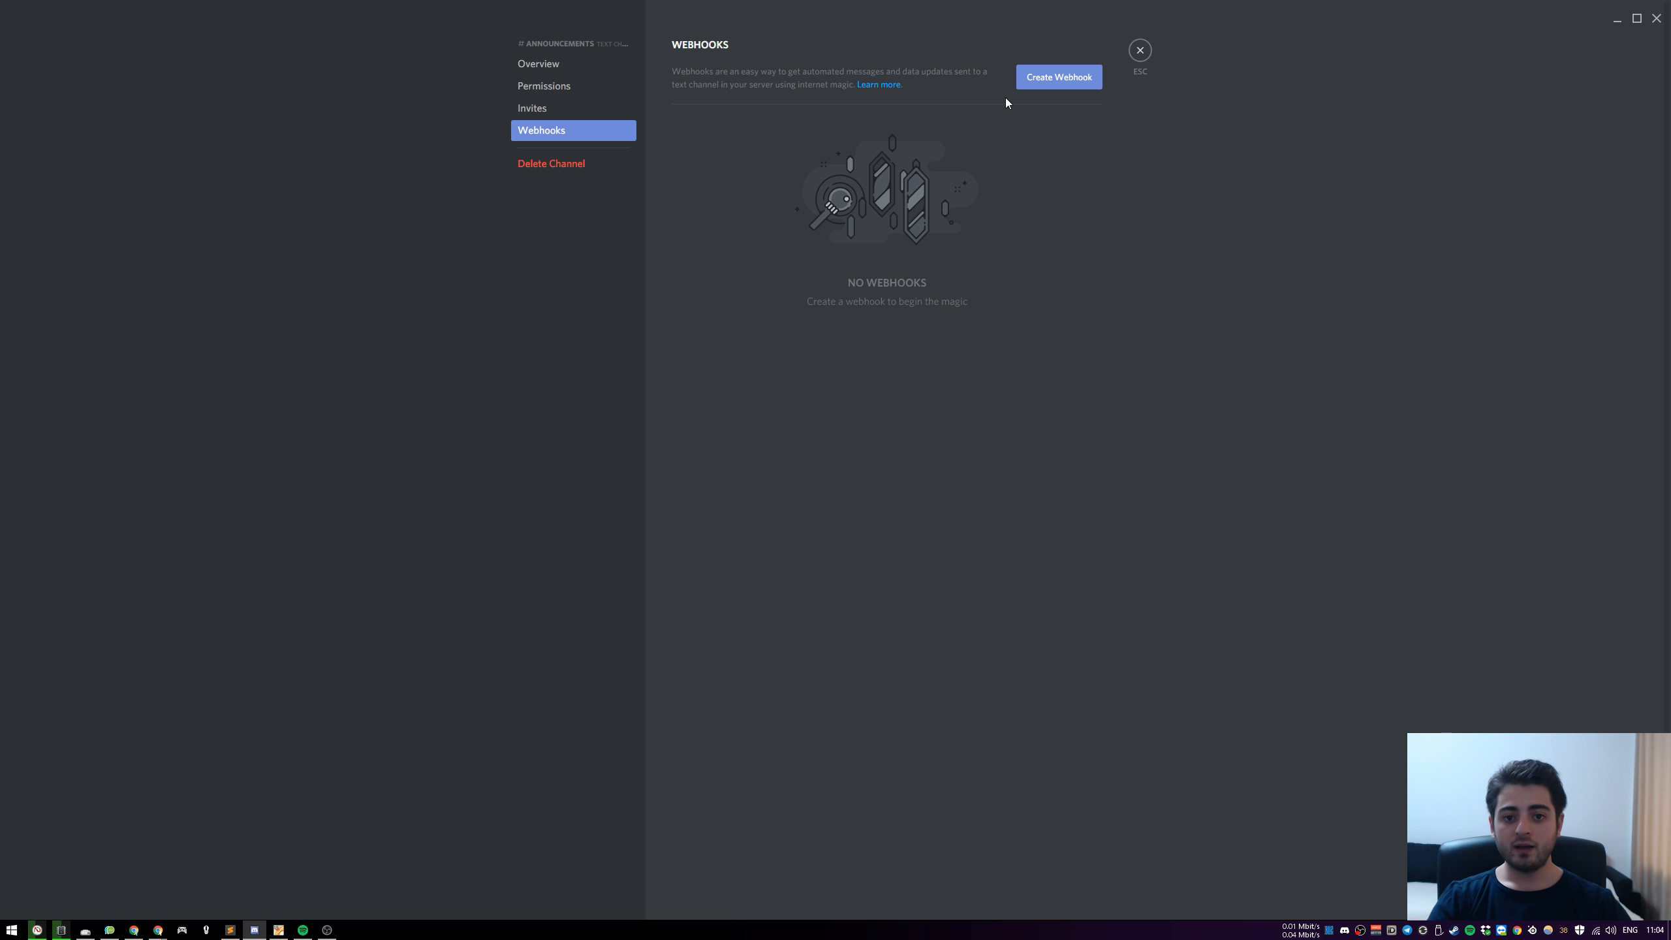
# Create a webhook named "YouTube" for the announcements channel, copy its webhook URL and save it
pyautogui.click(1072, 75)
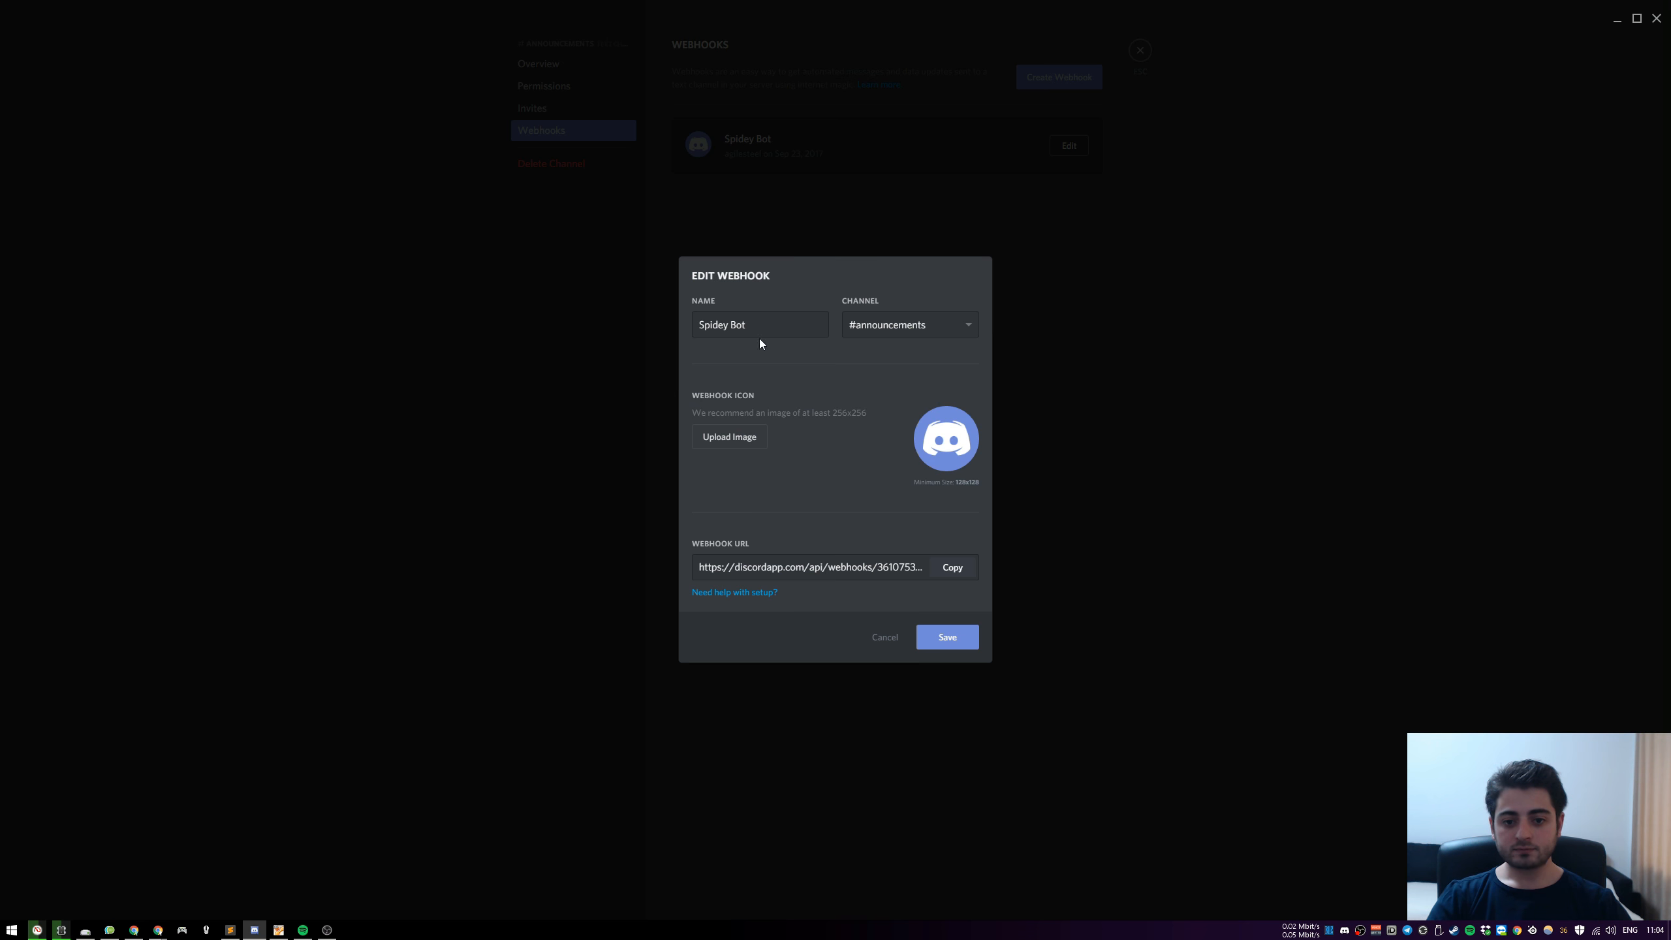
pyautogui.tripleClick(756, 329)
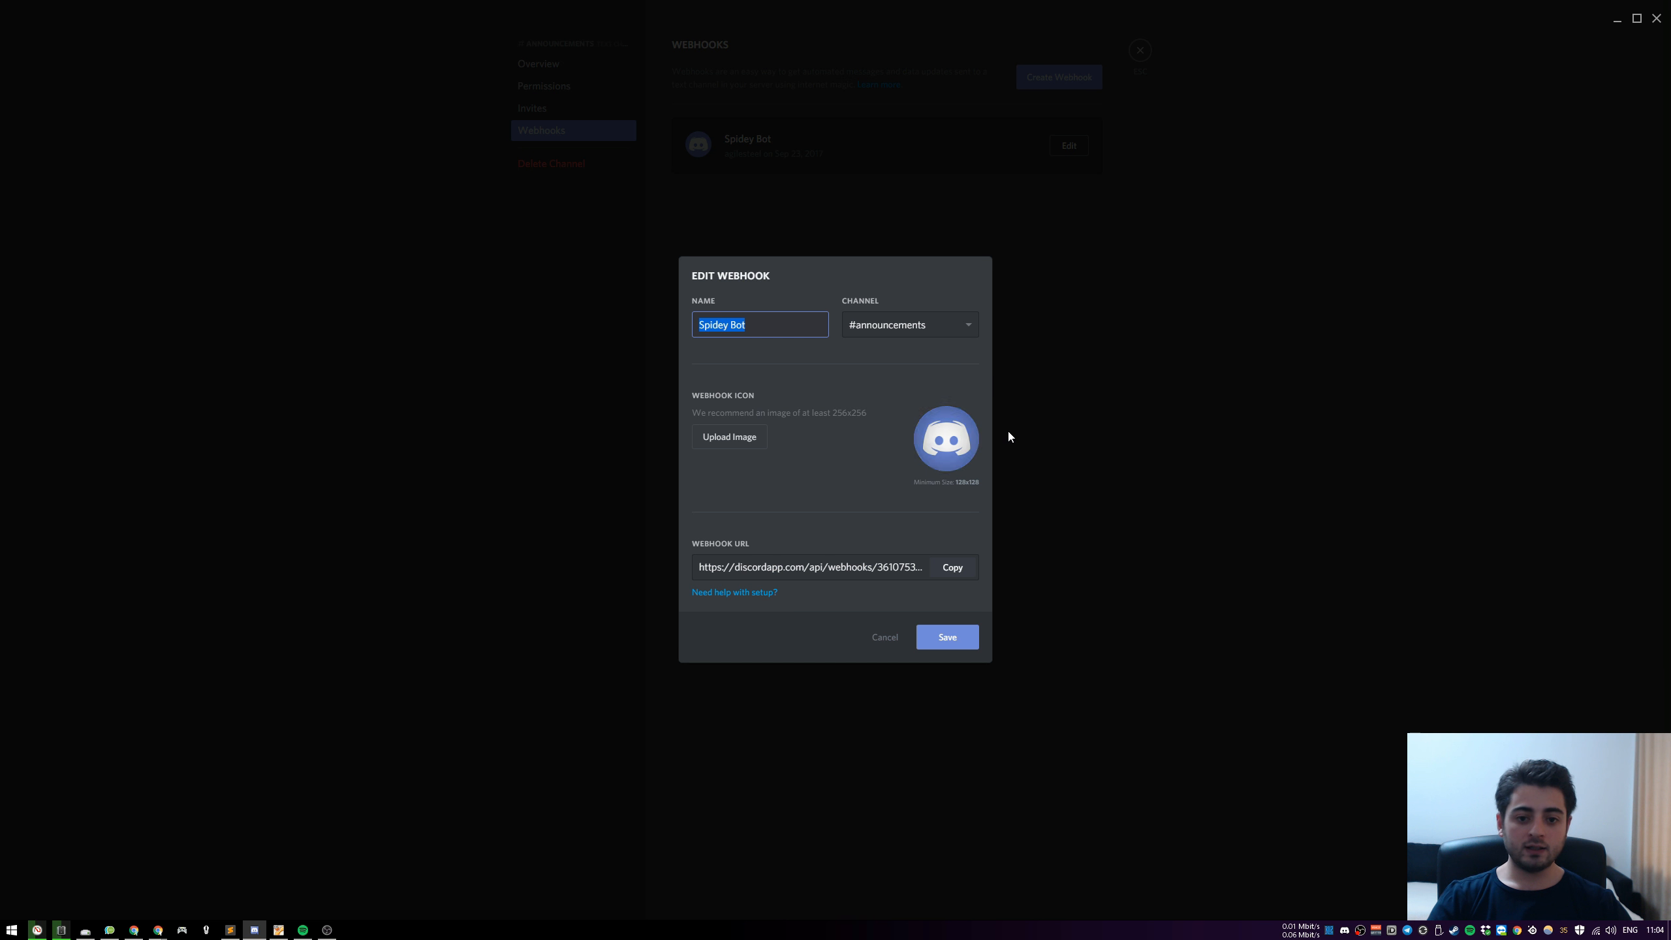
pyautogui.write('Yt')
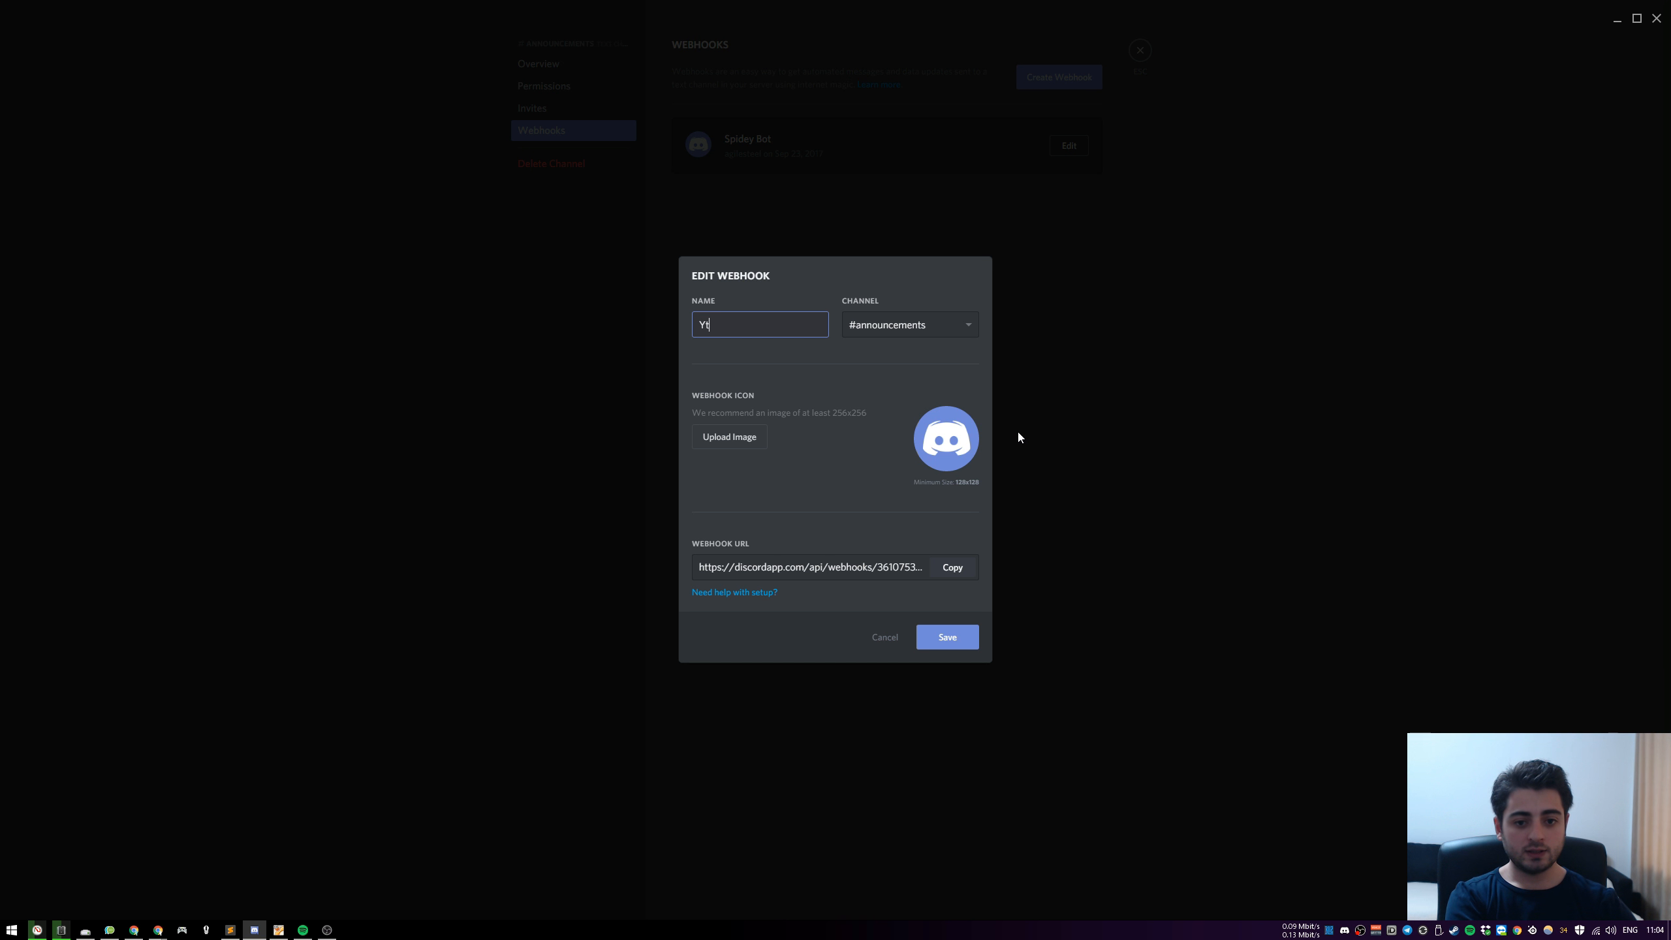
pyautogui.write('oTube')
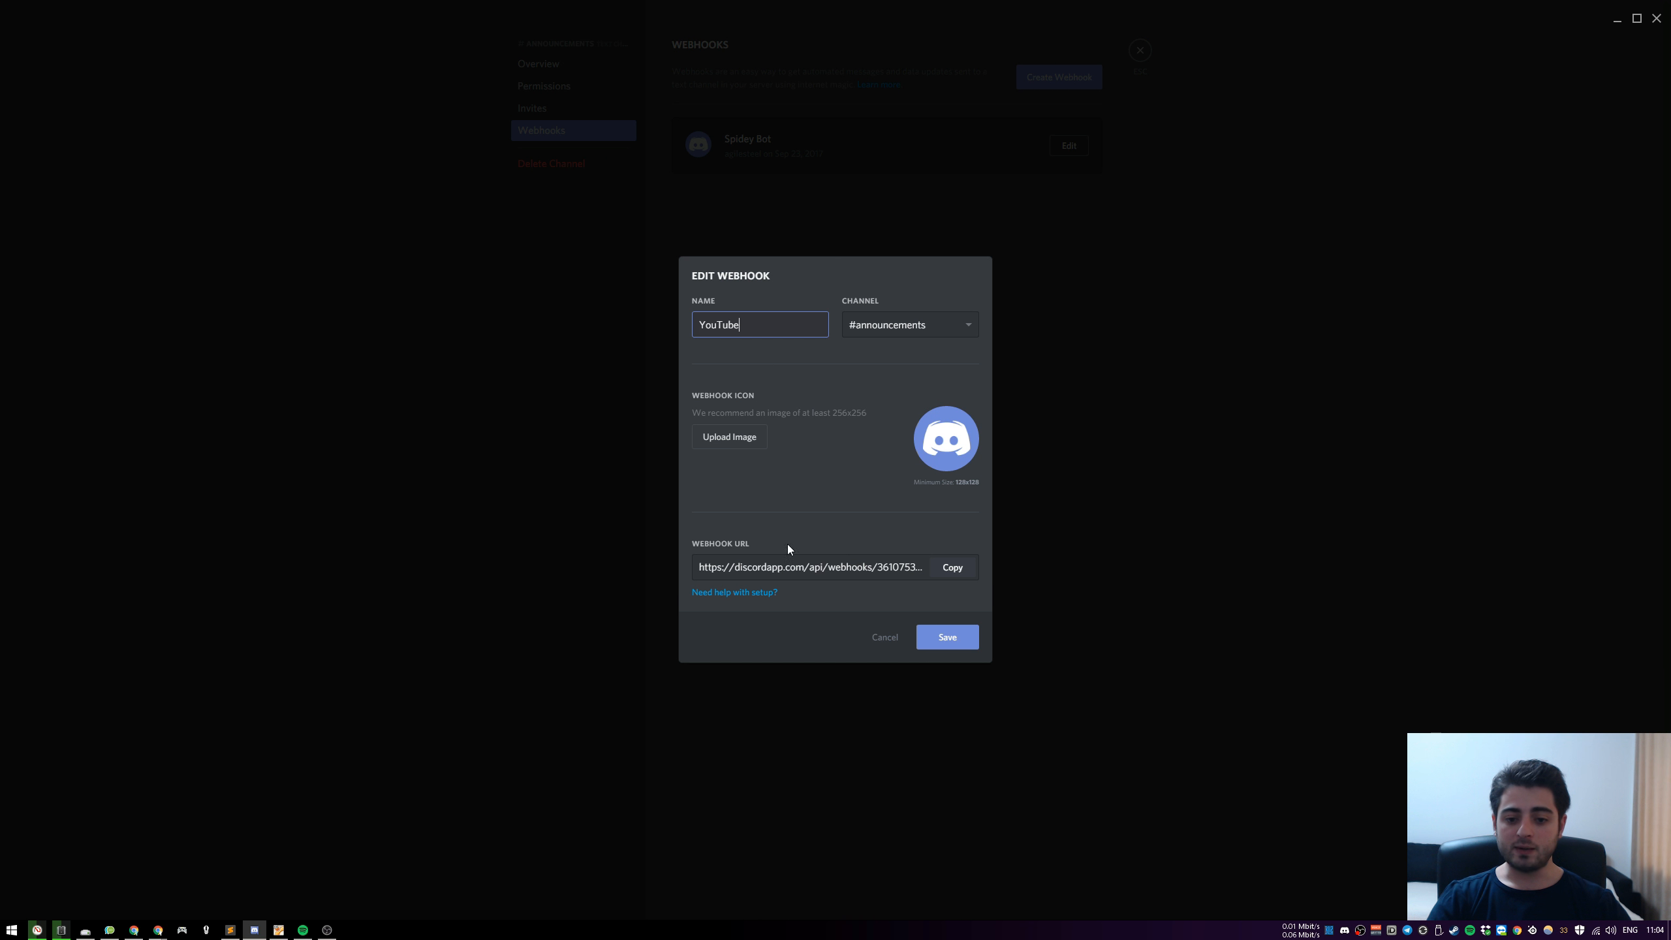
pyautogui.click(952, 568)
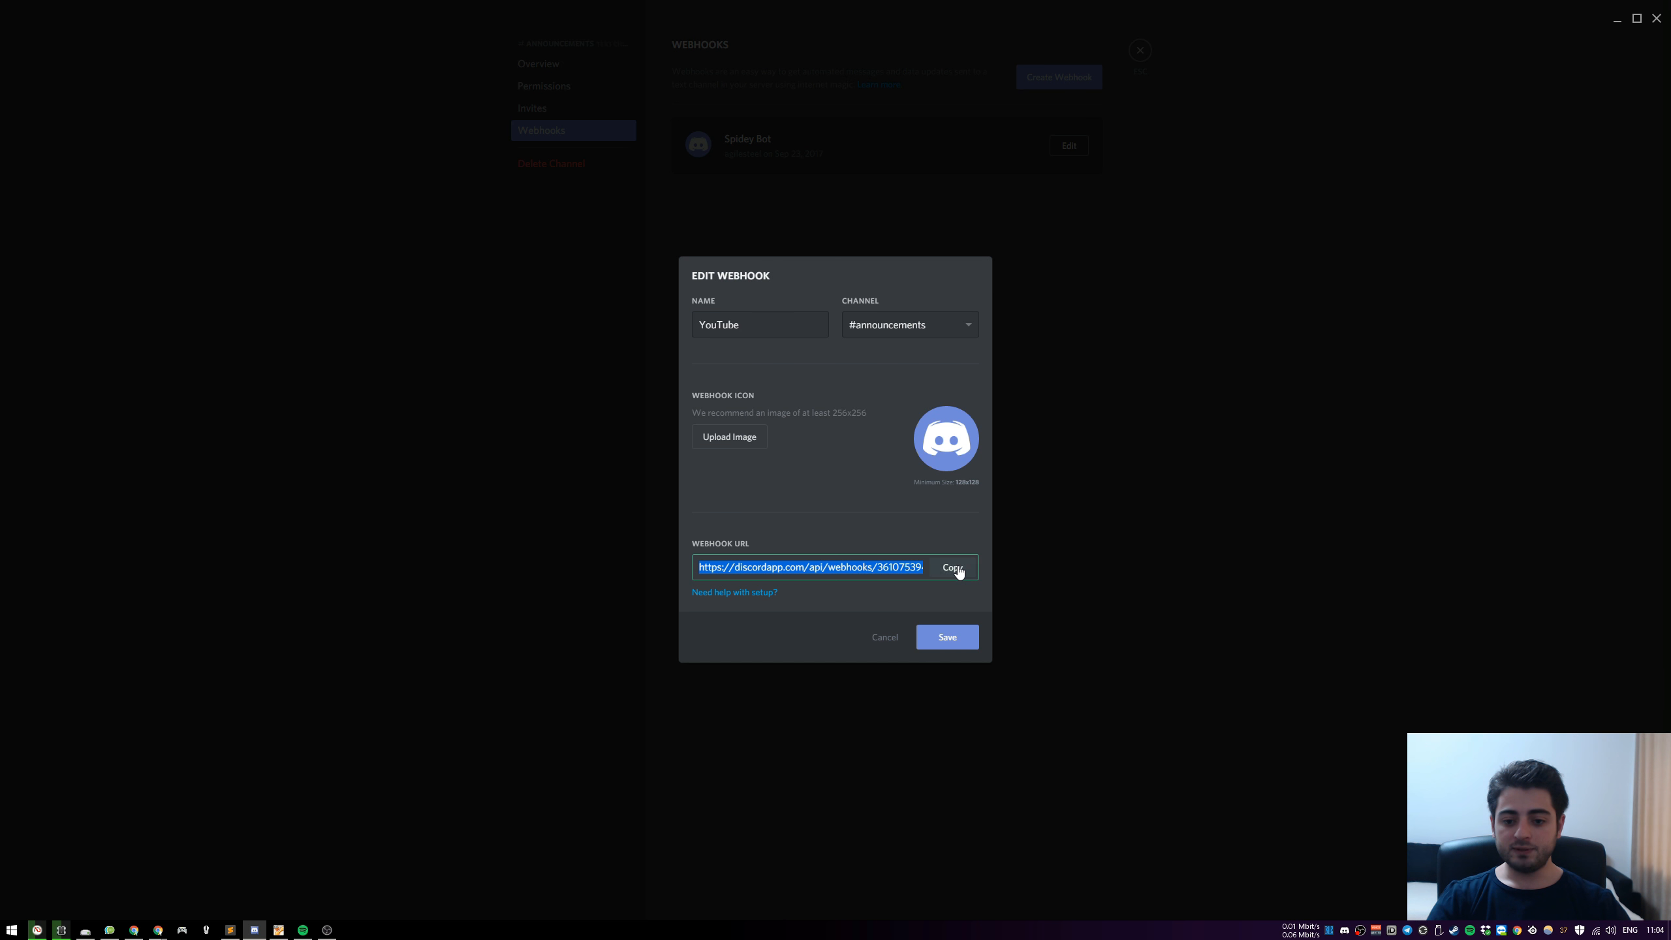
pyautogui.click(953, 636)
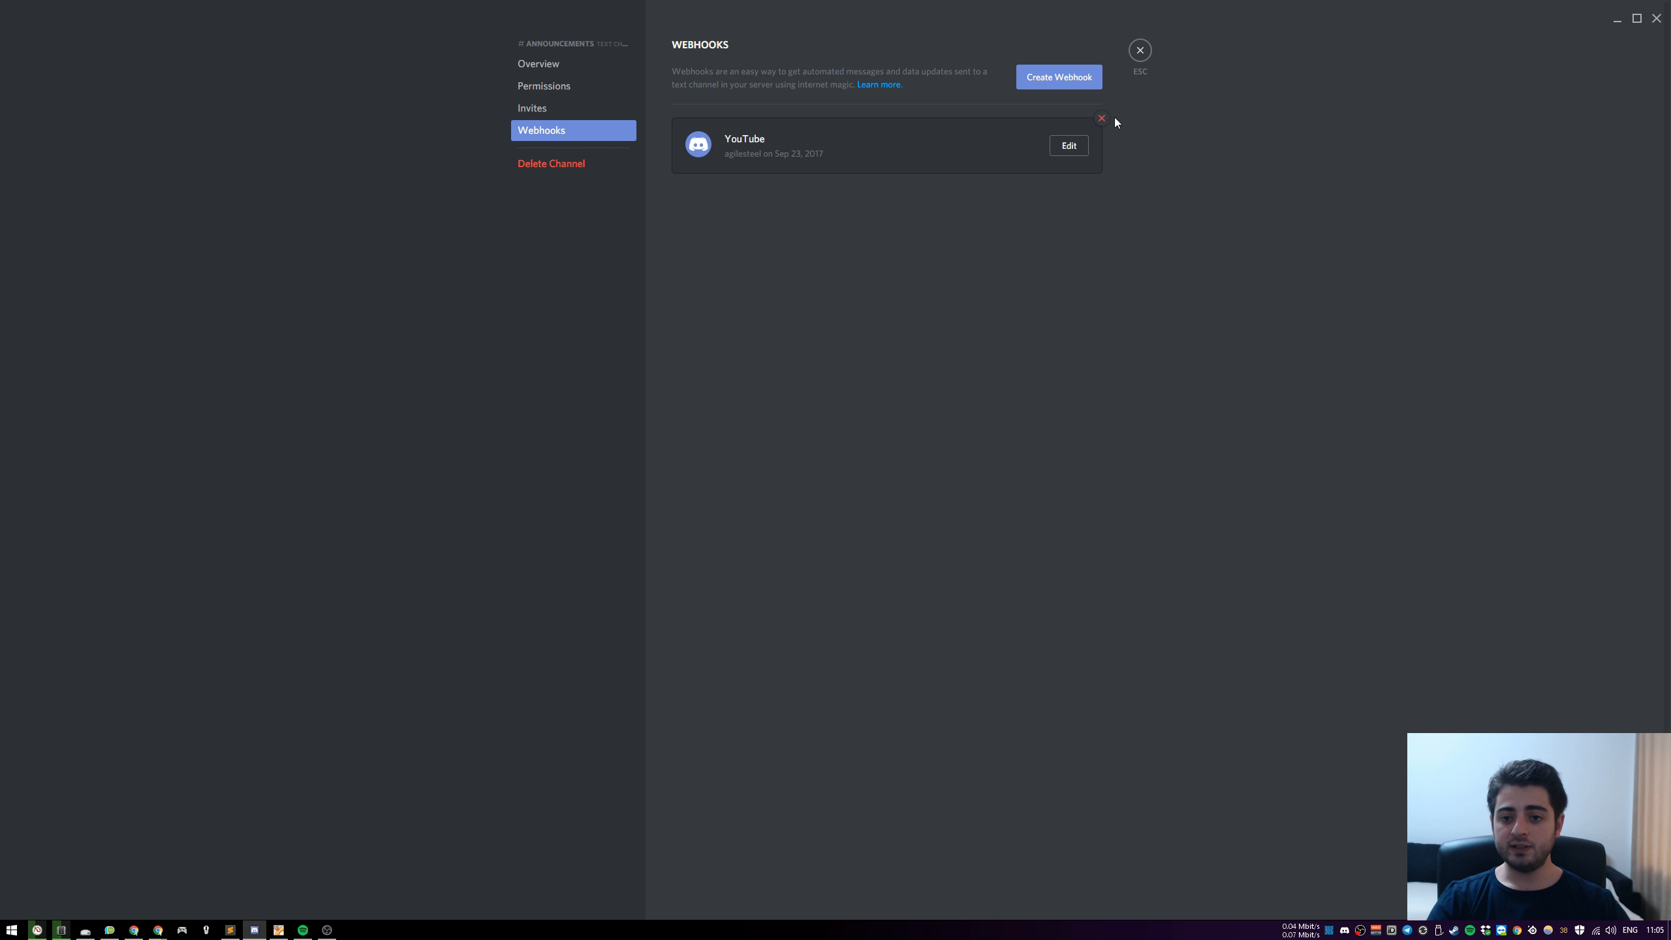
# Check the YouTube webhook's details without changing them, and return to the announcements channel
pyautogui.click(1068, 145)
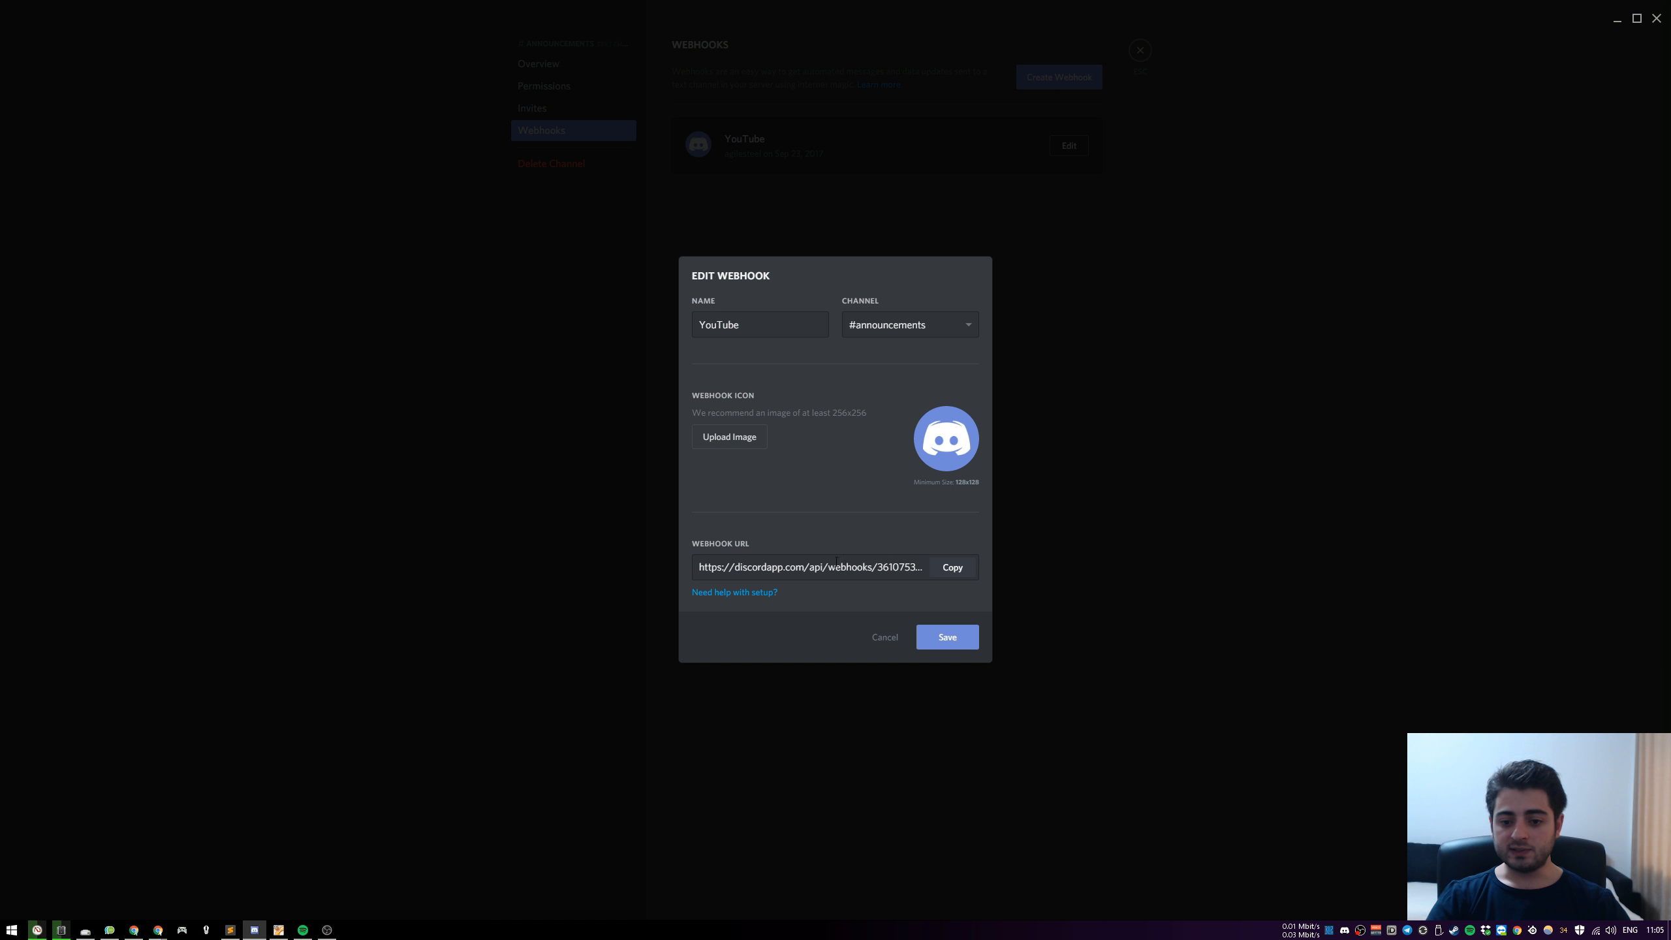
pyautogui.click(885, 637)
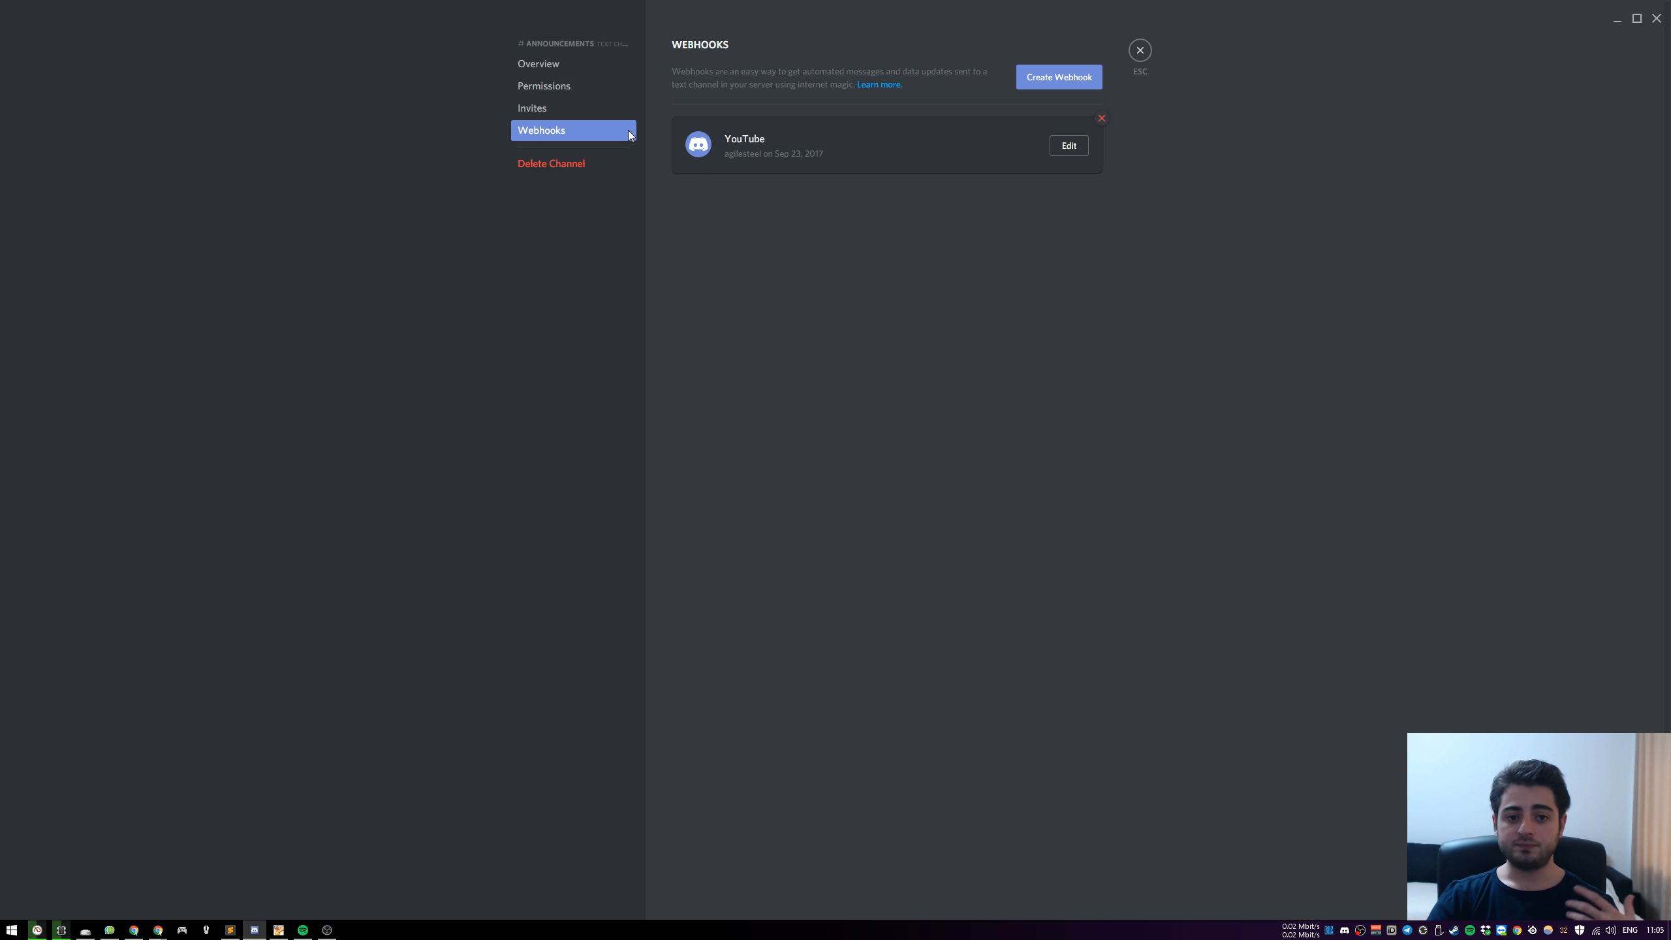
pyautogui.click(1140, 50)
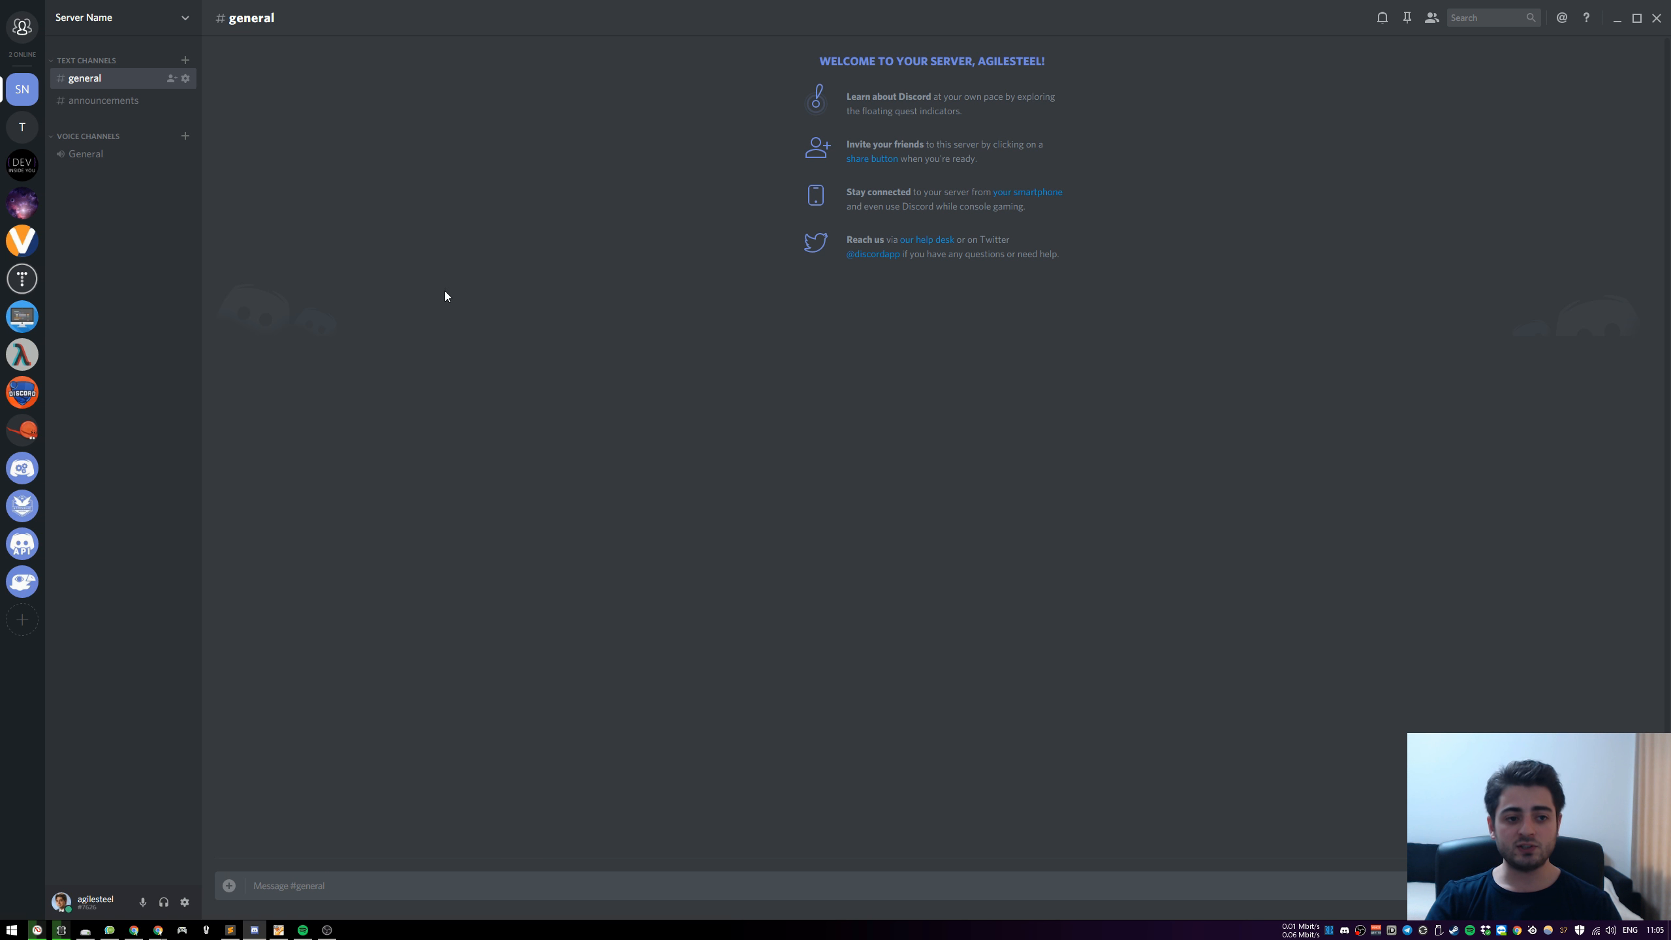
pyautogui.click(104, 101)
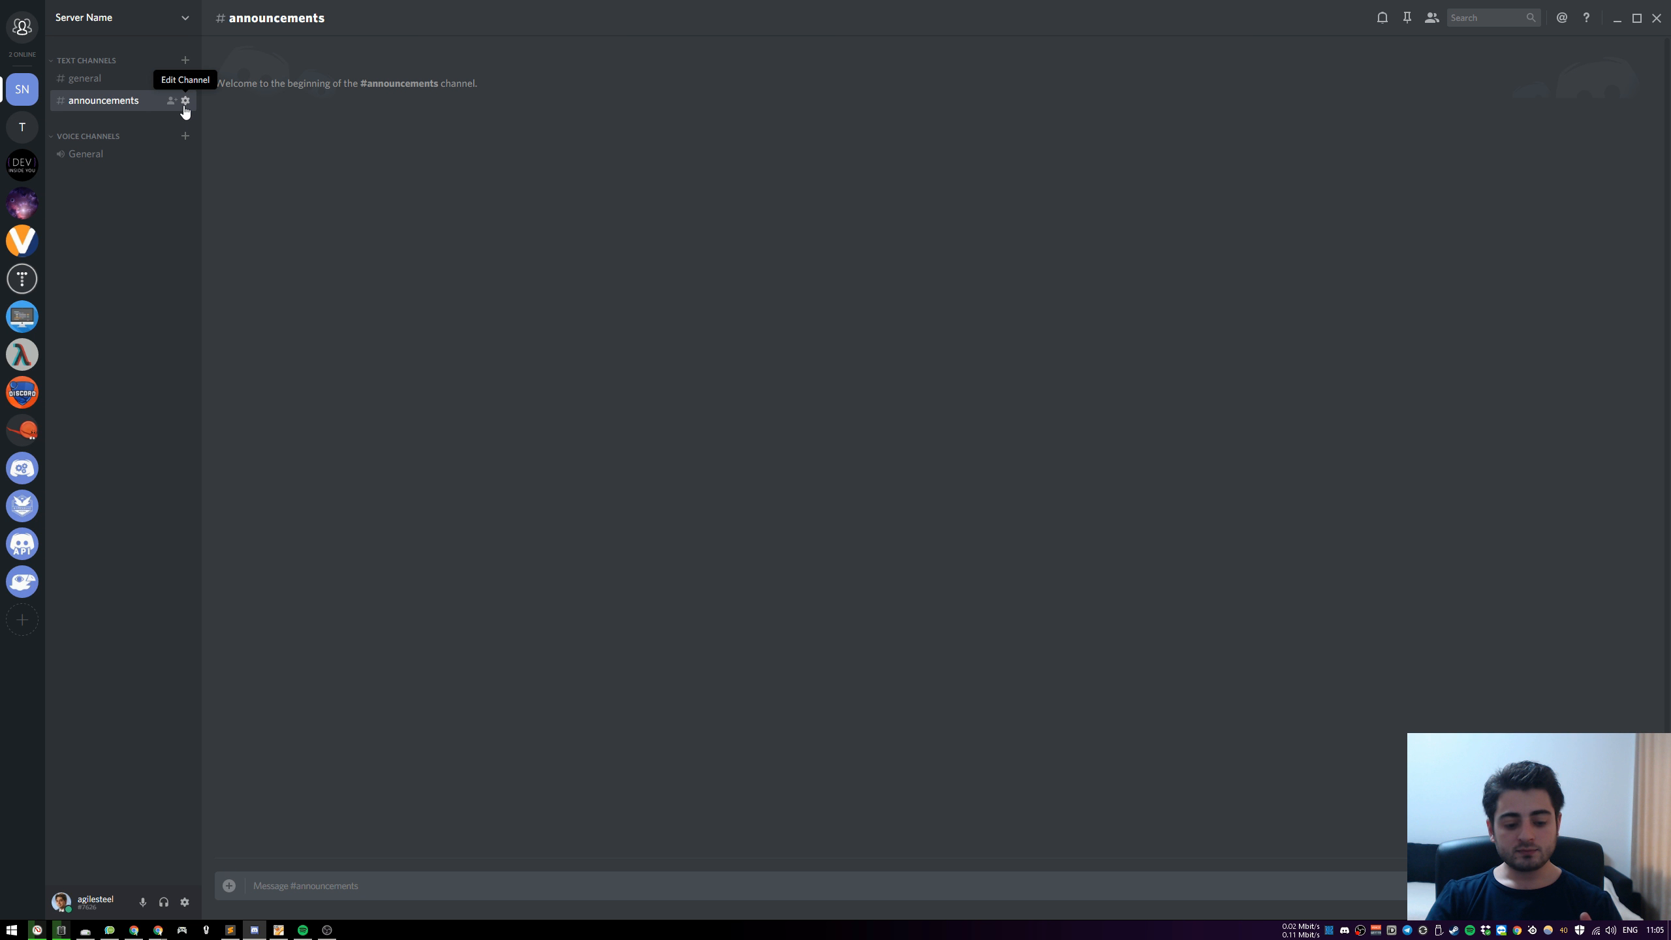
# Switch to Sublime Text, paste the copied webhook URL into the empty file, and enlarge the window so the URL fits one line
pyautogui.hotkey('alt', 'Tab')
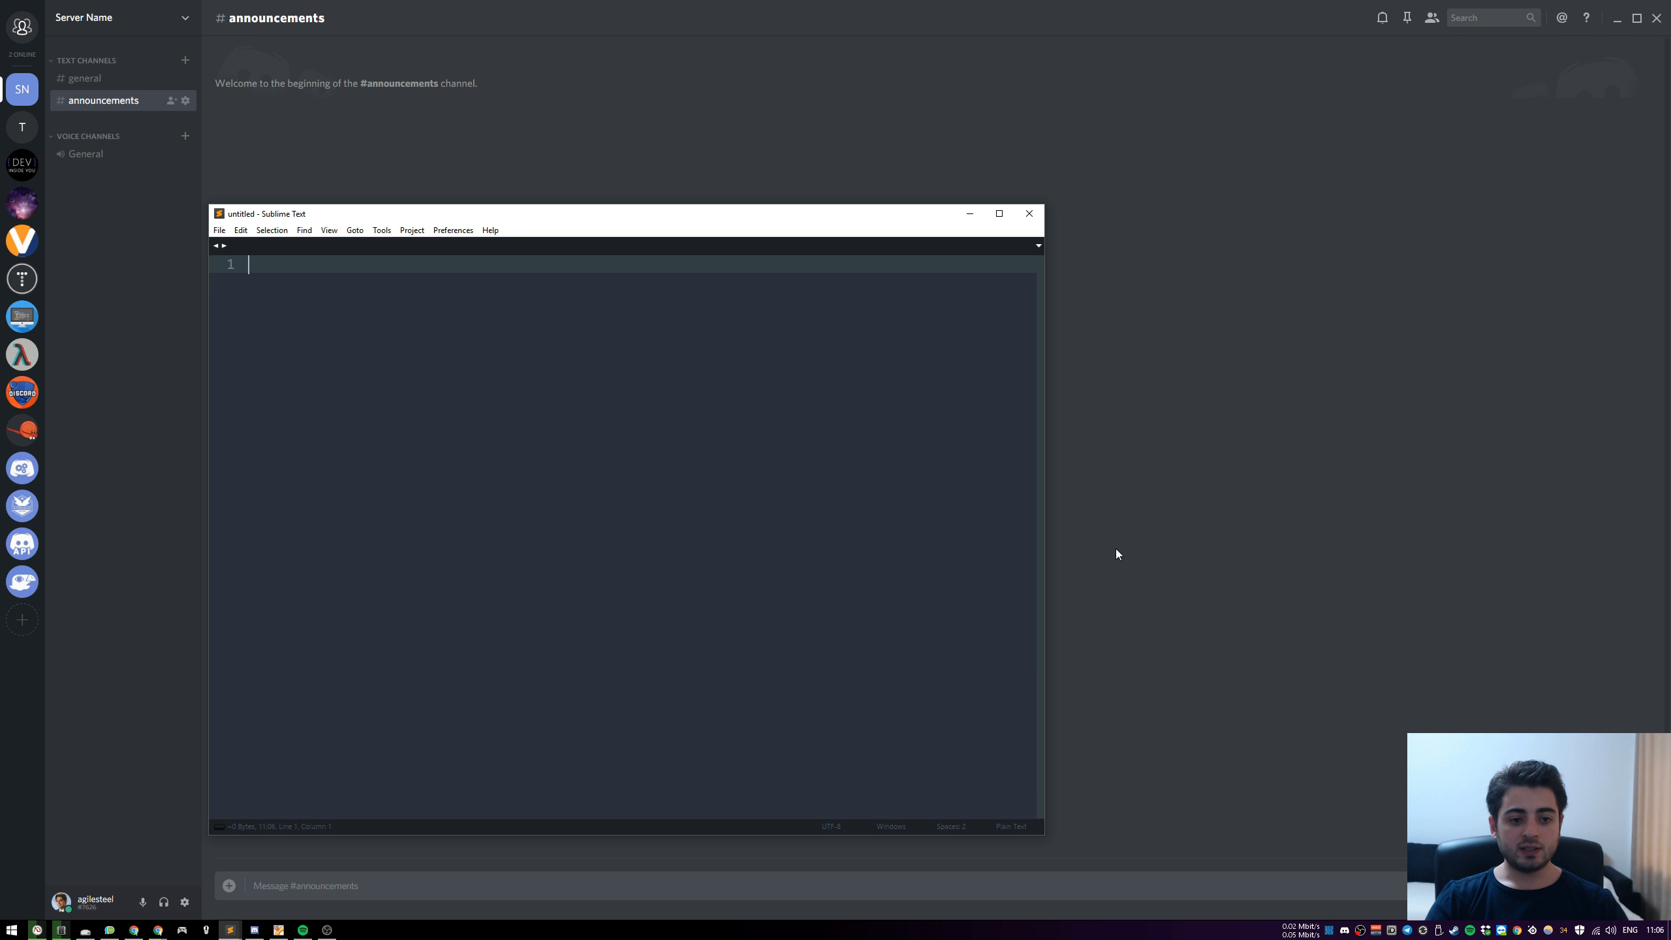
pyautogui.hotkey('ctrl', 'v')
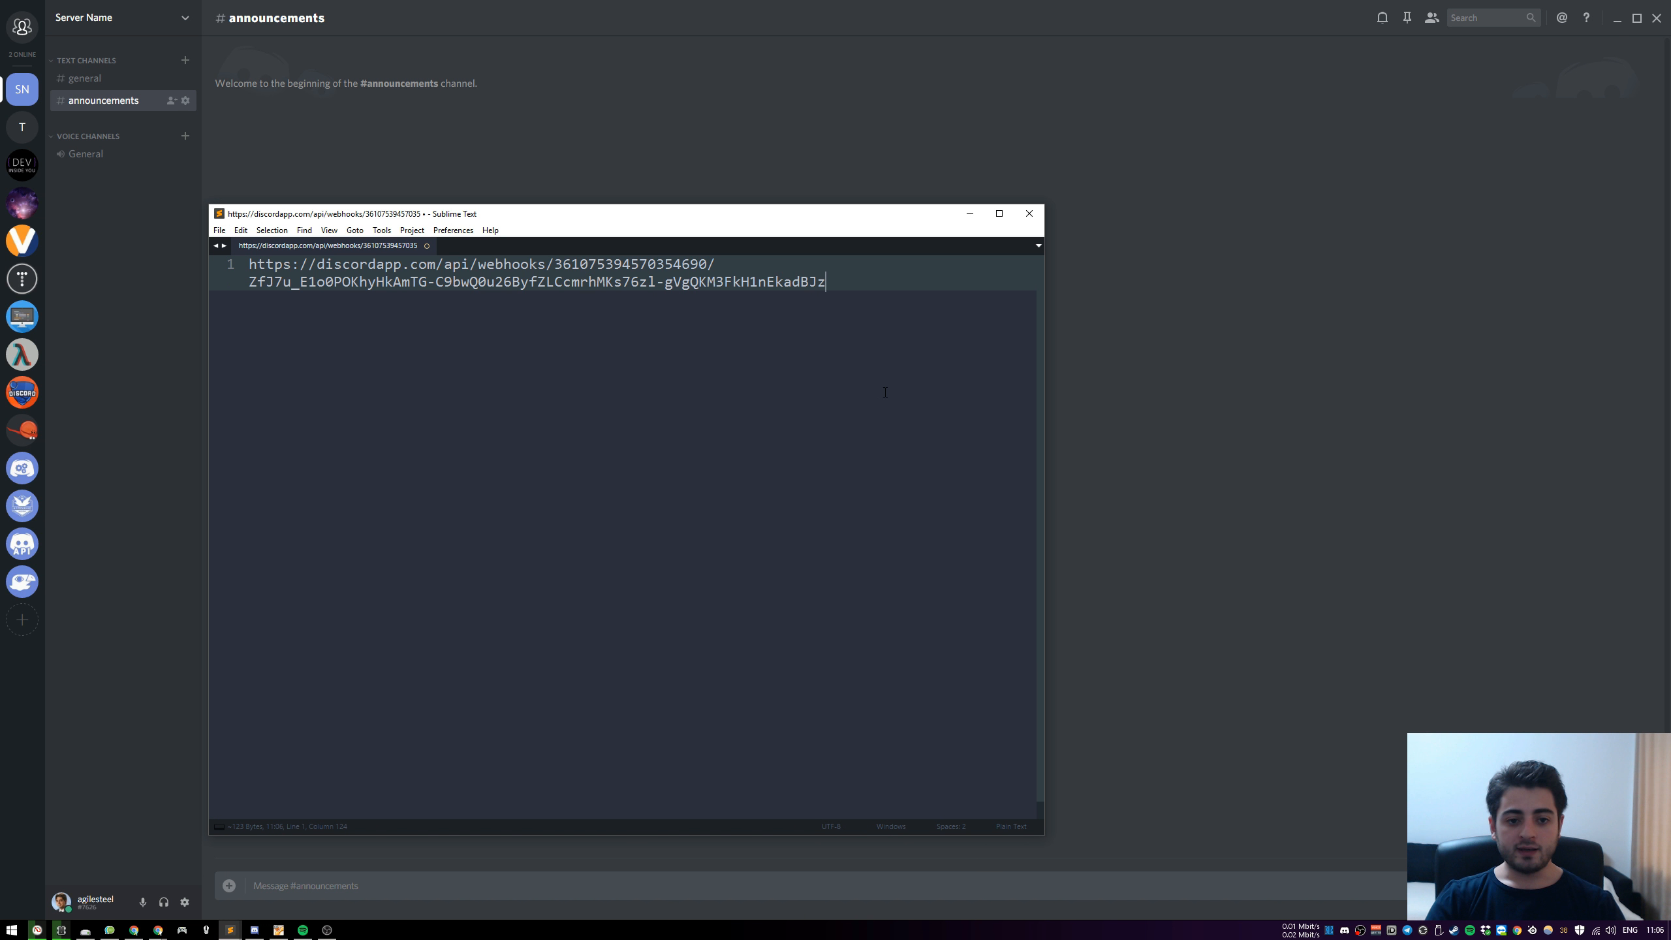
pyautogui.scroll(9, 871, 406)
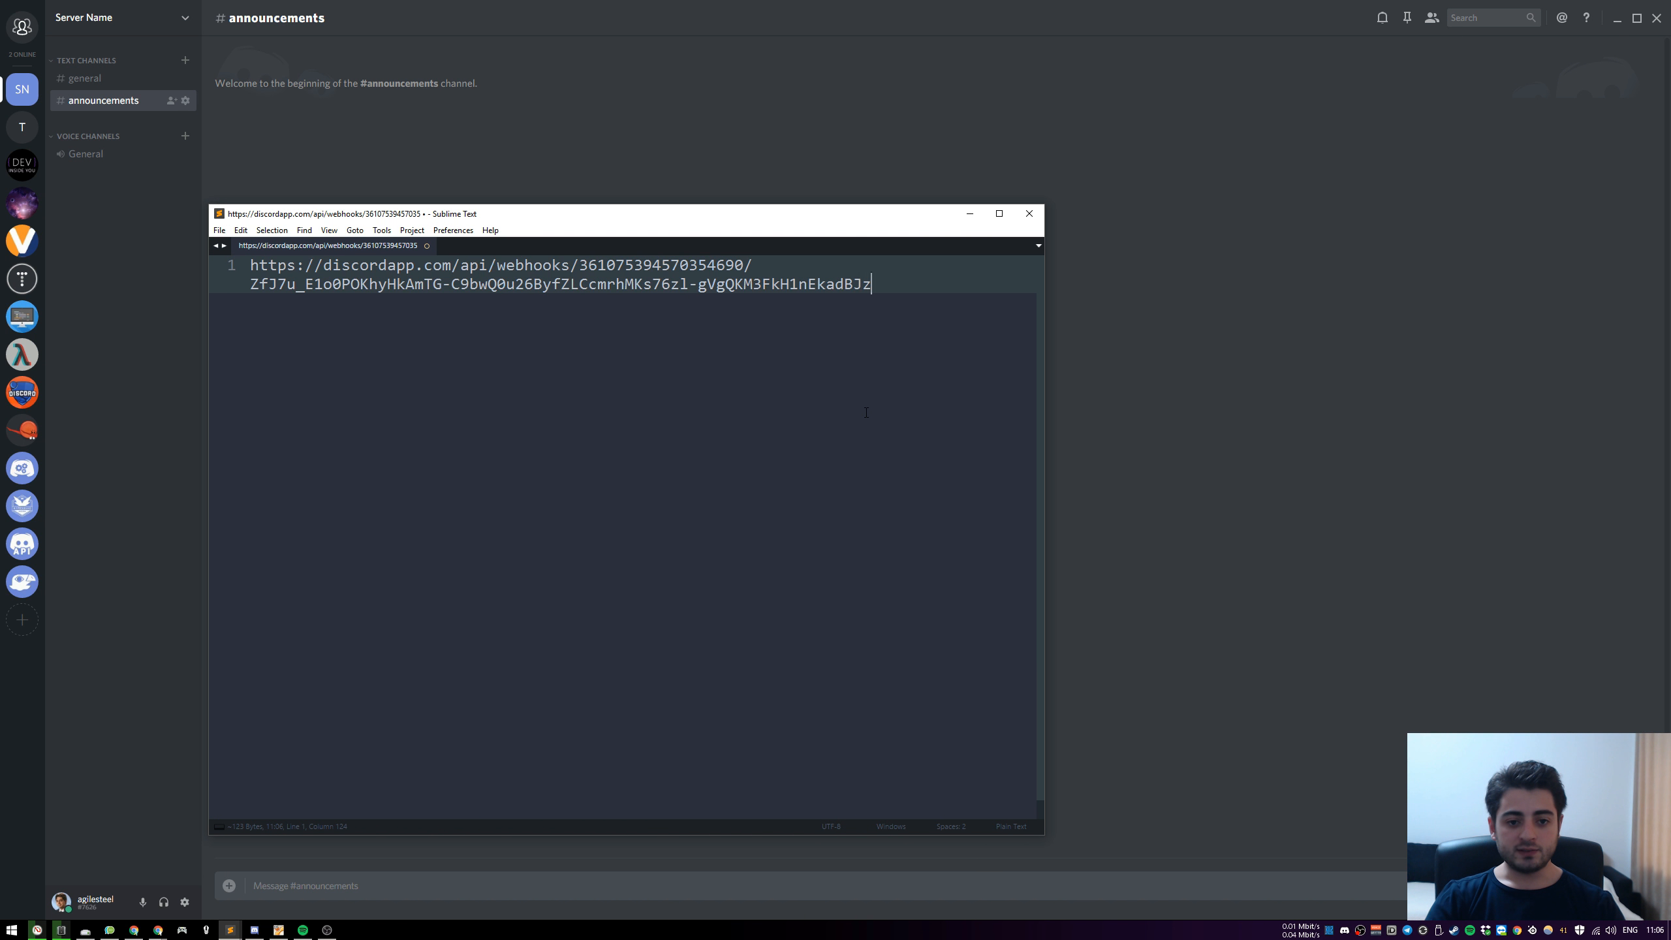
pyautogui.click(999, 214)
pyautogui.scroll(-1, 761, 235)
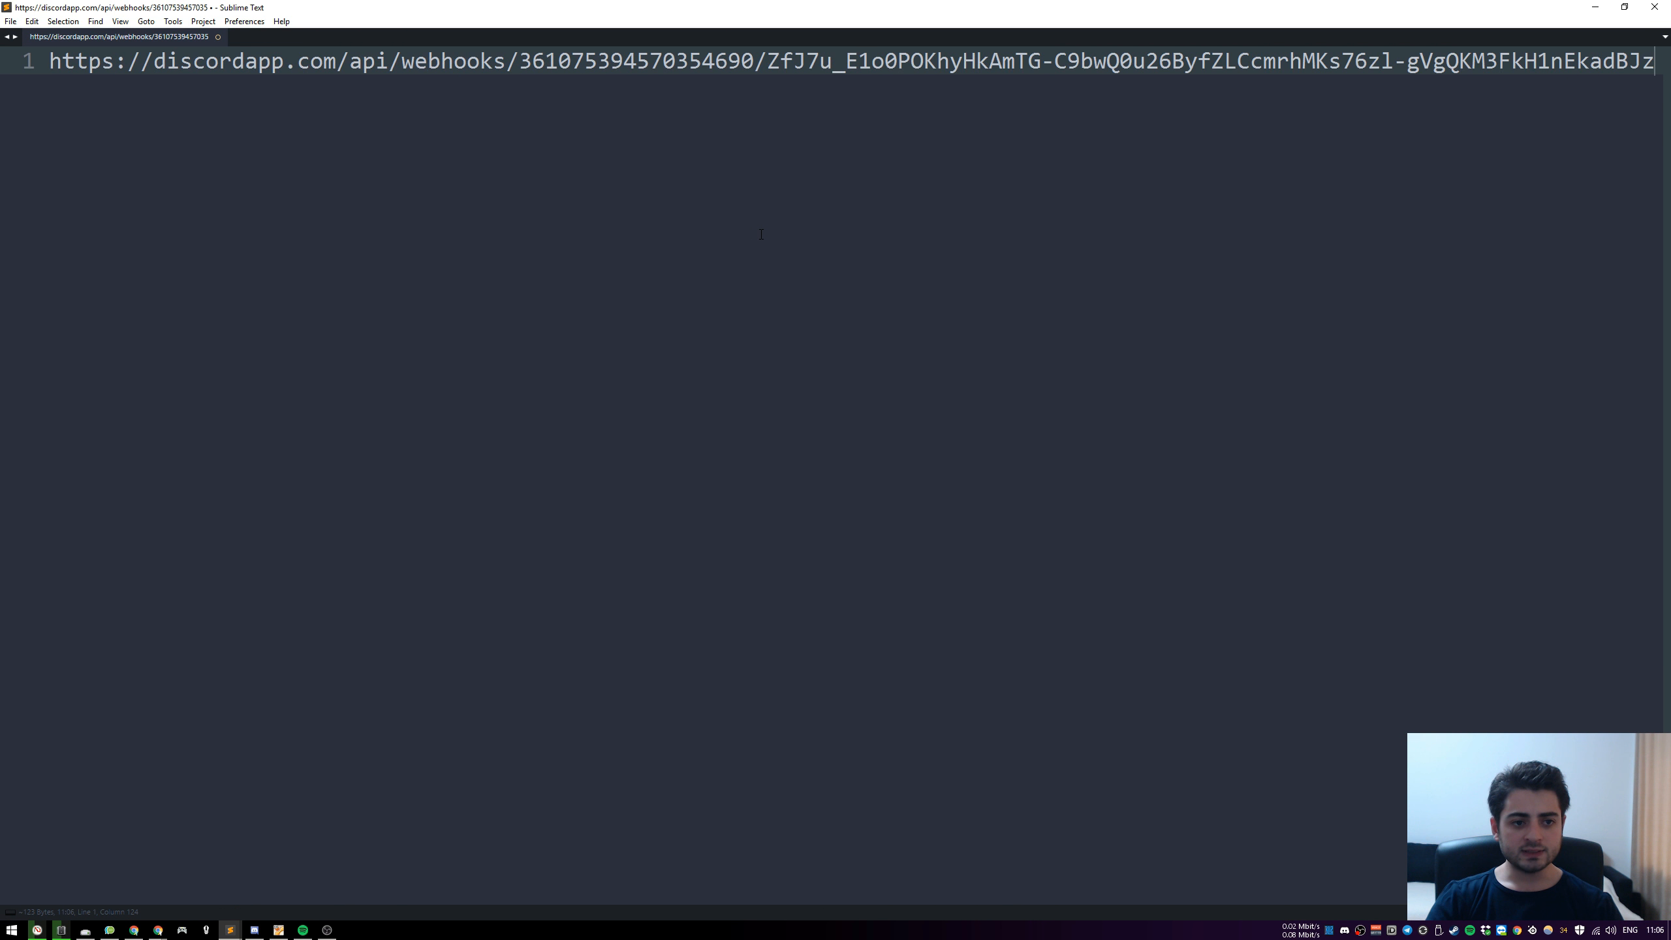
pyautogui.scroll(-1, 761, 234)
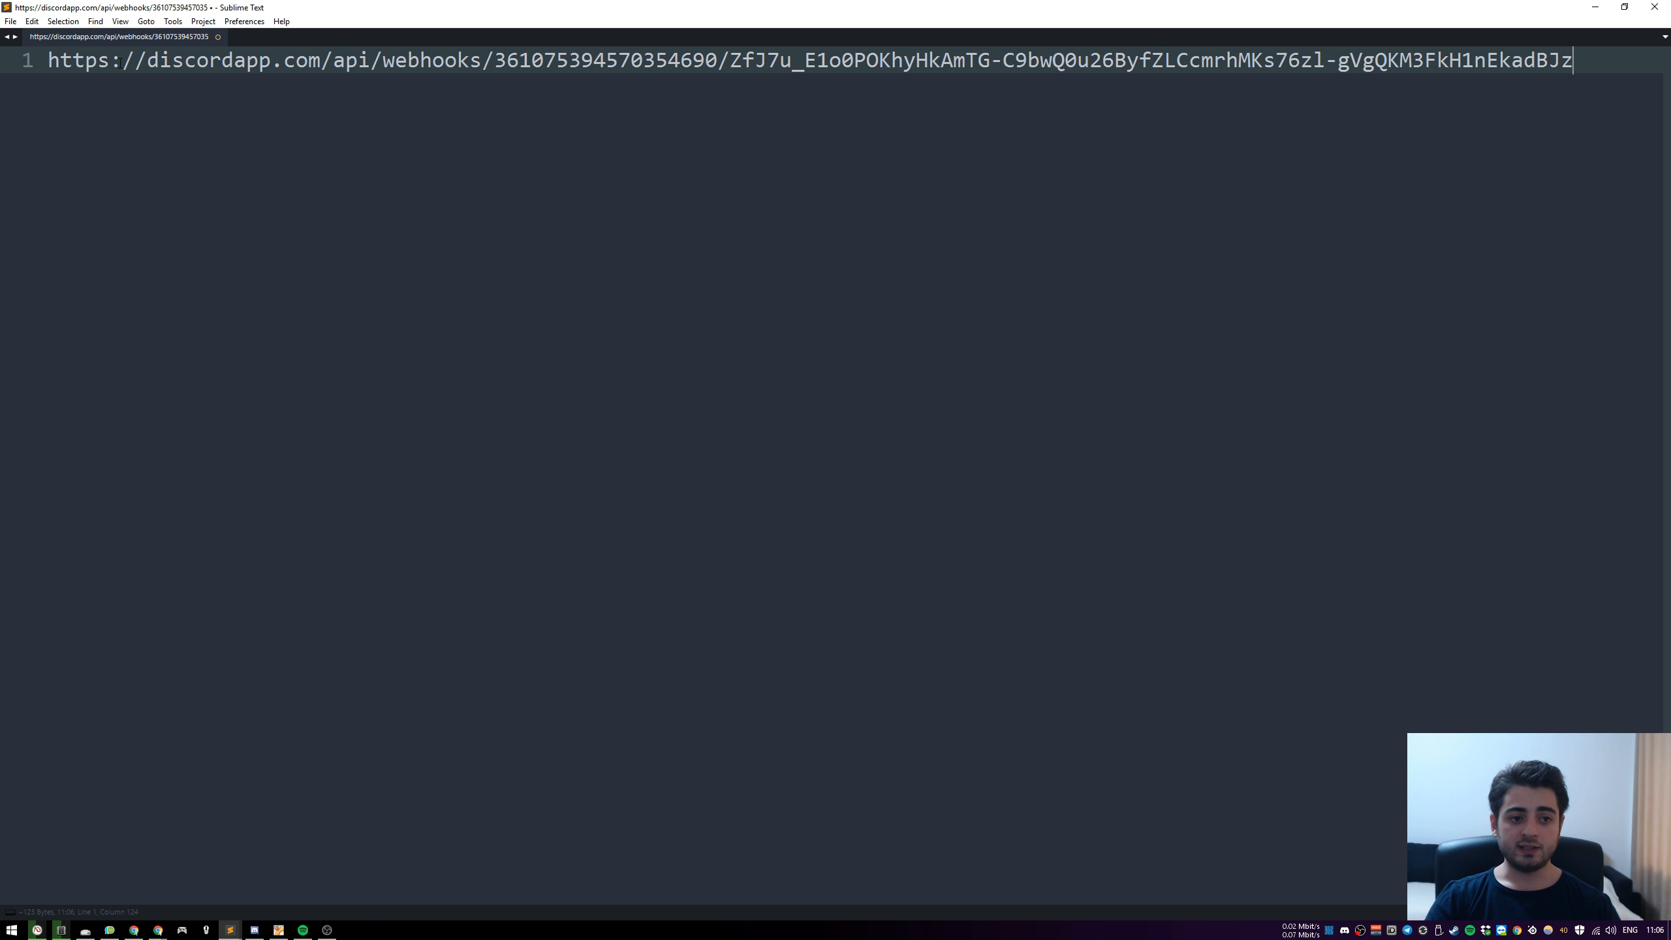
# Examine the parts of the webhook URL one by one: domain, api, webhooks, webhook ID and token
pyautogui.moveTo(146, 64); pyautogui.dragTo(321, 64)
pyautogui.doubleClick(361, 64)
pyautogui.click(458, 63)
pyautogui.doubleClick(457, 63)
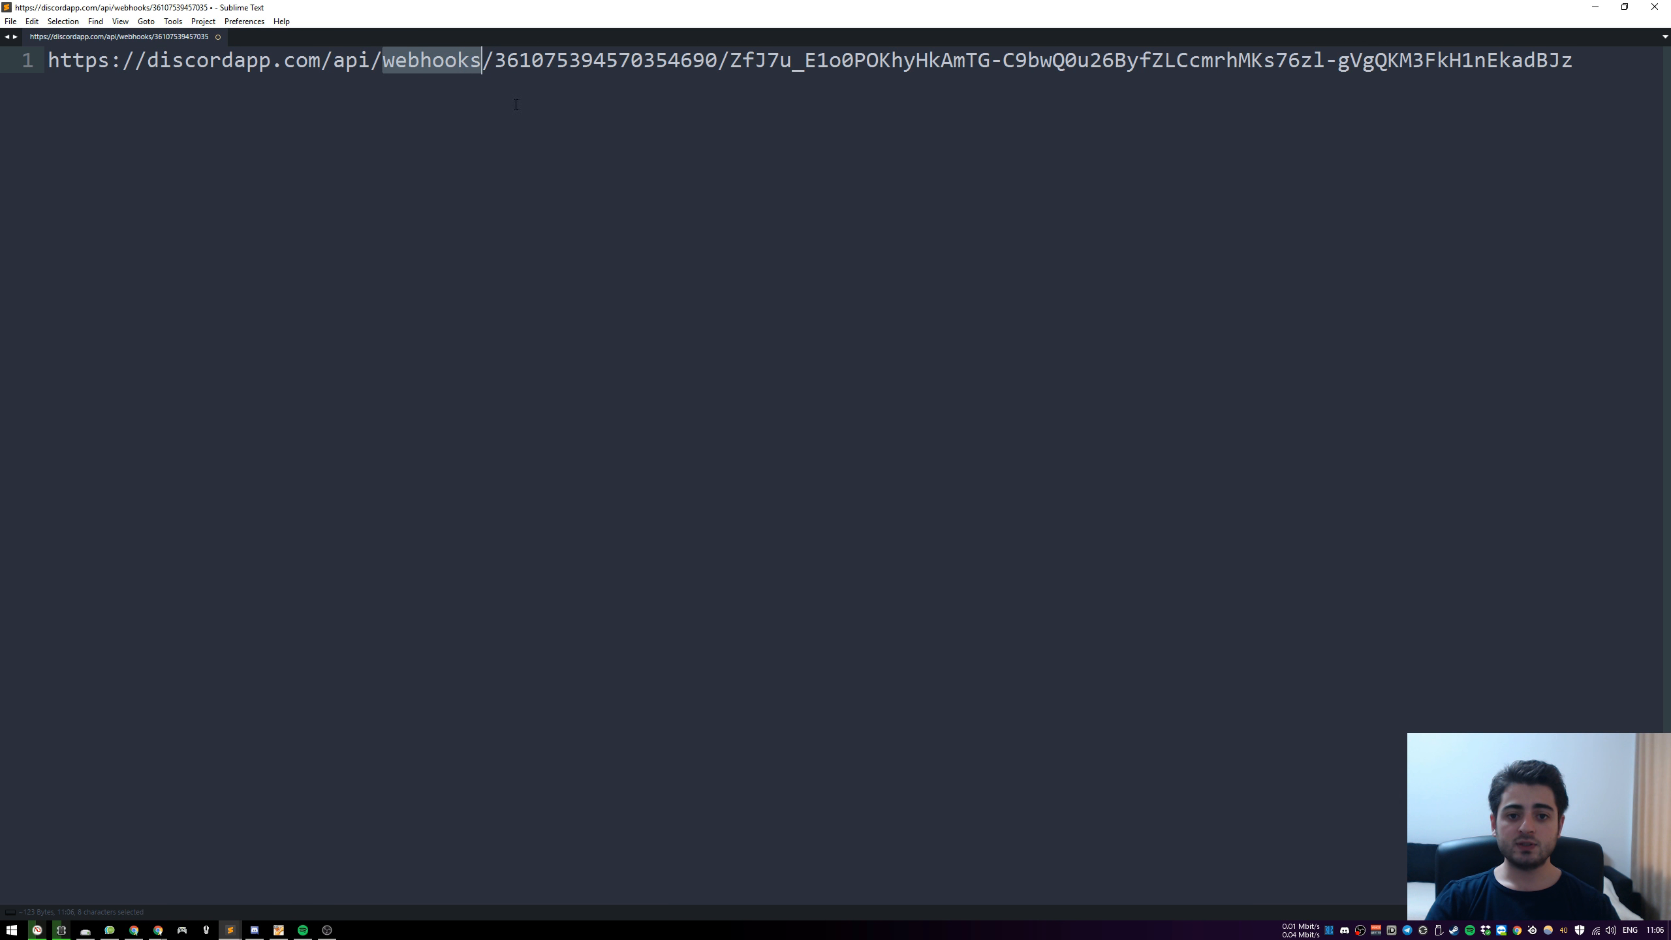
pyautogui.doubleClick(653, 66)
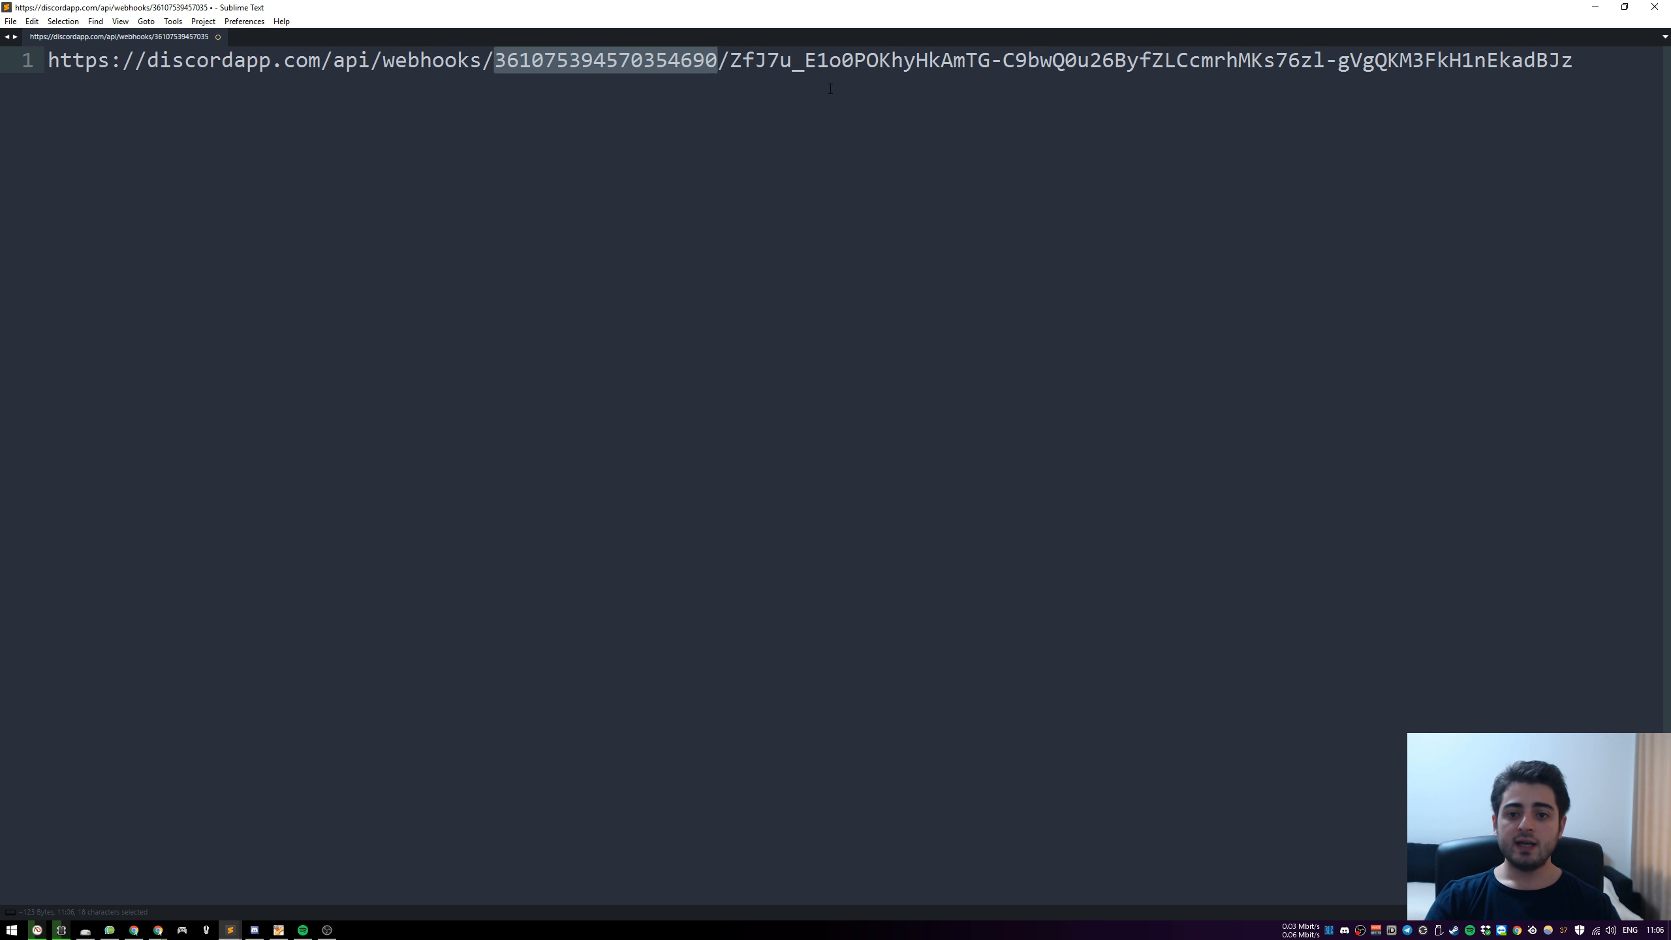
pyautogui.moveTo(730, 61); pyautogui.dragTo(1574, 61)
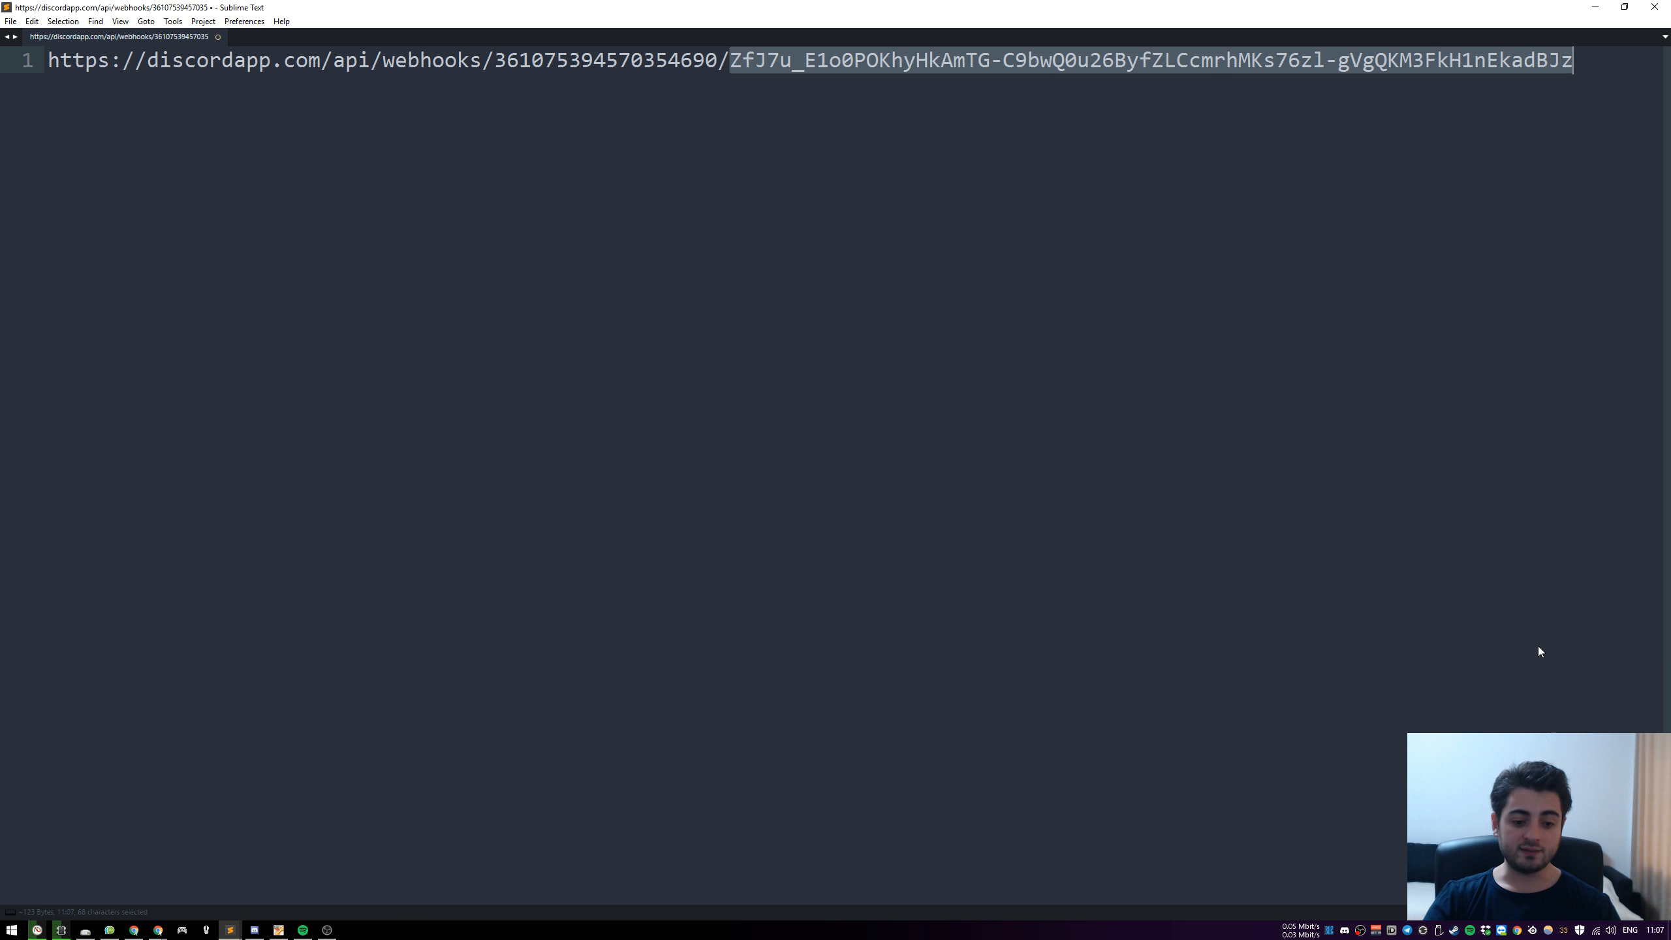
# Switch to the Chrome window showing the Discord website
pyautogui.moveTo(158, 930)
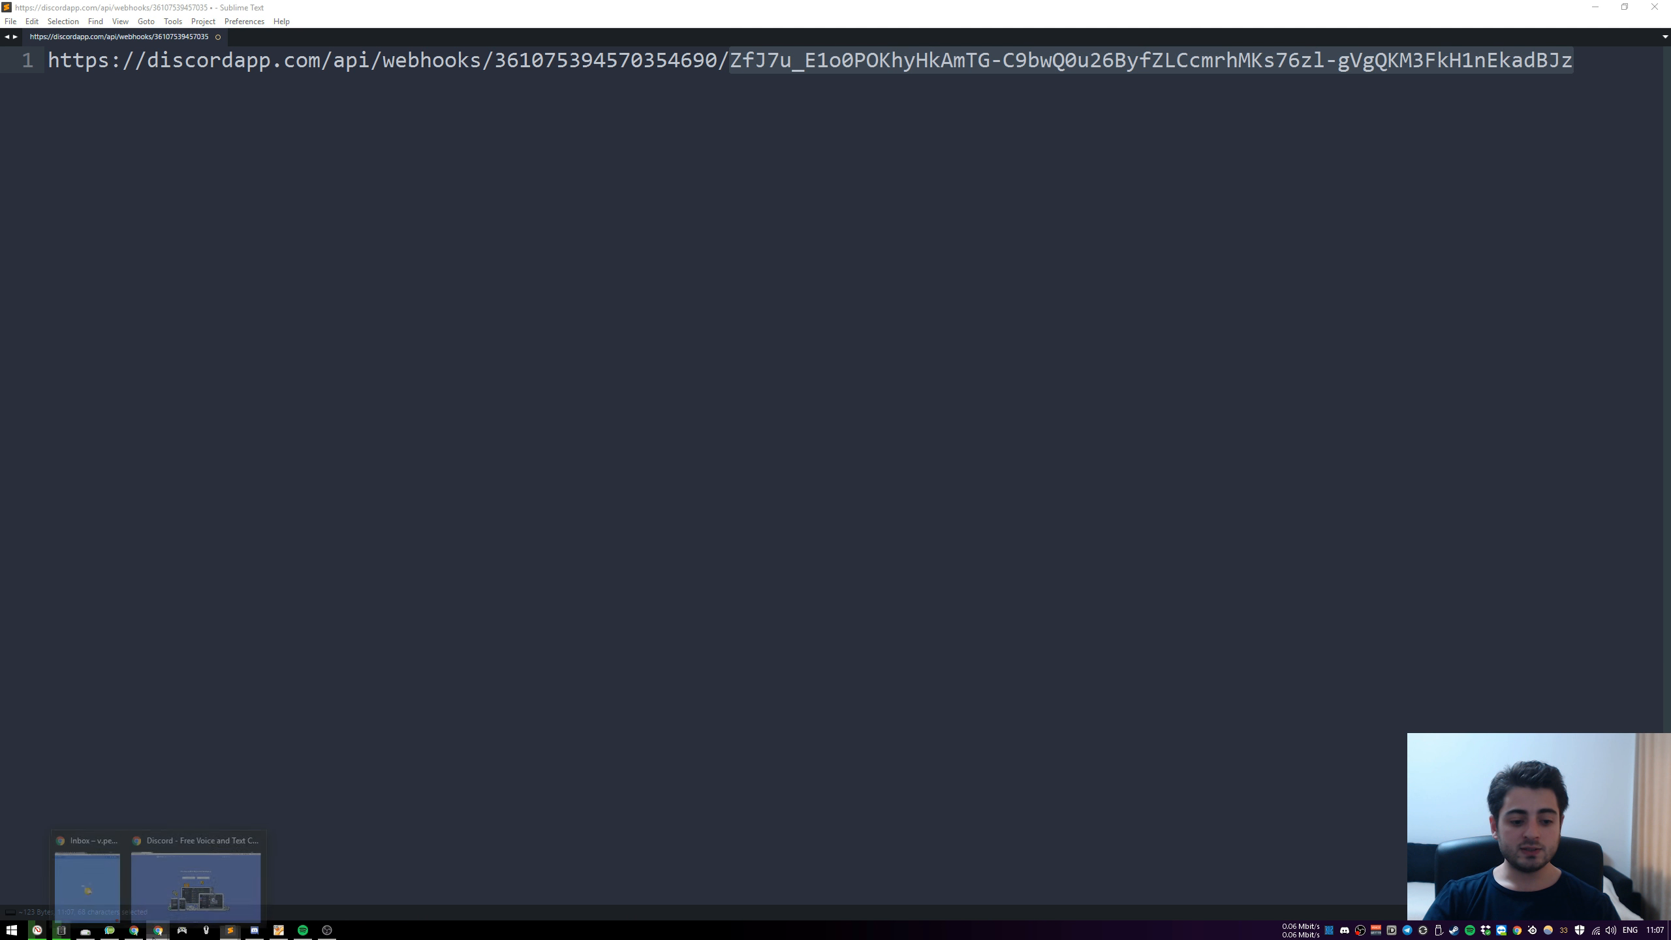
pyautogui.click(235, 879)
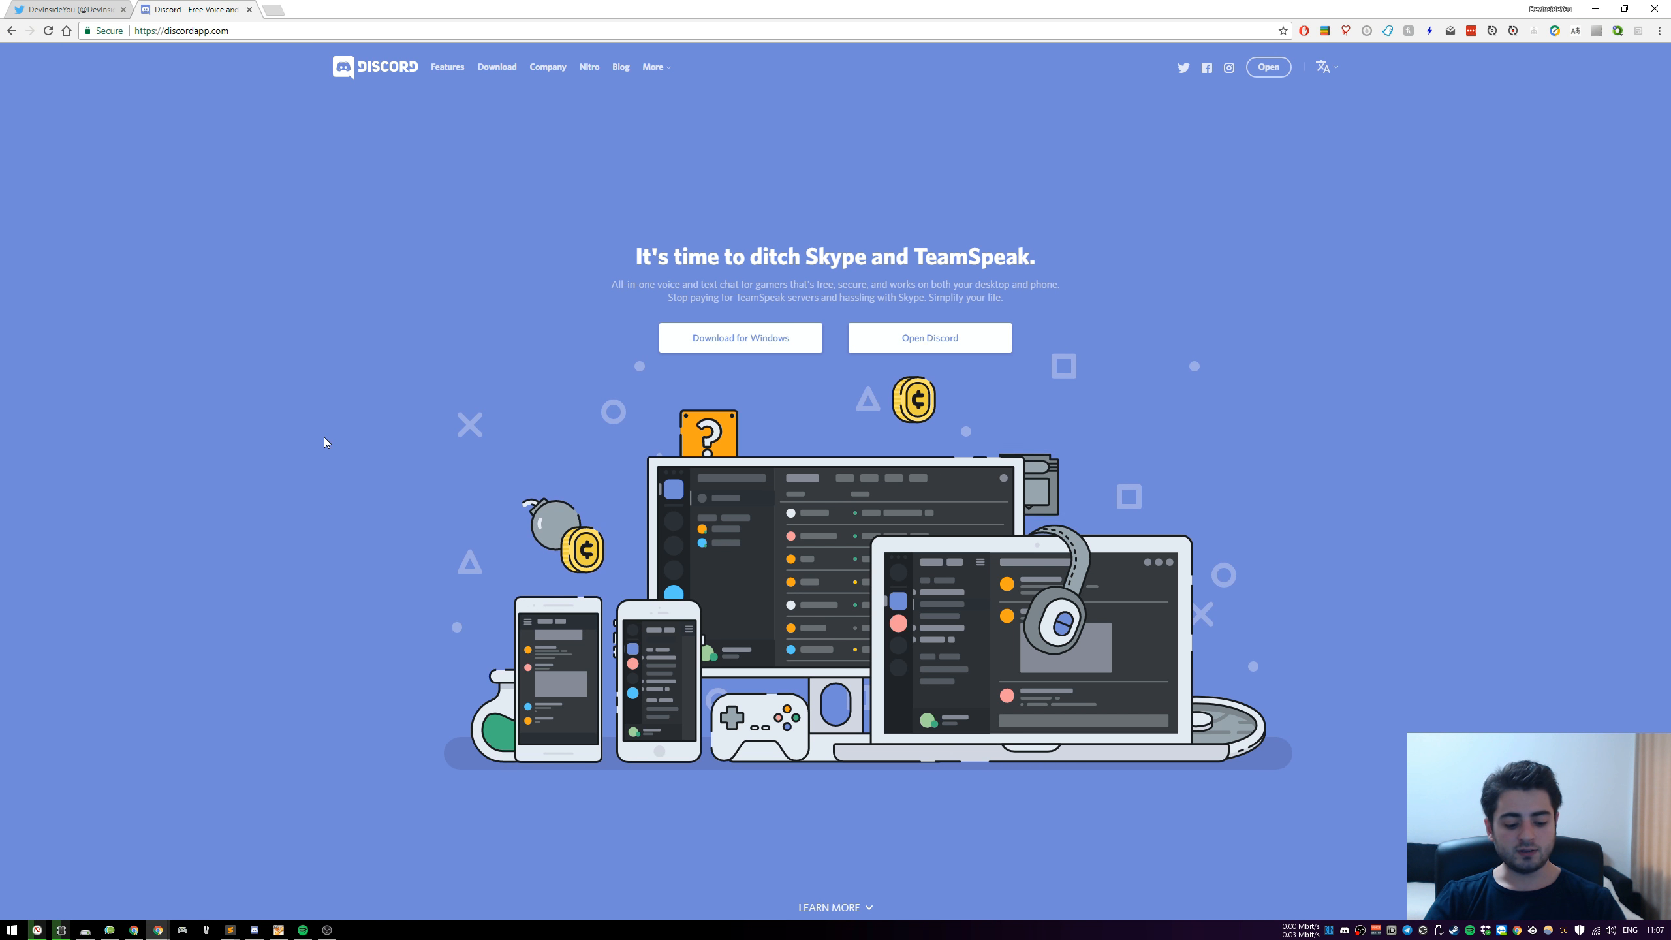
pyautogui.hotkey('ctrl', 'n')
pyautogui.rightClick(408, 398)
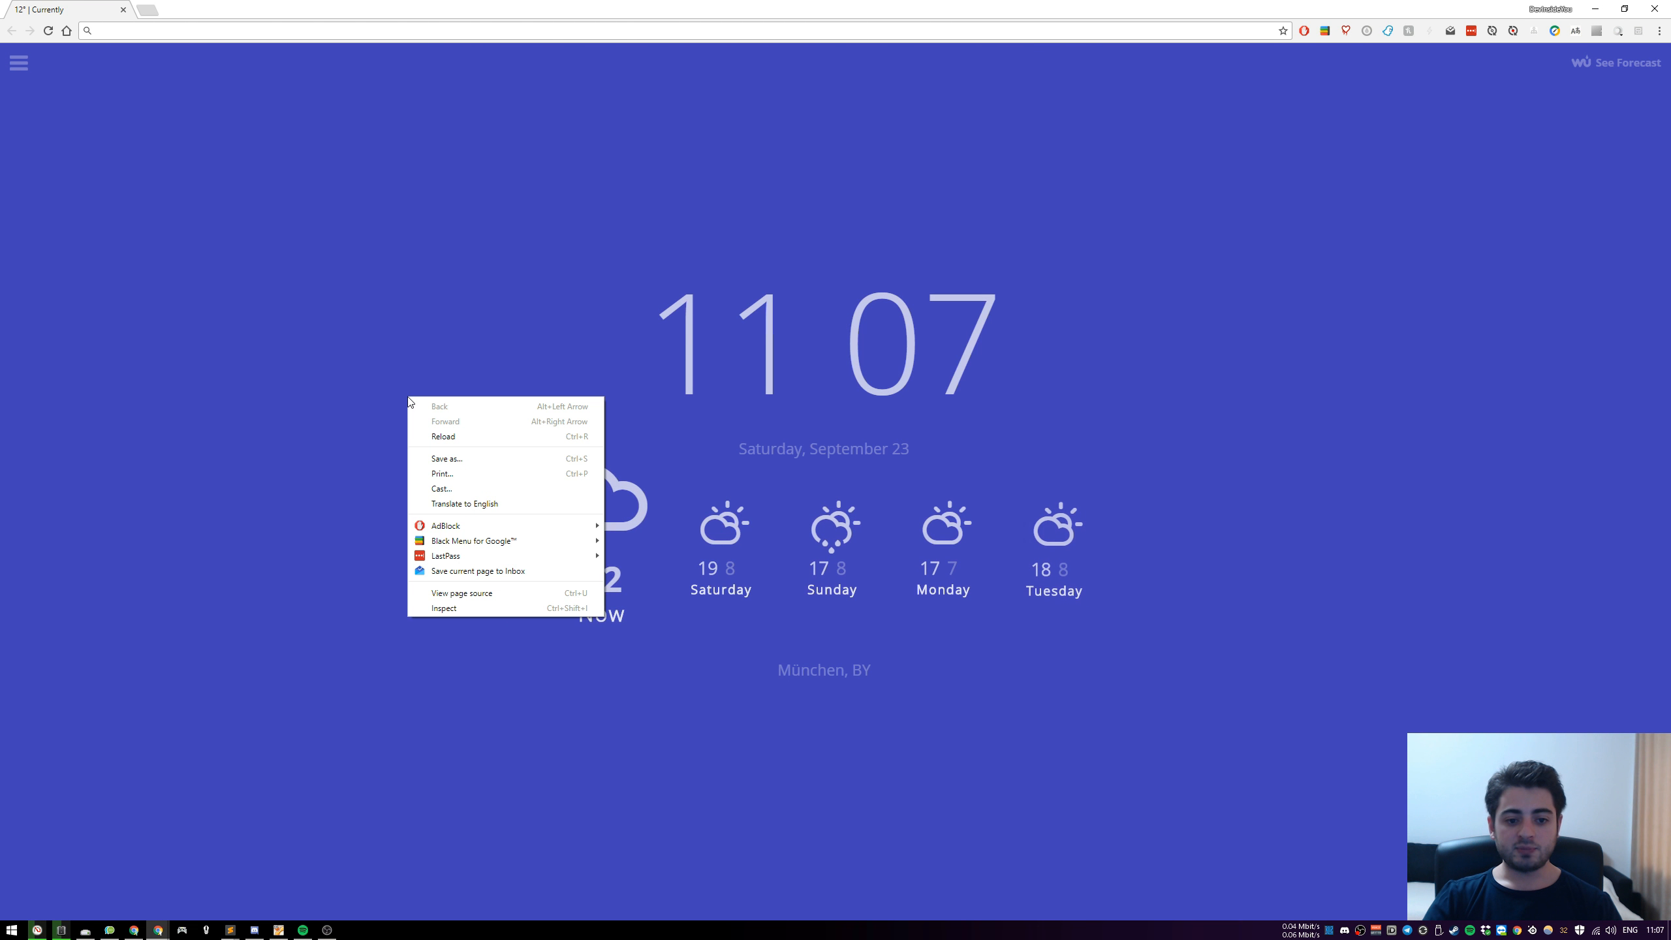
pyautogui.click(476, 607)
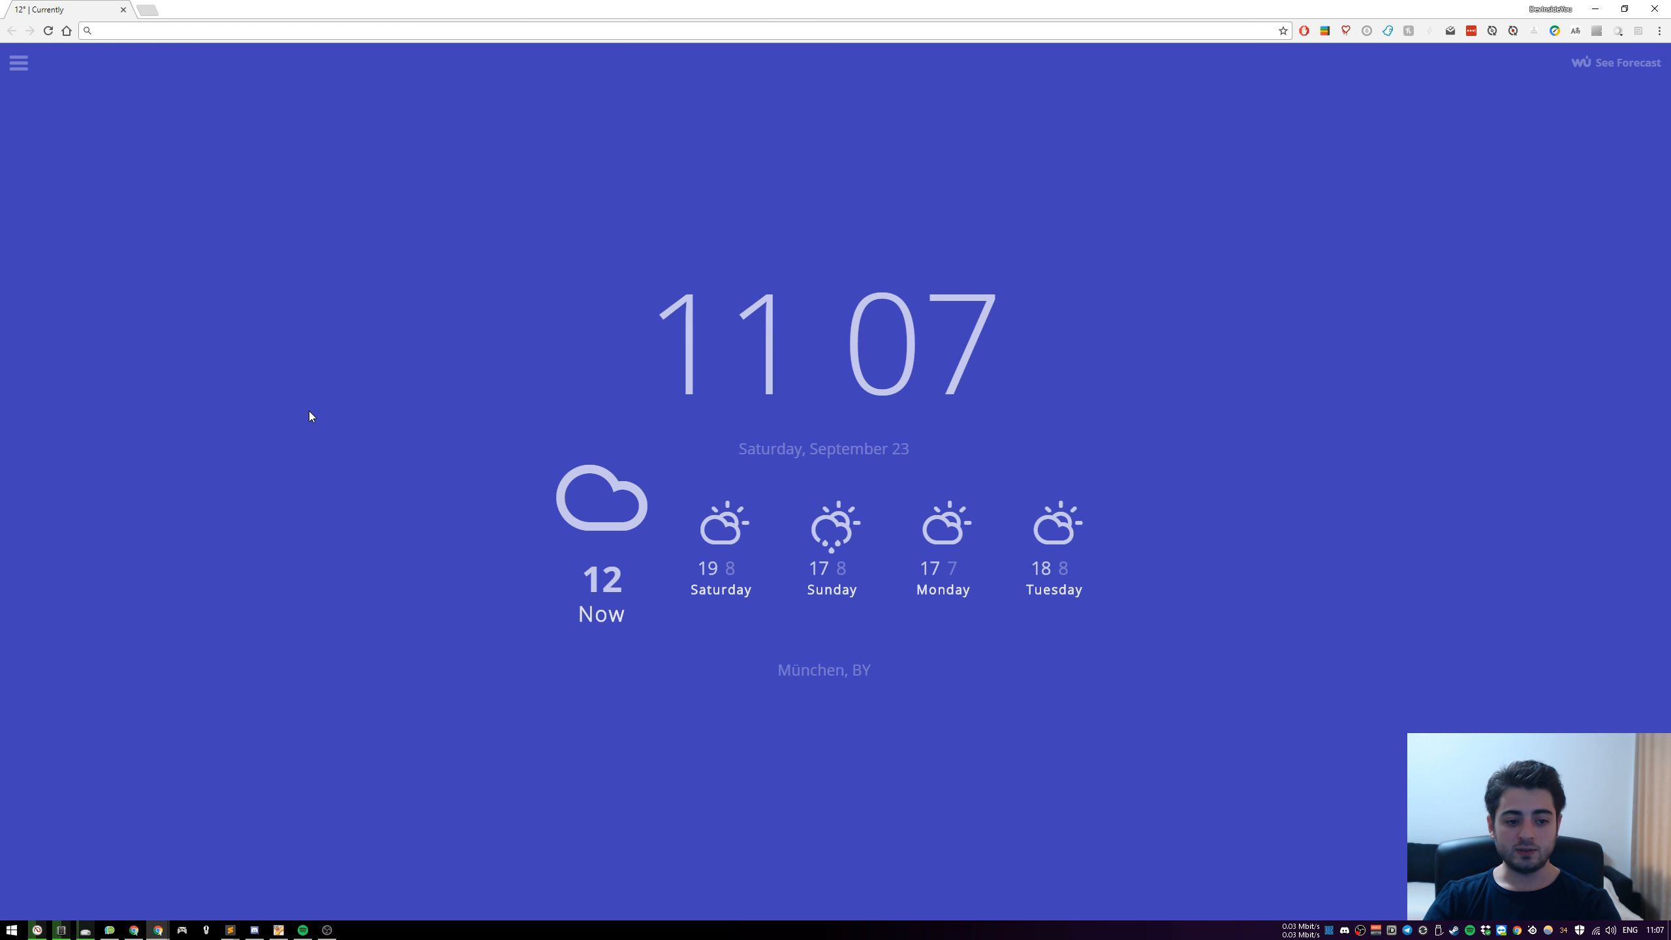
pyautogui.press('F12')
pyautogui.press('F12')
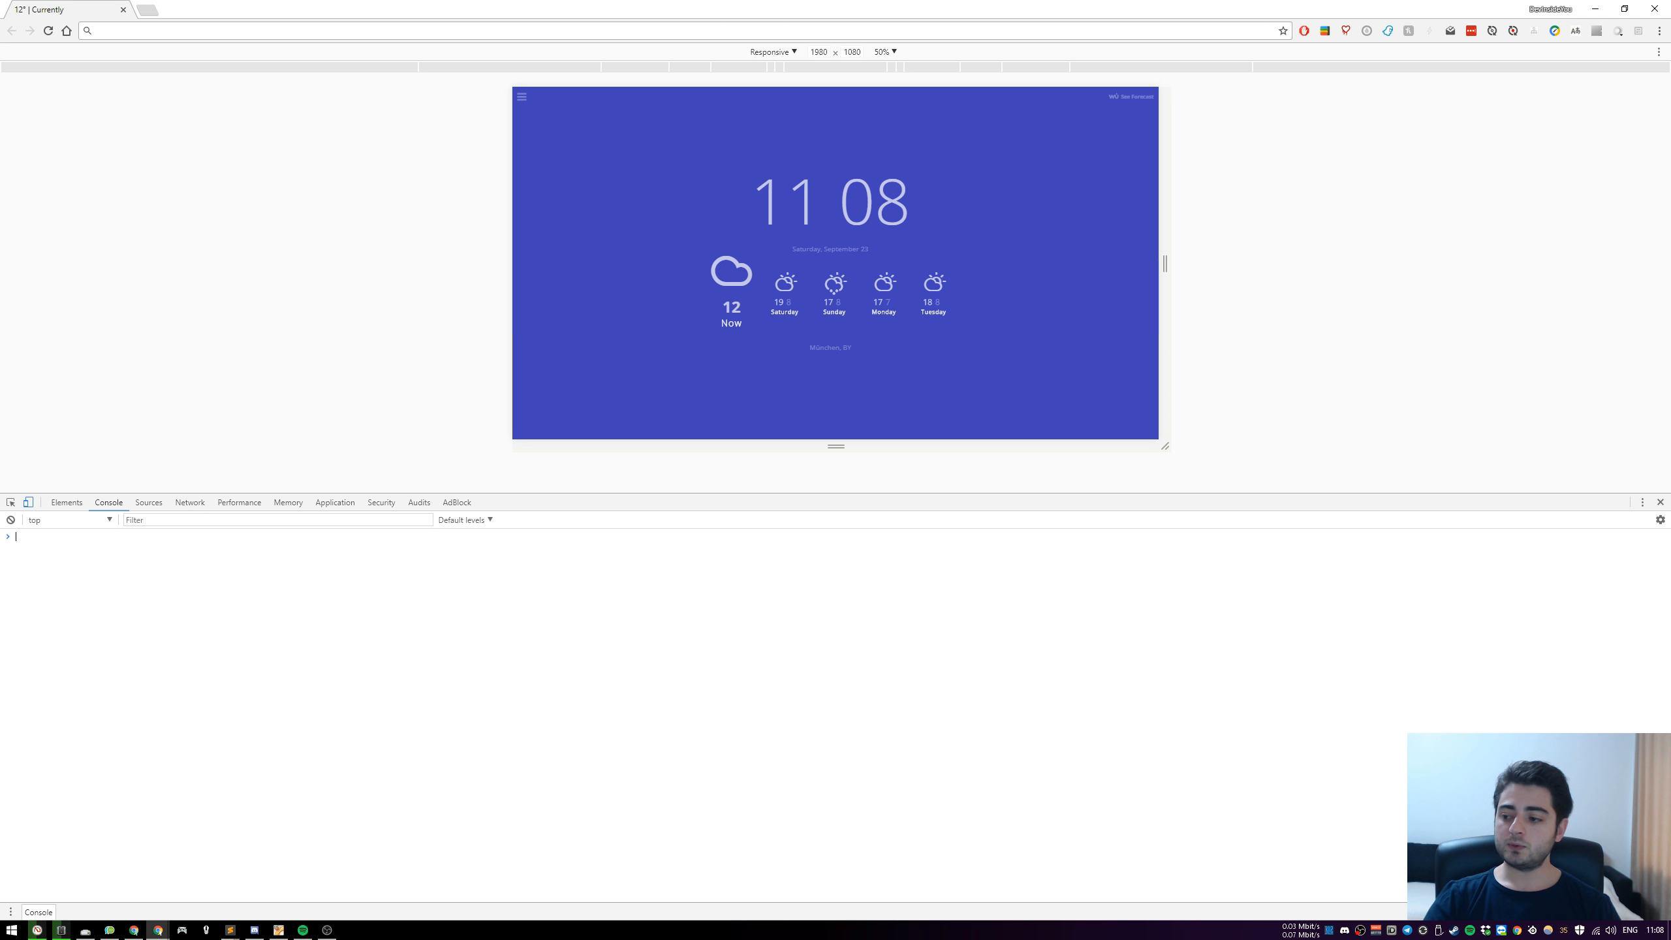
pyautogui.hotkey('alt', 'Tab')
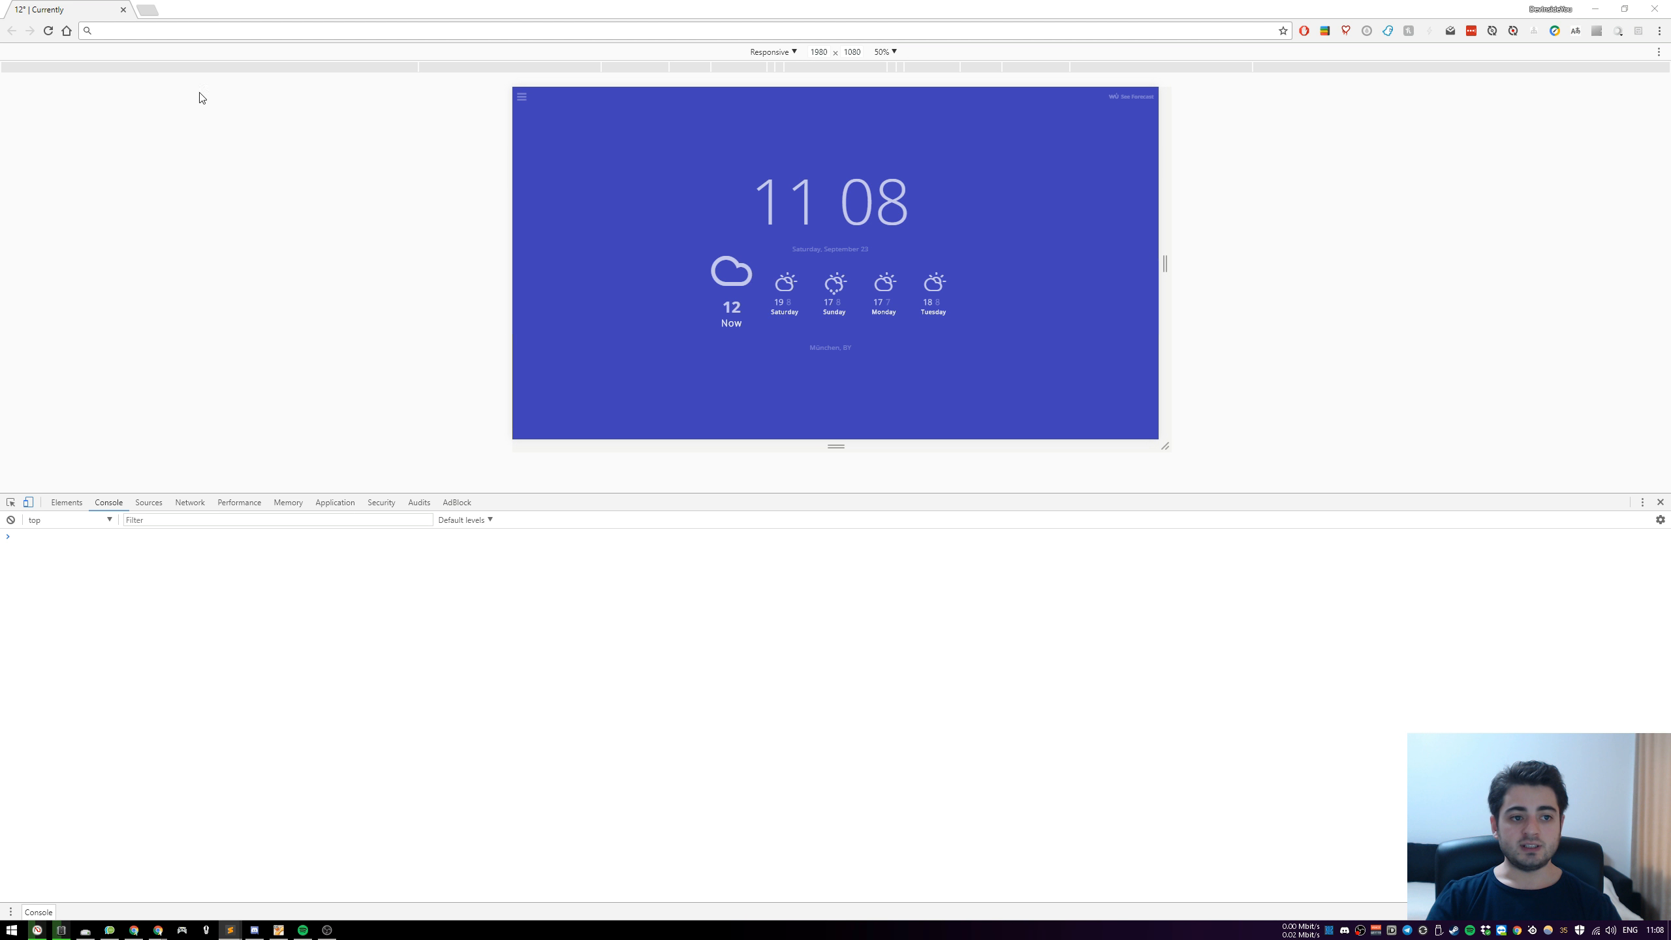
pyautogui.click(192, 29)
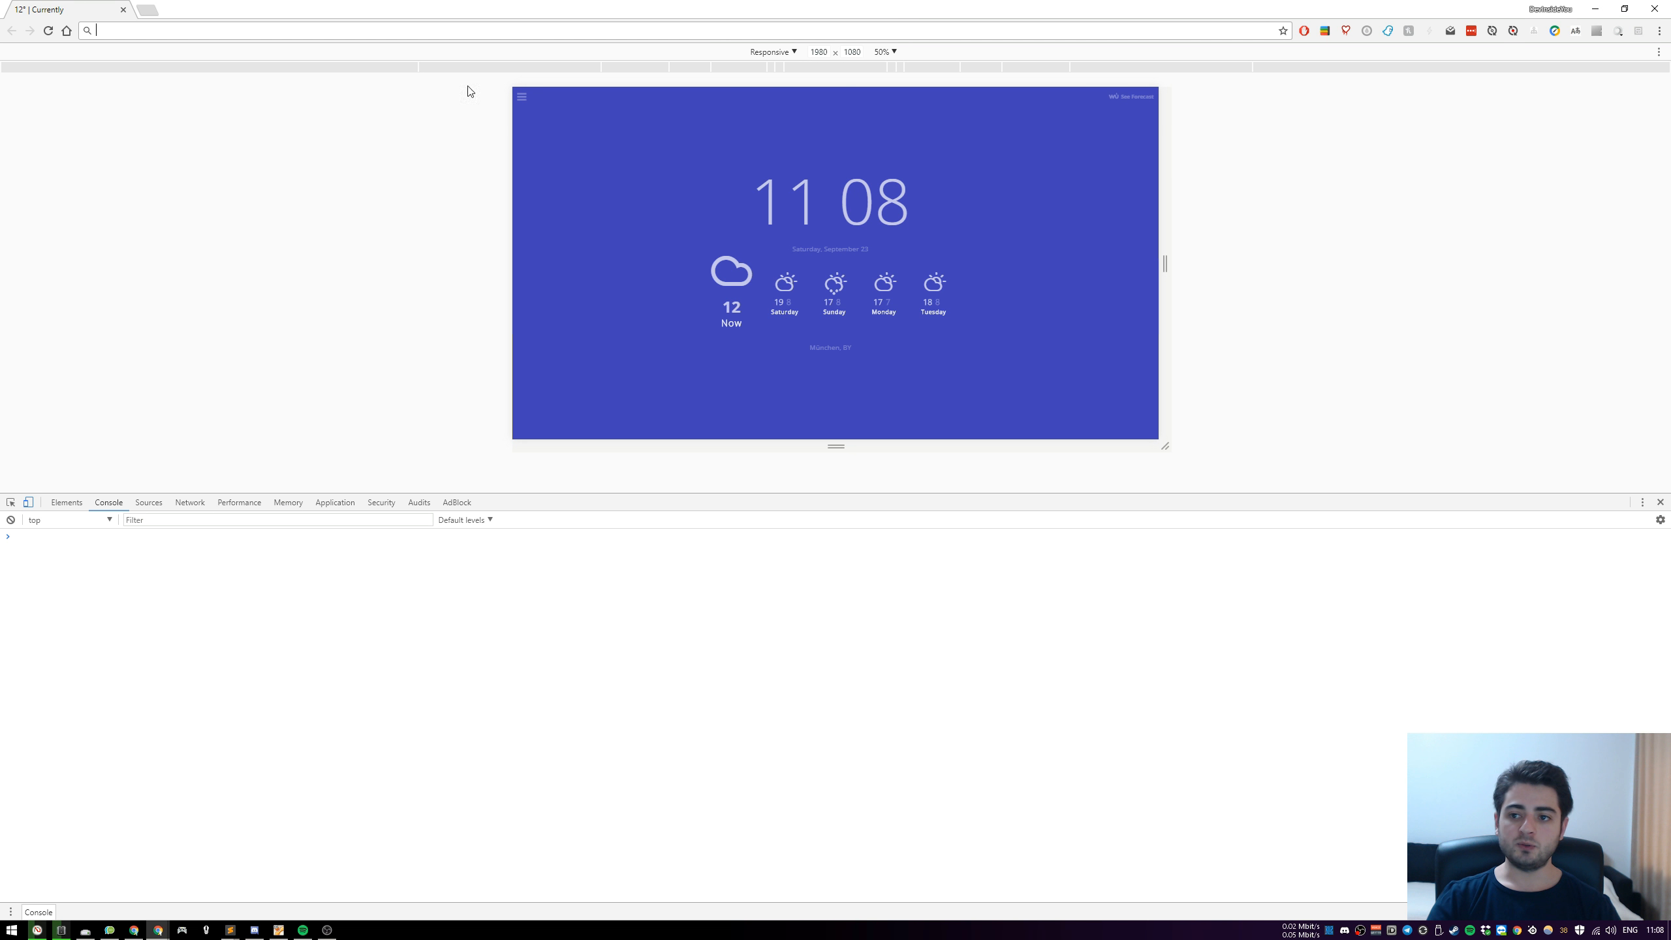
pyautogui.click(1655, 5)
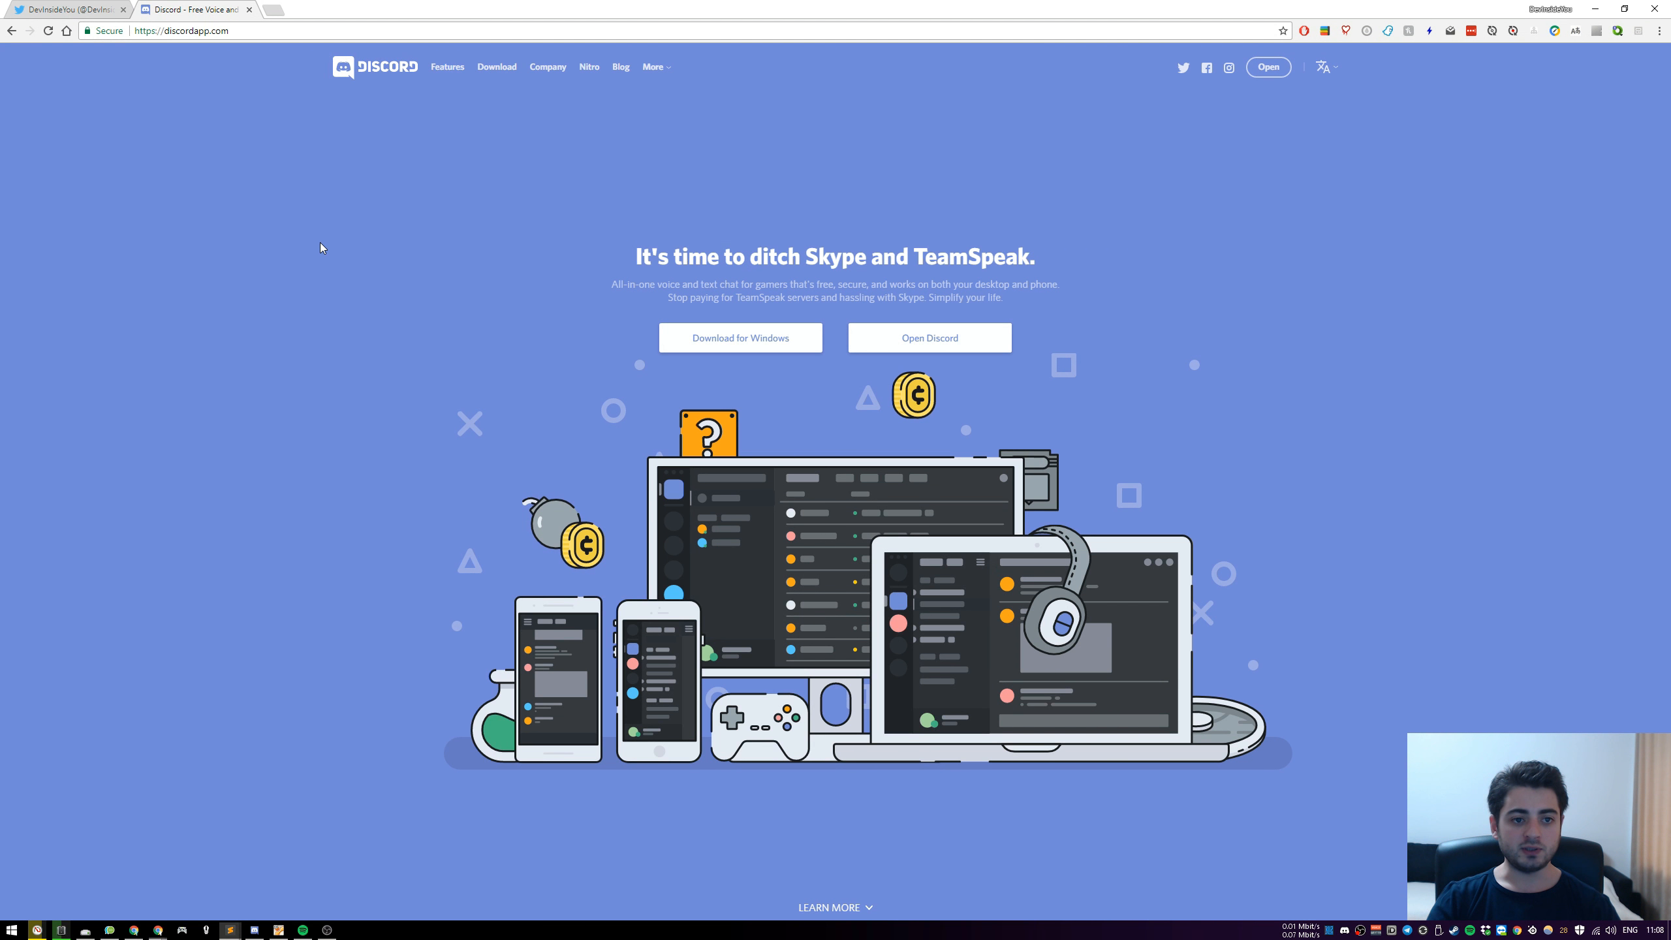
# Search Google for "js axios" in a new browser tab and open the axios repository on GitHub
pyautogui.hotkey('ctrl', 't')
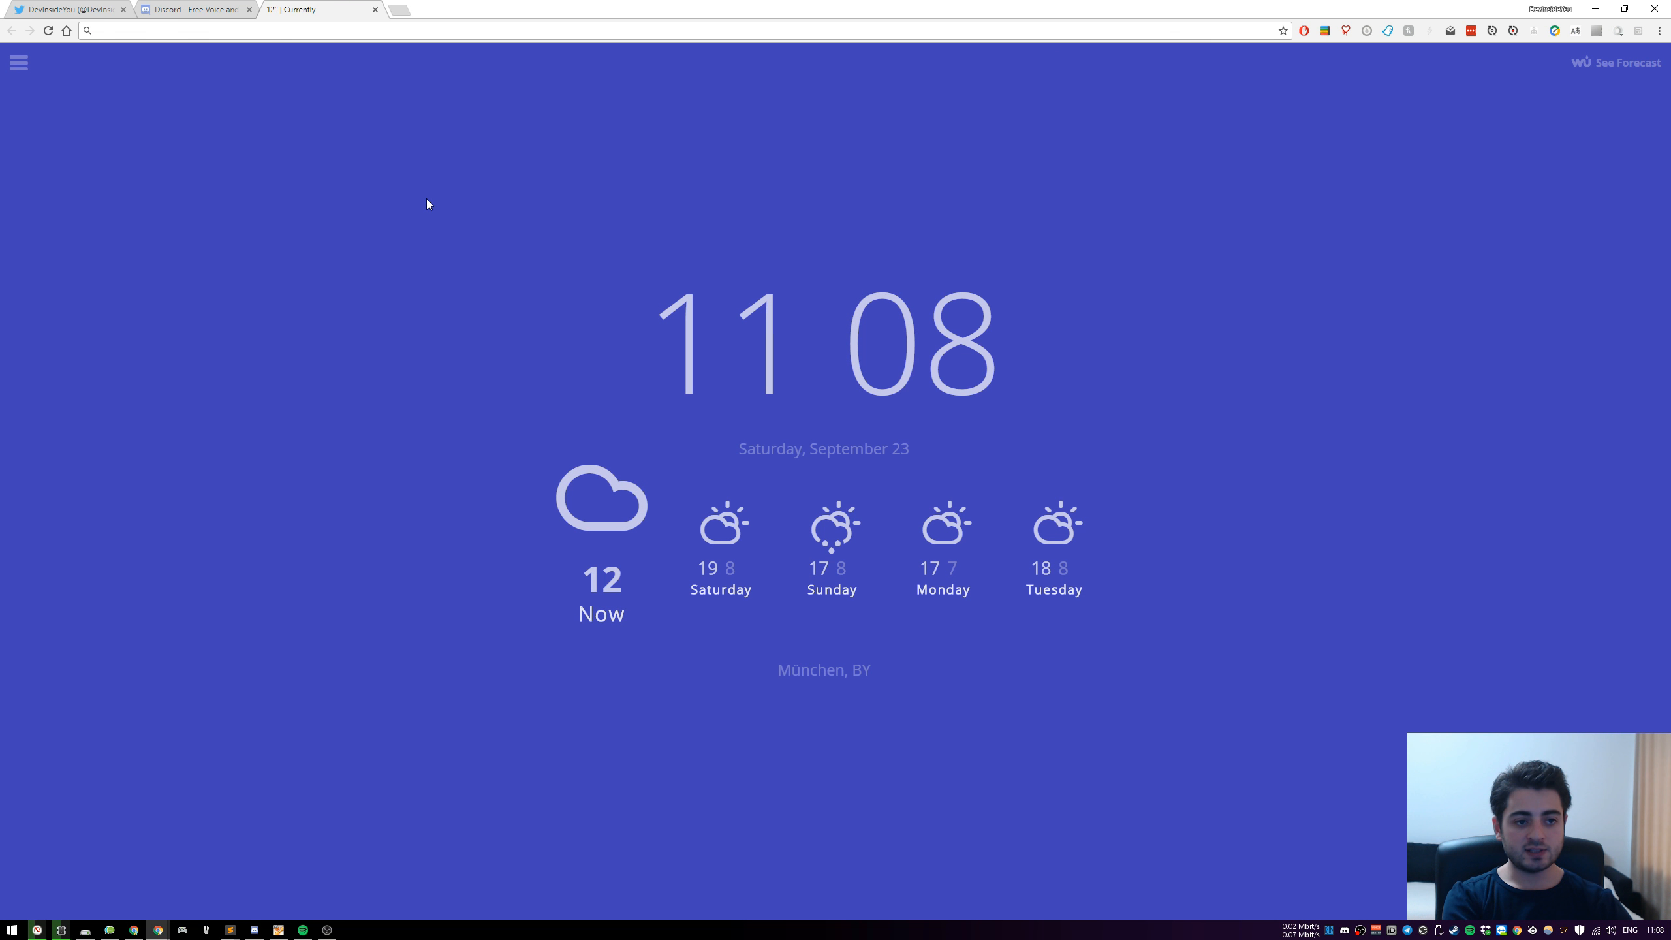
pyautogui.write('js axios')
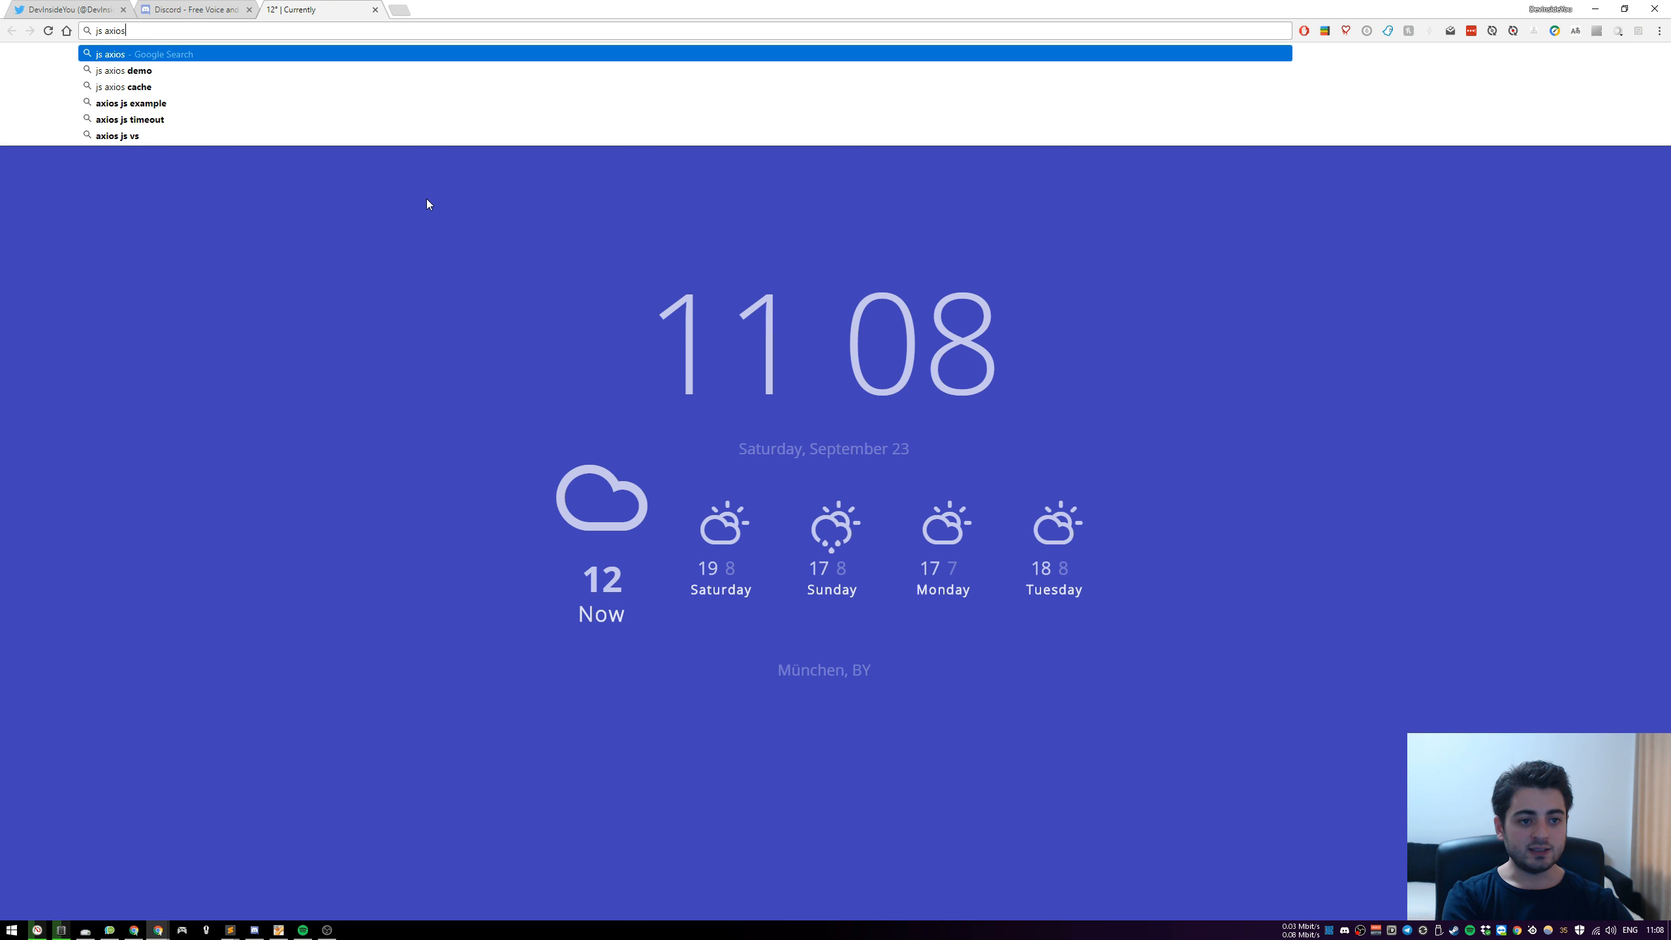
pyautogui.press('Return')
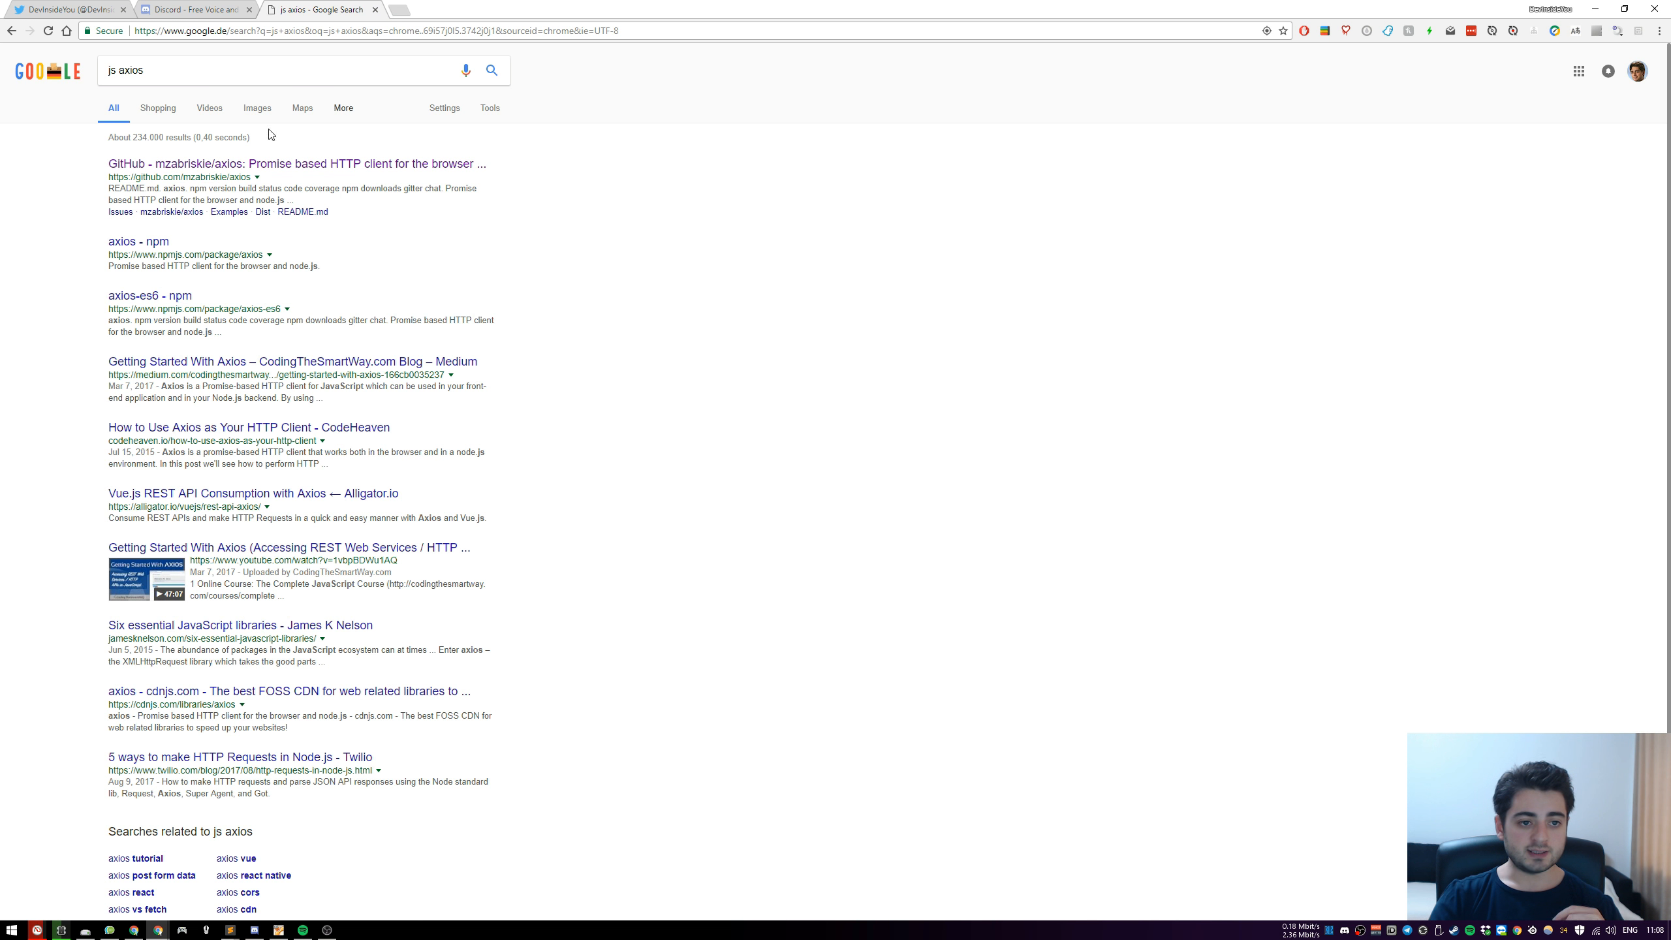
pyautogui.click(241, 171)
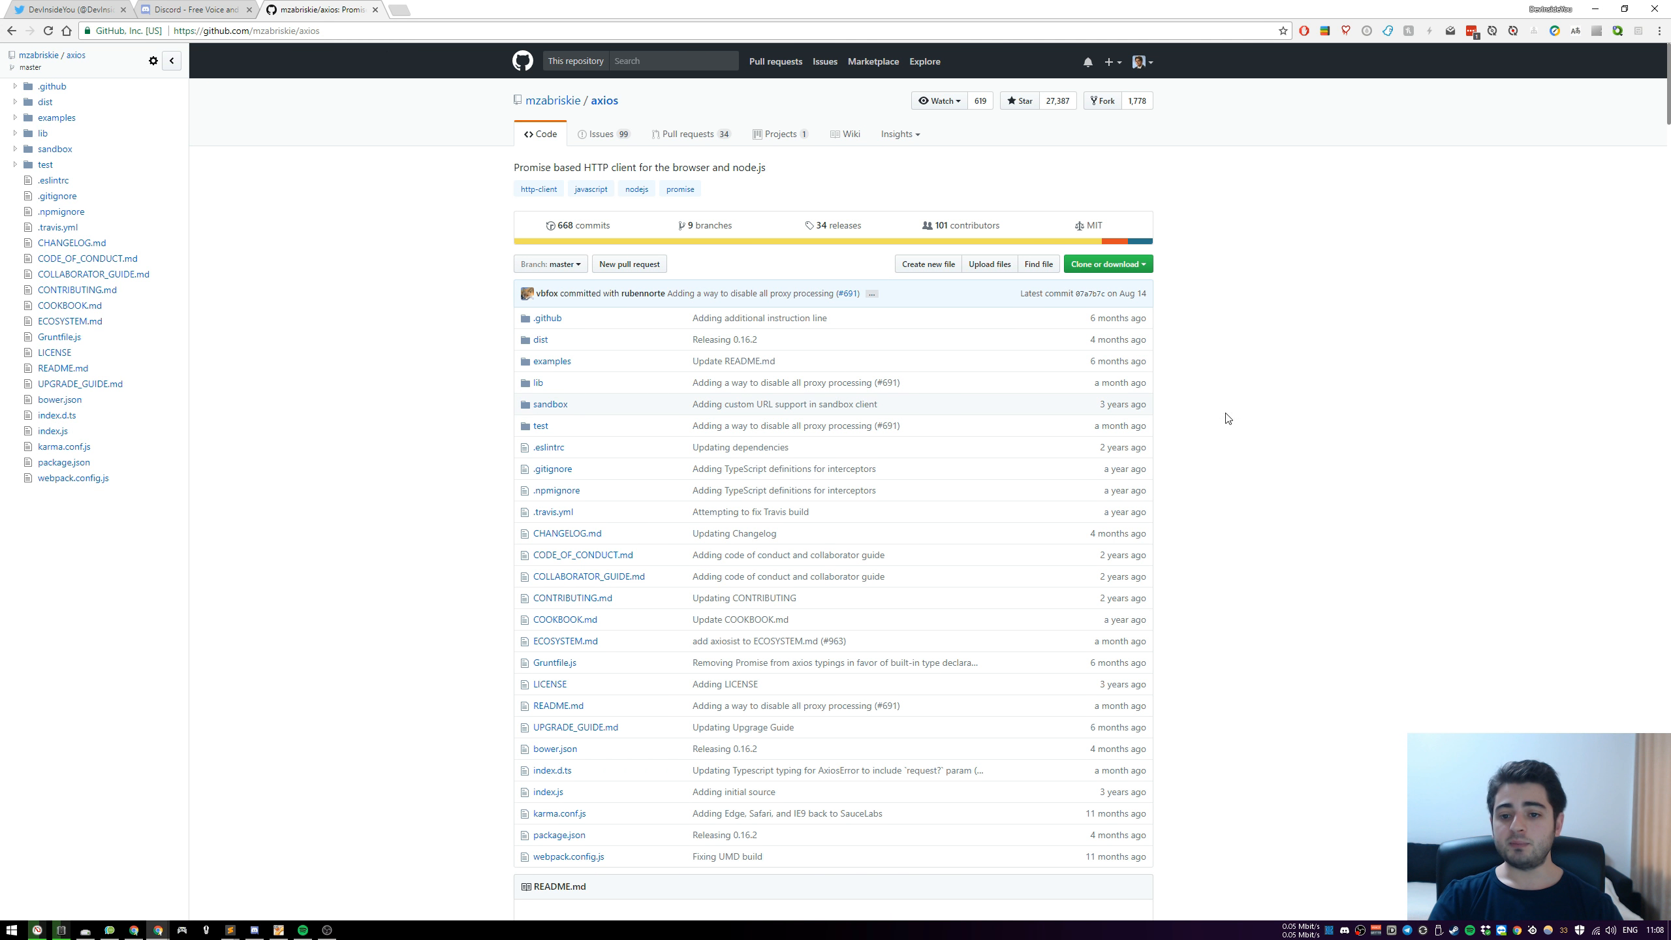
# Examine the axios README's request examples, especially the URL argument of the POST request, and return to the repository's file list
pyautogui.scroll(-2, 1228, 418)
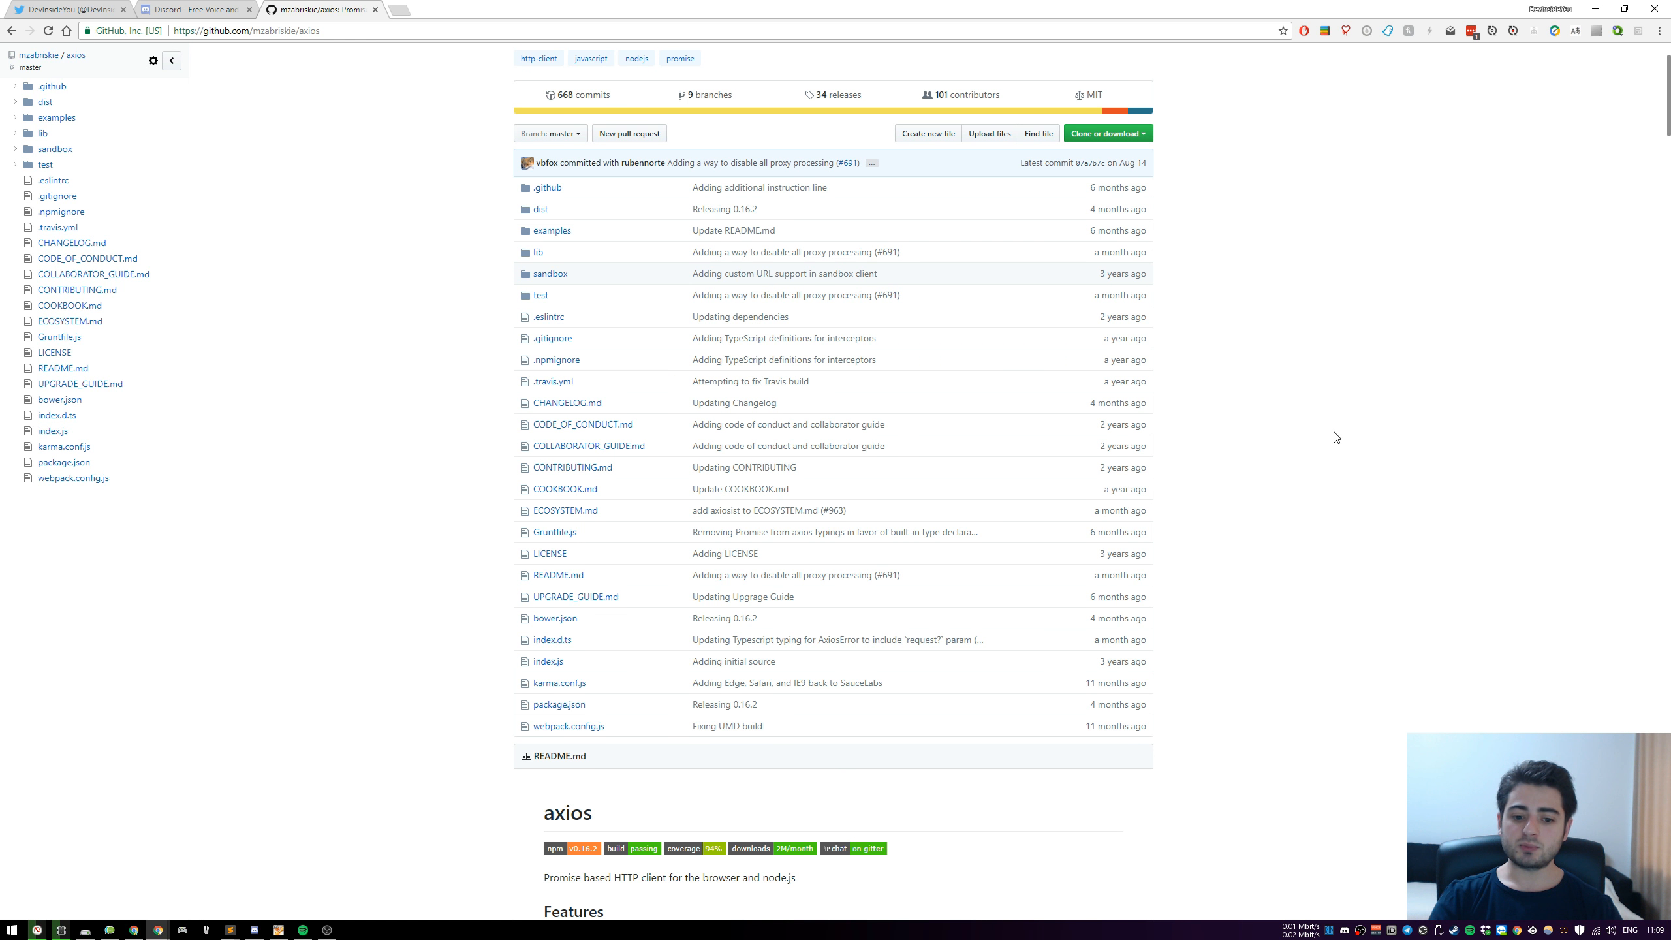
pyautogui.scroll(-20, 1336, 438)
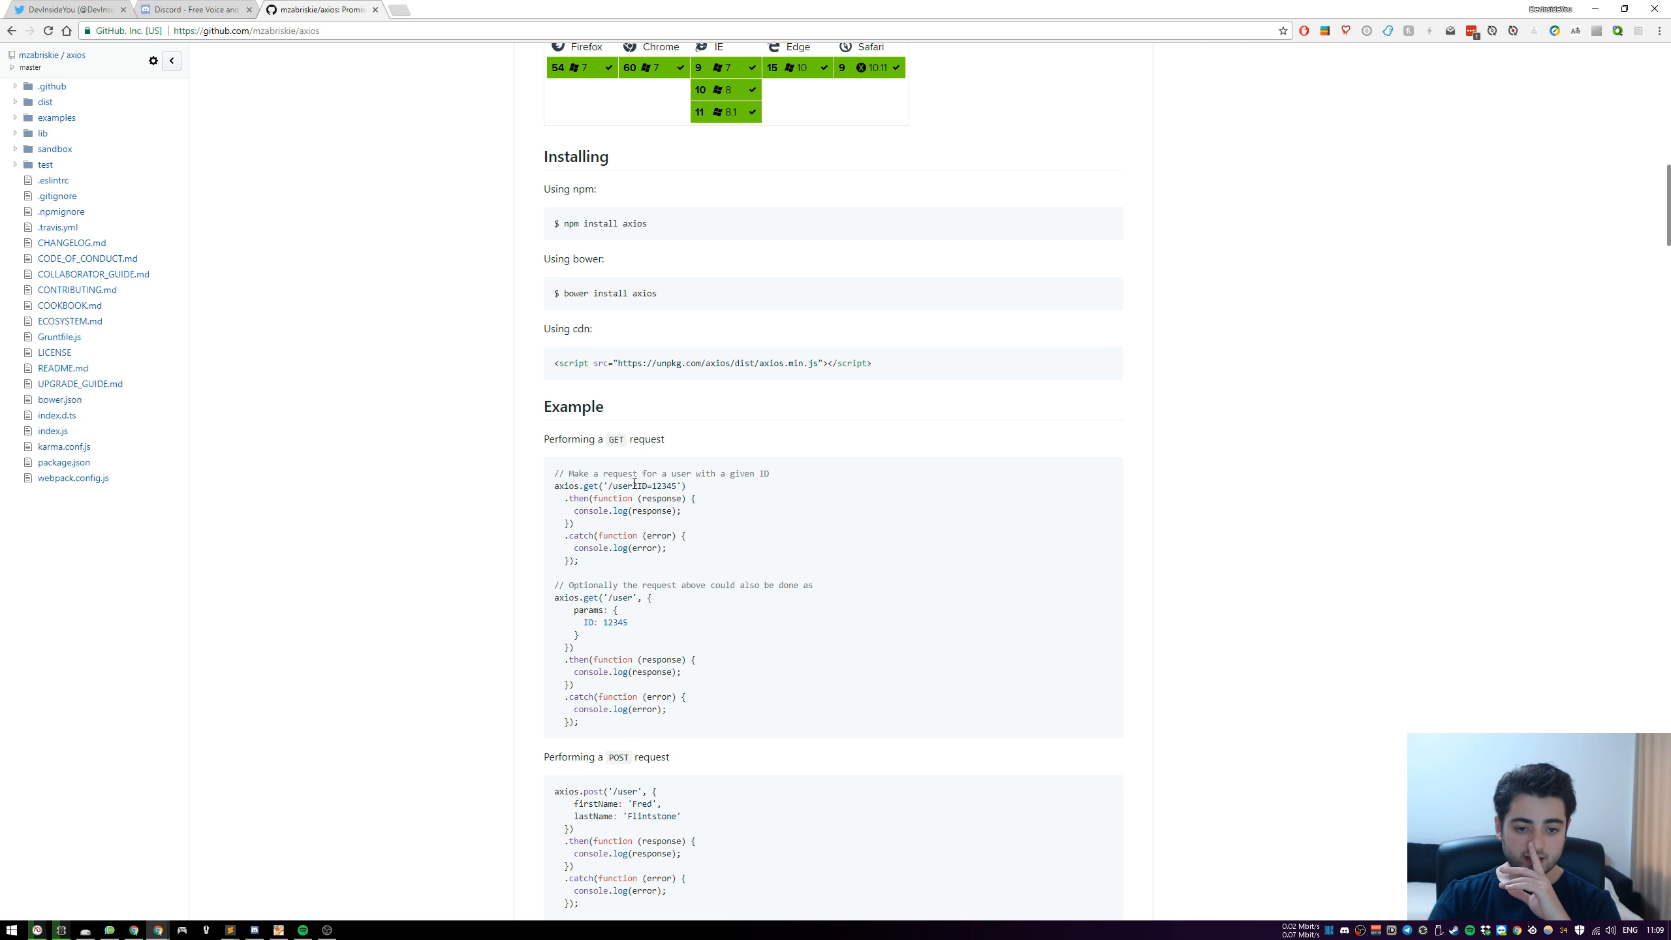
pyautogui.scroll(-3, 584, 478)
pyautogui.scroll(-5, 597, 412)
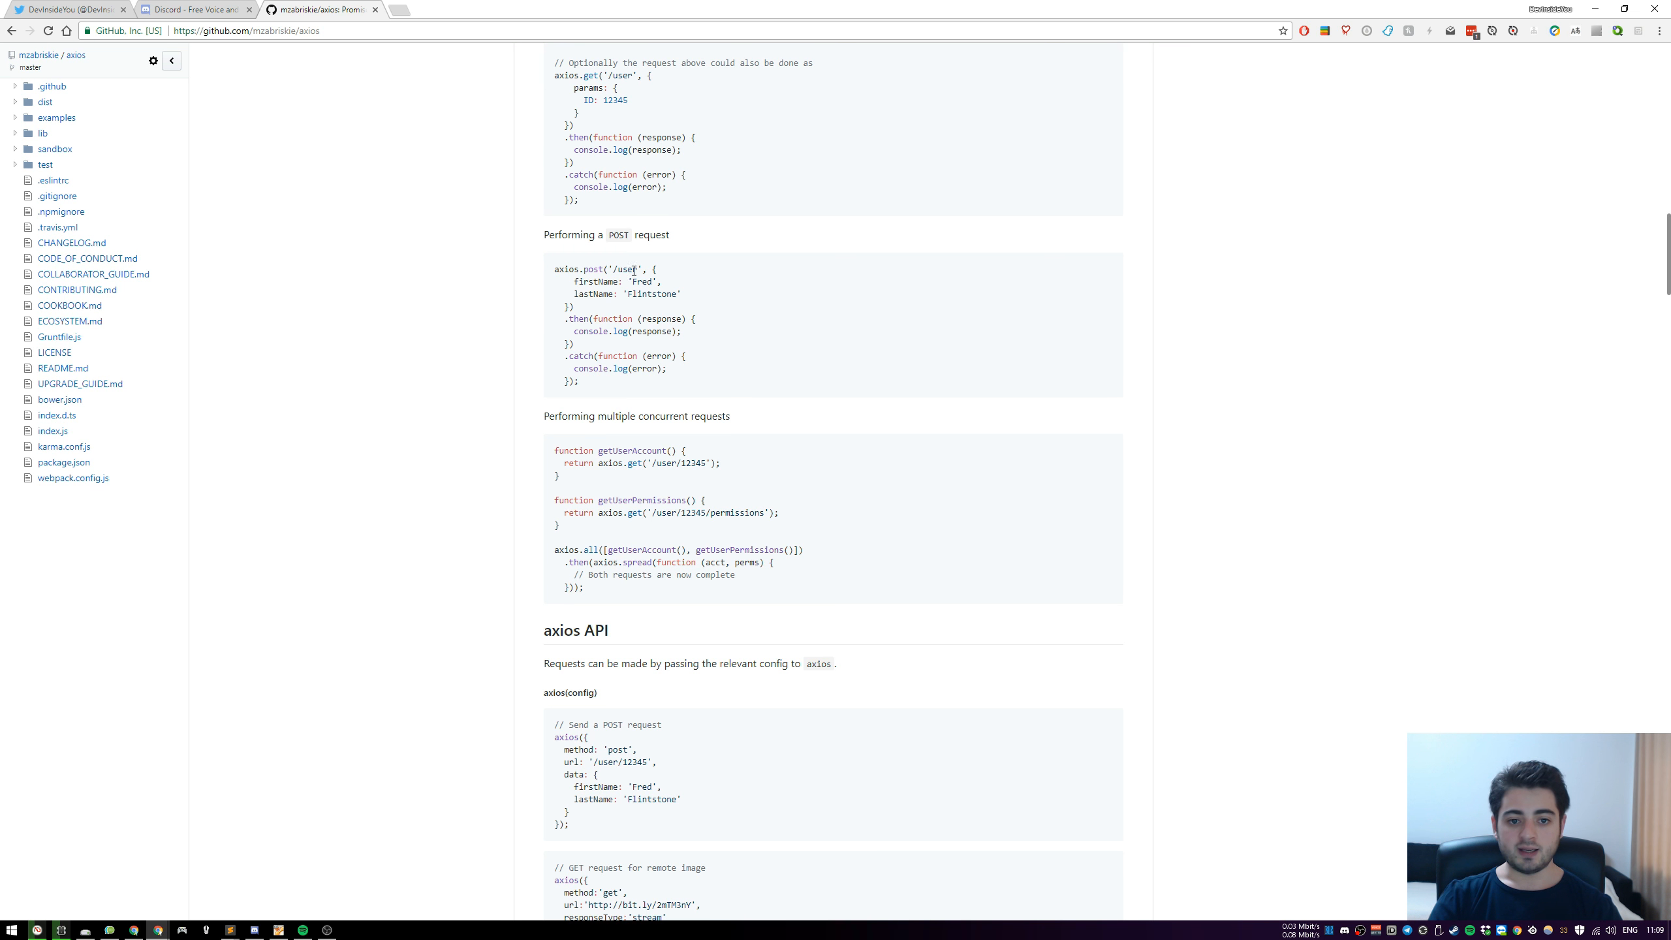
pyautogui.moveTo(609, 269); pyautogui.dragTo(644, 271)
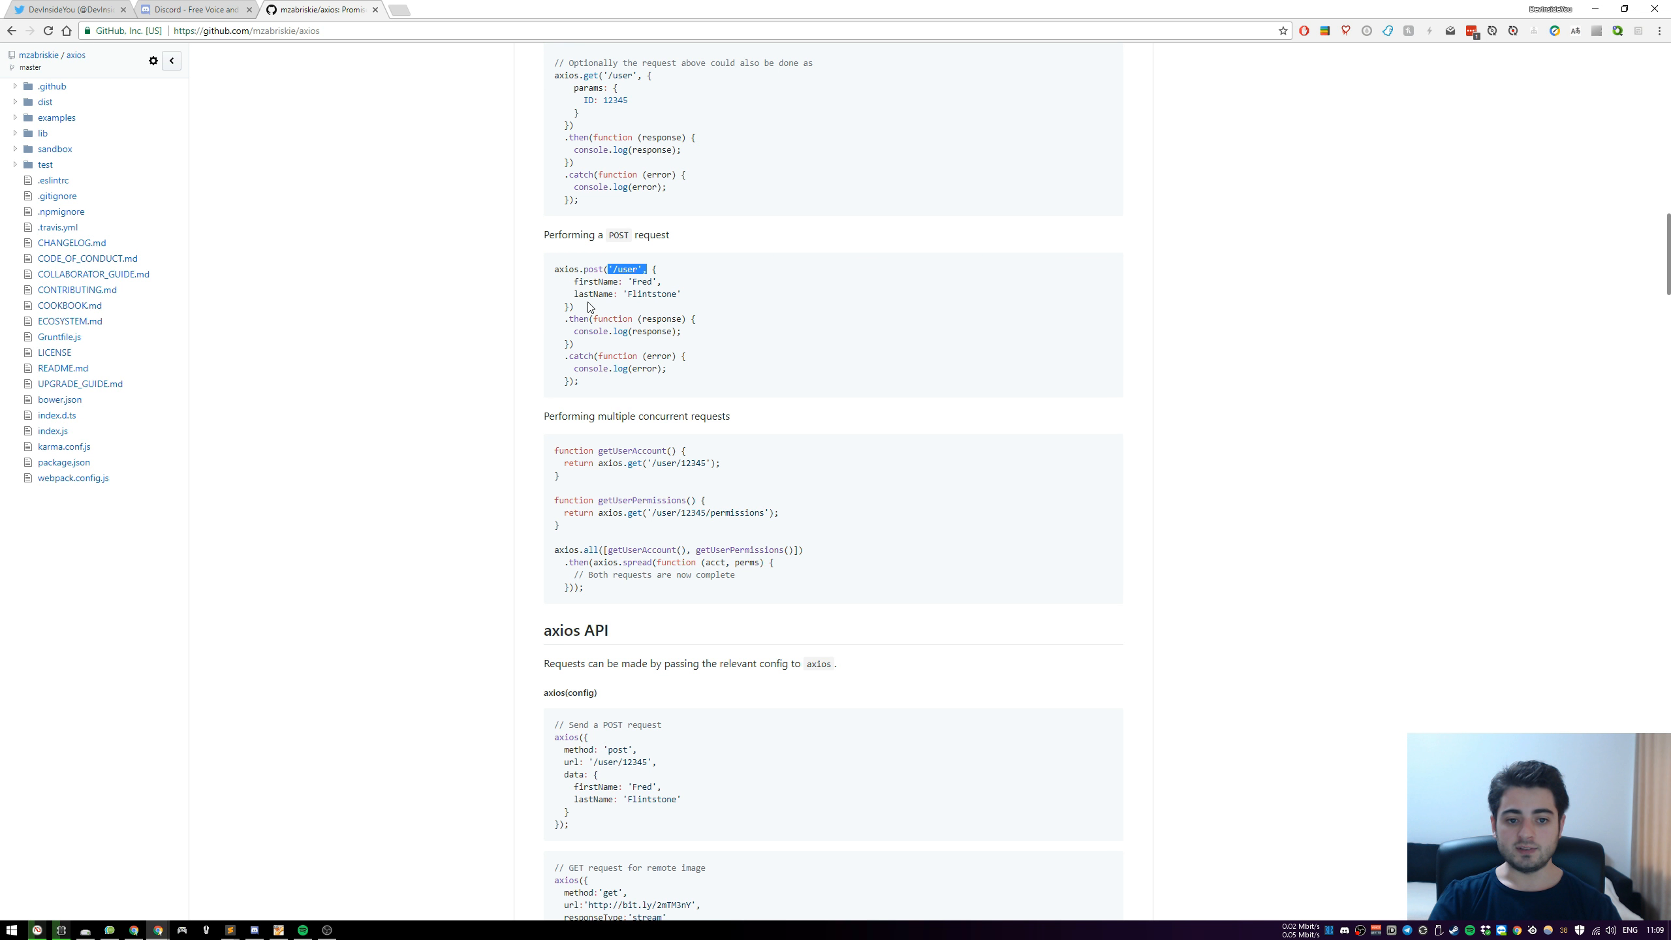
pyautogui.click(1280, 327)
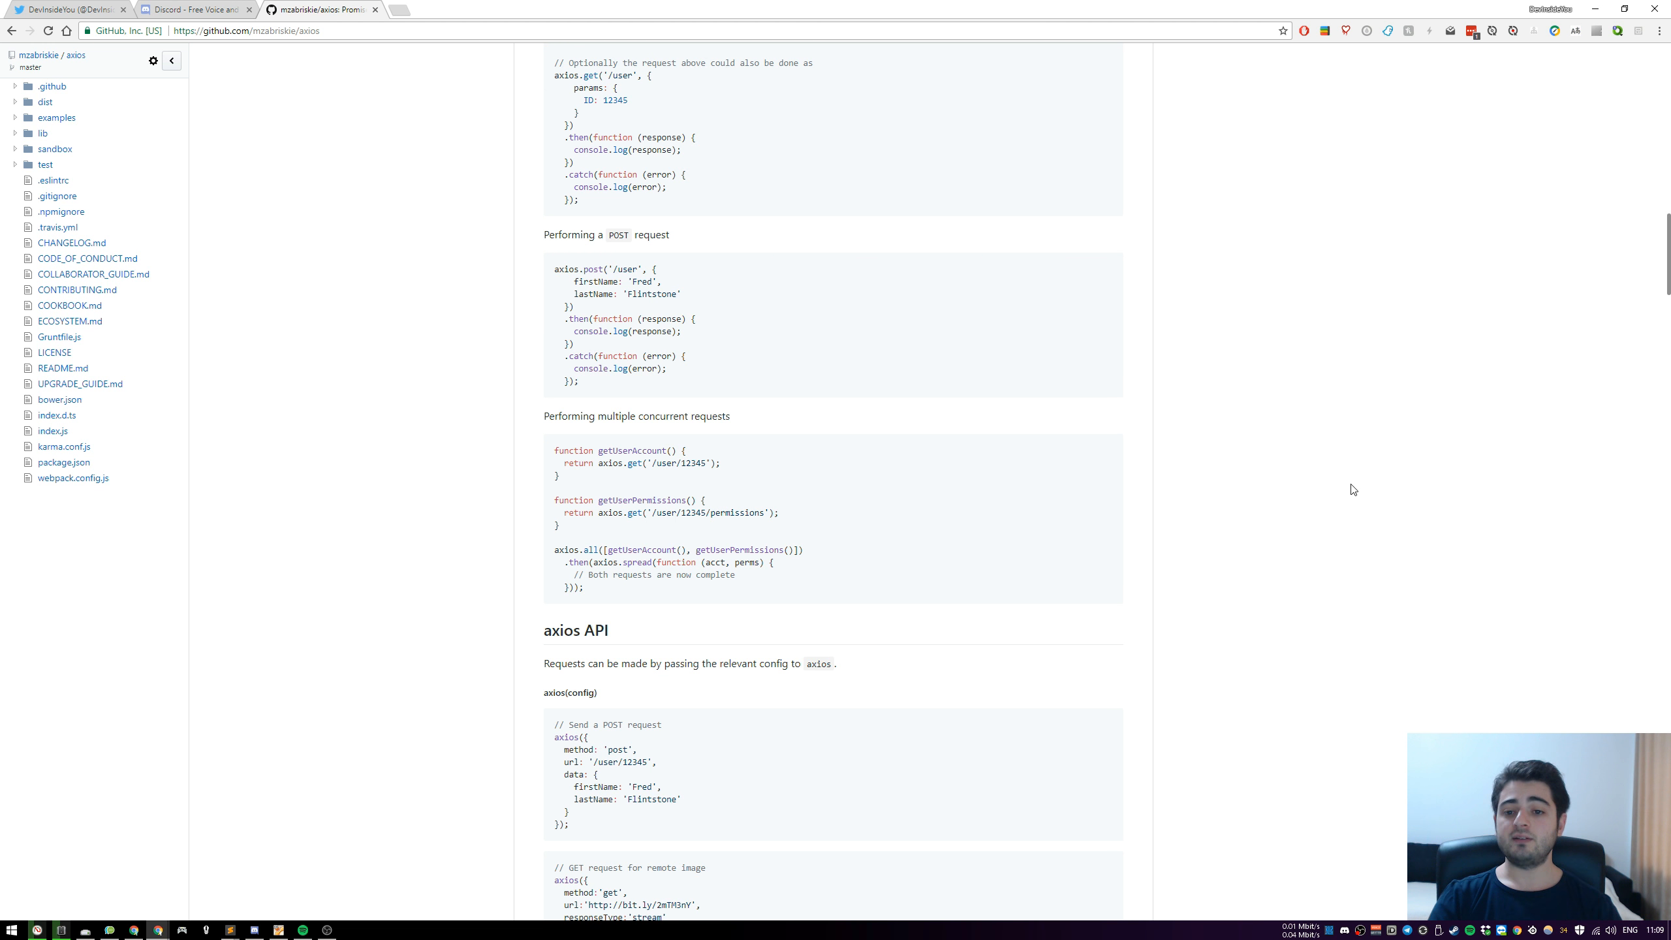
pyautogui.scroll(1, 1368, 495)
pyautogui.scroll(20, 1369, 496)
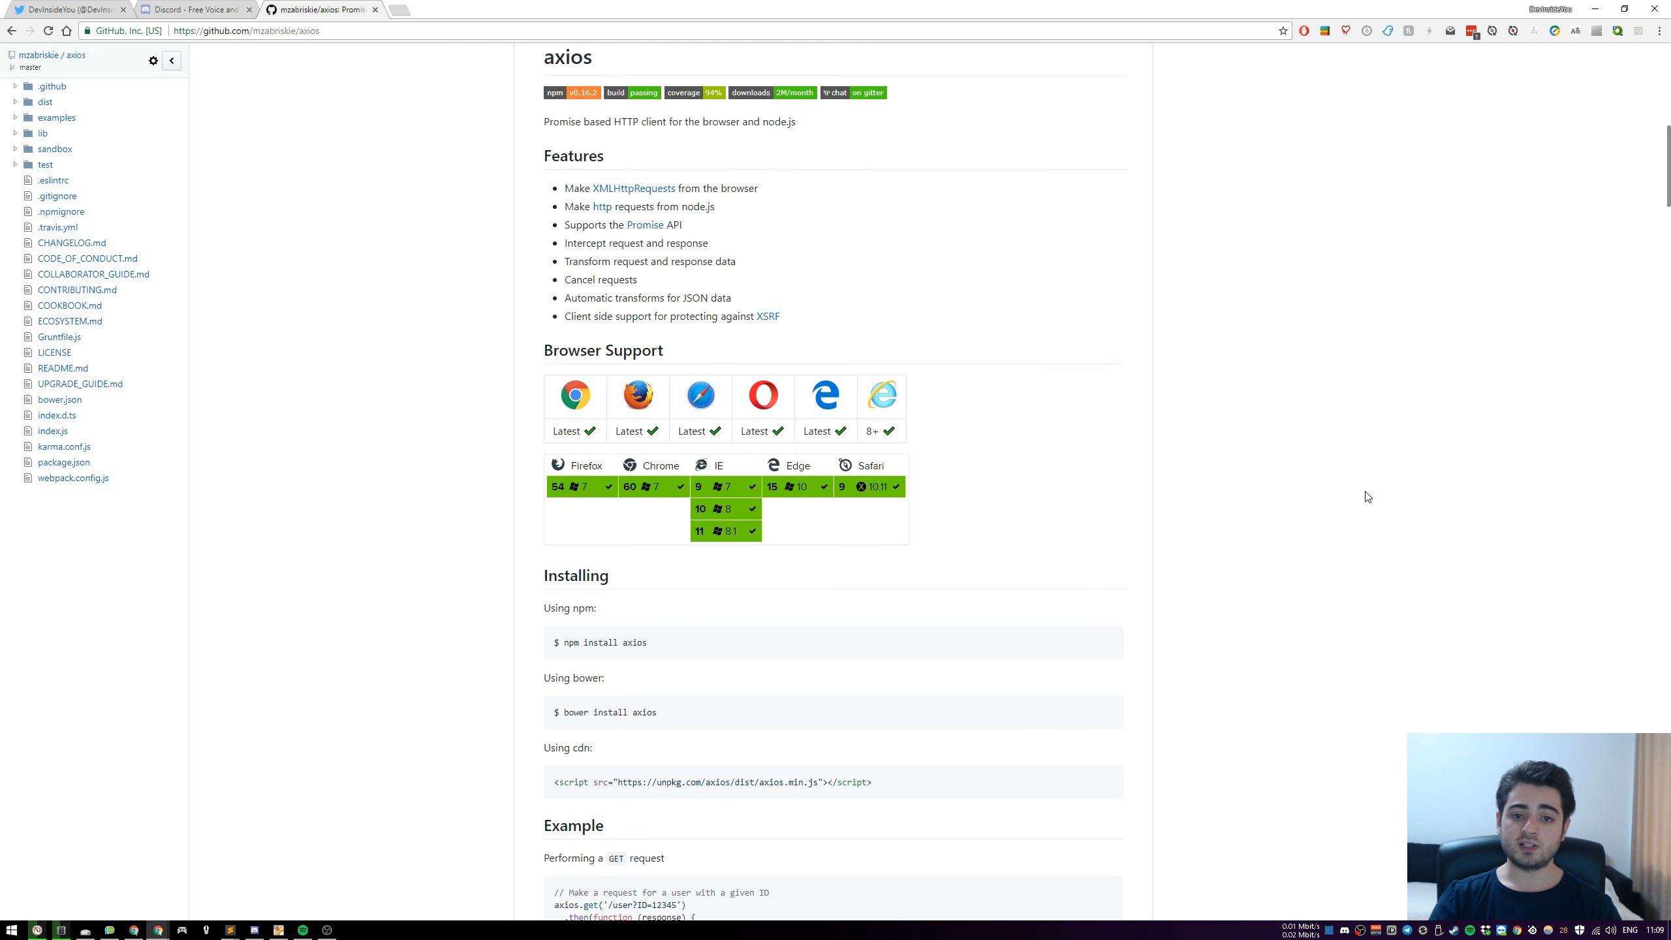
pyautogui.scroll(3, 1367, 496)
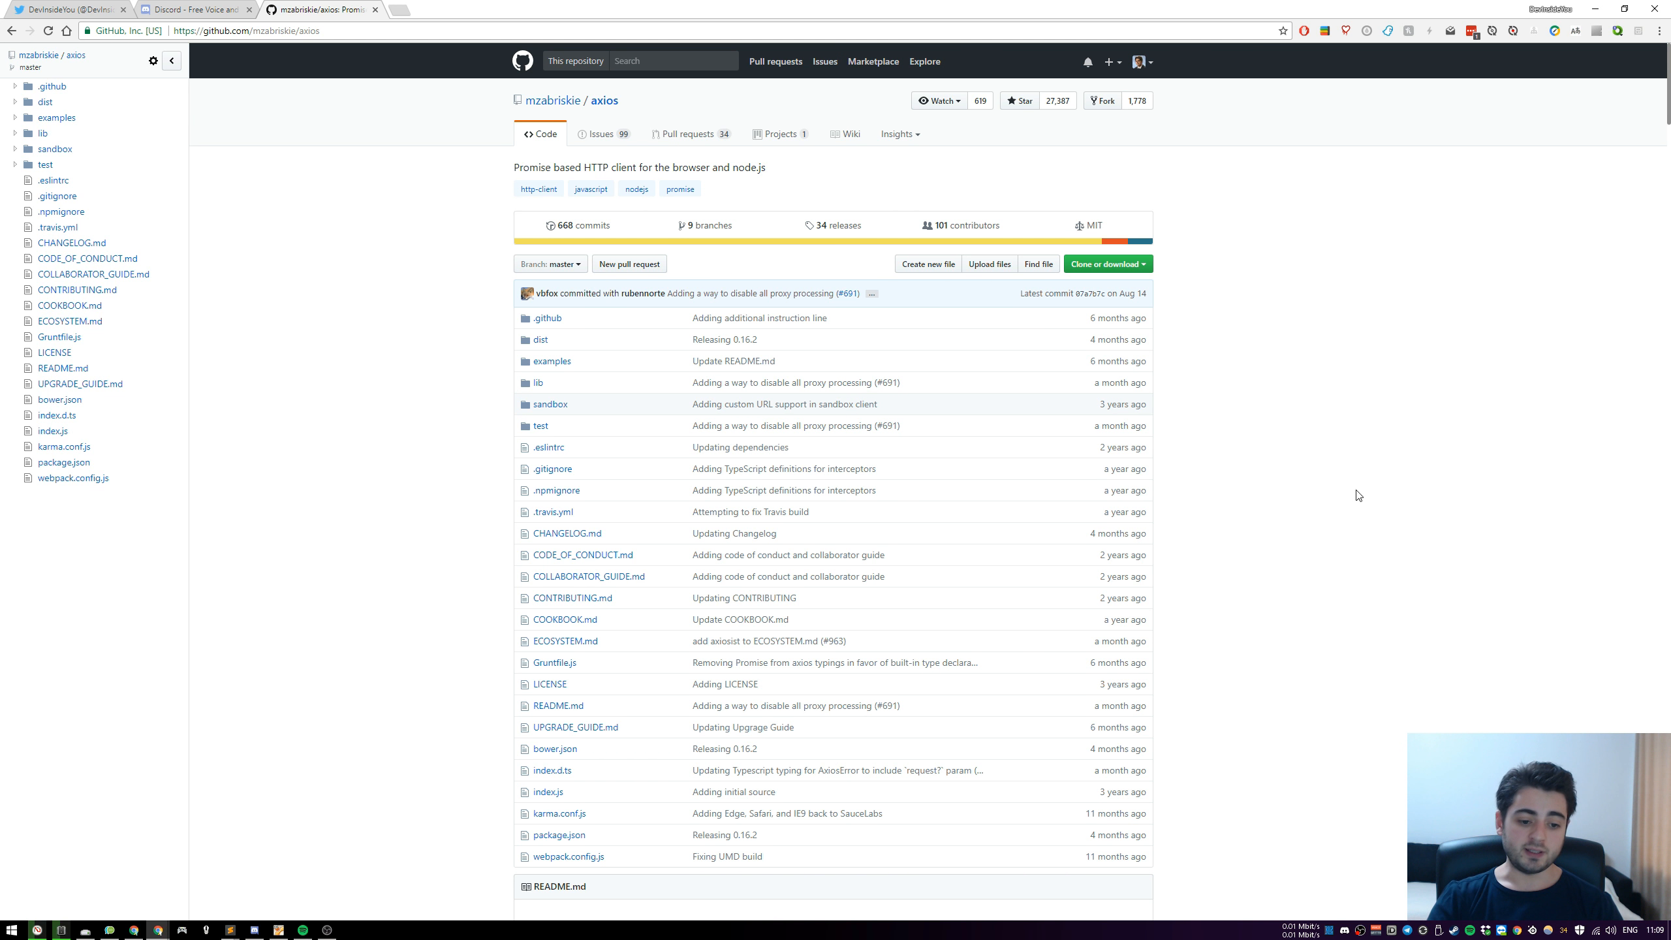
# Switch to Sublime Text, add the lines "see URL", "cURL" and "curl" below the webhook URL, separated by blank lines, and select them
pyautogui.moveTo(230, 930)
pyautogui.click(340, 875)
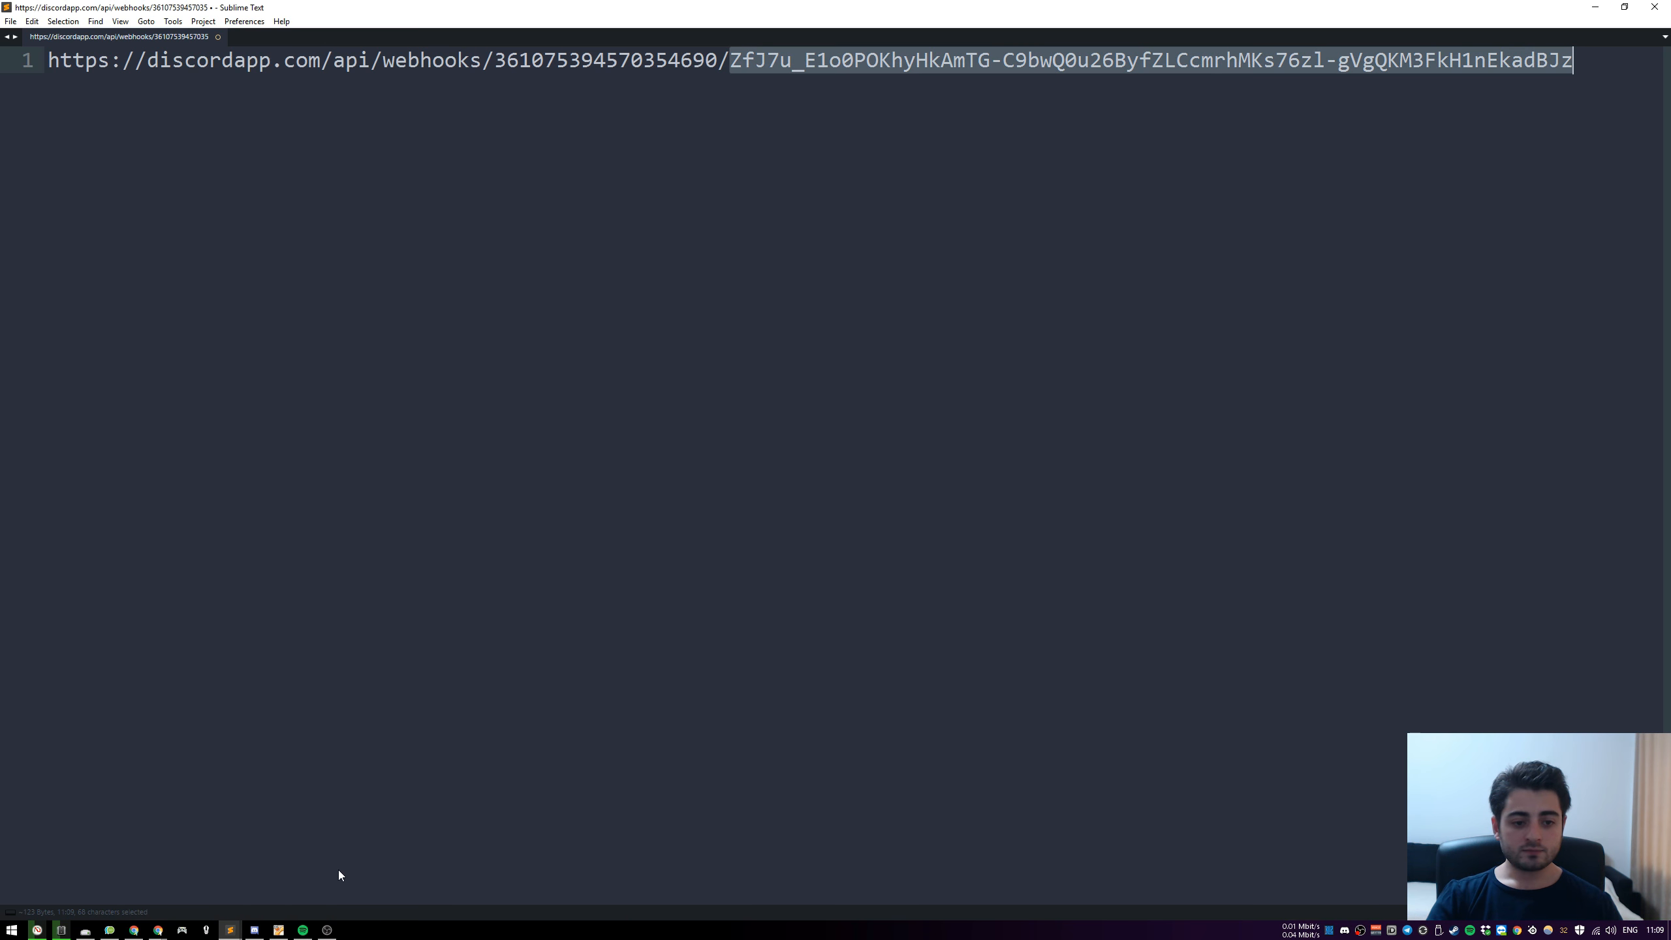
pyautogui.click(976, 458)
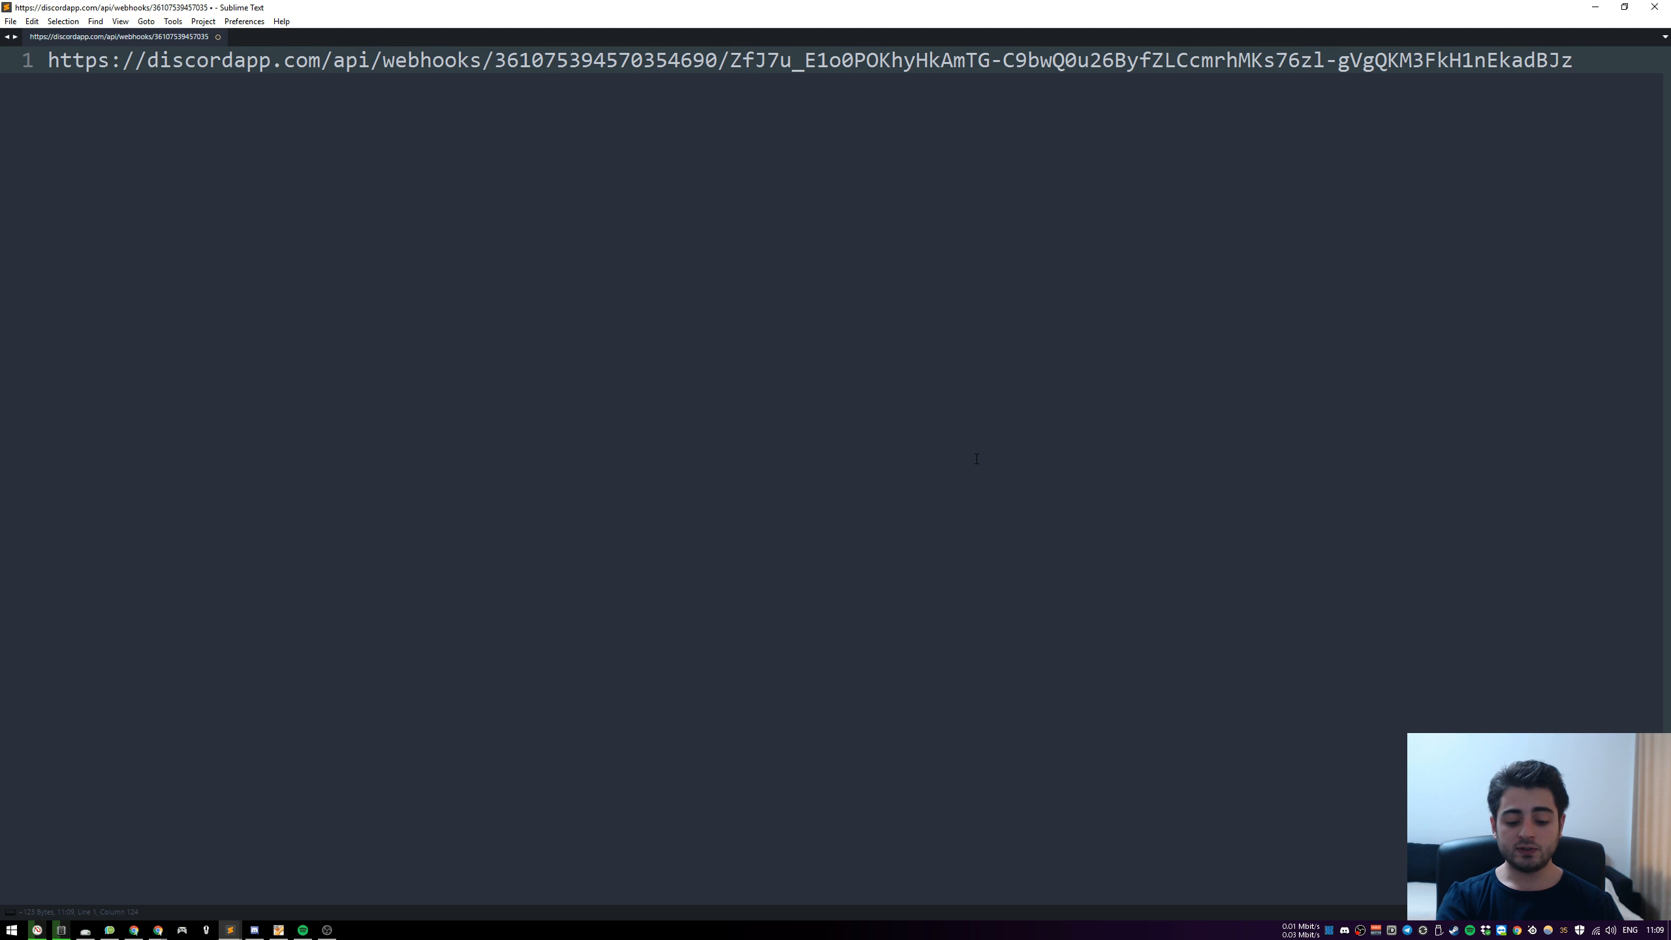
pyautogui.press('Return')
pyautogui.press('Return')
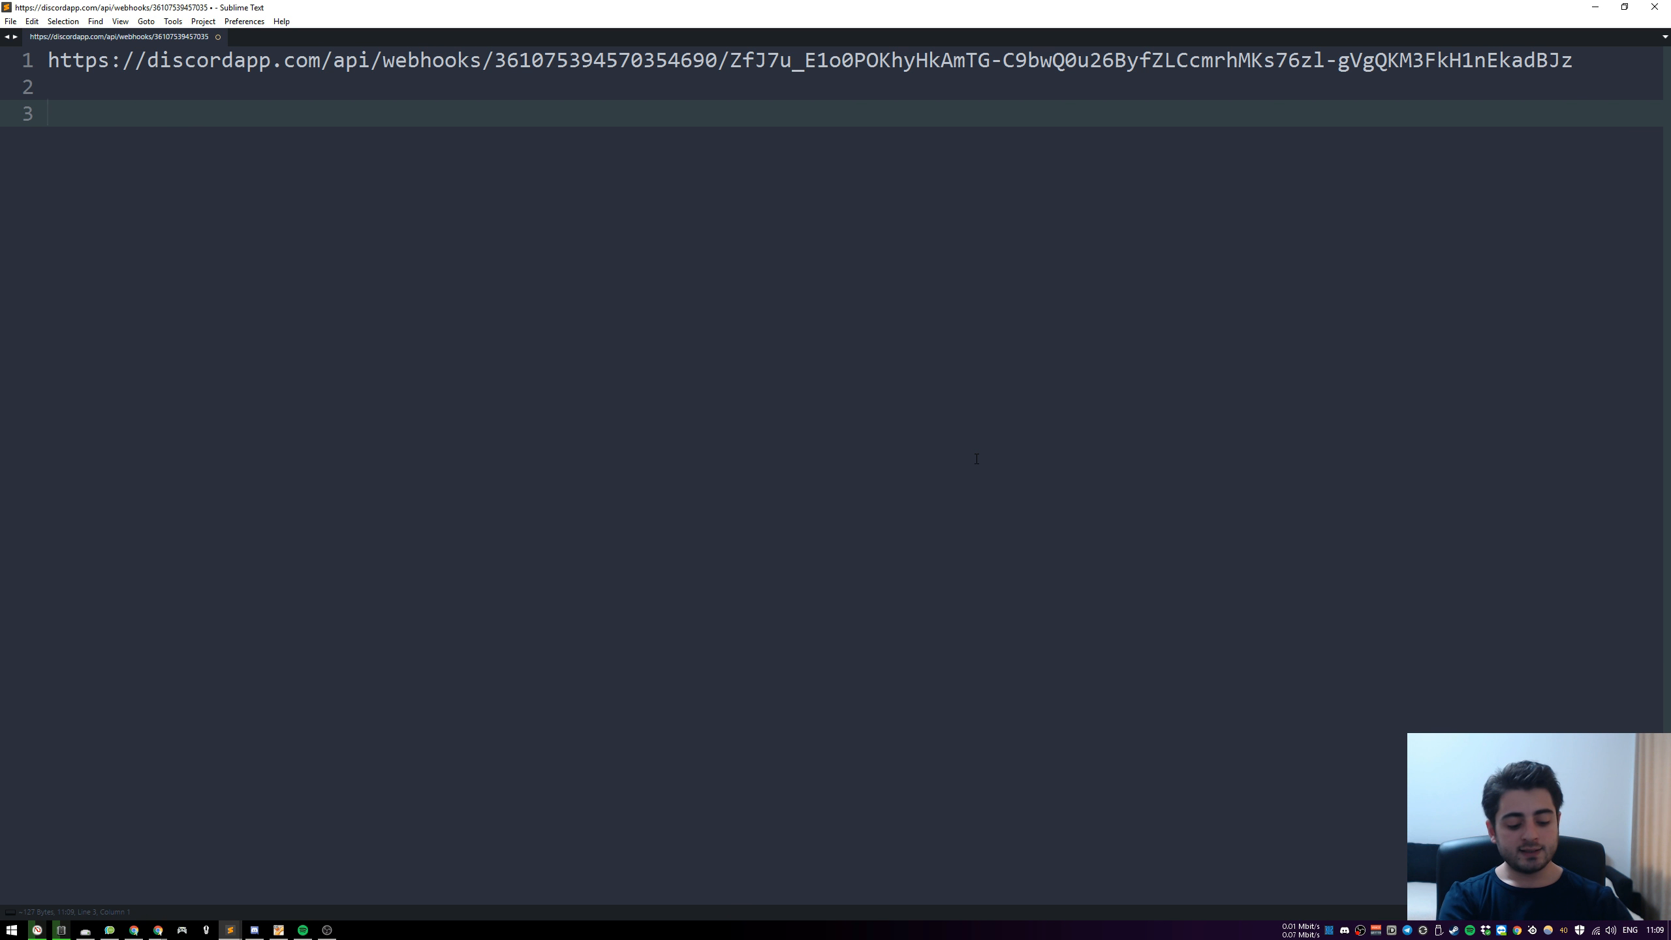
pyautogui.write('see URL')
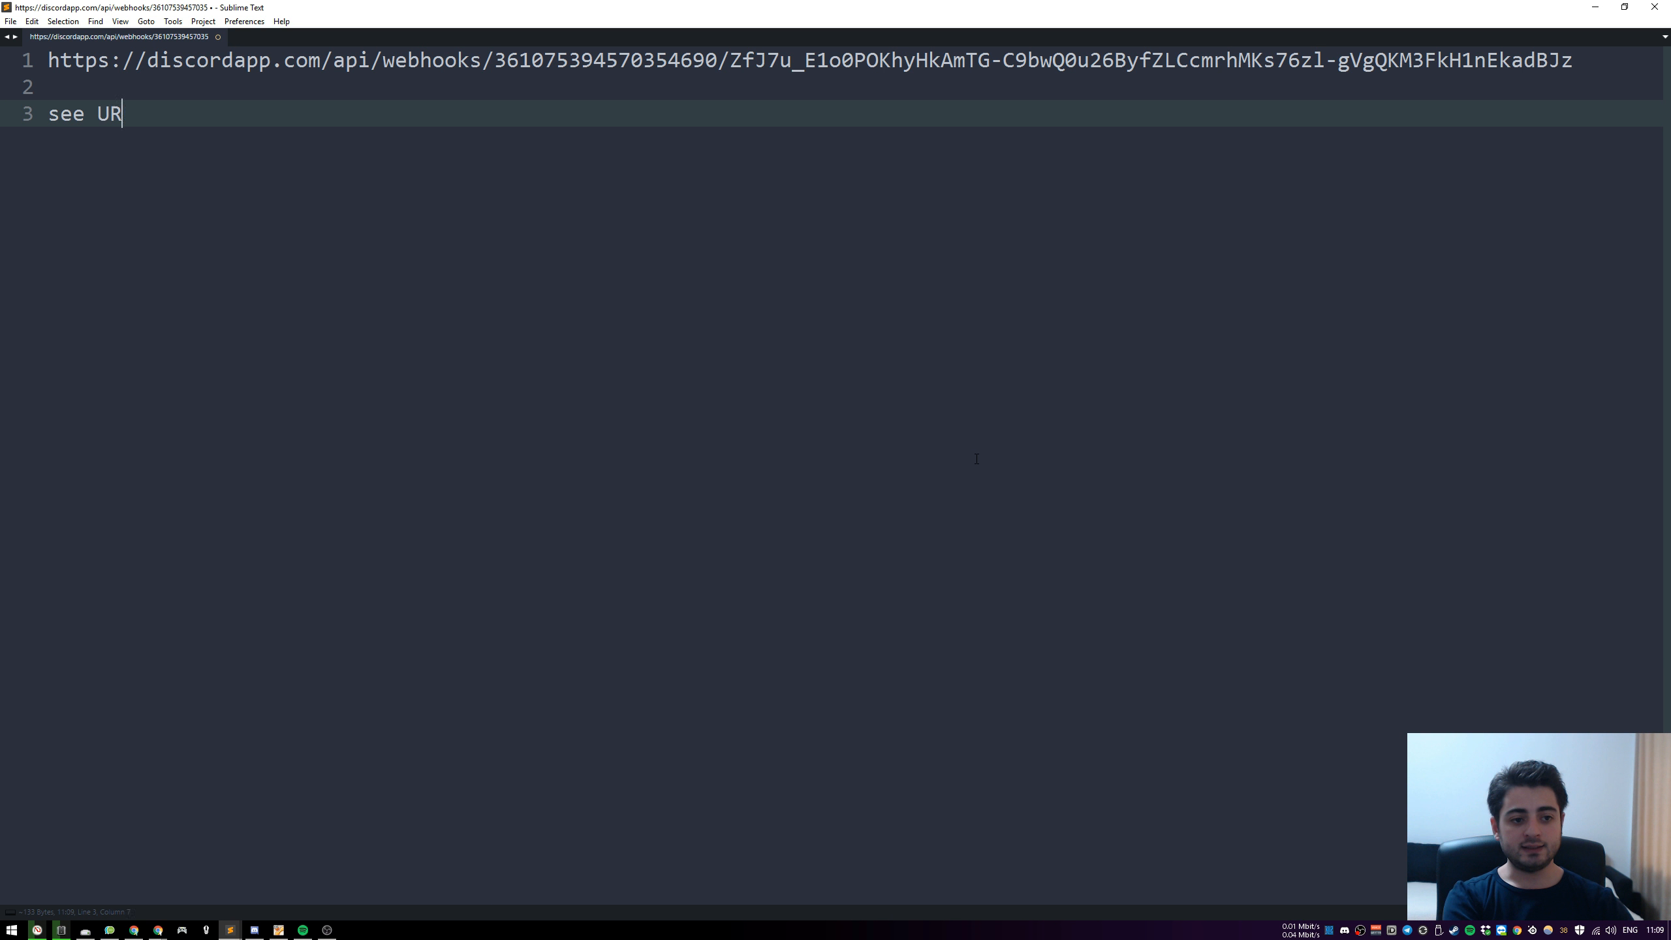
pyautogui.press('Return')
pyautogui.press('Return')
pyautogui.write('c')
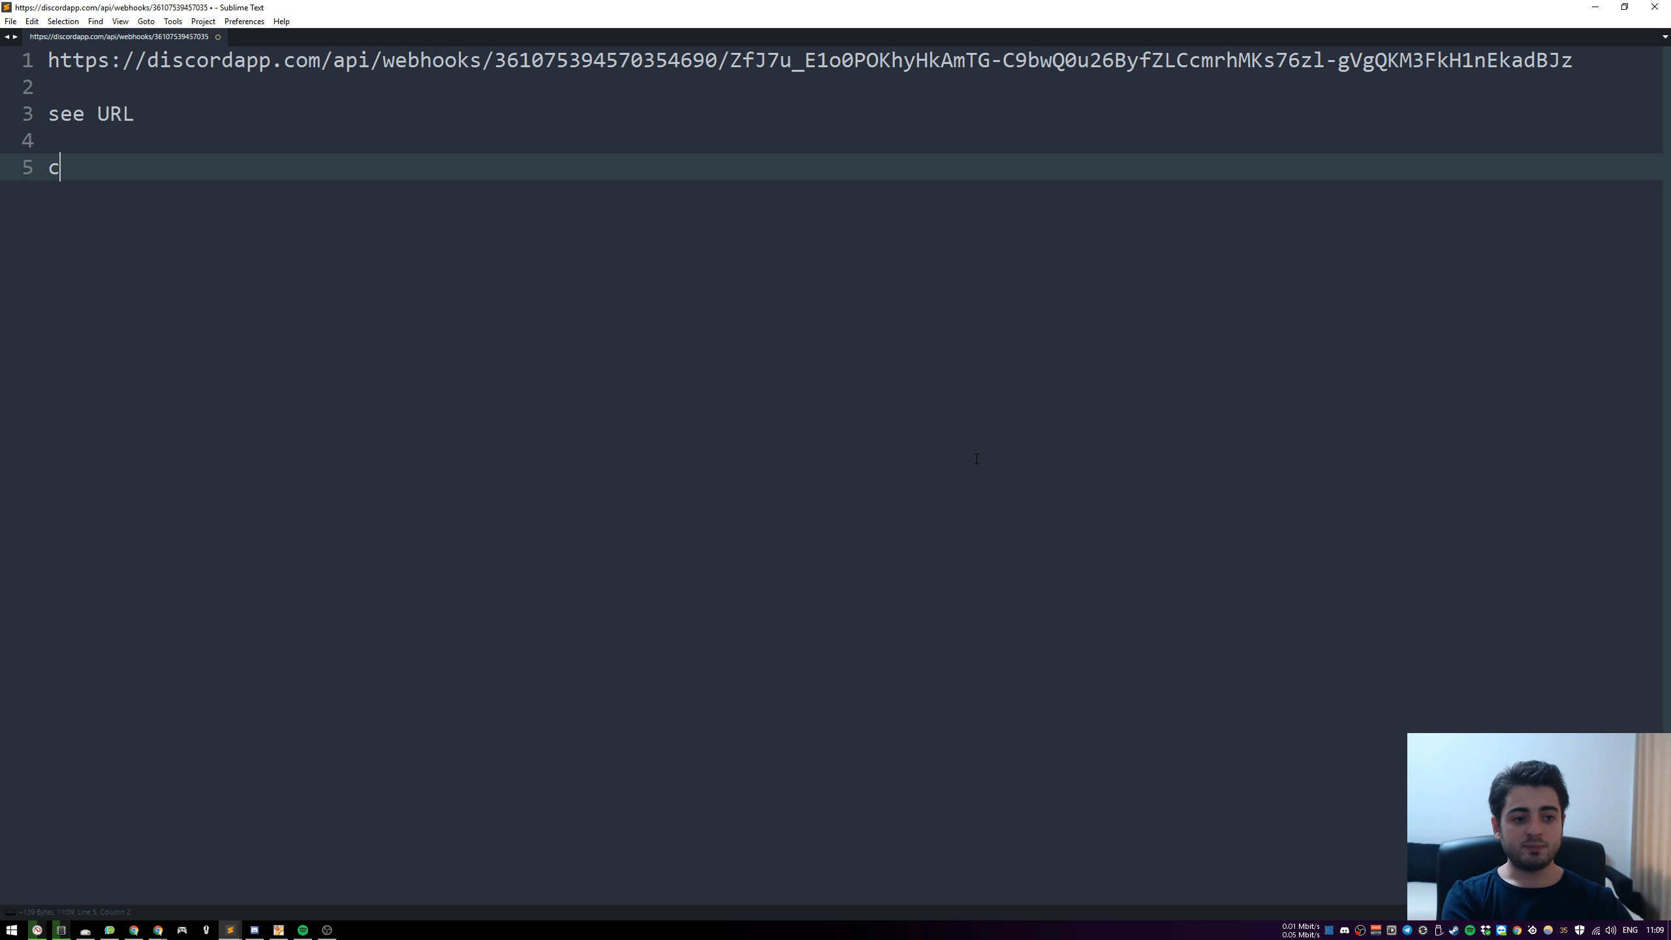
pyautogui.write('URL')
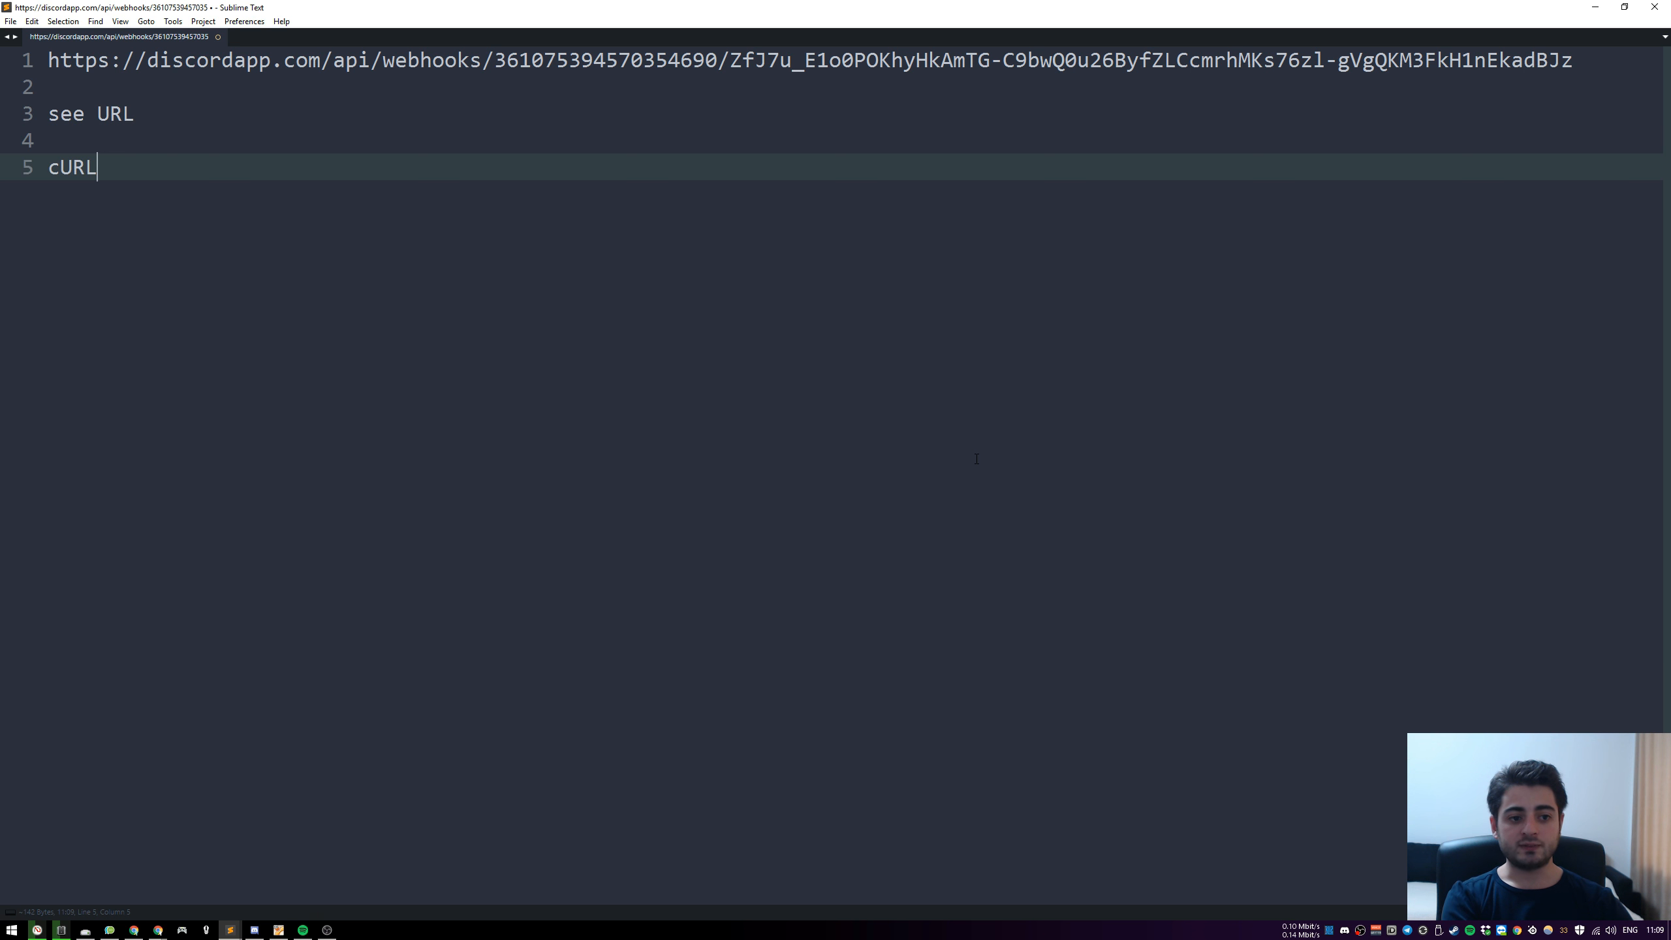
pyautogui.press('Return')
pyautogui.press('Return')
pyautogui.write('curl')
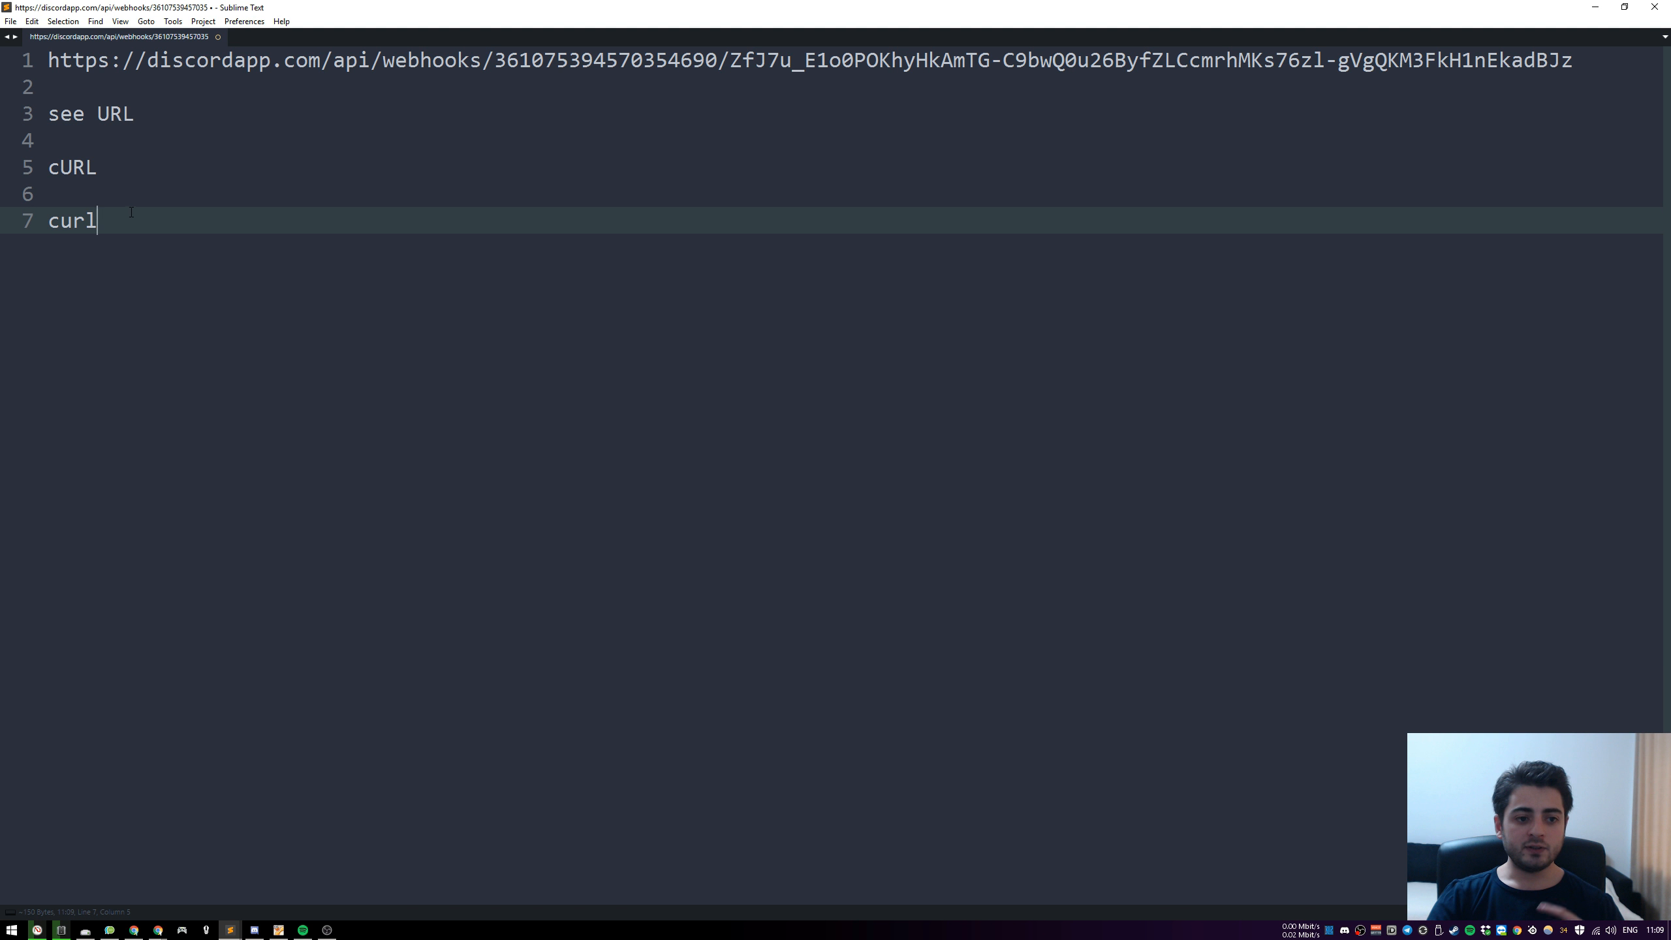
pyautogui.moveTo(132, 212); pyautogui.dragTo(47, 113)
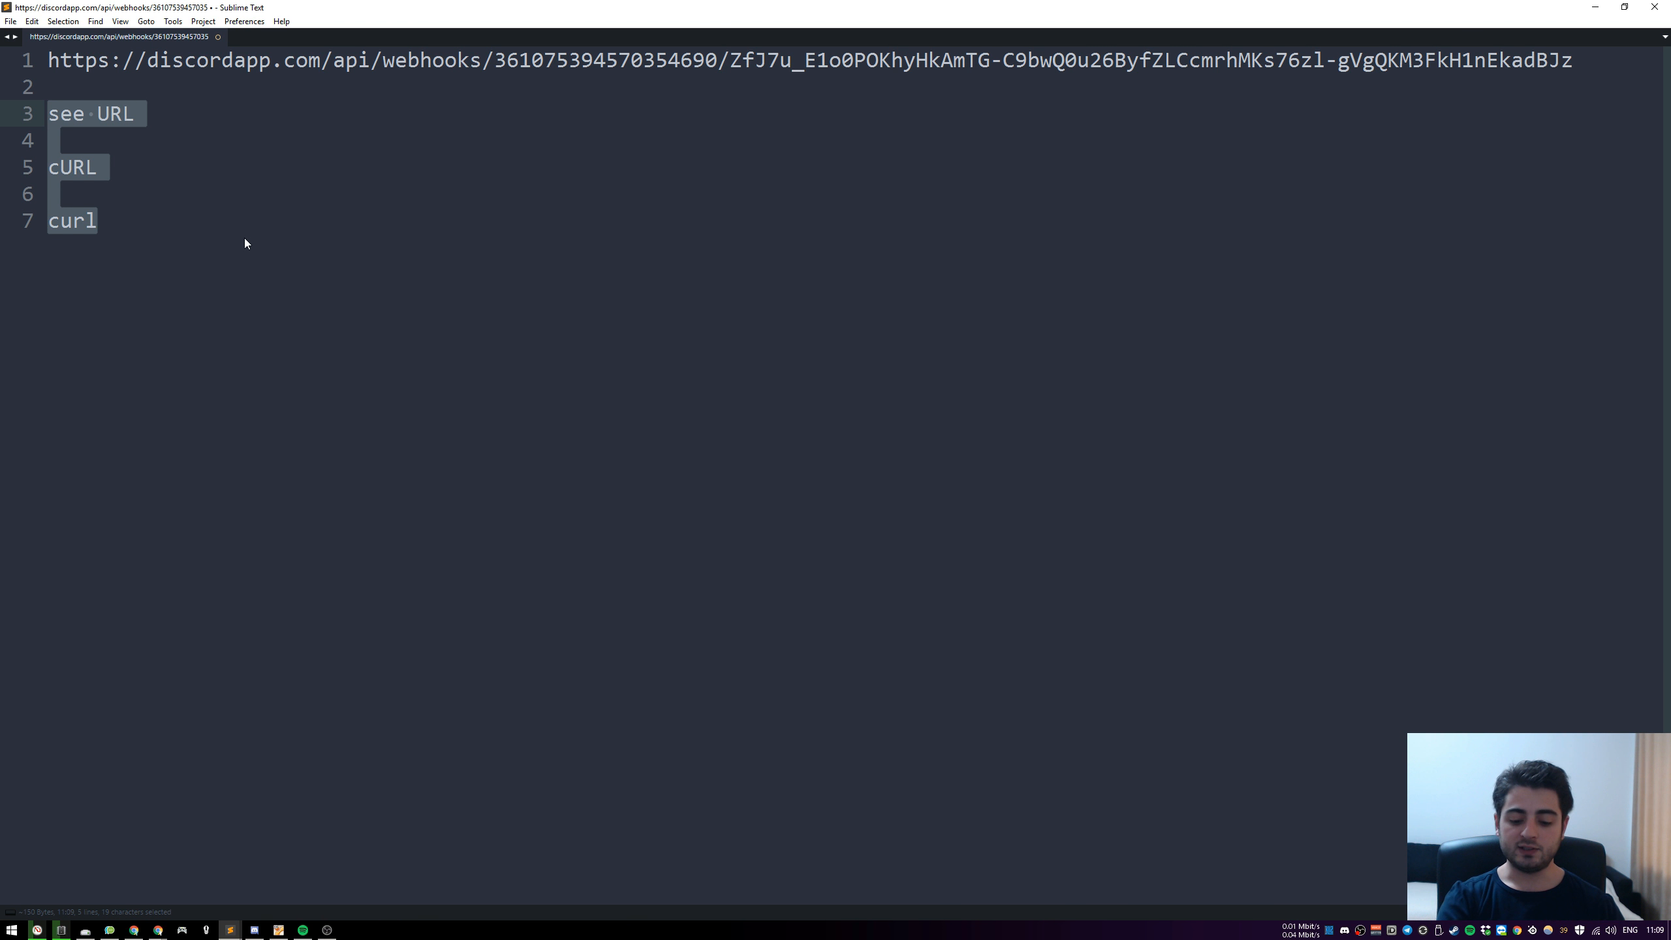
# Delete the selected notes and the blank lines below the webhook URL, leaving only the URL line
pyautogui.press('BackSpace')
pyautogui.press('BackSpace')
pyautogui.press('BackSpace')
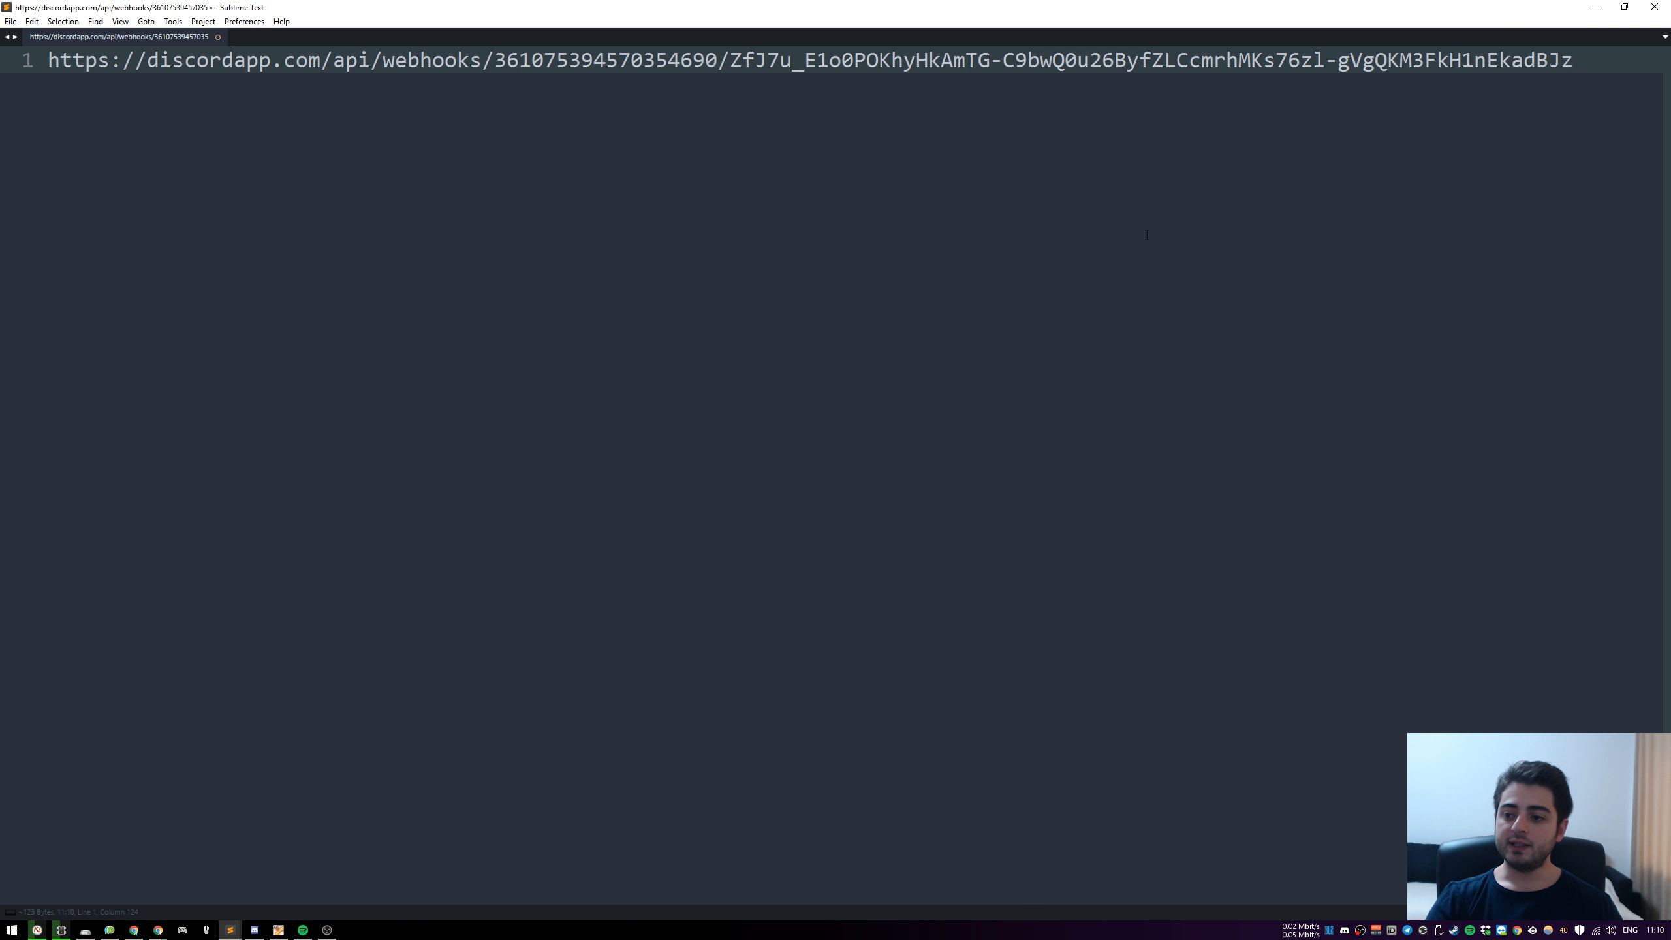
# Switch to the Ubuntu virtual machine, run "curl google.com" in its drop-down terminal, and enlarge the VM window with the terminal full screen
pyautogui.moveTo(1670, 252); pyautogui.dragTo(995, 211)
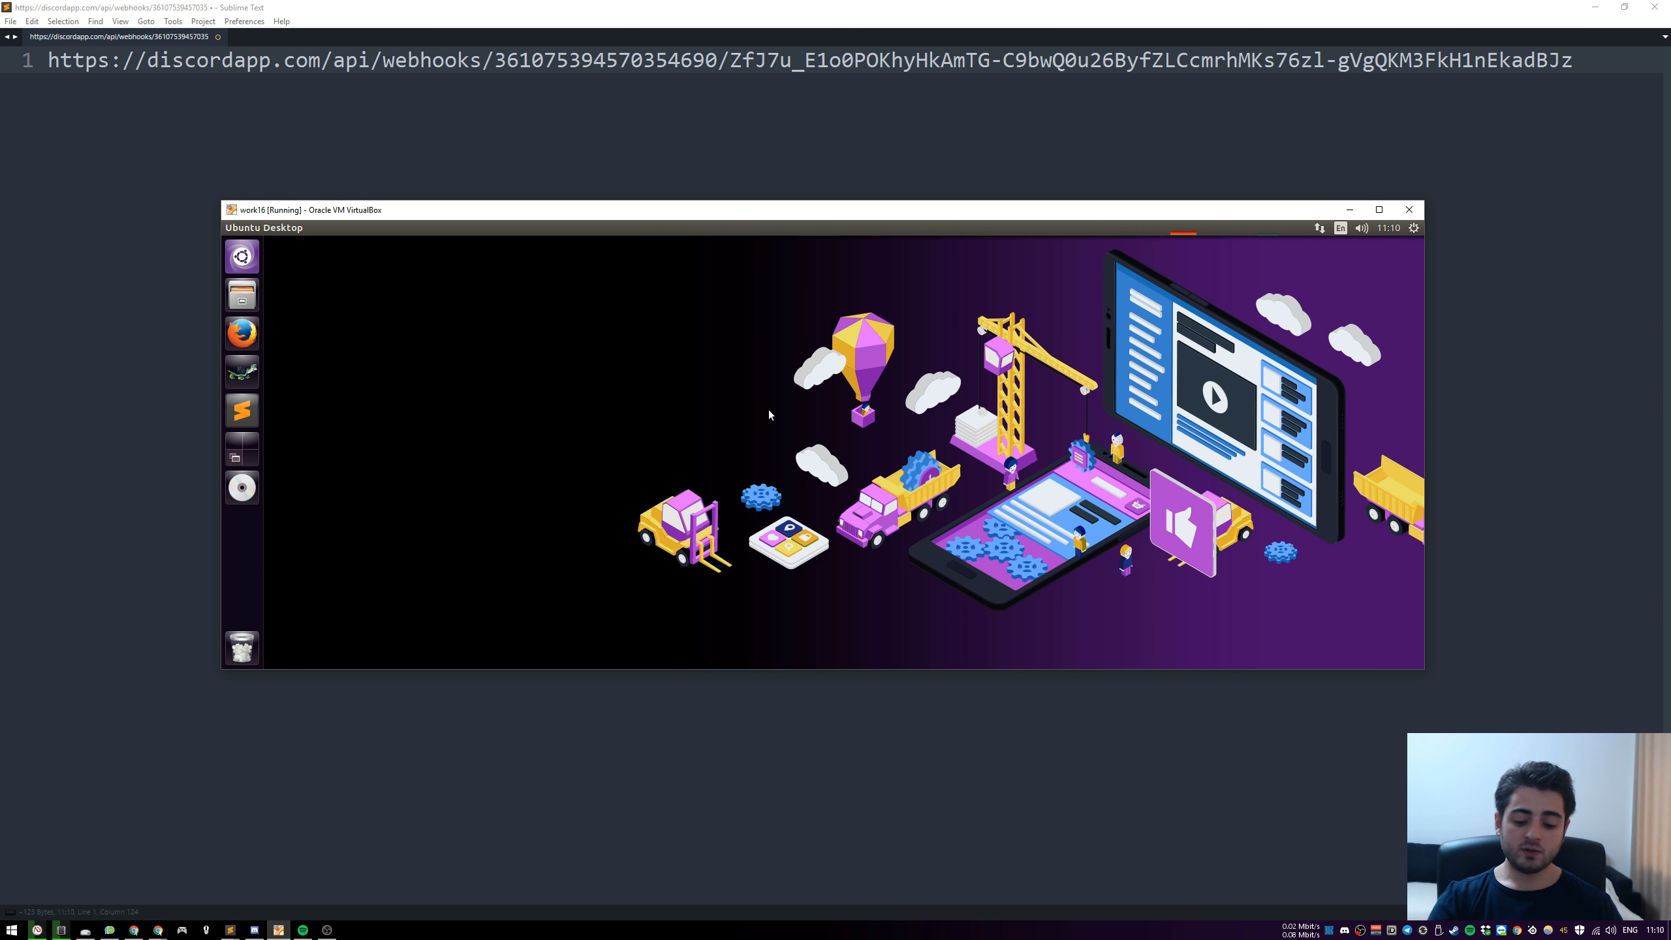
pyautogui.press('F12')
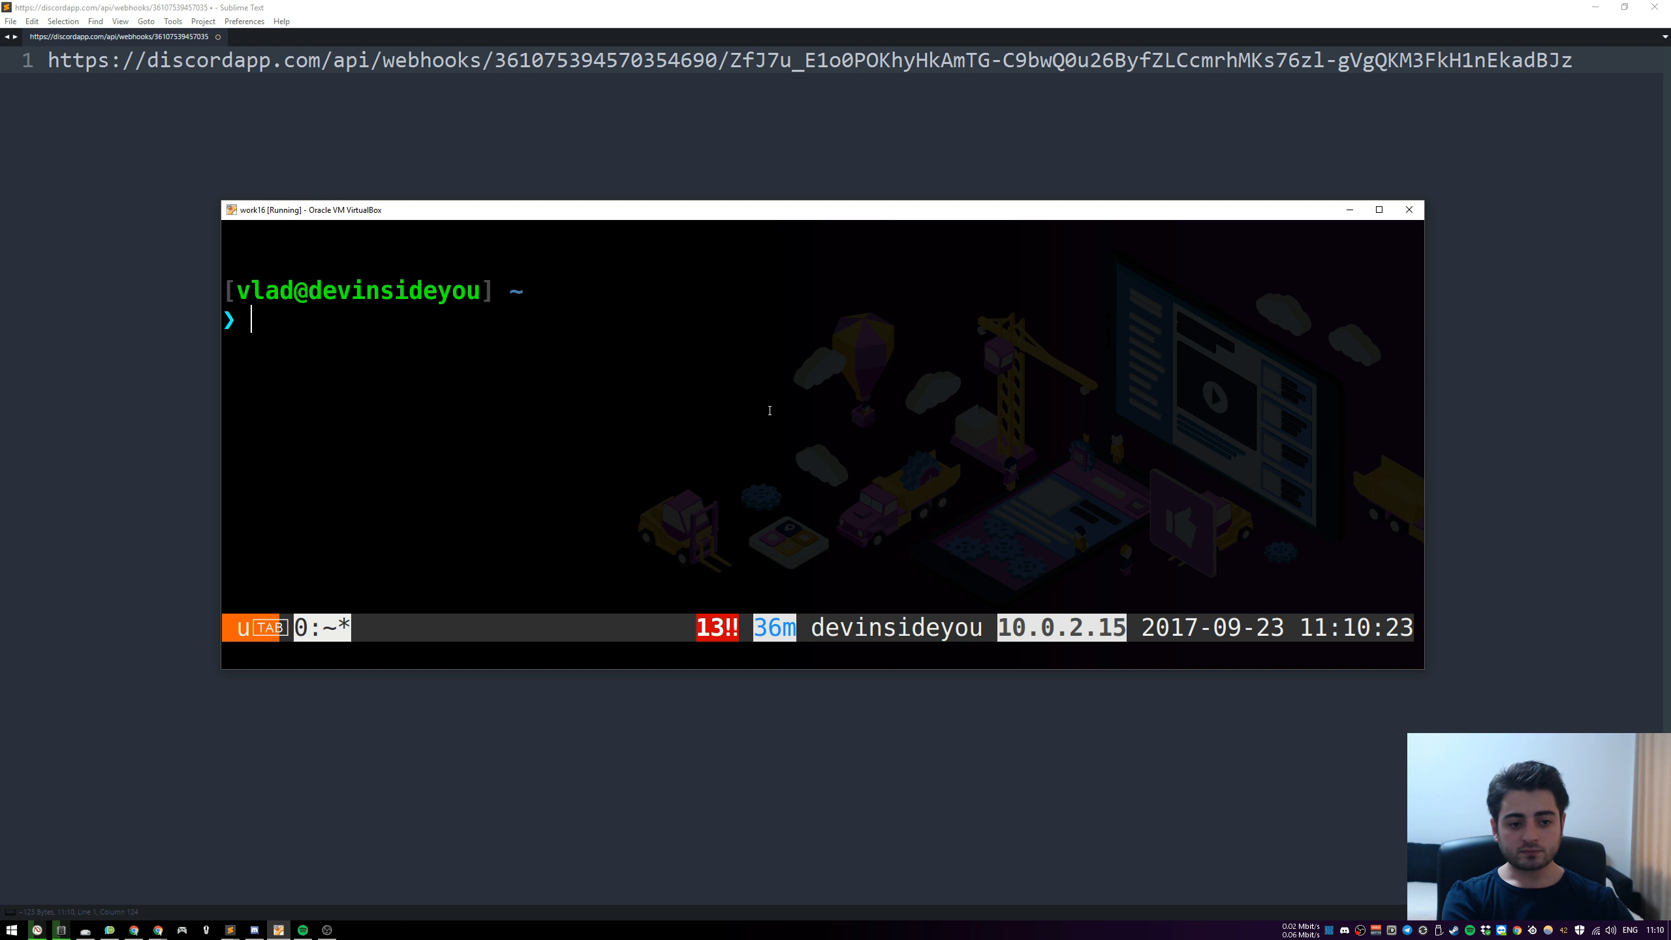
pyautogui.write('curl')
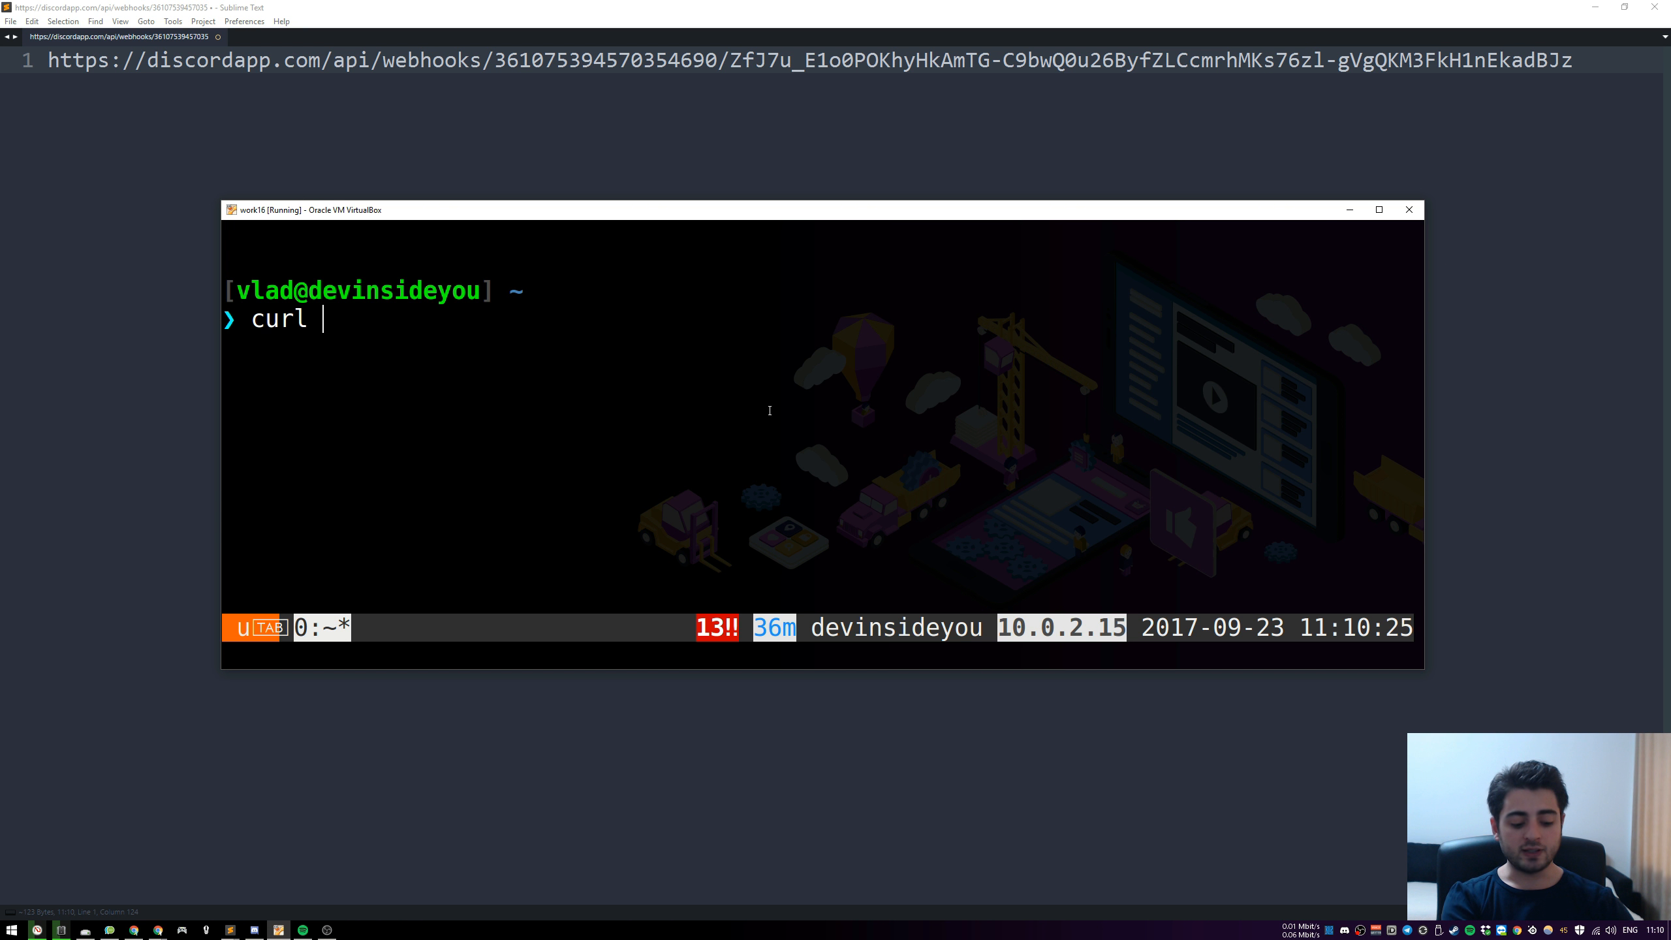
pyautogui.write(' google.com')
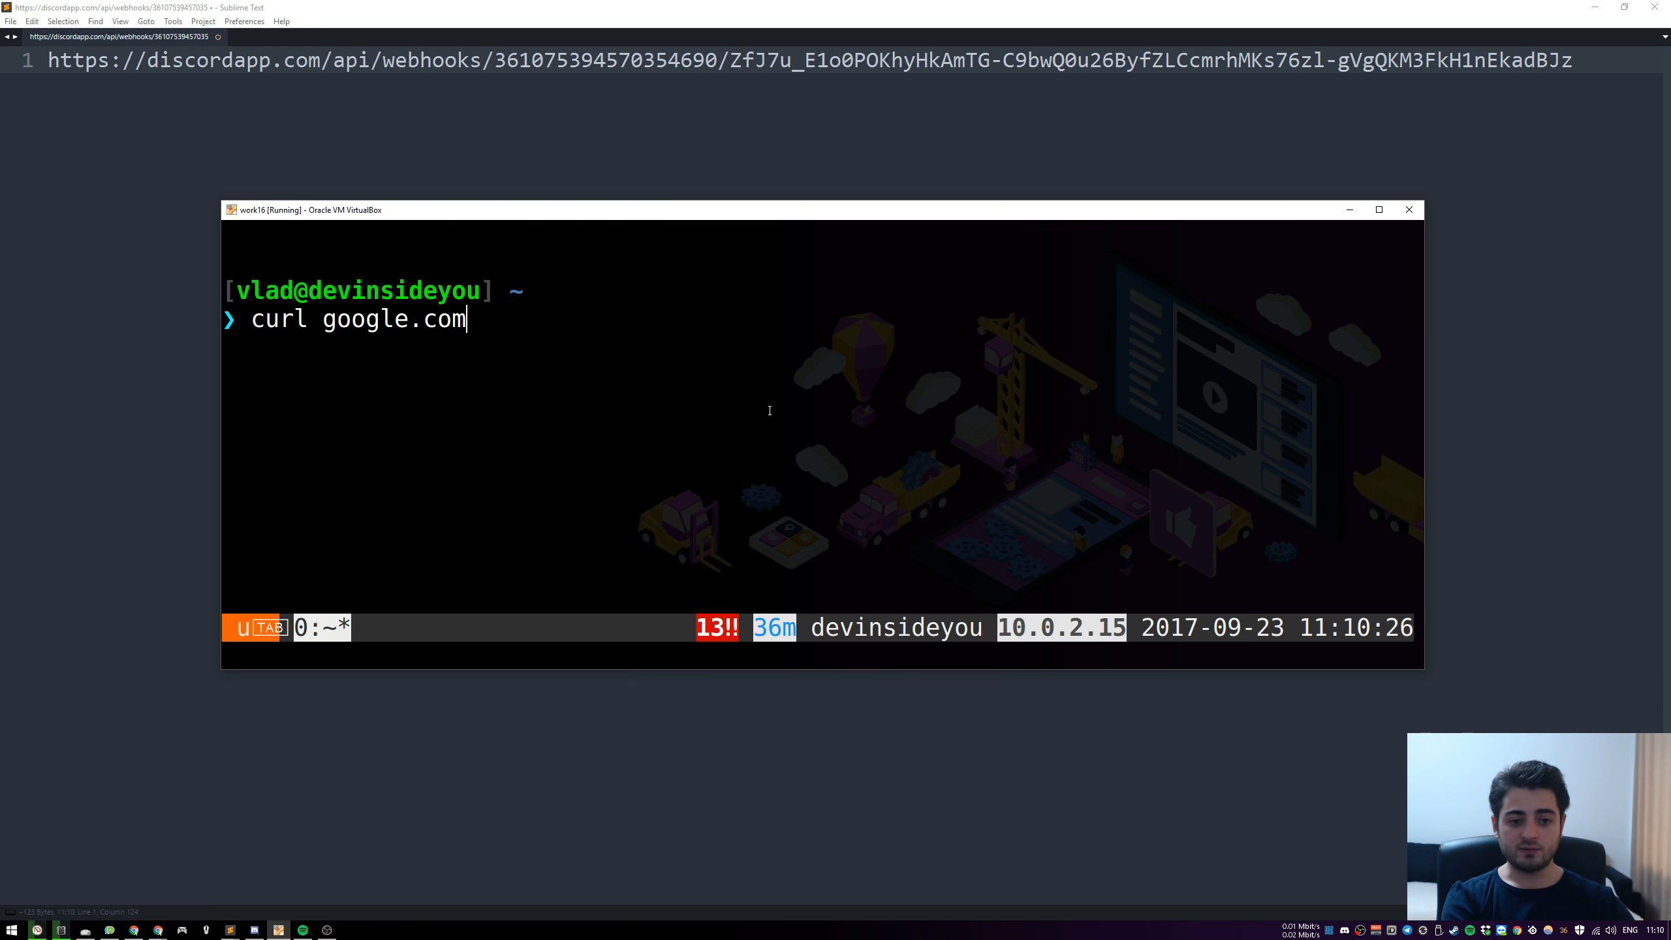
pyautogui.press('Return')
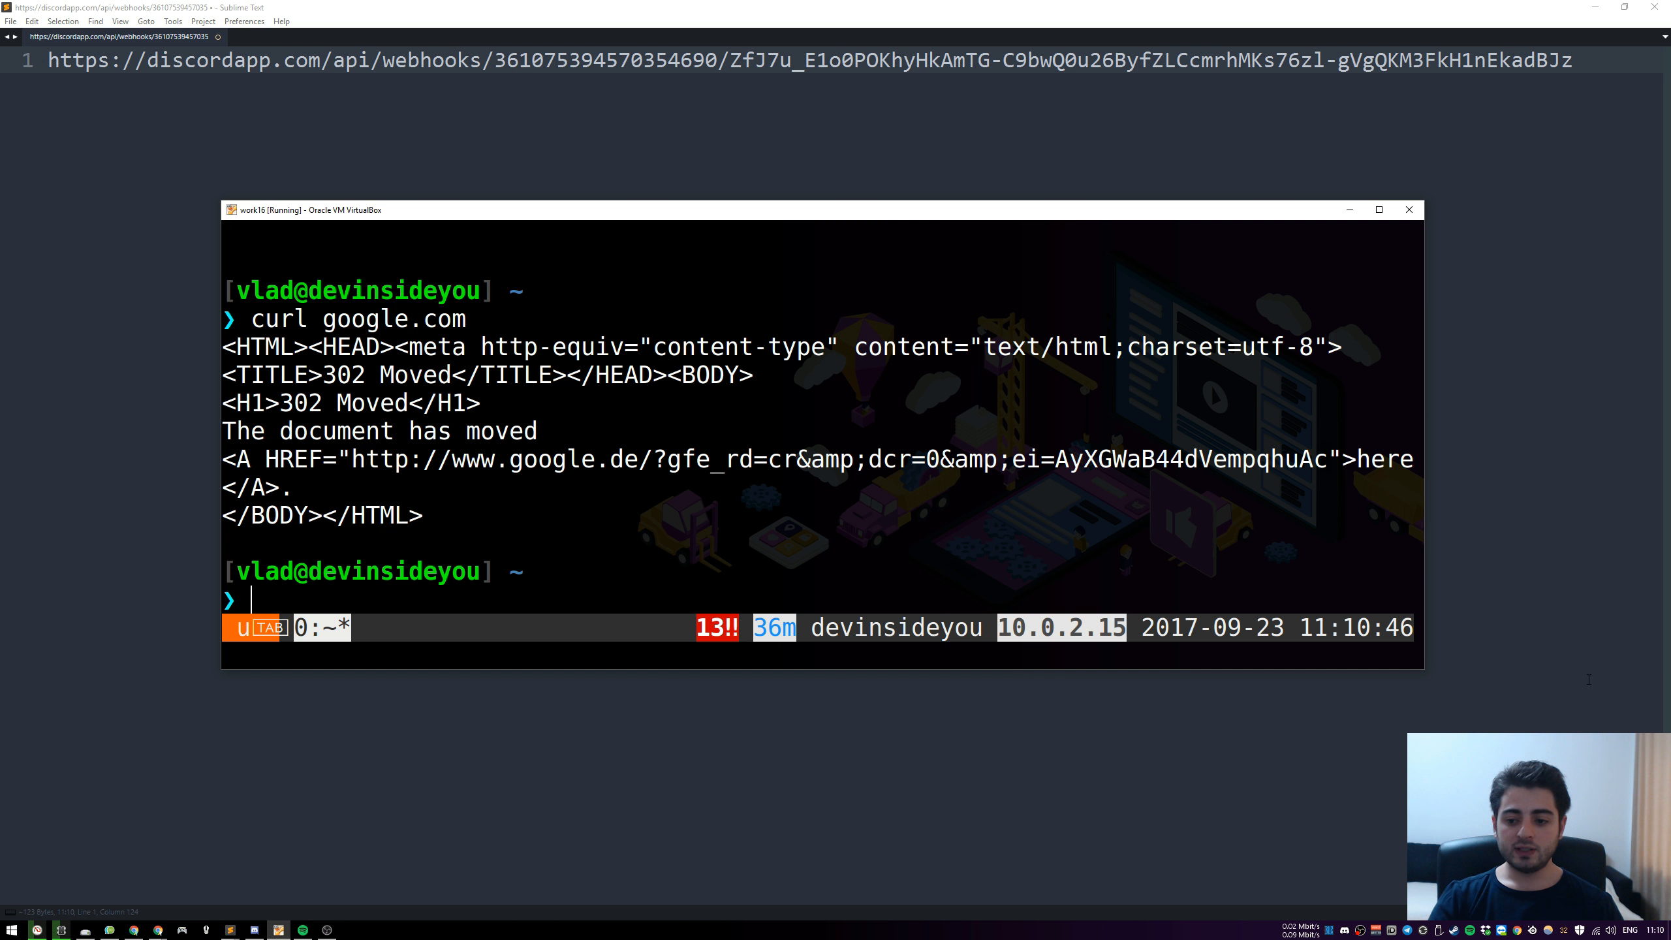
pyautogui.moveTo(1423, 670); pyautogui.dragTo(1538, 837)
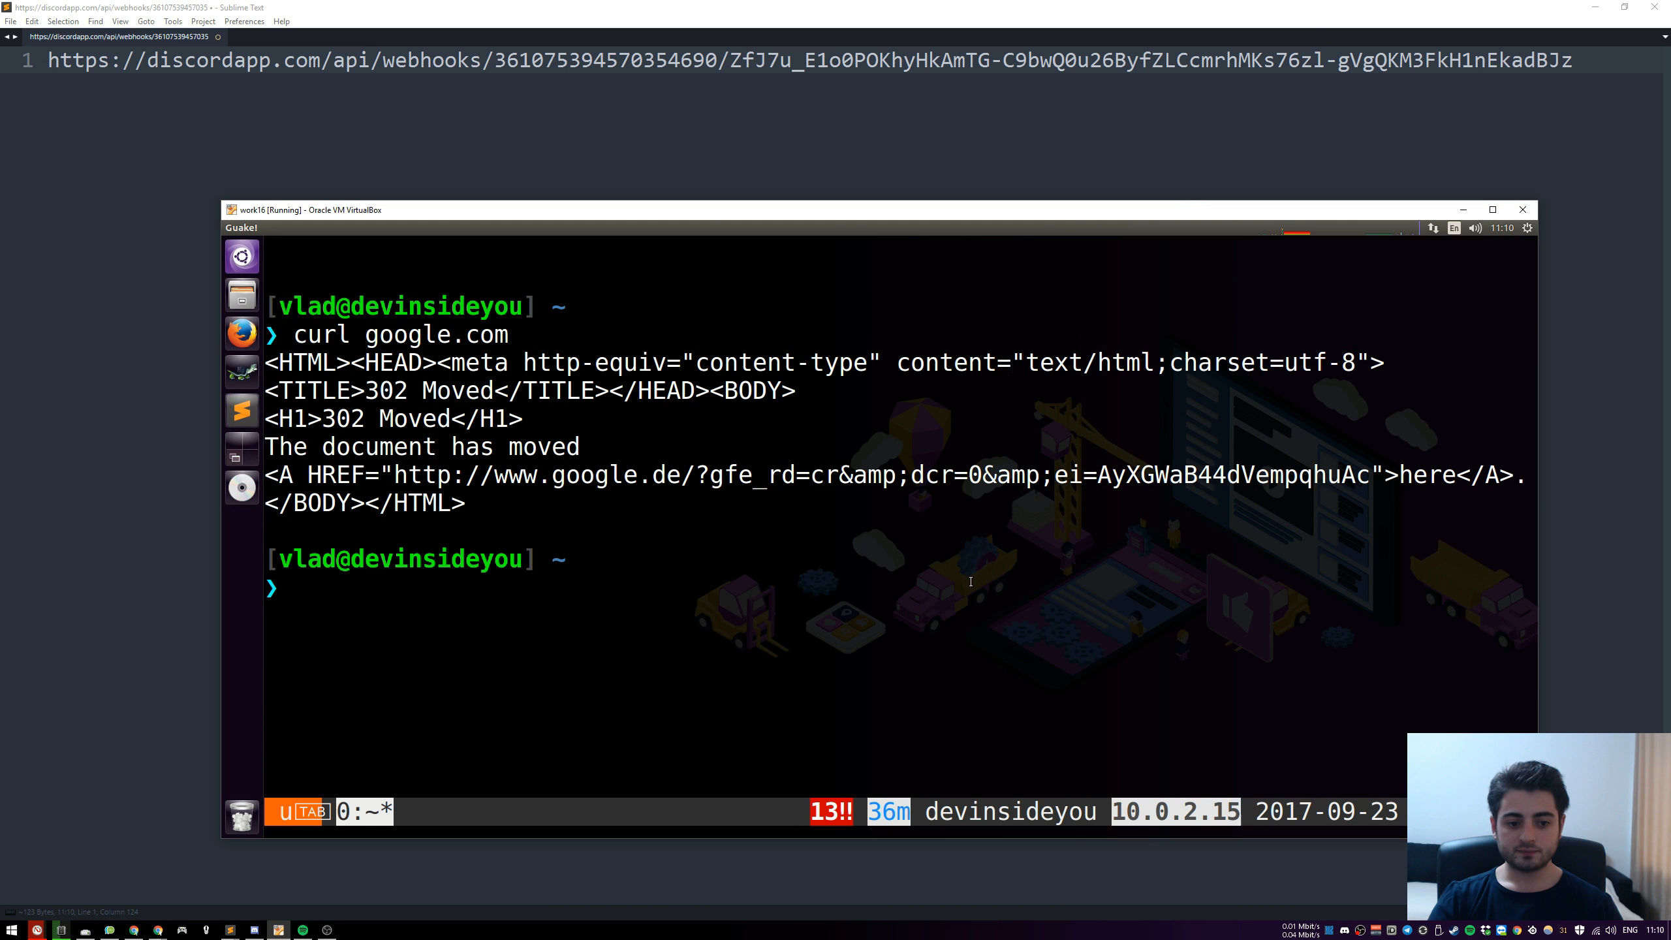
pyautogui.press('F11')
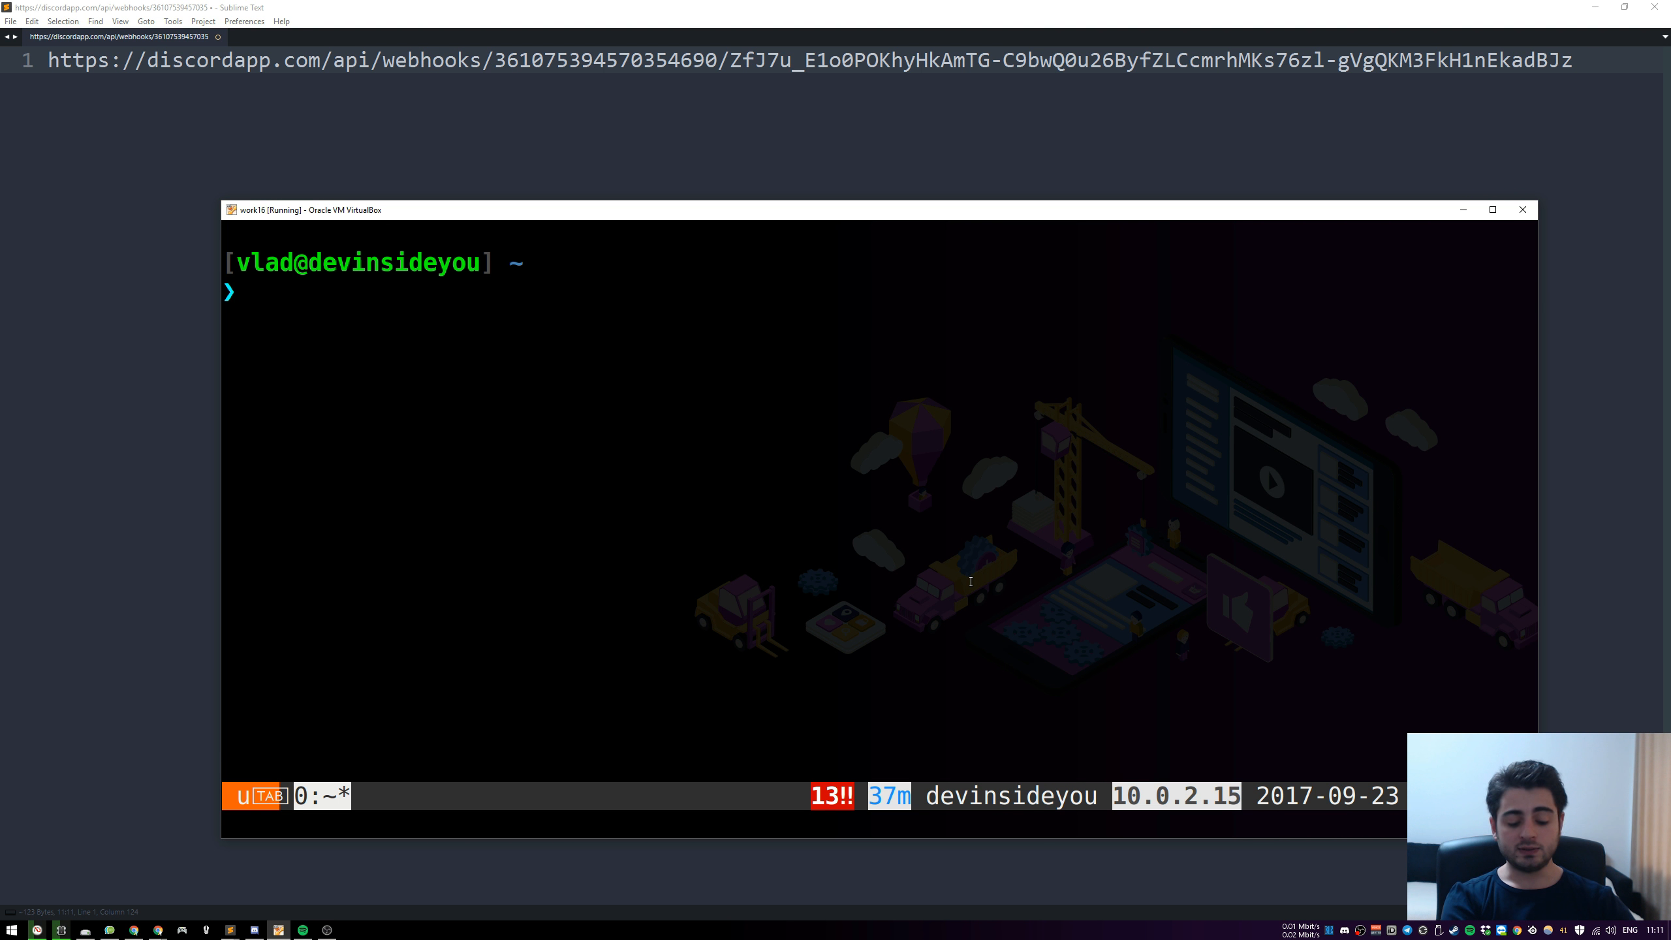
# Uninstall curl with "sudo apt-get remove -y curl", entering the sudo password, and test the removal with "curl google.com"
pyautogui.write('sudo apt-get')
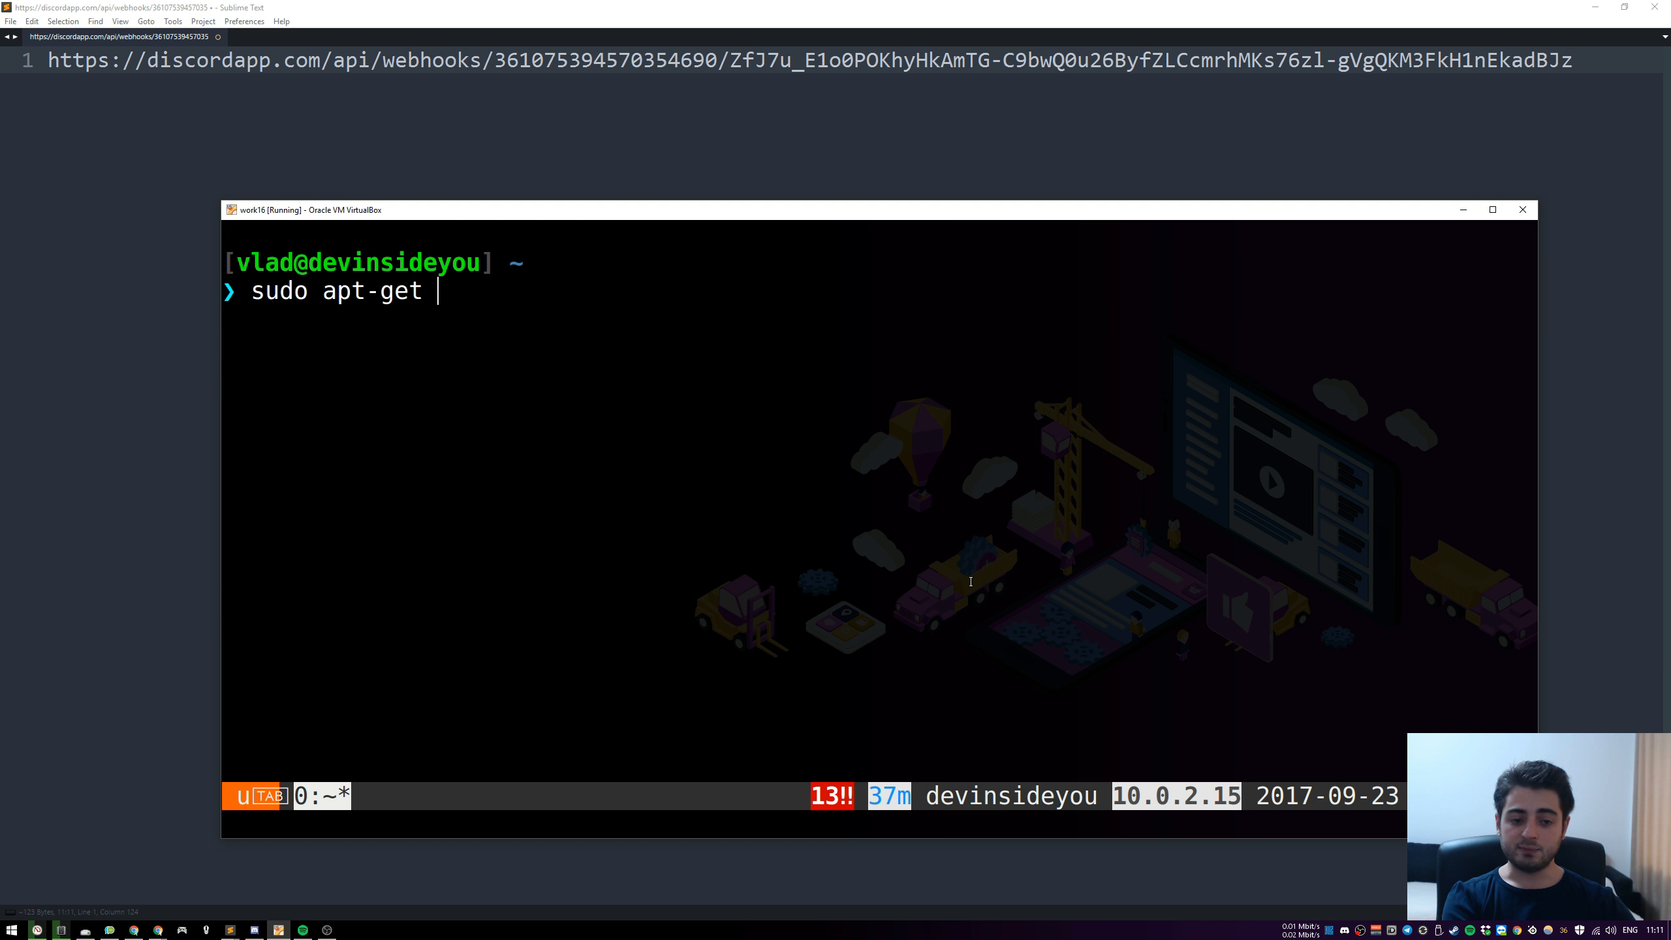
pyautogui.write(' rem')
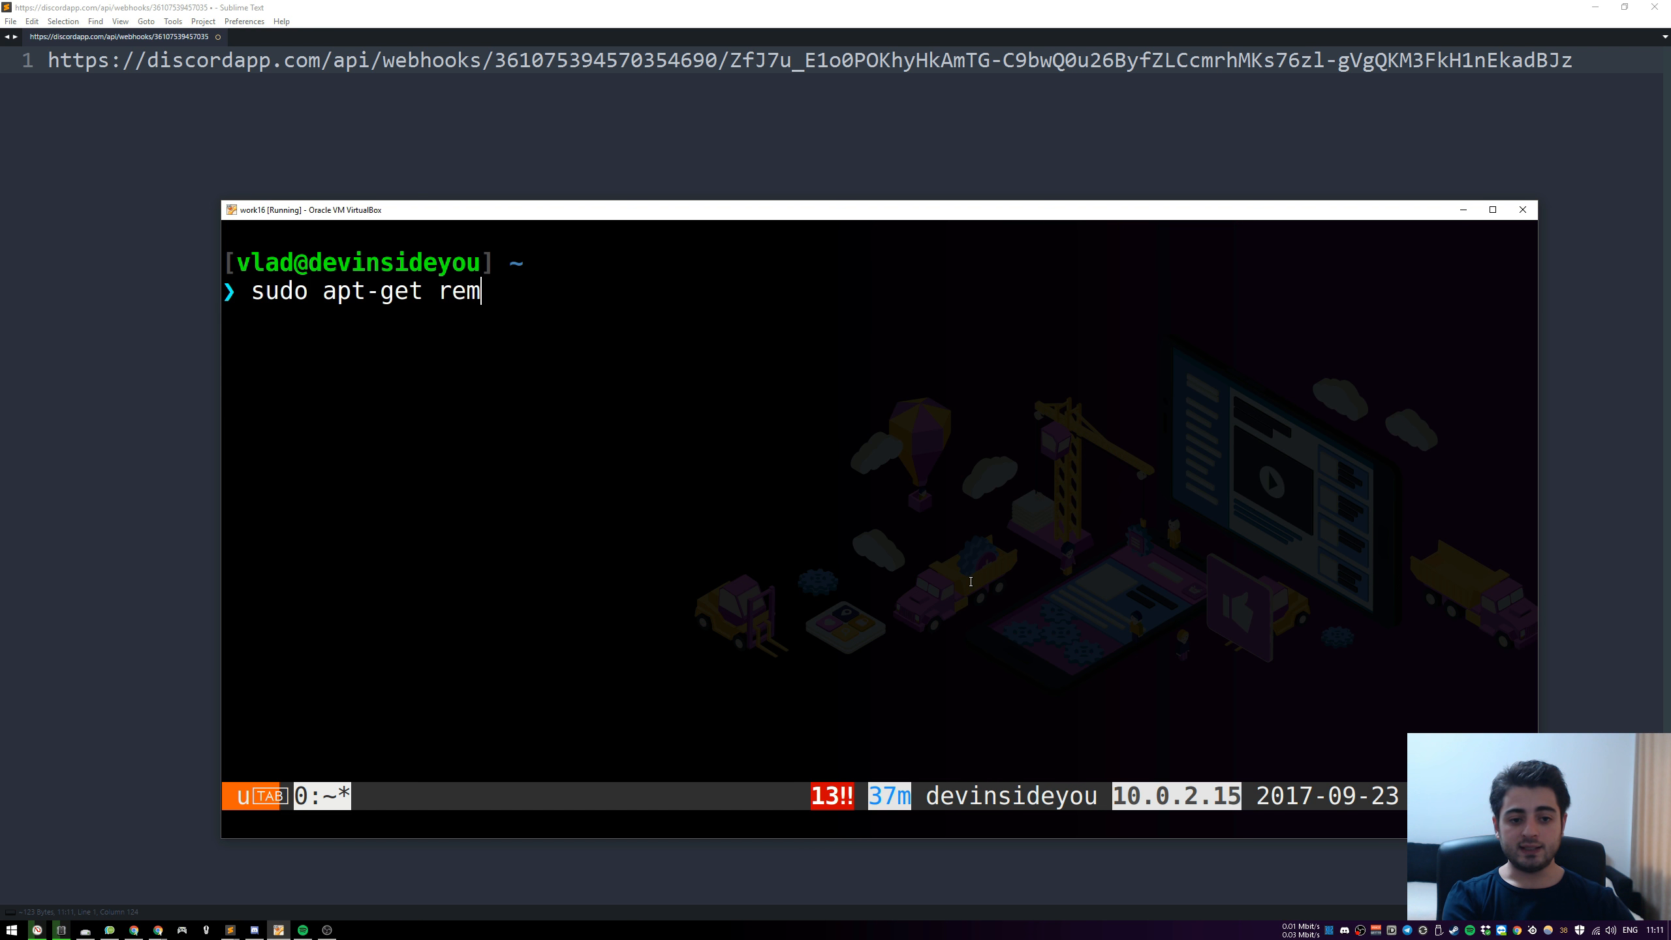
pyautogui.write('ove -y')
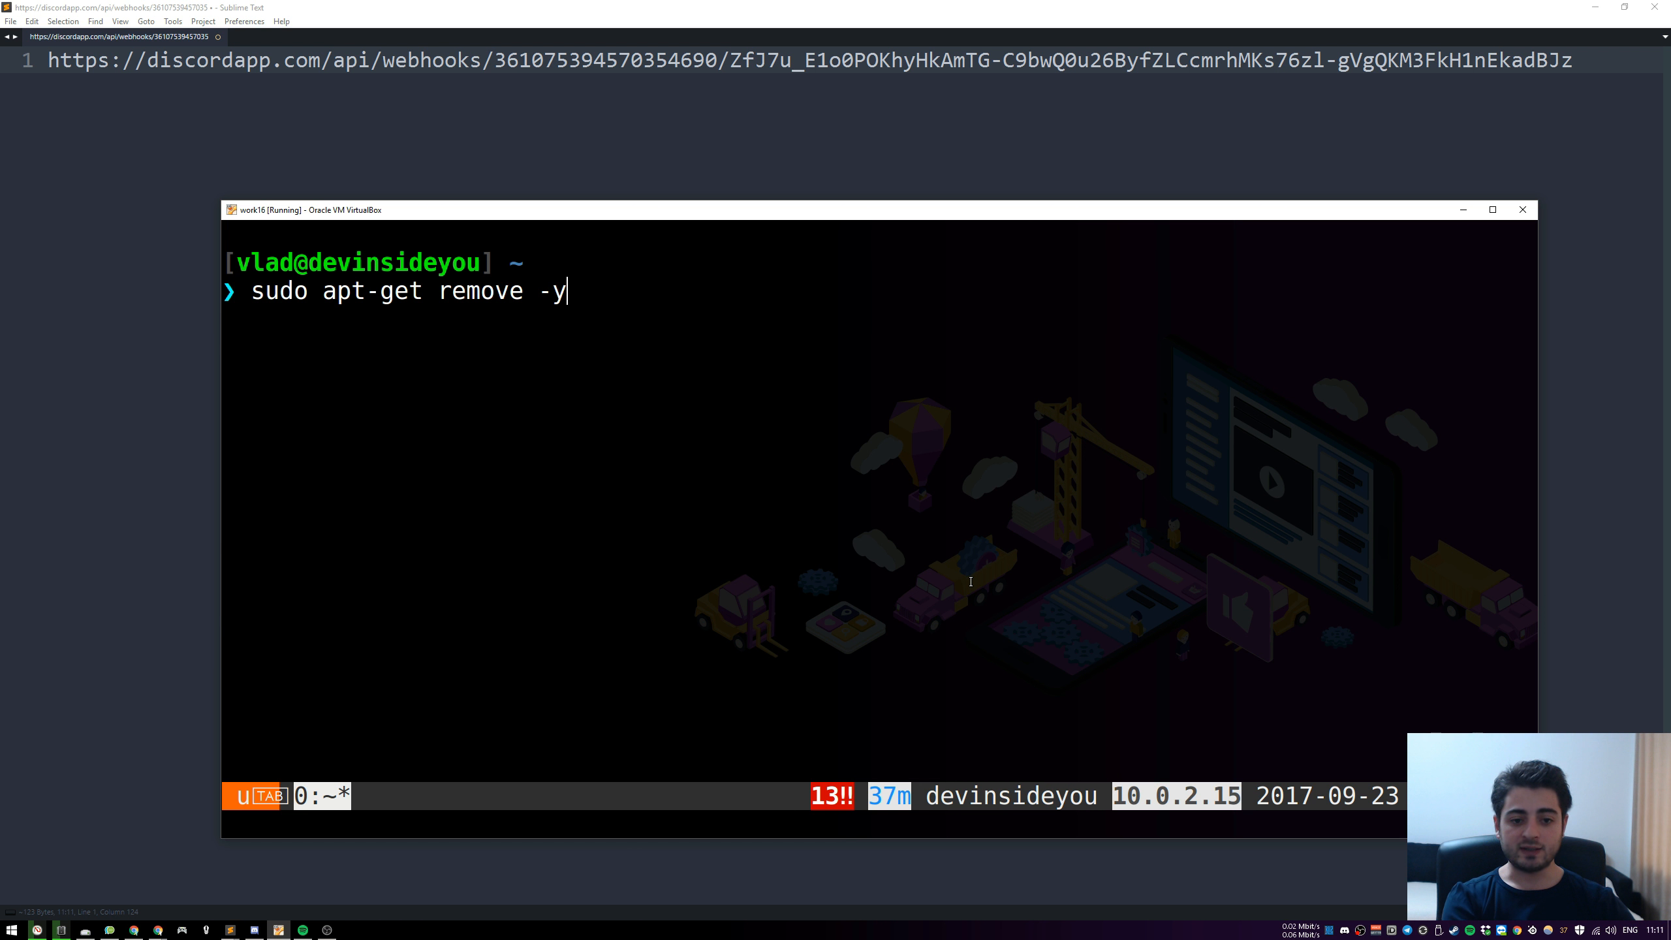
pyautogui.write(' curl')
pyautogui.press('Return')
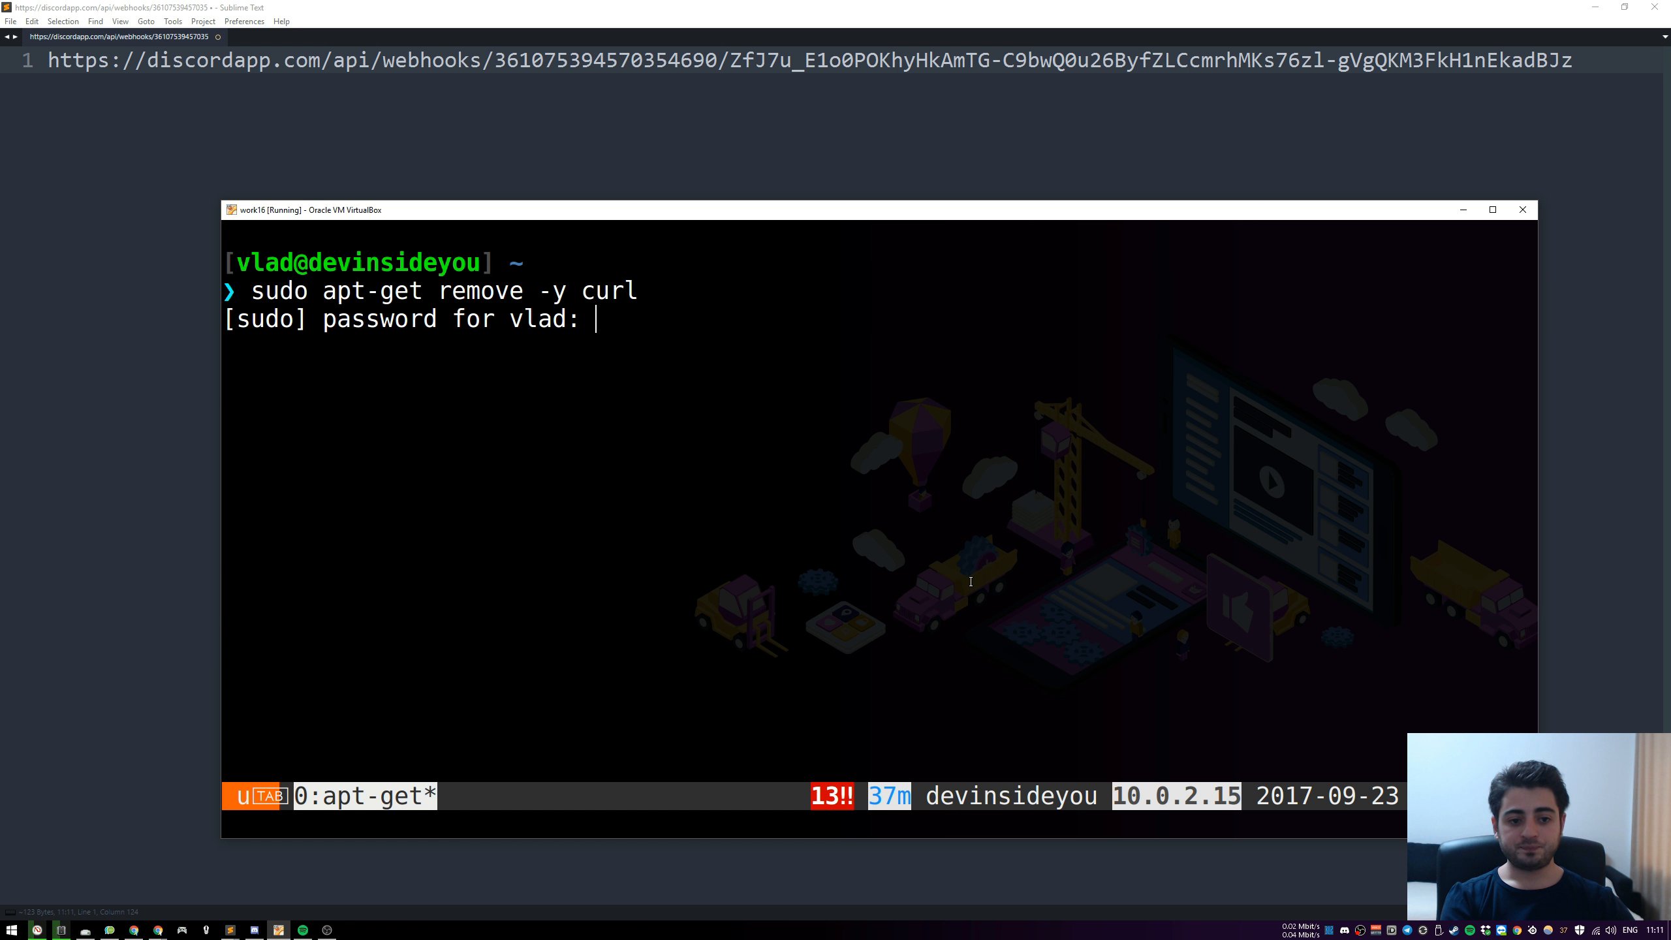
pyautogui.press('Return')
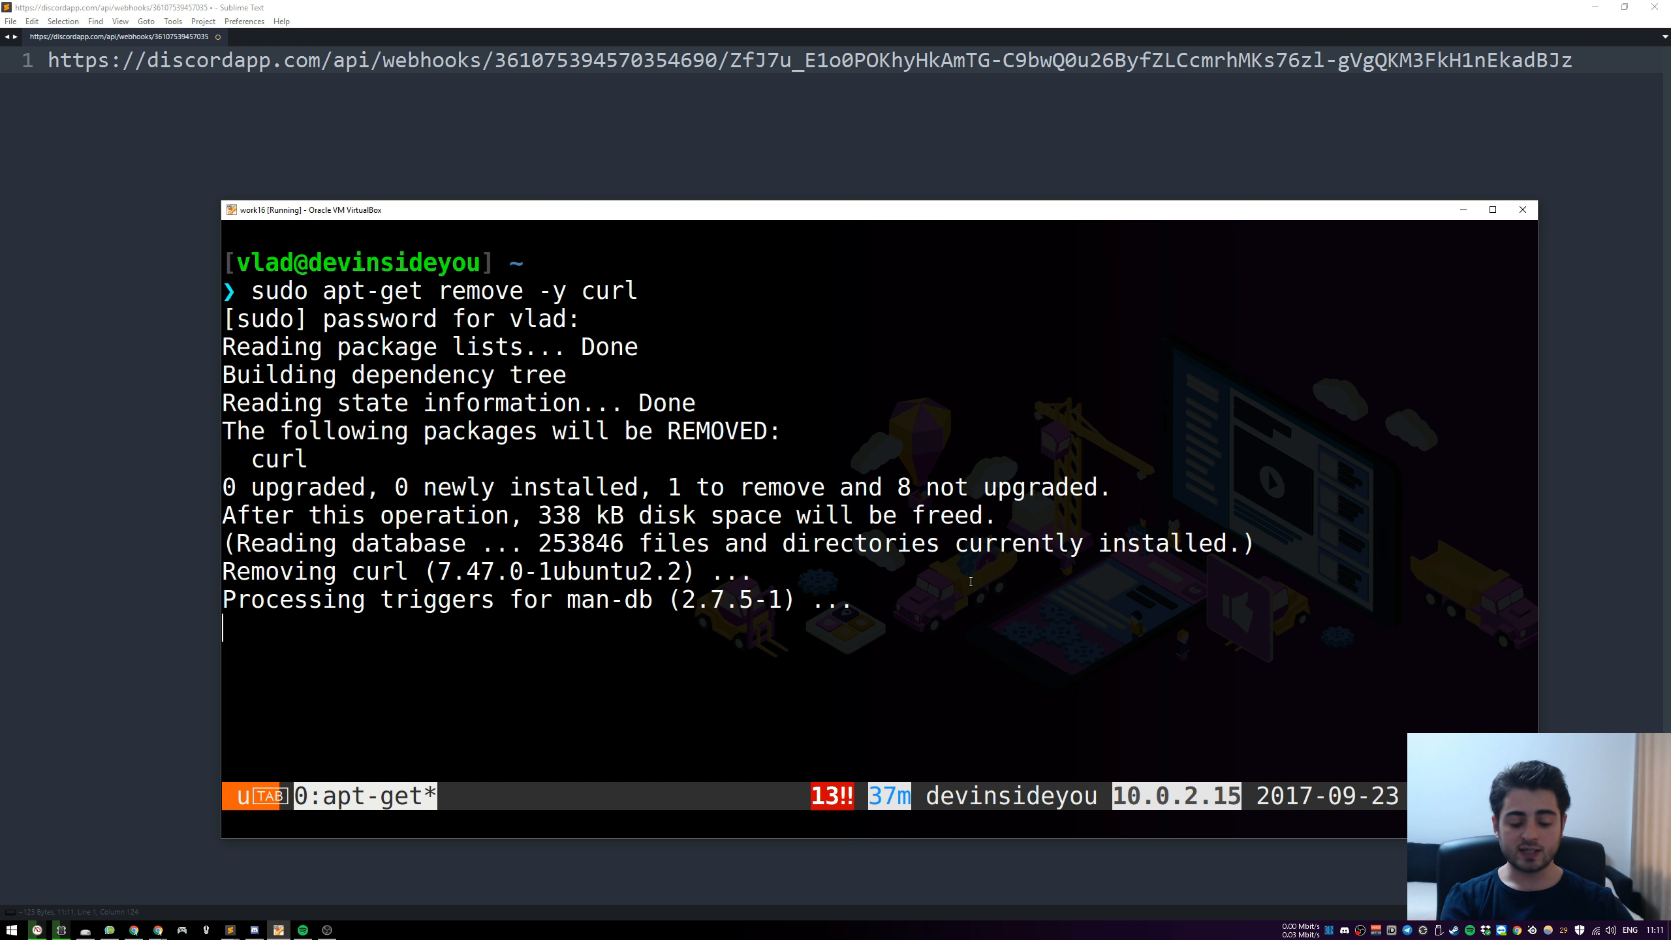
pyautogui.write('curl google.com')
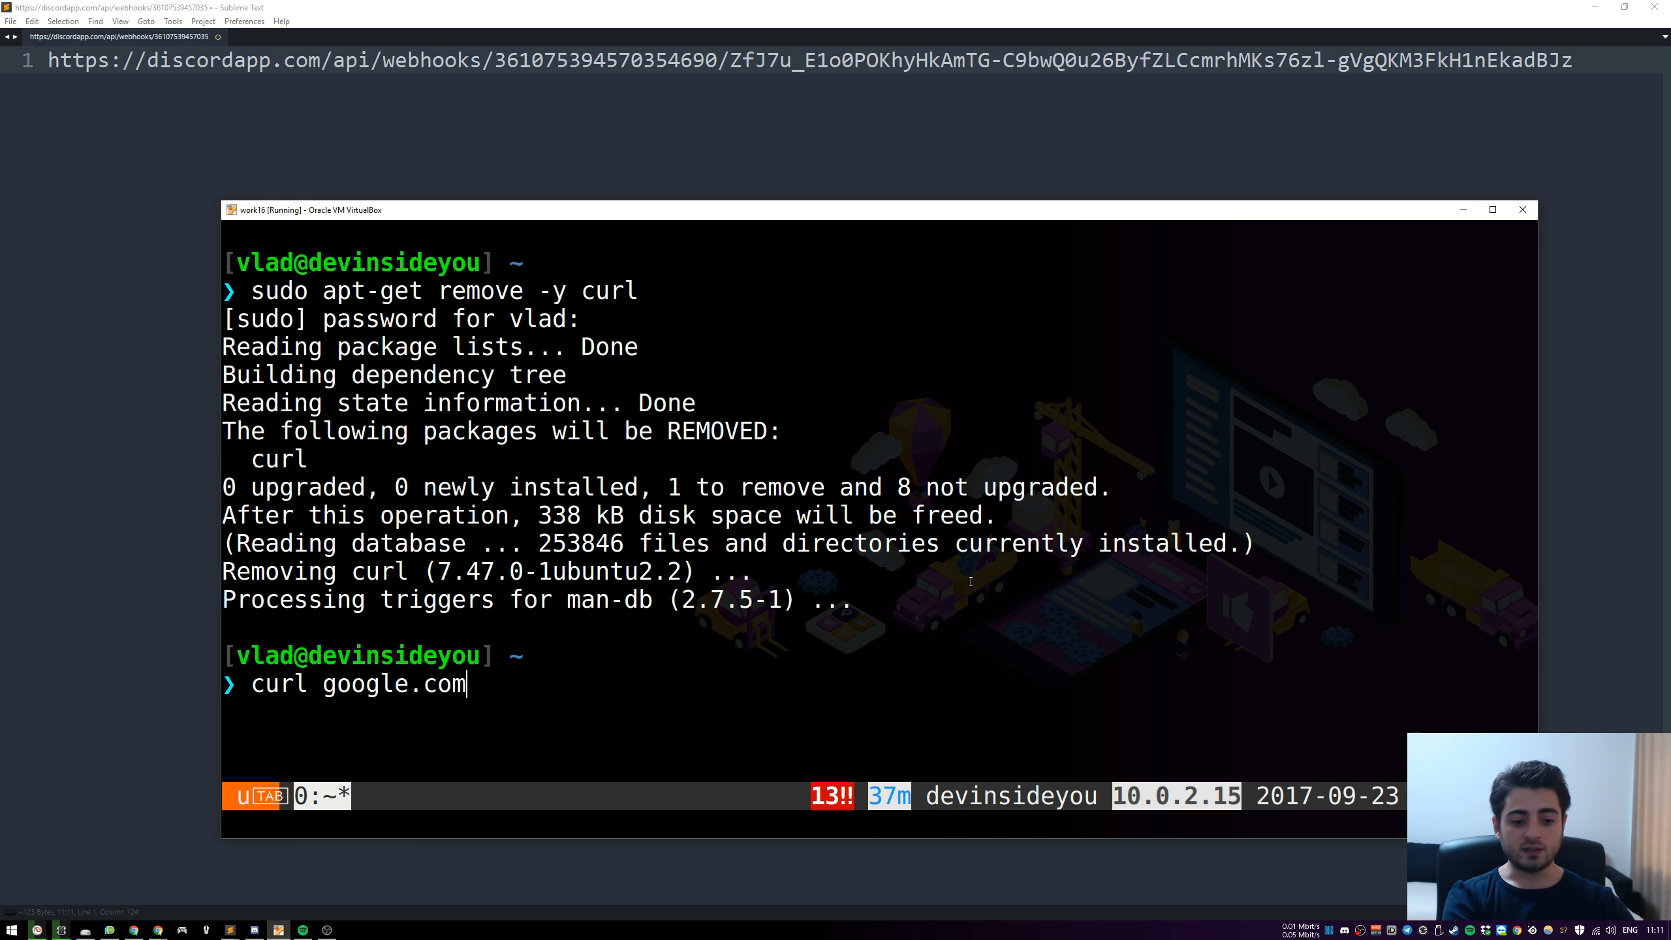
pyautogui.press('Return')
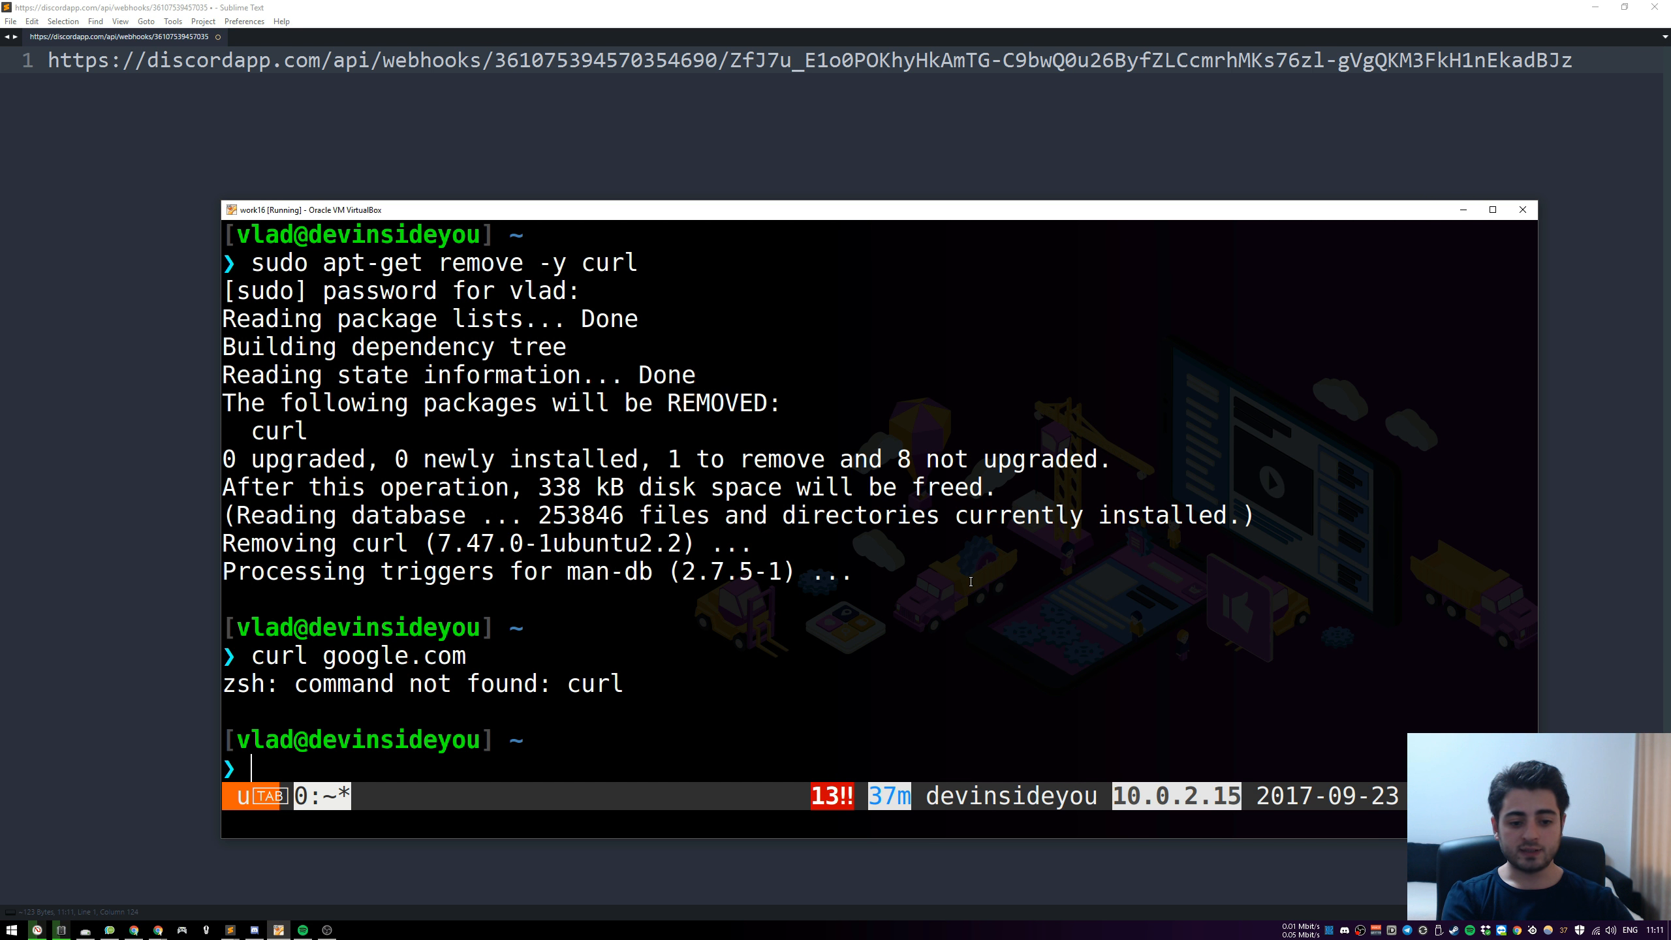
# Install curl with "sudo apt-get install -y curl" and test it with "curl google.com"
pyautogui.write('sudo ')
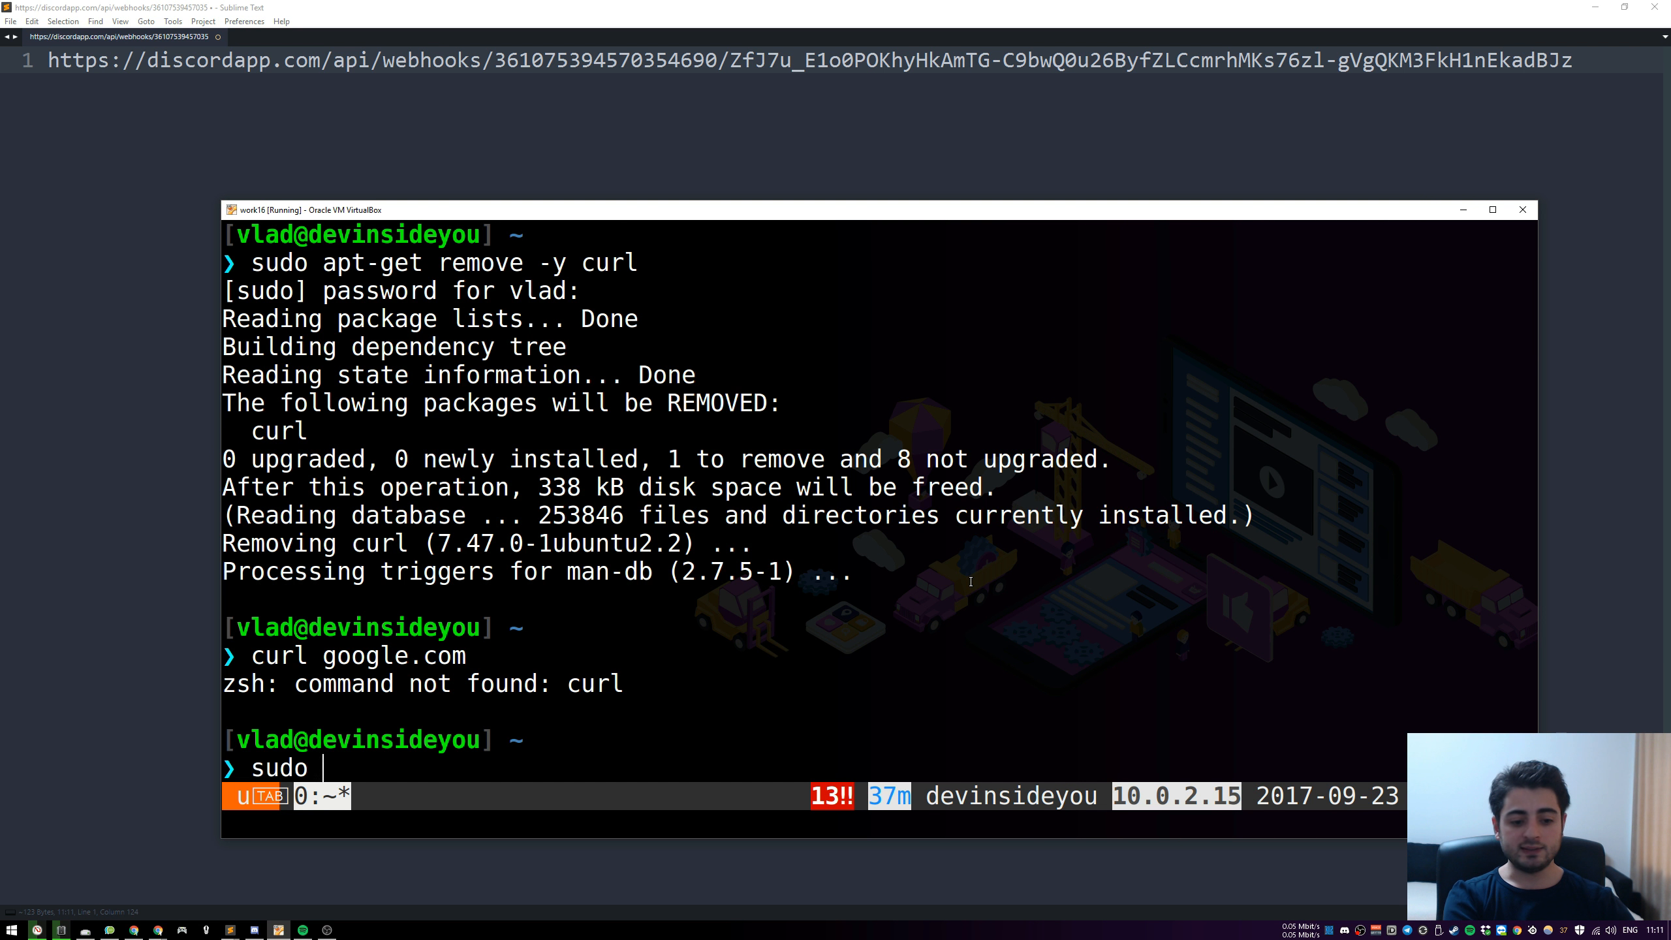
pyautogui.write('apt-get instal')
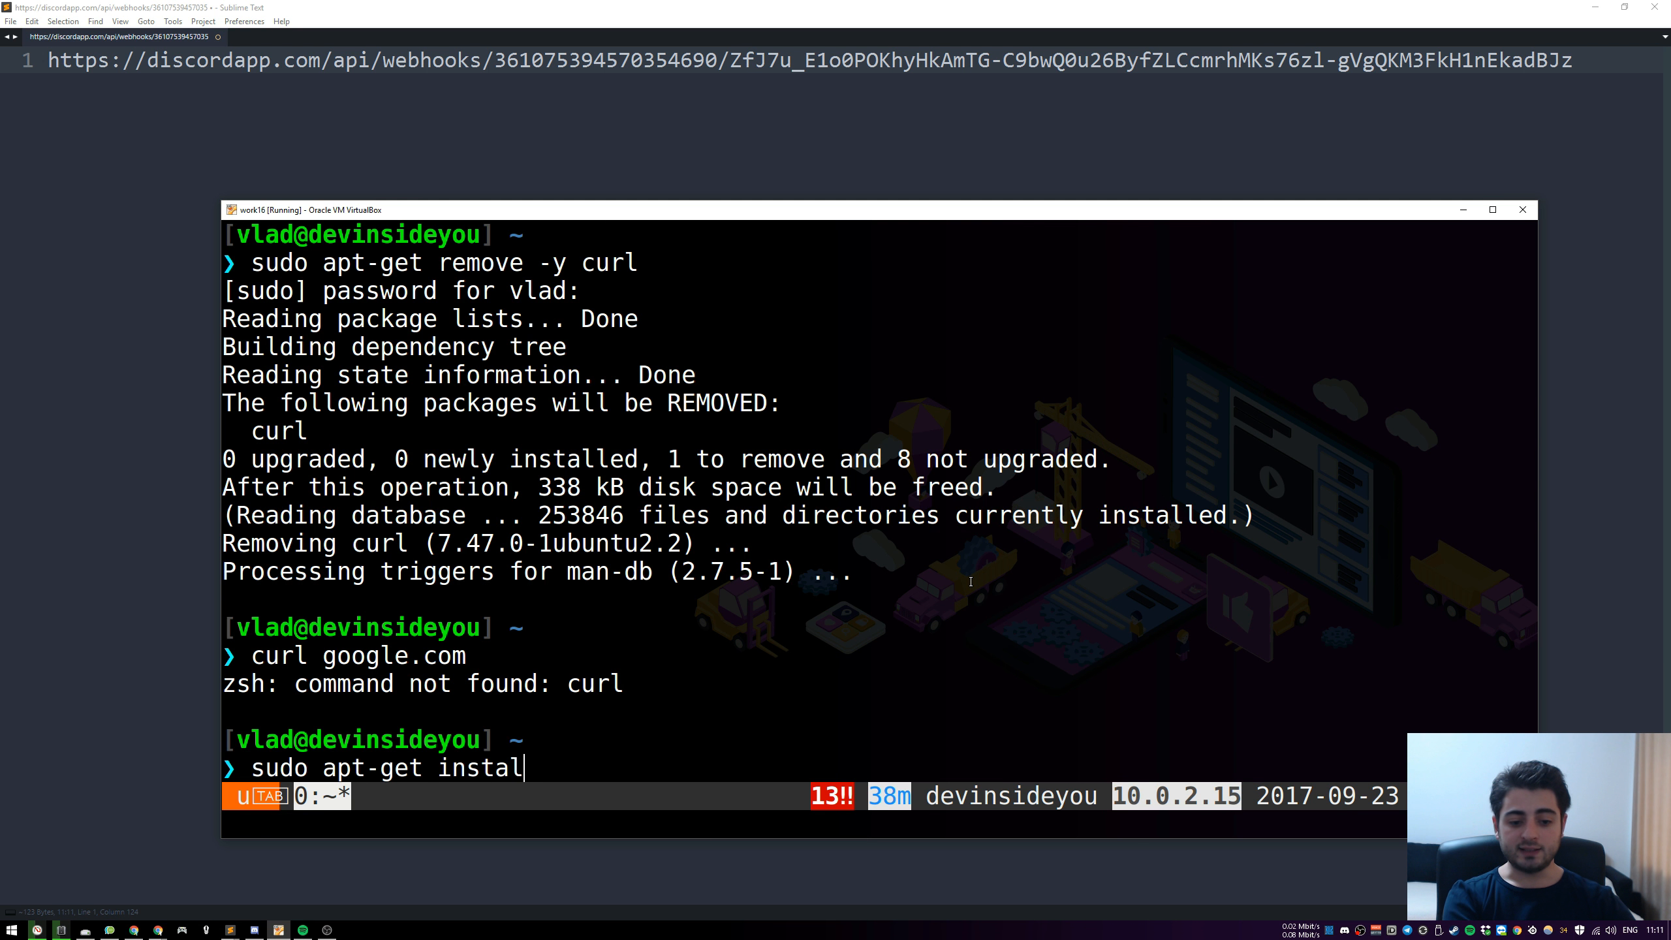
pyautogui.write('l -y curl')
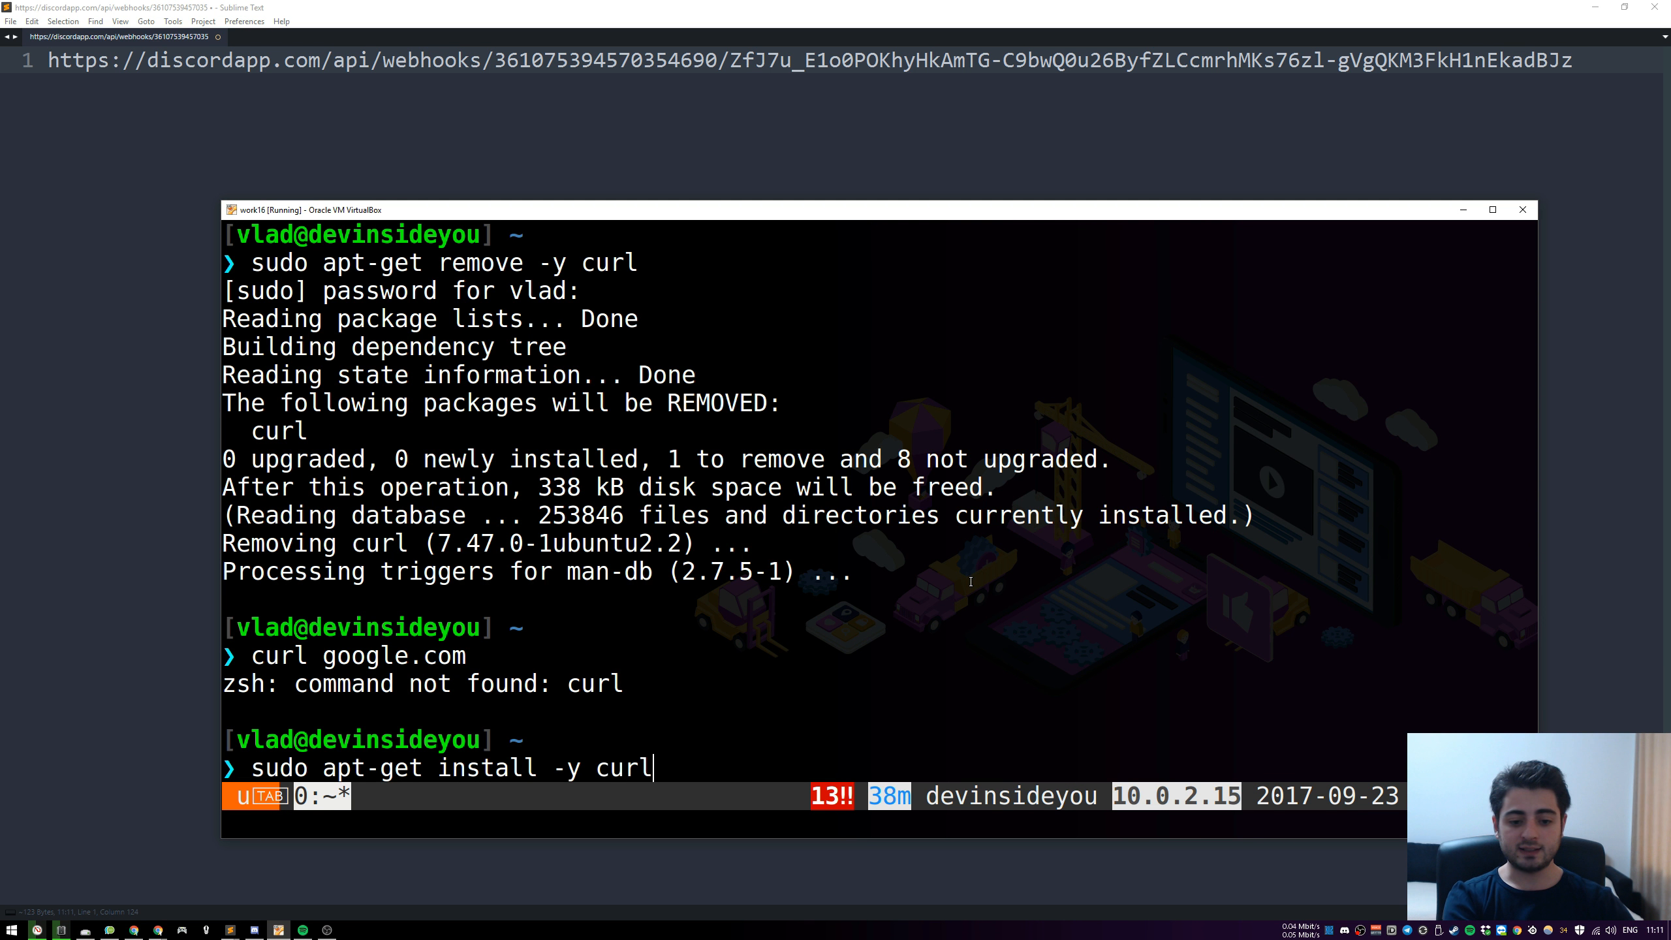
pyautogui.press('Return')
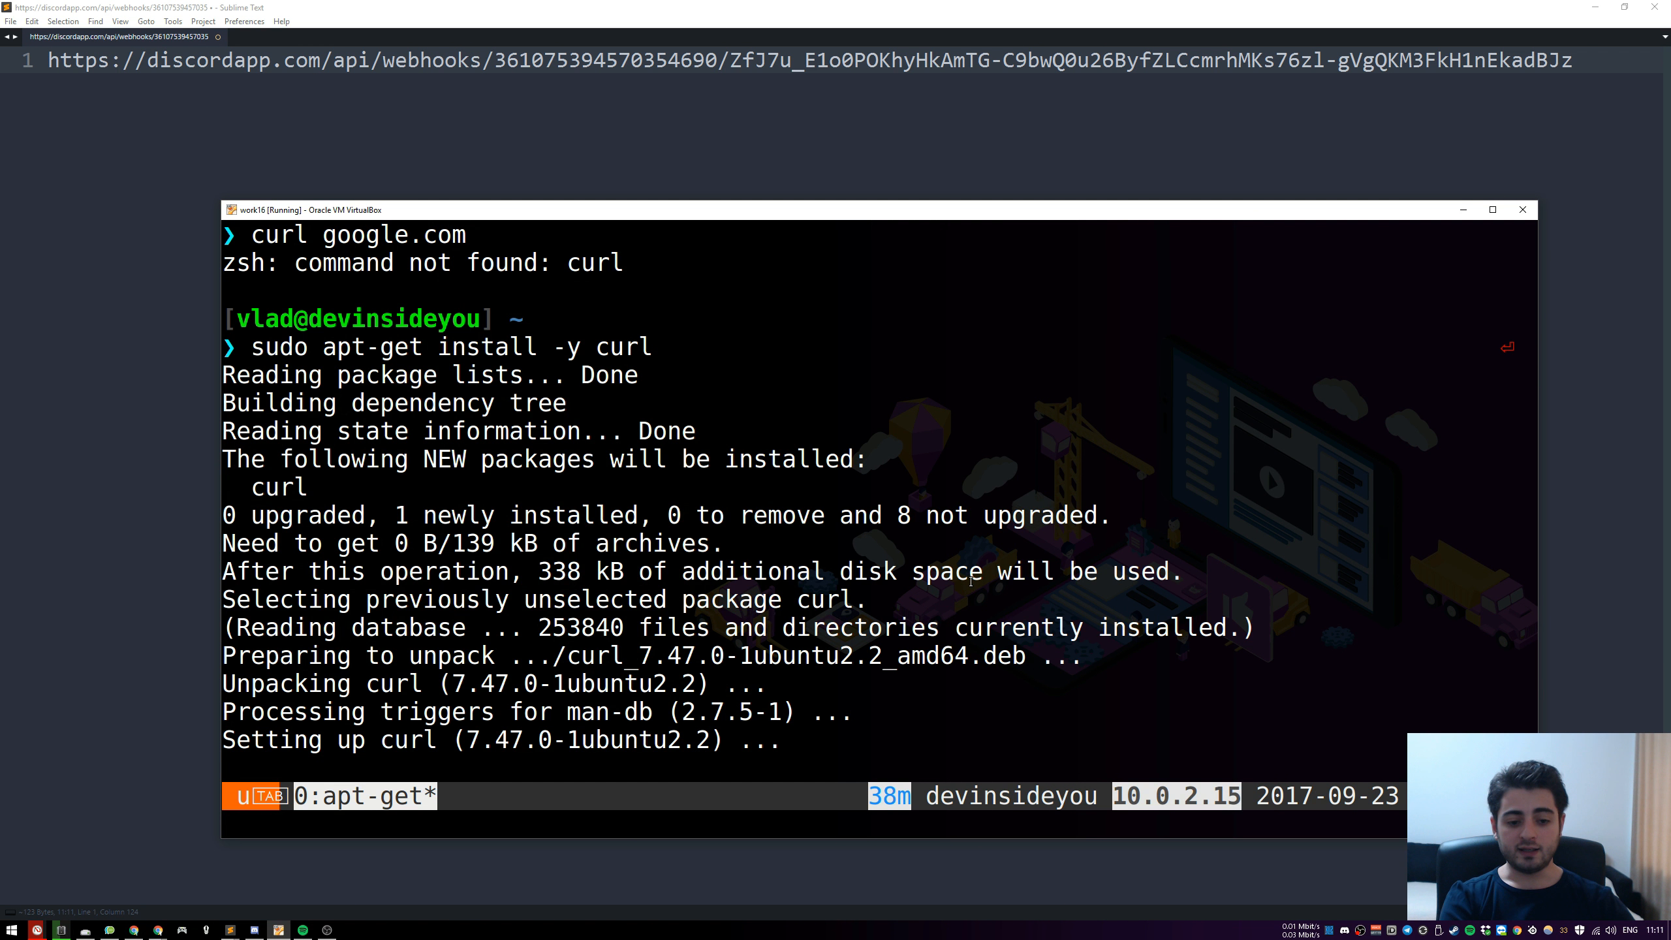
pyautogui.write('curl google.com')
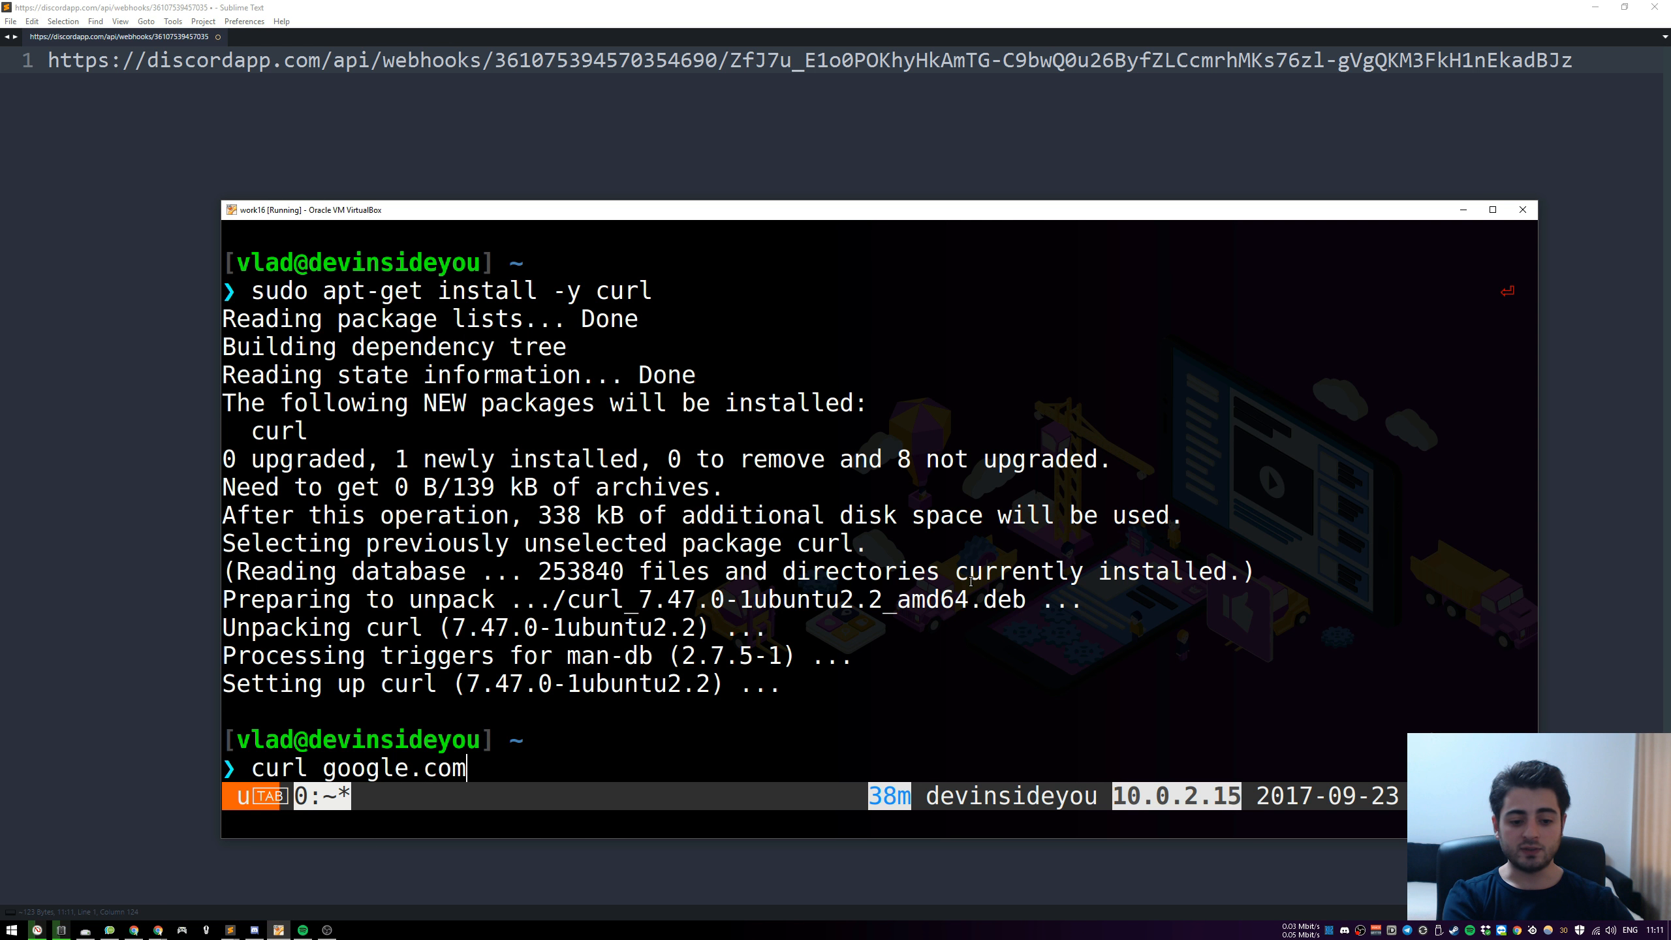
pyautogui.press('Return')
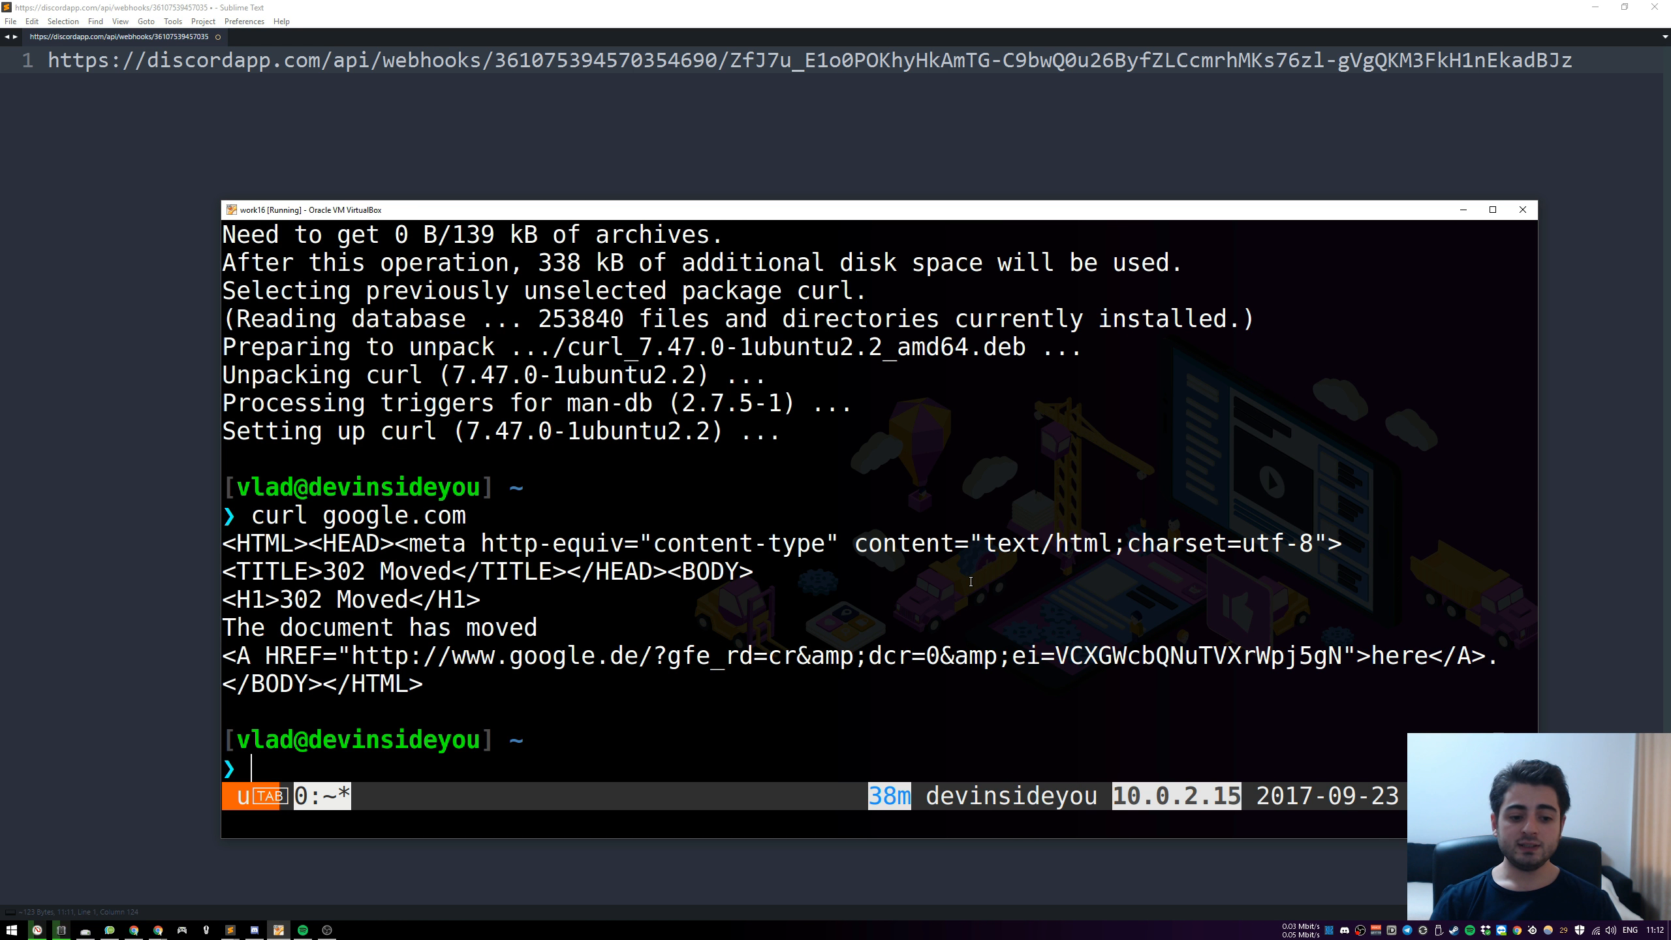
# Begin a curl command with the -H option and an empty pair of double quotes, placing the cursor between them
pyautogui.write('curl ')
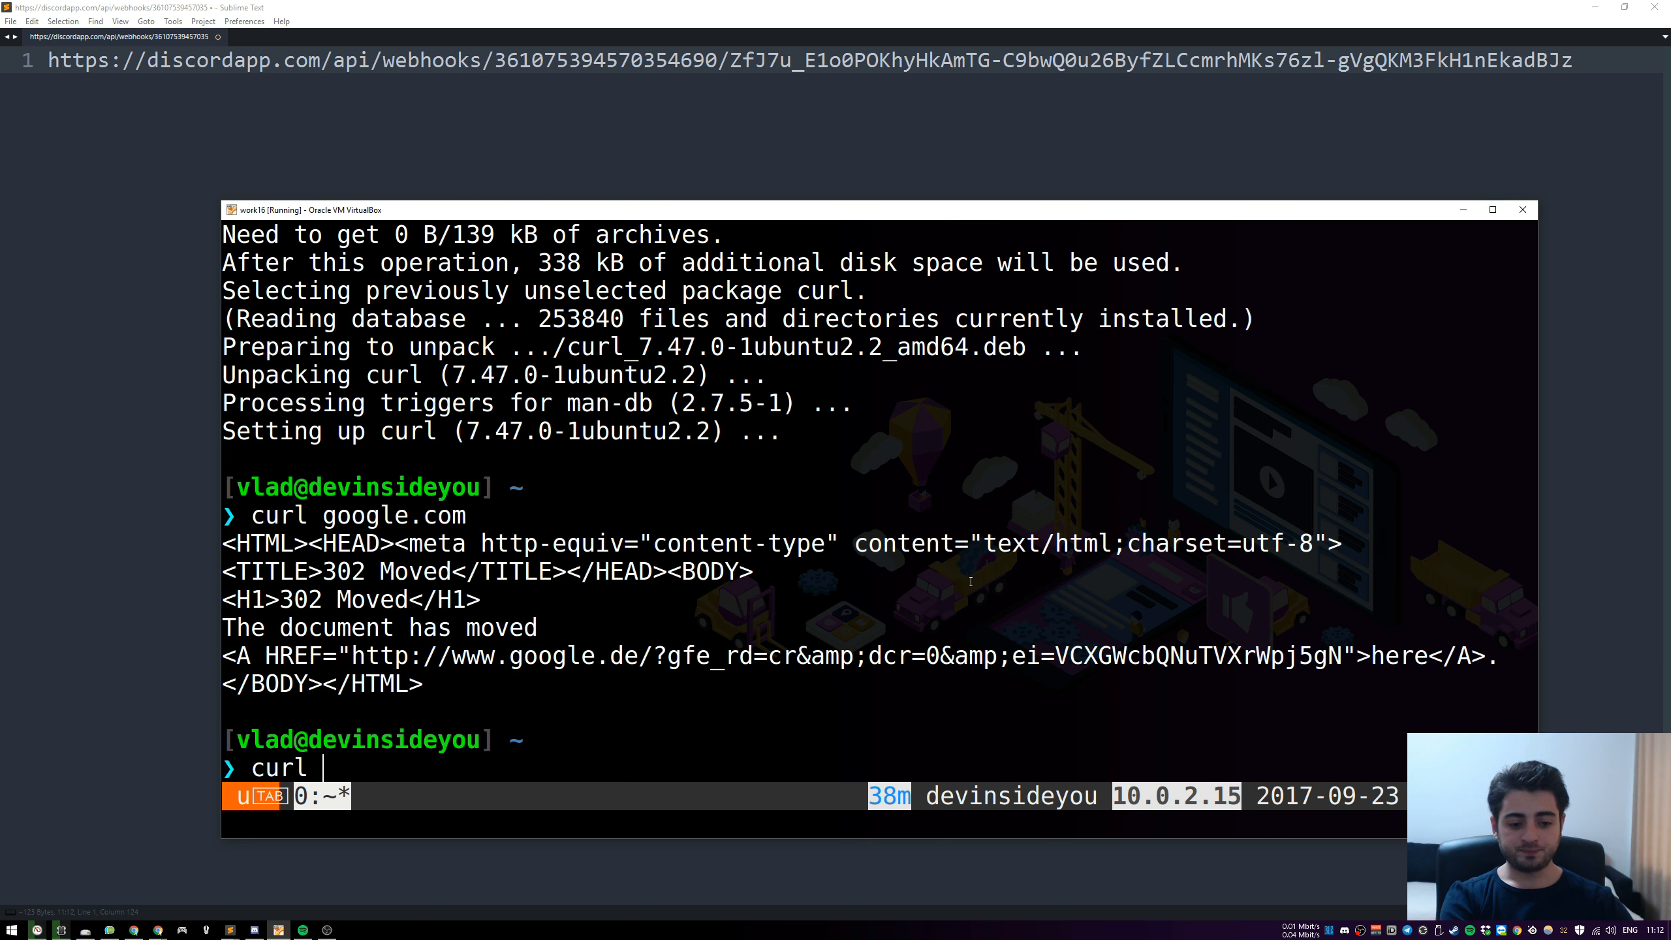
pyautogui.write('-H')
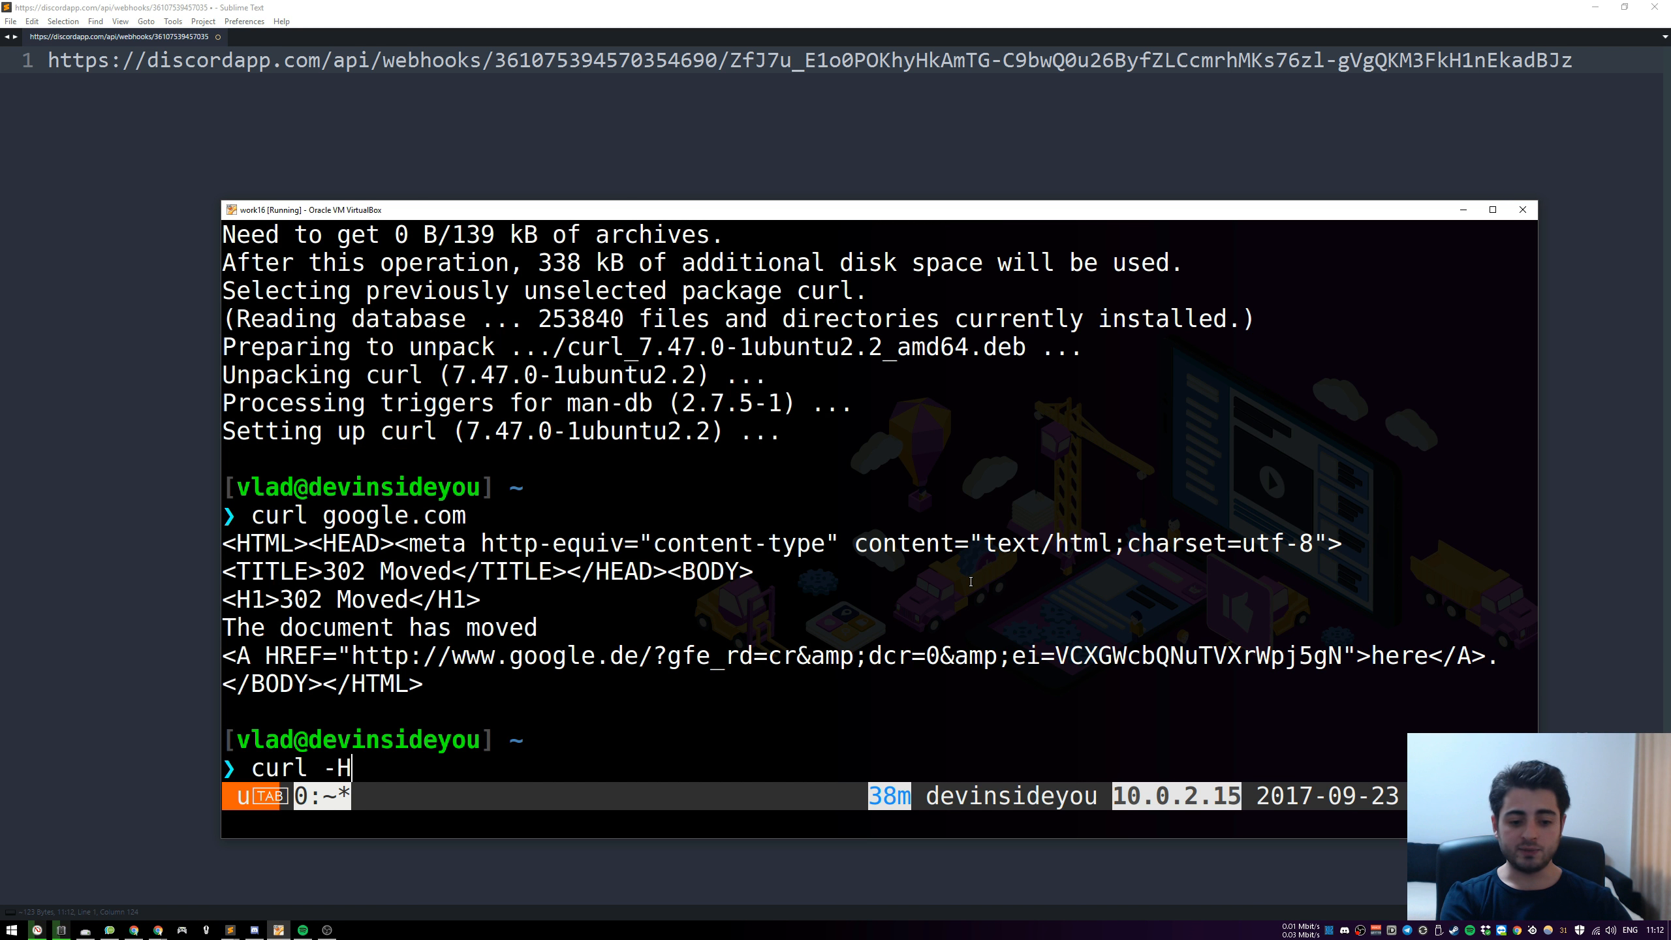
pyautogui.write(' ""')
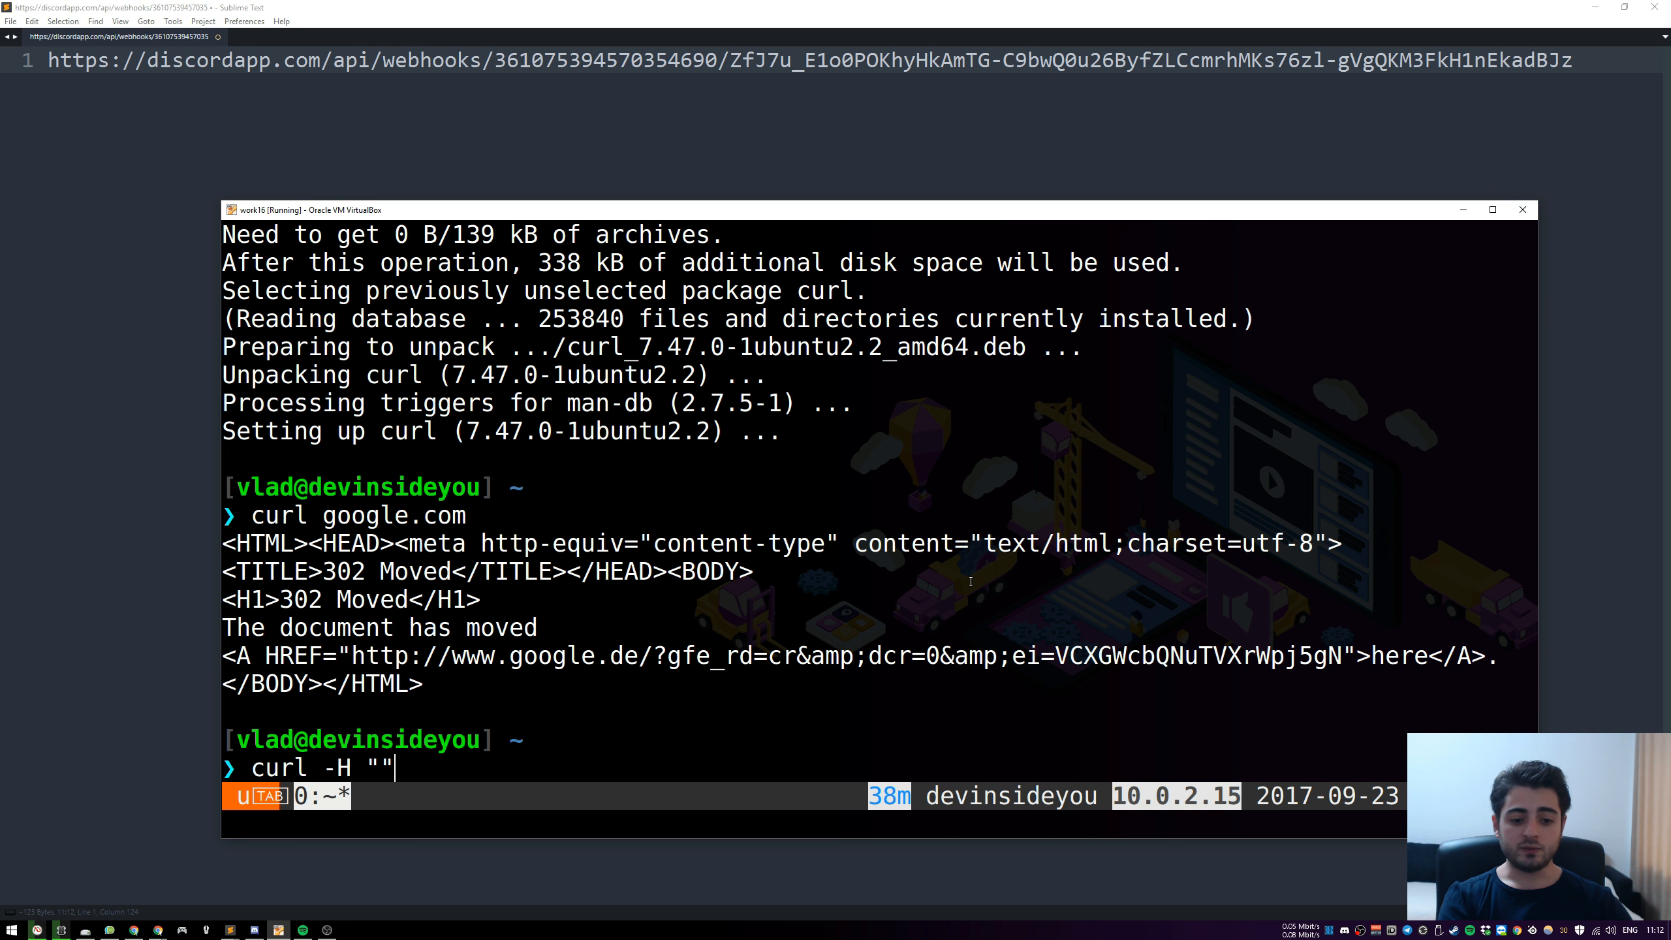
pyautogui.press('Left')
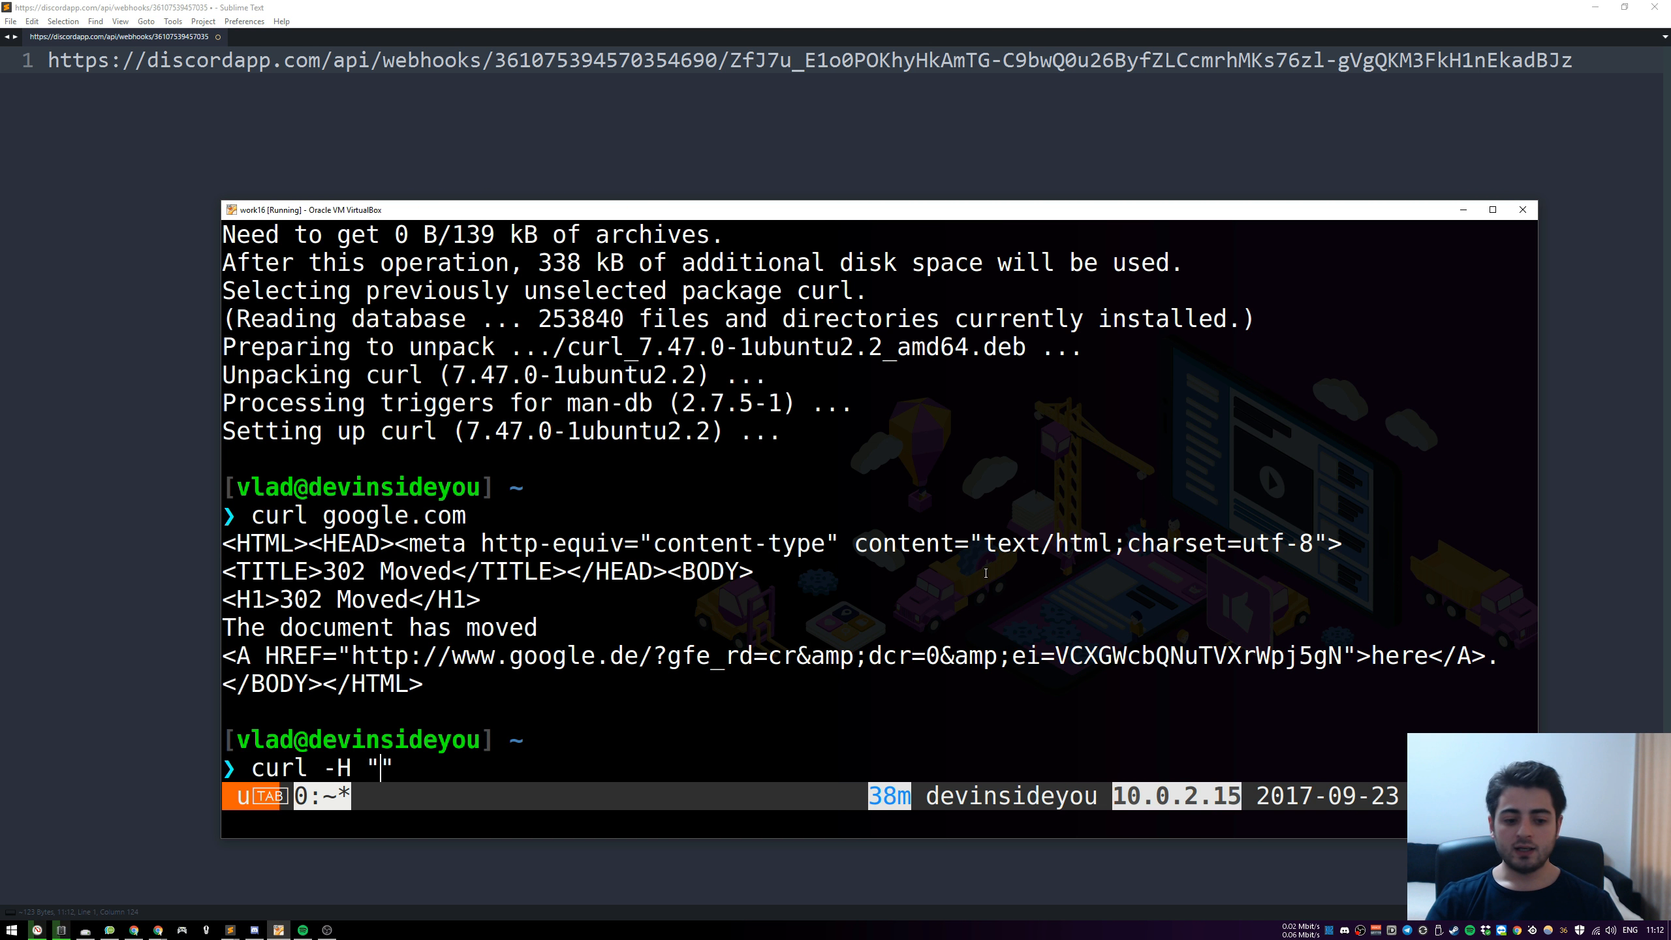
# Switch to Chrome, search Google for "discord api" in a new tab, and open the Execute Webhook section of Discord's developer documentation
pyautogui.click(197, 888)
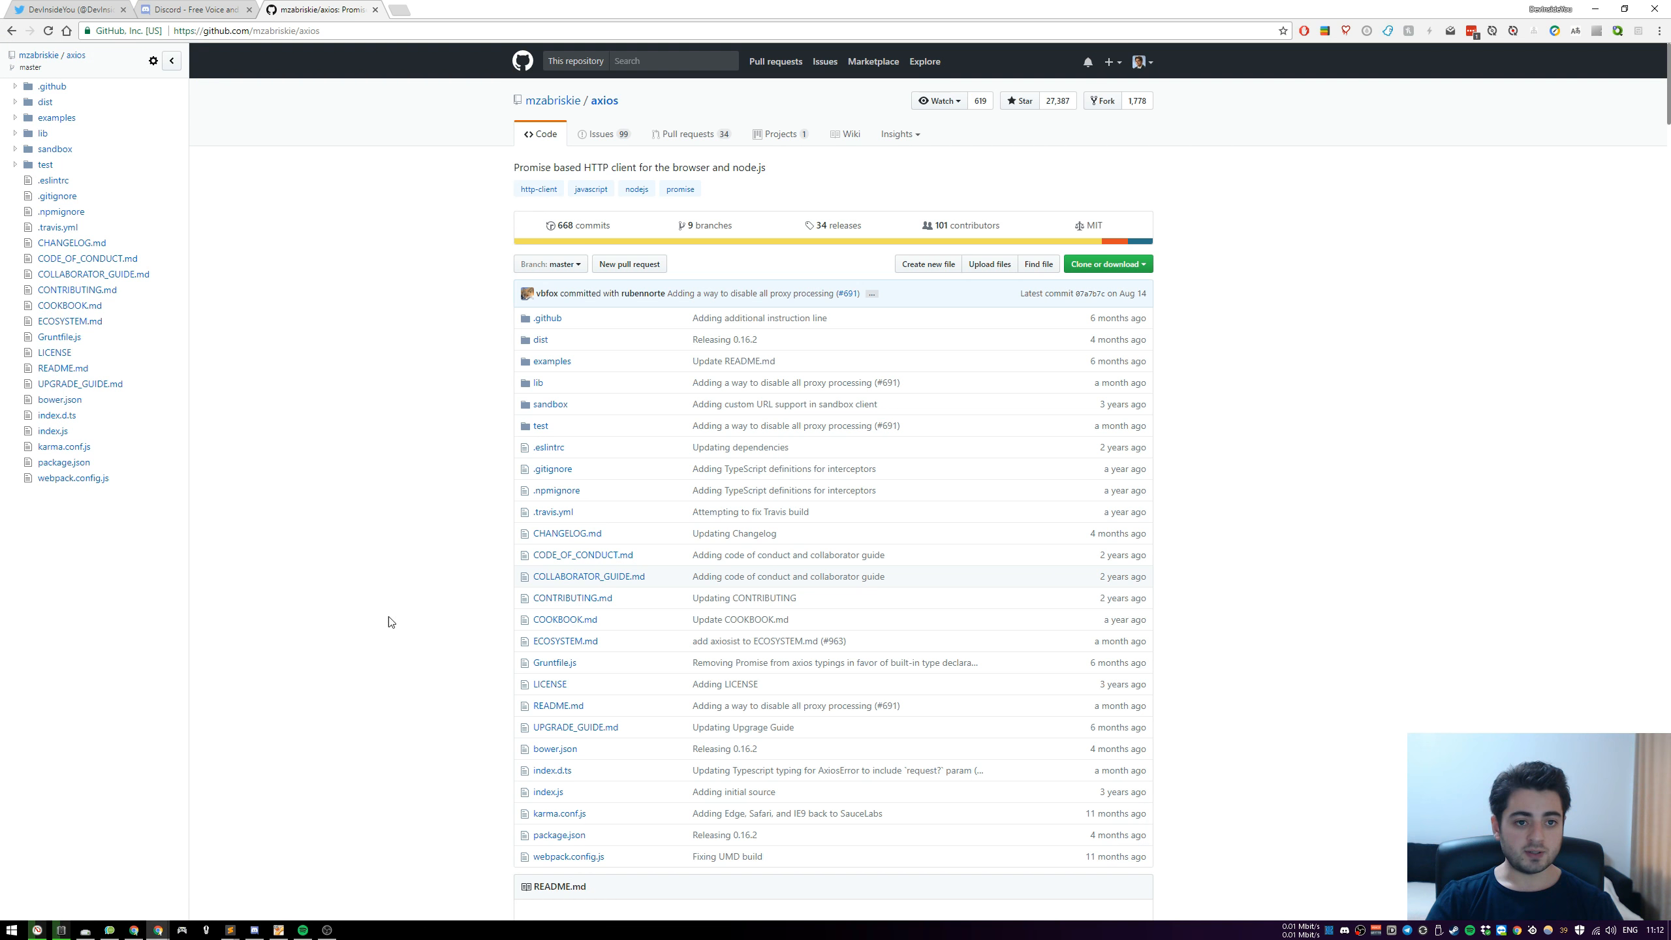
pyautogui.click(397, 8)
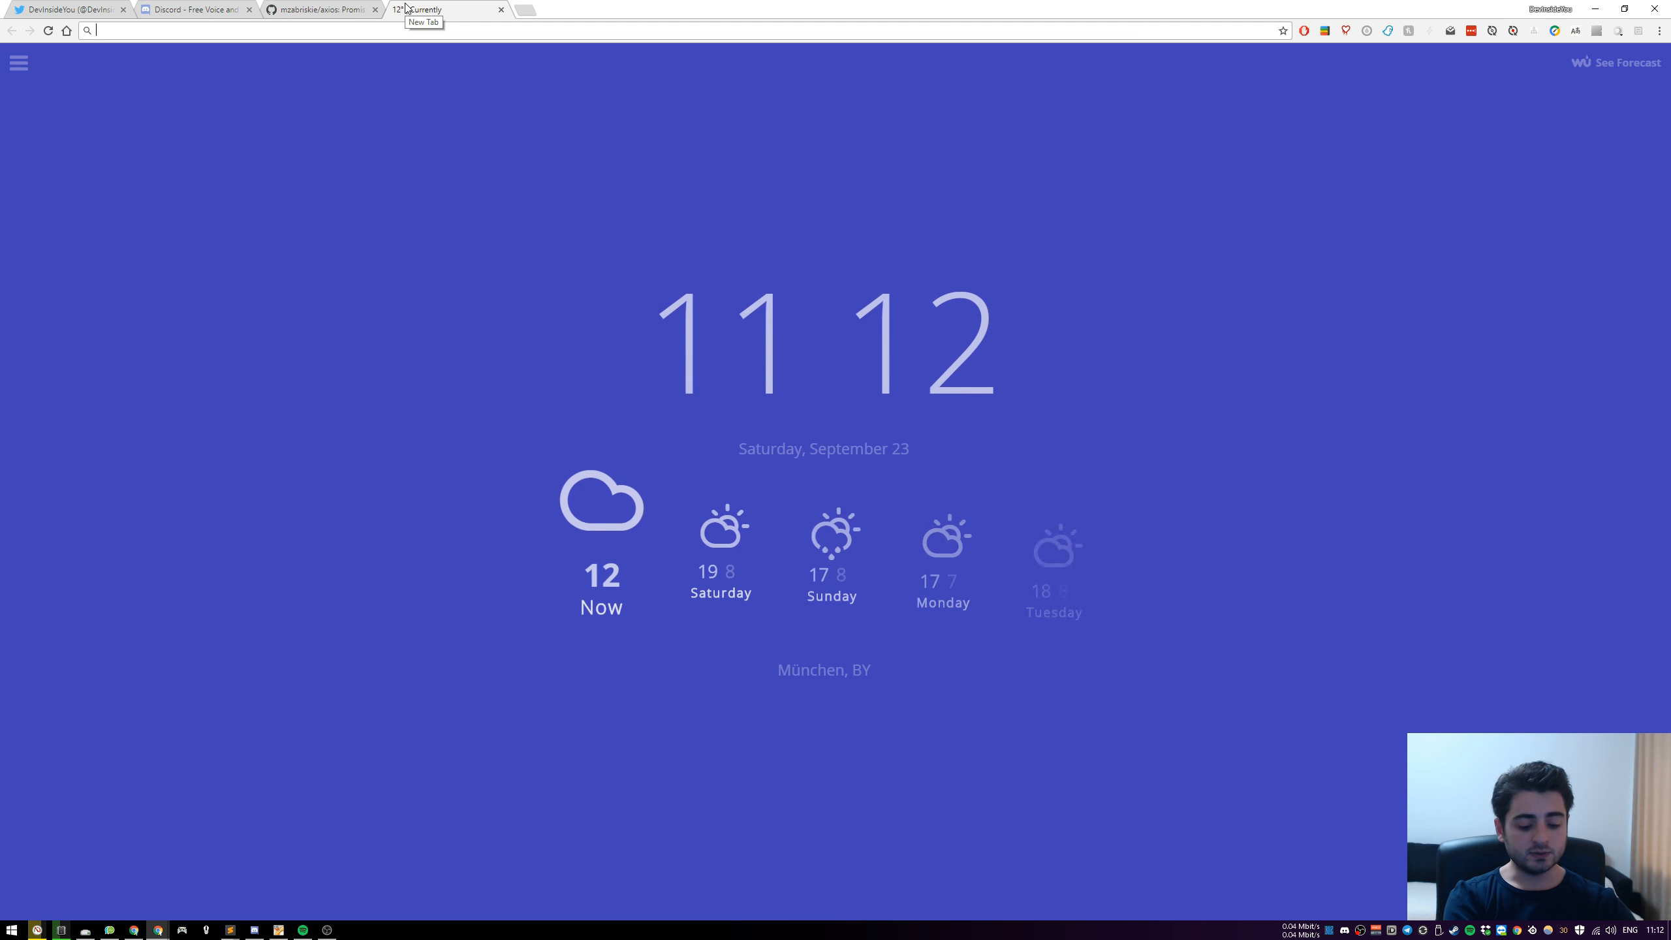
pyautogui.write('discord api')
pyautogui.press('Return')
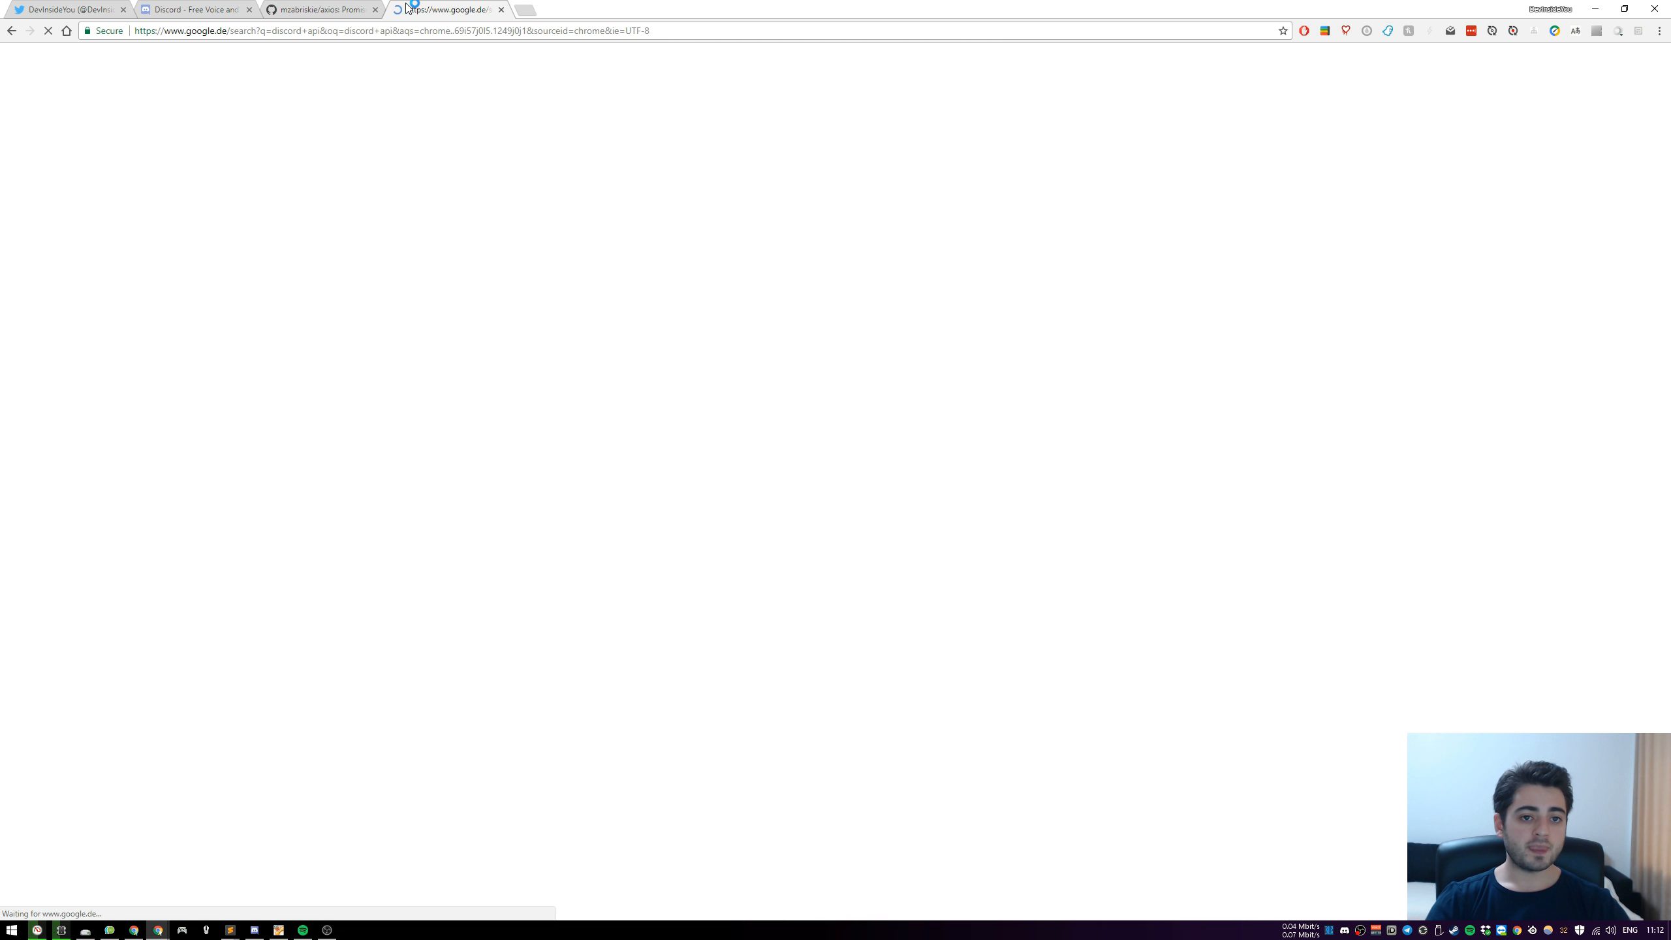
pyautogui.click(150, 164)
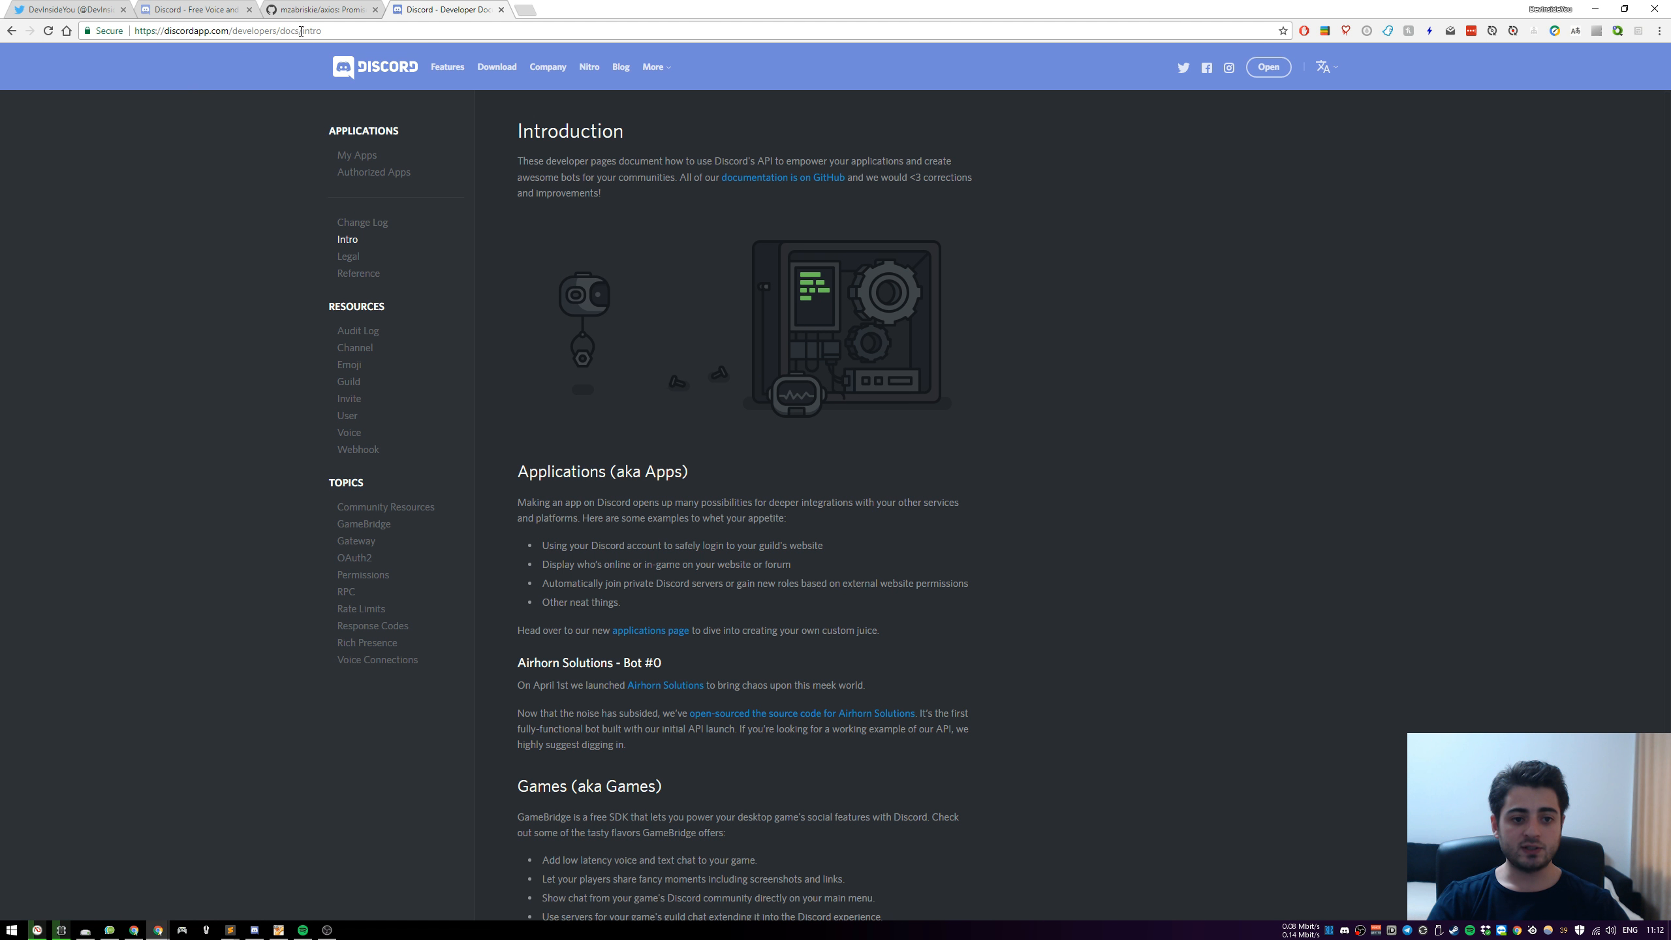
pyautogui.click(358, 450)
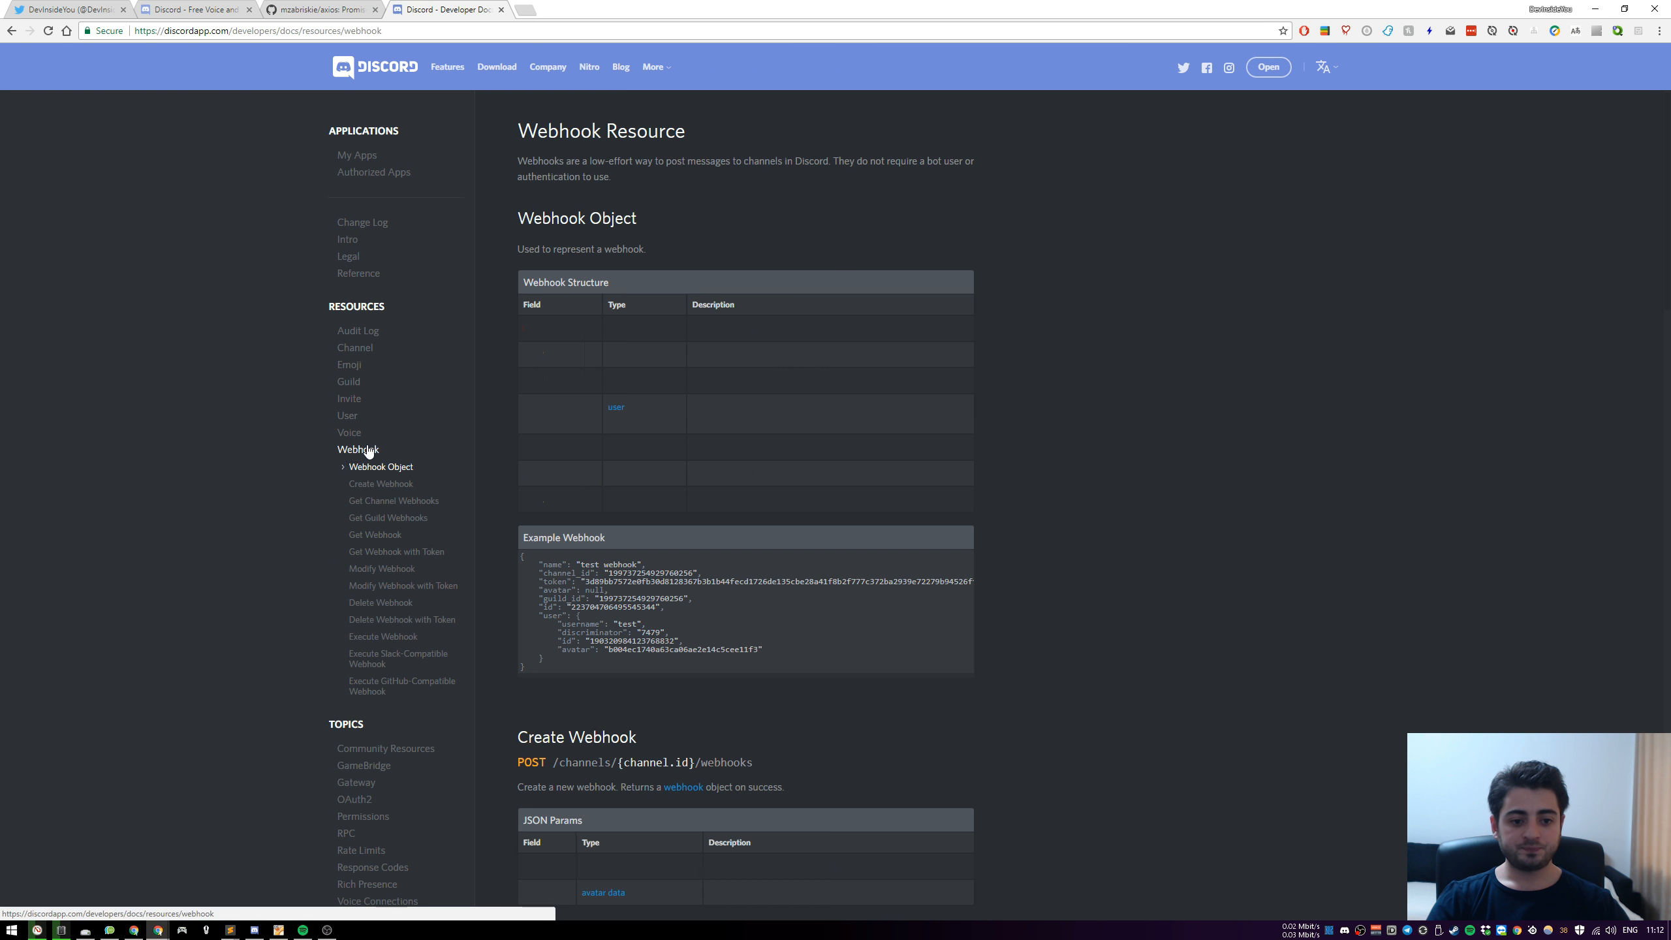
pyautogui.click(399, 637)
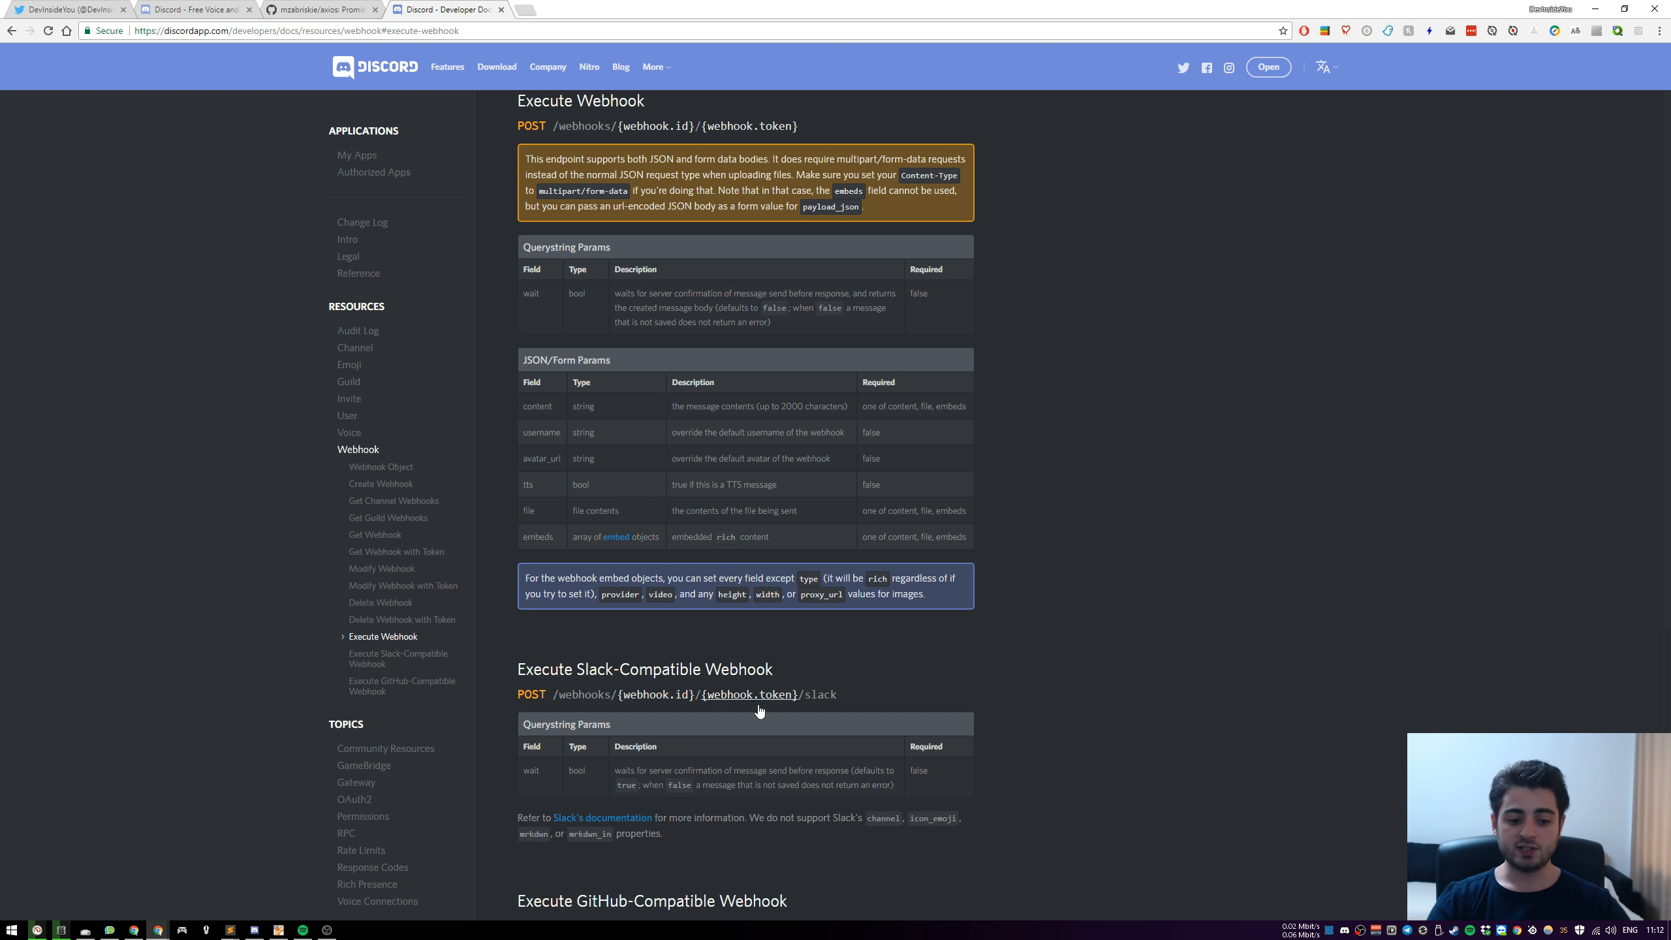
# Return to the virtual machine's terminal and fill in the curl header as "Content-Type: application/json"
pyautogui.click(278, 929)
pyautogui.write('Content-Type')
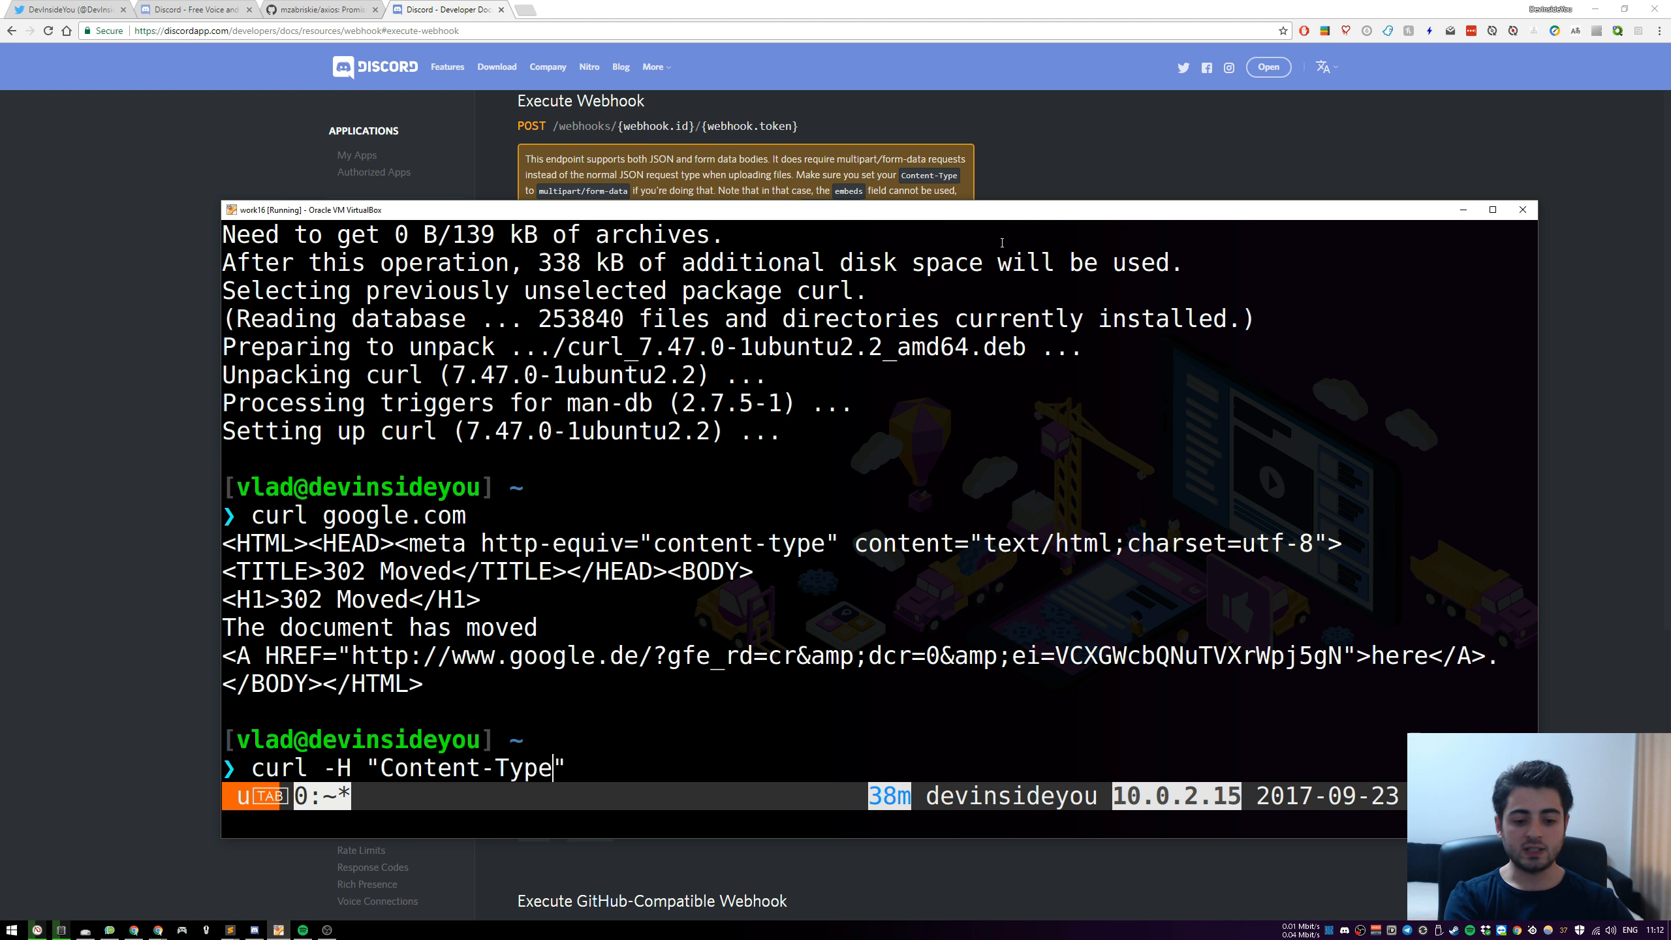
pyautogui.write(': applicati')
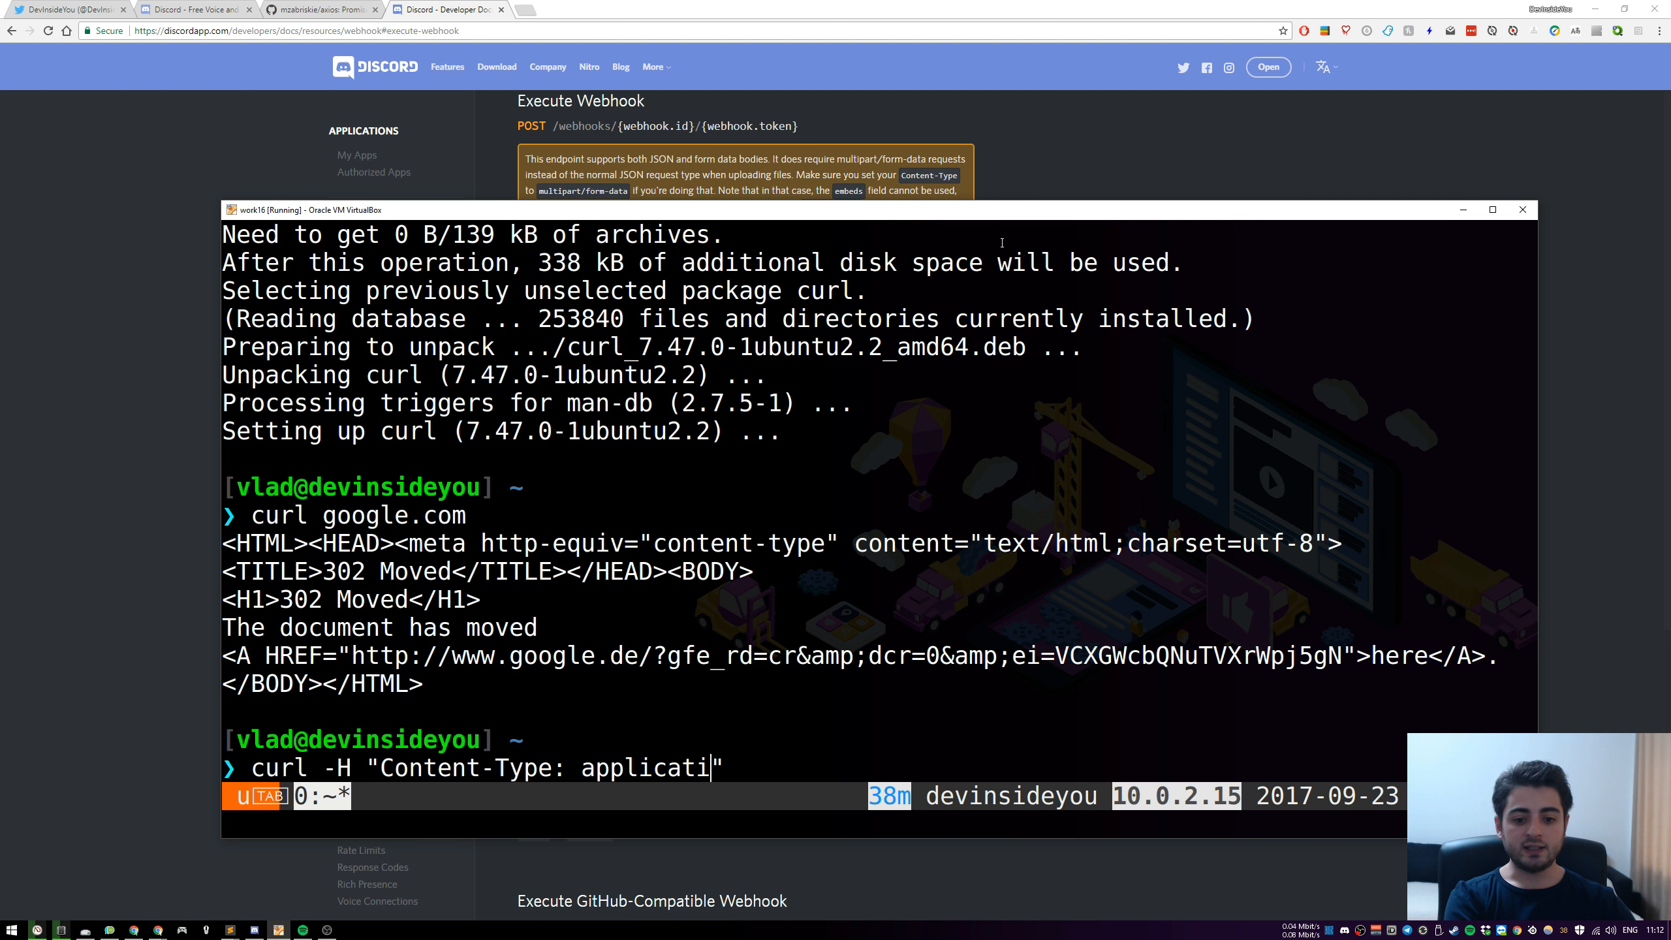
pyautogui.write('on/json')
# Shift the VM window slightly and add the -d option with the single-quoted body '{key:value}' to the curl command
pyautogui.moveTo(987, 209); pyautogui.dragTo(1032, 209)
pyautogui.write('-d')
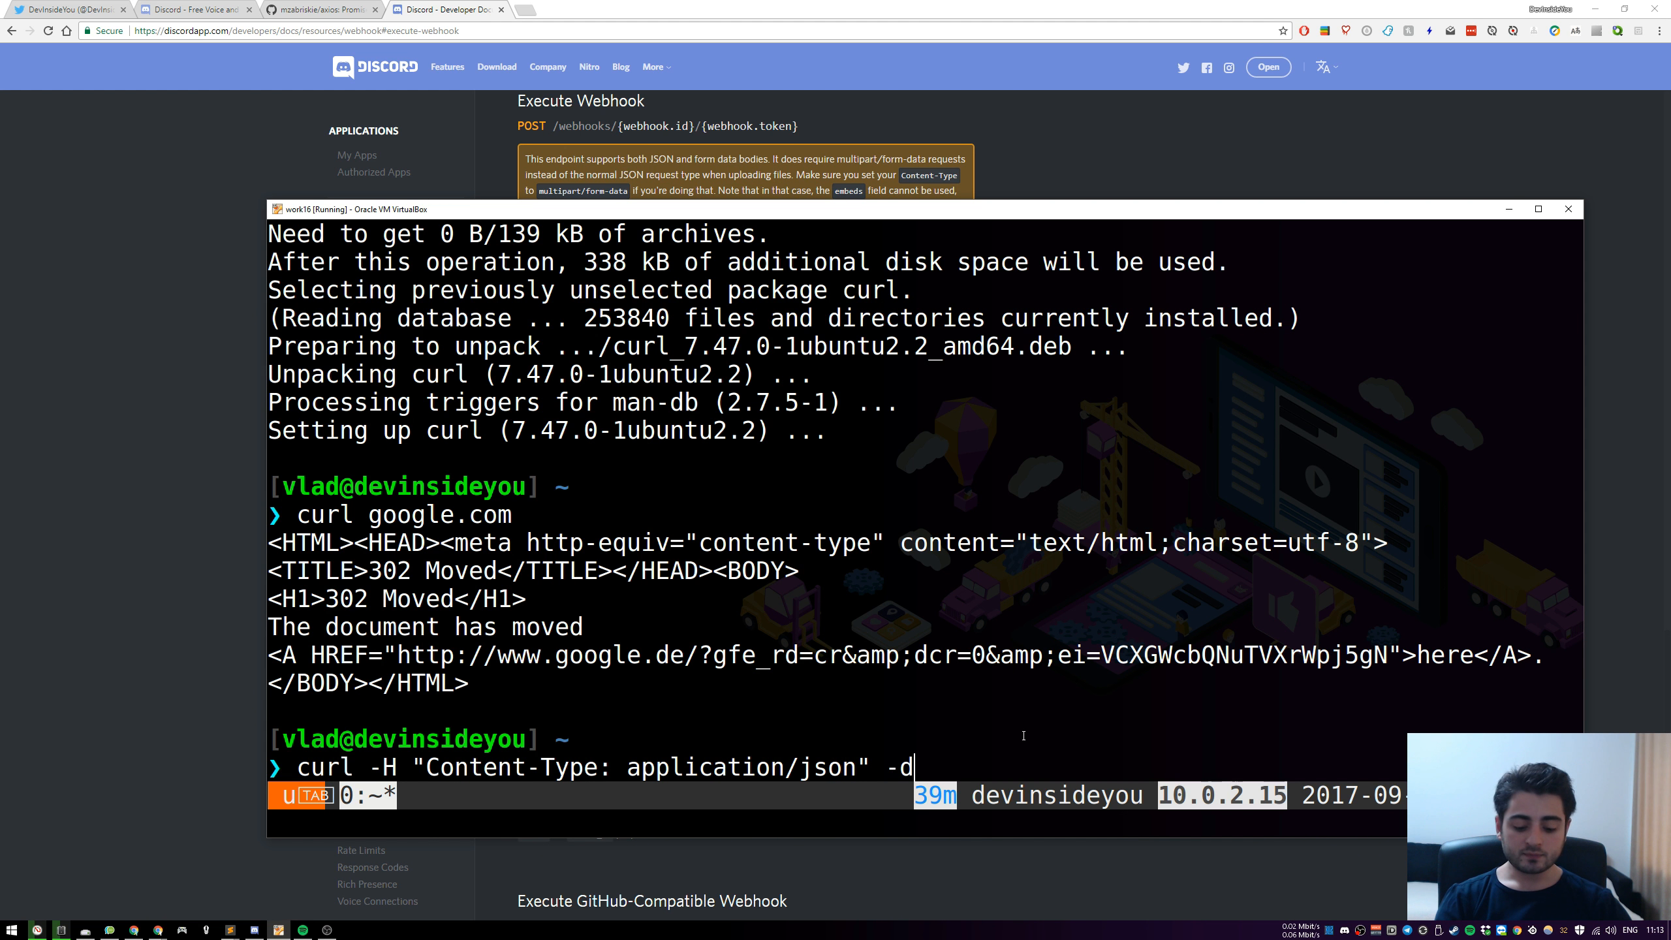
pyautogui.write("''")
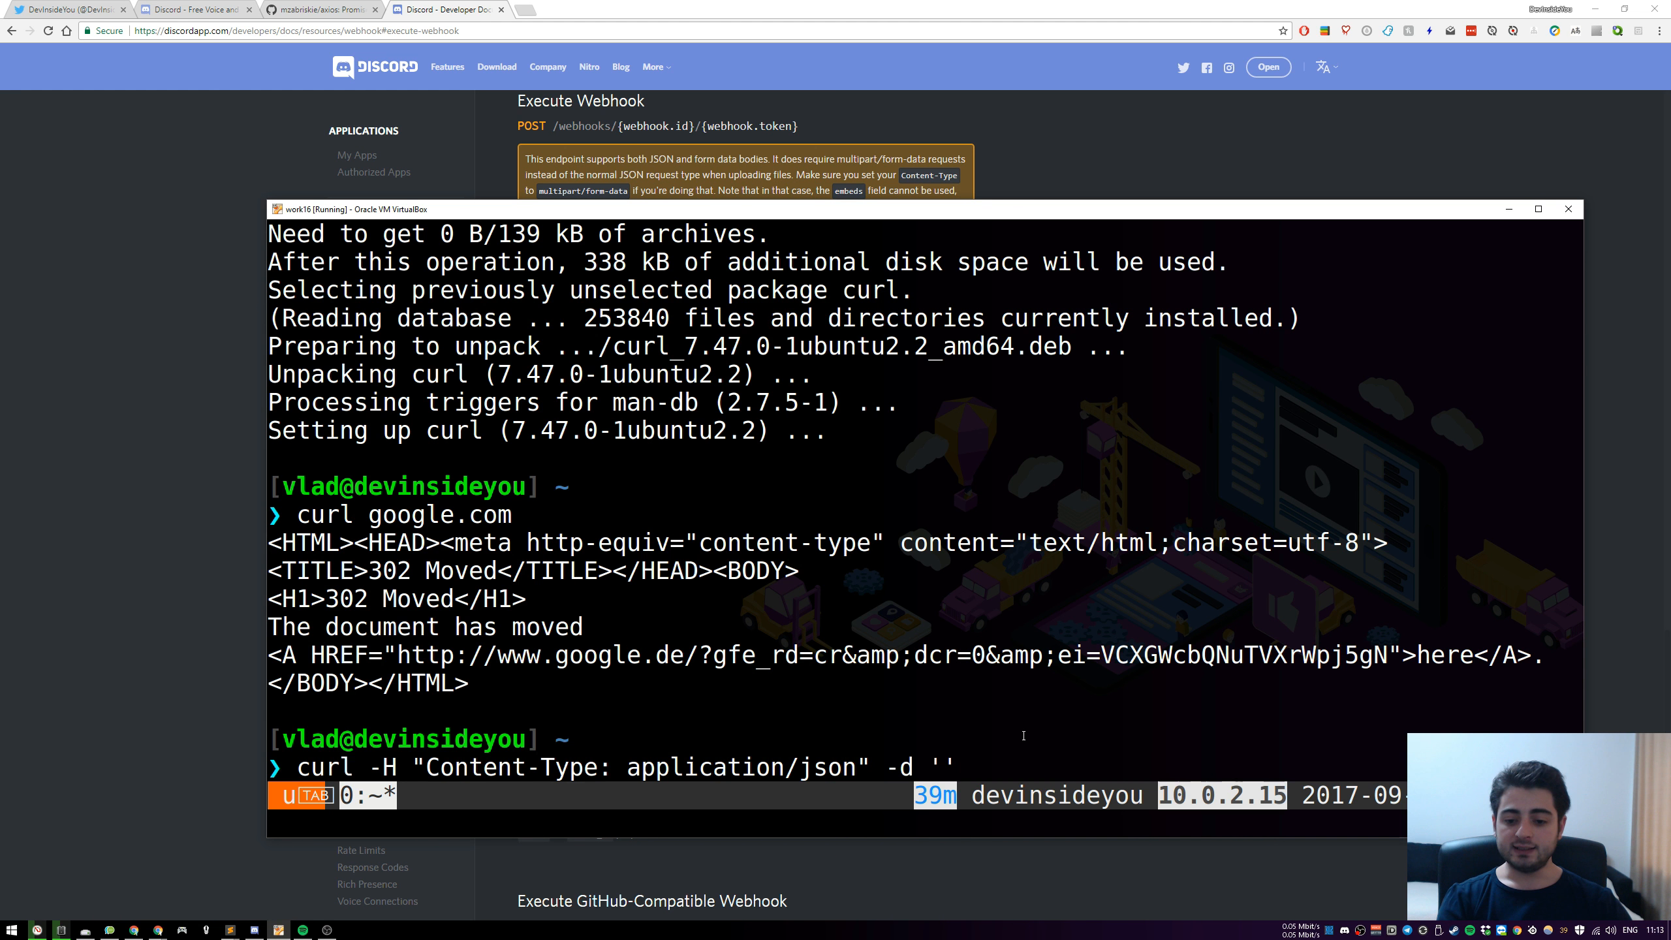
pyautogui.write('{}')
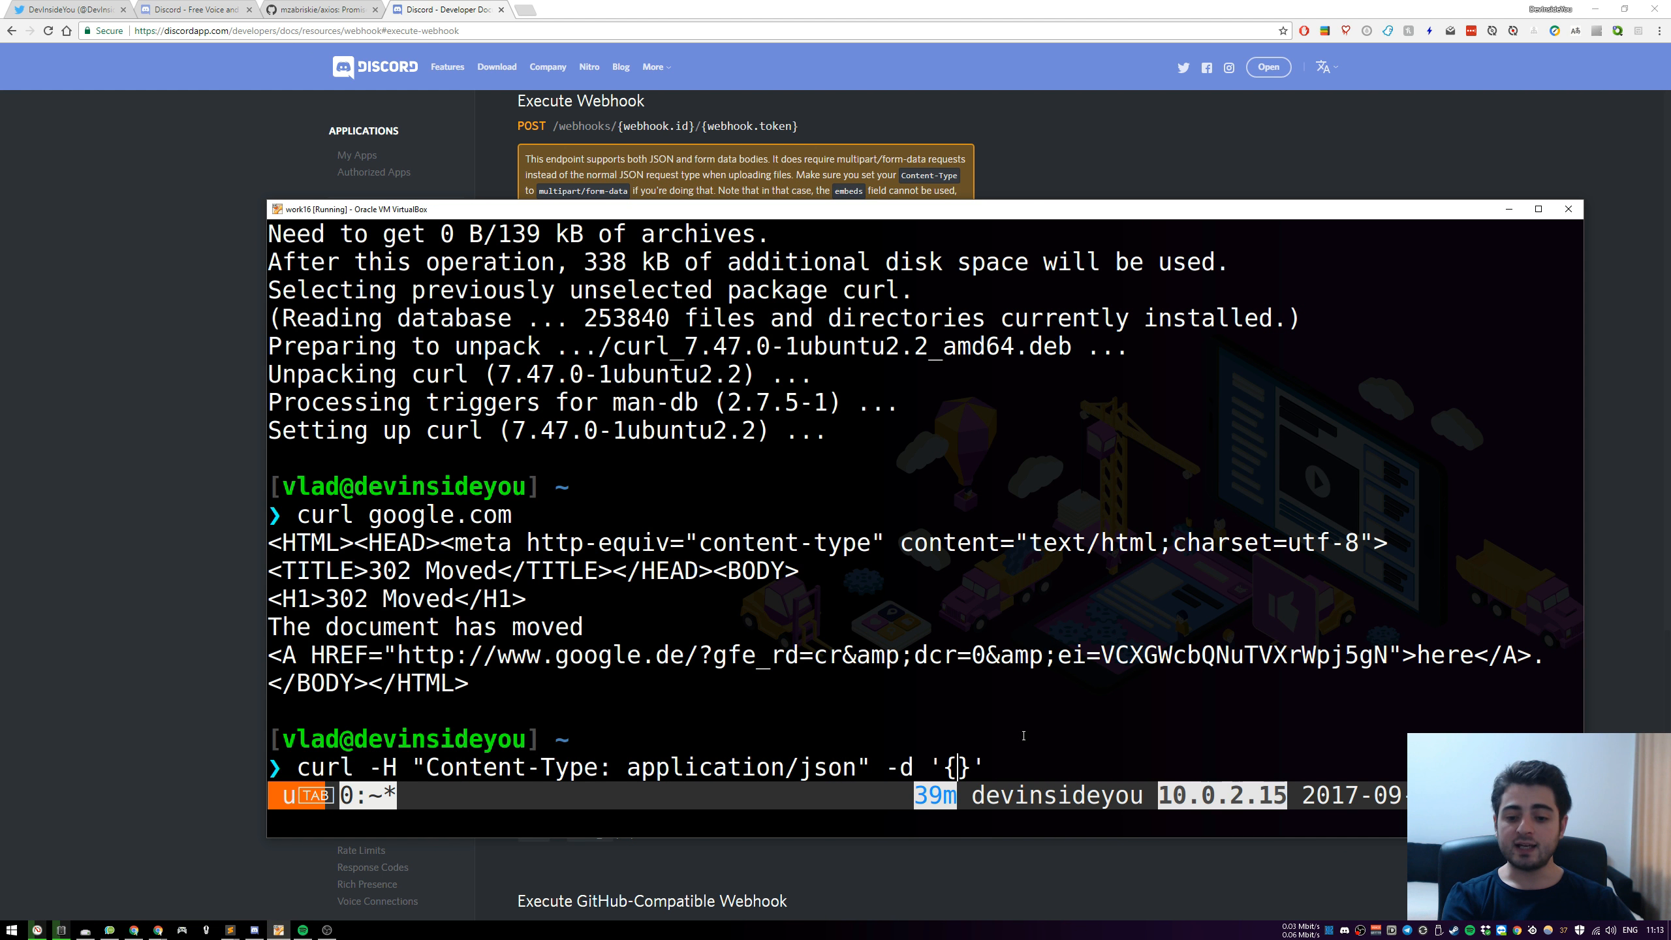
pyautogui.write(':')
pyautogui.write('key:')
pyautogui.press('Right')
pyautogui.write('value')
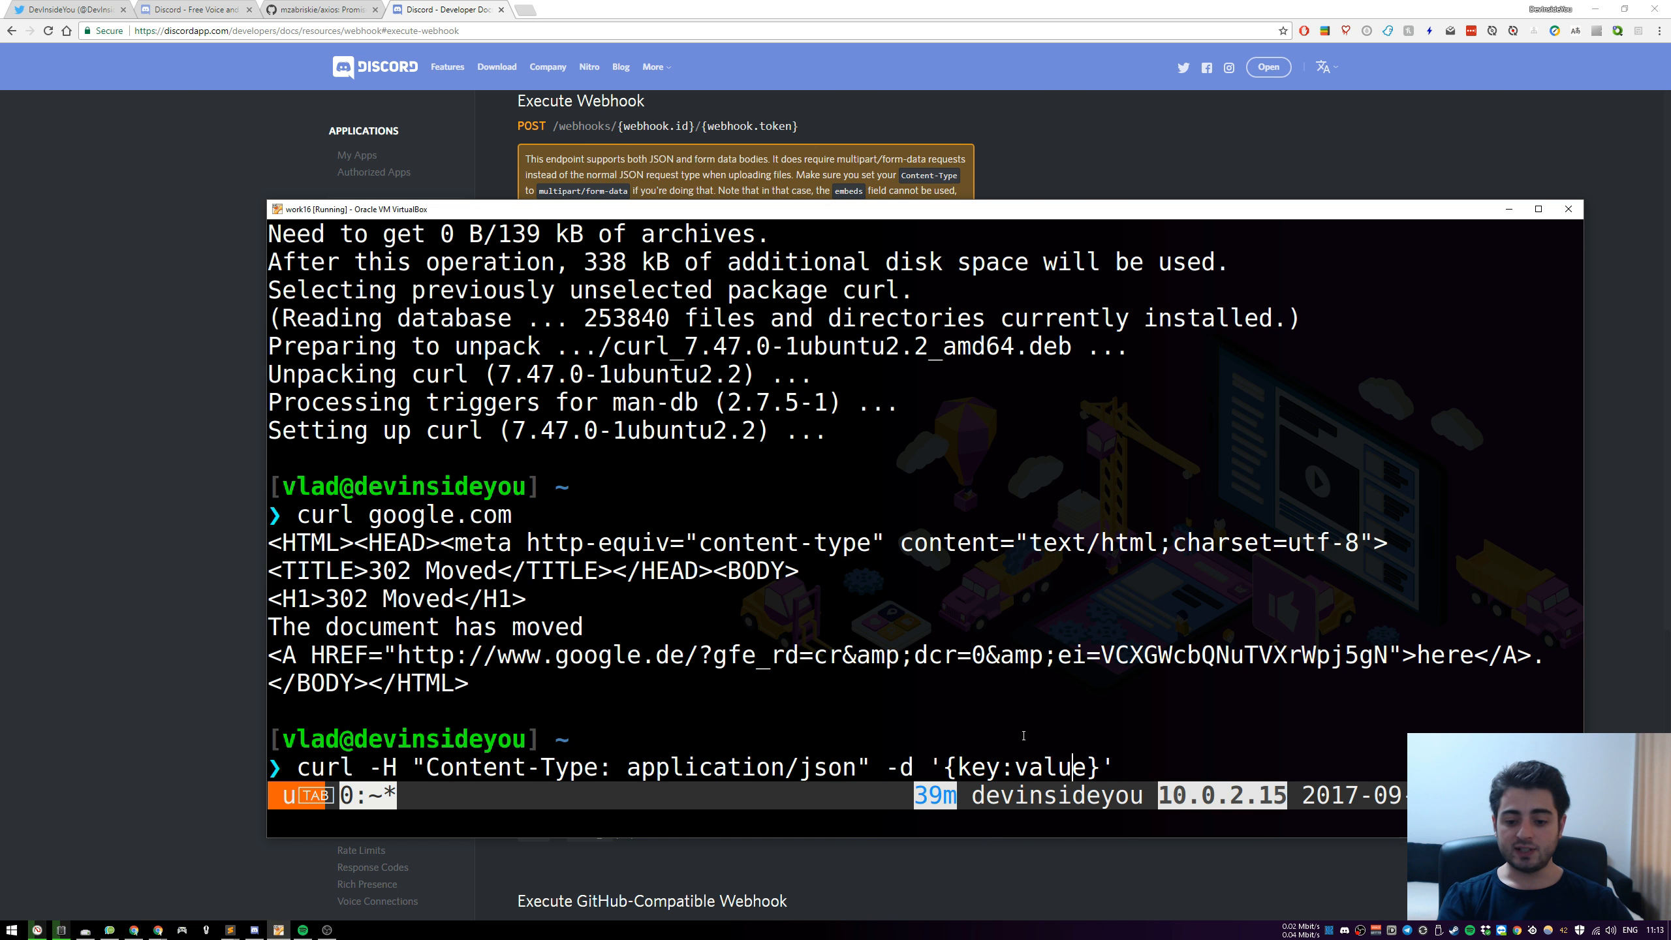
# Wrap both key and value in double quotes so the request body reads '{"key":"value"}'
pyautogui.press('Left')
pyautogui.press('Left')
pyautogui.press('Left')
pyautogui.press('Left')
pyautogui.press('Left')
pyautogui.press('Left')
pyautogui.press('Left')
pyautogui.press('Left')
pyautogui.write('"')
pyautogui.press('Right')
pyautogui.press('Right')
pyautogui.press('Right')
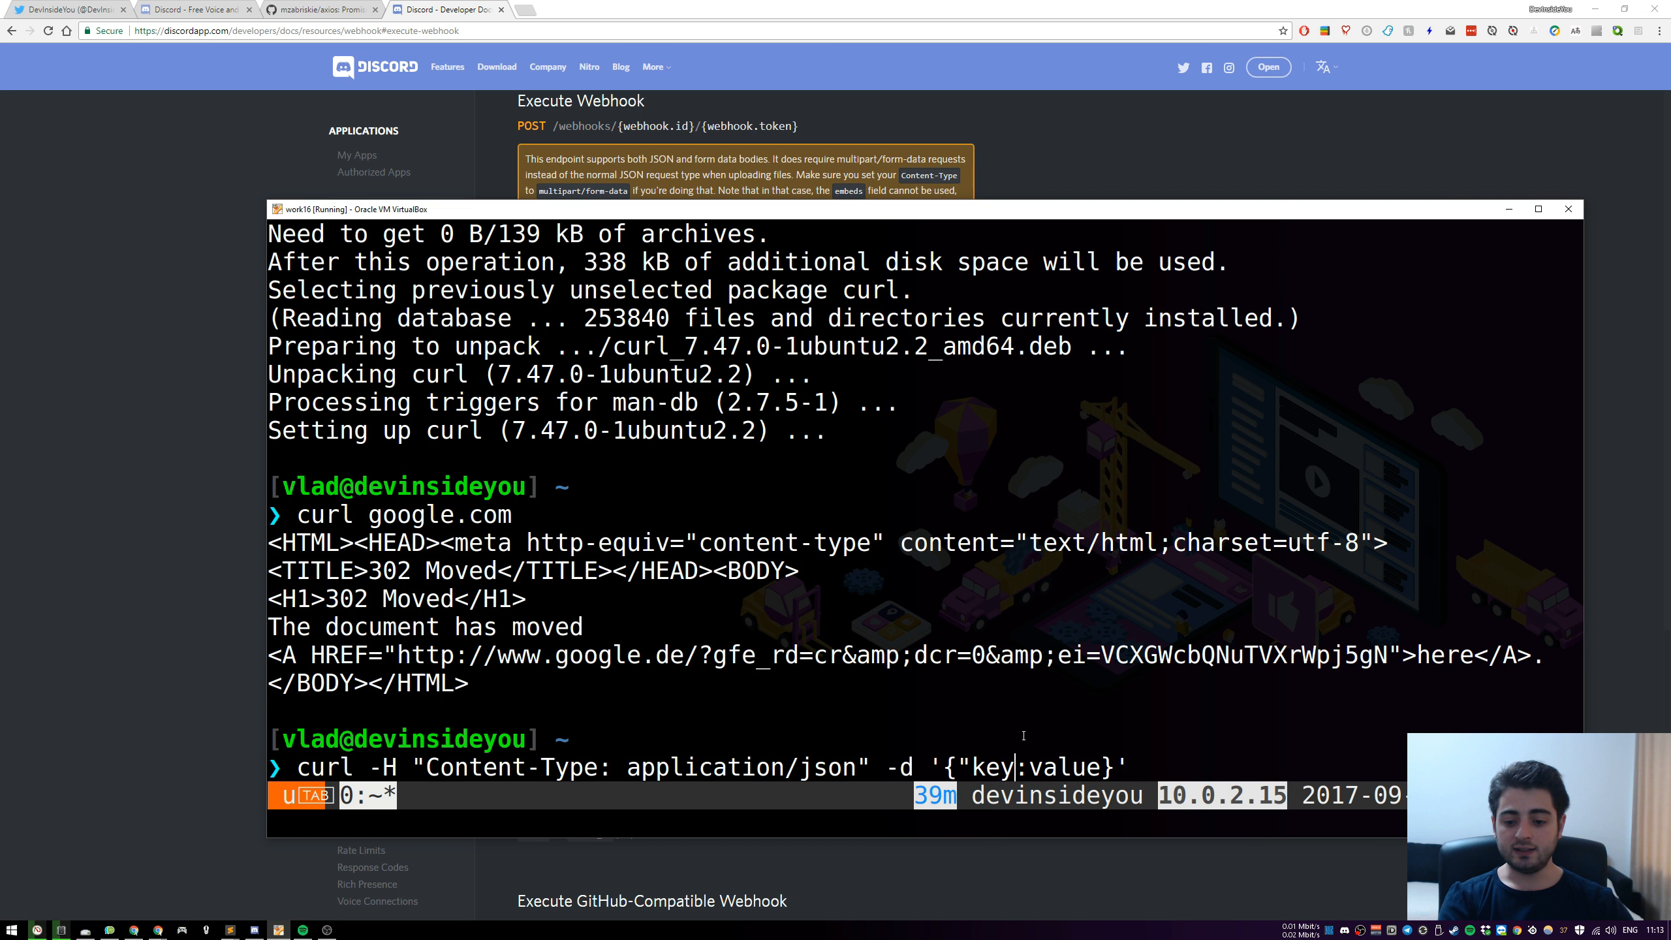
pyautogui.write('"')
pyautogui.press('Right')
pyautogui.write('"')
pyautogui.press('Right')
pyautogui.press('Right')
pyautogui.press('Right')
pyautogui.press('Right')
pyautogui.press('Right')
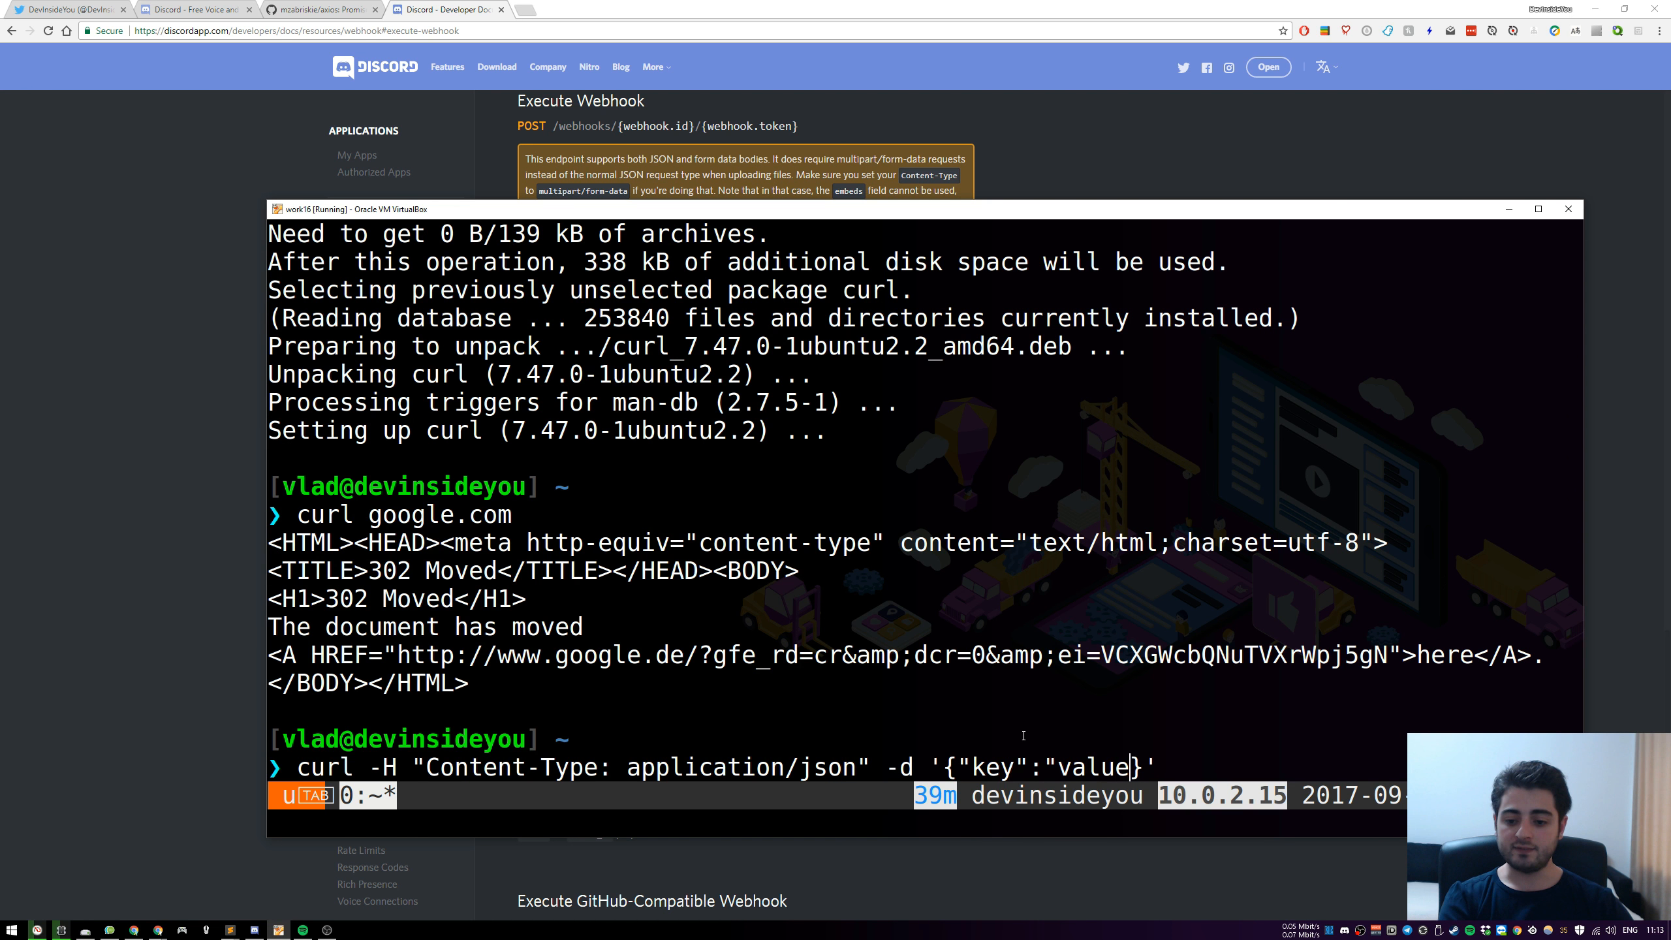
pyautogui.write('"')
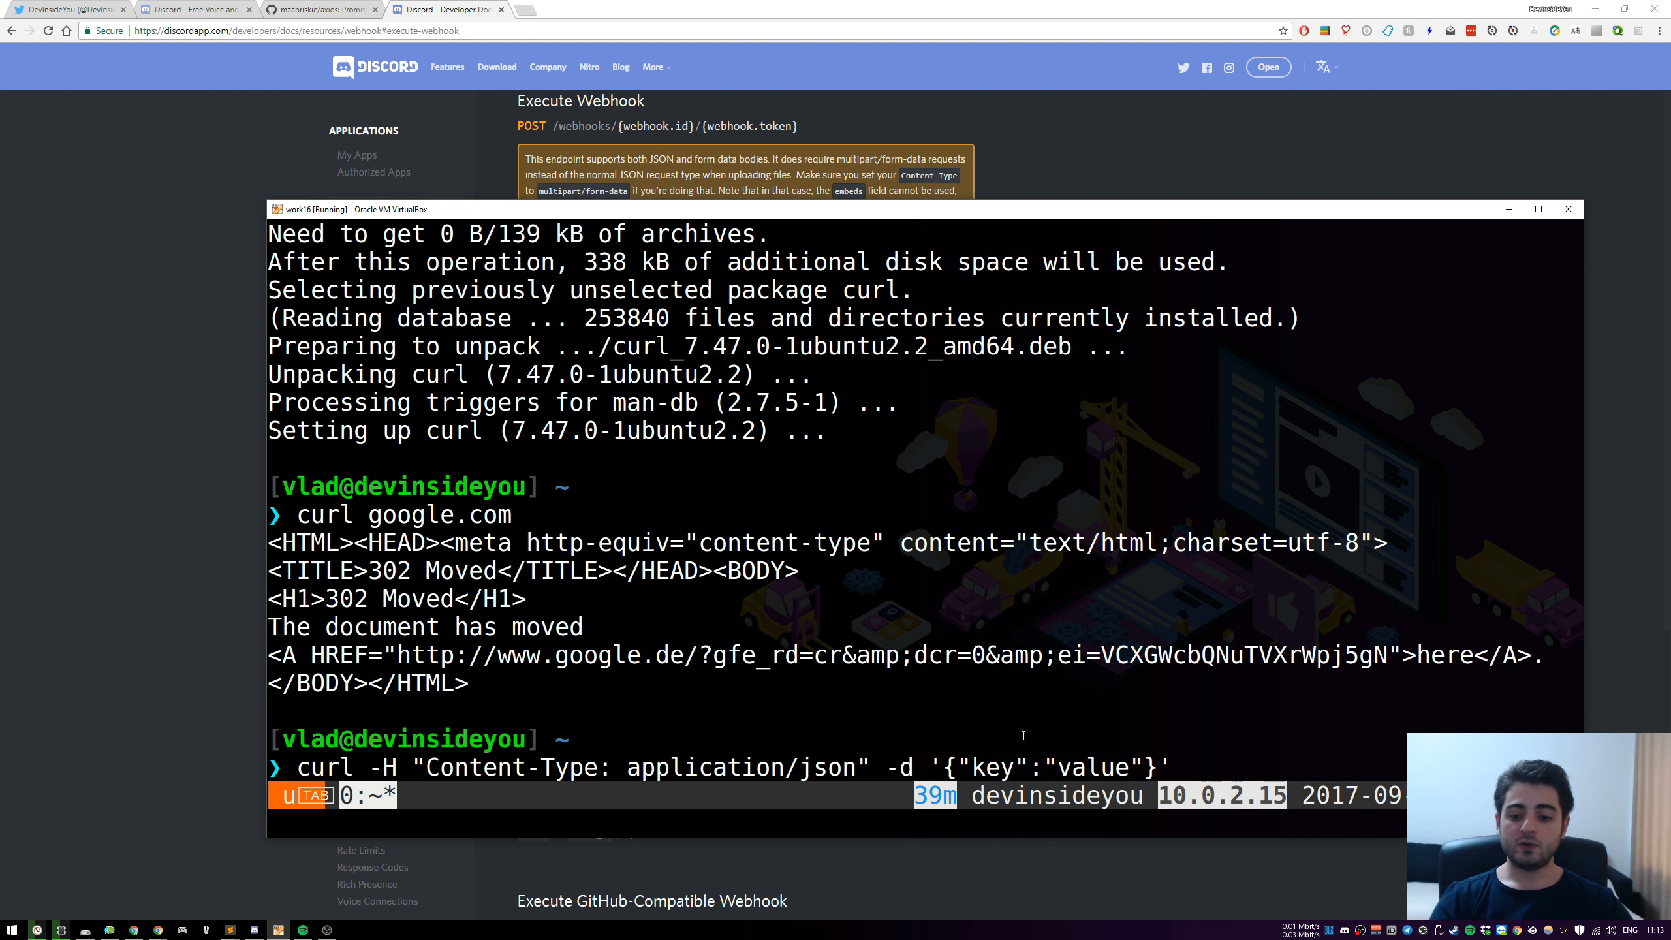
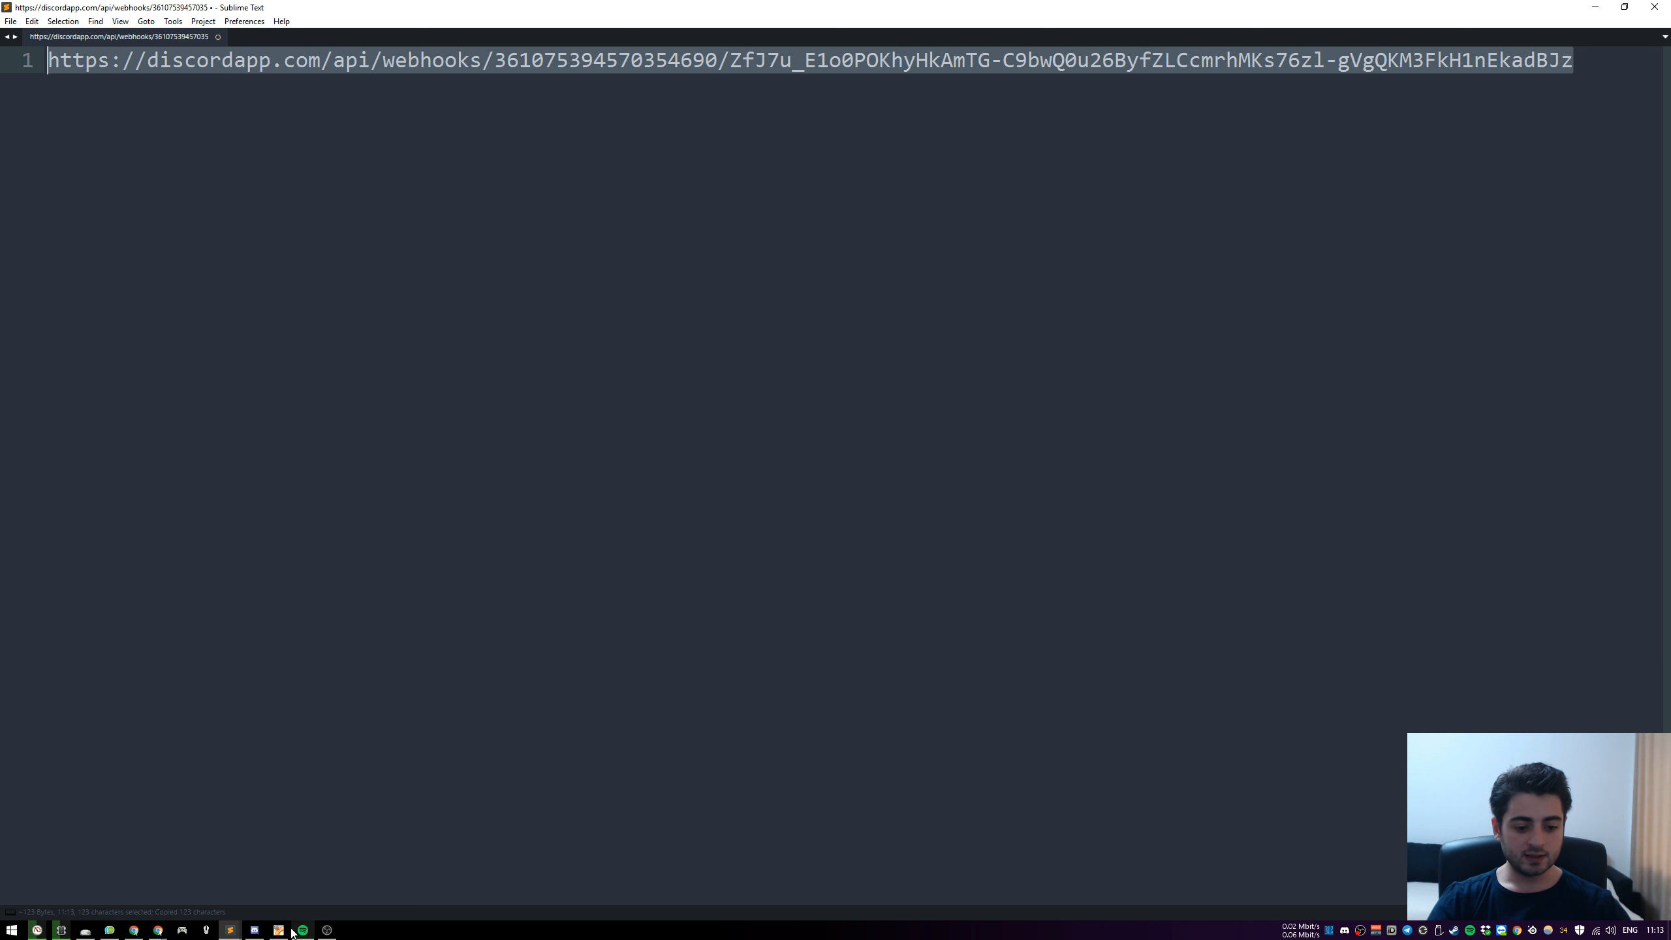
# Return to the virtual machine's terminal and append the copied Discord webhook URL, including its token, after the curl command's JSON body
pyautogui.click(278, 930)
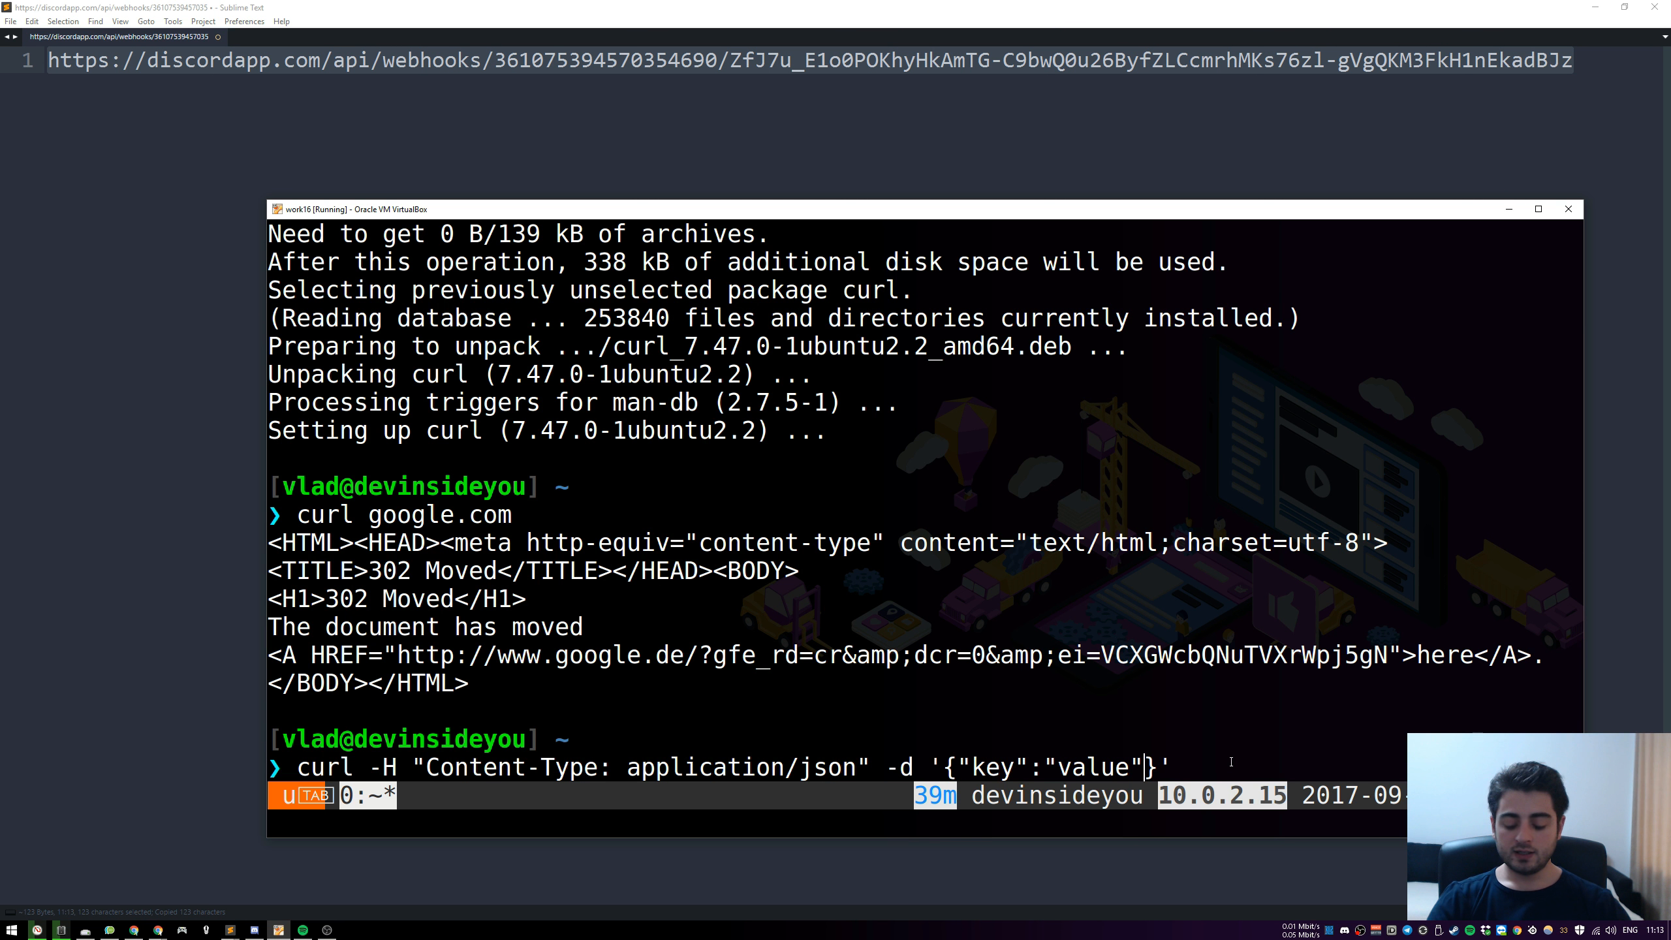
pyautogui.press('Right')
pyautogui.press('Right')
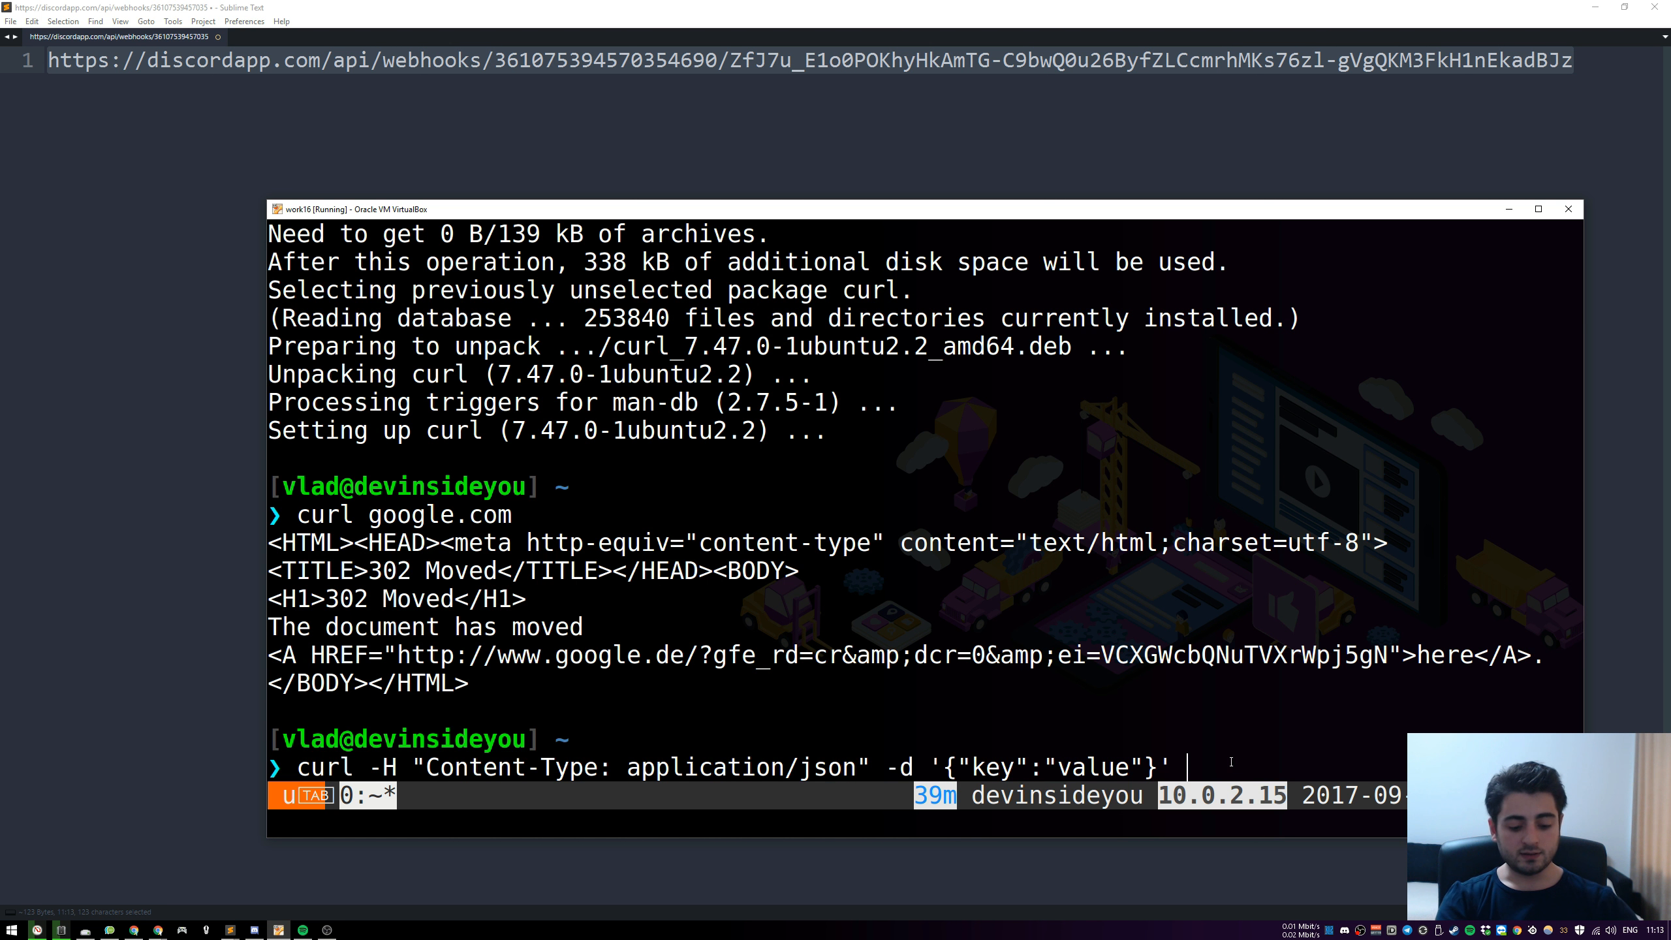
pyautogui.hotkey('ctrl', 'shift', 'v')
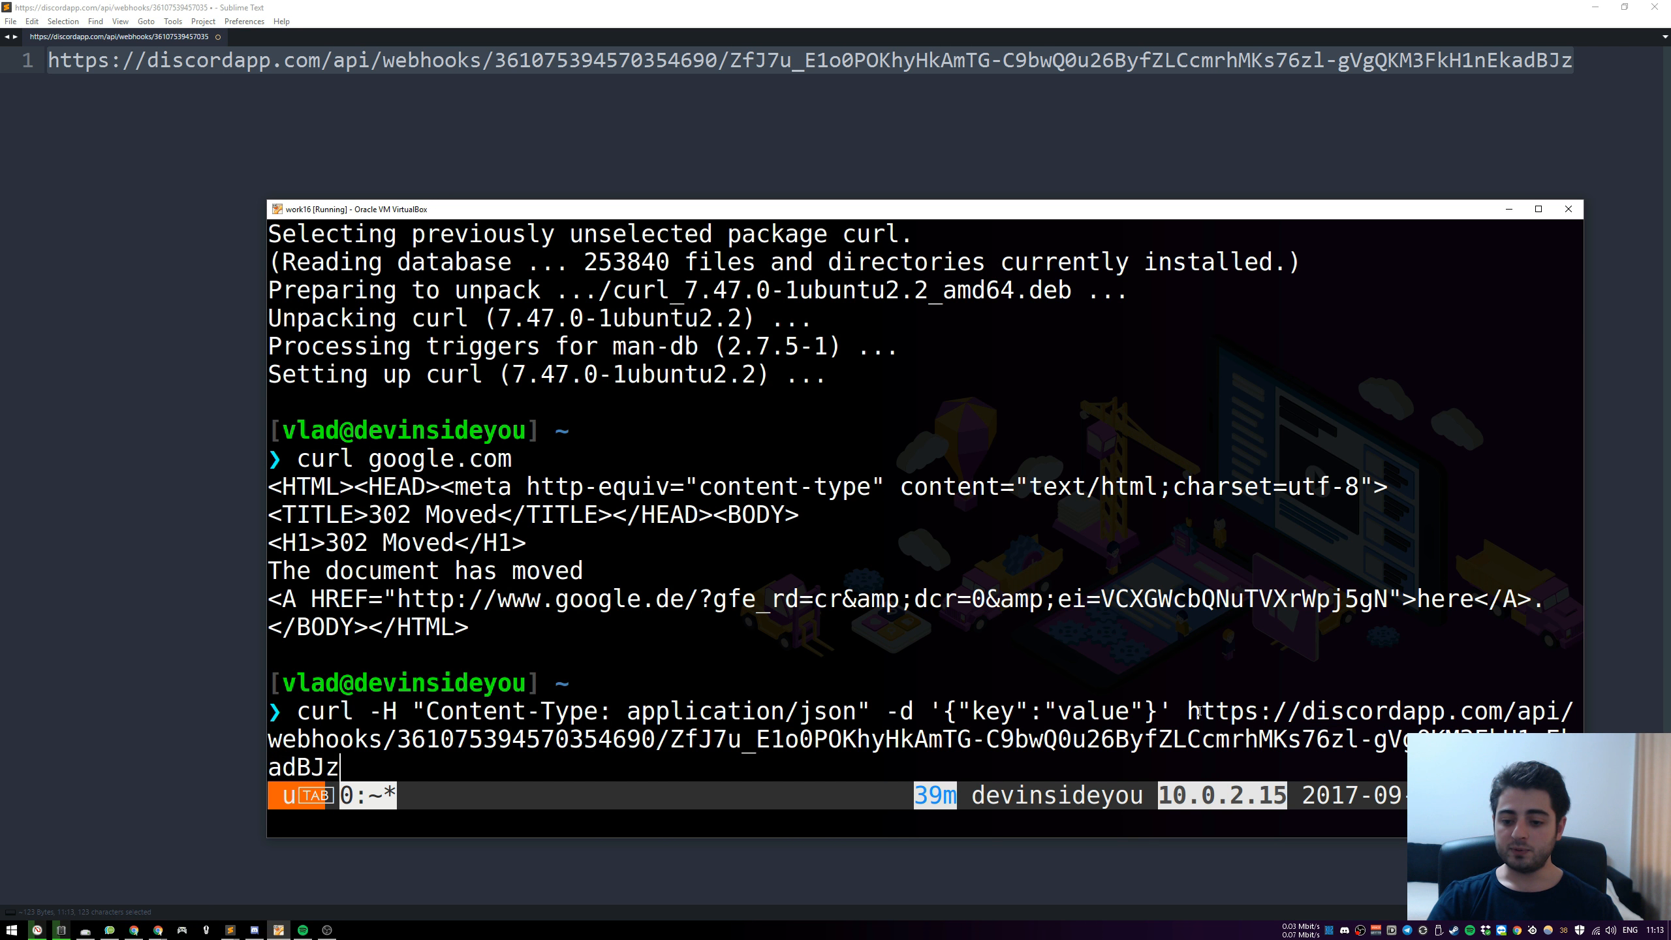
# Bring Discord's announcements channel up behind the terminal and run the curl request with the "key":"value" body twice
pyautogui.click(254, 929)
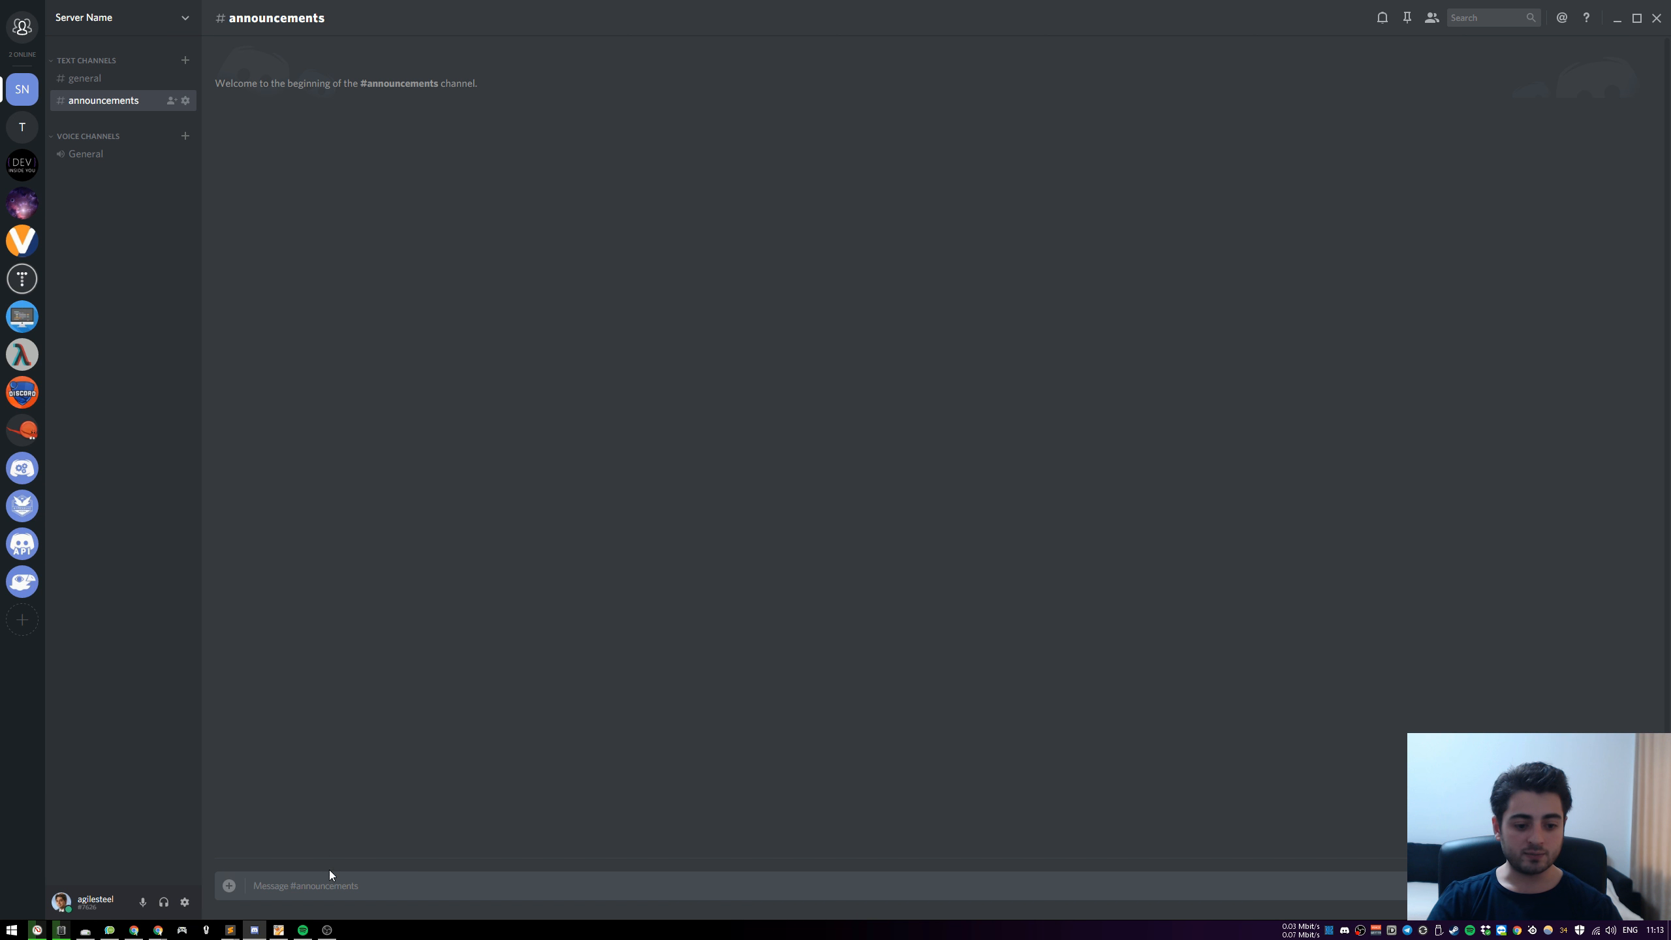
pyautogui.click(278, 930)
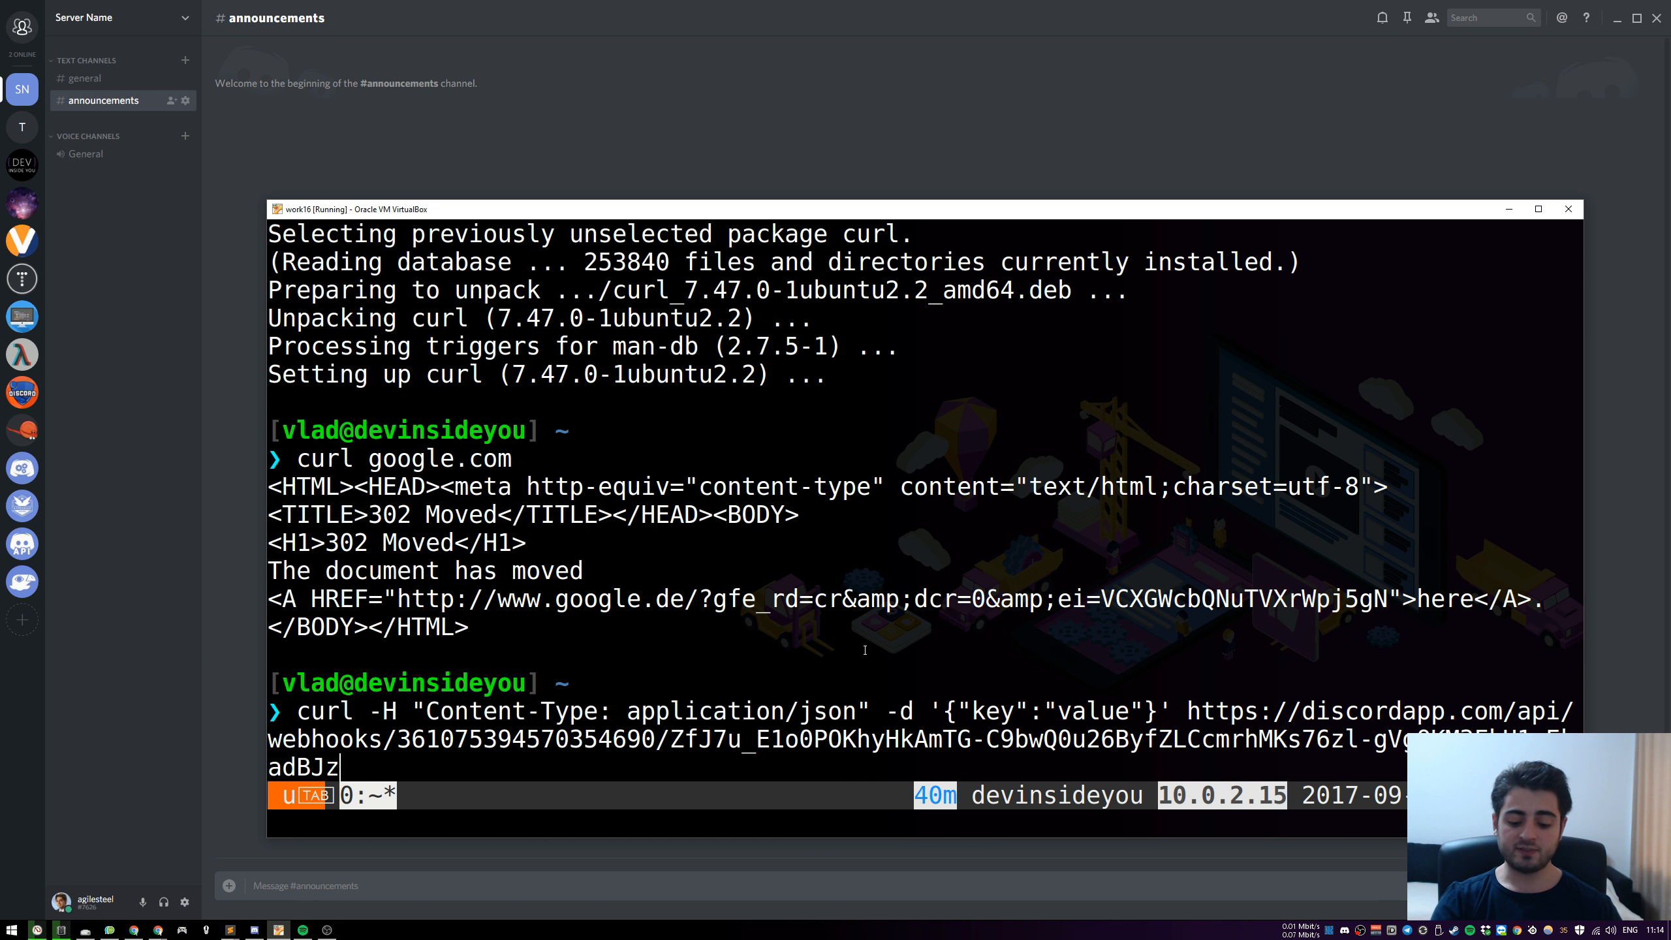
pyautogui.press('Return')
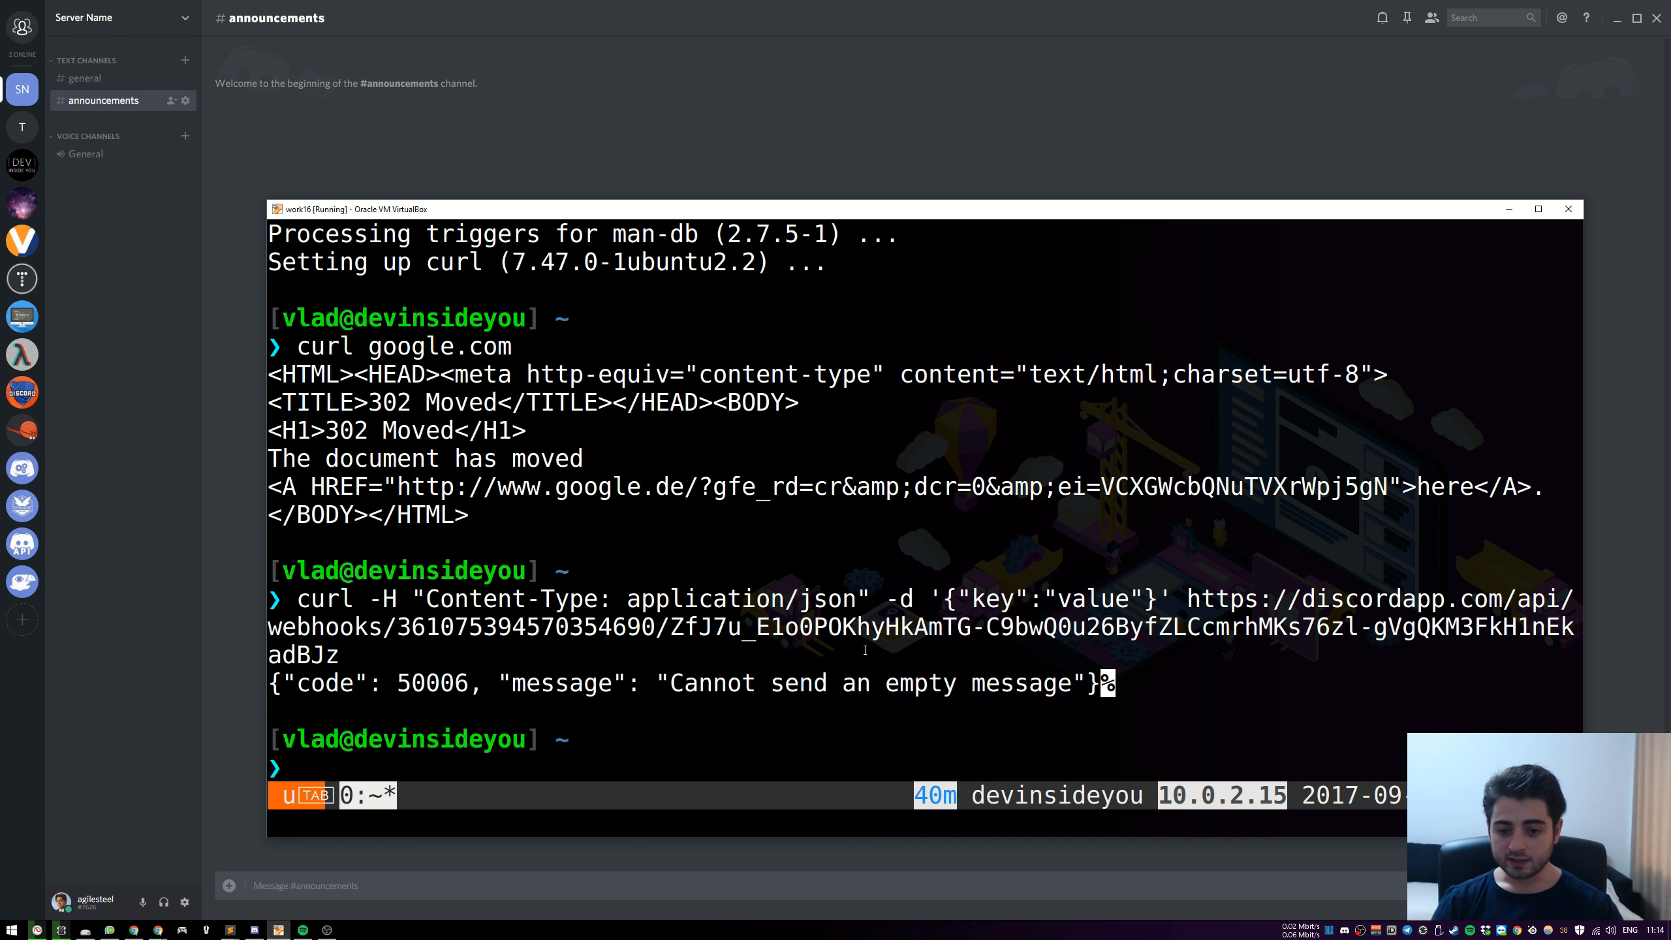
pyautogui.press('Up')
pyautogui.press('Return')
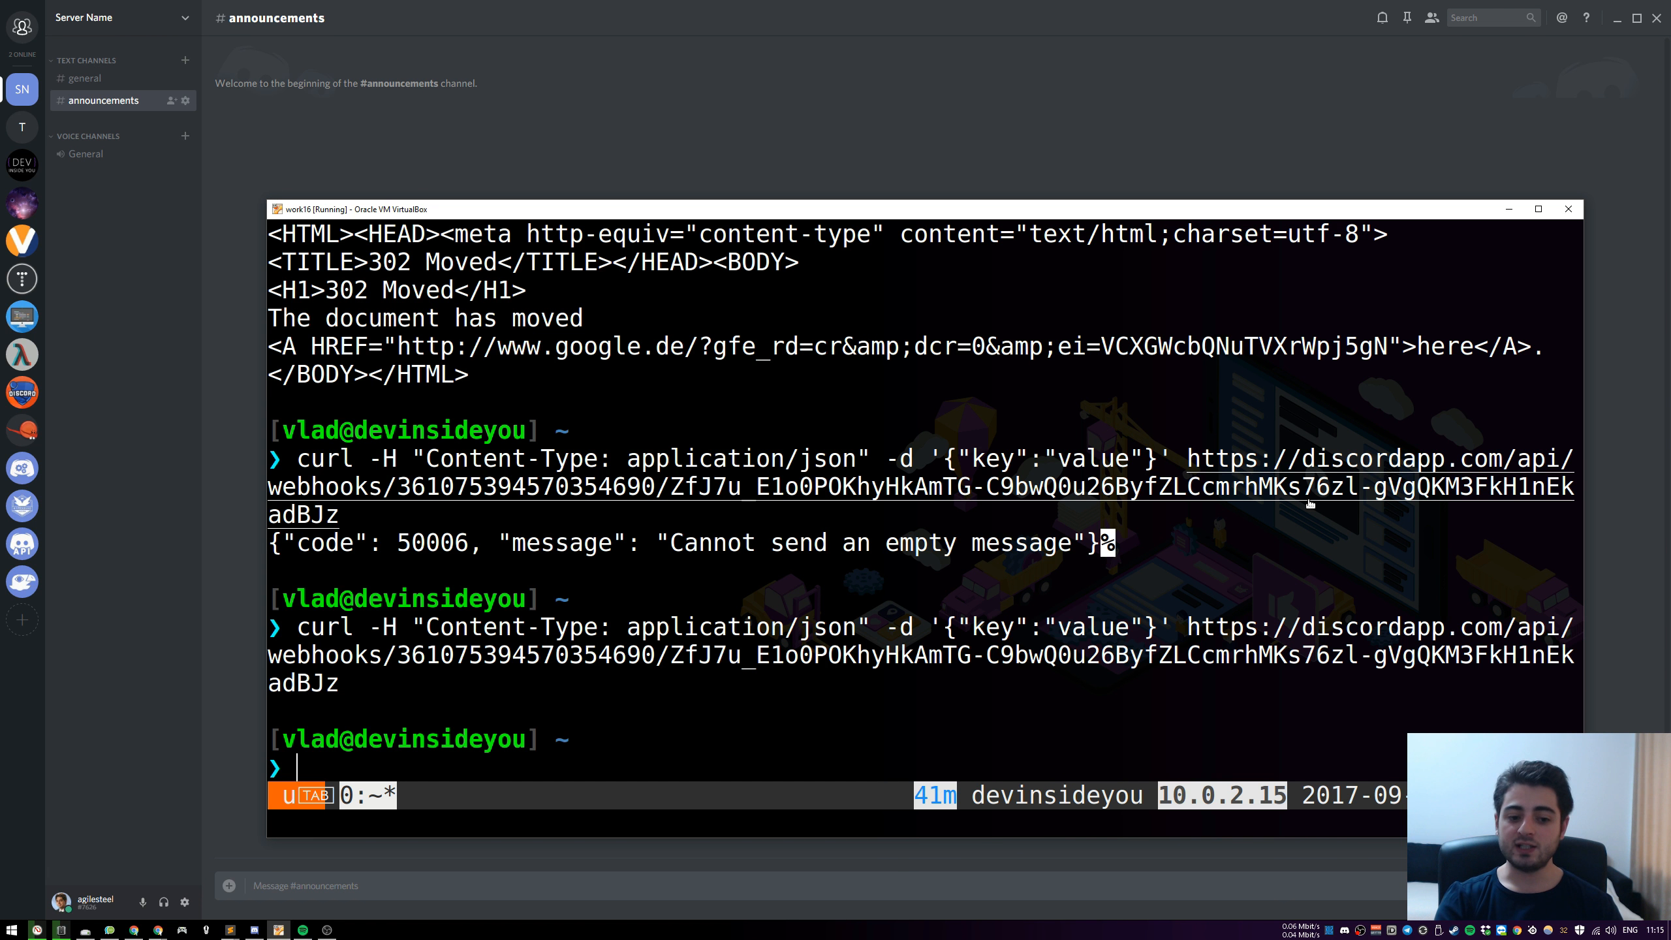
# Recall the curl command and replace the JSON key name with "content", leaving "value" as its value
pyautogui.press('Up')
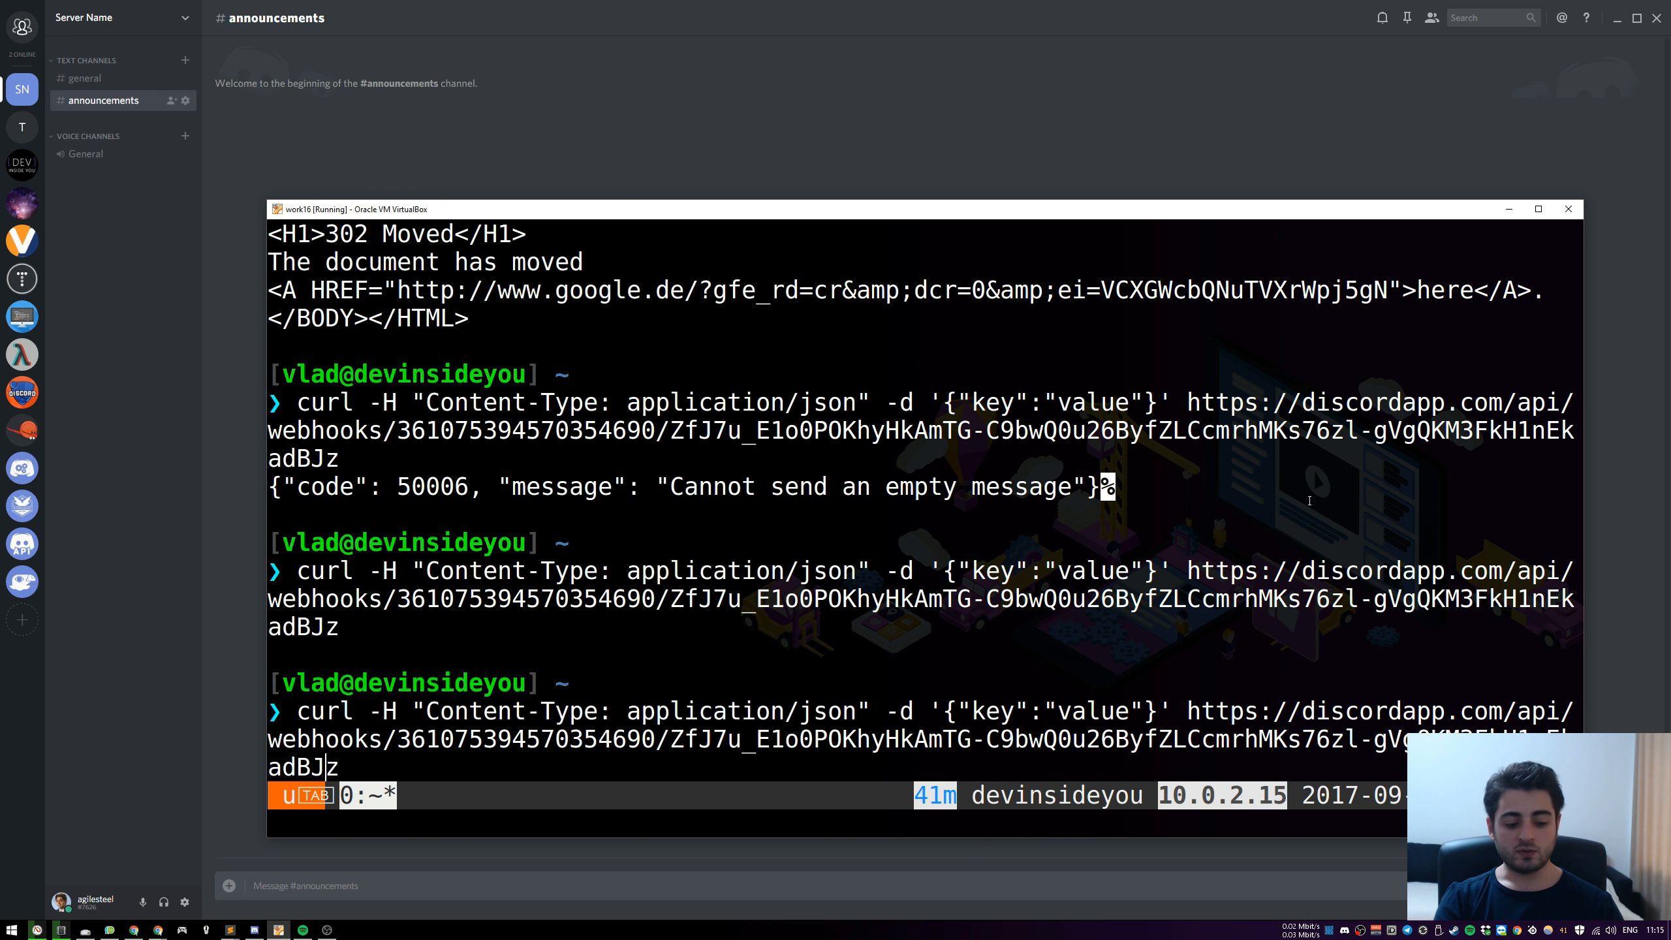
pyautogui.hotkey('ctrl', 'Left')
pyautogui.hotkey('ctrl', 'Left')
pyautogui.hotkey('ctrl', 'Left')
pyautogui.hotkey('ctrl', 'Left')
pyautogui.hotkey('ctrl', 'Left')
pyautogui.hotkey('ctrl', 'Left')
pyautogui.hotkey('ctrl', 'Left')
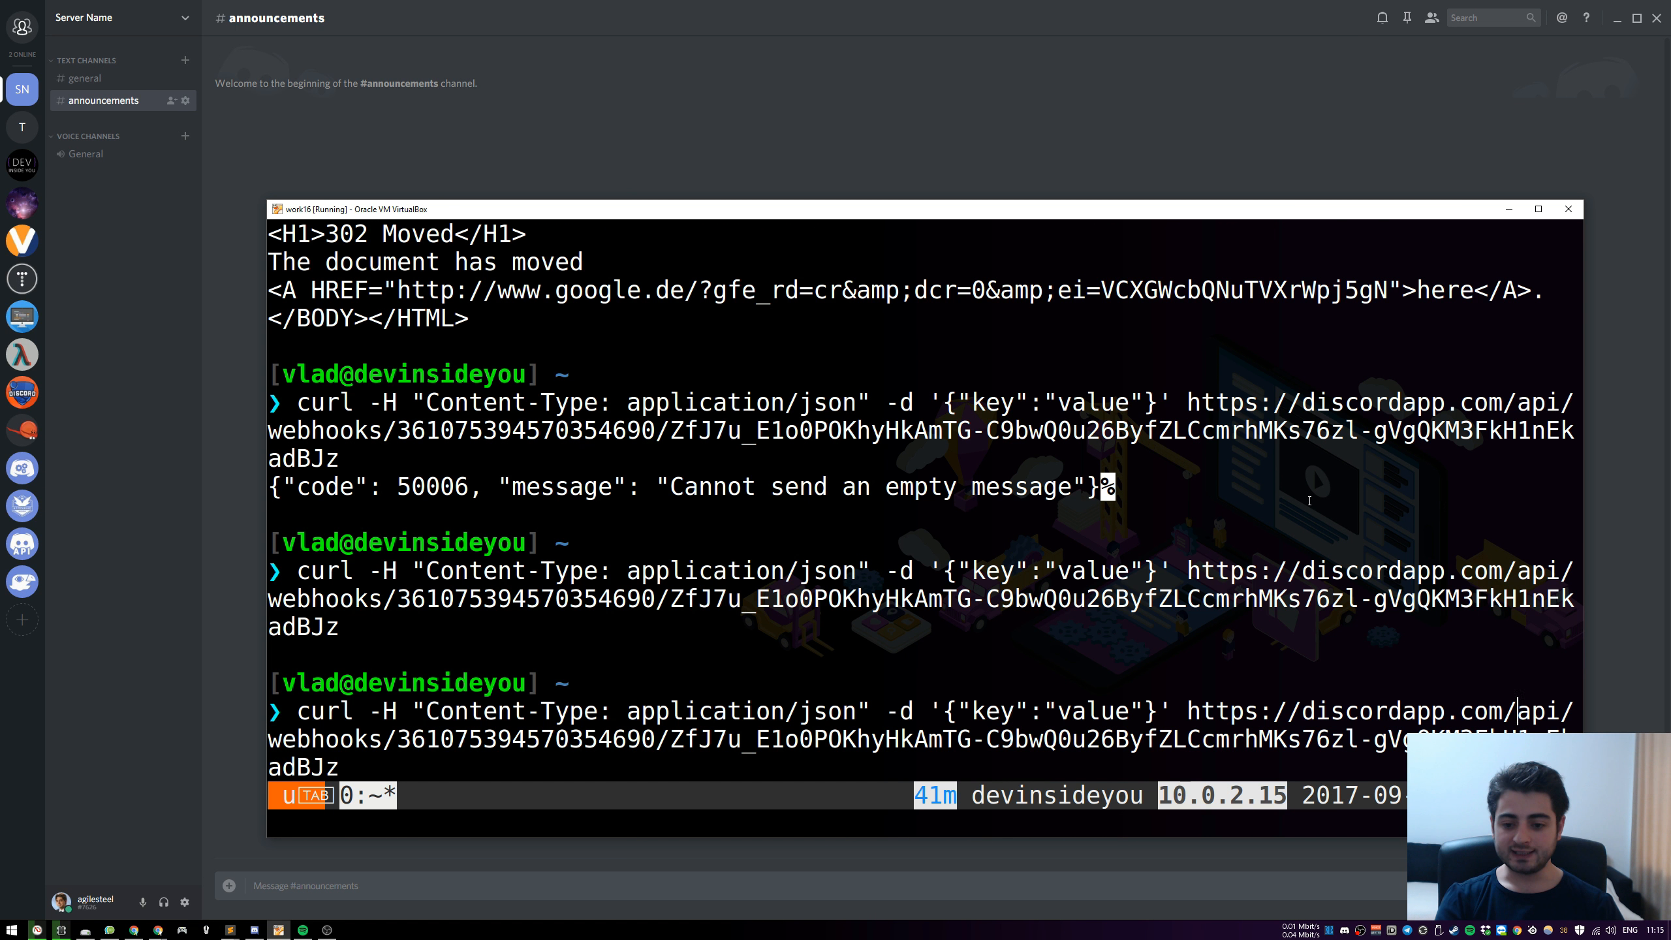
pyautogui.press('Delete')
pyautogui.press('Delete')
pyautogui.press('Delete')
pyautogui.write('content')
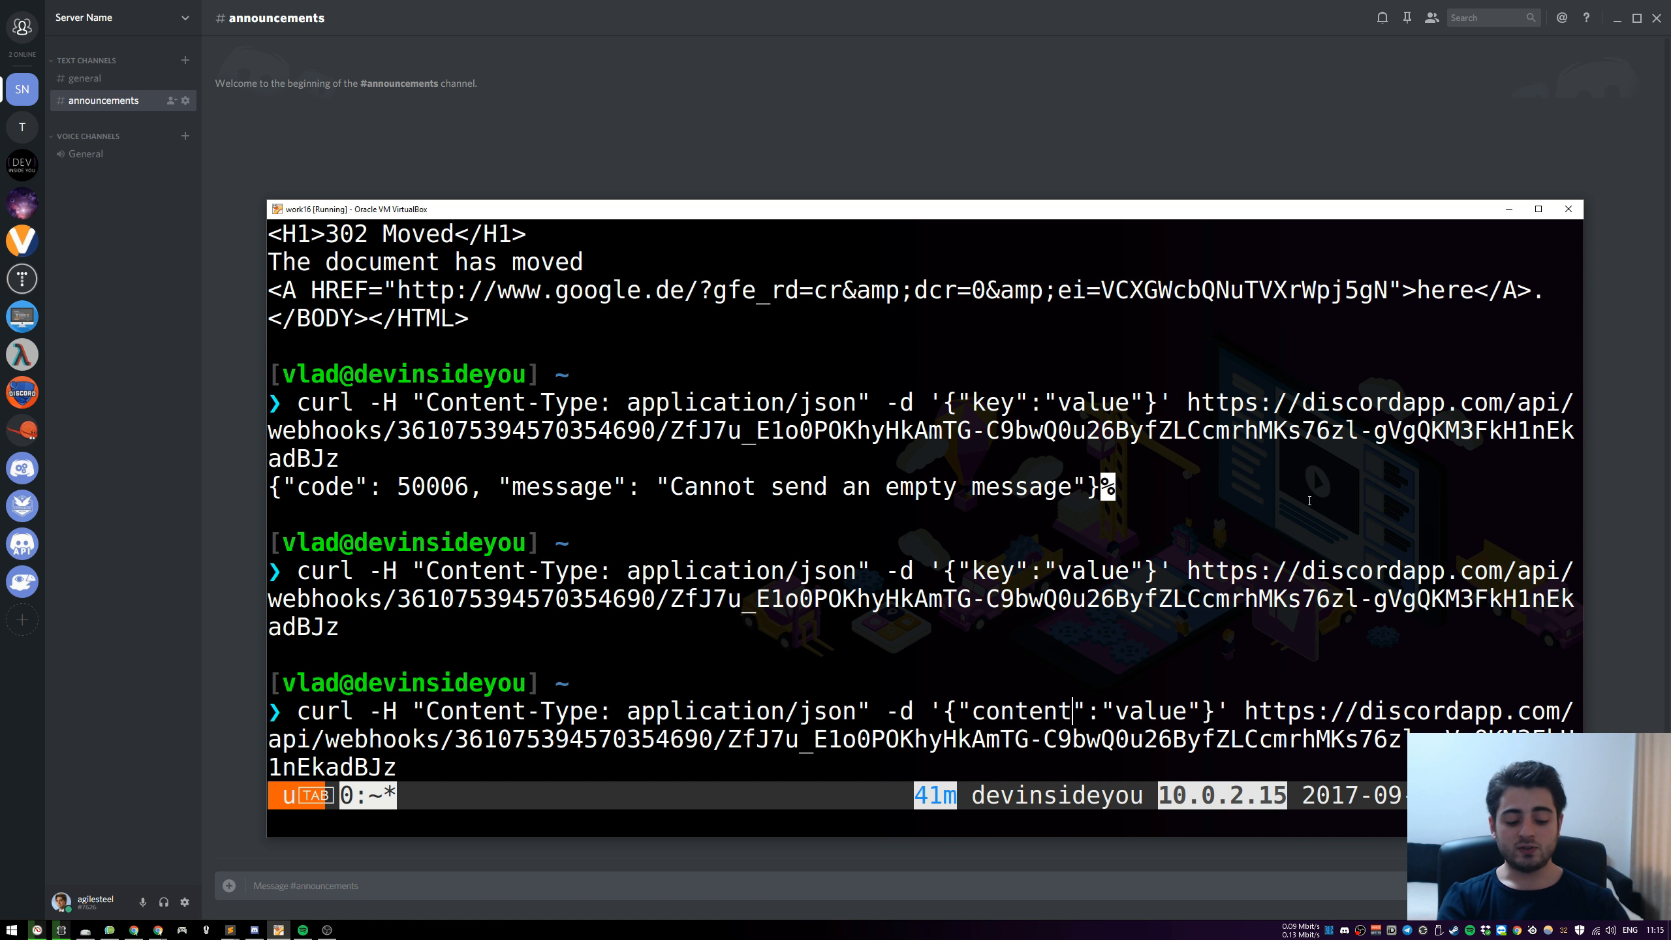
# Try "text" as the JSON key name in the curl command's body
pyautogui.press('BackSpace')
pyautogui.press('BackSpace')
pyautogui.press('BackSpace')
pyautogui.press('BackSpace')
pyautogui.press('BackSpace')
pyautogui.press('BackSpace')
pyautogui.press('BackSpace')
pyautogui.write('text')
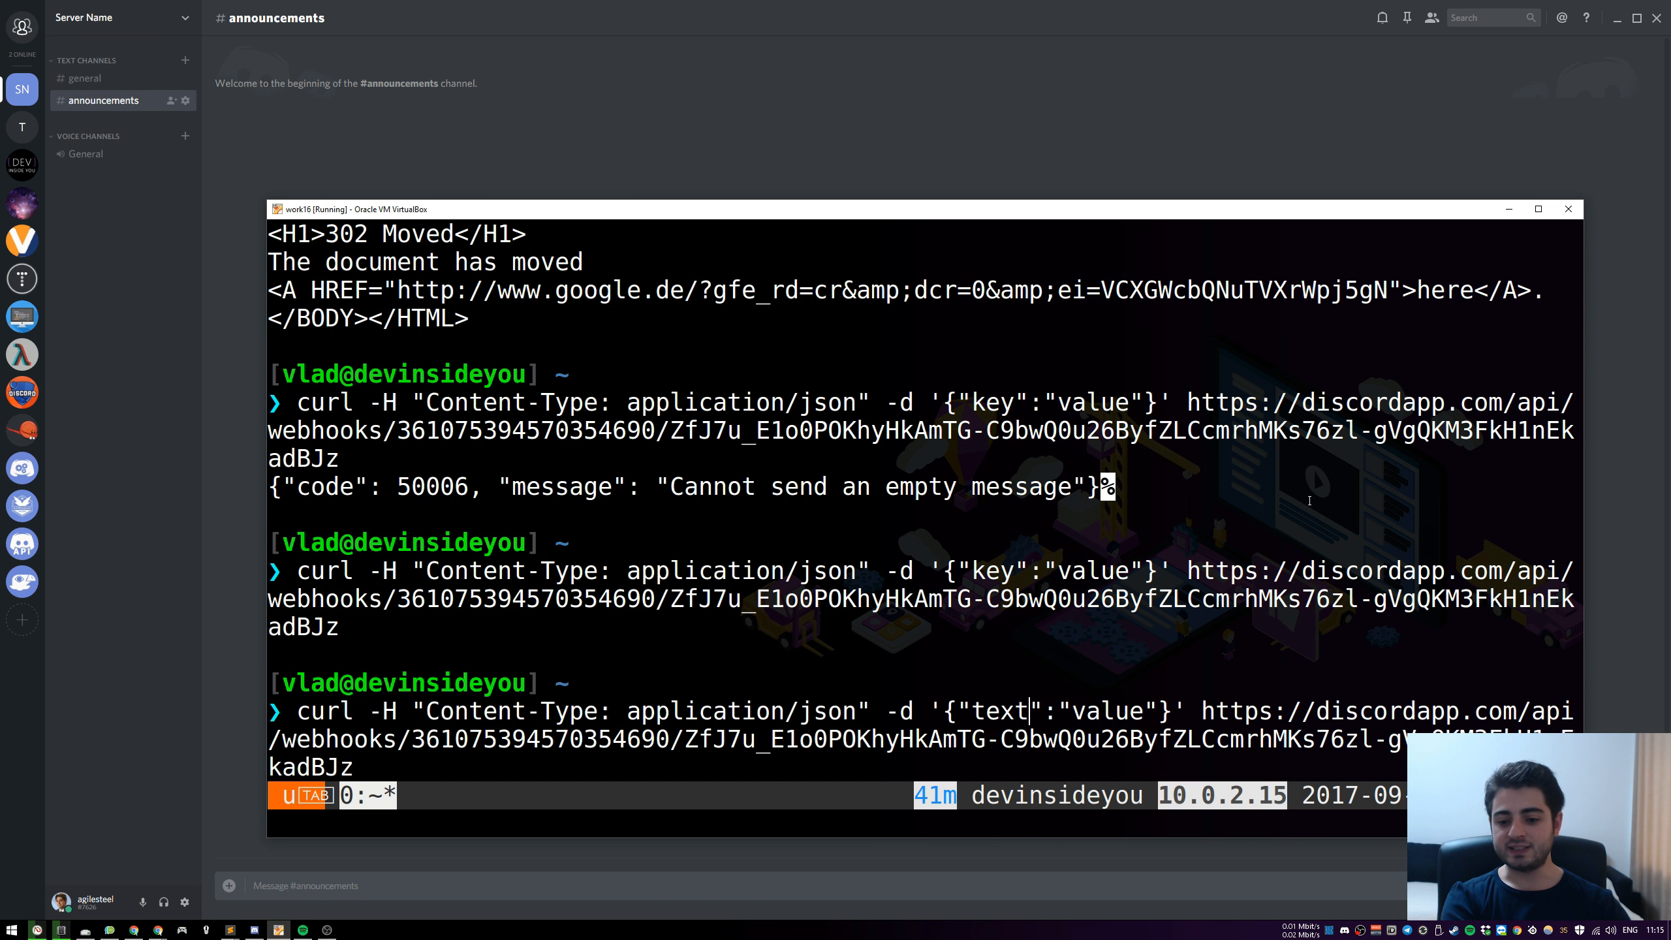
# Set the JSON key name back to "content" and send the curl request to the webhook
pyautogui.press('BackSpace')
pyautogui.press('BackSpace')
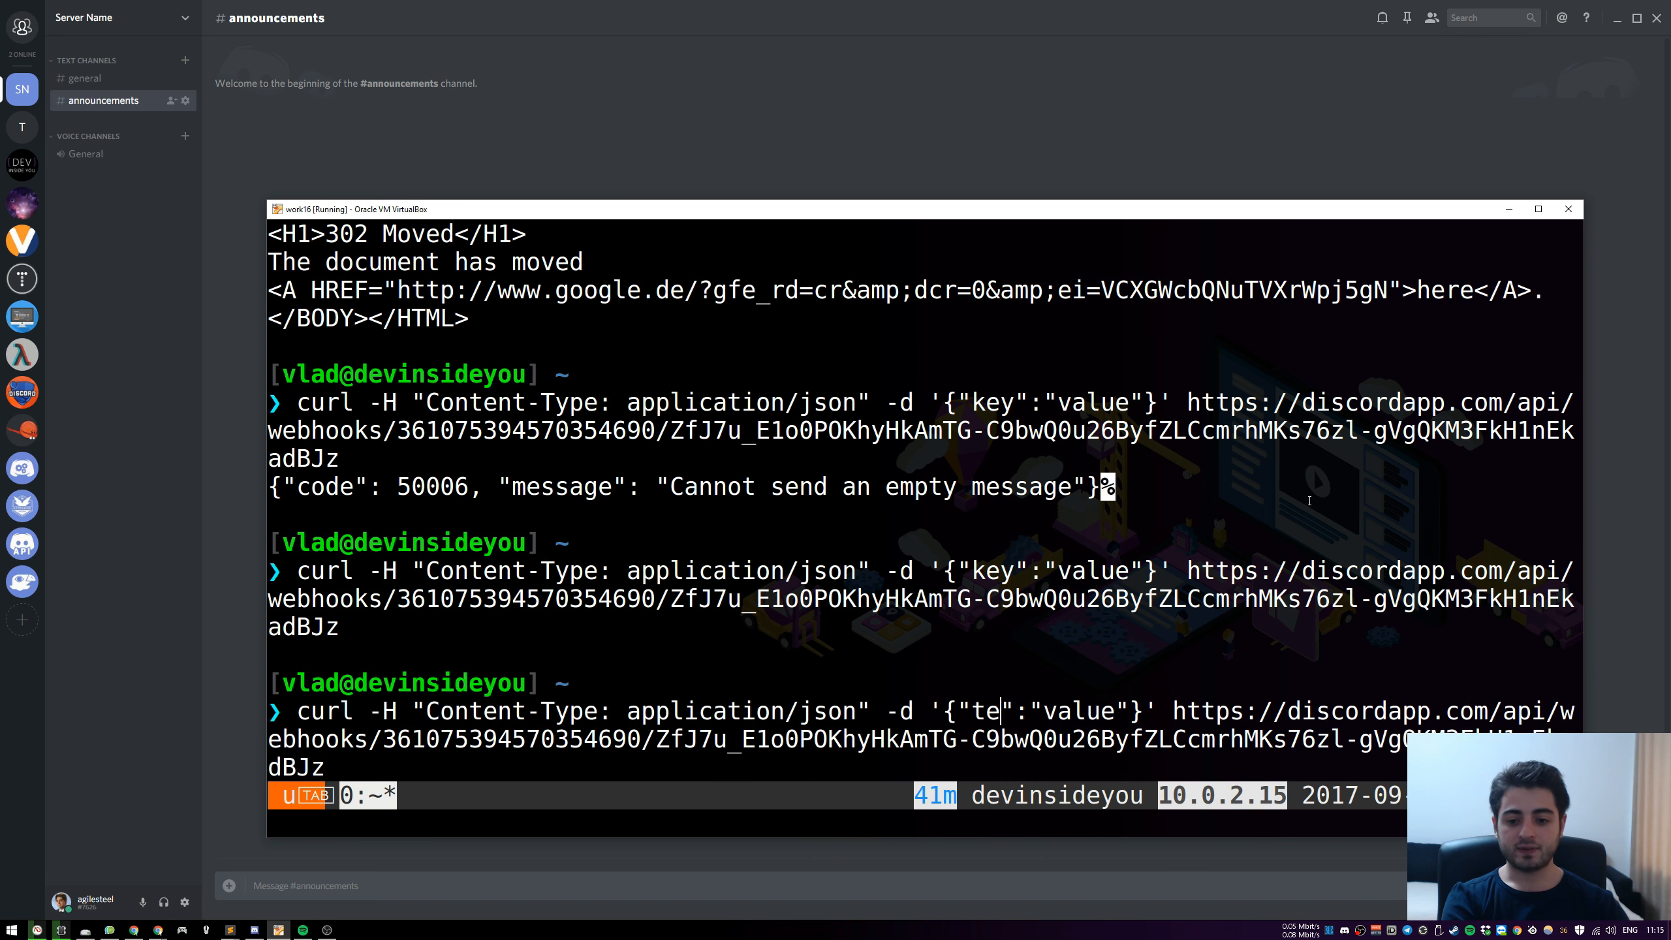
pyautogui.press('BackSpace')
pyautogui.press('BackSpace')
pyautogui.write('content')
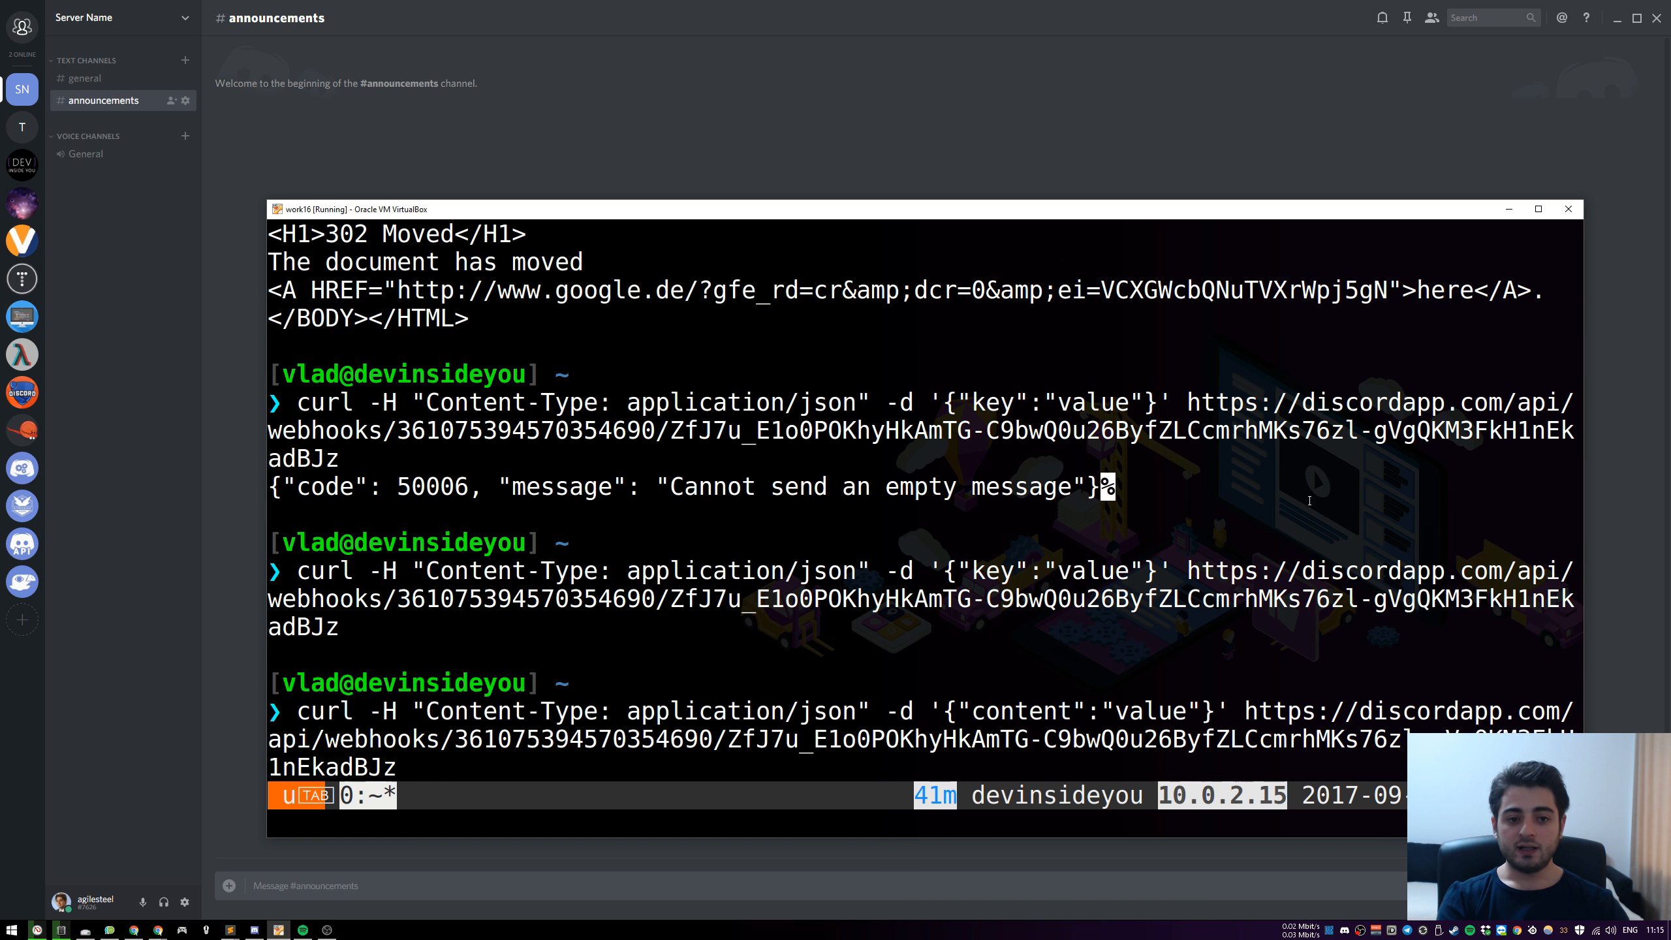
pyautogui.press('Return')
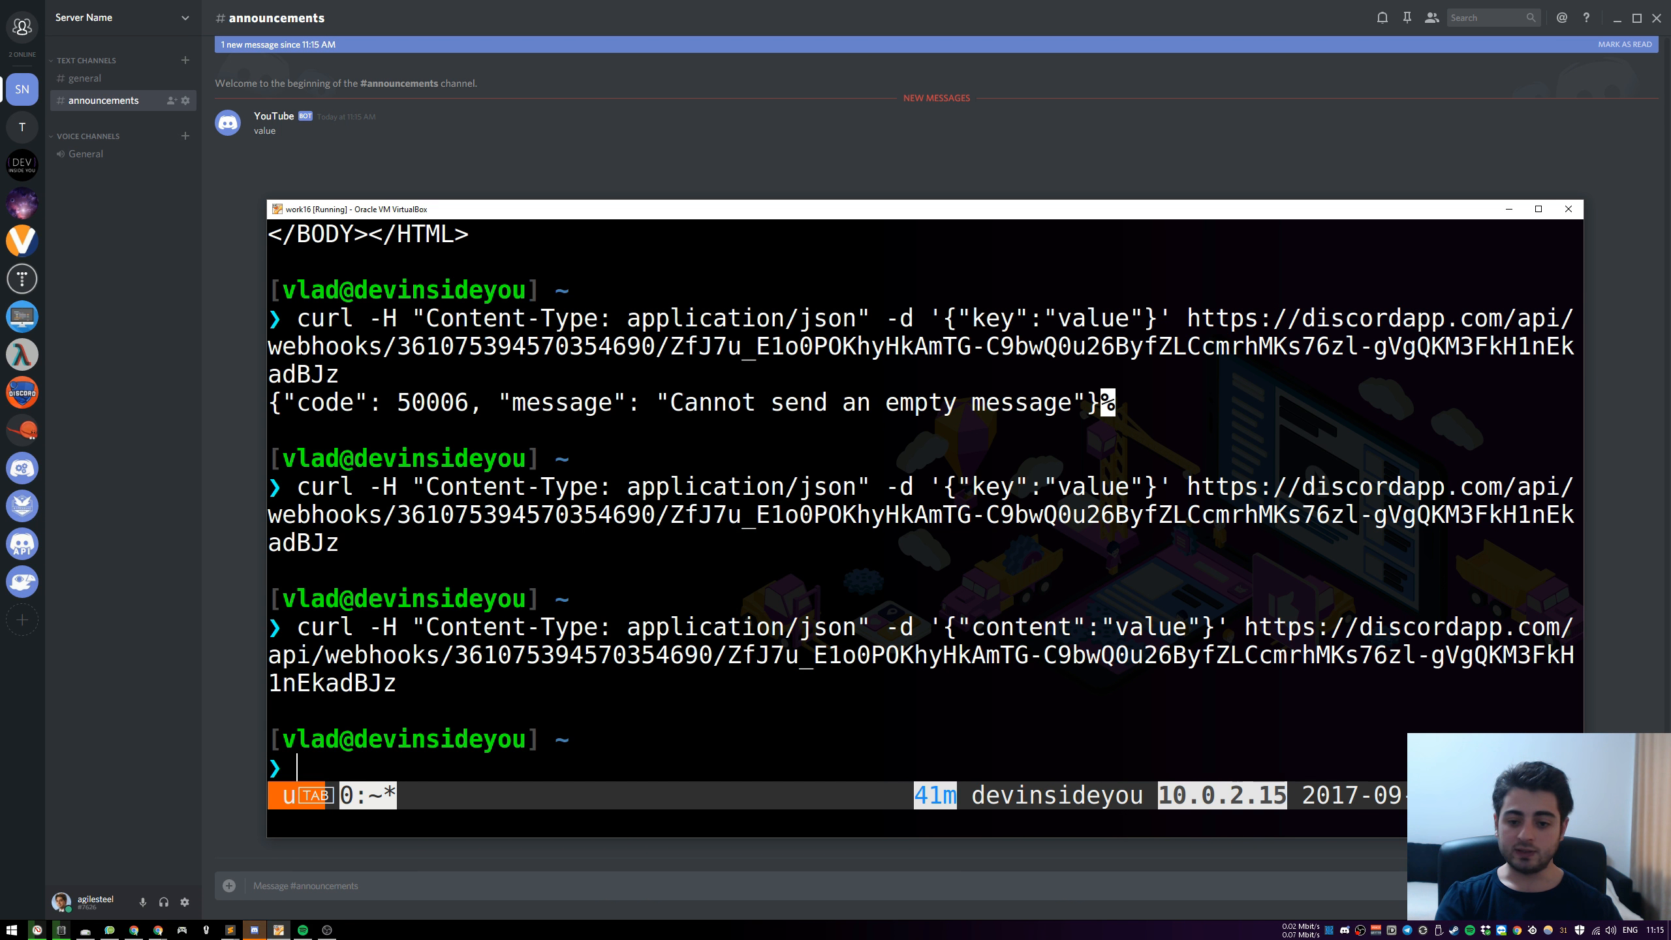
# Recall the sent curl command, point out its header and body quotes, and replace the body's opening single quote with a double quote
pyautogui.press('Up')
pyautogui.press('Left')
pyautogui.press('Left')
pyautogui.press('Left')
pyautogui.press('Left')
pyautogui.press('Left')
pyautogui.press('Left')
pyautogui.press('Left')
pyautogui.press('Left')
pyautogui.press('Left')
pyautogui.press('Left')
pyautogui.press('Left')
pyautogui.press('Left')
pyautogui.press('Left')
pyautogui.press('Left')
pyautogui.press('Left')
pyautogui.press('Left')
pyautogui.press('Left')
pyautogui.press('Left')
pyautogui.press('Left')
pyautogui.press('Left')
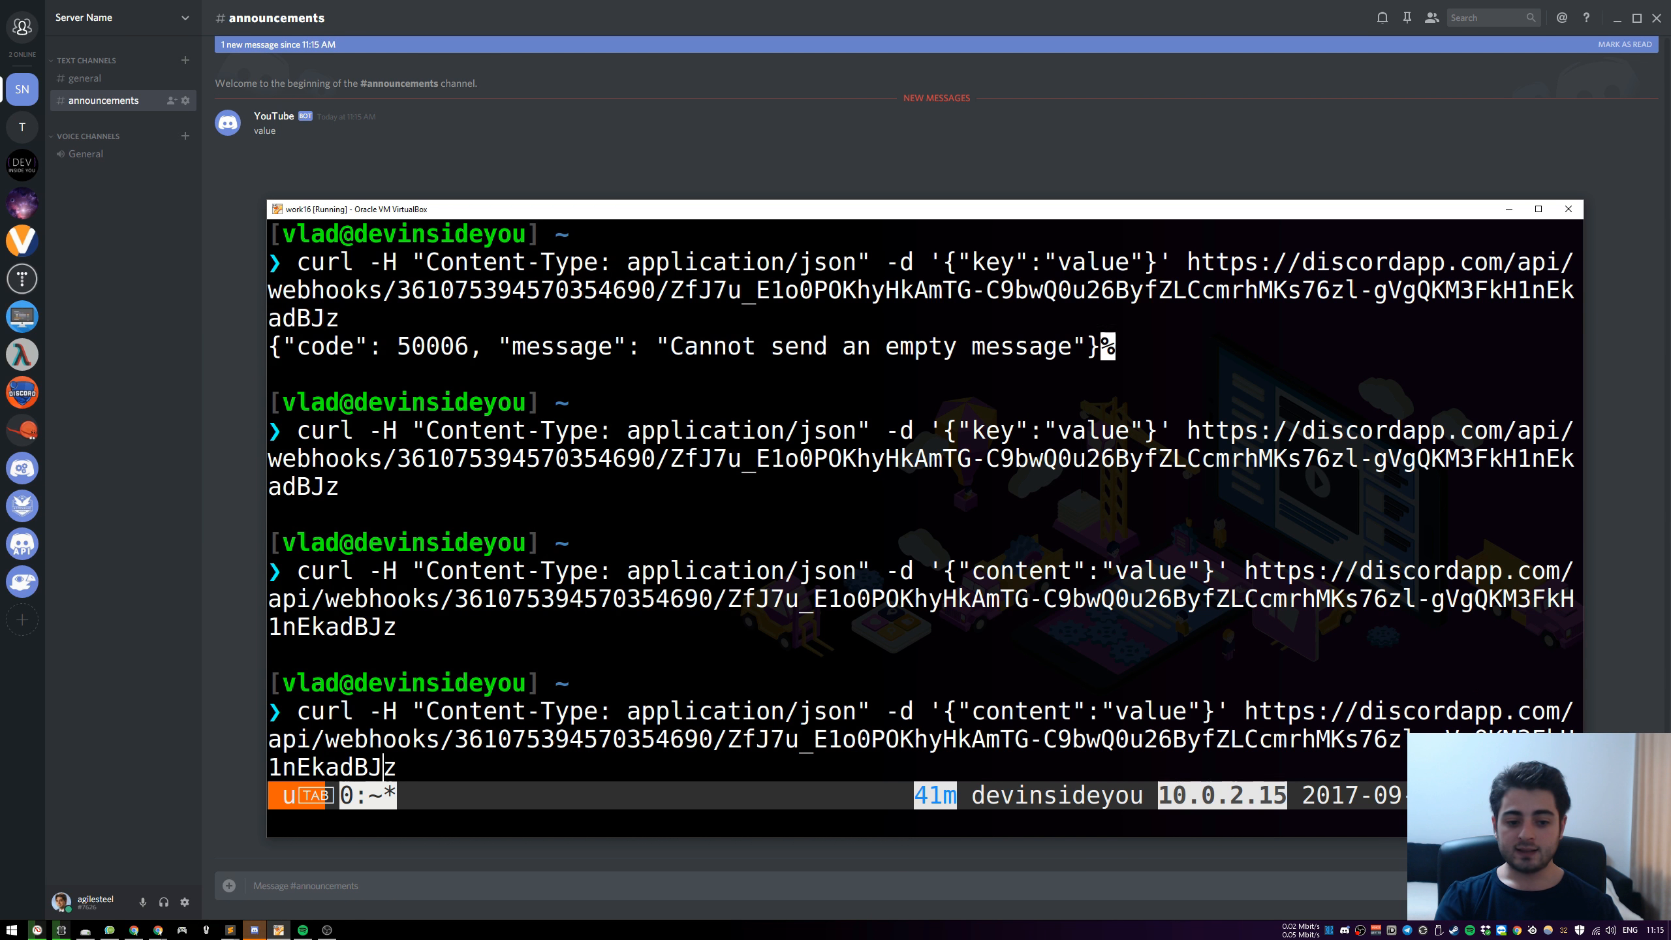
pyautogui.press('Left')
pyautogui.press('Left')
pyautogui.press('Left')
pyautogui.press('Left')
pyautogui.press('Left')
pyautogui.press('Left')
pyautogui.press('Left')
pyautogui.press('Left')
pyautogui.press('Left')
pyautogui.press('Left')
pyautogui.press('Left')
pyautogui.press('Left')
pyautogui.press('Left')
pyautogui.press('Left')
pyautogui.press('Left')
pyautogui.press('Left')
pyautogui.press('Left')
pyautogui.press('Left')
pyautogui.press('Left')
pyautogui.press('Left')
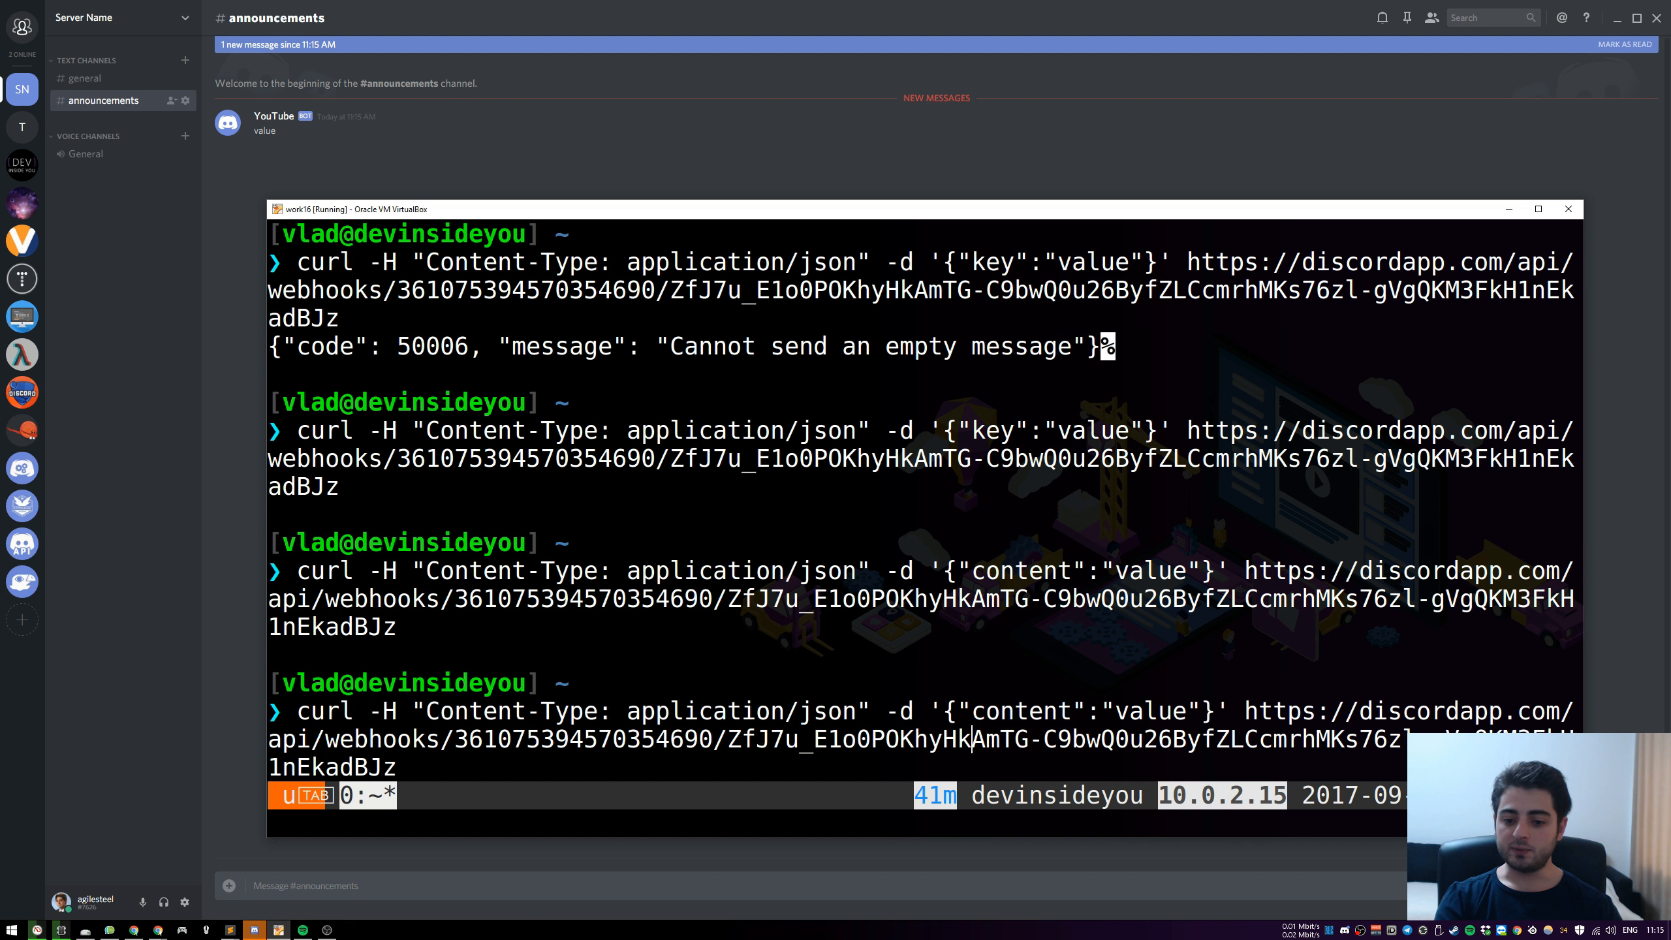
pyautogui.press('Left')
pyautogui.press('Left')
pyautogui.press('Left')
pyautogui.press('Left')
pyautogui.press('Left')
pyautogui.press('Left')
pyautogui.press('Left')
pyautogui.press('Left')
pyautogui.press('Left')
pyautogui.press('Left')
pyautogui.press('Left')
pyautogui.press('Left')
pyautogui.press('Left')
pyautogui.press('Left')
pyautogui.press('Left')
pyautogui.press('Left')
pyautogui.press('Left')
pyautogui.press('Left')
pyautogui.press('Left')
pyautogui.press('Left')
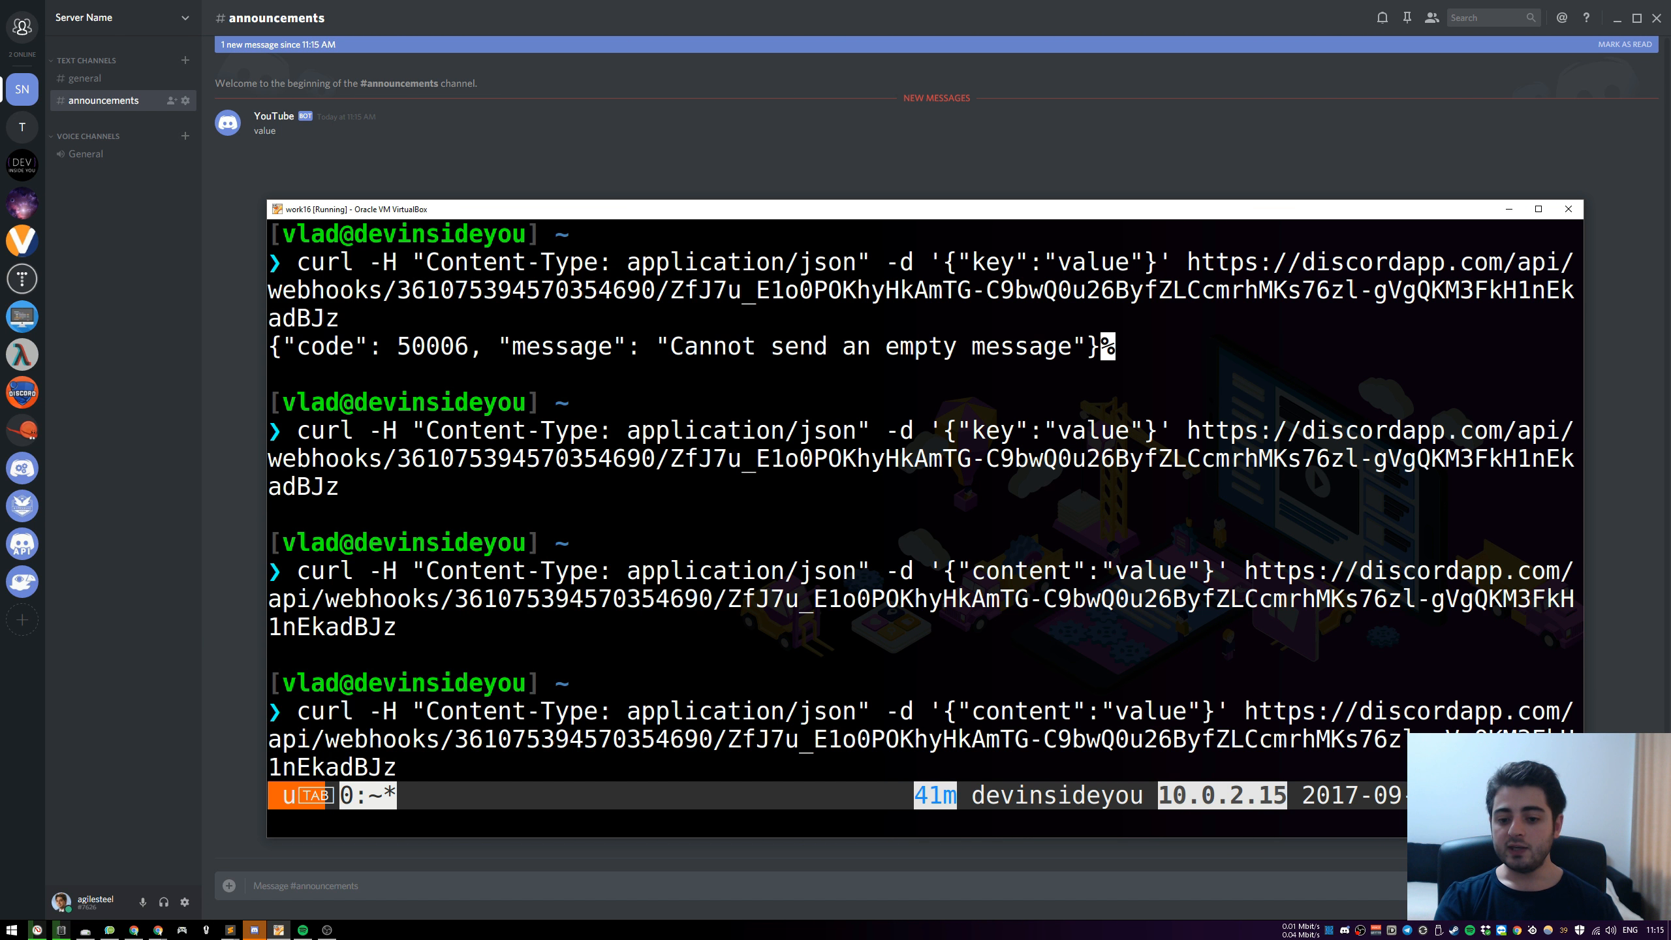
pyautogui.press('Left')
pyautogui.press('Left')
pyautogui.press('Left')
pyautogui.press('Left')
pyautogui.press('Left')
pyautogui.press('Left')
pyautogui.press('Left')
pyautogui.press('Left')
pyautogui.press('Left')
pyautogui.press('Left')
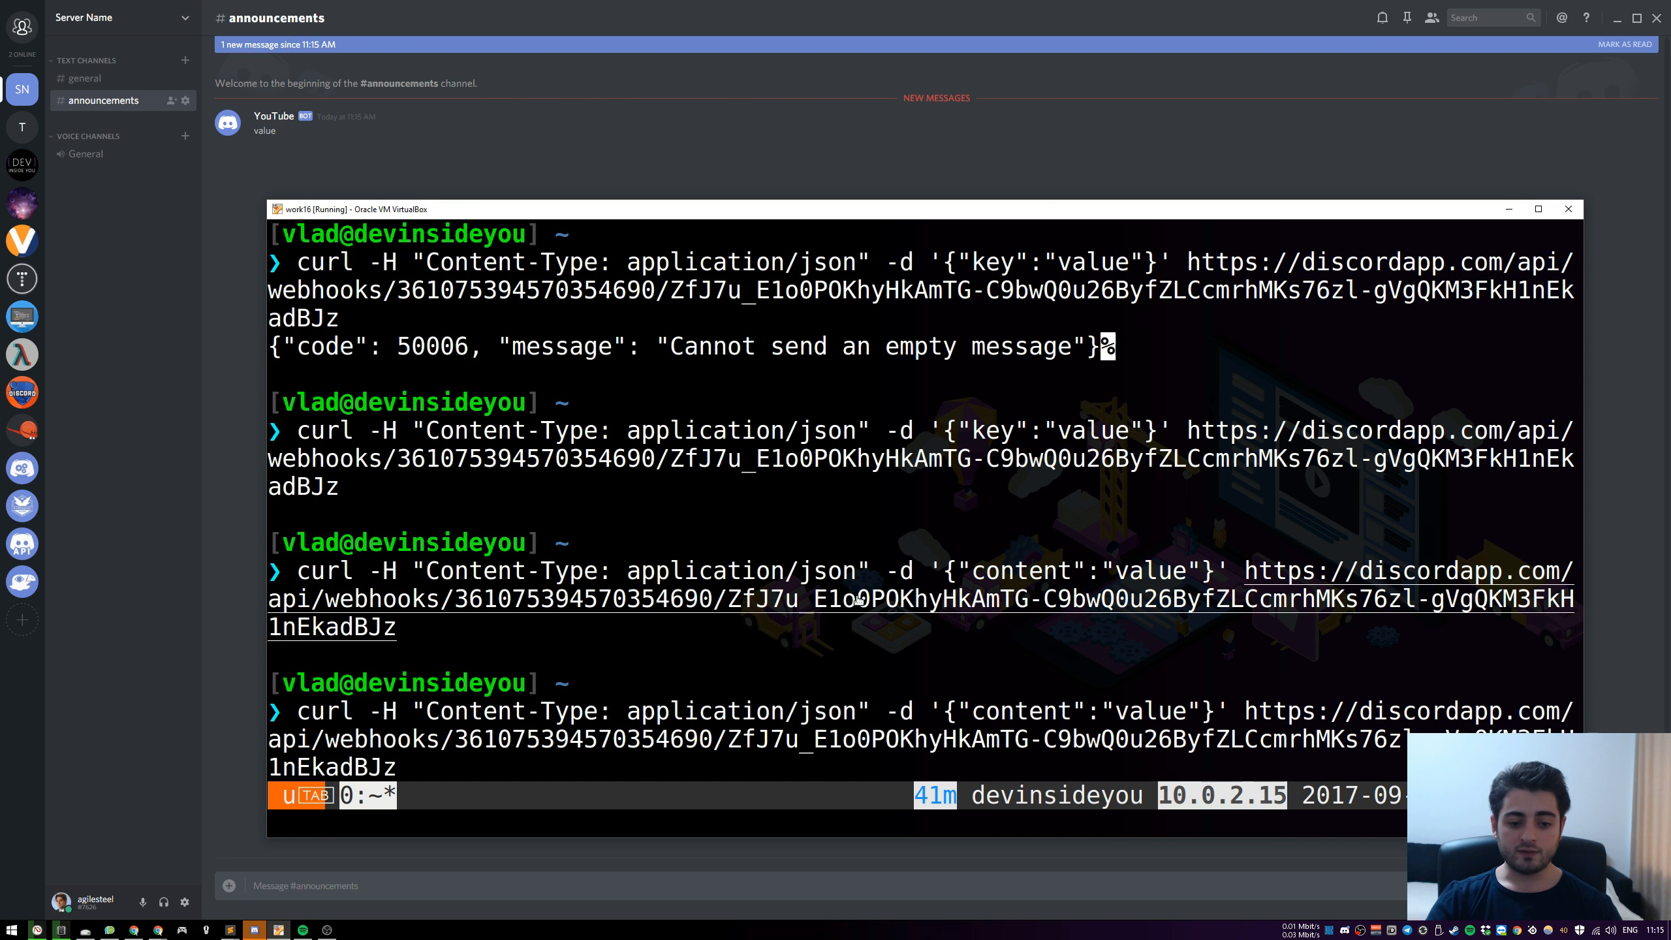
pyautogui.moveTo(415, 711); pyautogui.dragTo(422, 711)
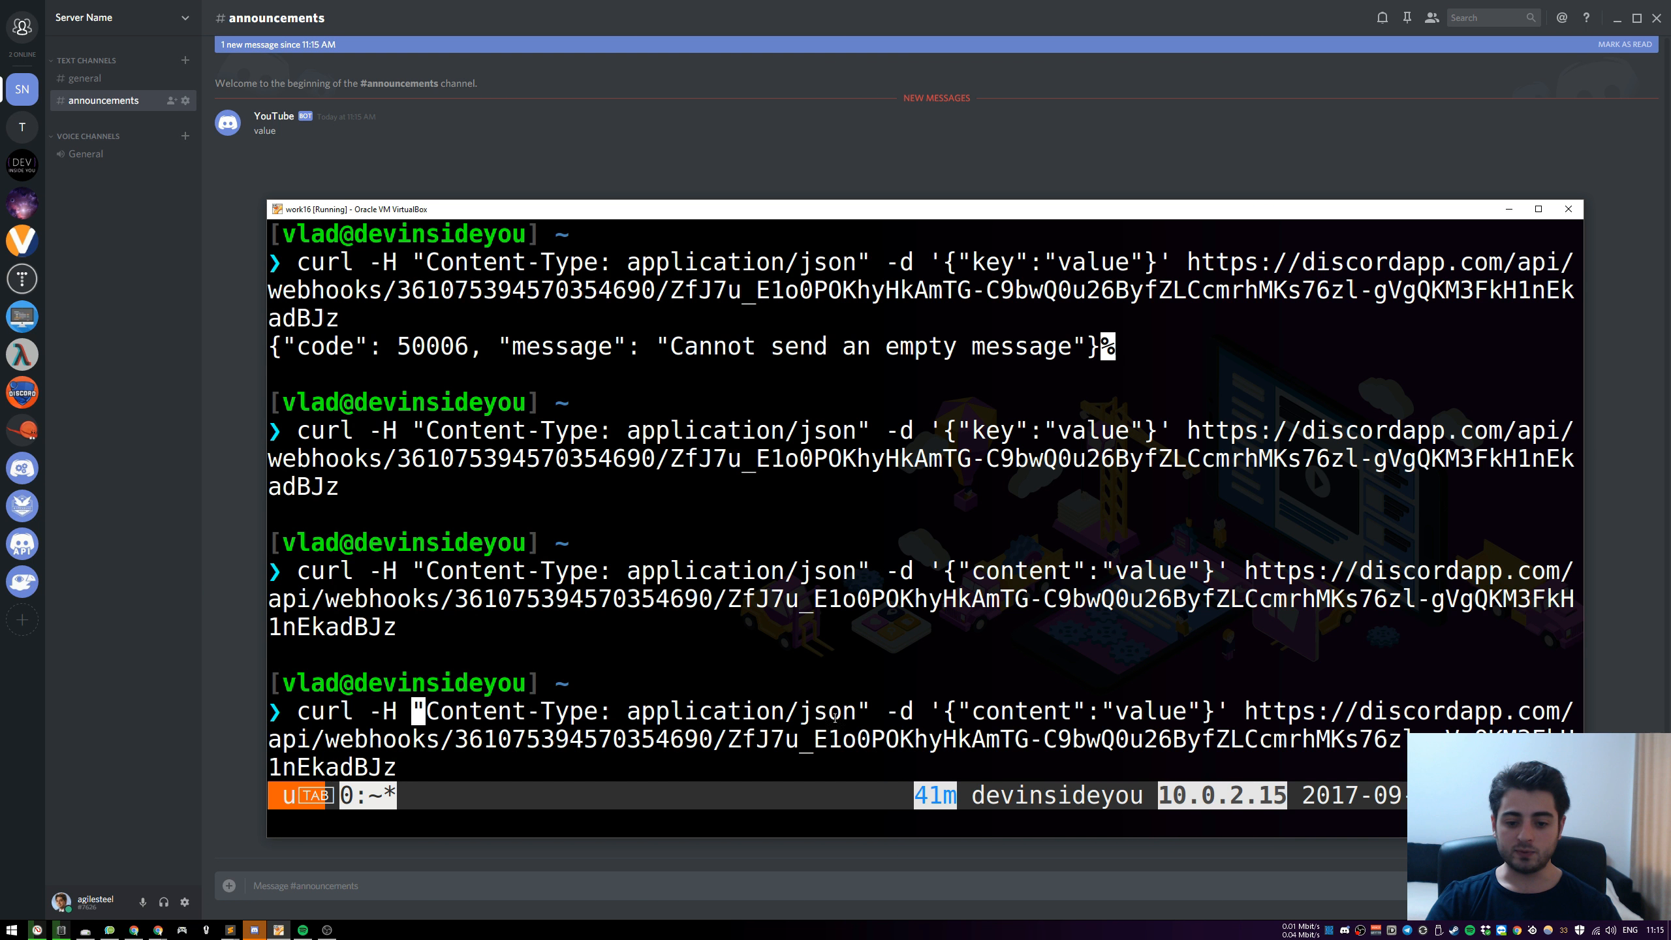
pyautogui.moveTo(857, 710); pyautogui.dragTo(941, 711)
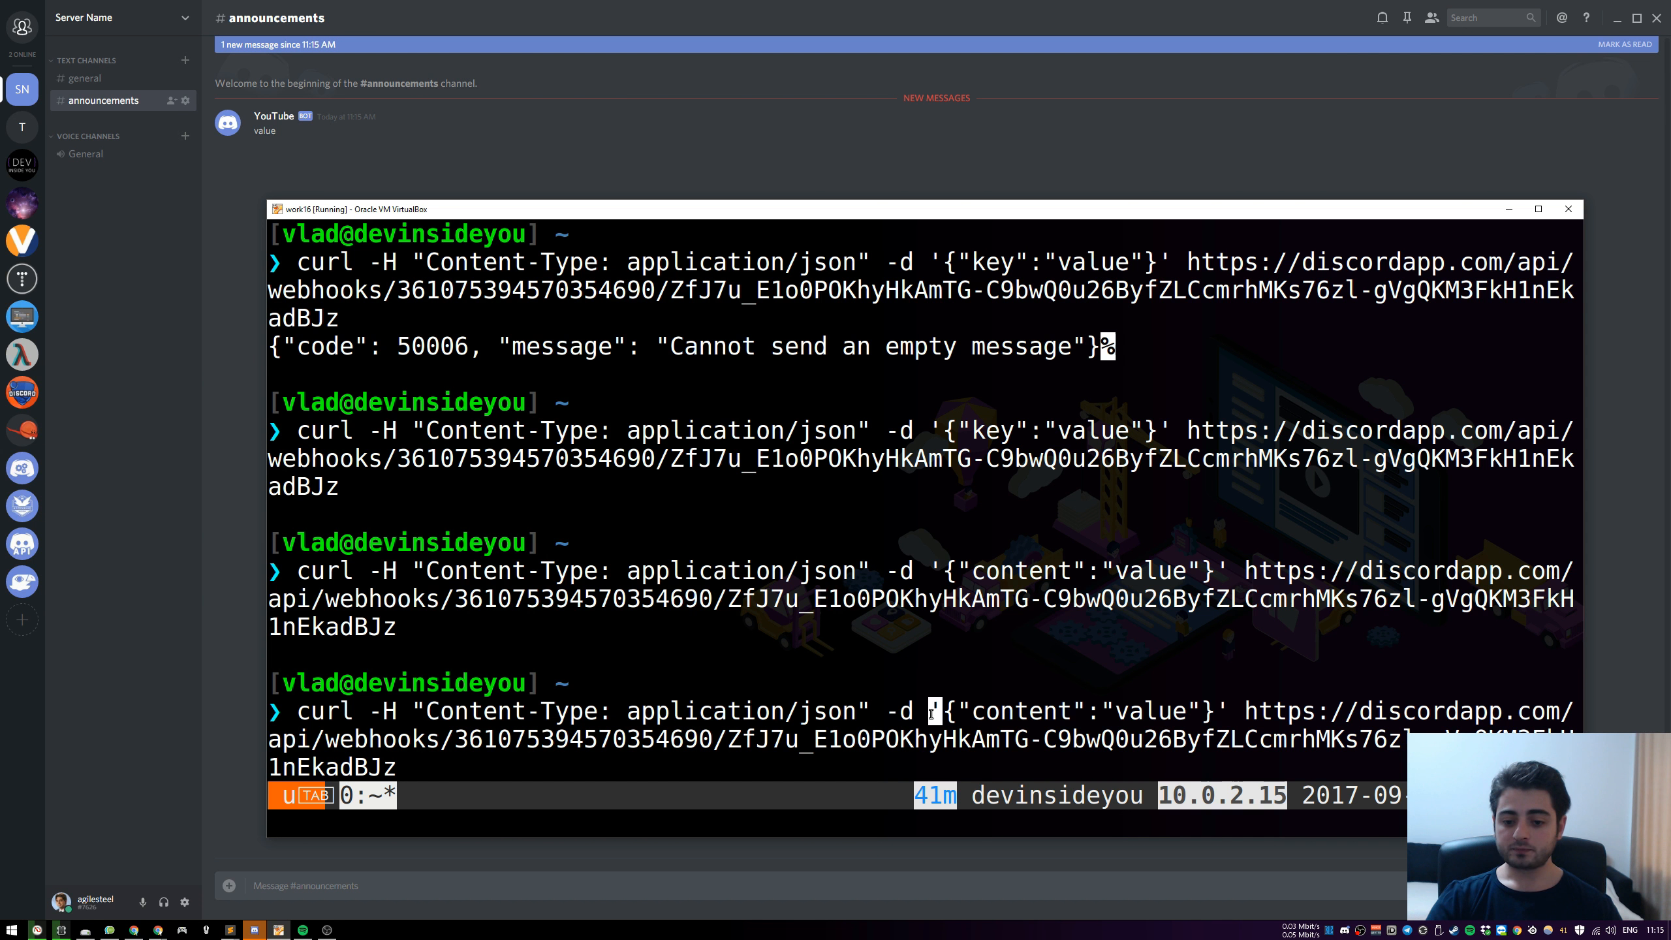
pyautogui.moveTo(1216, 711); pyautogui.dragTo(1226, 710)
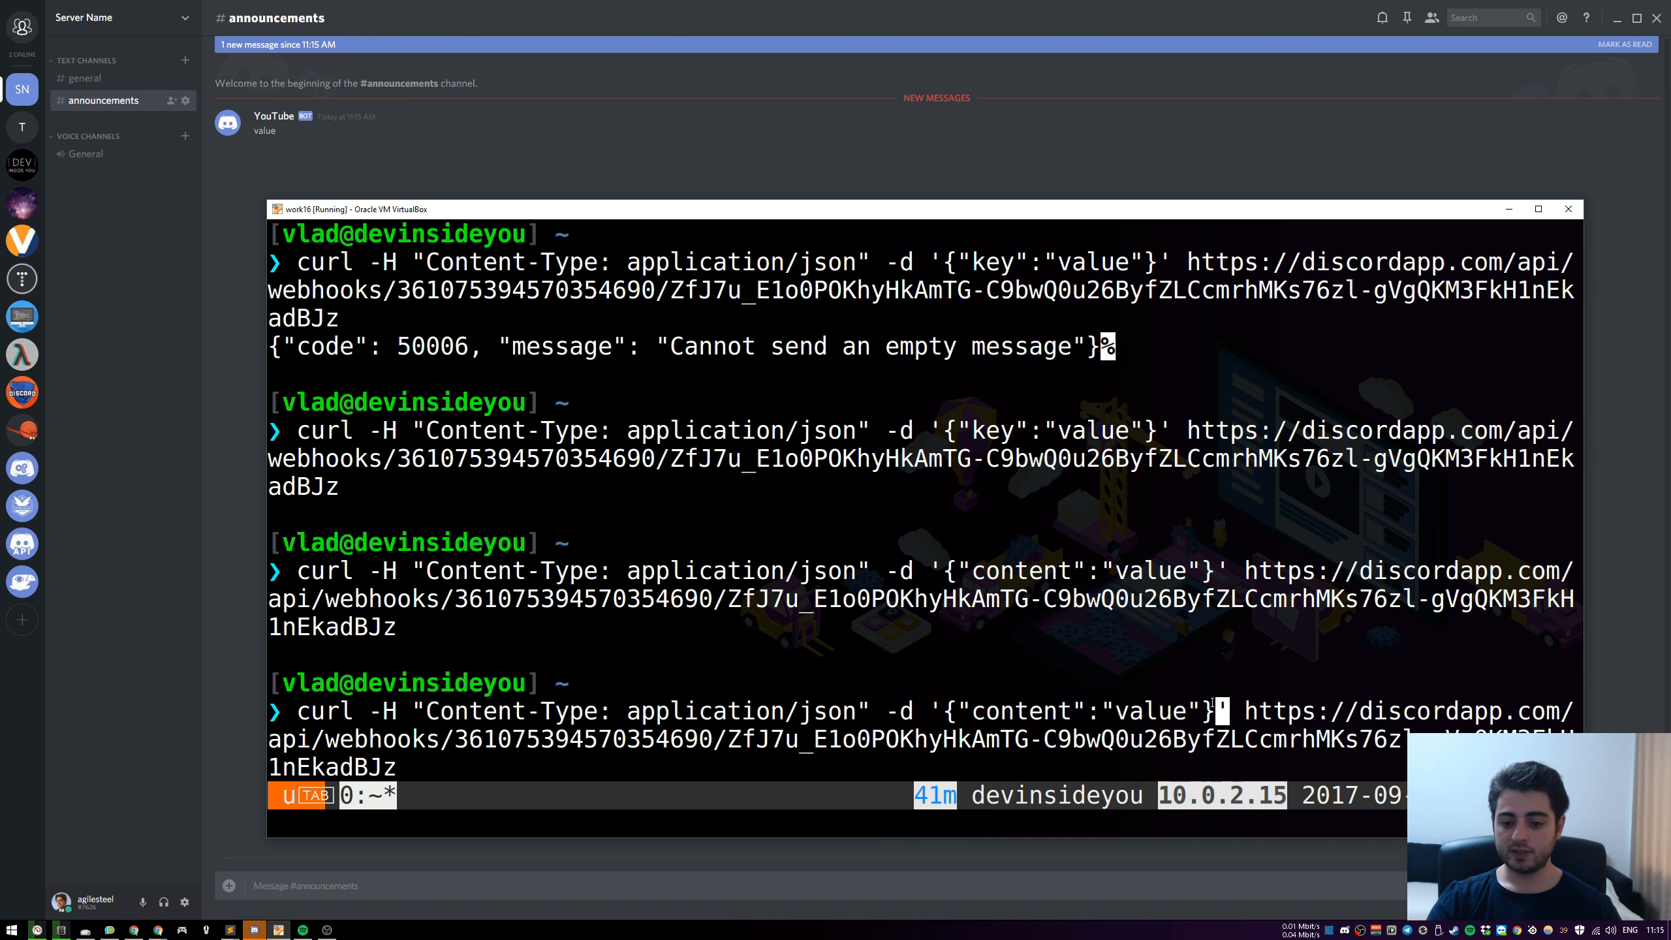
pyautogui.doubleClick(1123, 668)
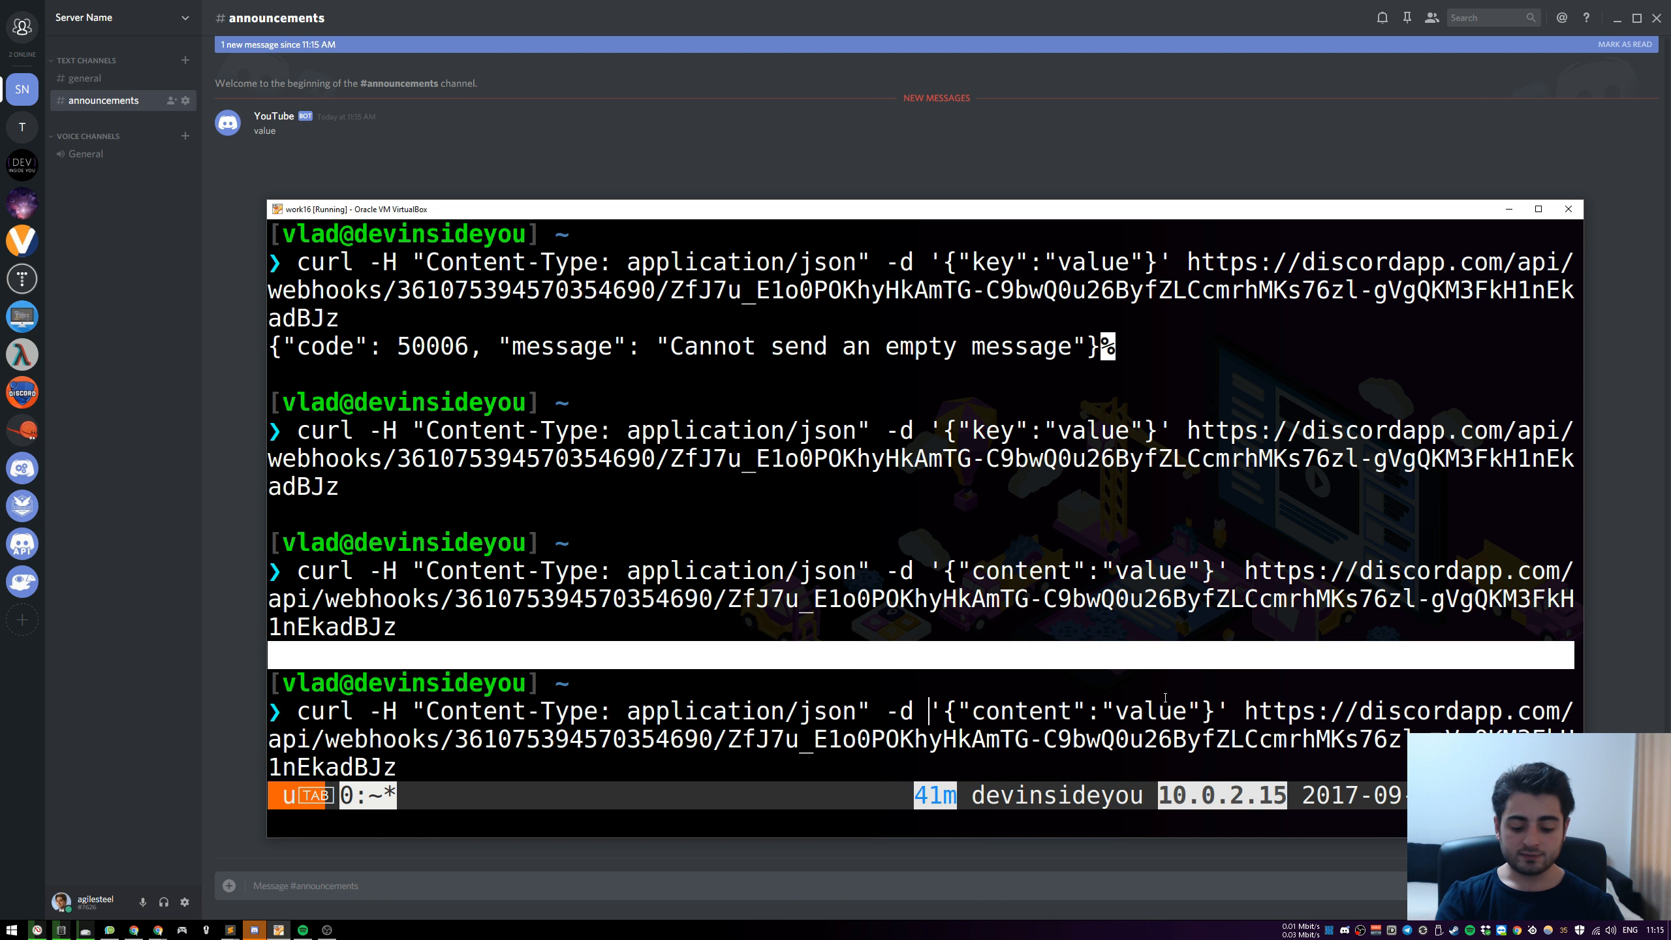
pyautogui.write('"')
pyautogui.press('Delete')
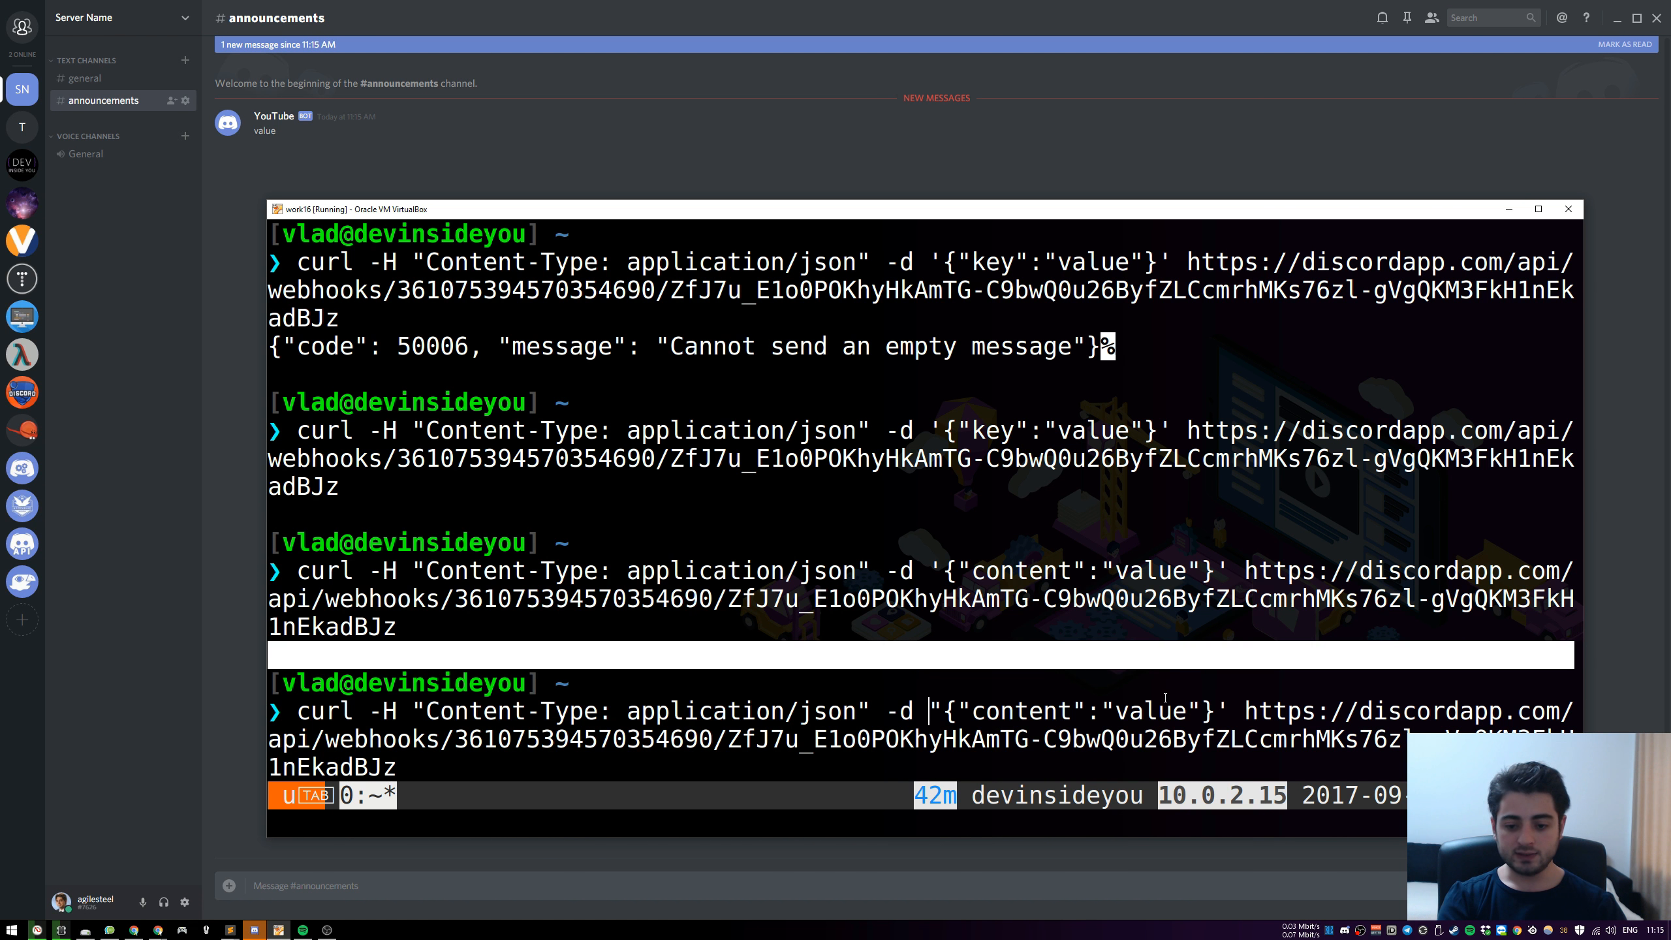
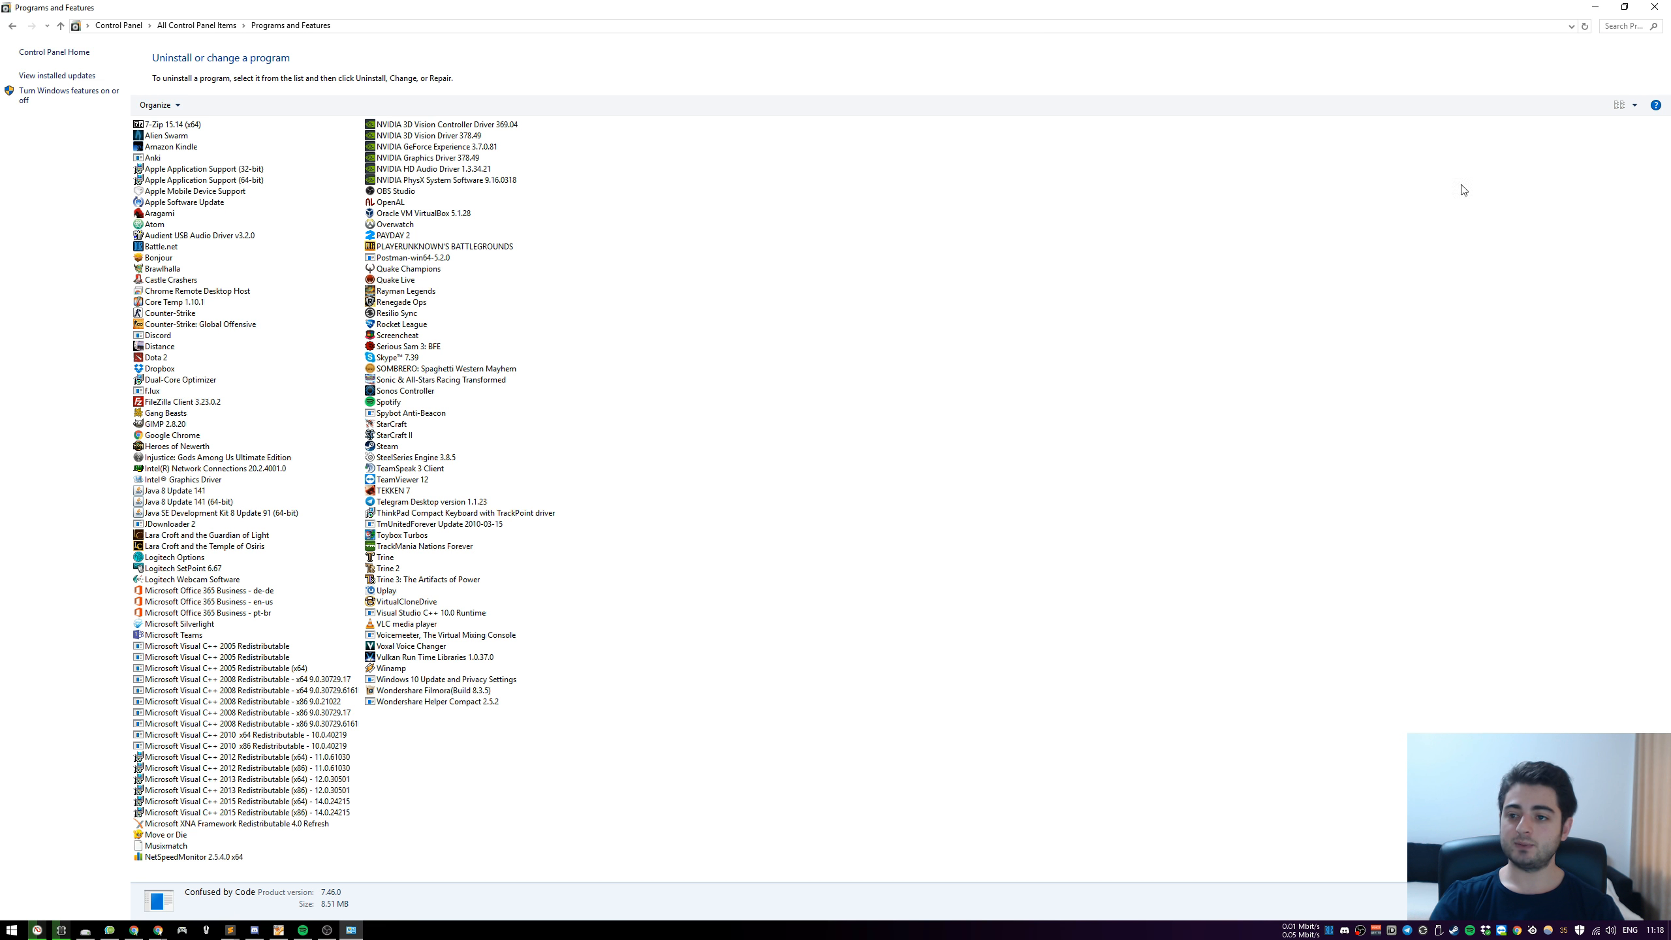
# Close the installed programs list and complete the cURL installation with its default options
pyautogui.click(1654, 8)
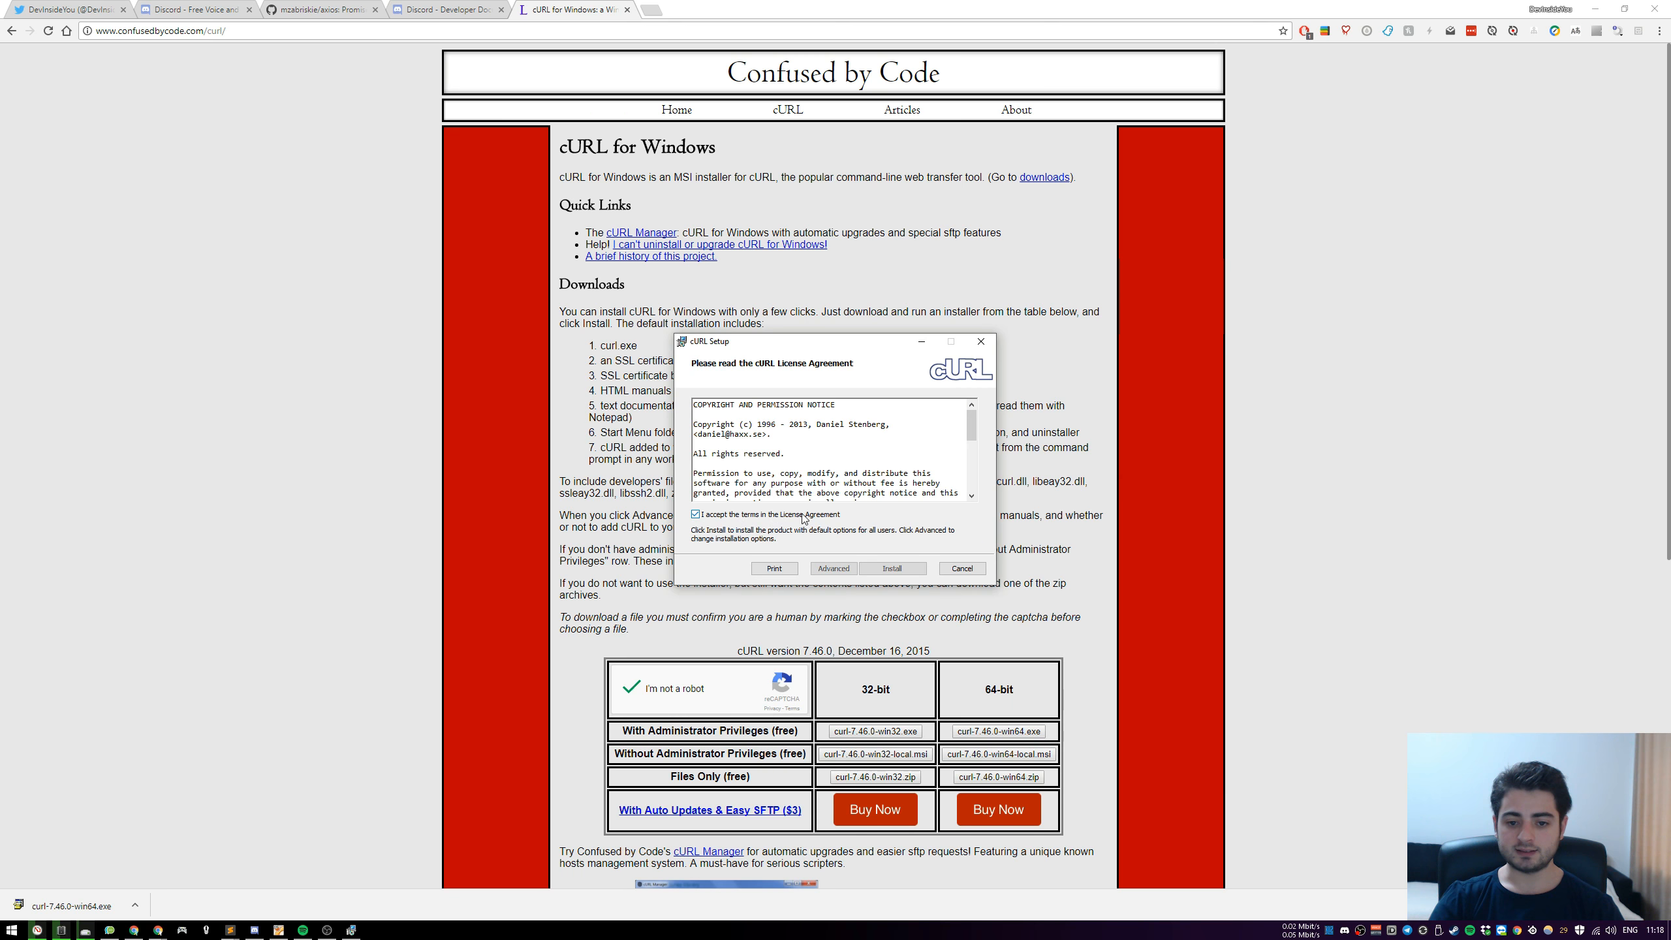
pyautogui.click(893, 568)
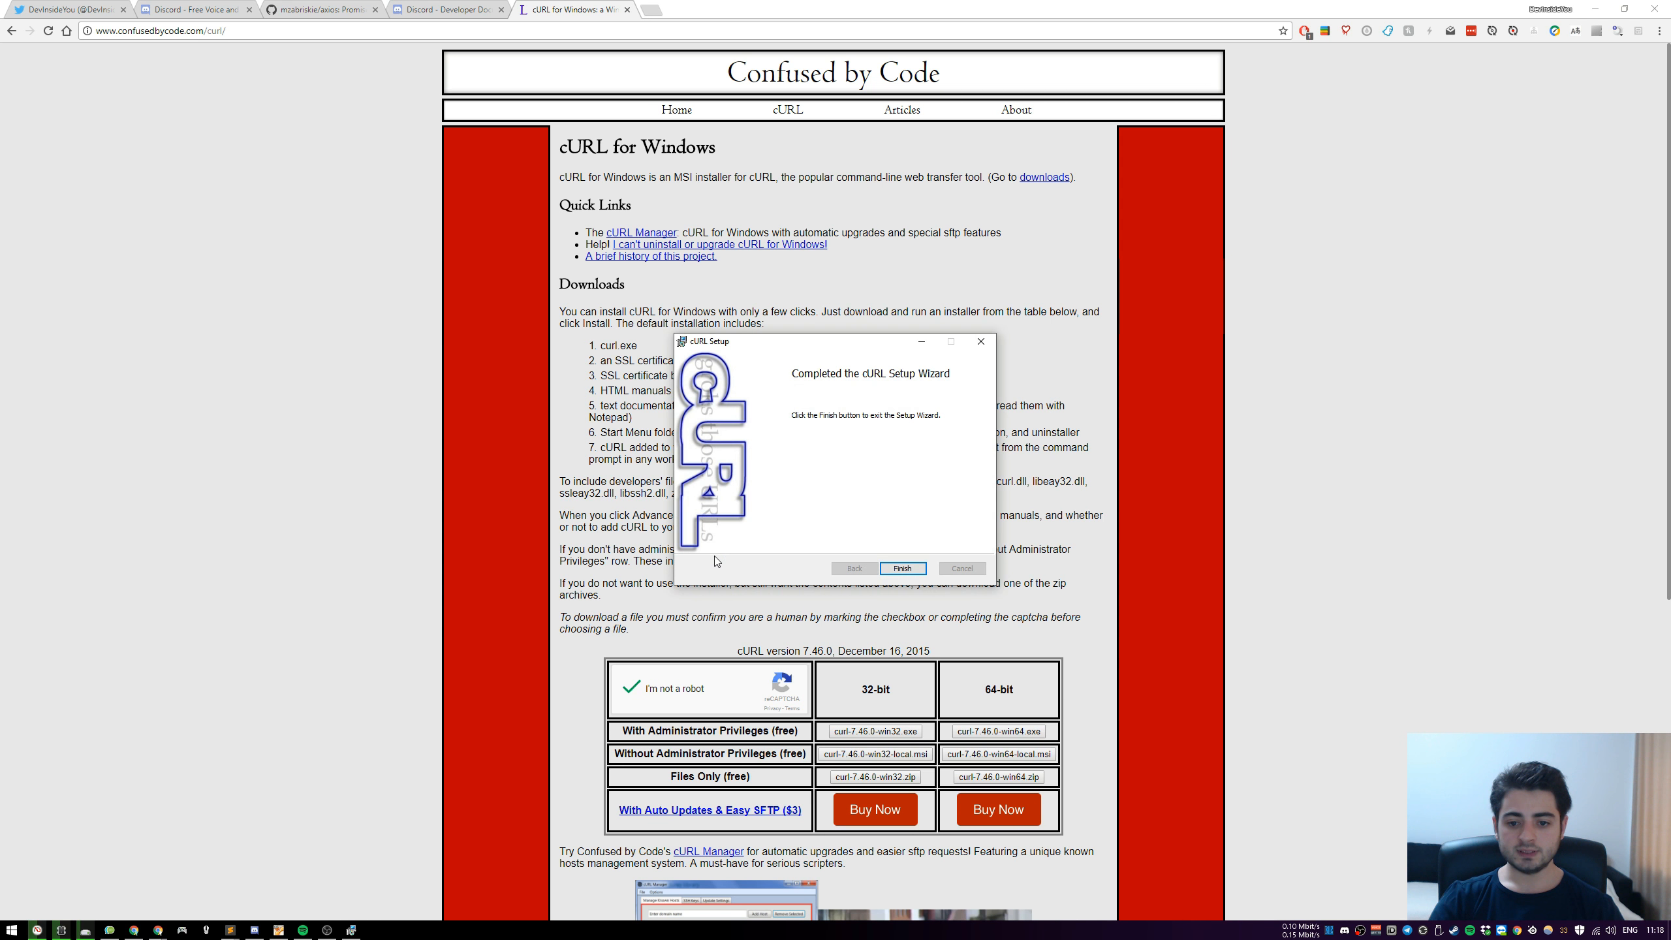
pyautogui.click(908, 568)
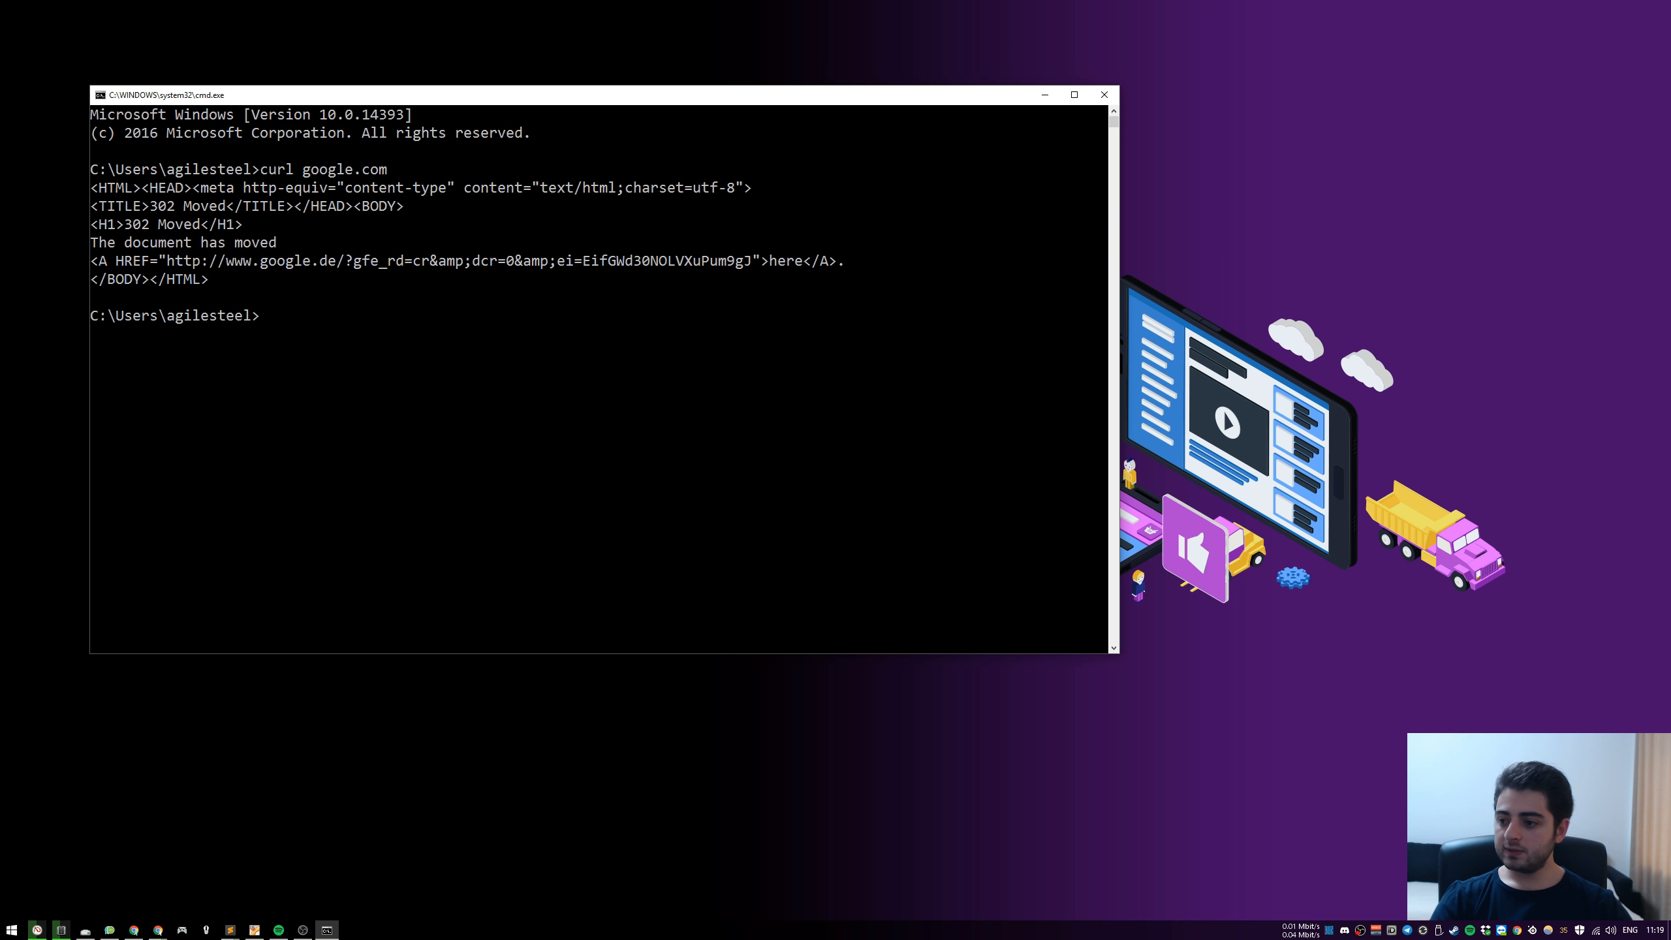
# Extend the message in the Windows curl command to "message from windows" and send the request to the webhook
pyautogui.click(253, 929)
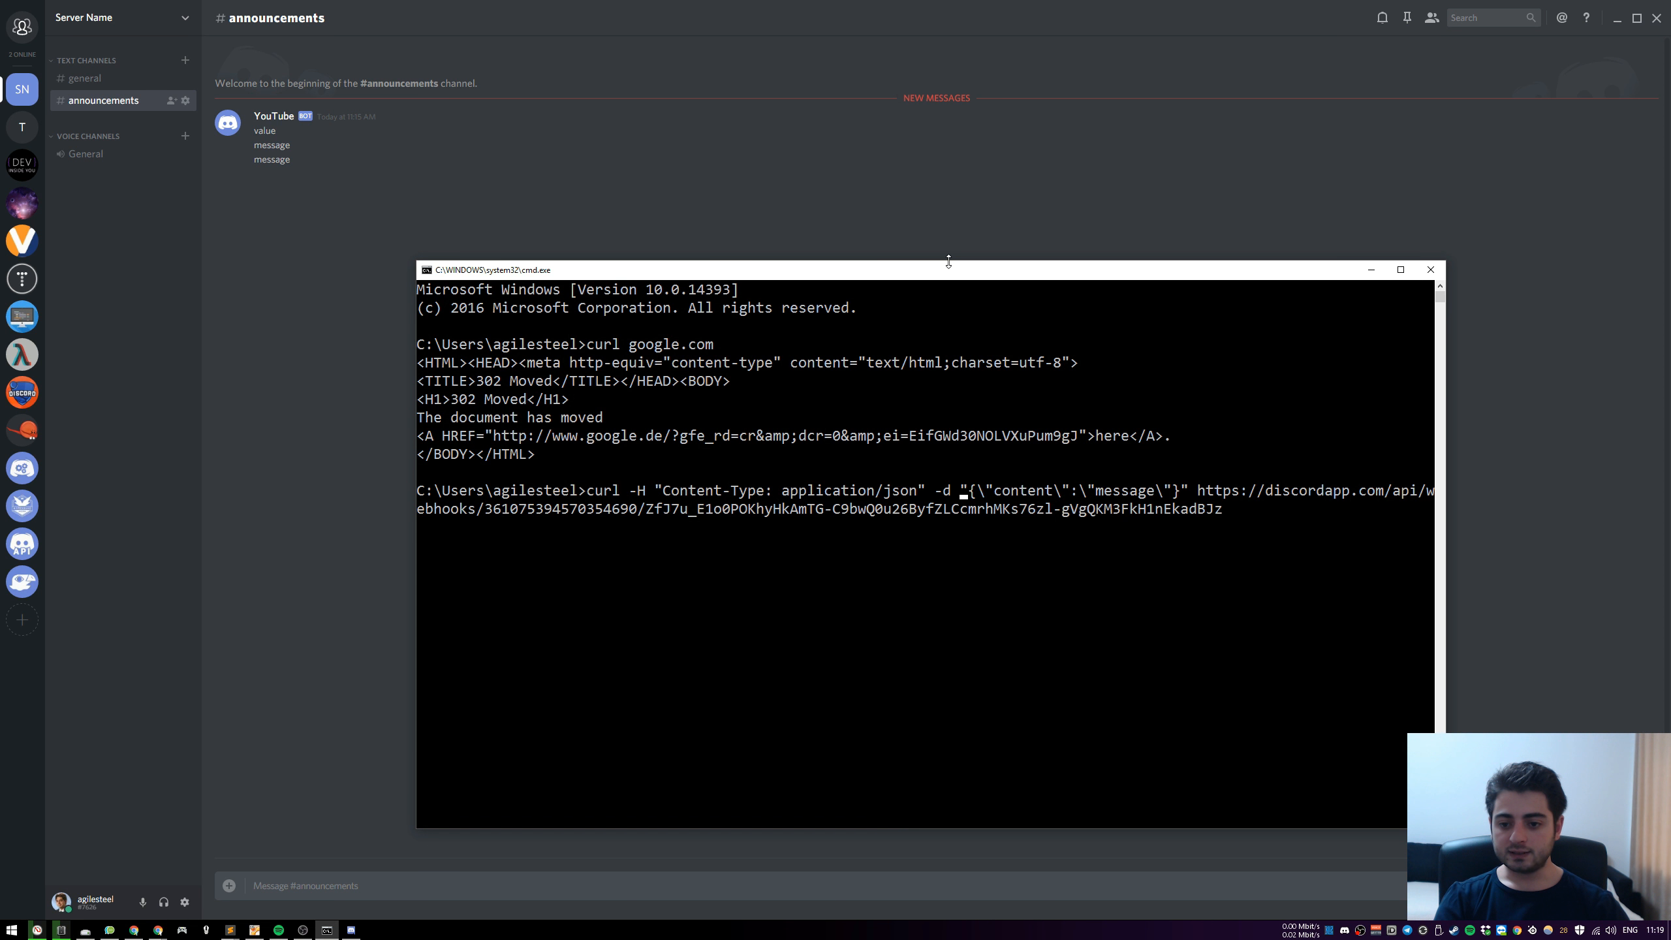
pyautogui.hotkey('ctrl', 'Right')
pyautogui.press('Left')
pyautogui.press('Left')
pyautogui.press('Left')
pyautogui.press('Left')
pyautogui.press('Left')
pyautogui.write('from windows')
pyautogui.press('Return')
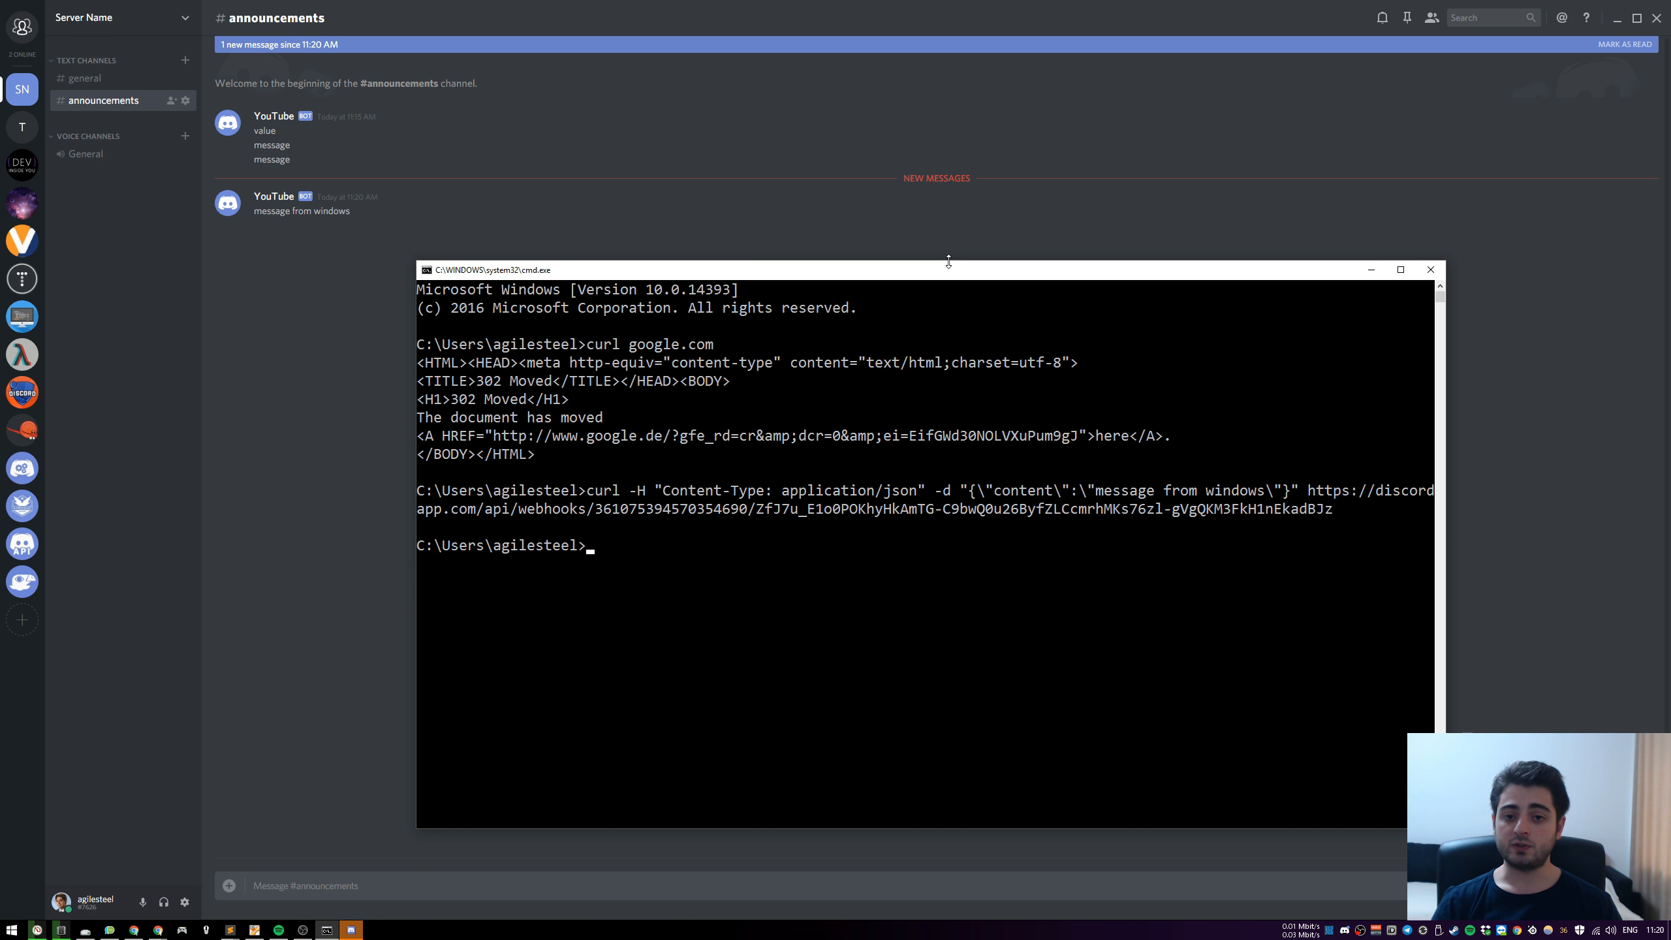
# Try to send the same curl request with single quotes instead of double quotes around the JSON body
pyautogui.press('Up')
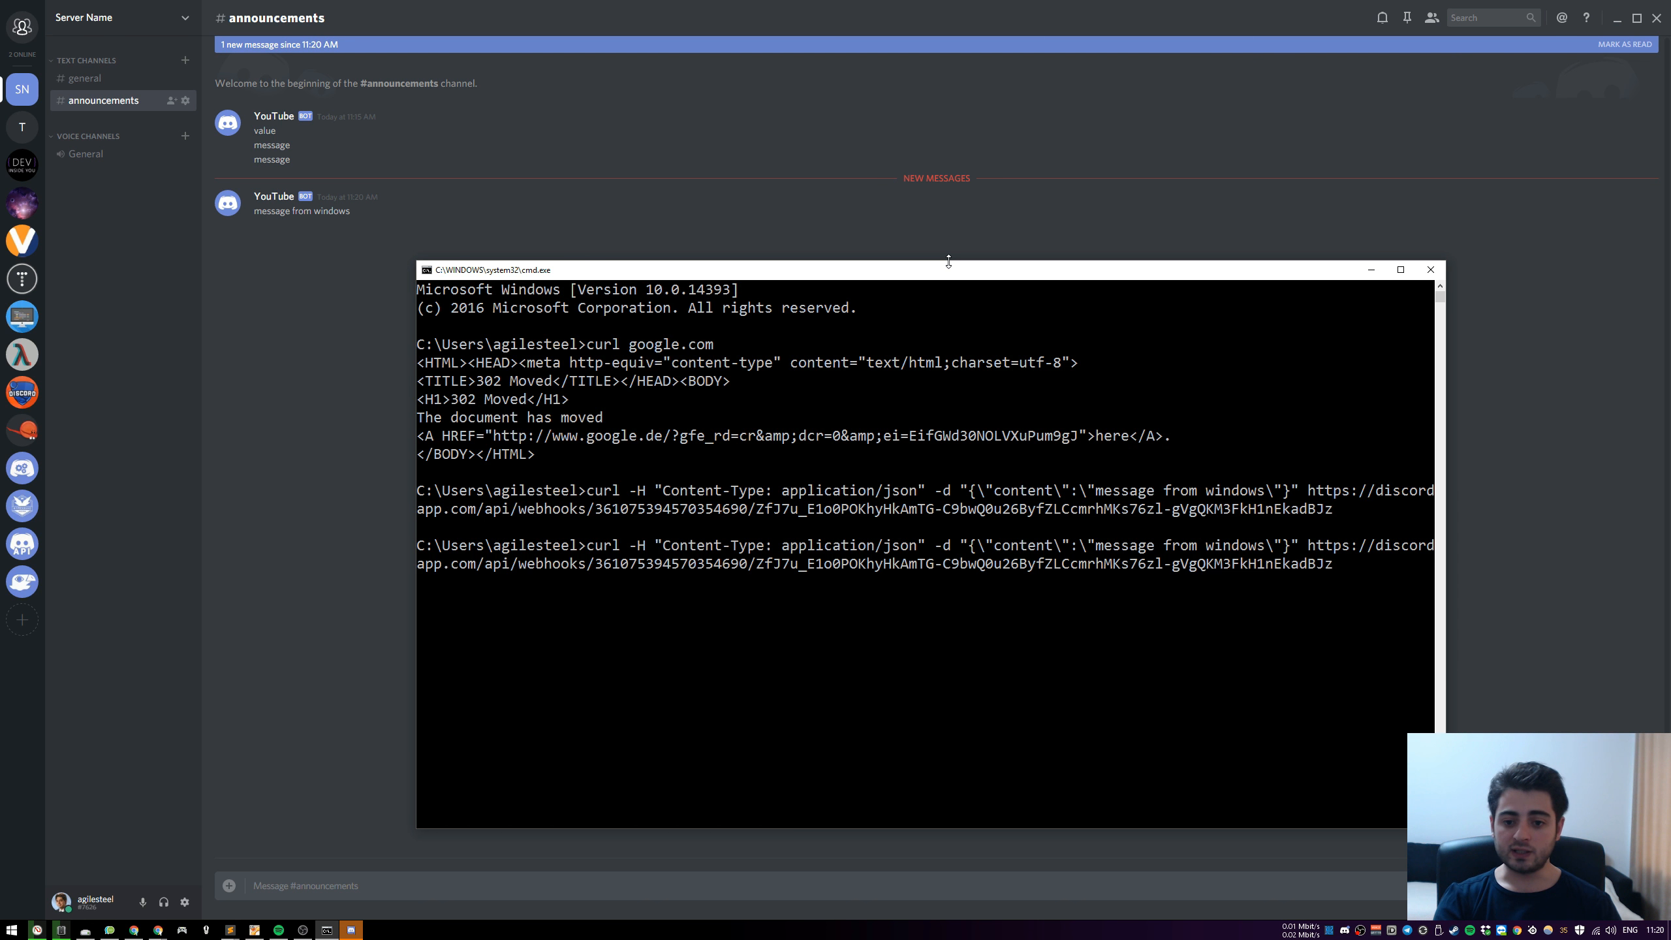
pyautogui.hotkey('ctrl', 'Left')
pyautogui.hotkey('ctrl', 'Left')
pyautogui.hotkey('ctrl', 'Left')
pyautogui.hotkey('ctrl', 'Left')
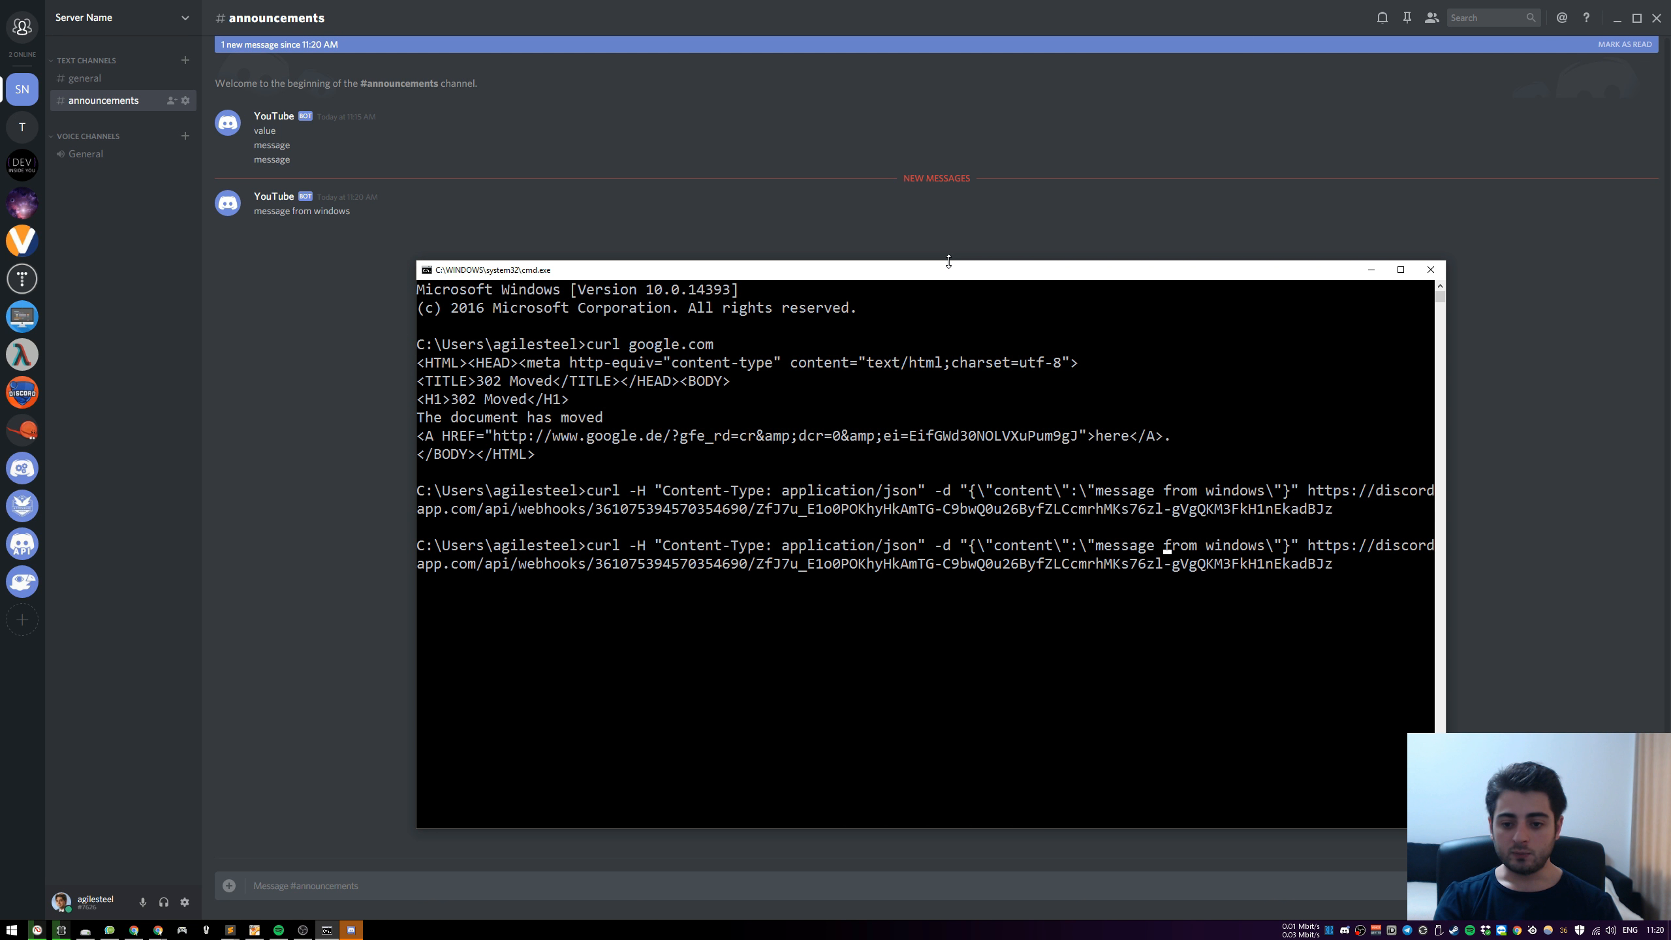
pyautogui.write("'")
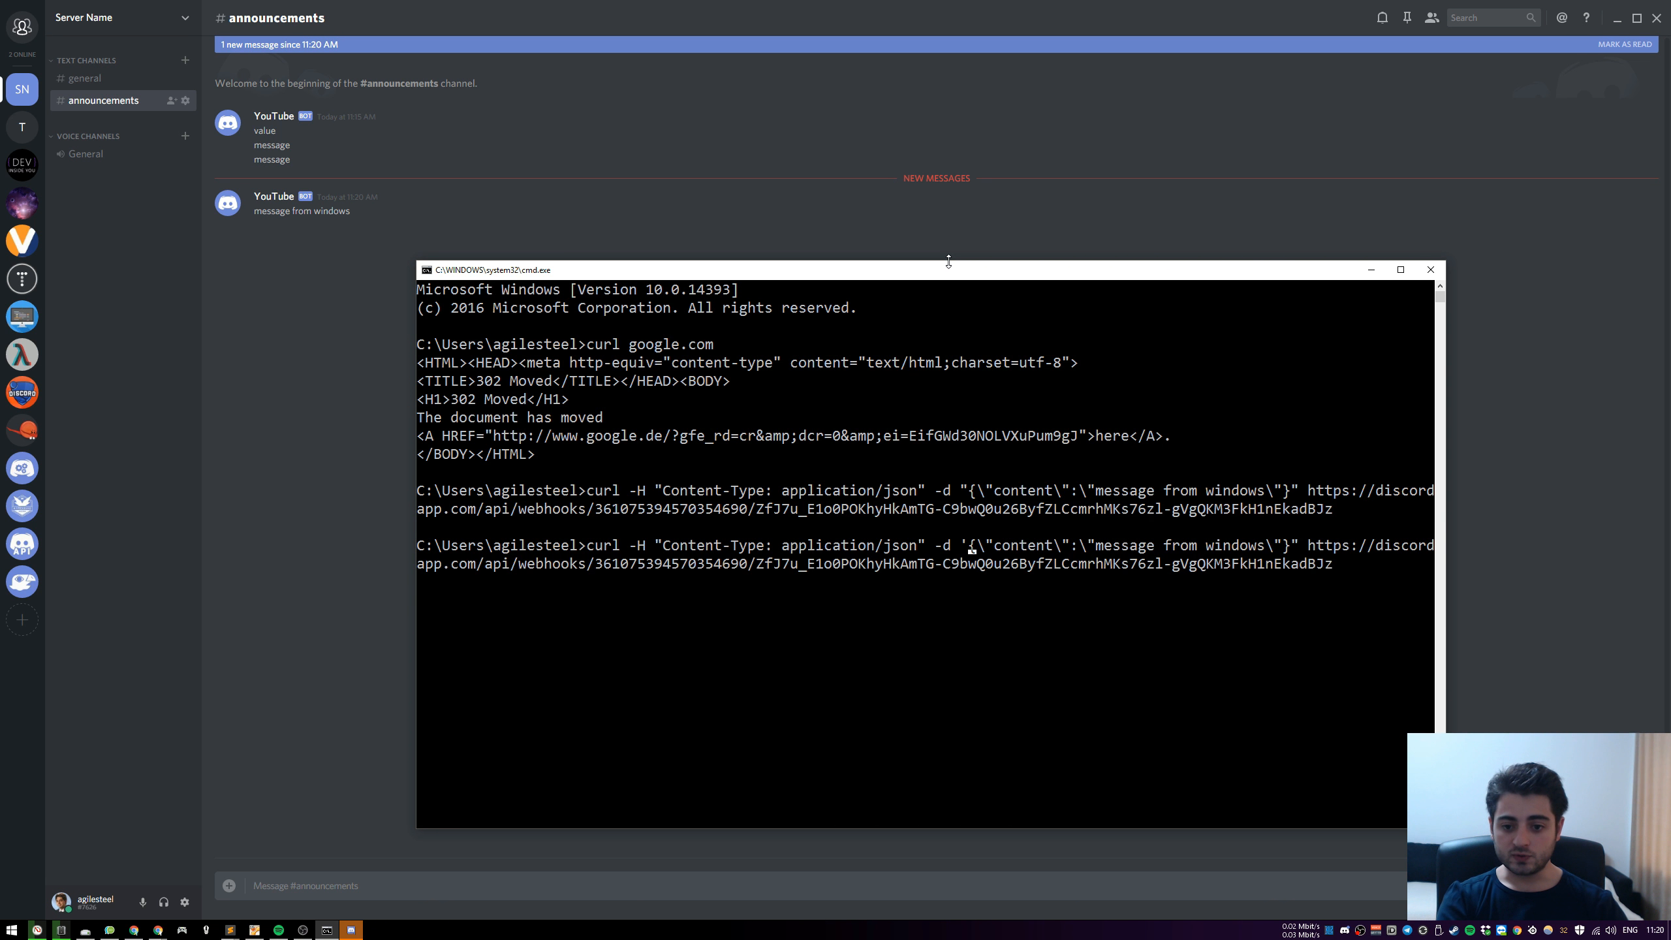
pyautogui.press('Delete')
pyautogui.hotkey('ctrl', 'Right')
pyautogui.hotkey('ctrl', 'Right')
pyautogui.hotkey('ctrl', 'Right')
pyautogui.press('Left')
pyautogui.press('Left')
pyautogui.write("'")
pyautogui.press('Delete')
pyautogui.press('Return')
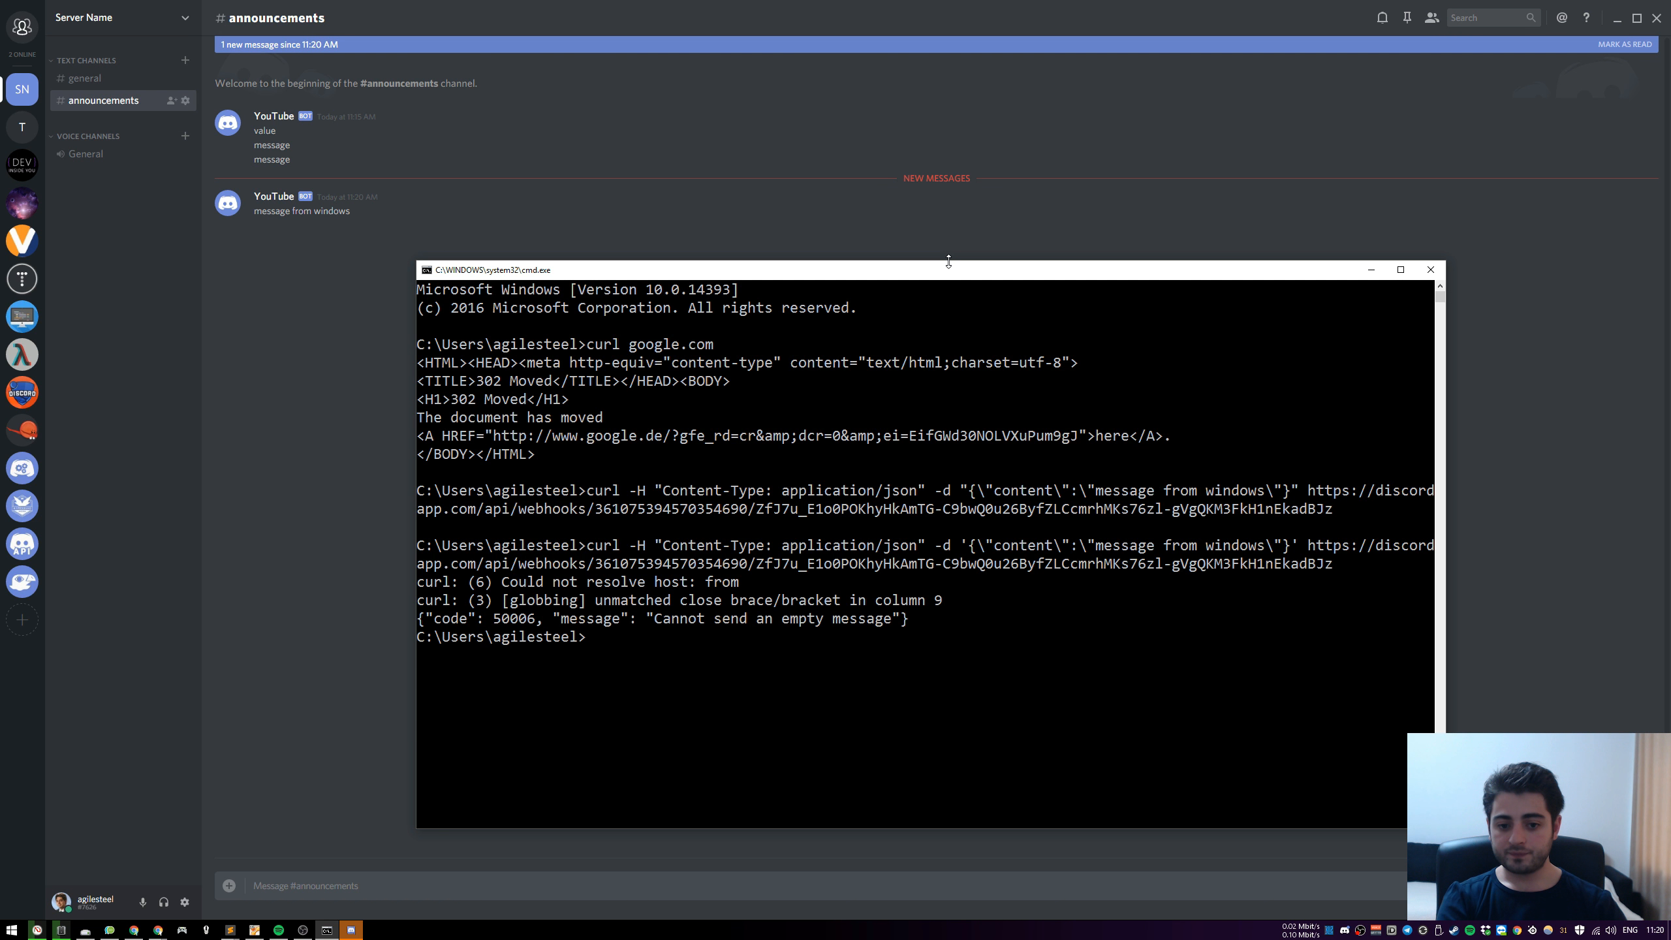
# Send the single-quoted curl request again and close the command prompt window
pyautogui.press('Up')
pyautogui.press('Return')
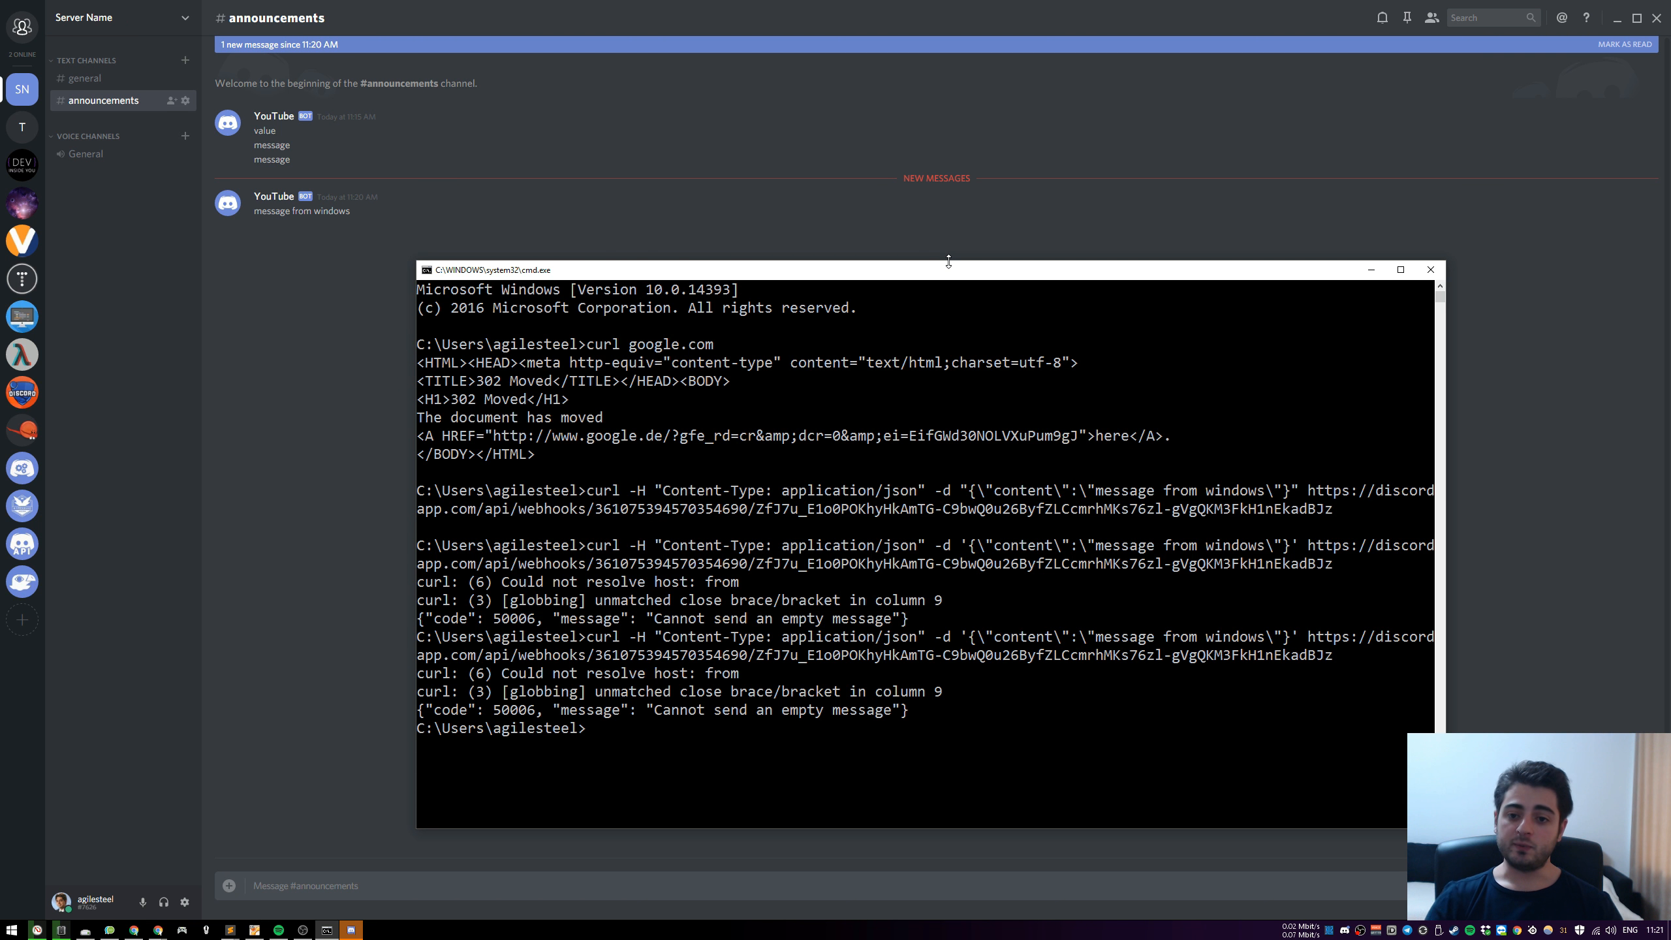
pyautogui.click(1430, 277)
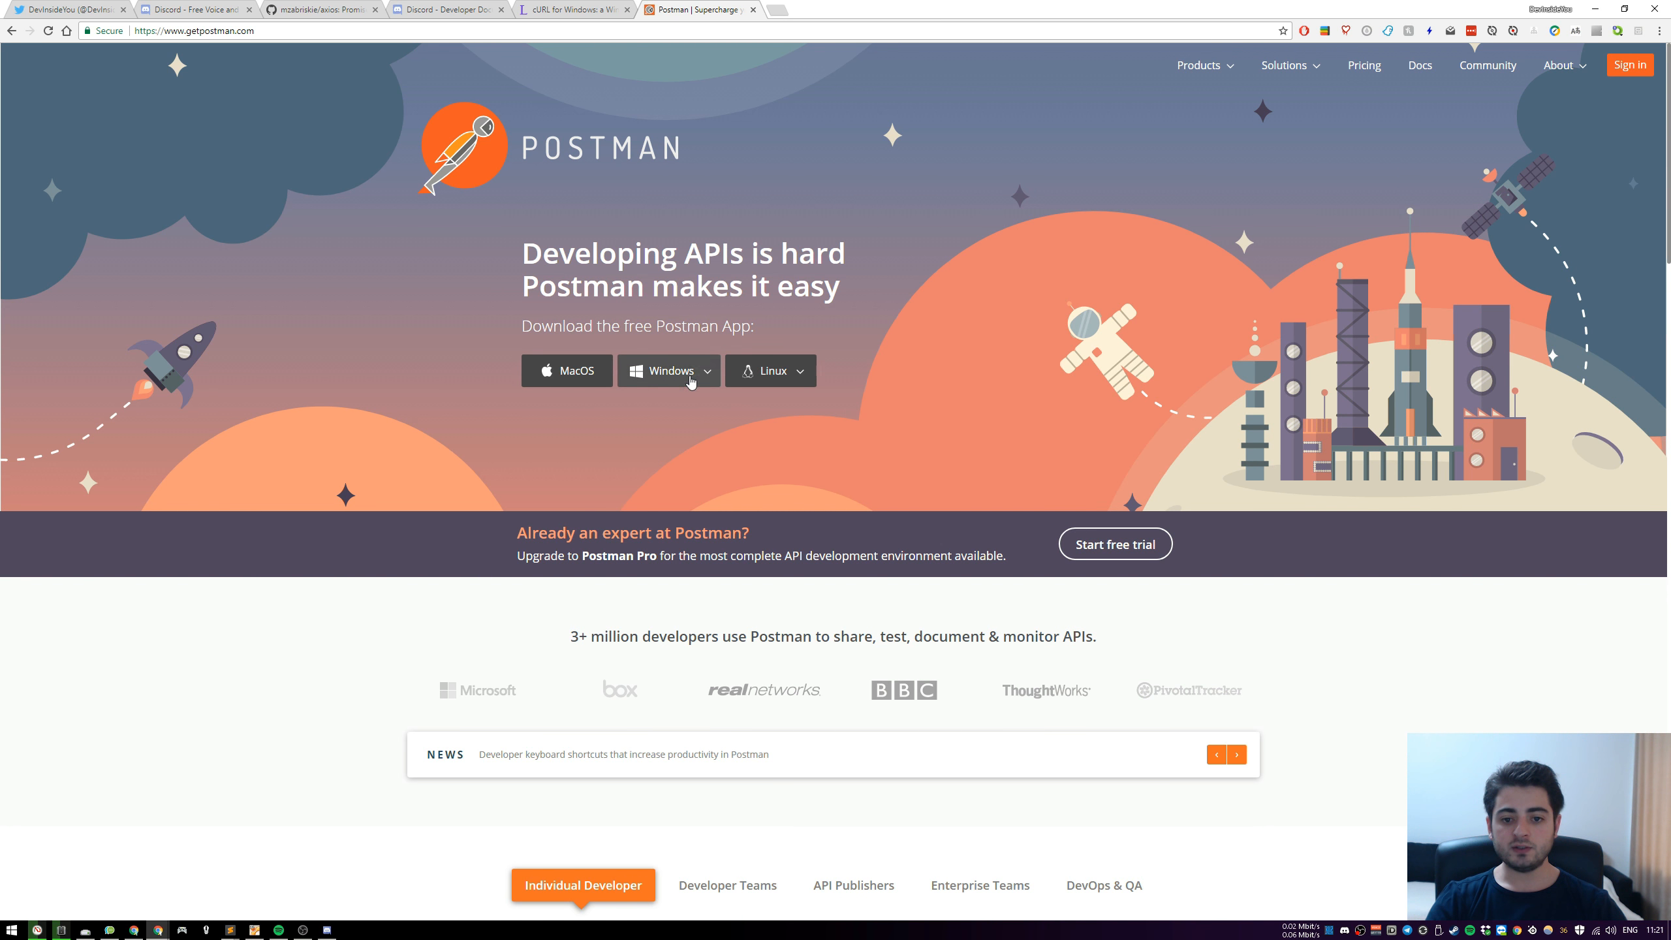
# Open Postman's app download page, examine its native and Chrome app options, and reset the page zoom to 100%
pyautogui.scroll(-20, 690, 382)
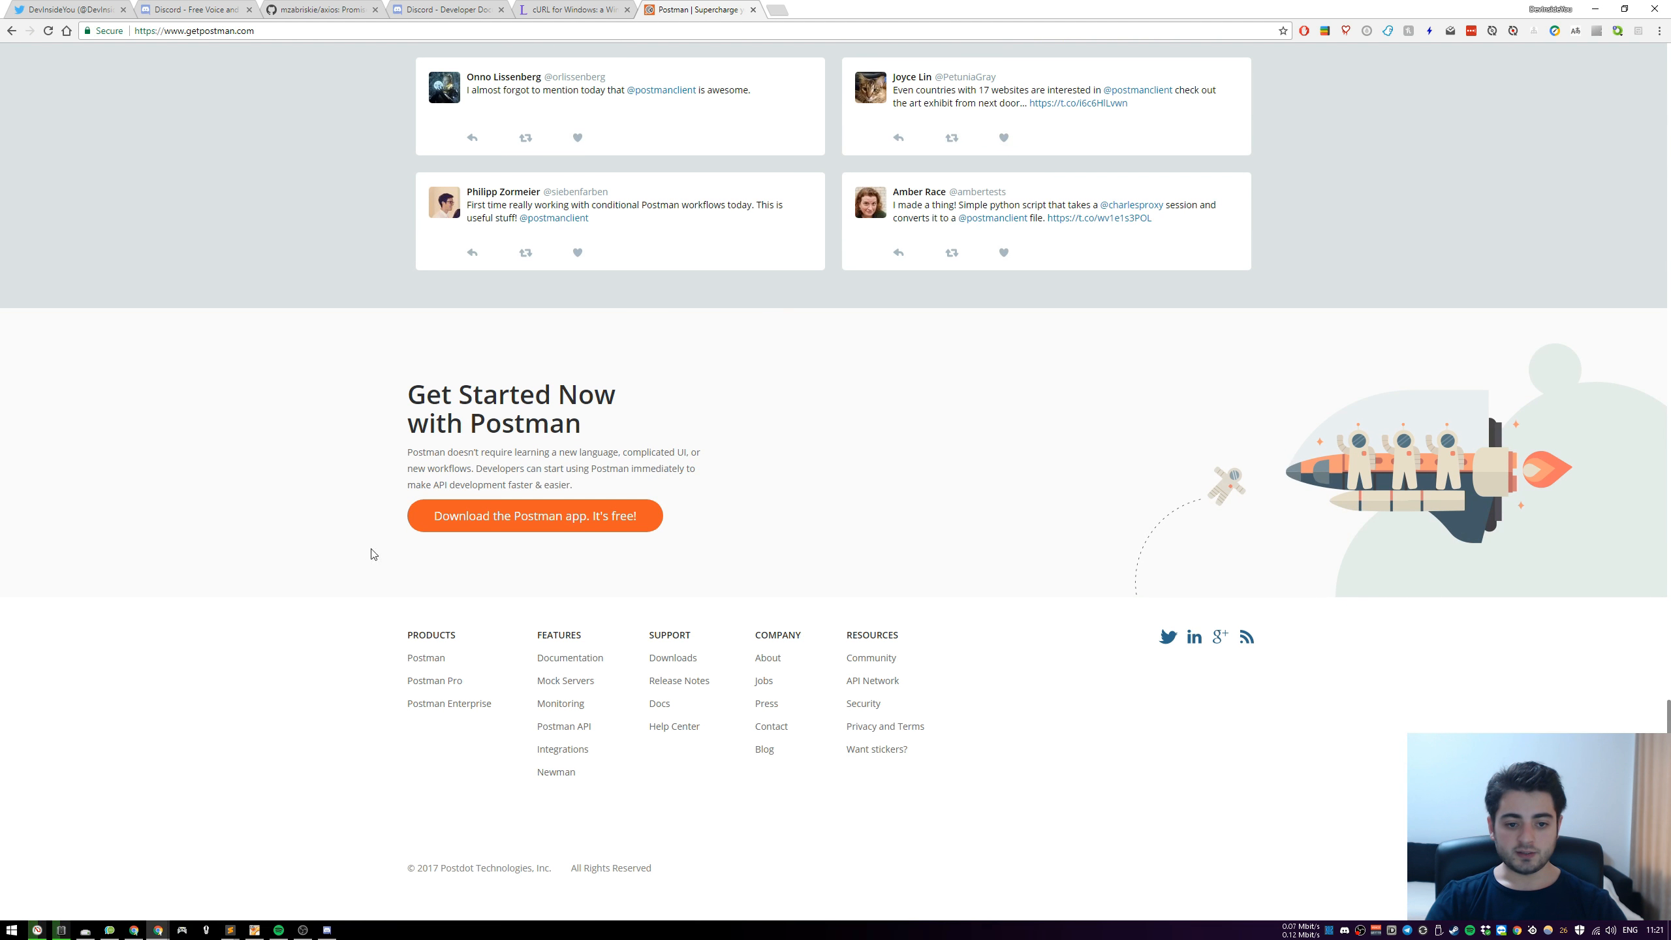
pyautogui.click(536, 527)
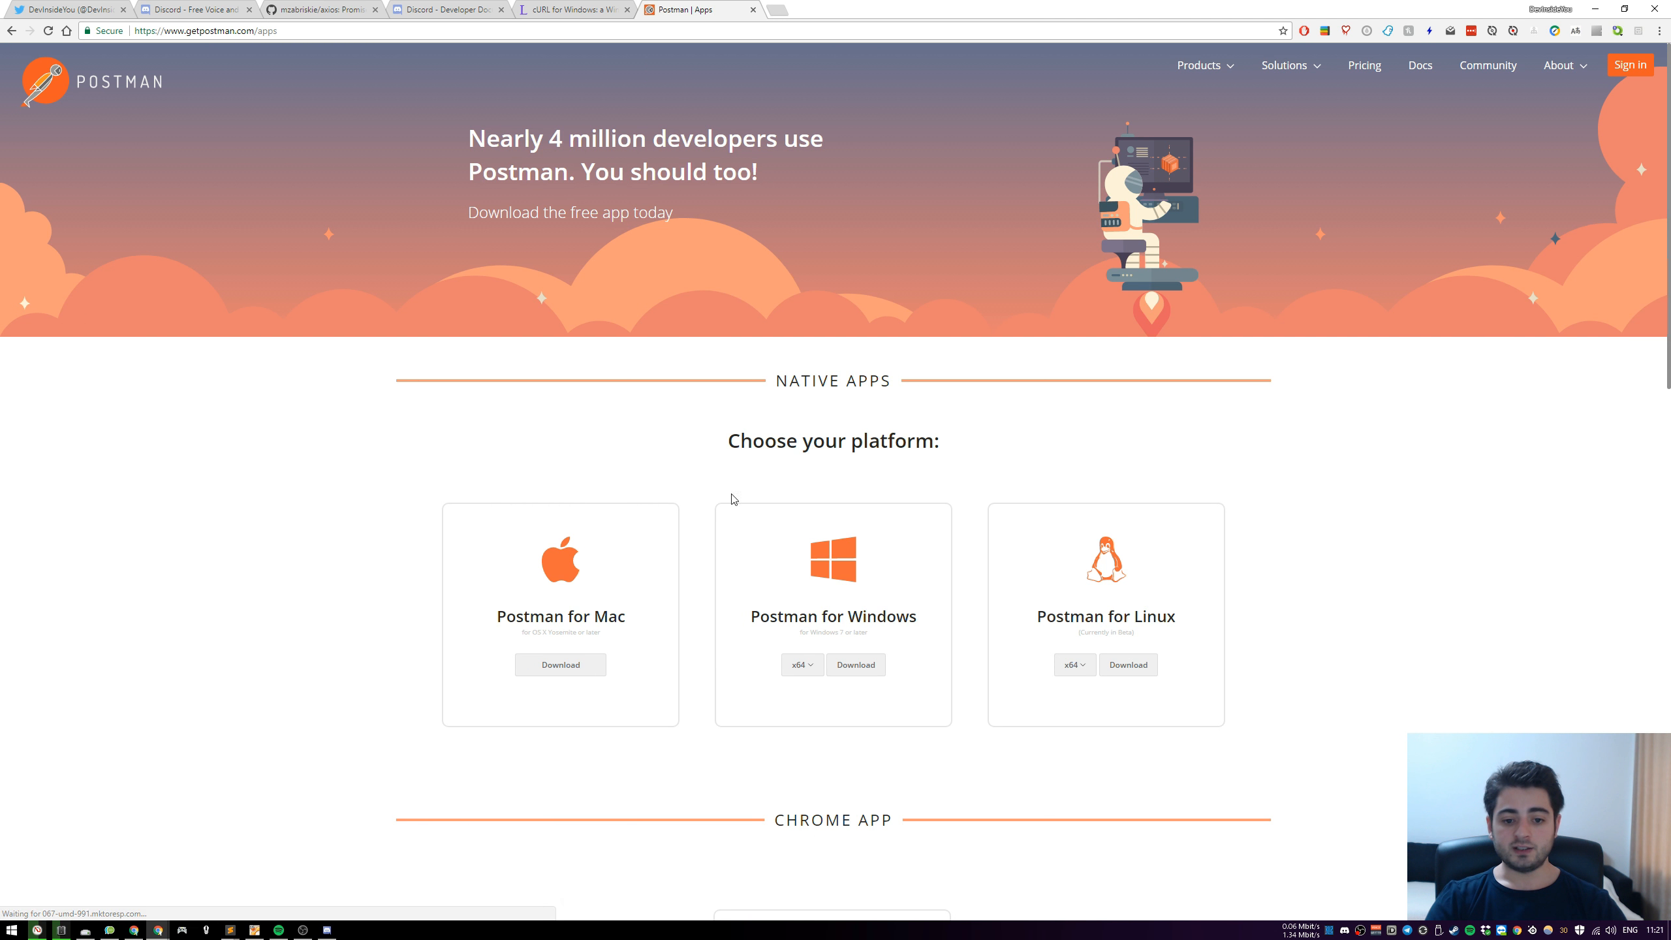
pyautogui.scroll(-2, 1383, 590)
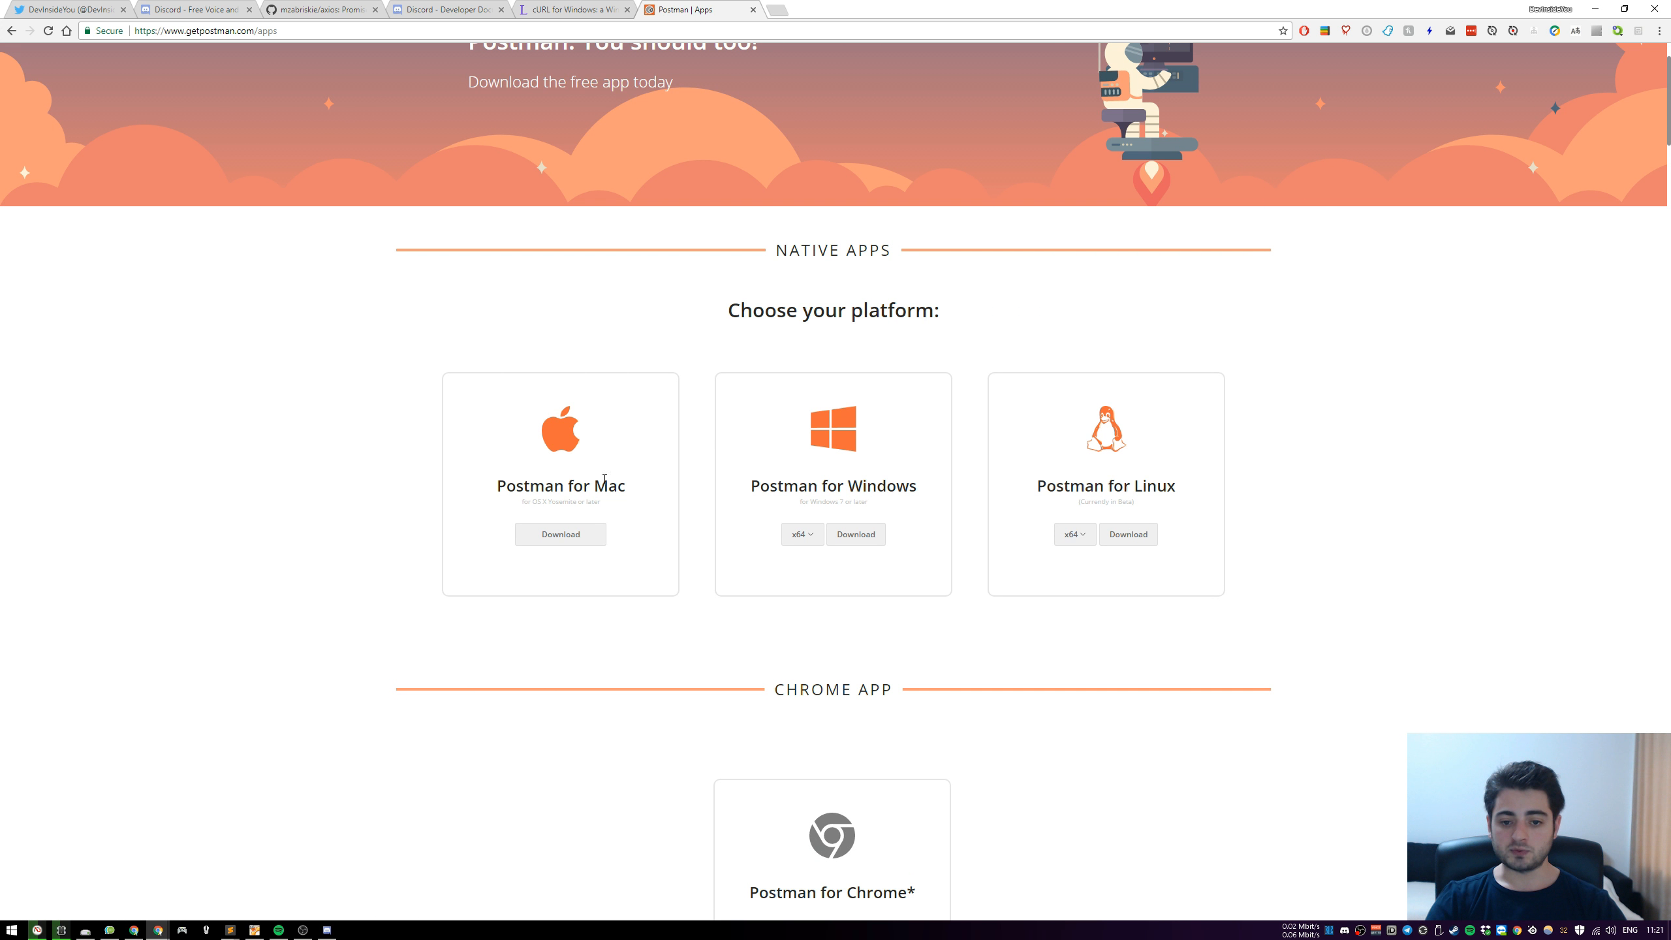
pyautogui.scroll(-5, 1311, 506)
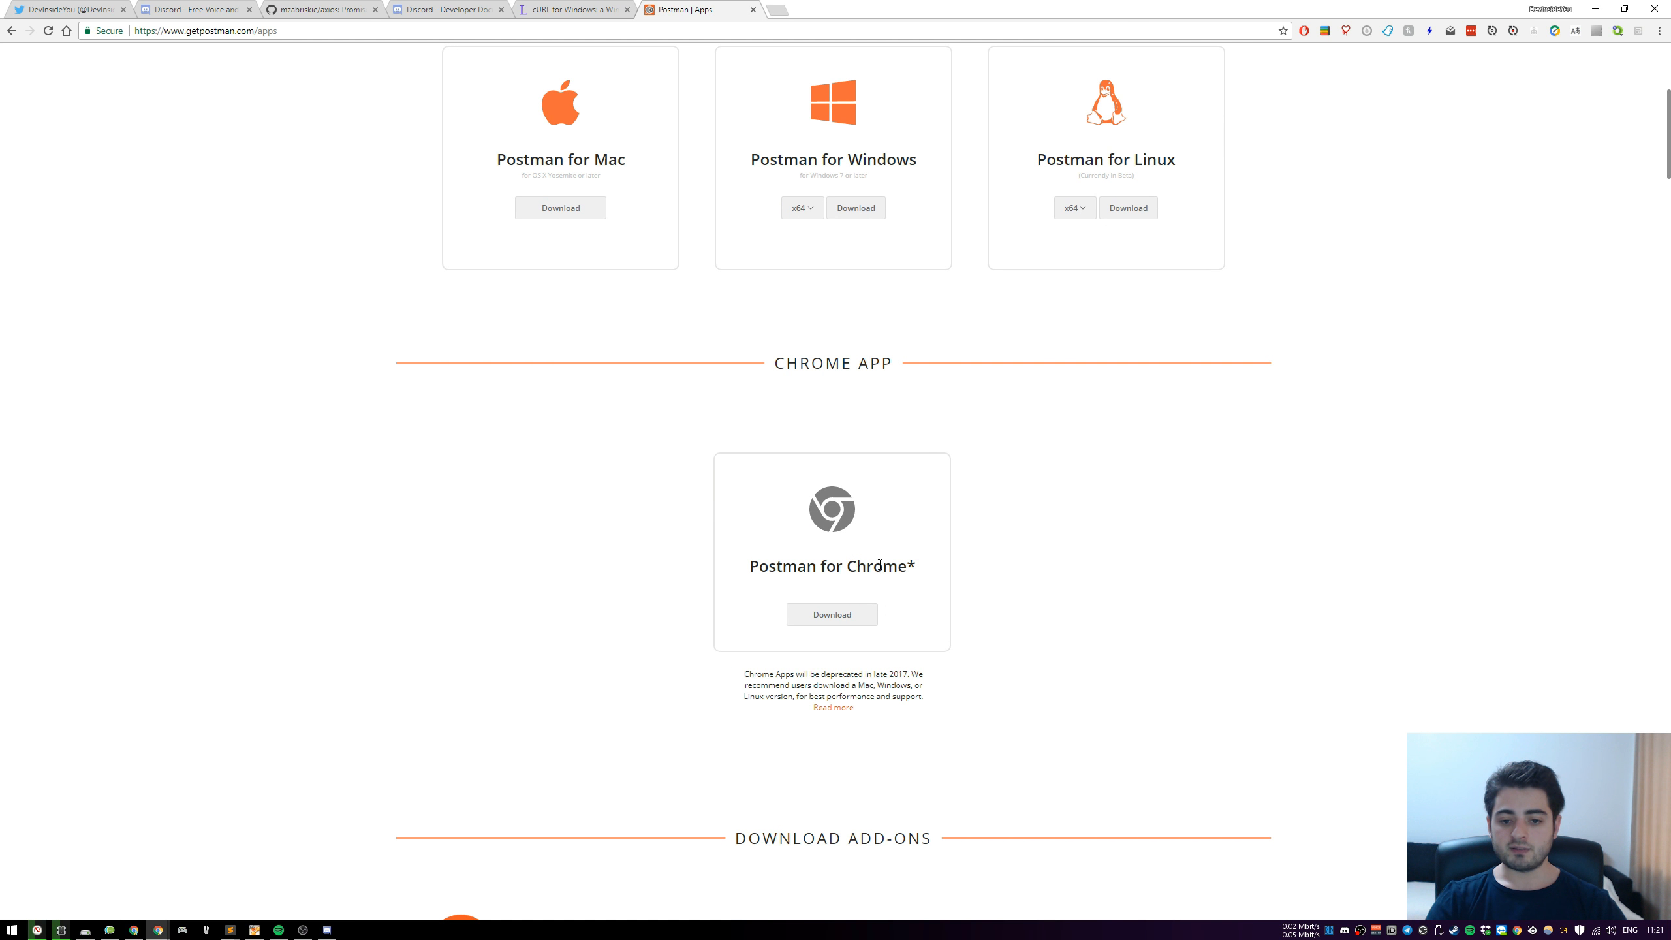
pyautogui.scroll(-3, 906, 560)
pyautogui.keyDown('ctrl'); pyautogui.scroll(4, 1002, 540); pyautogui.keyUp('ctrl')
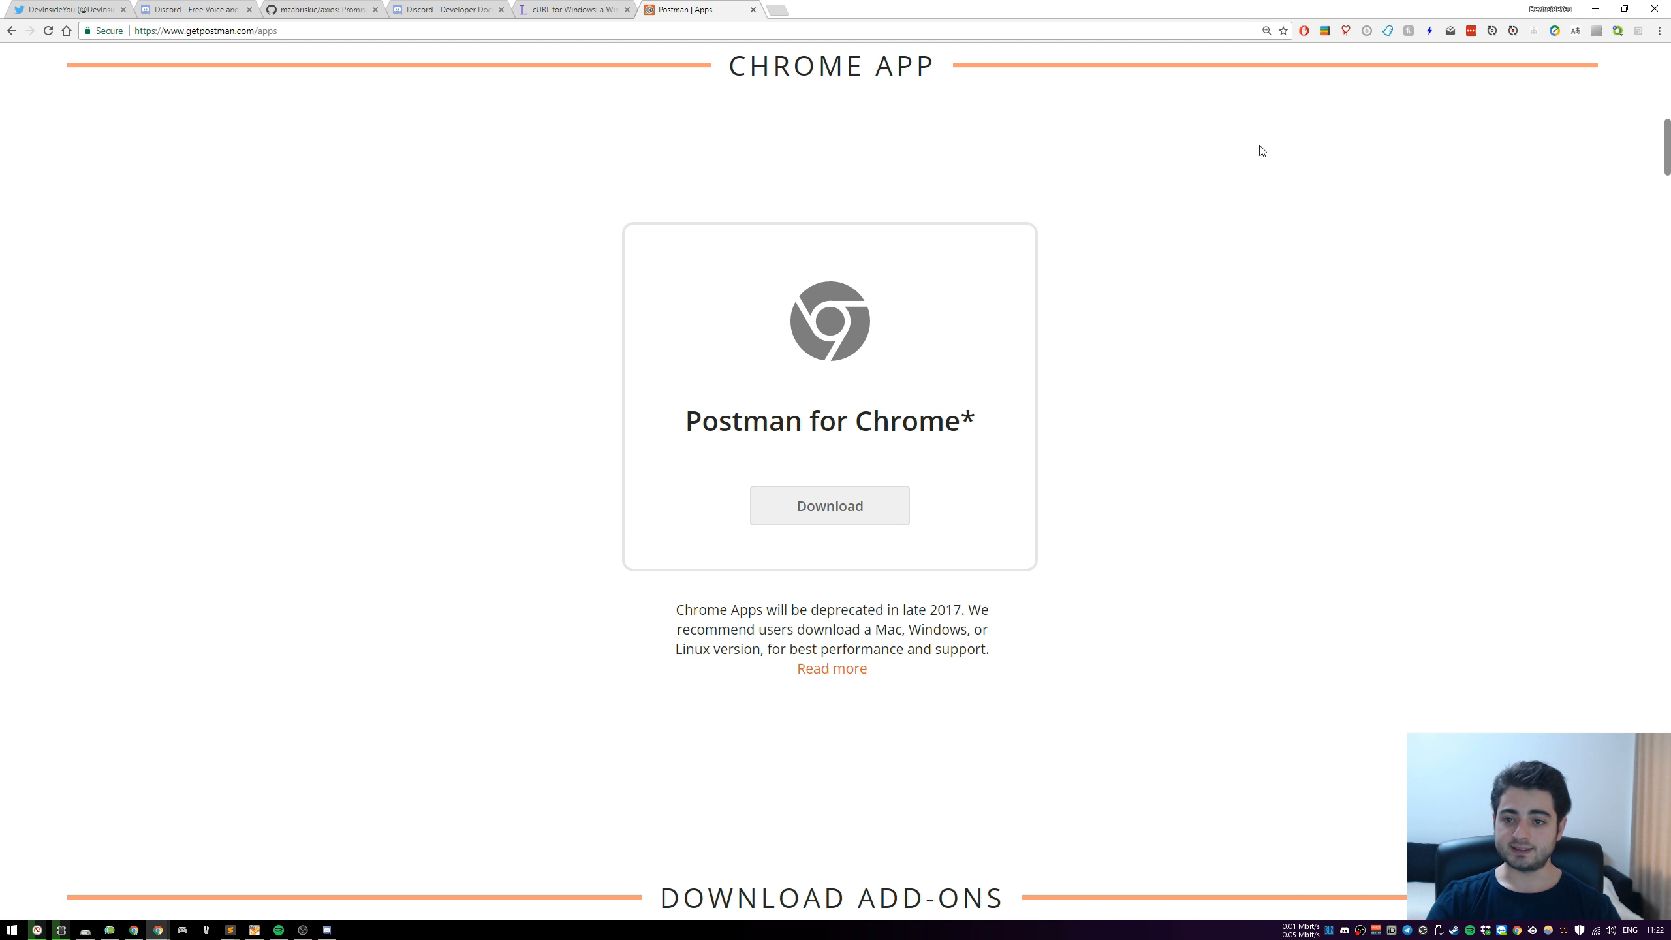
pyautogui.click(1266, 30)
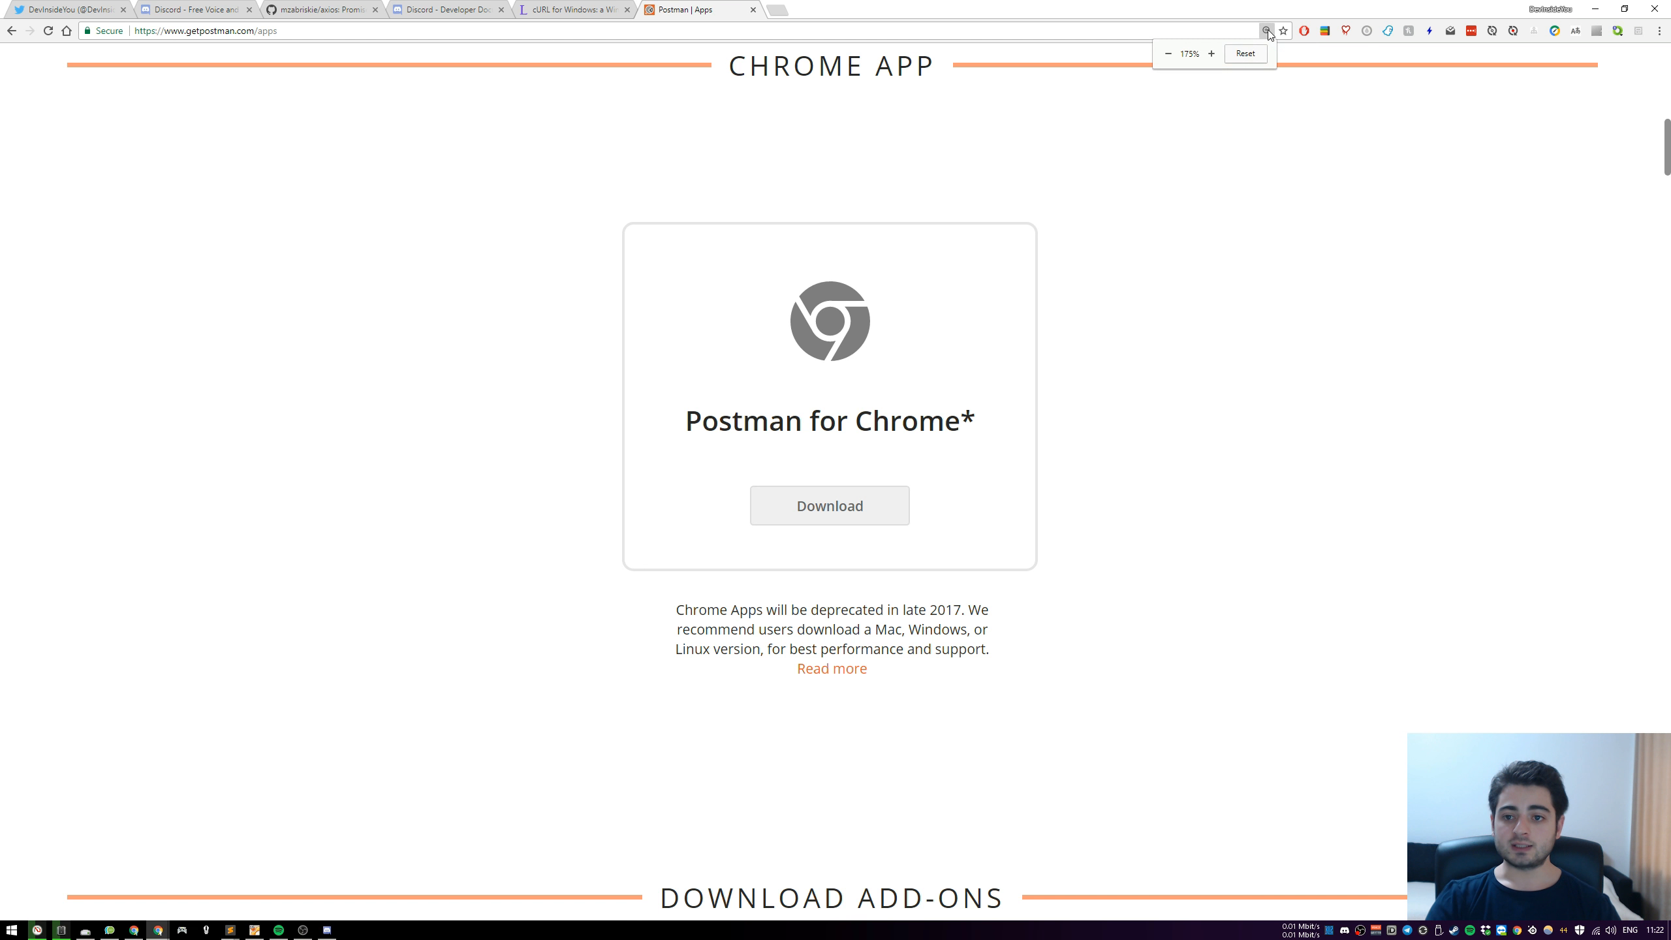
pyautogui.click(1246, 54)
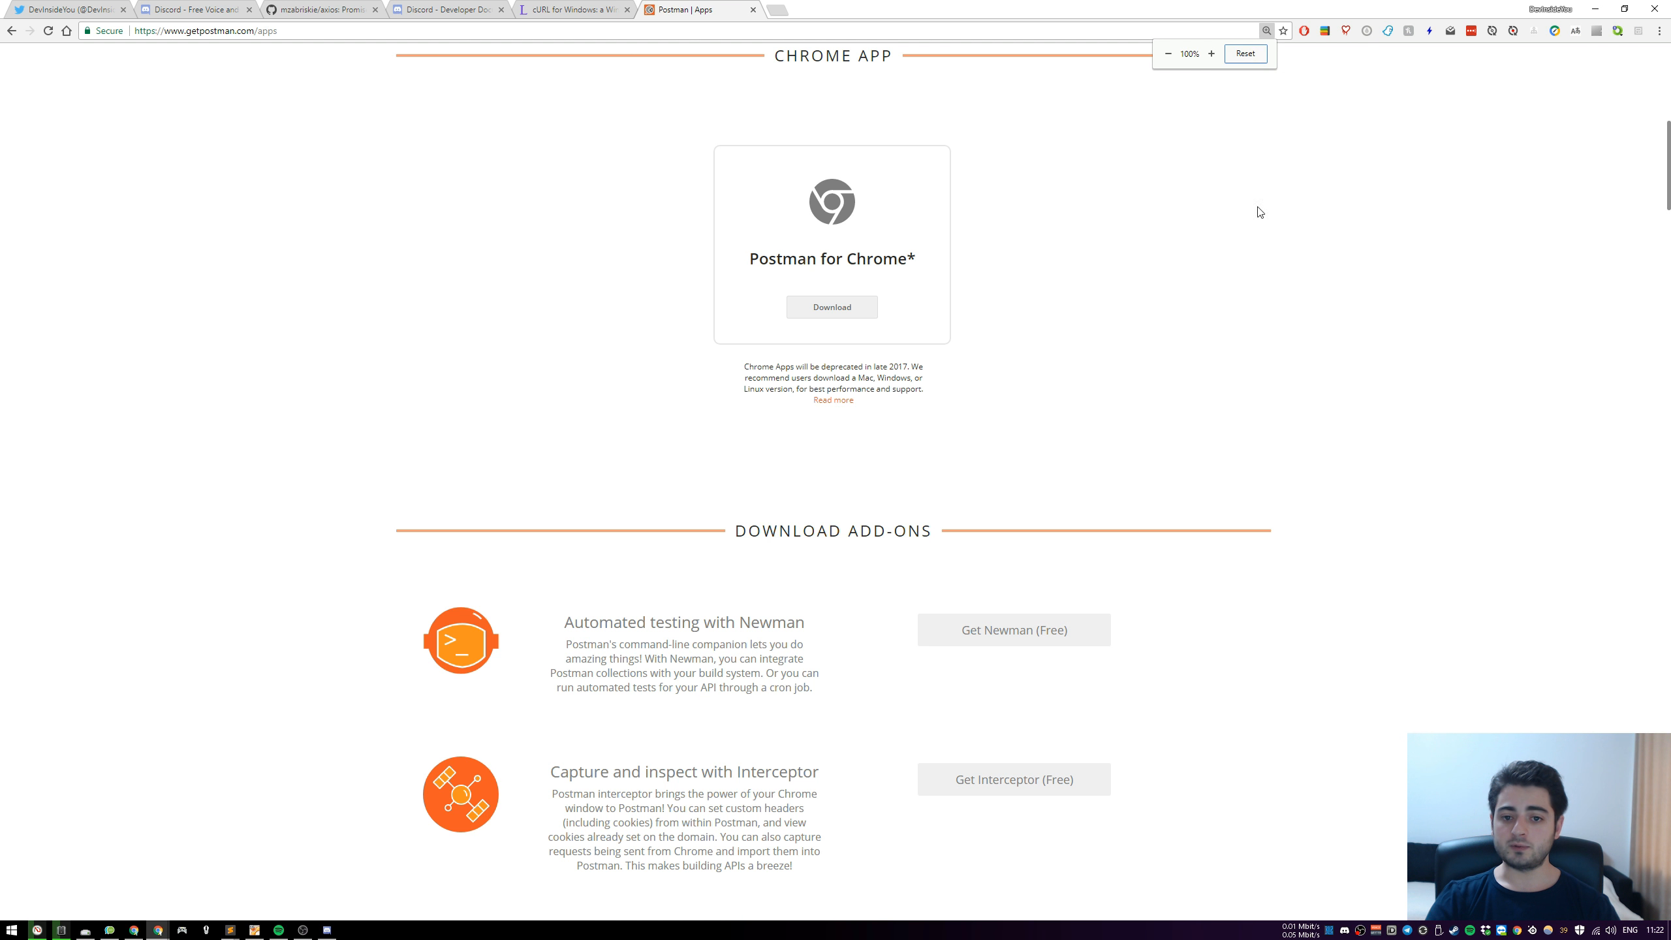
pyautogui.scroll(5, 1445, 301)
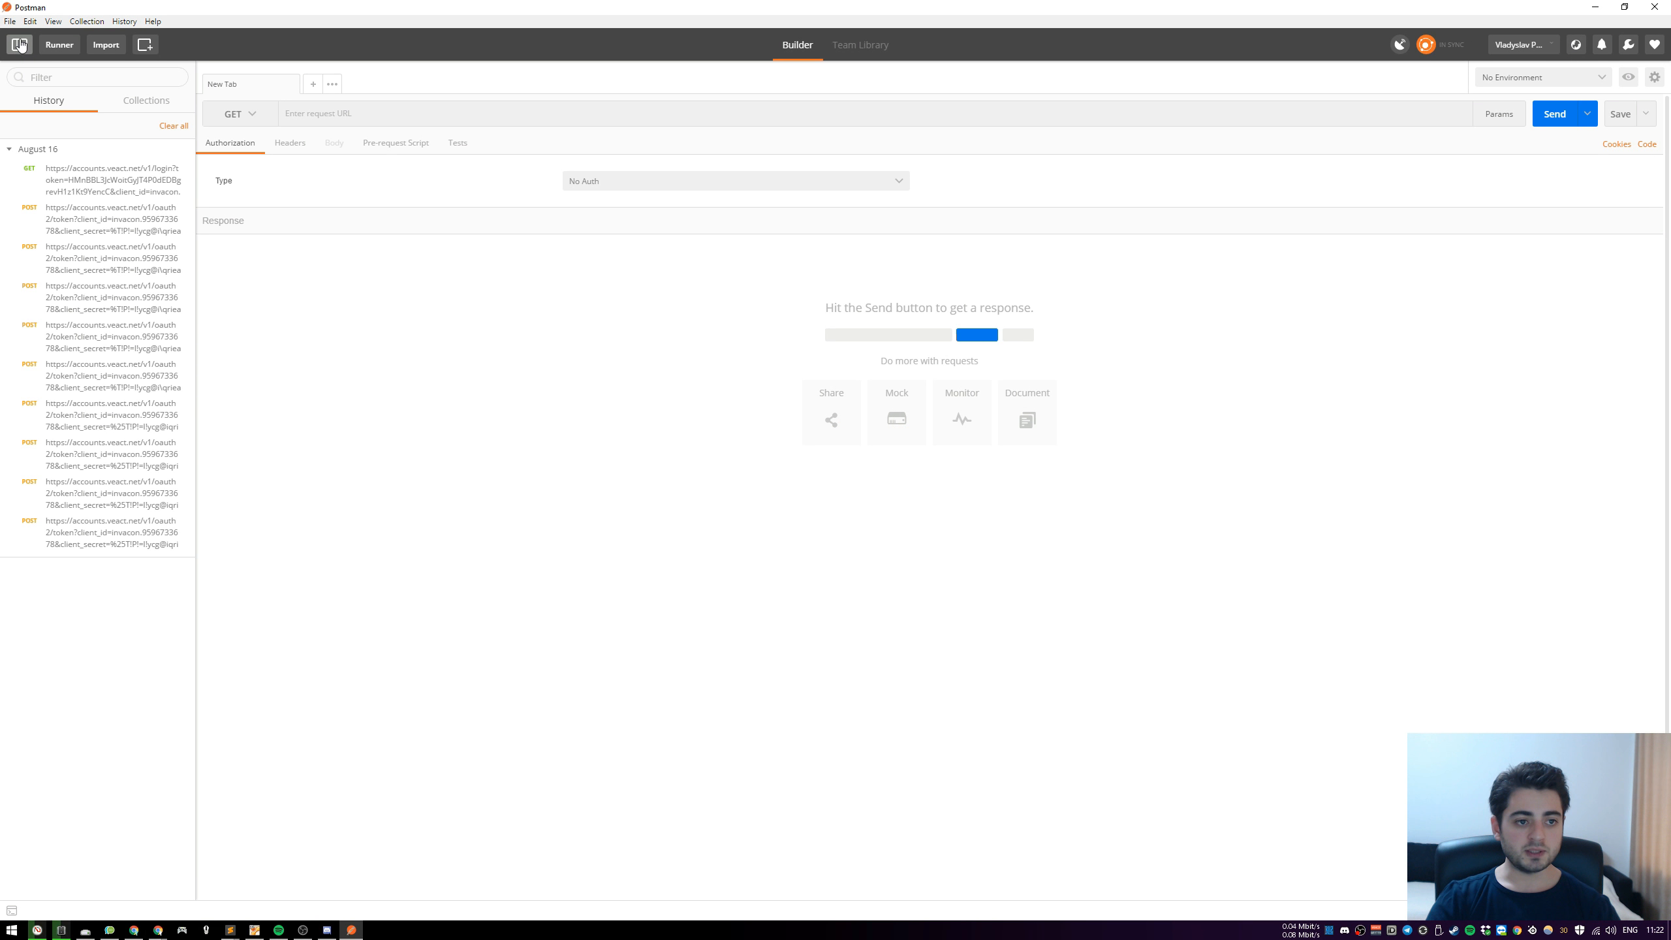
# In the Postman app, hide the history sidebar, set the request method to POST and paste the Discord webhook URL
pyautogui.click(19, 45)
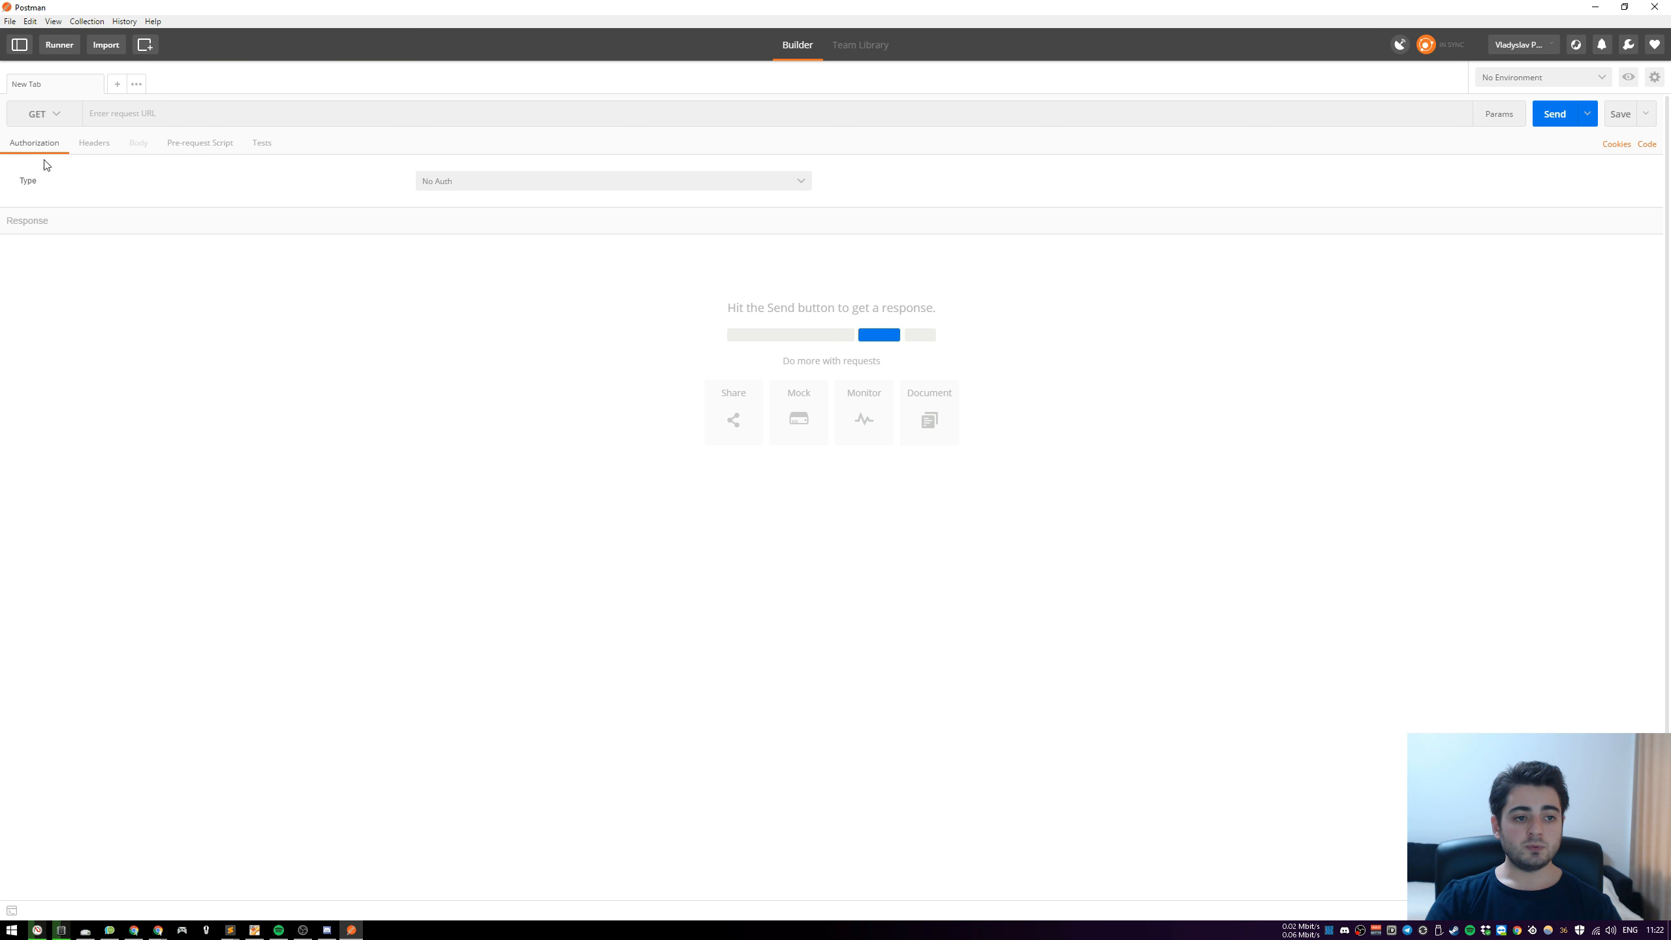
pyautogui.click(63, 119)
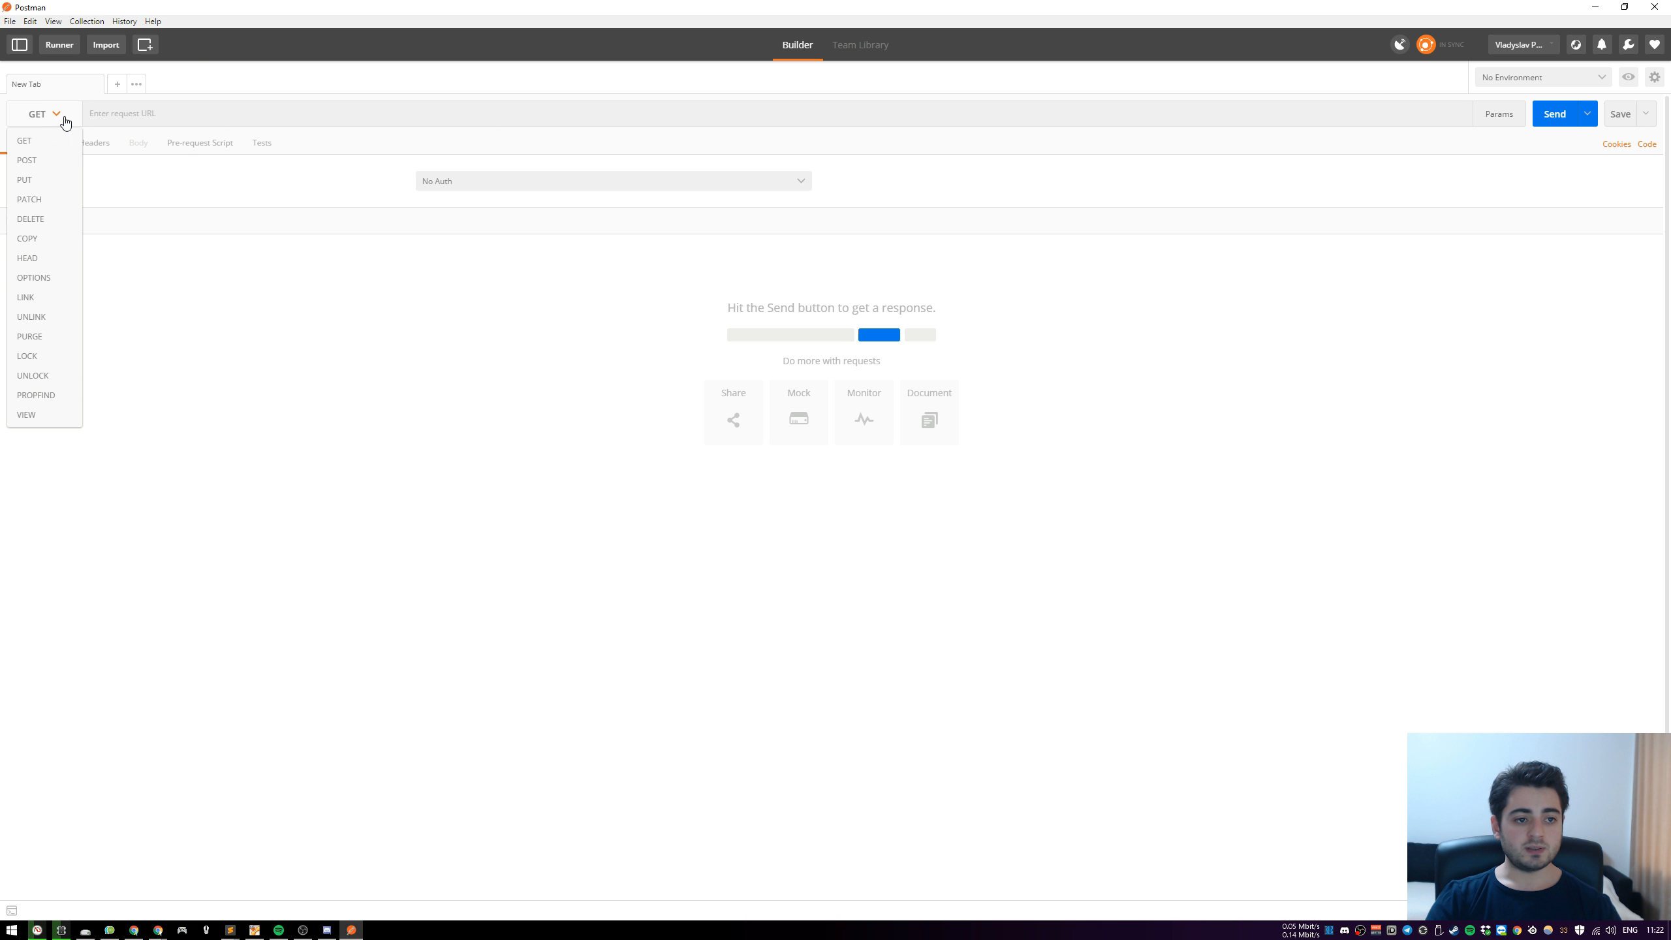
pyautogui.click(44, 160)
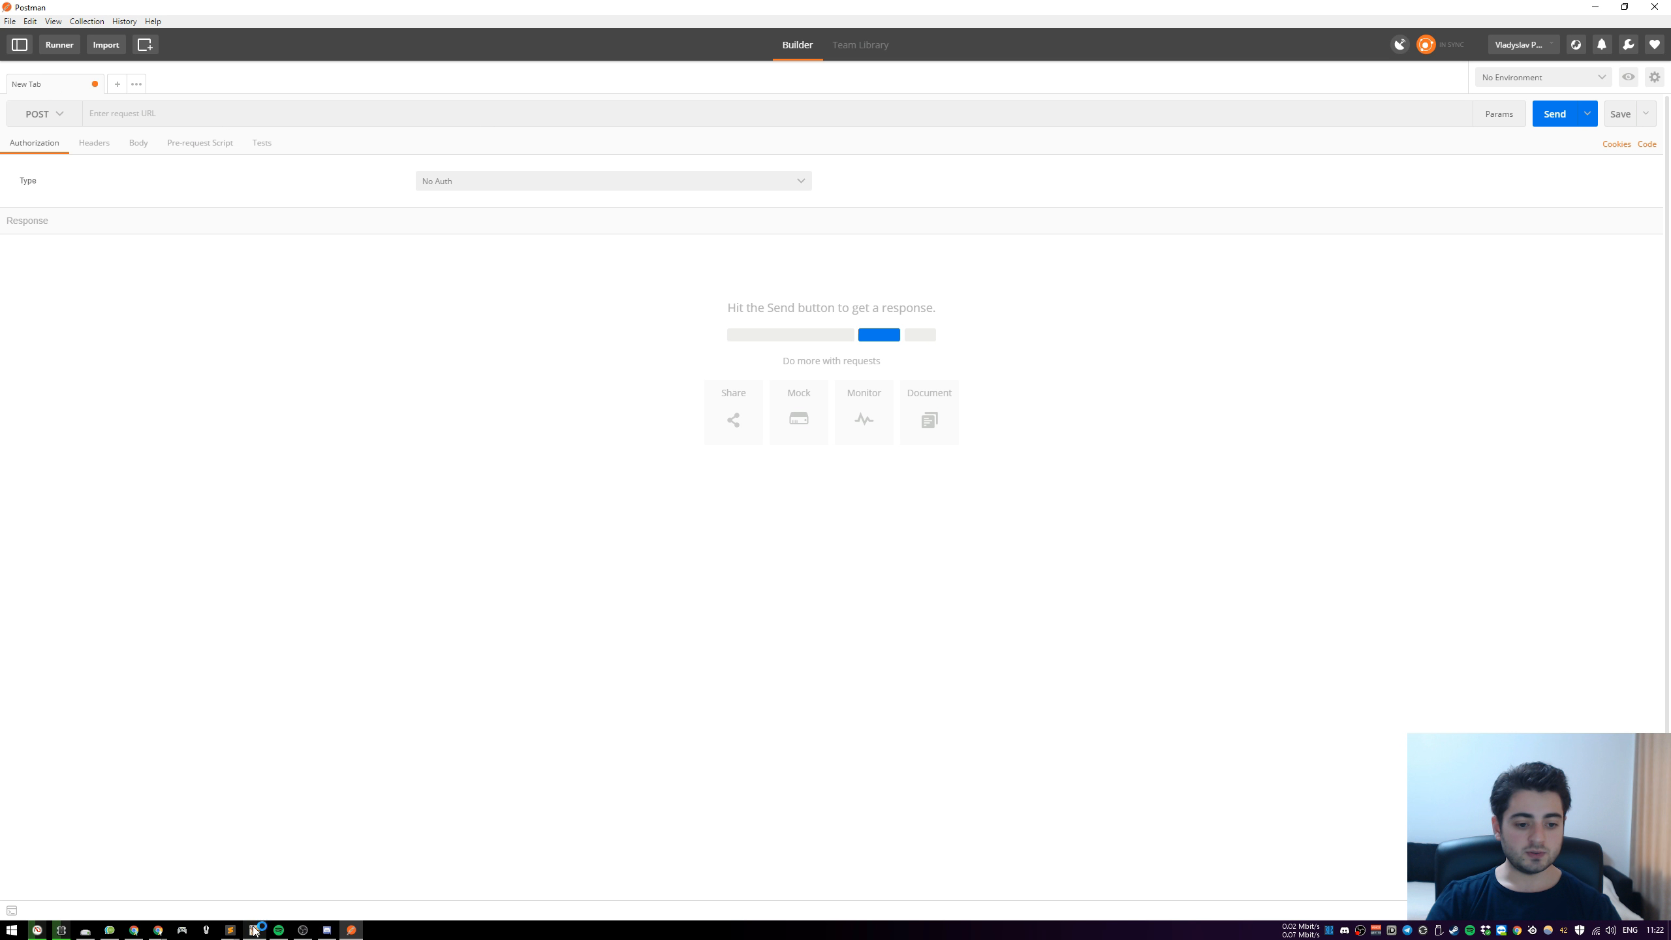
pyautogui.click(194, 112)
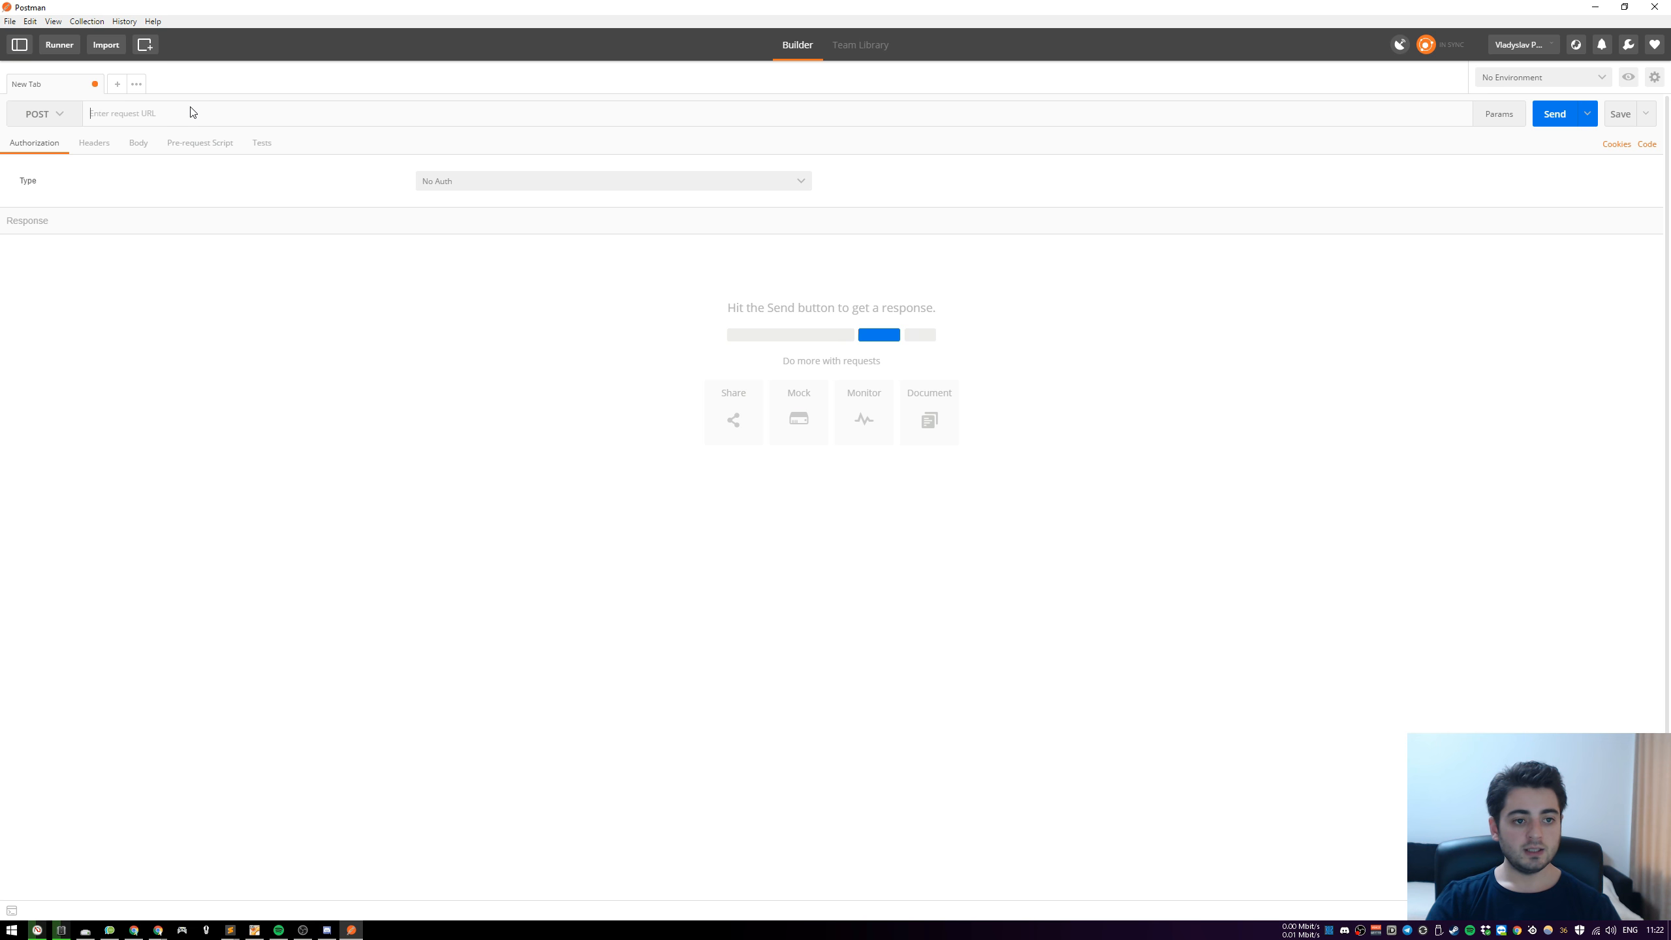
pyautogui.hotkey('ctrl', 'v')
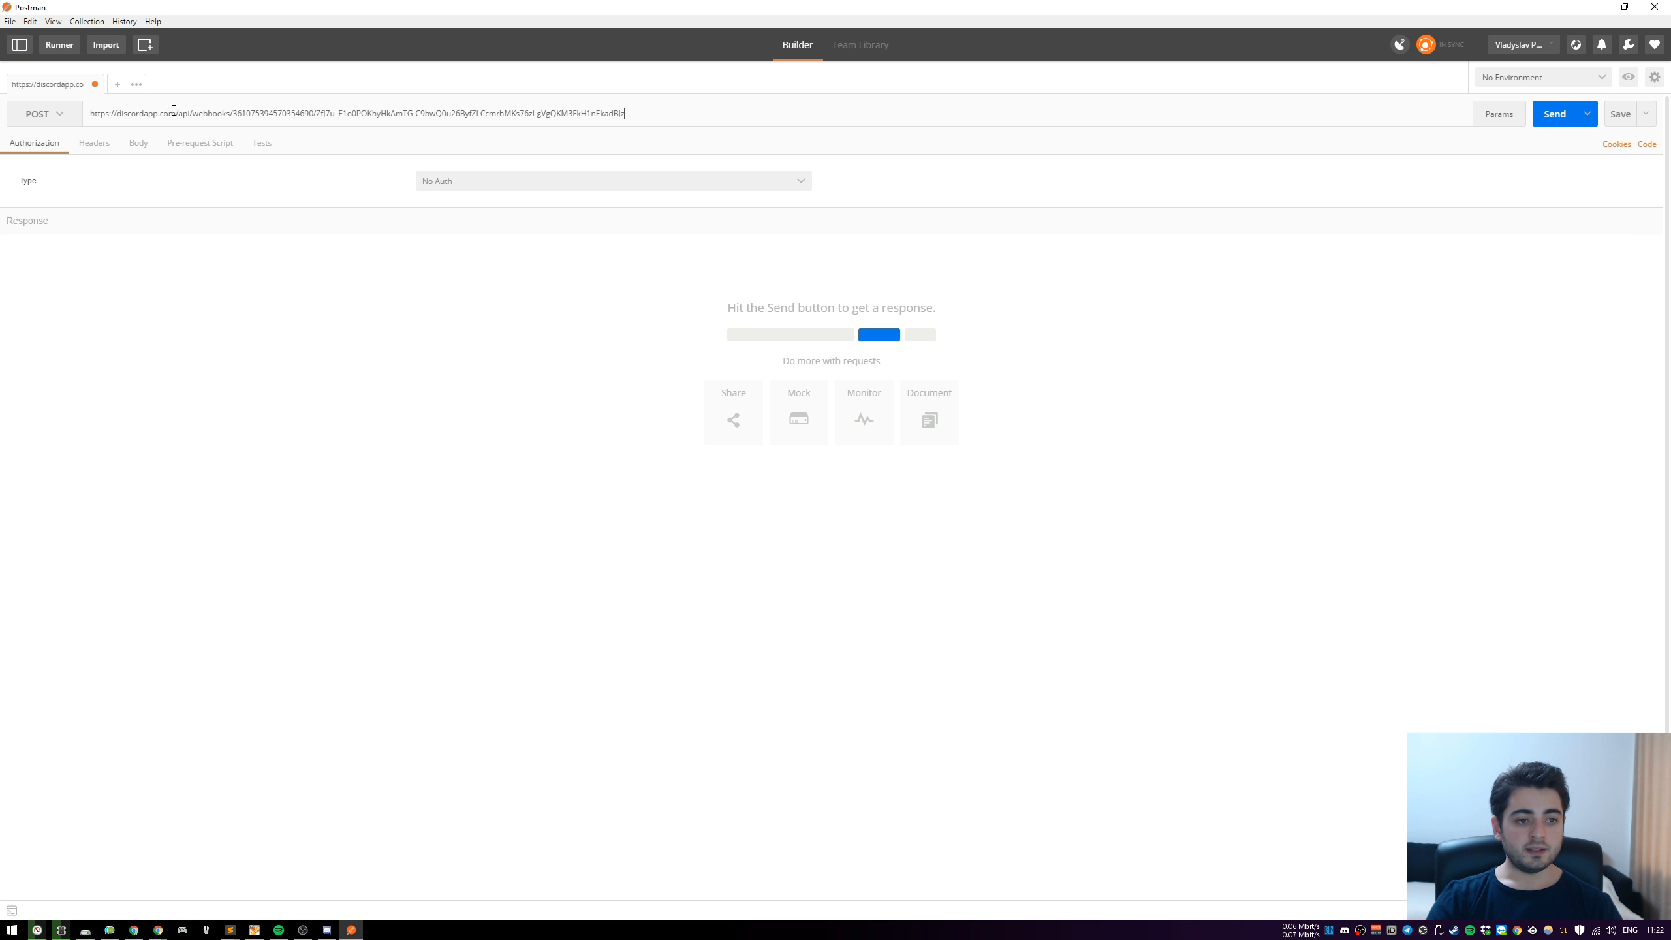
# Add a Content-Type header with the value application/json to the POST request
pyautogui.click(85, 146)
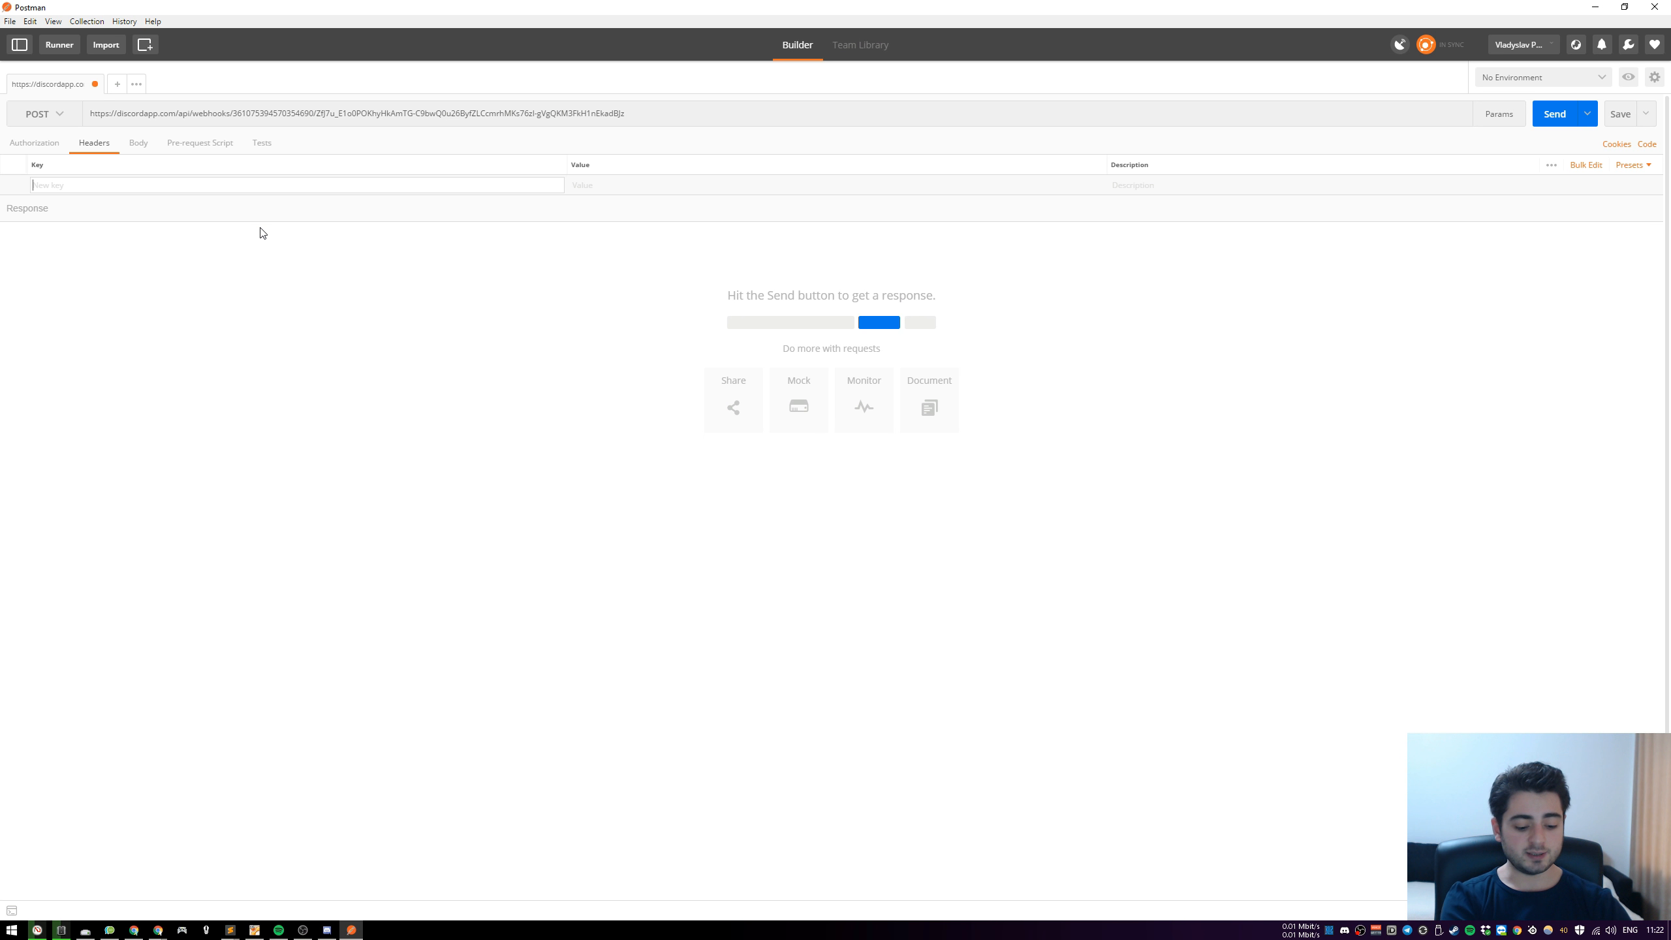
pyautogui.write('con')
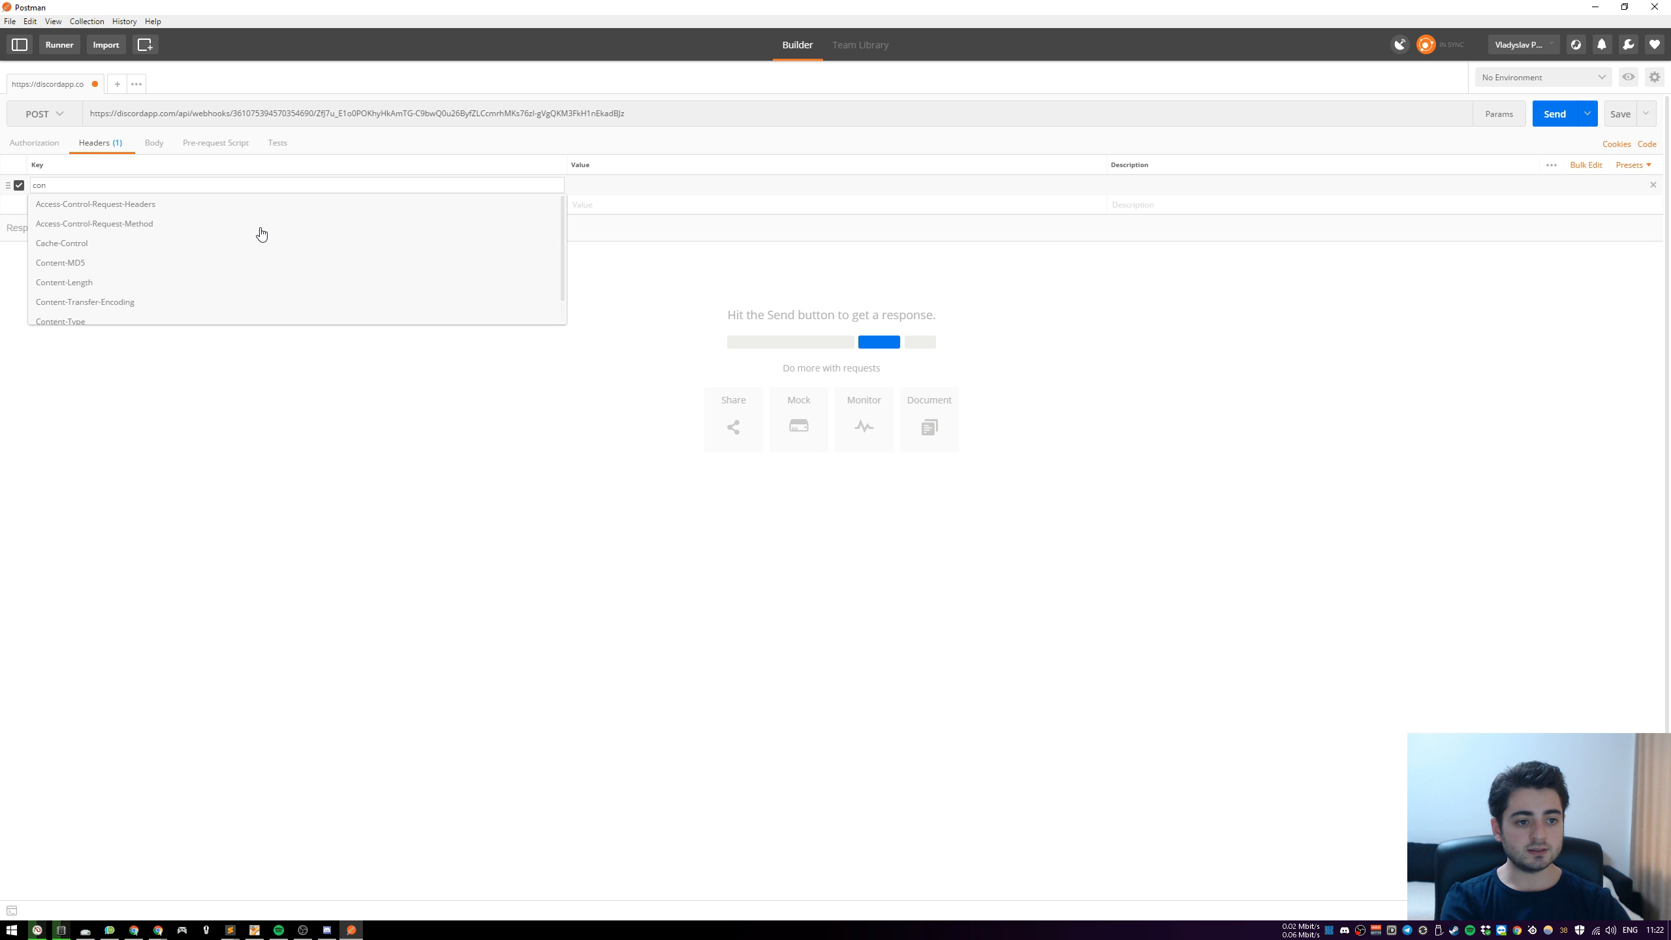
pyautogui.write('tent')
pyautogui.press('Down')
pyautogui.press('Down')
pyautogui.press('Down')
pyautogui.press('Down')
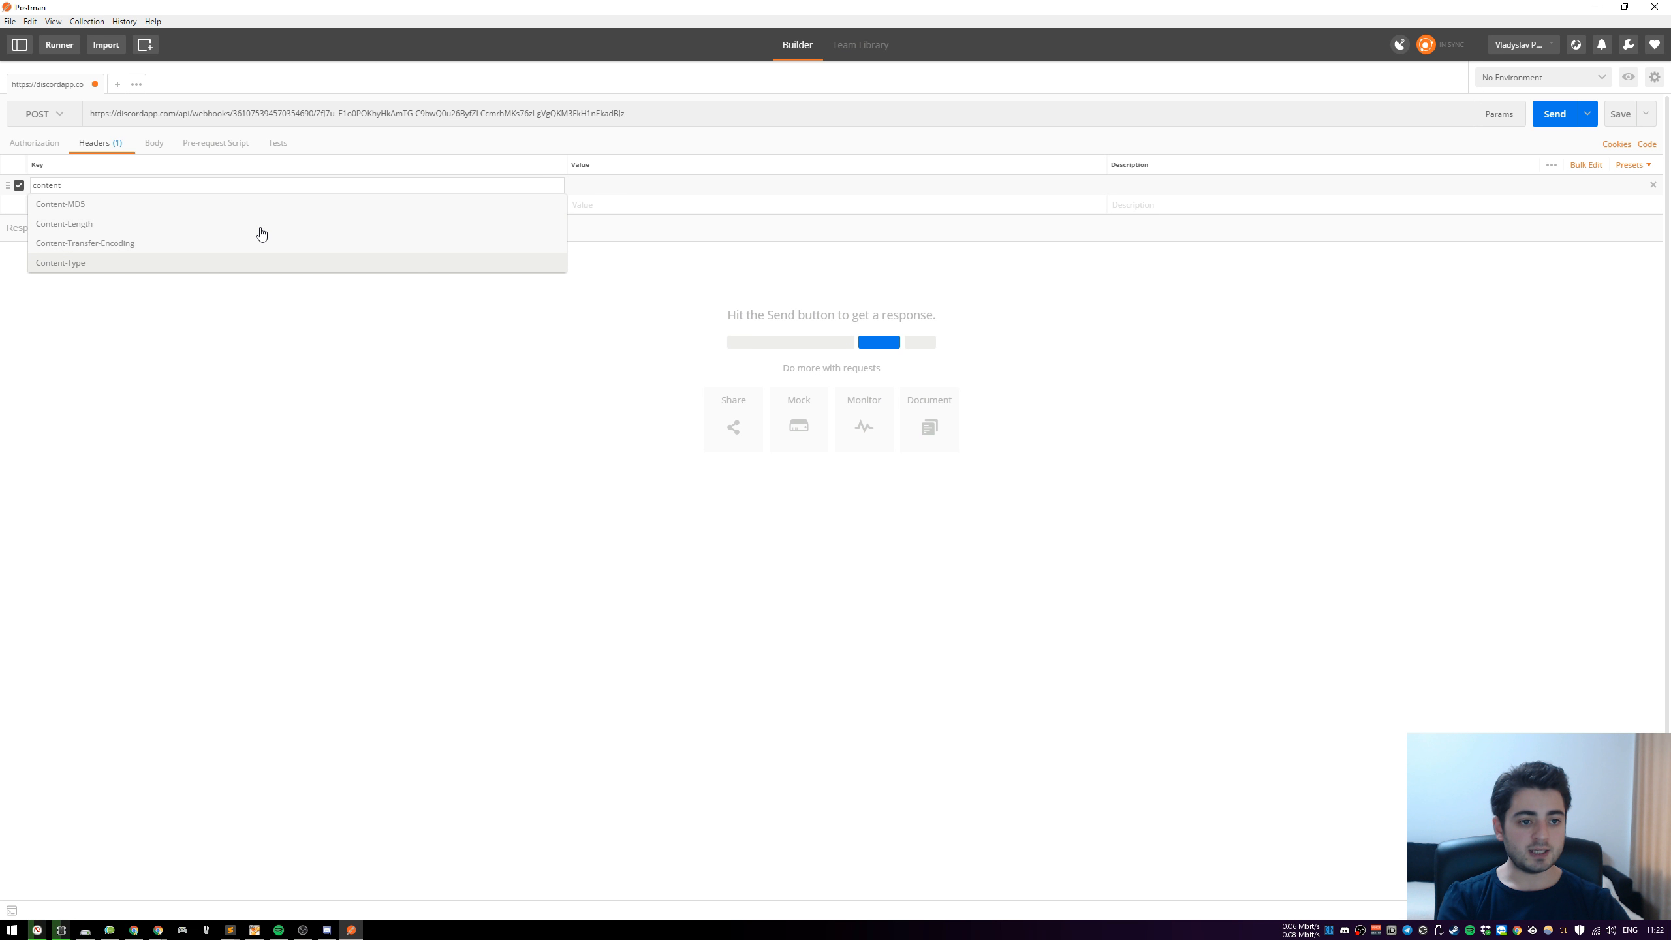
pyautogui.press('Return')
pyautogui.write('app')
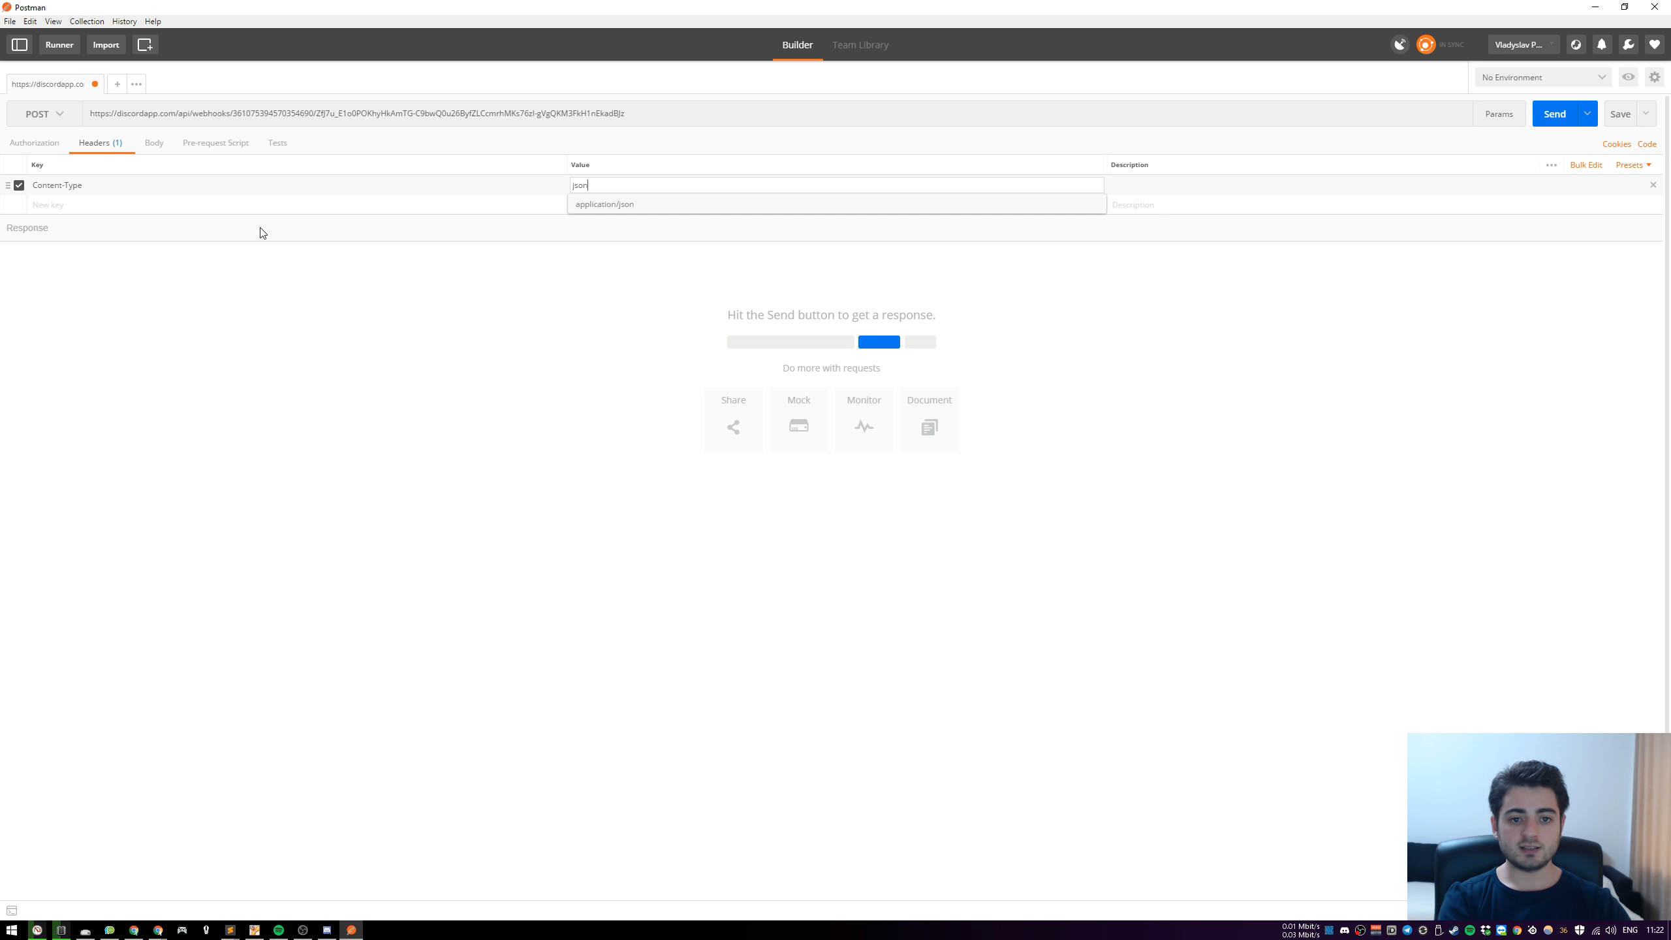
pyautogui.press('Down')
pyautogui.press('Return')
pyautogui.click(303, 240)
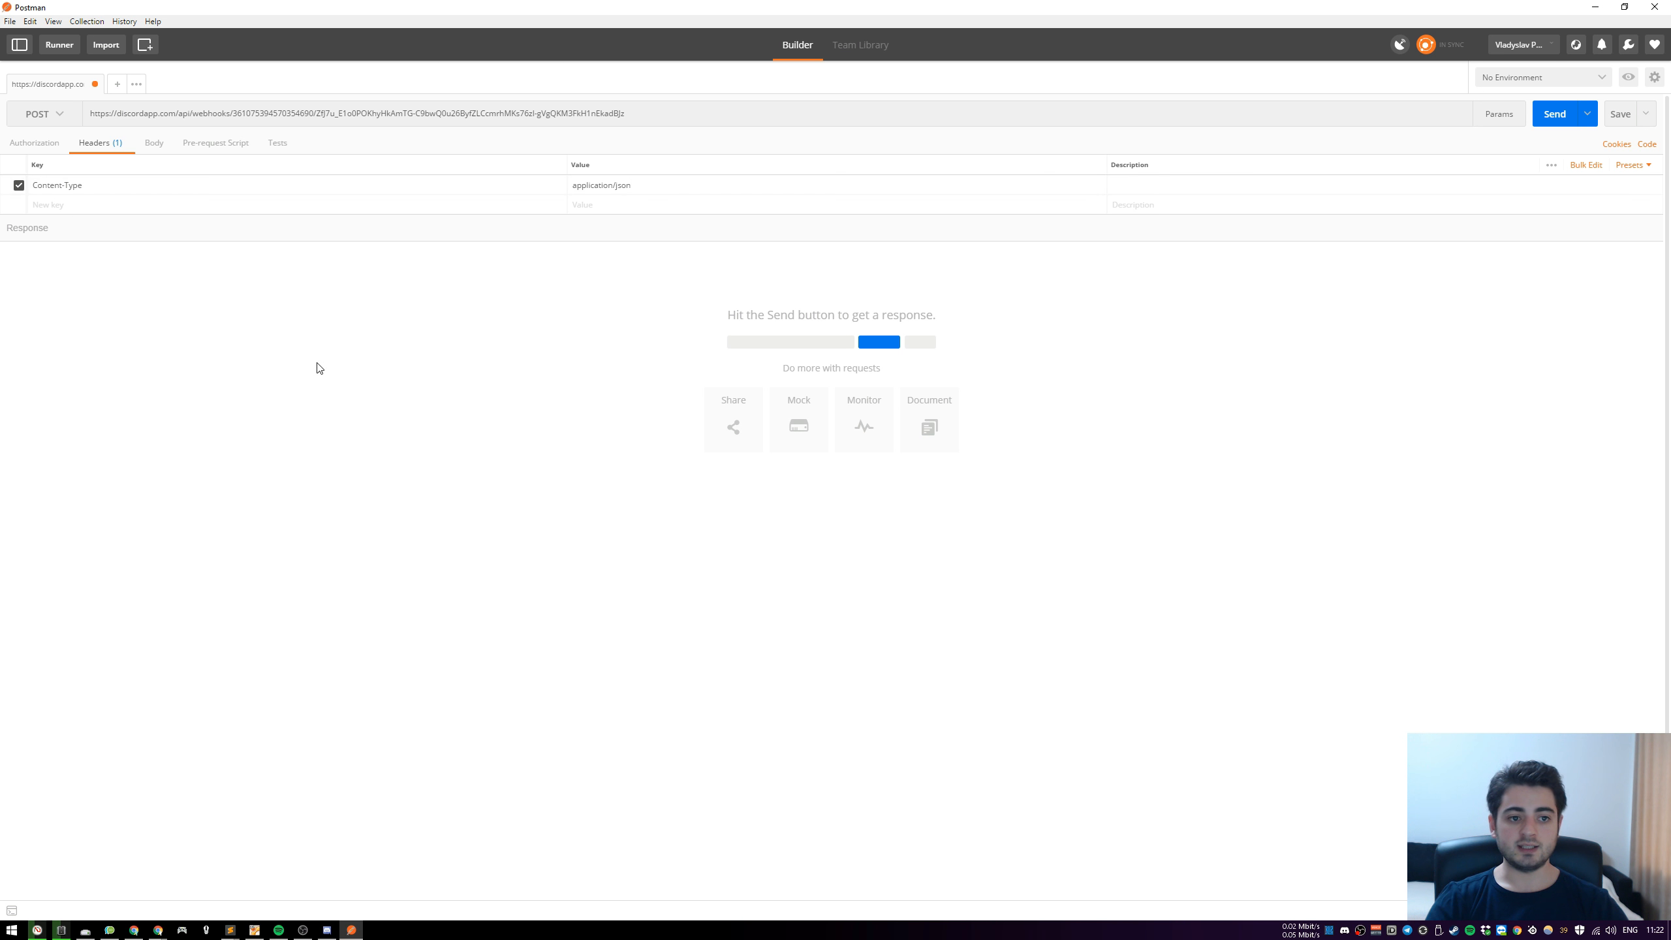
# Switch the request body to raw and set the editor font size to 28 px in the settings
pyautogui.click(152, 143)
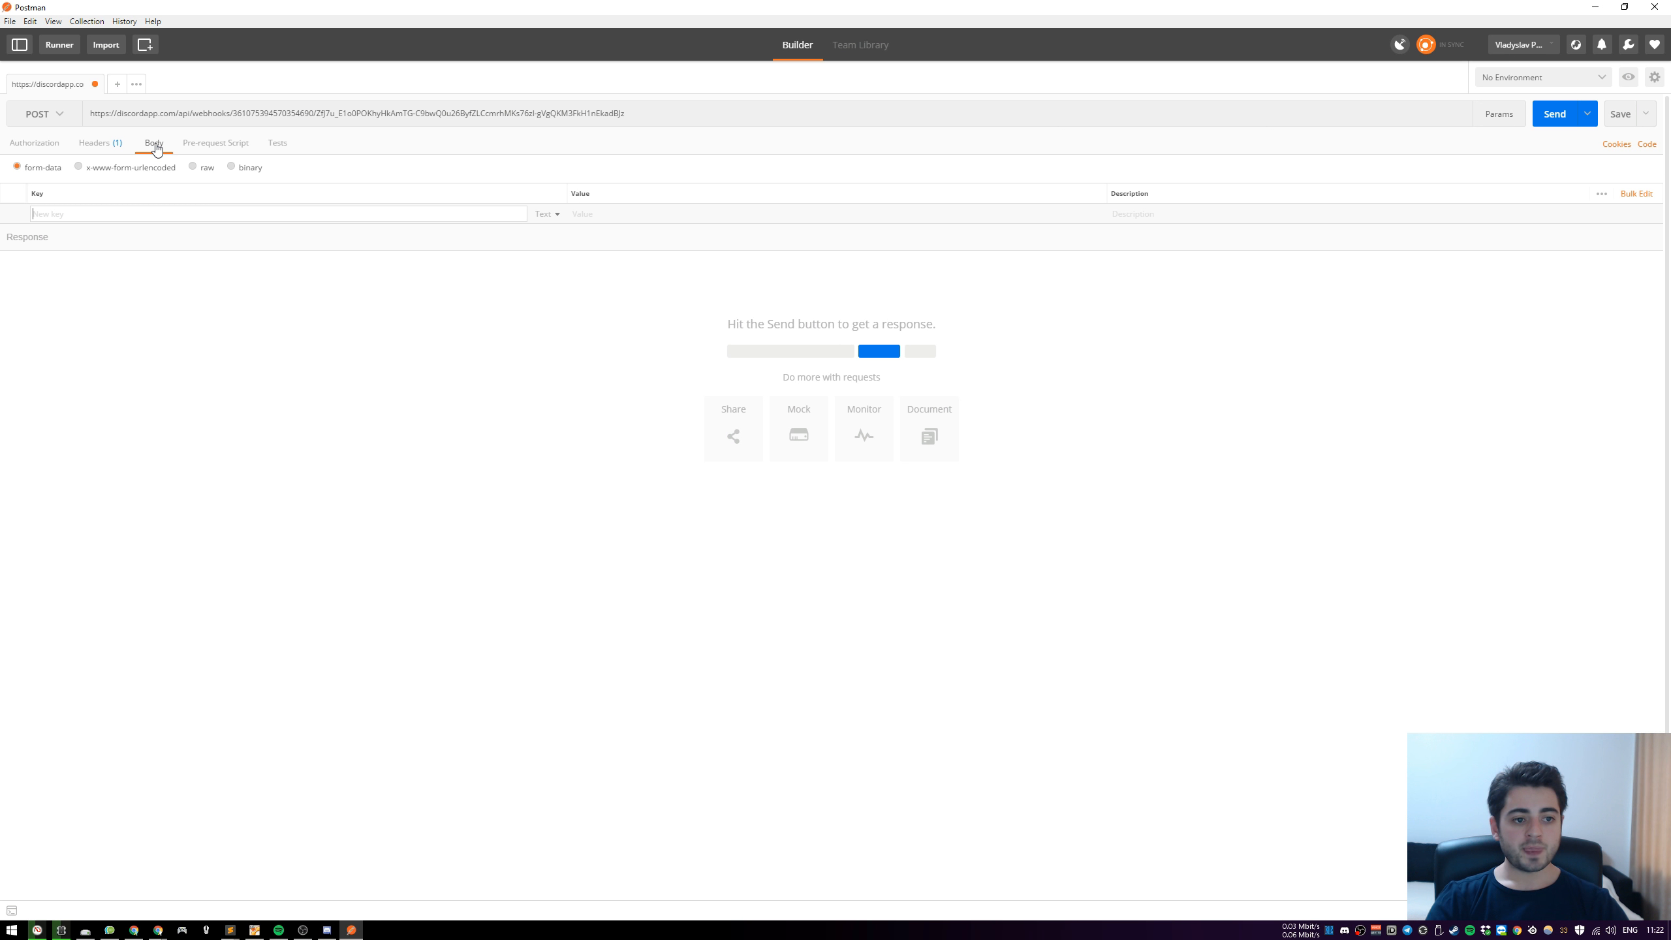
pyautogui.click(193, 167)
pyautogui.click(1628, 44)
pyautogui.click(1585, 74)
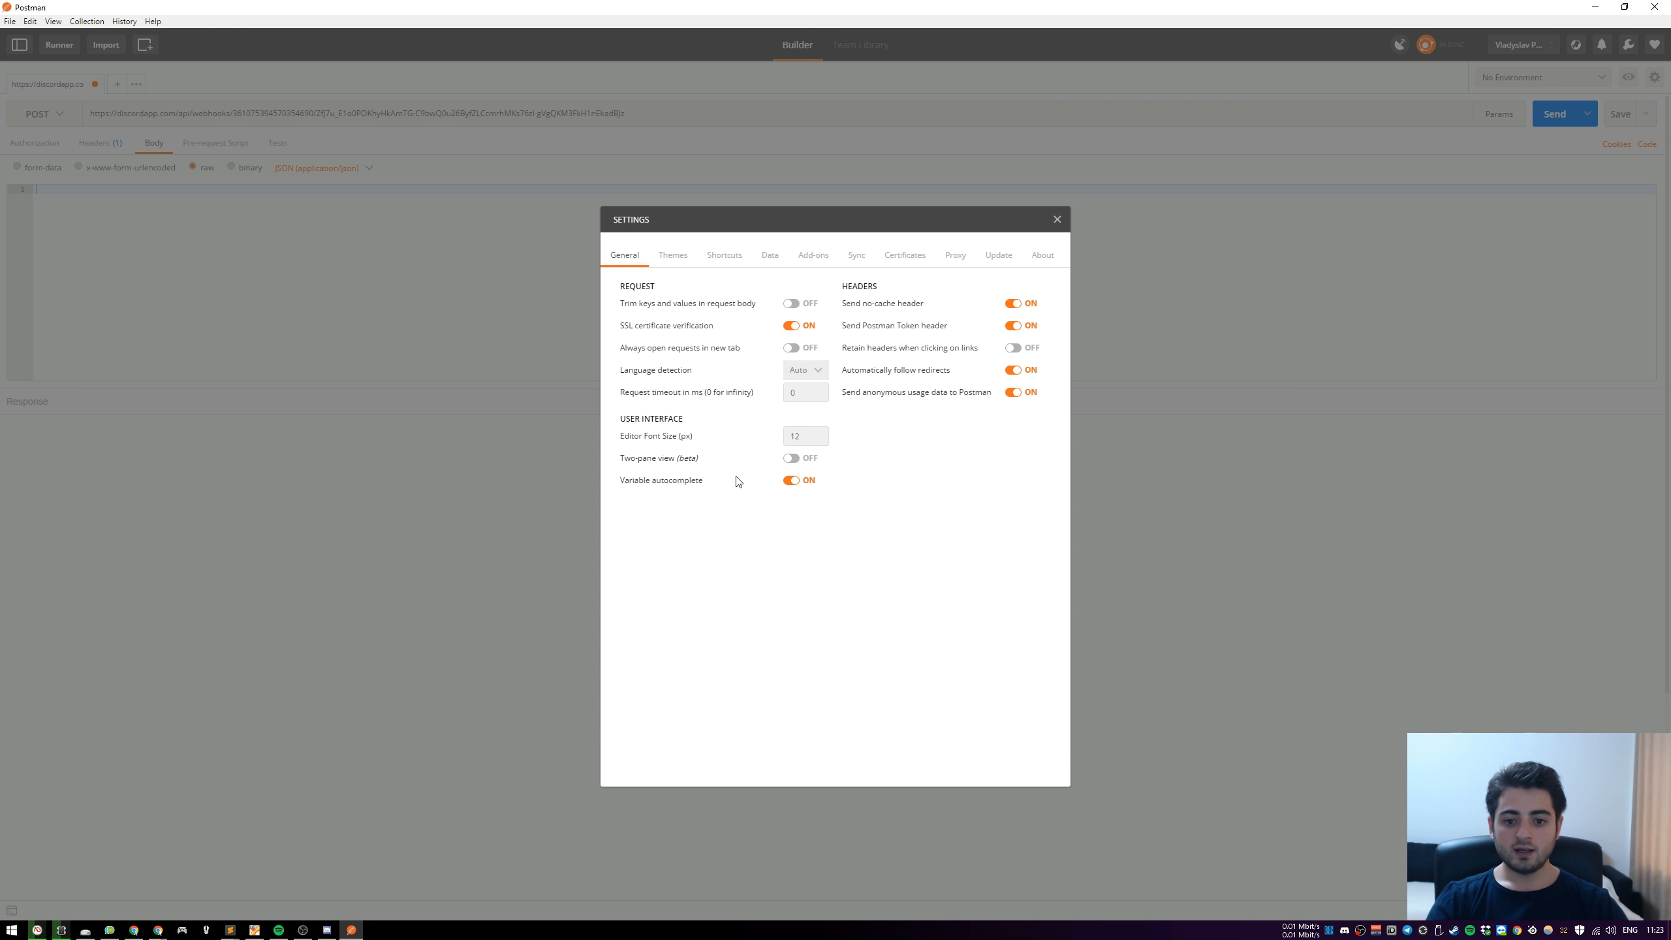
pyautogui.doubleClick(804, 436)
pyautogui.write('28')
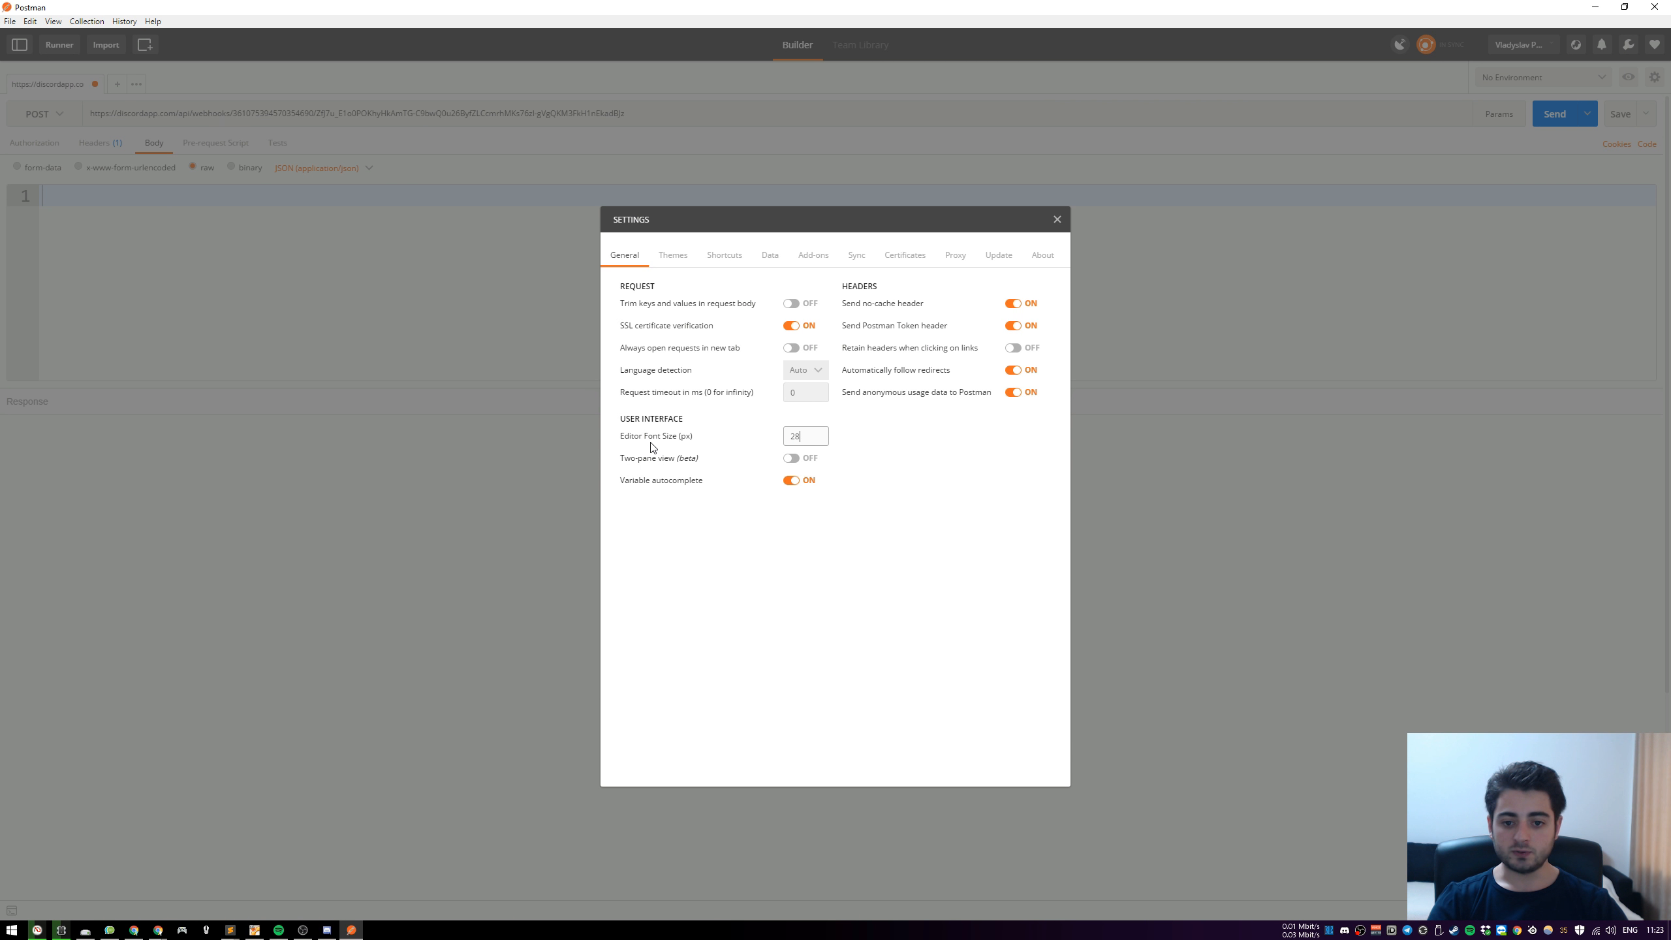
pyautogui.click(1056, 219)
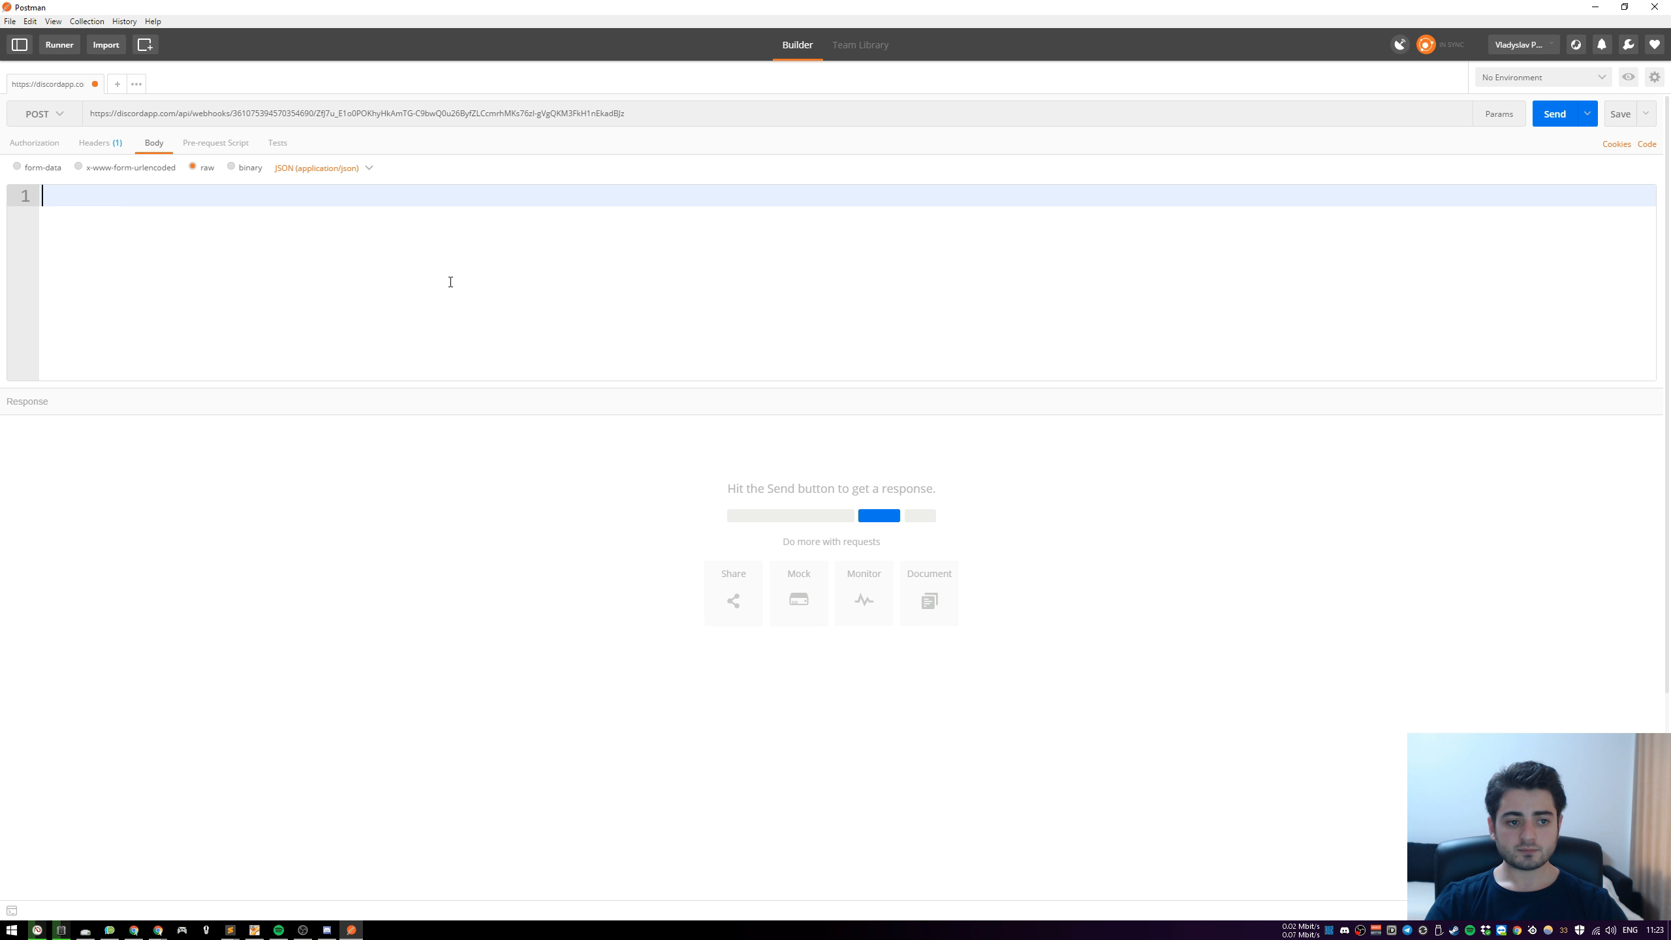
# Write the JSON request body {"content": "hello from postman"}
pyautogui.write('{"')
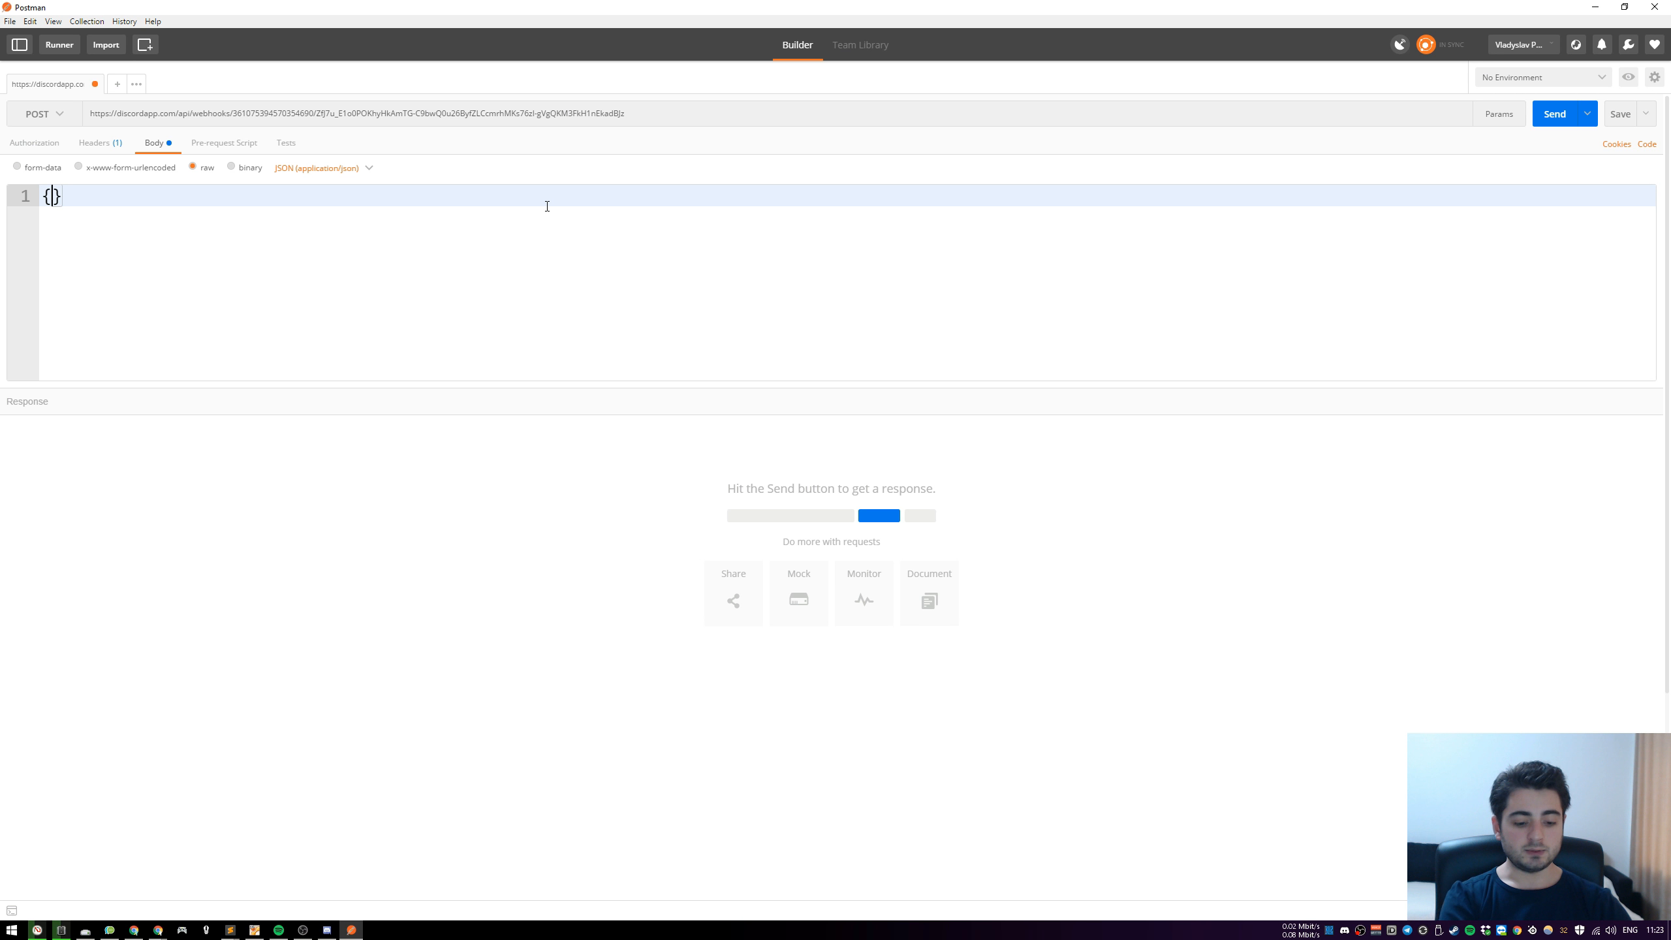
pyautogui.write('content":"')
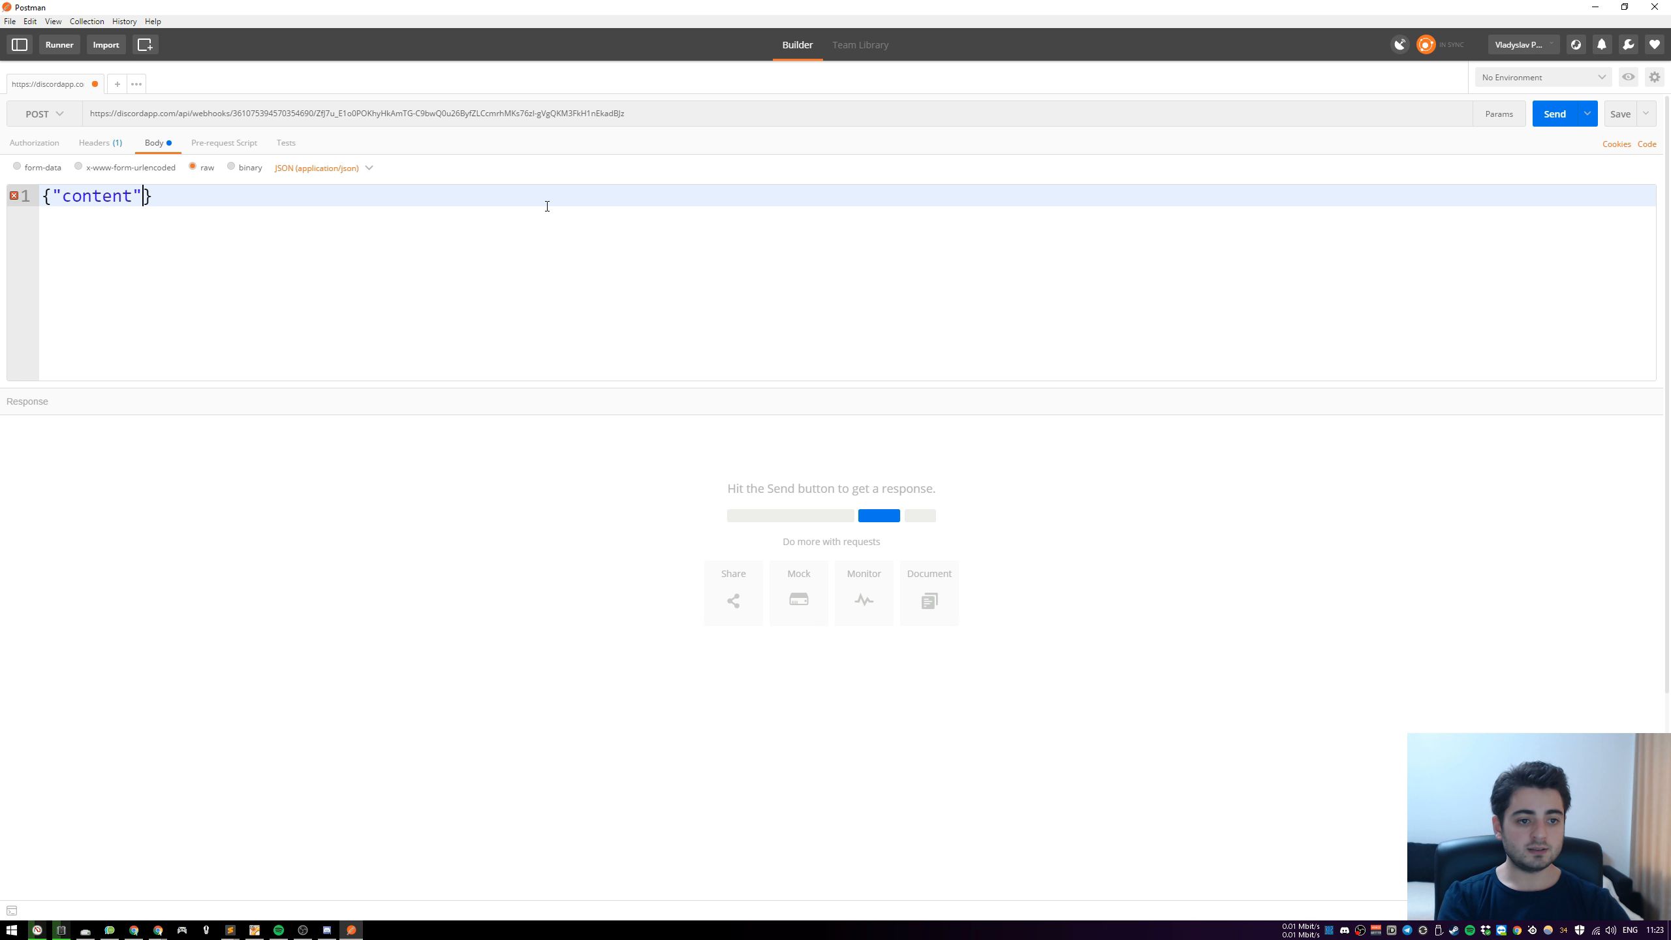
pyautogui.write('hello from ')
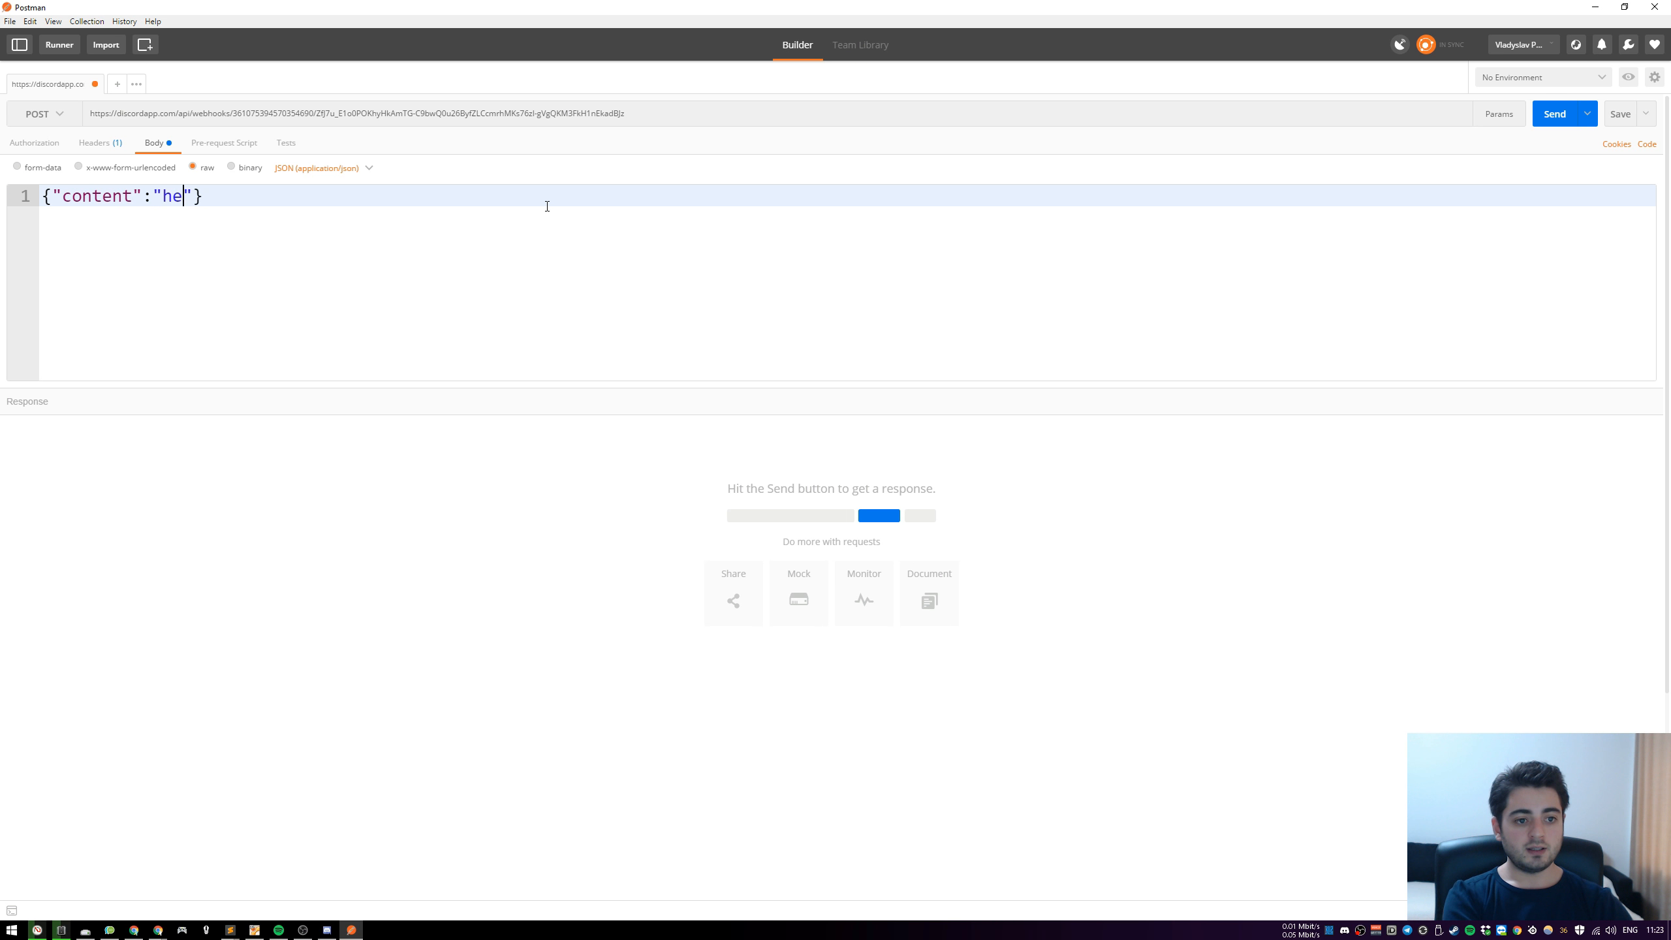
pyautogui.write('postman')
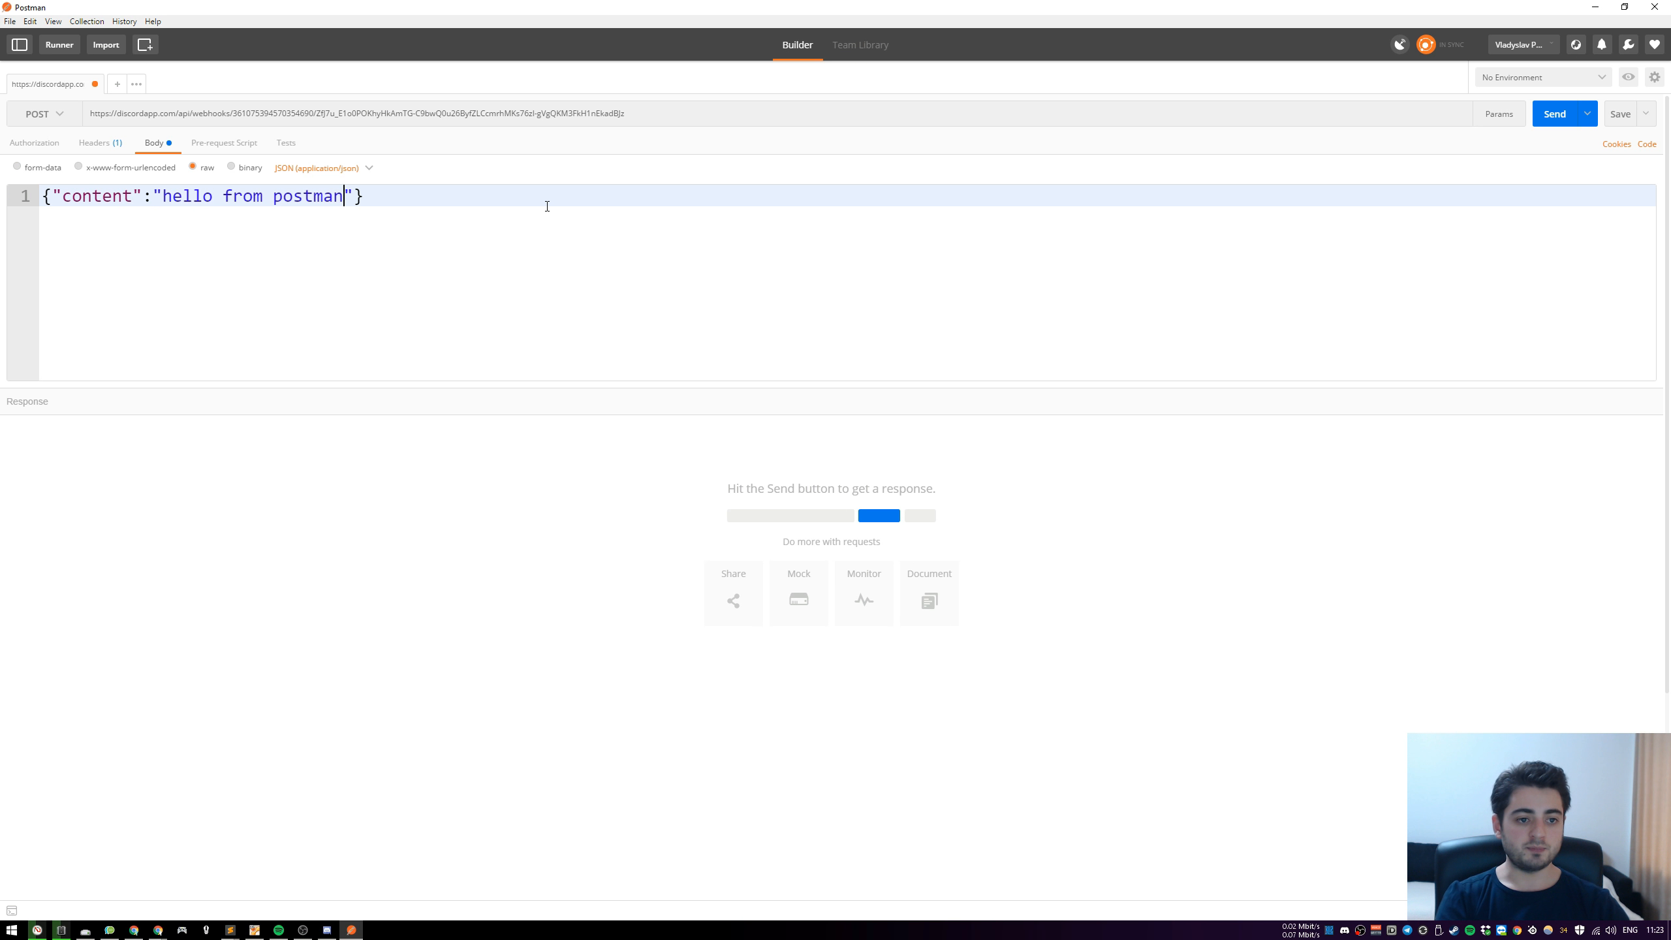
pyautogui.press('Left')
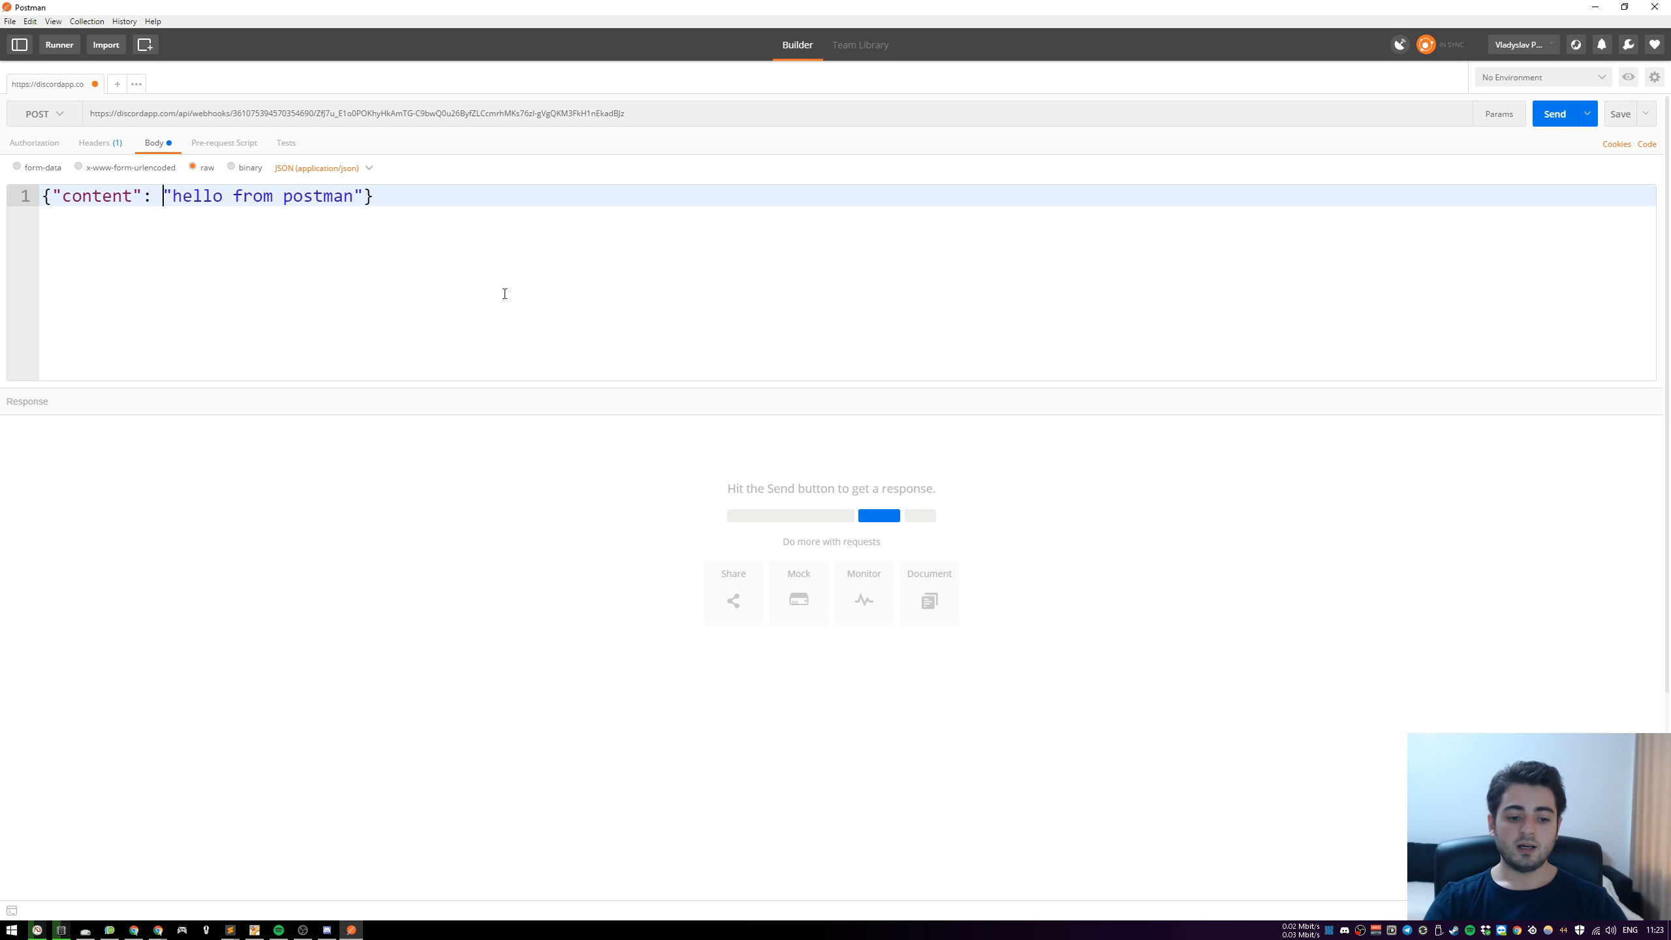
# Arrange Discord's announcements channel and Postman side by side, and send the POST request
pyautogui.moveTo(742, 9); pyautogui.dragTo(820, 205)
pyautogui.moveTo(80, 187); pyautogui.dragTo(643, 452)
pyautogui.moveTo(978, 461); pyautogui.dragTo(708, 185)
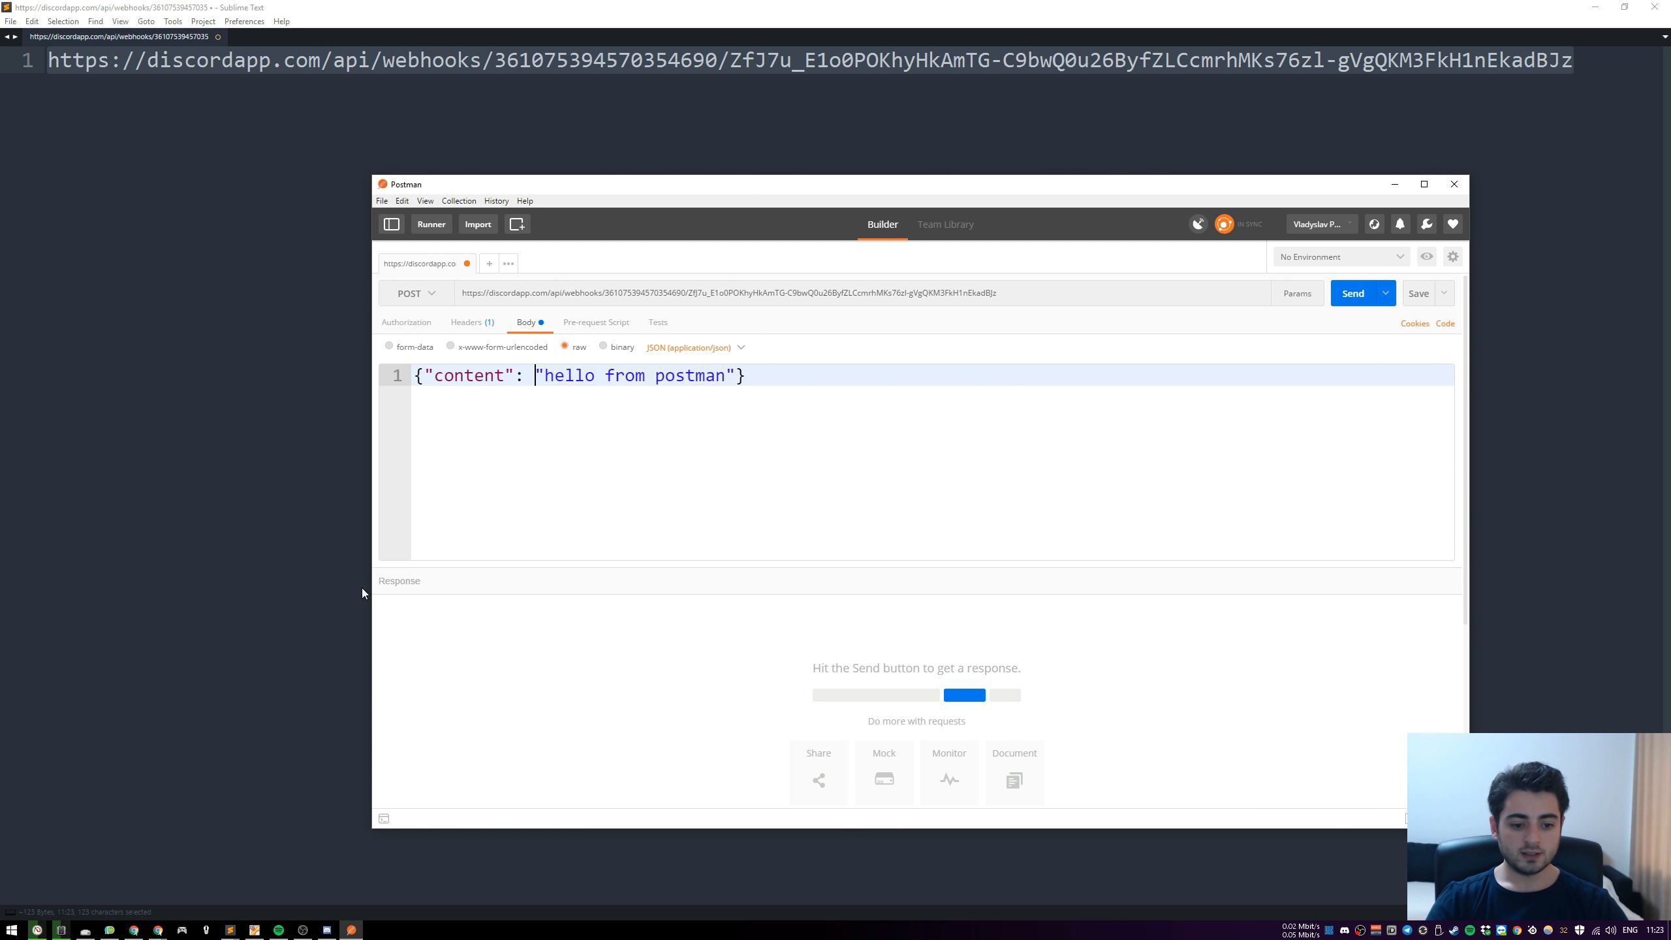
pyautogui.click(327, 930)
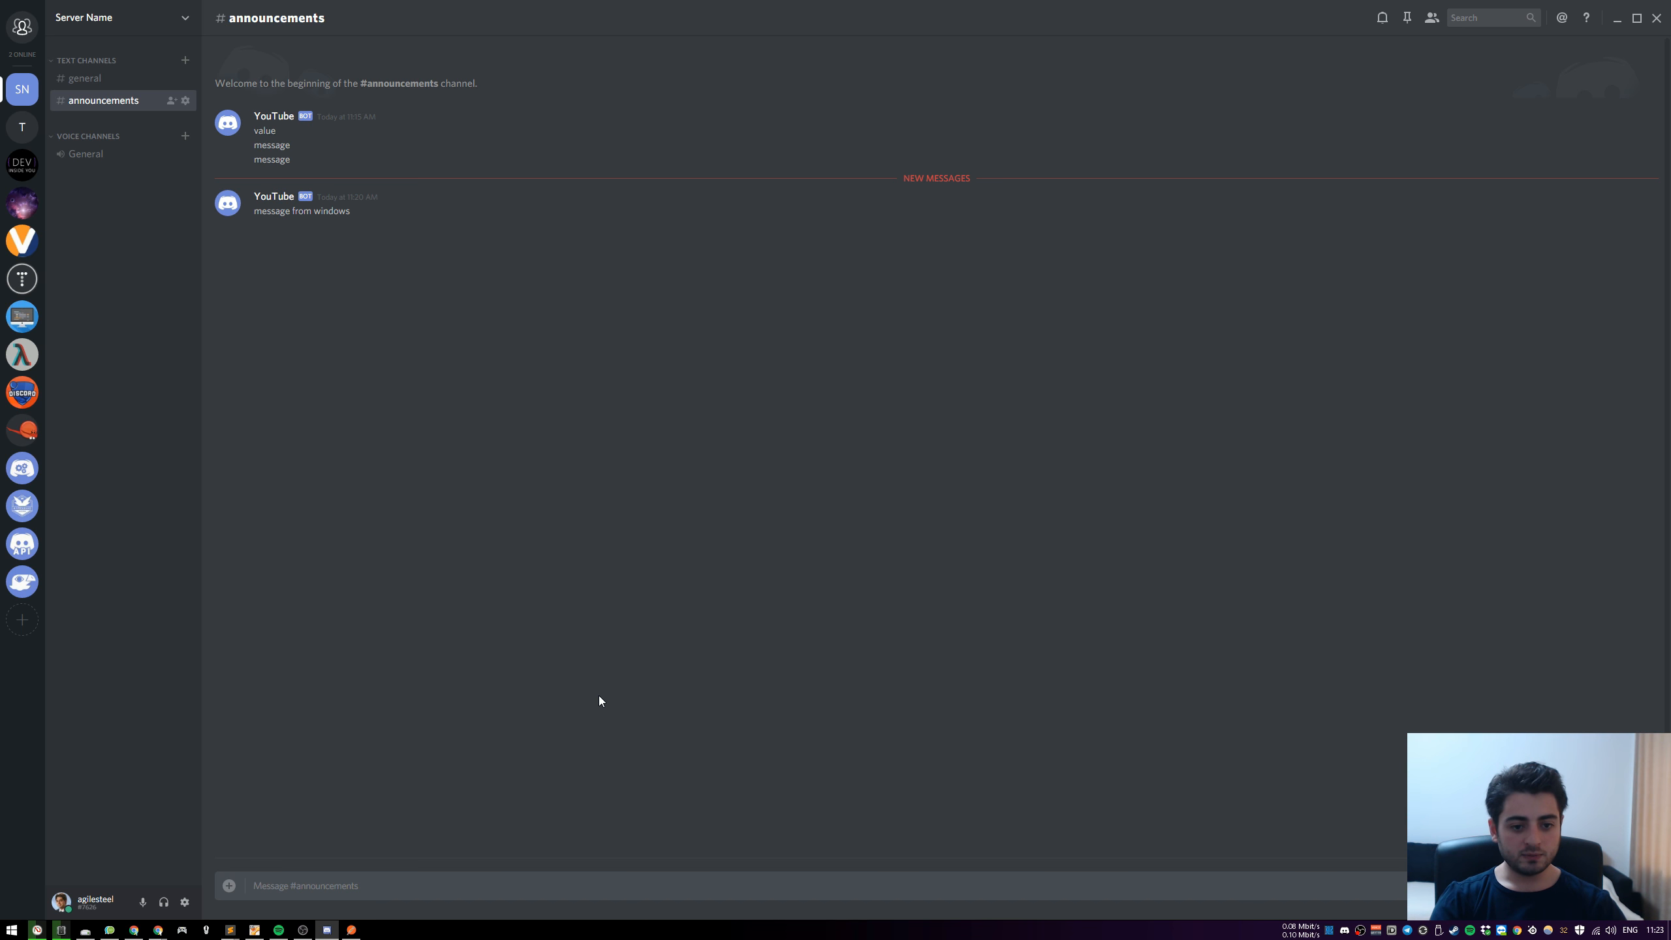
pyautogui.press('super+Left')
pyautogui.click(950, 189)
pyautogui.press('super+Right')
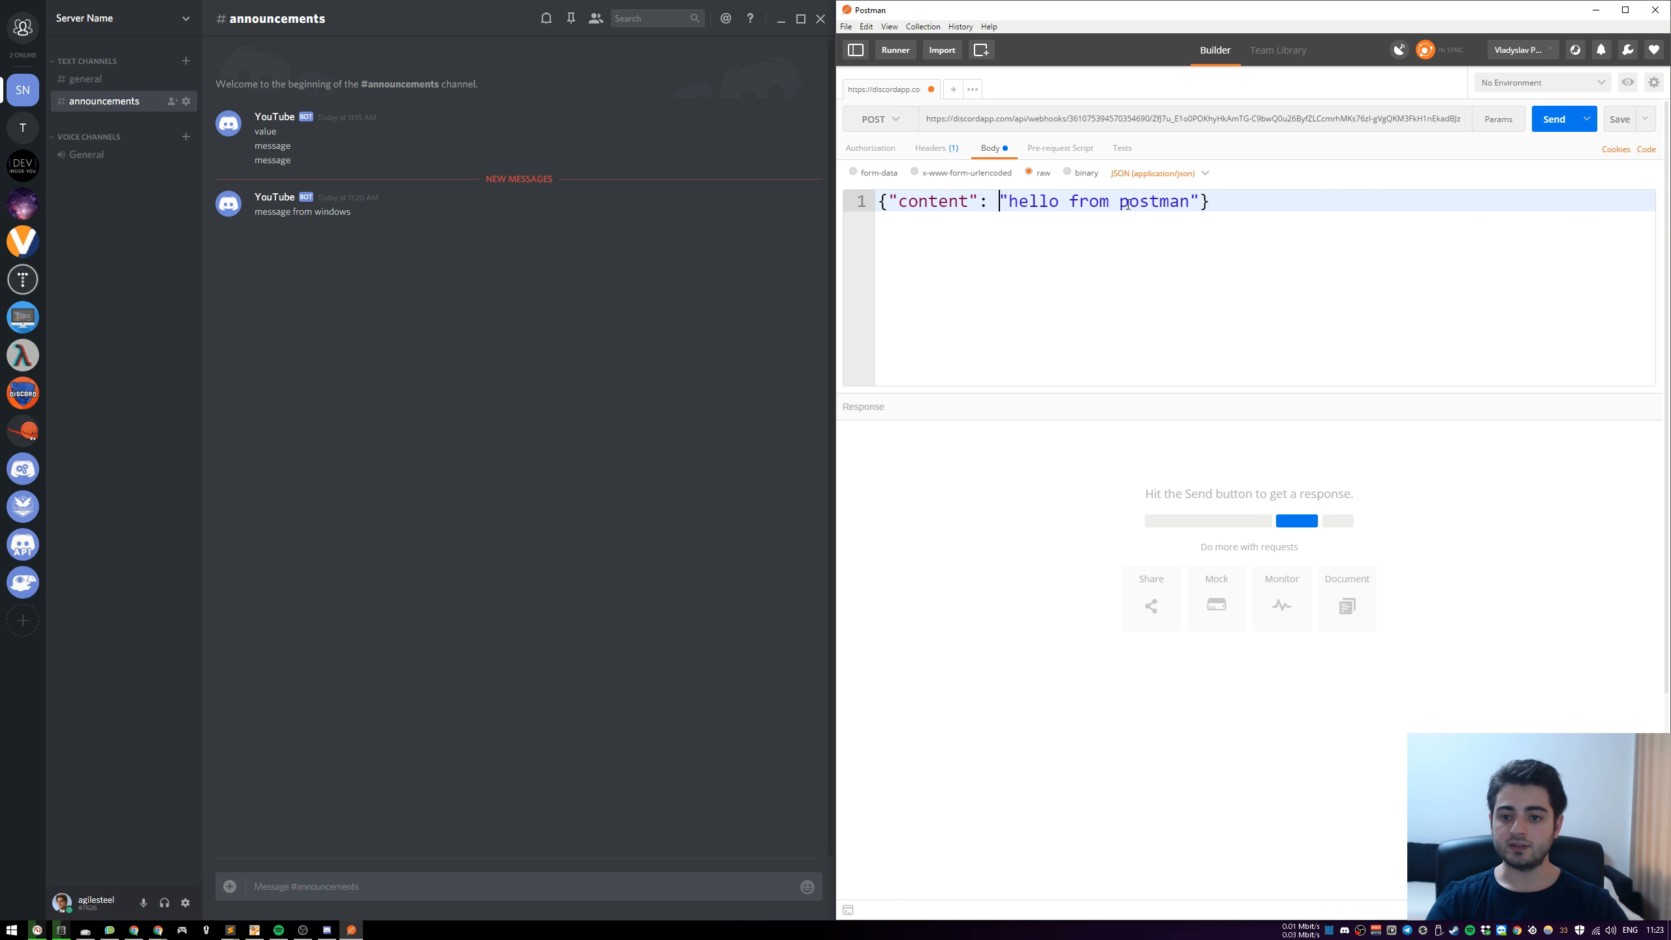
pyautogui.click(1289, 201)
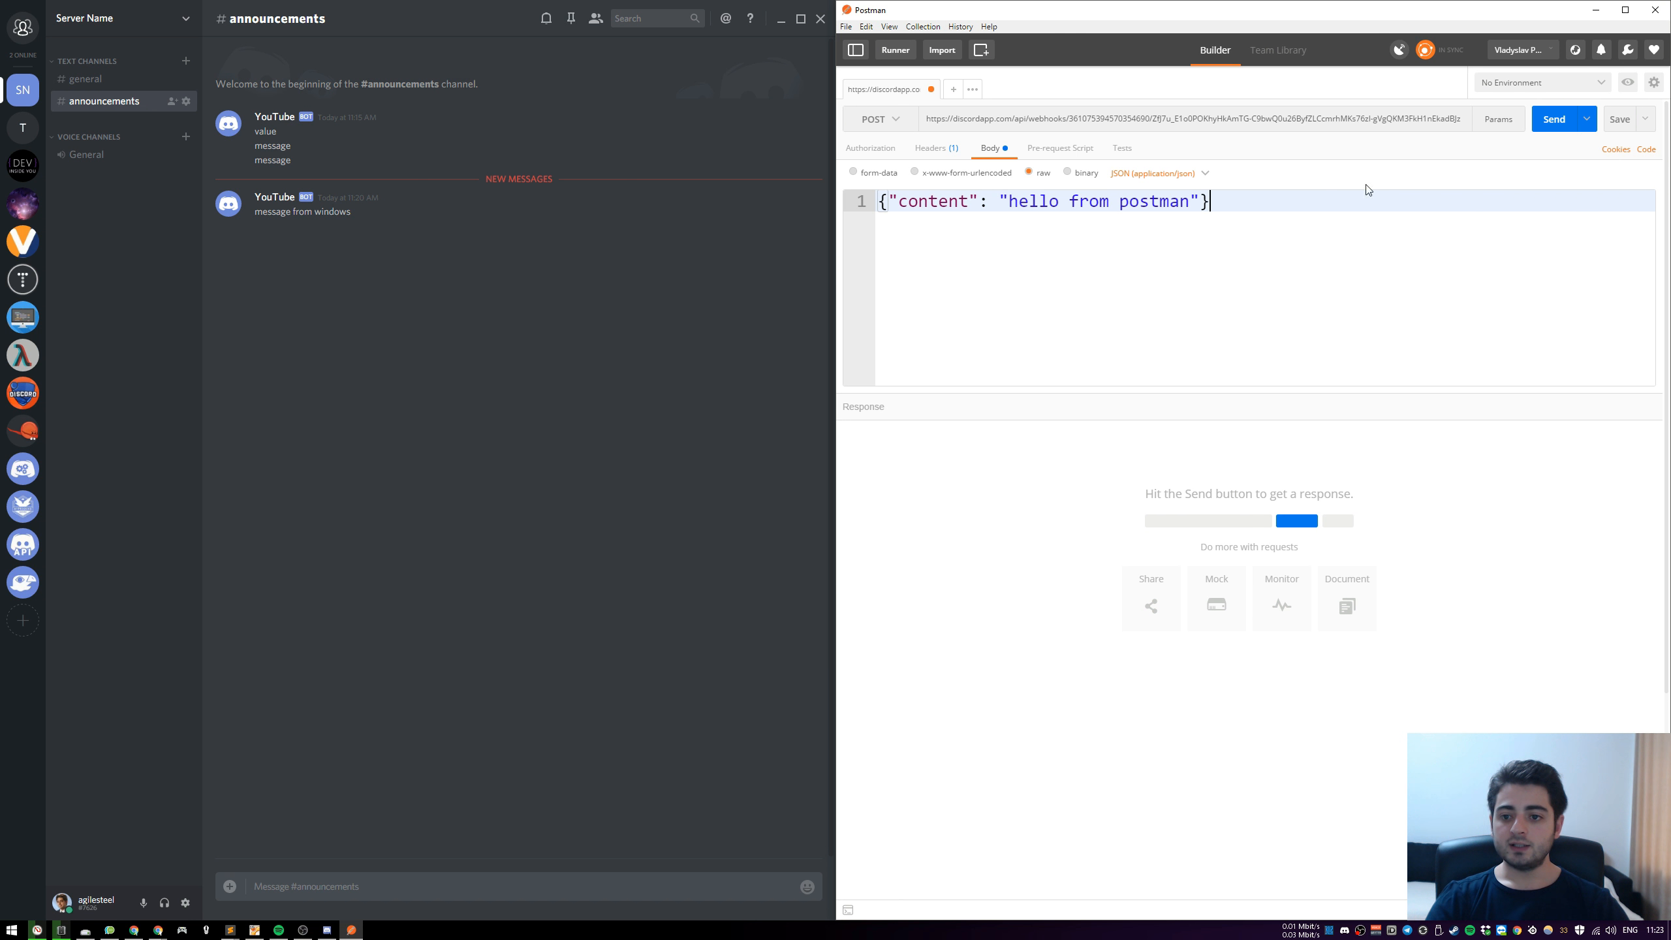
pyautogui.click(1557, 127)
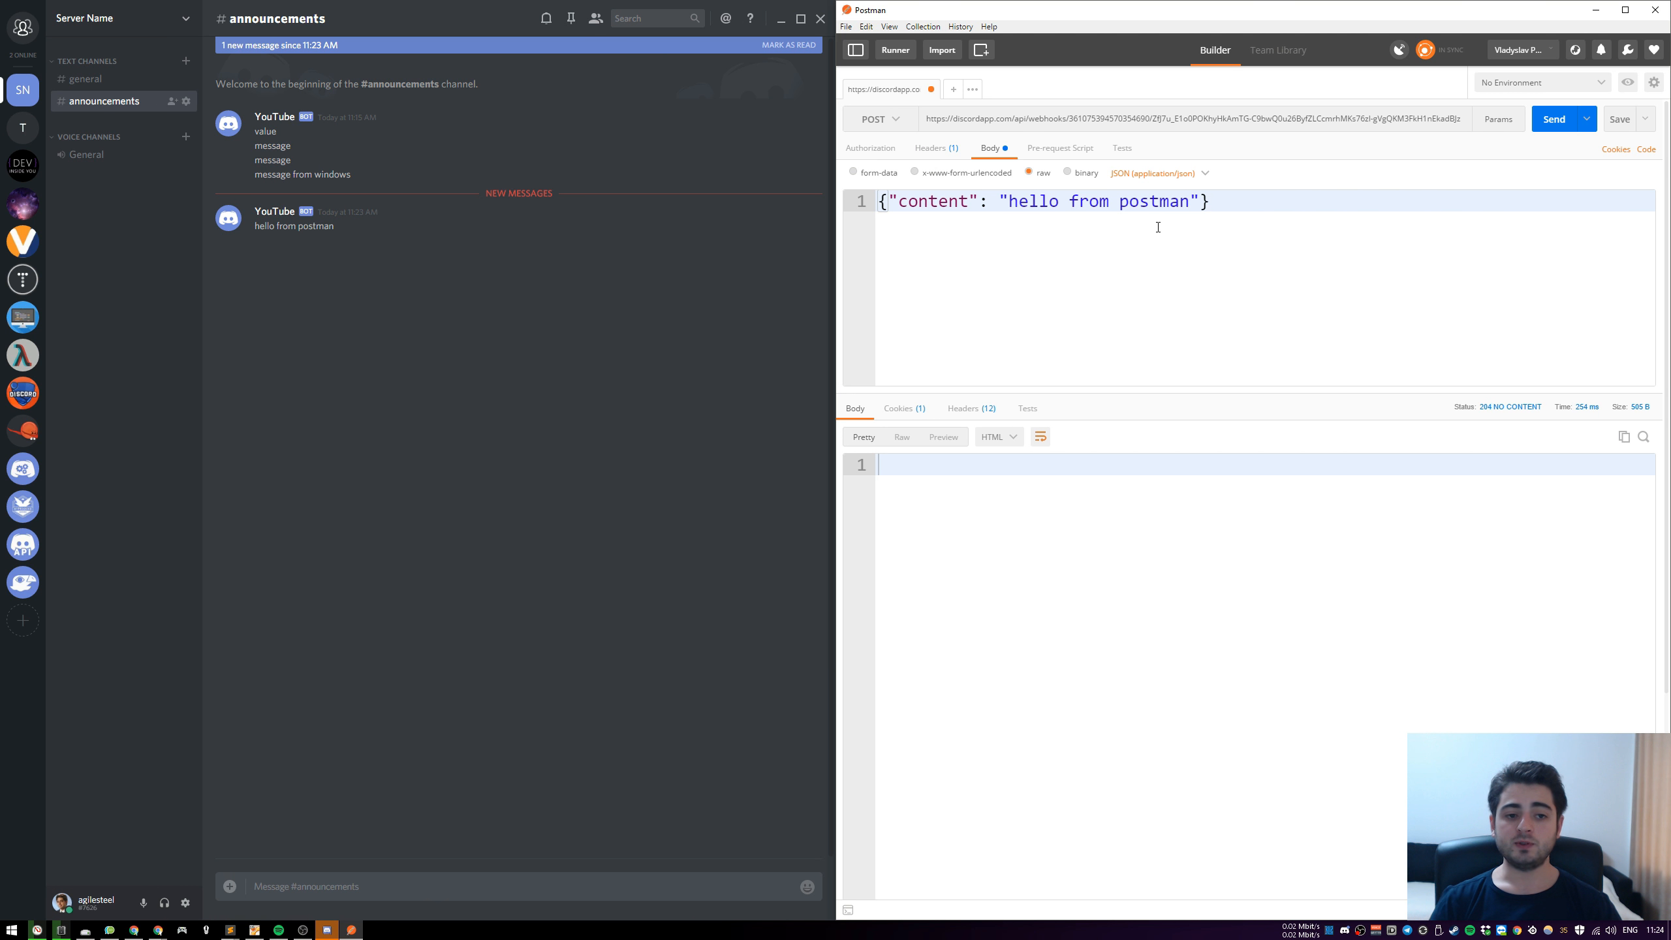
pyautogui.moveTo(1187, 206); pyautogui.dragTo(1011, 205)
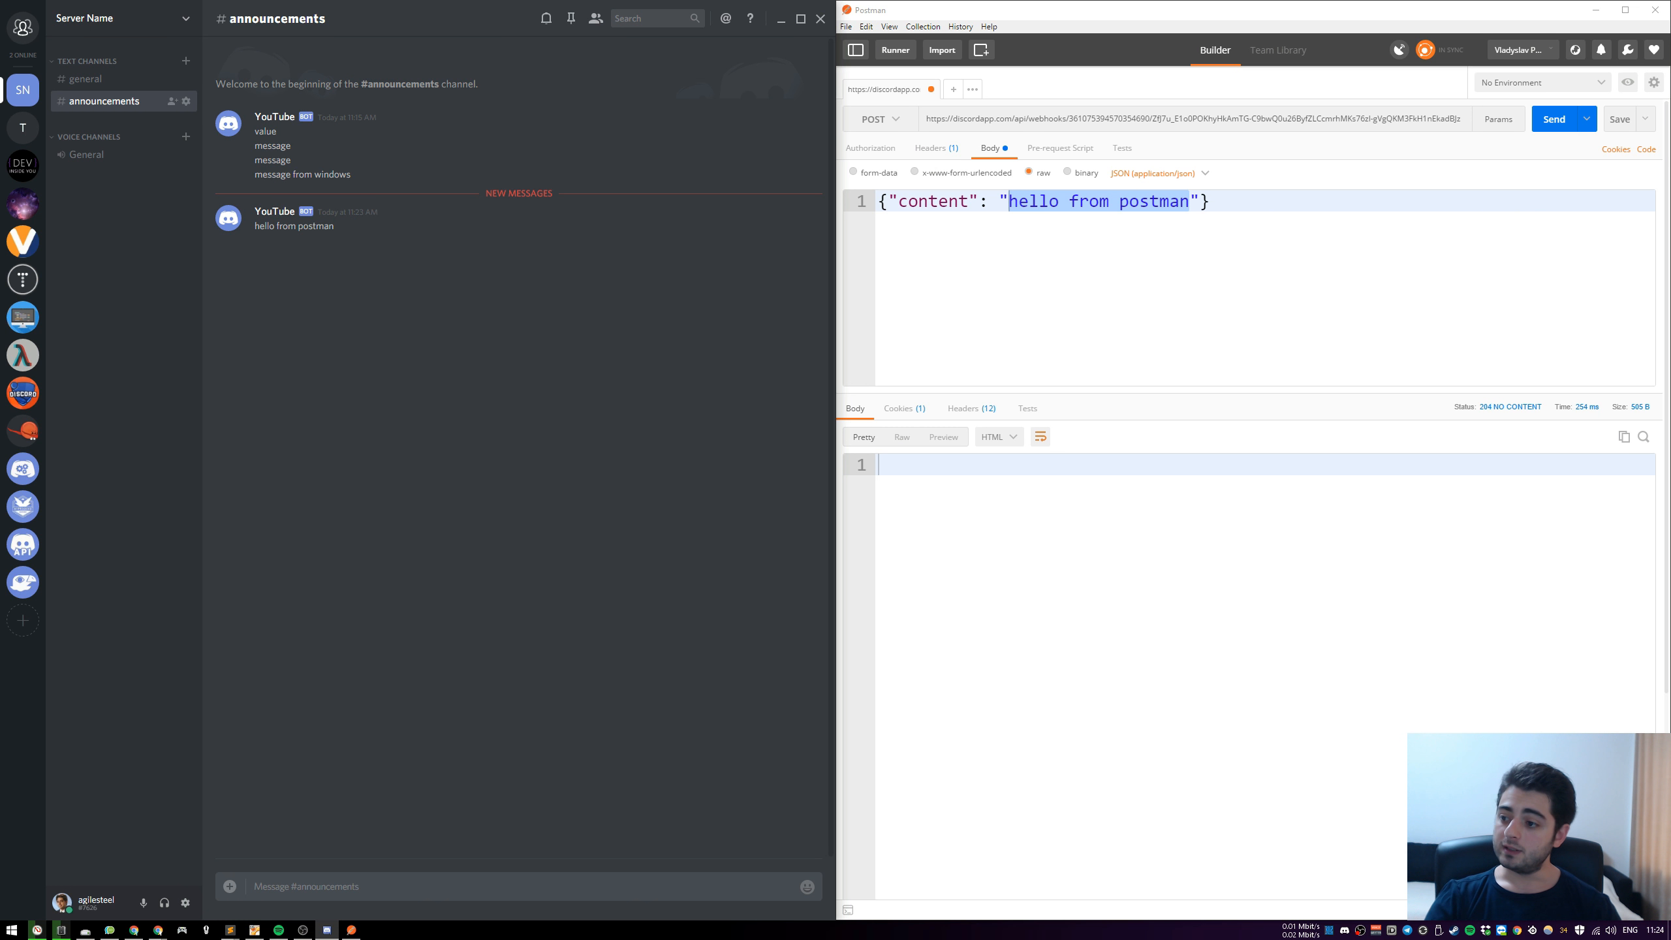
pyautogui.hotkey('alt', 'Tab')
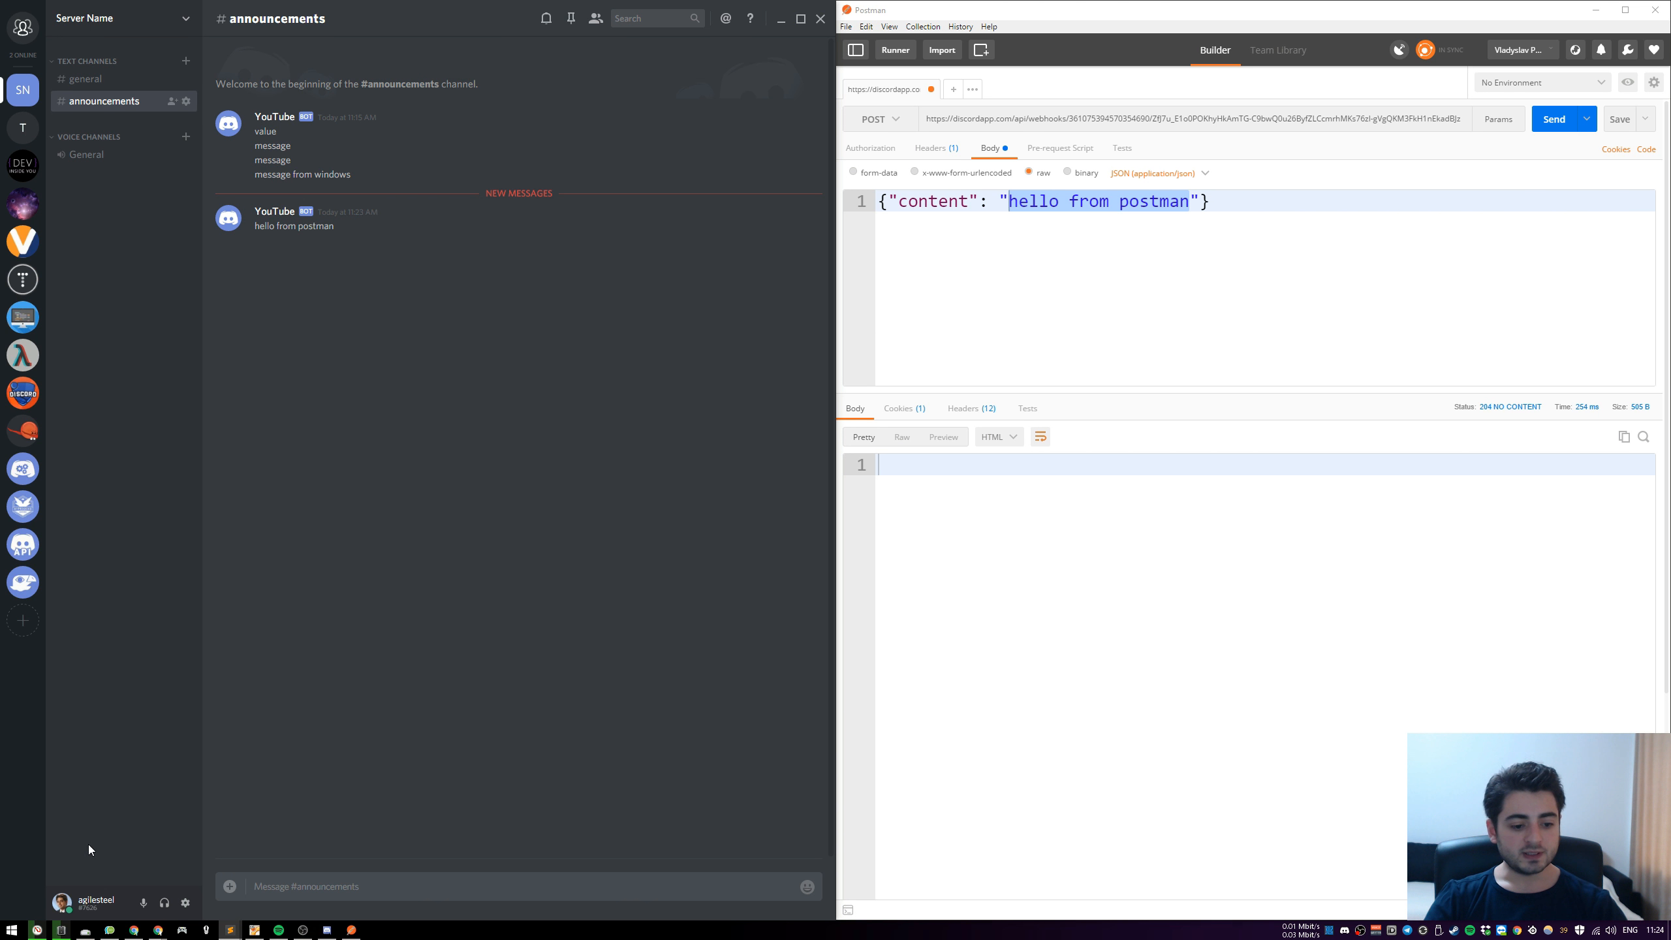
pyautogui.moveTo(158, 929)
pyautogui.click(199, 874)
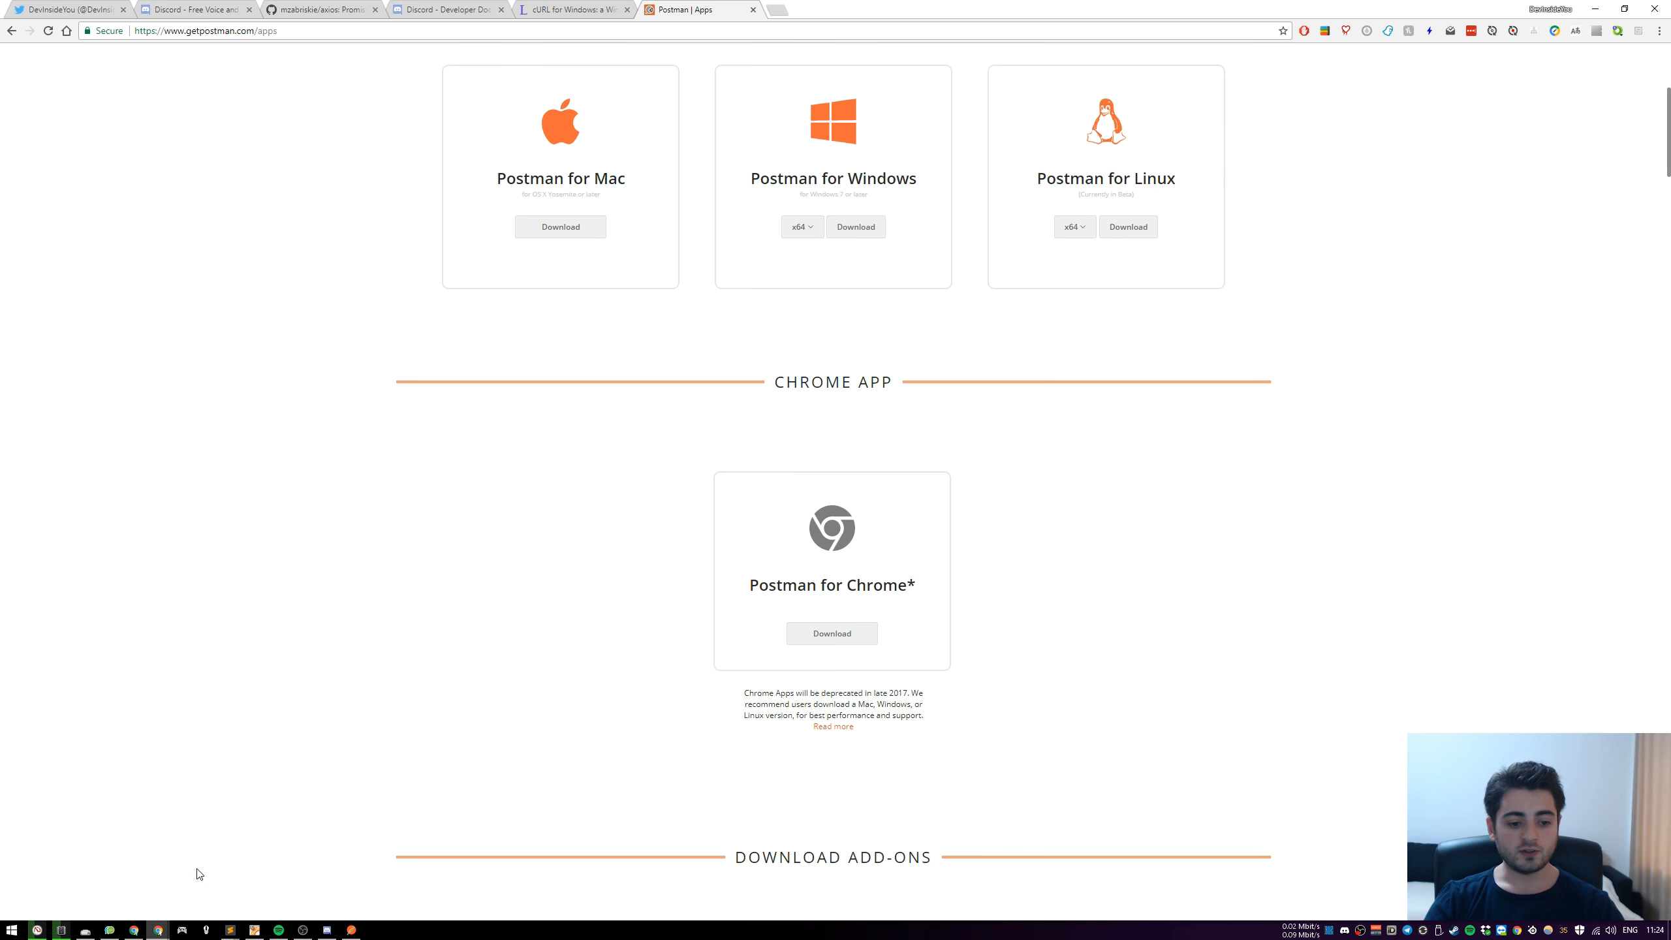
pyautogui.hotkey('ctrl', 't')
pyautogui.write('https://www.youtube.com/watch?v=0ik6X4DJKCc')
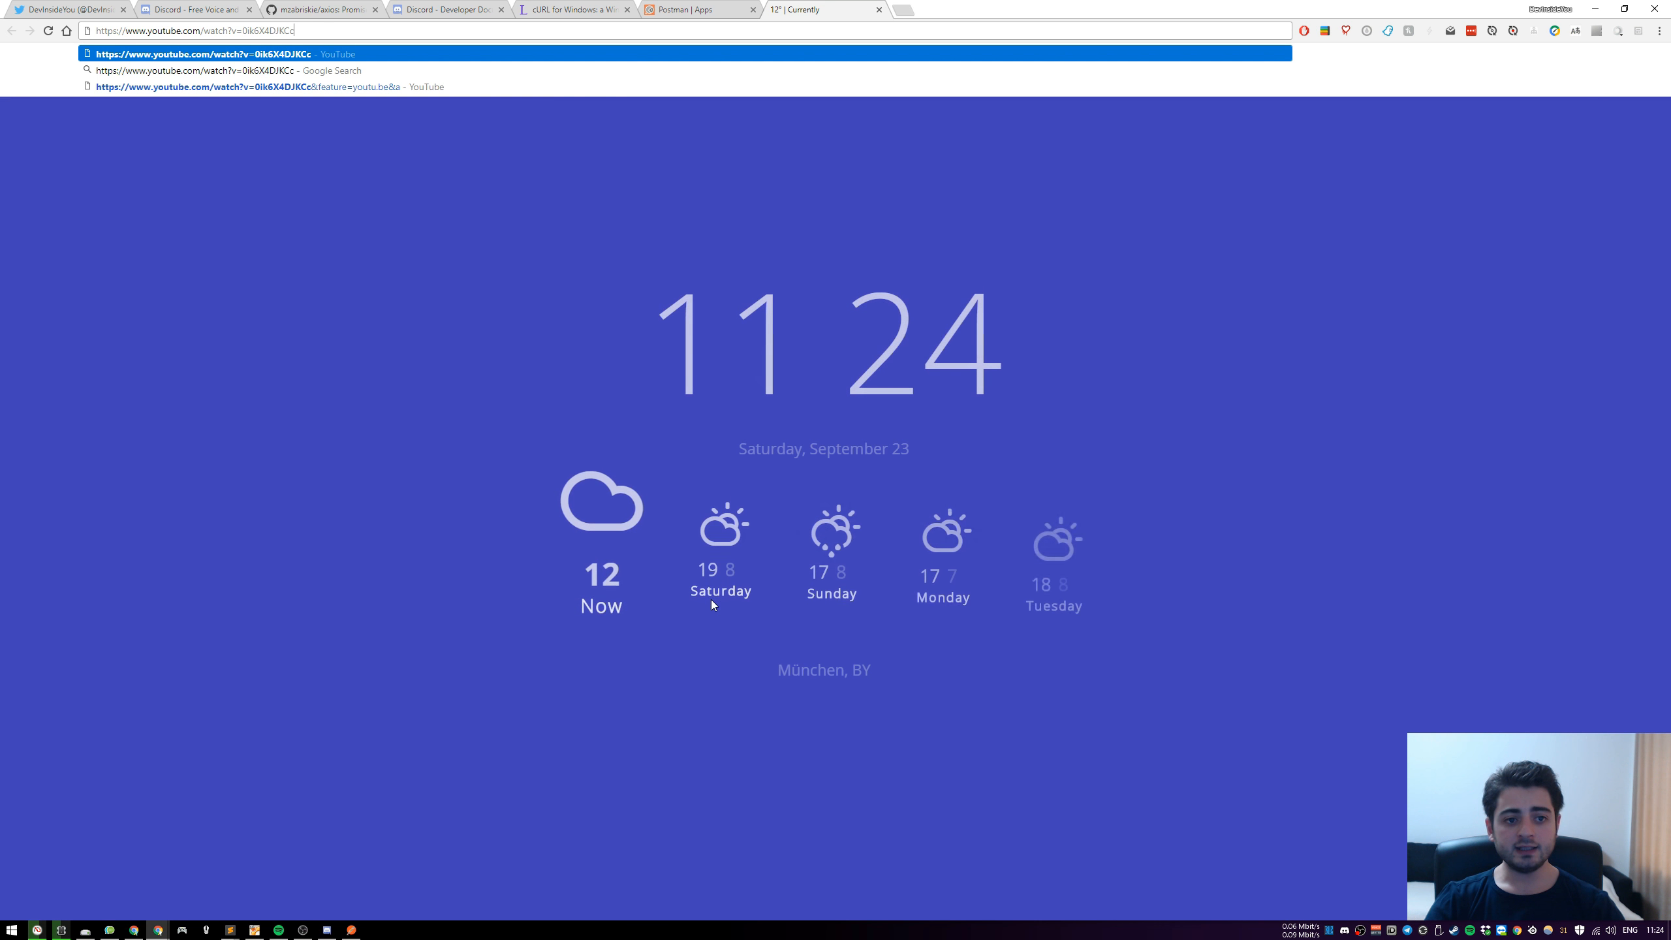
pyautogui.press('Return')
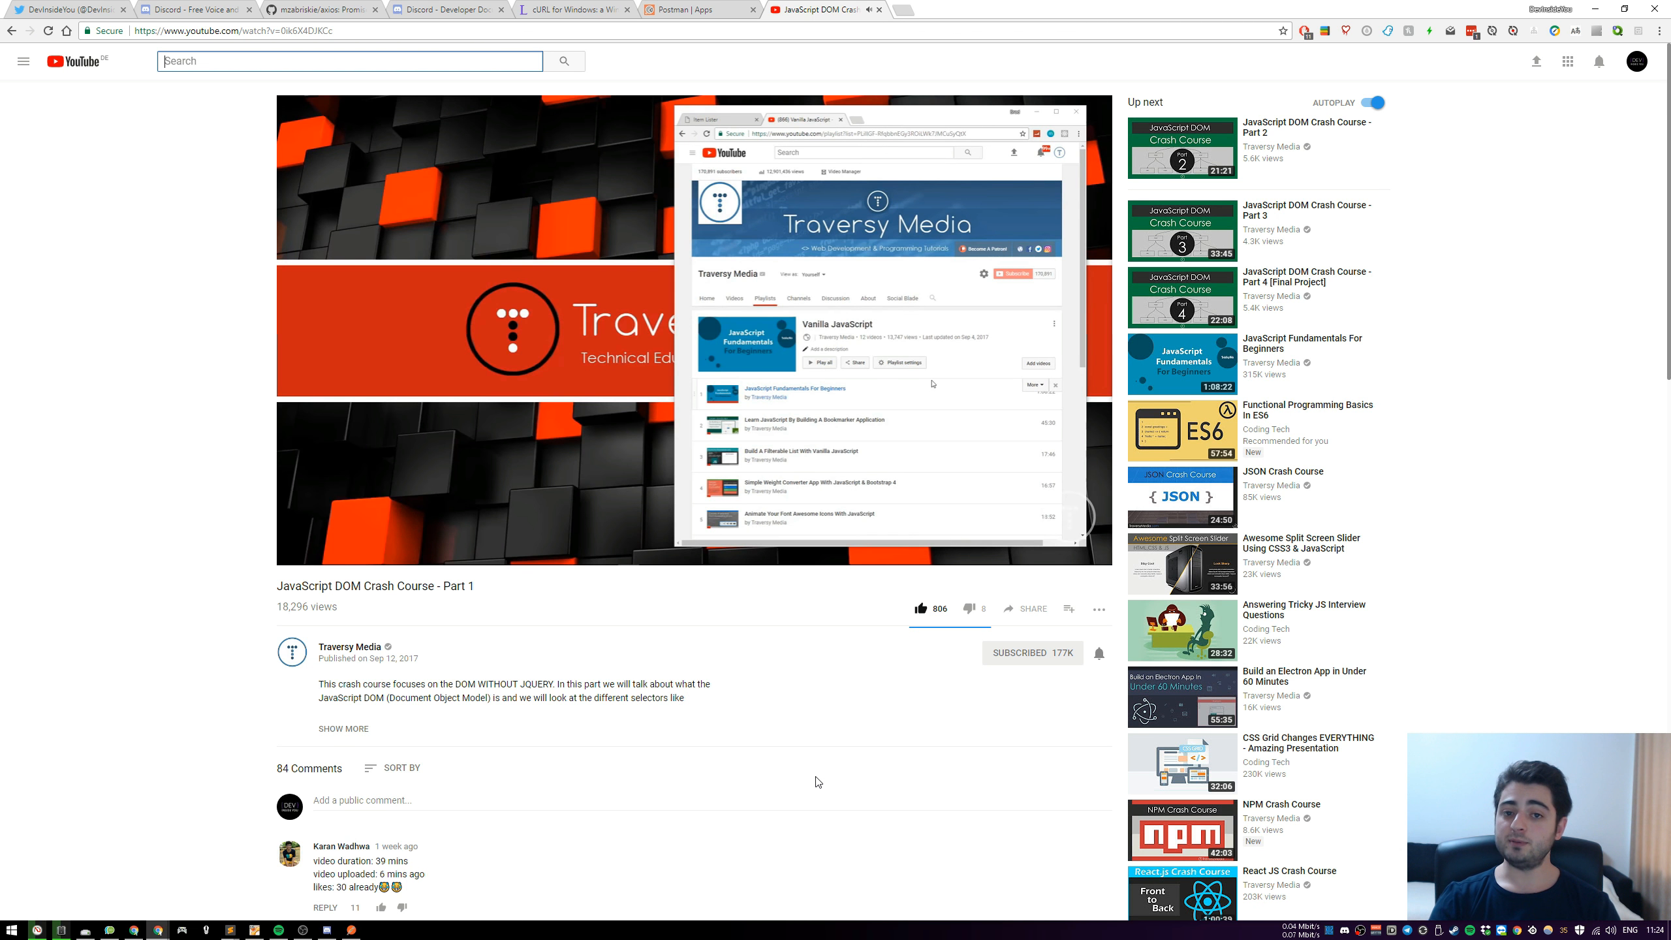
pyautogui.click(530, 331)
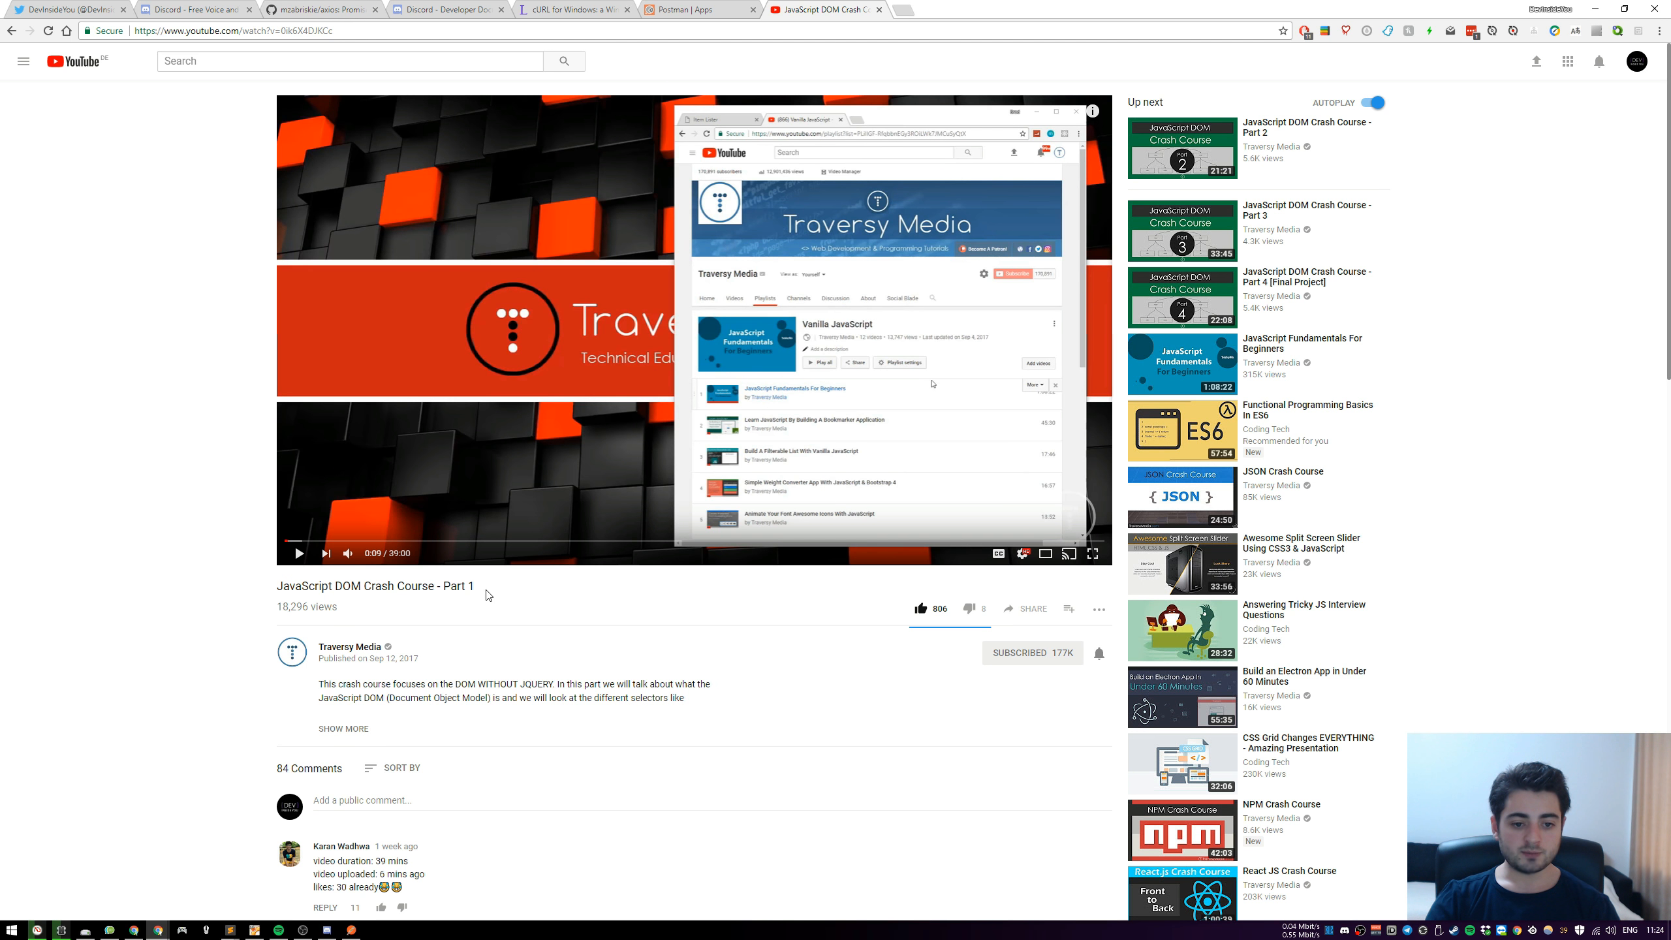
# Copy the YouTube video's title and replace the content value in Postman with "JavaScript DOM Crash Course - Part 1: "
pyautogui.moveTo(472, 591); pyautogui.dragTo(275, 588)
pyautogui.hotkey('ctrl', 'c')
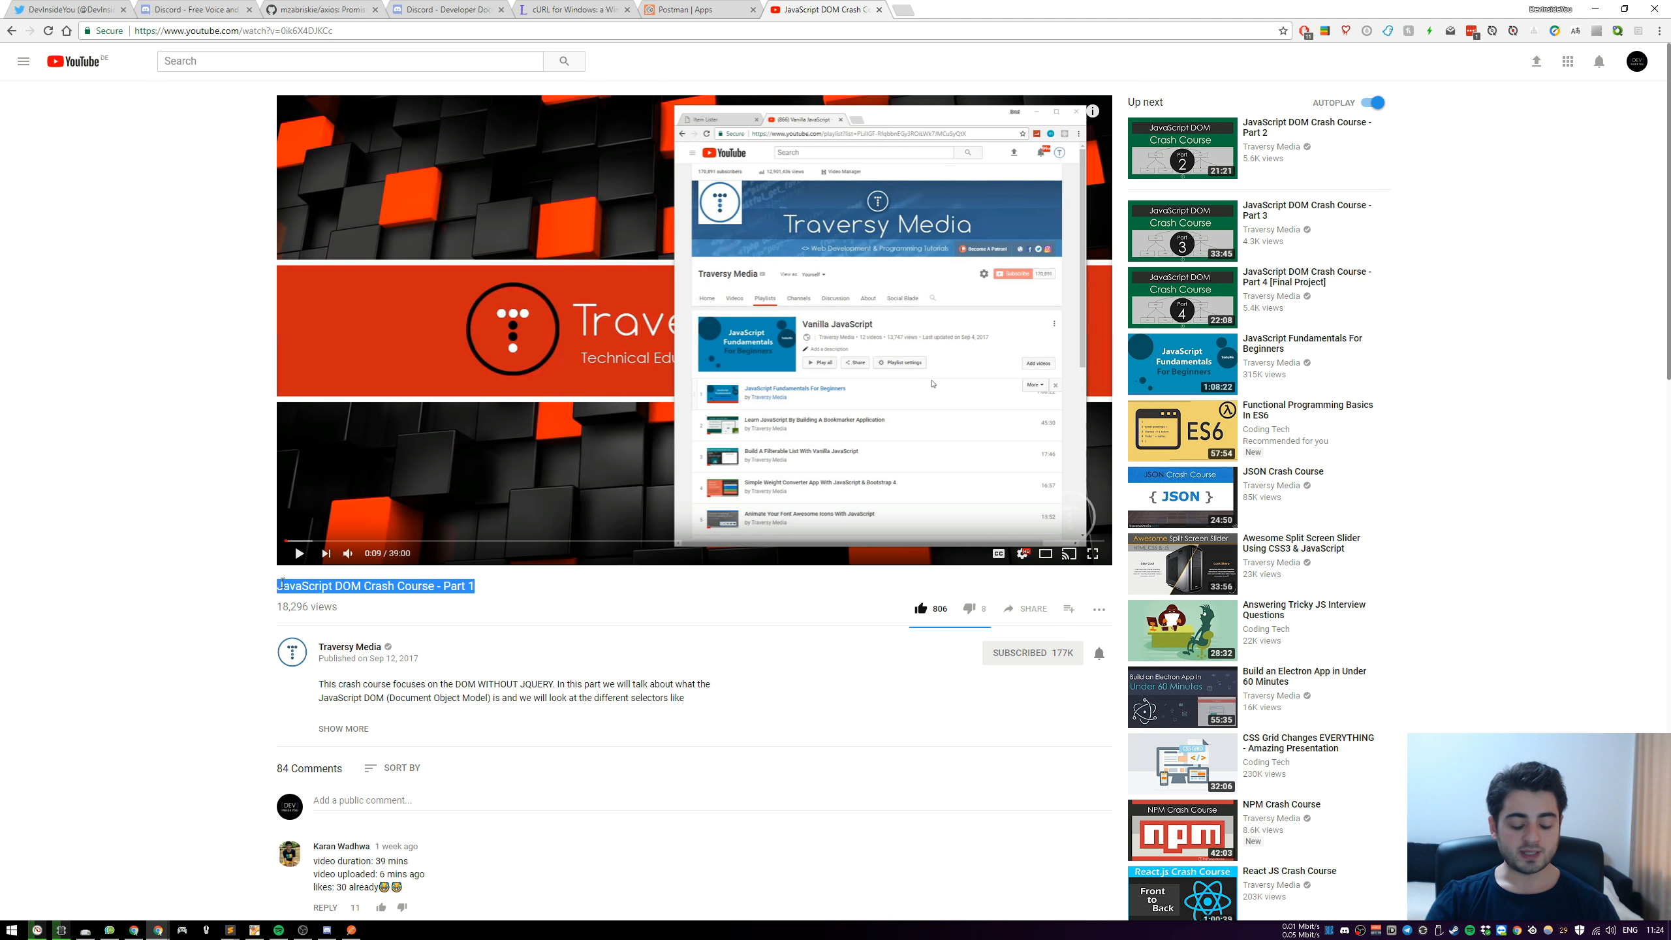
pyautogui.click(352, 929)
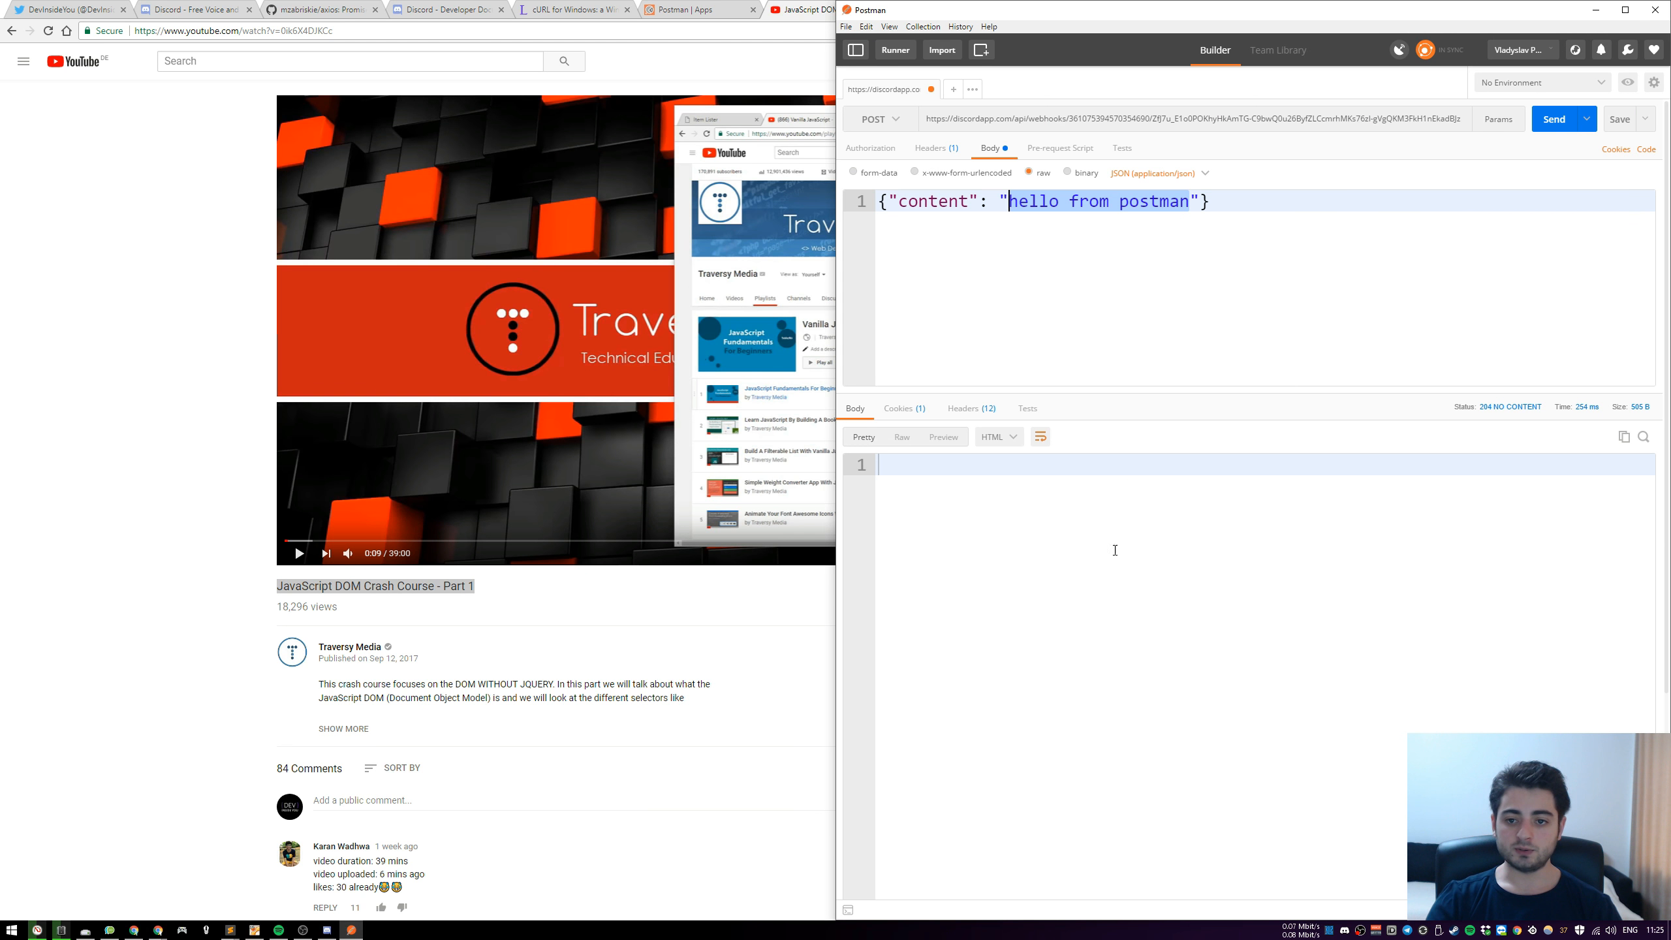
pyautogui.hotkey('ctrl', 'v')
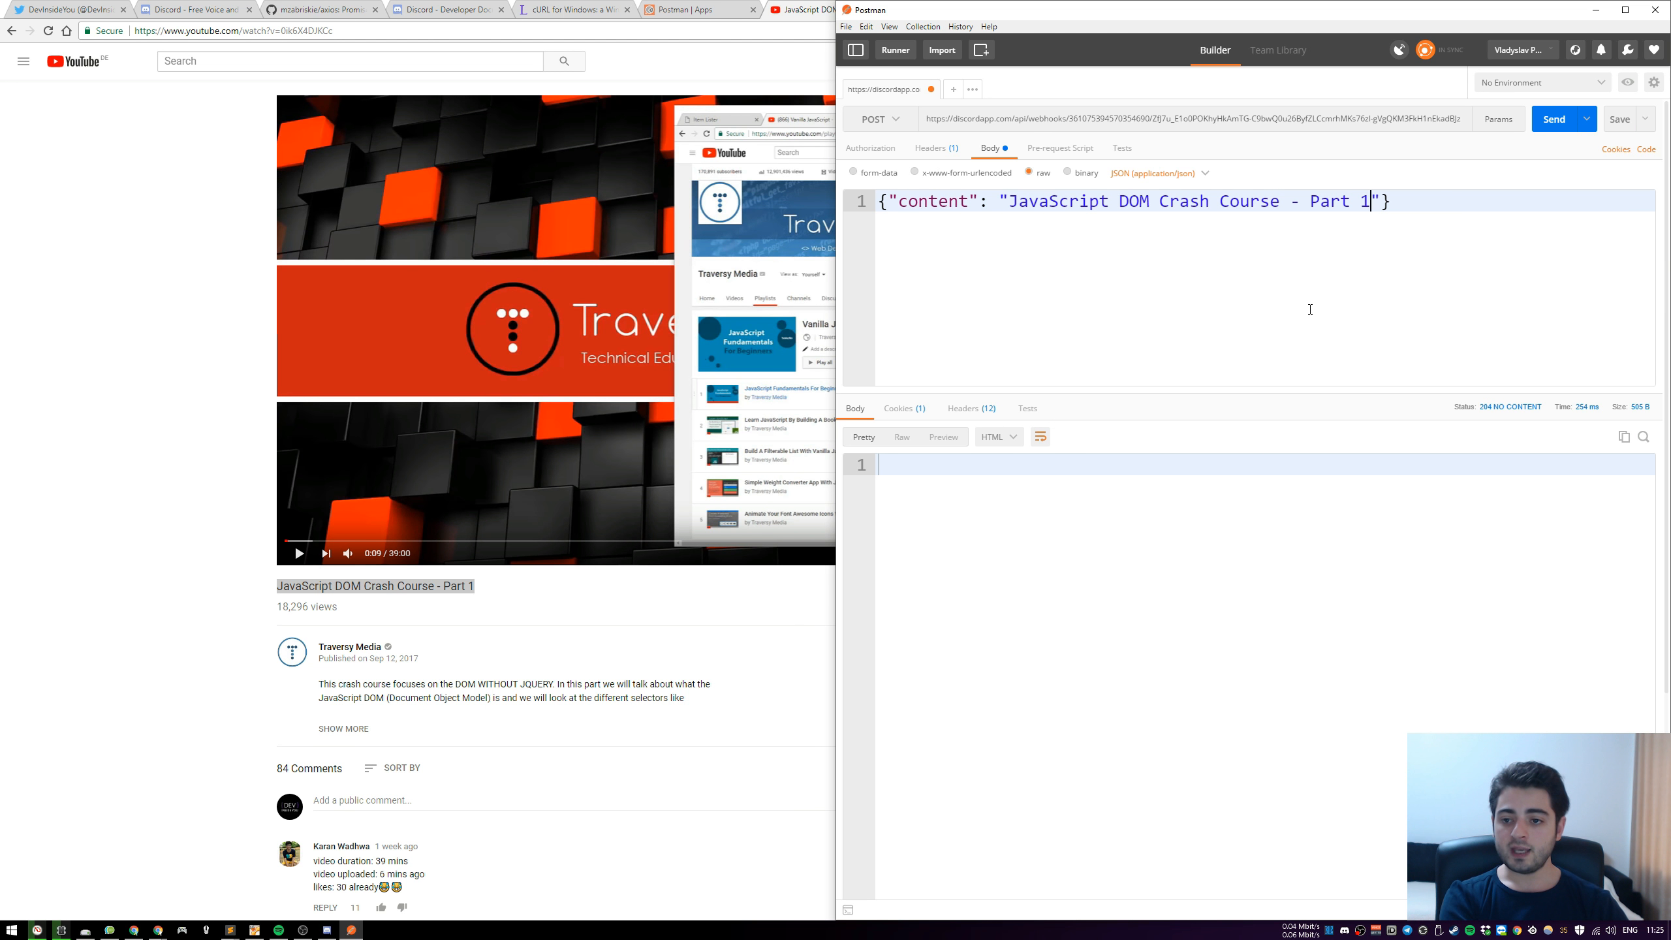
pyautogui.write(':')
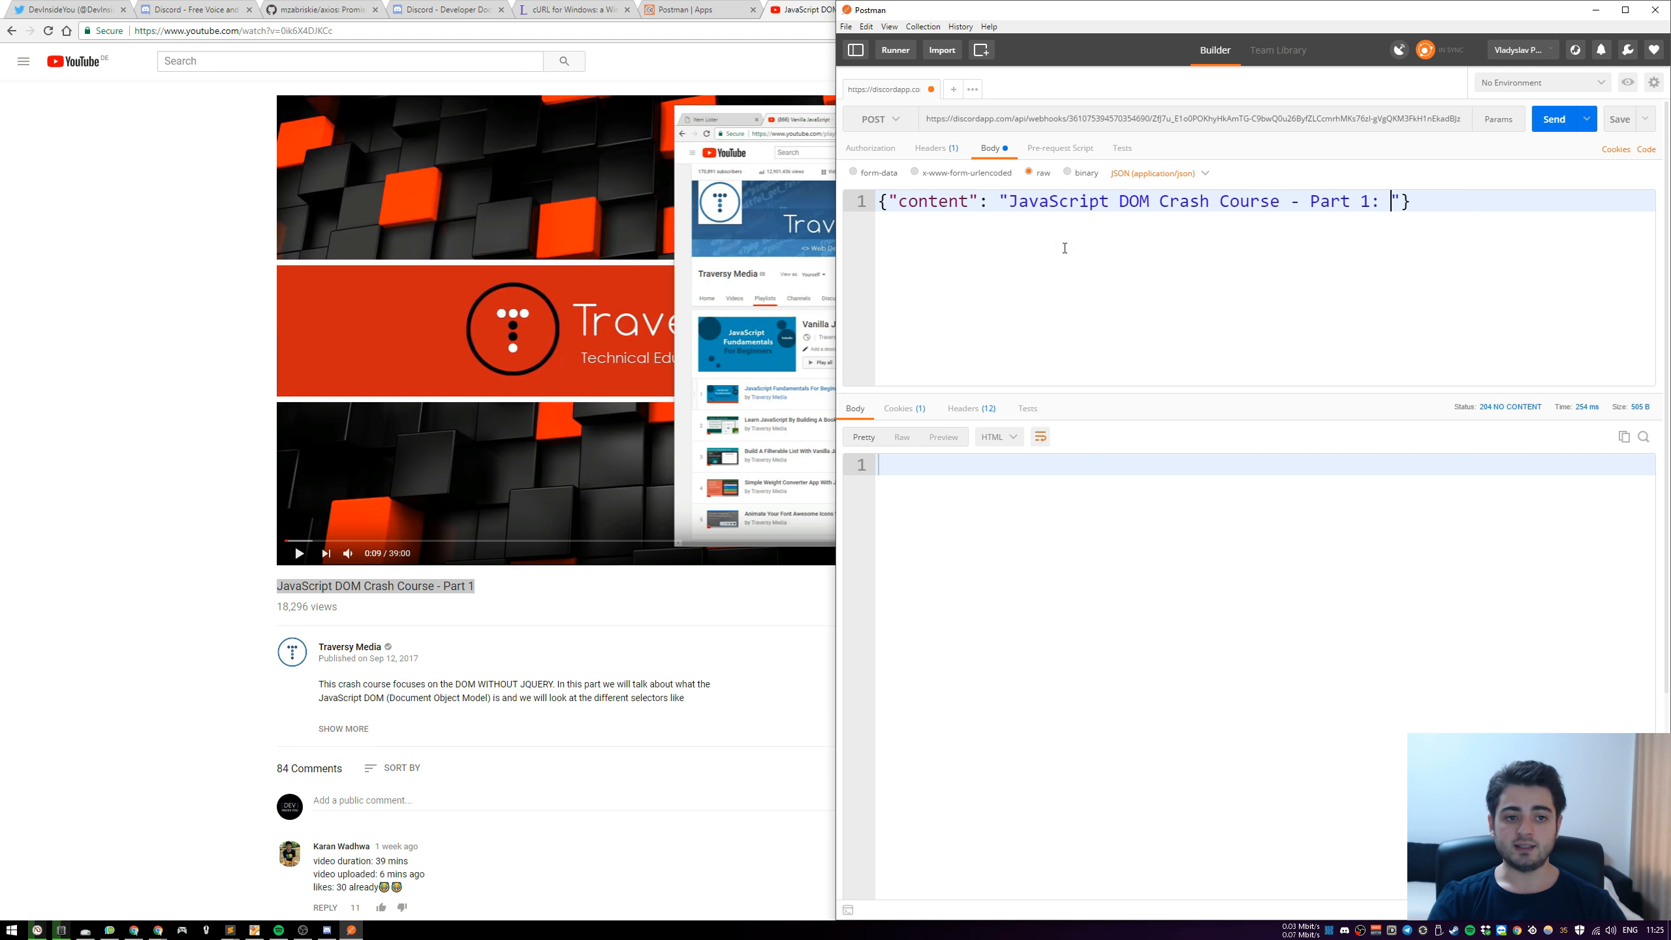
pyautogui.click(188, 30)
pyautogui.hotkey('ctrl', 'c')
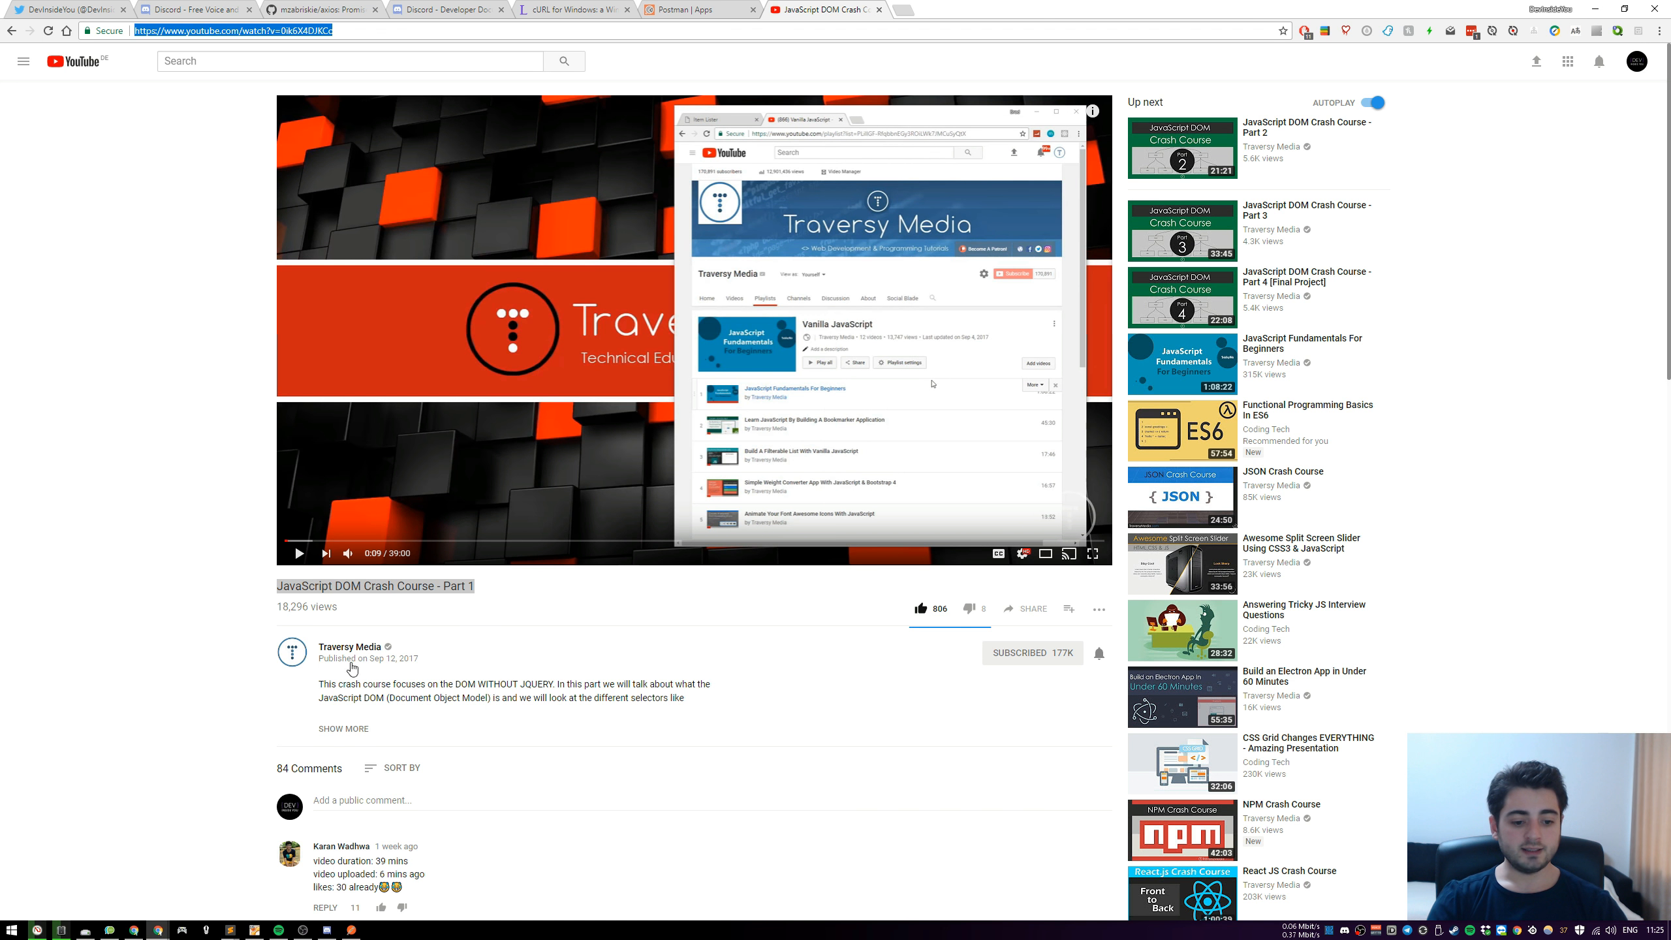
pyautogui.click(351, 930)
pyautogui.hotkey('ctrl', 'v')
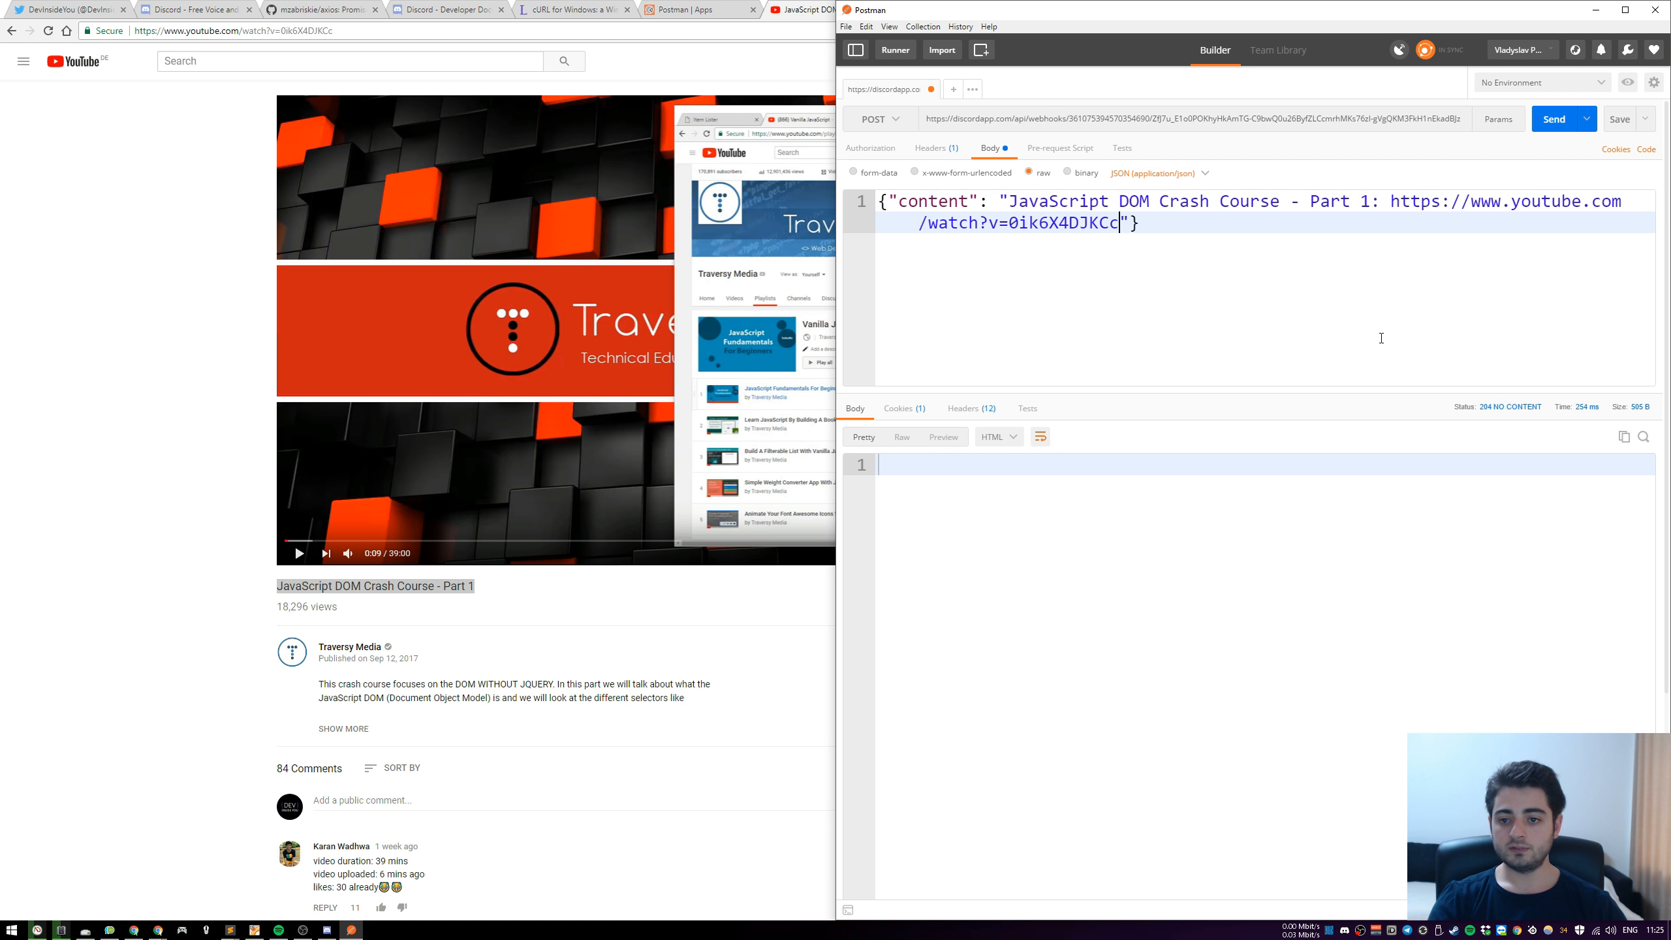
pyautogui.click(327, 929)
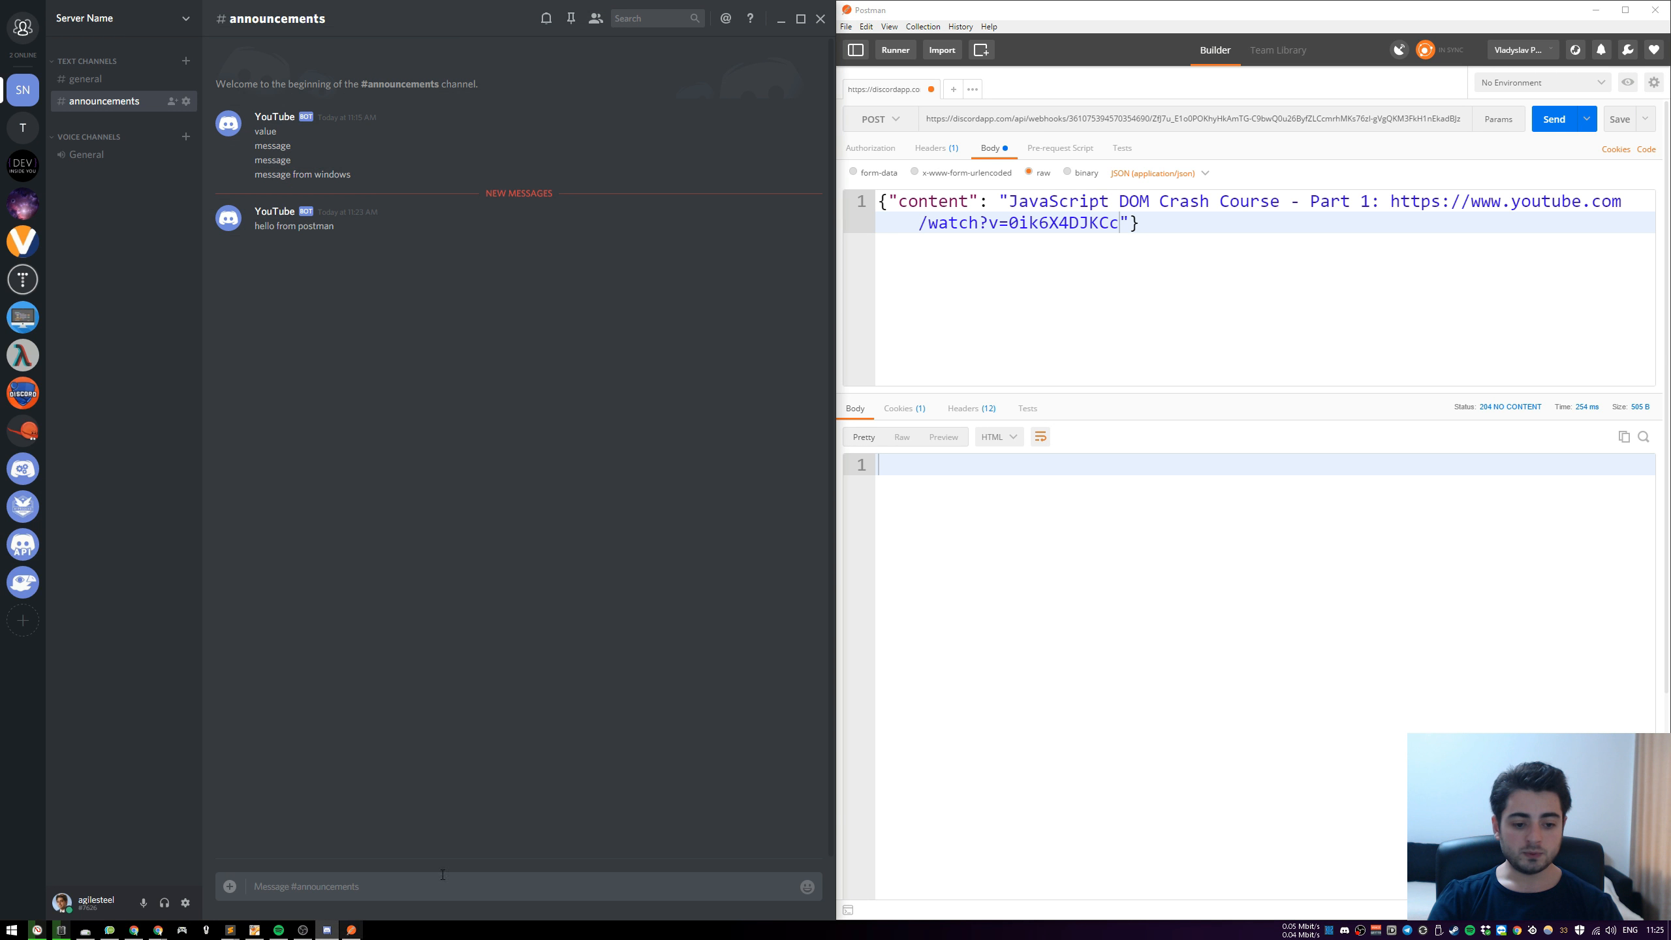
pyautogui.click(1554, 119)
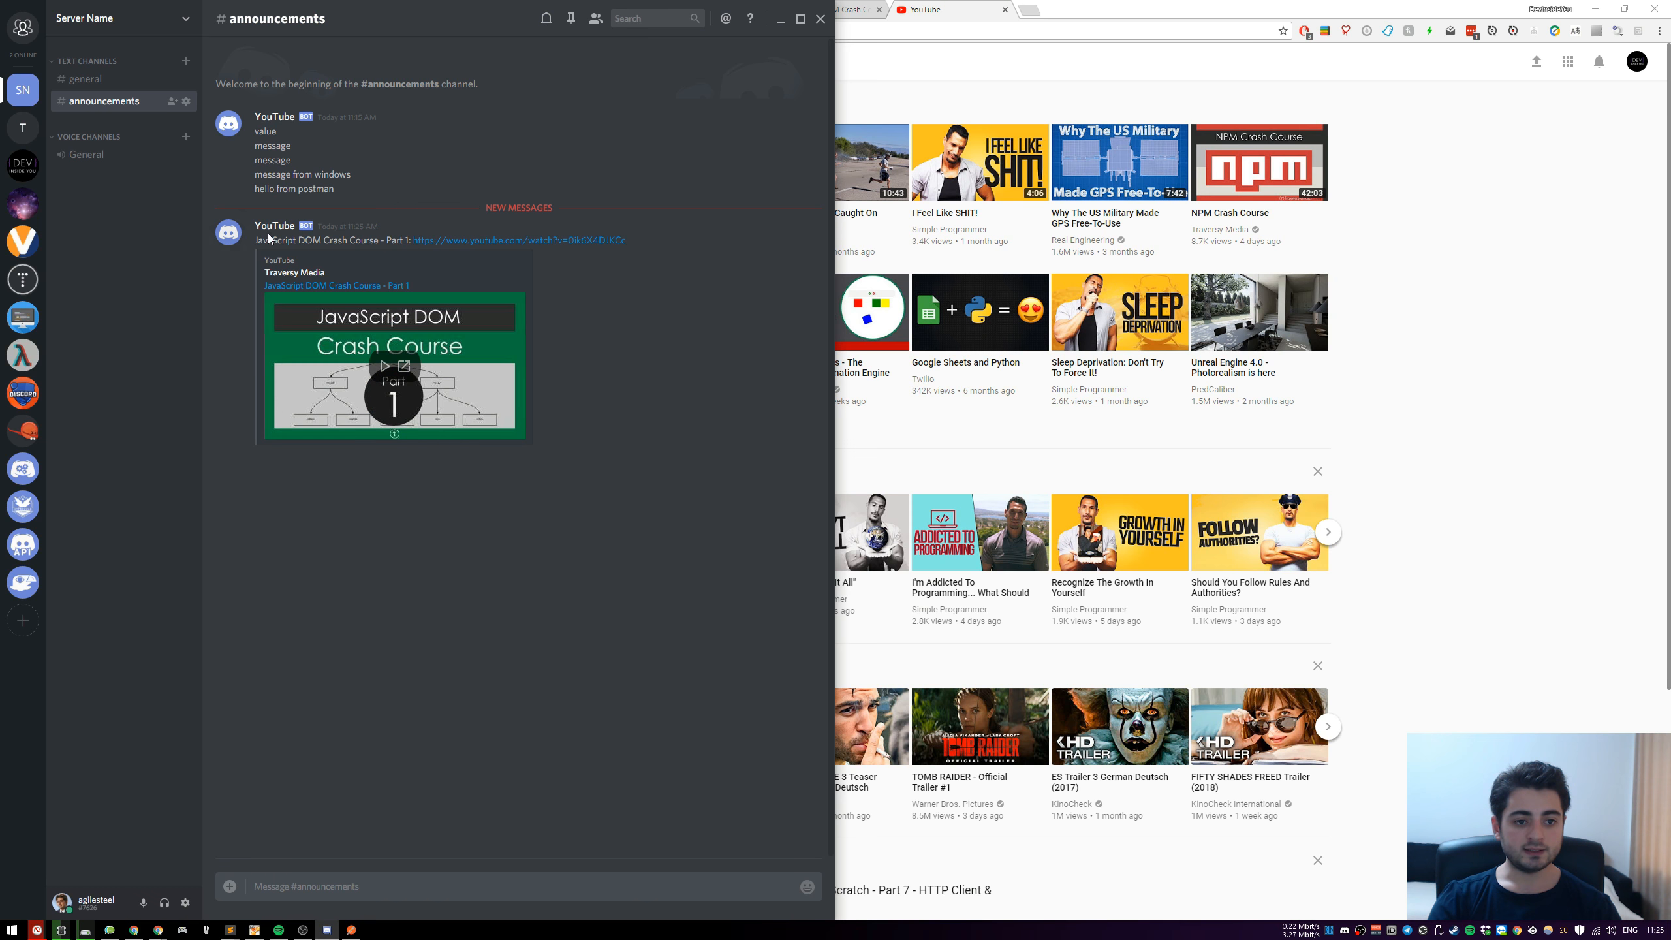
# Test the posted embed's channel, title and external video links, closing the opened browser tabs, and play the video inside Discord
pyautogui.click(306, 273)
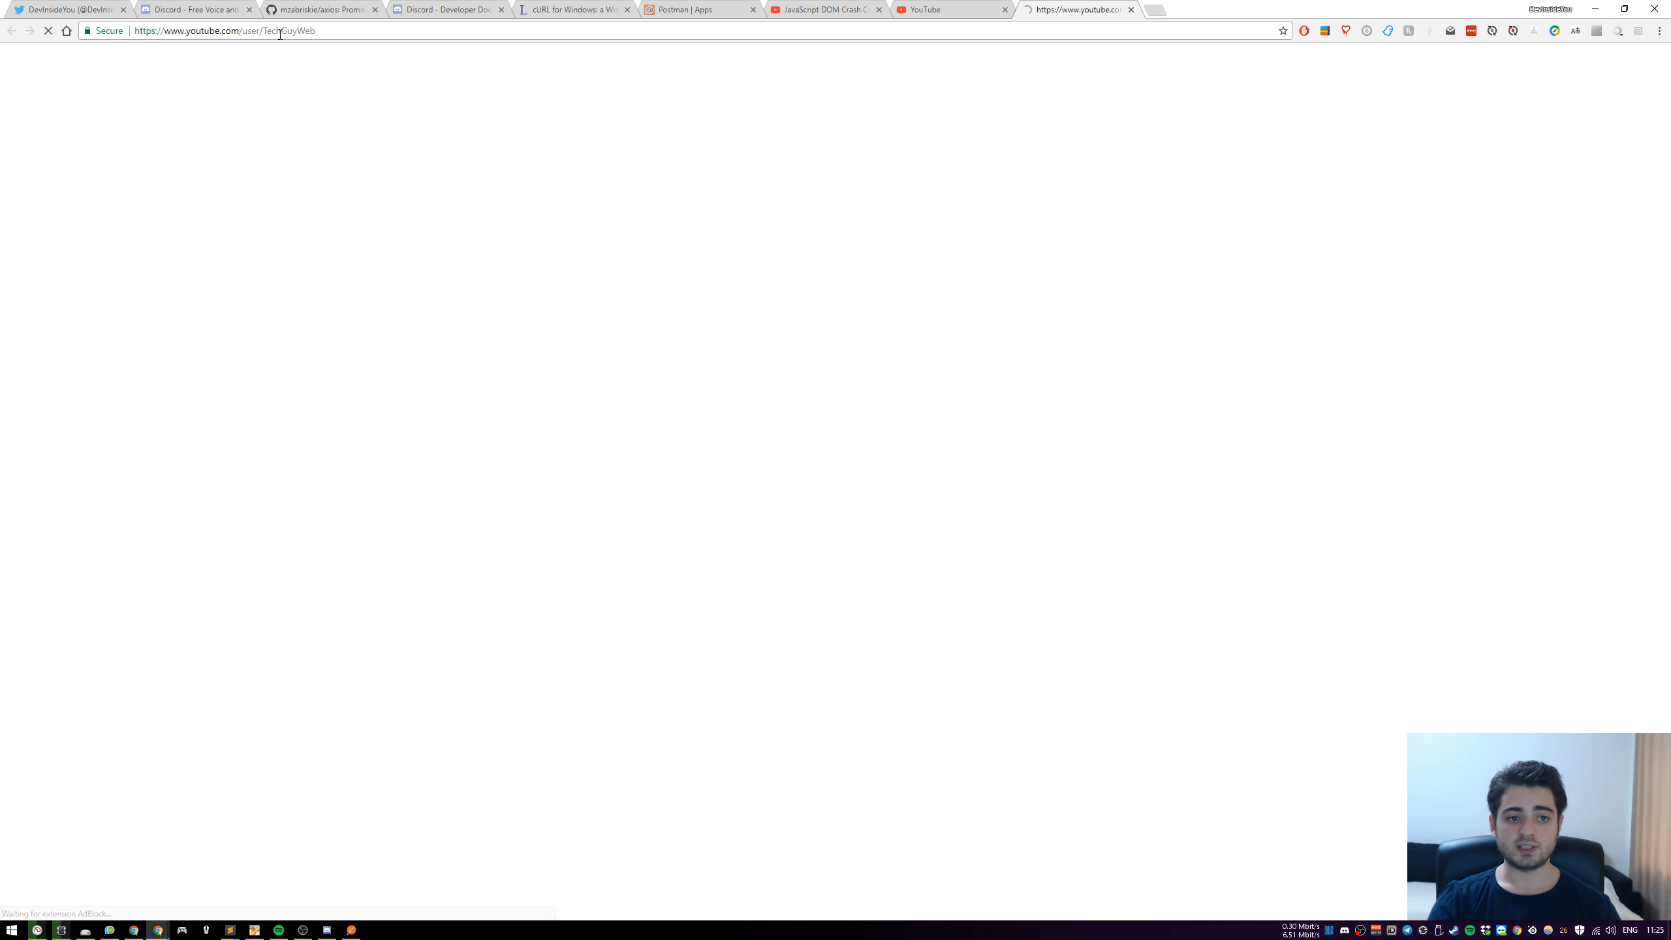
pyautogui.hotkey('alt', 'Tab')
pyautogui.click(336, 286)
pyautogui.hotkey('alt', 'Tab')
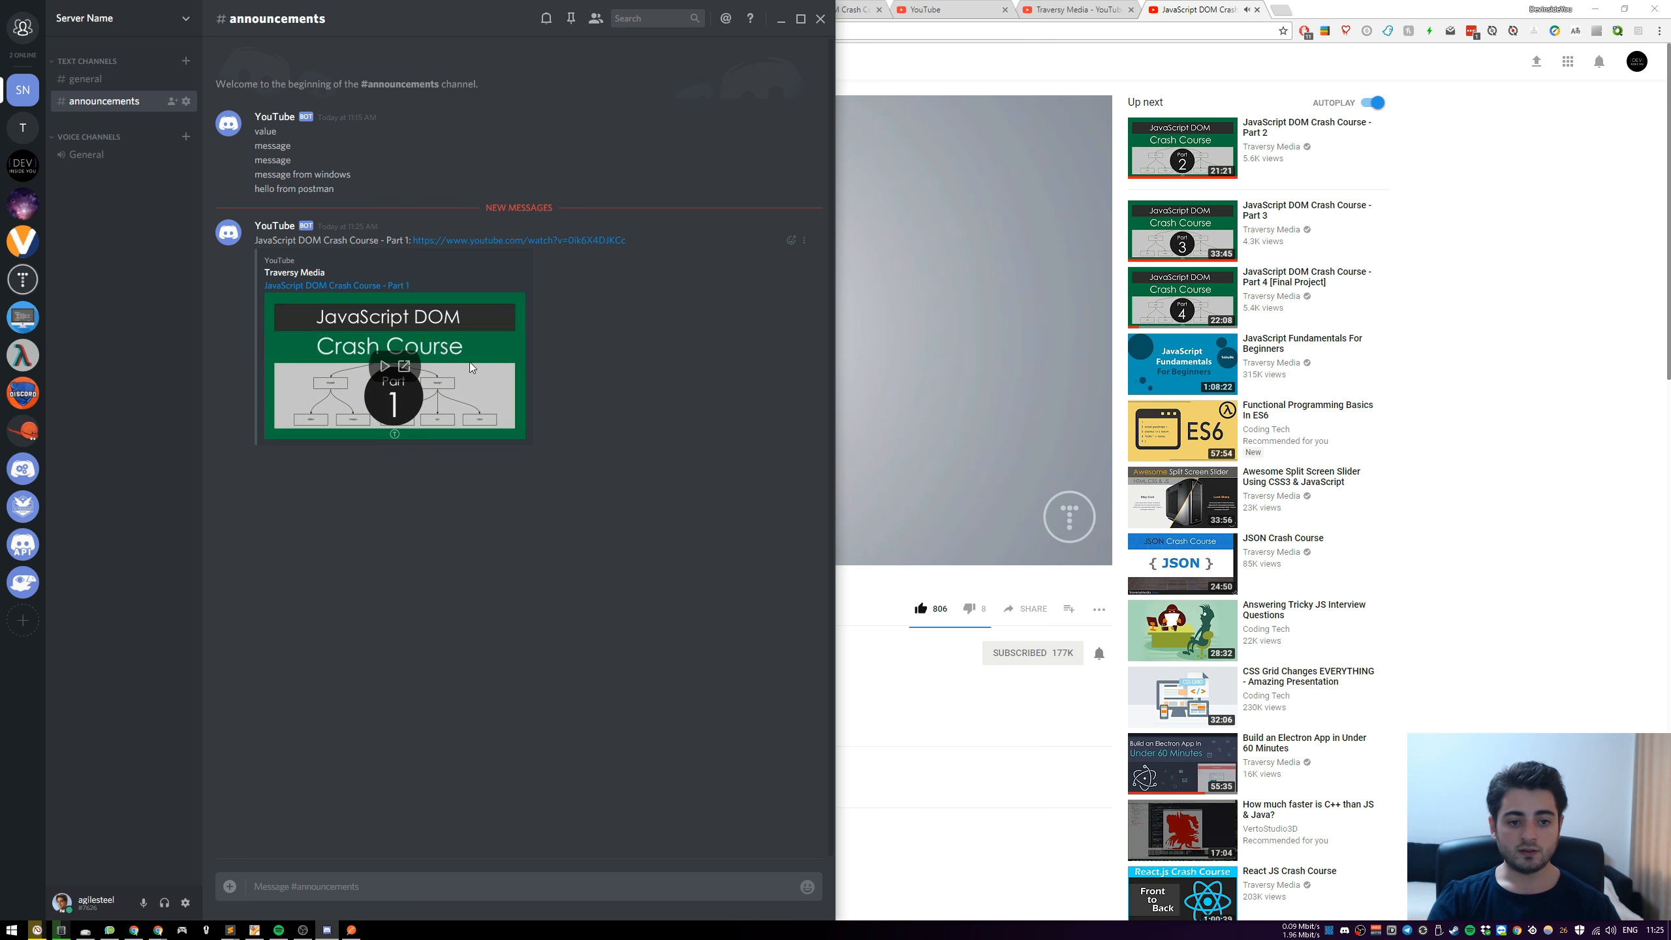
pyautogui.click(405, 368)
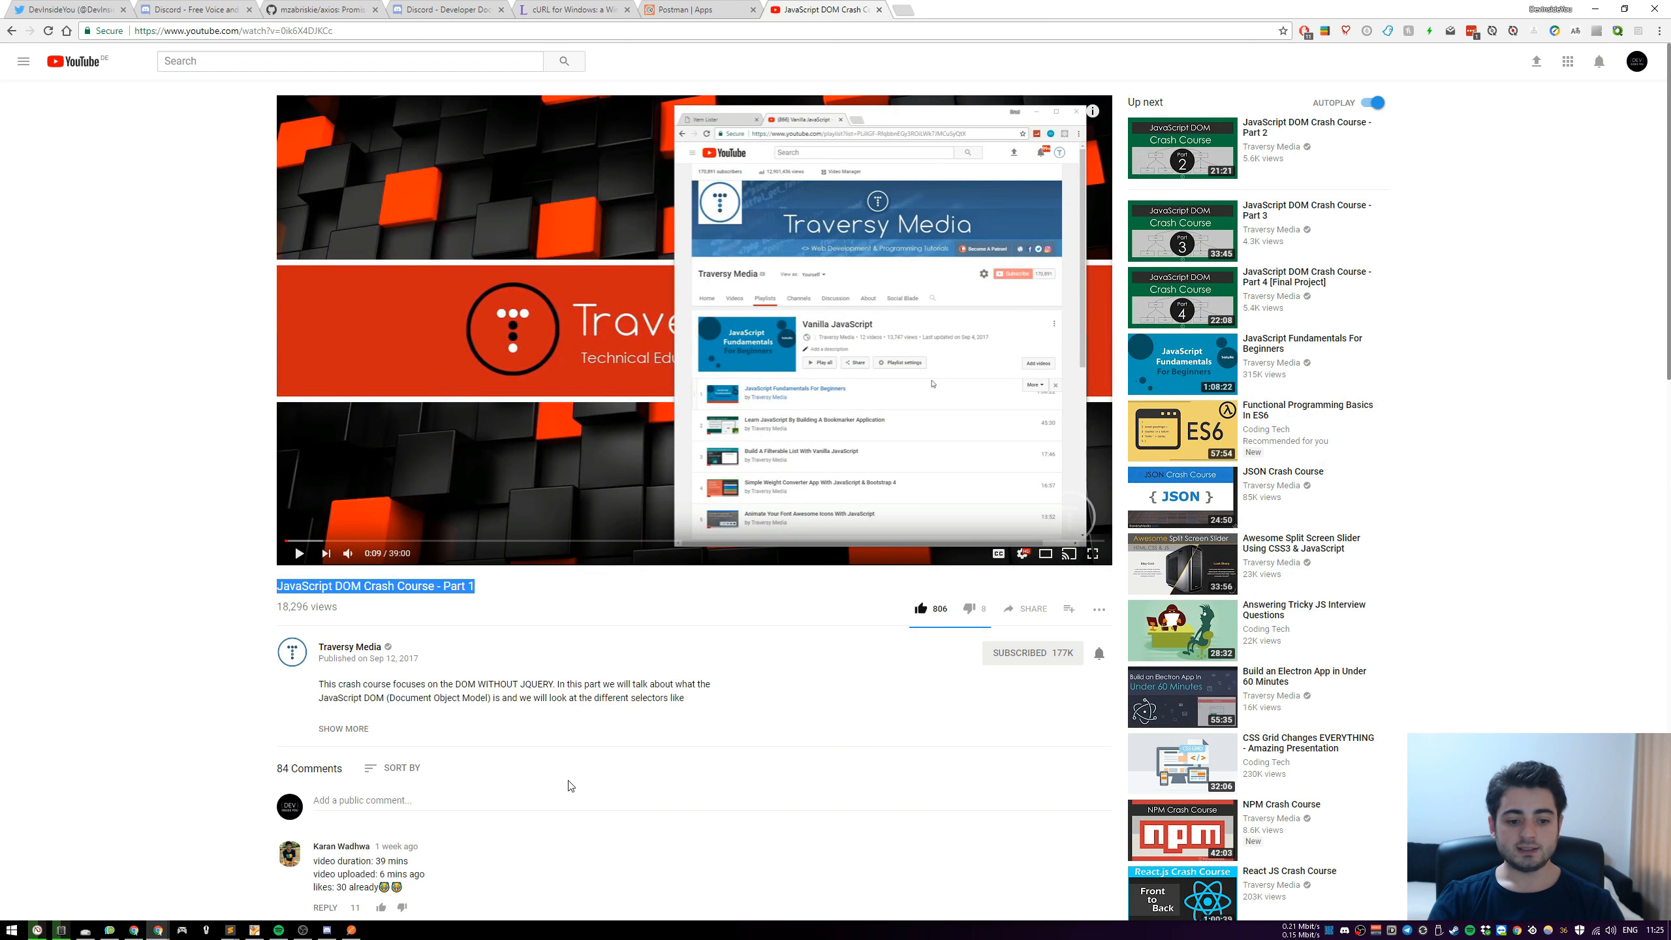
pyautogui.hotkey('ctrl', 'w')
pyautogui.hotkey('ctrl', 'w')
pyautogui.hotkey('ctrl', 'w')
pyautogui.hotkey('ctrl', 'w')
pyautogui.hotkey('ctrl', 'w')
pyautogui.click(327, 931)
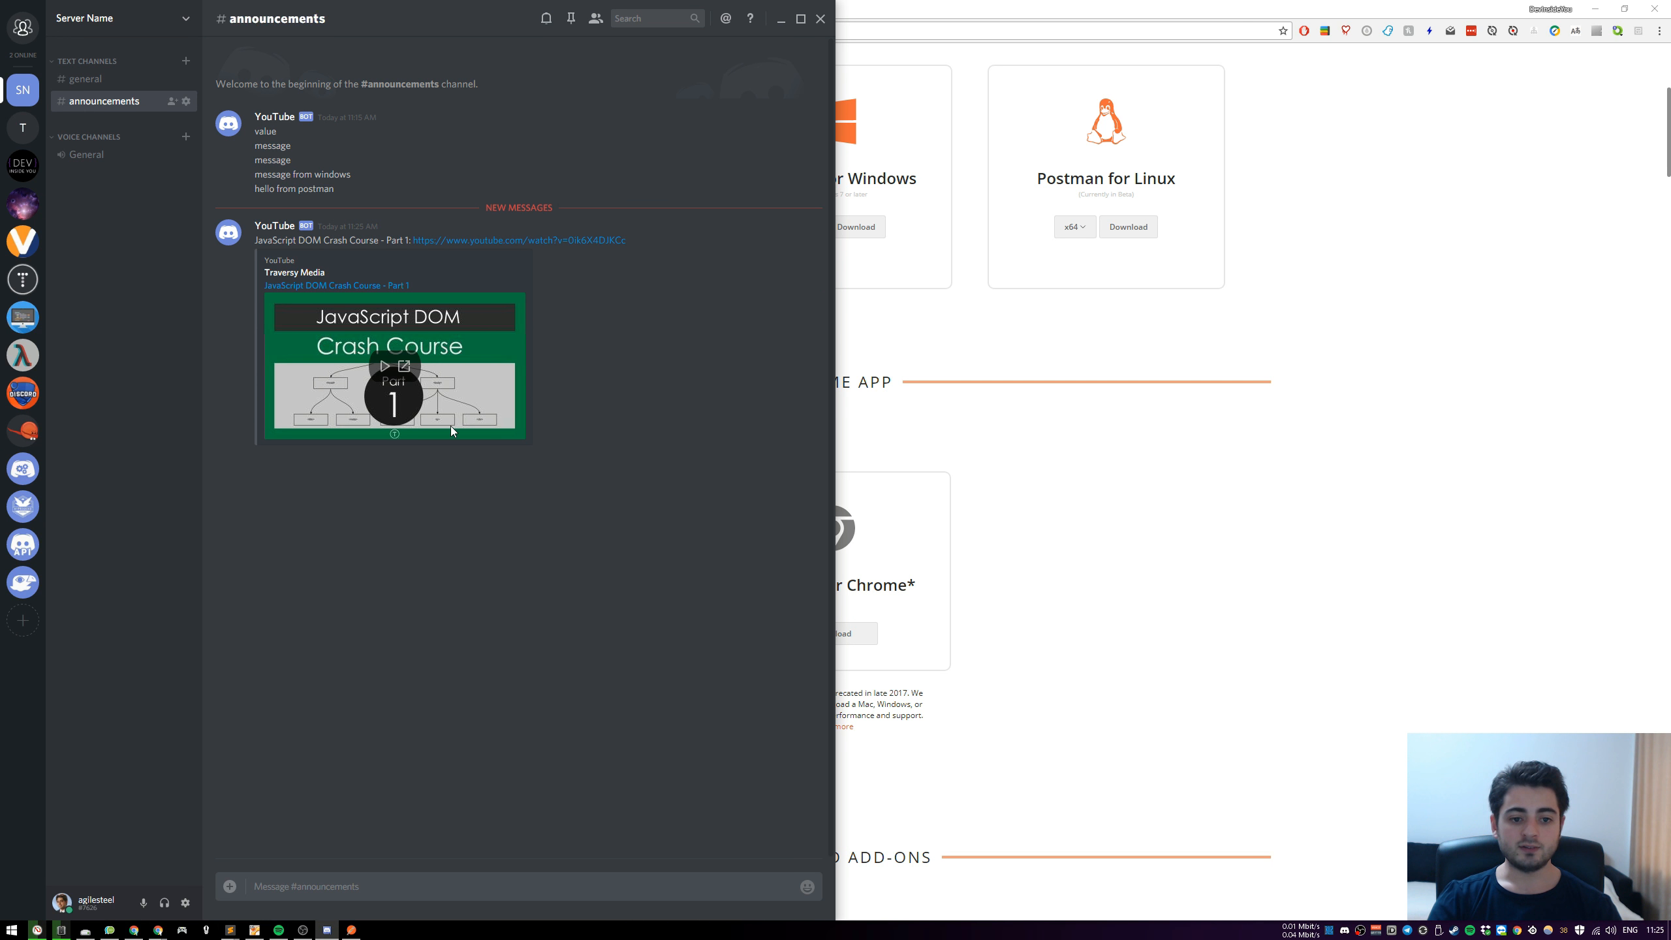
pyautogui.click(384, 365)
# Raise Discord's chat font scaling to the maximum in the appearance settings and return to the channel
pyautogui.click(185, 903)
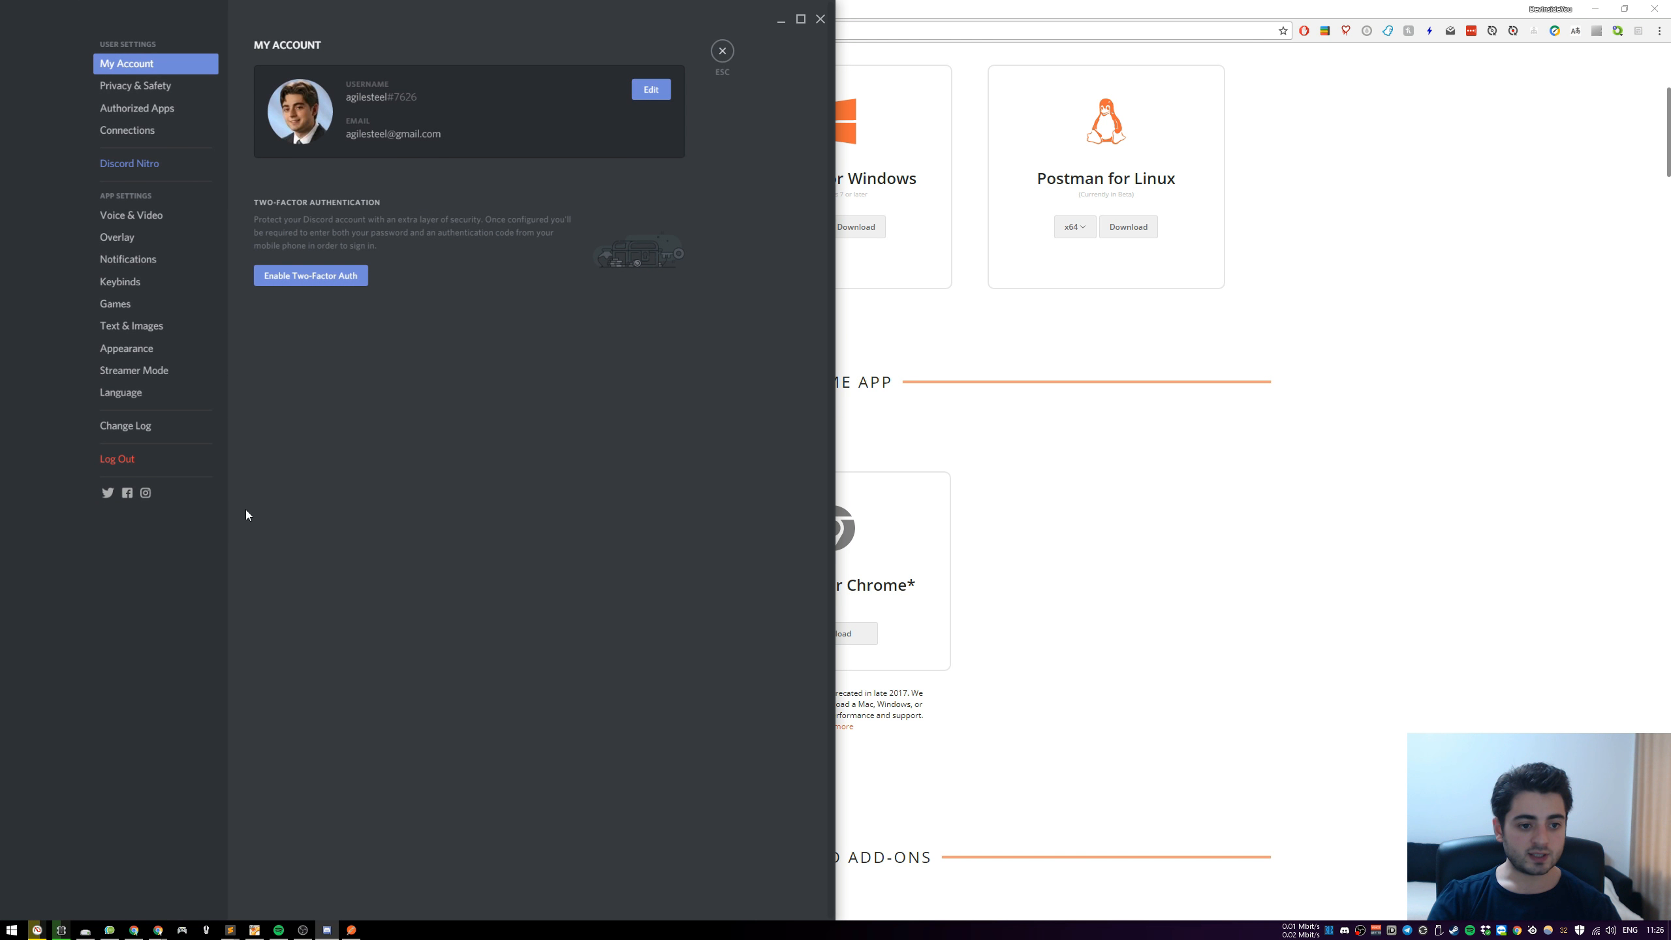
pyautogui.click(158, 350)
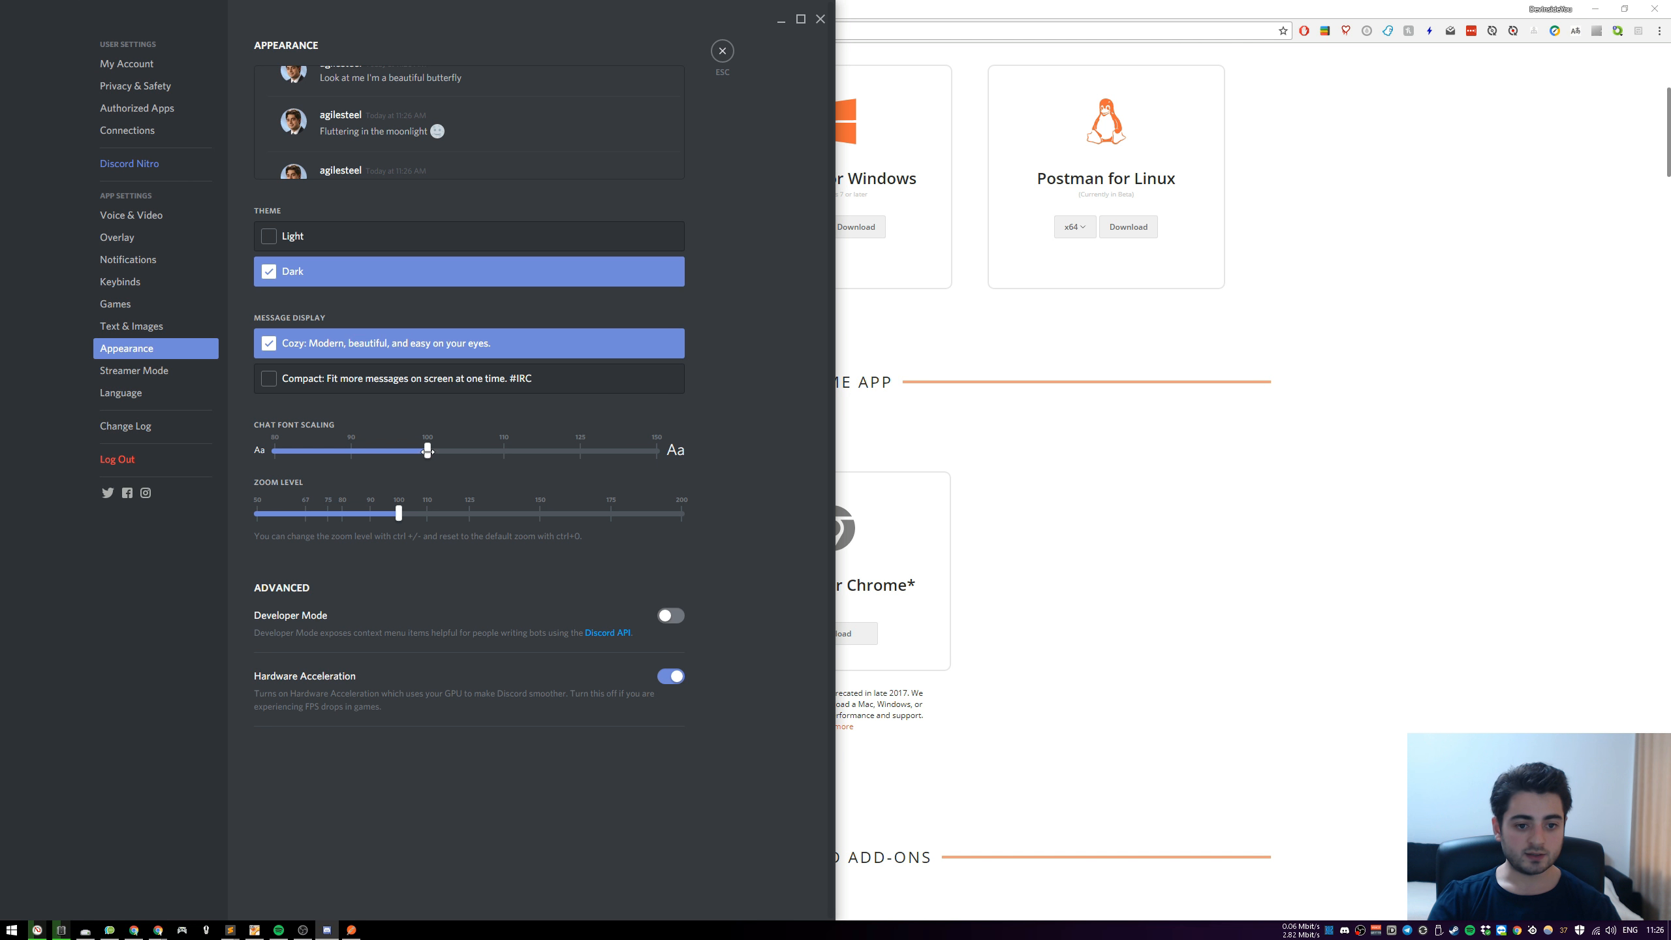
pyautogui.moveTo(428, 451); pyautogui.dragTo(829, 467)
pyautogui.click(722, 51)
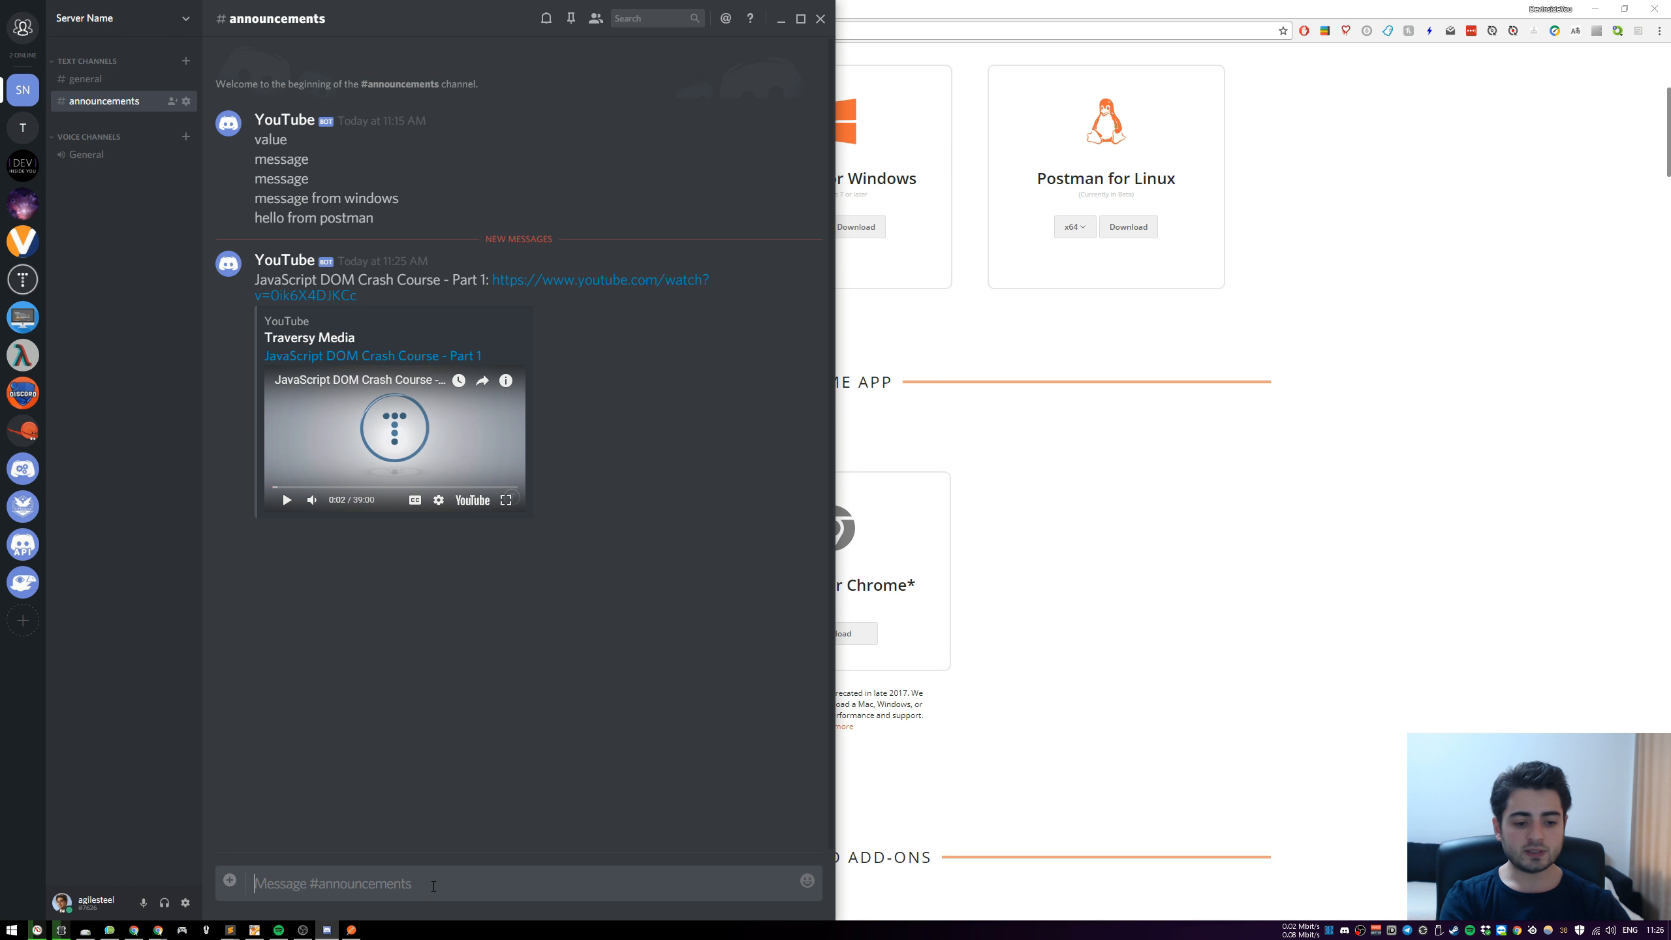
pyautogui.write('[]')
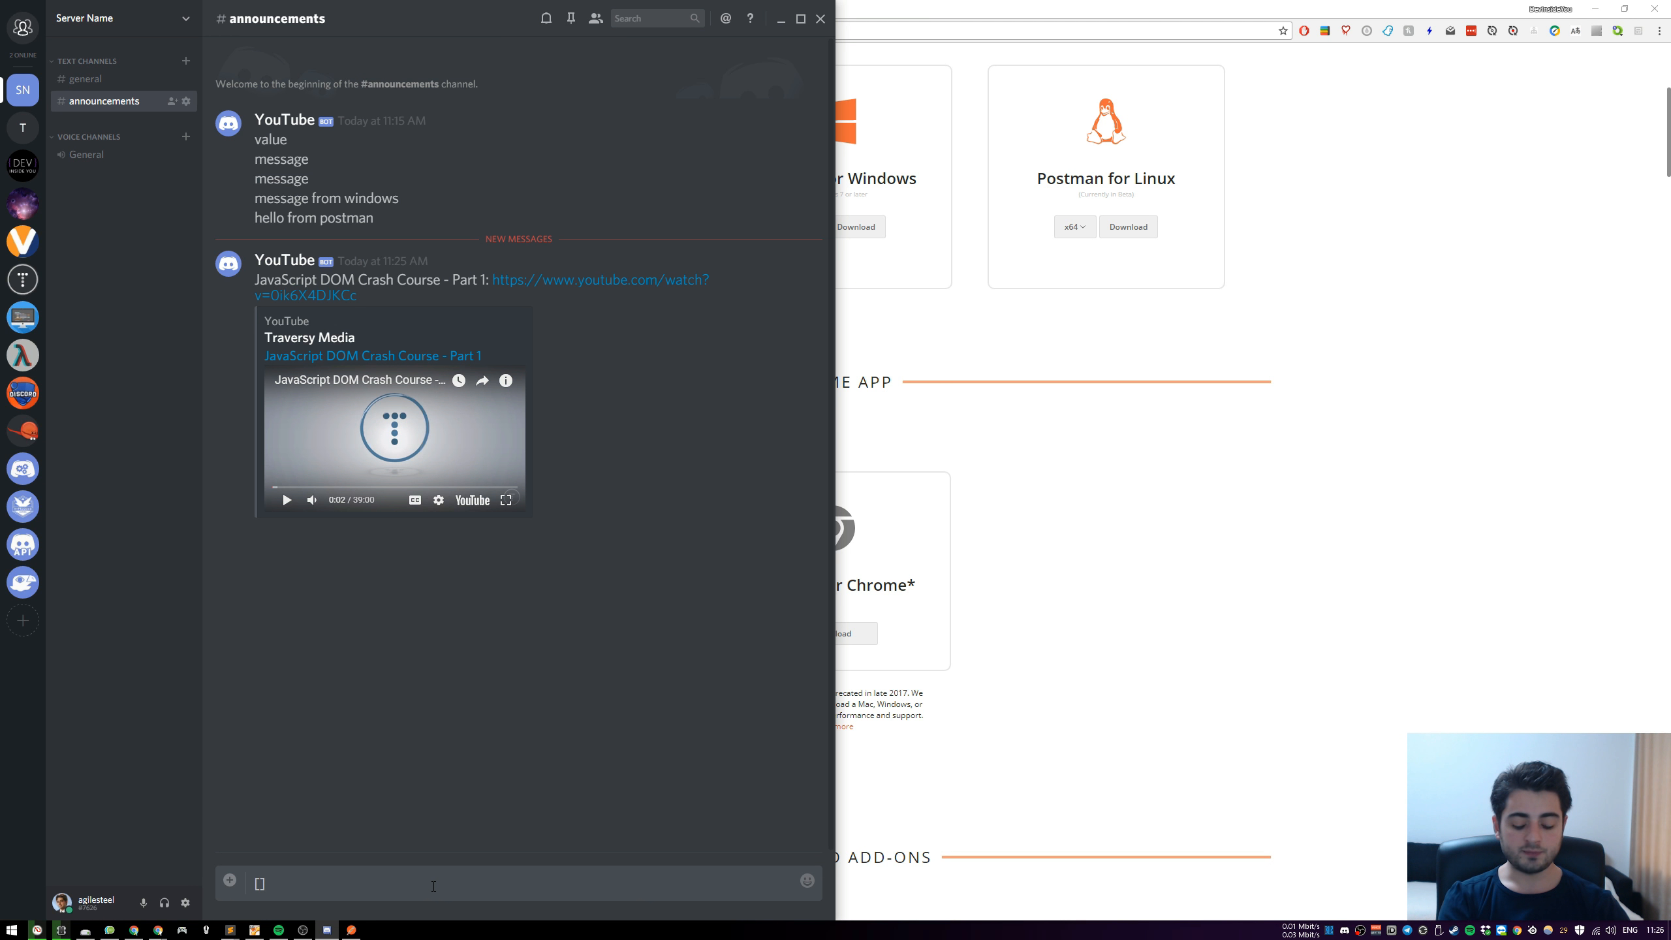
pyautogui.write('()http://devi')
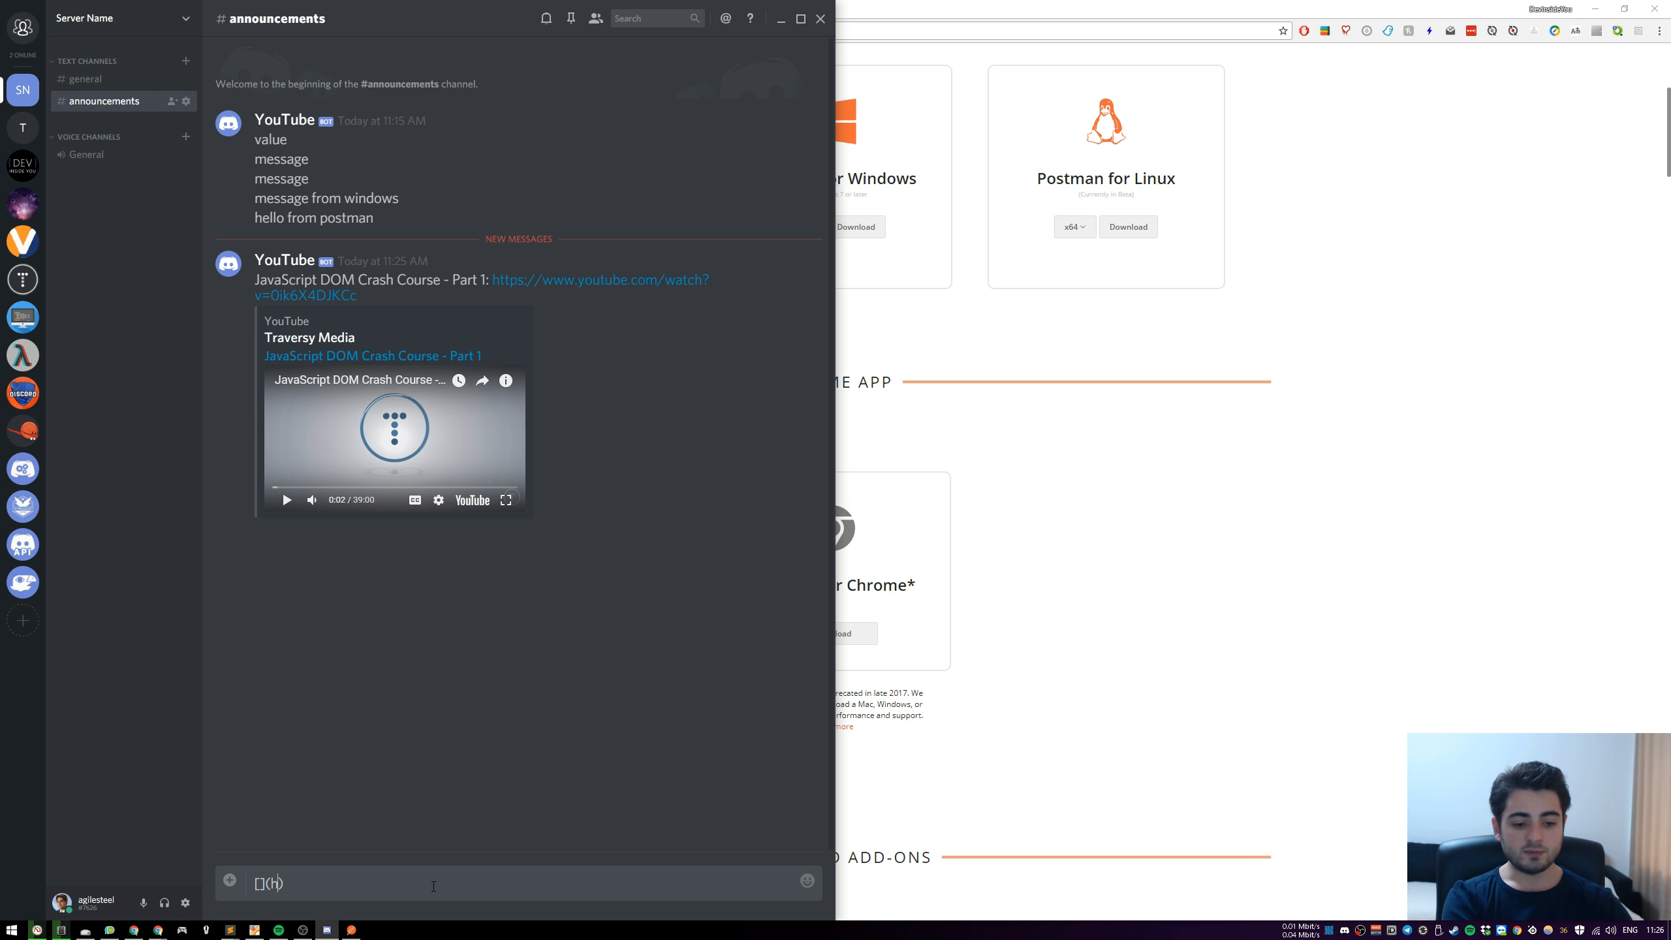
pyautogui.write('nsideyou.com')
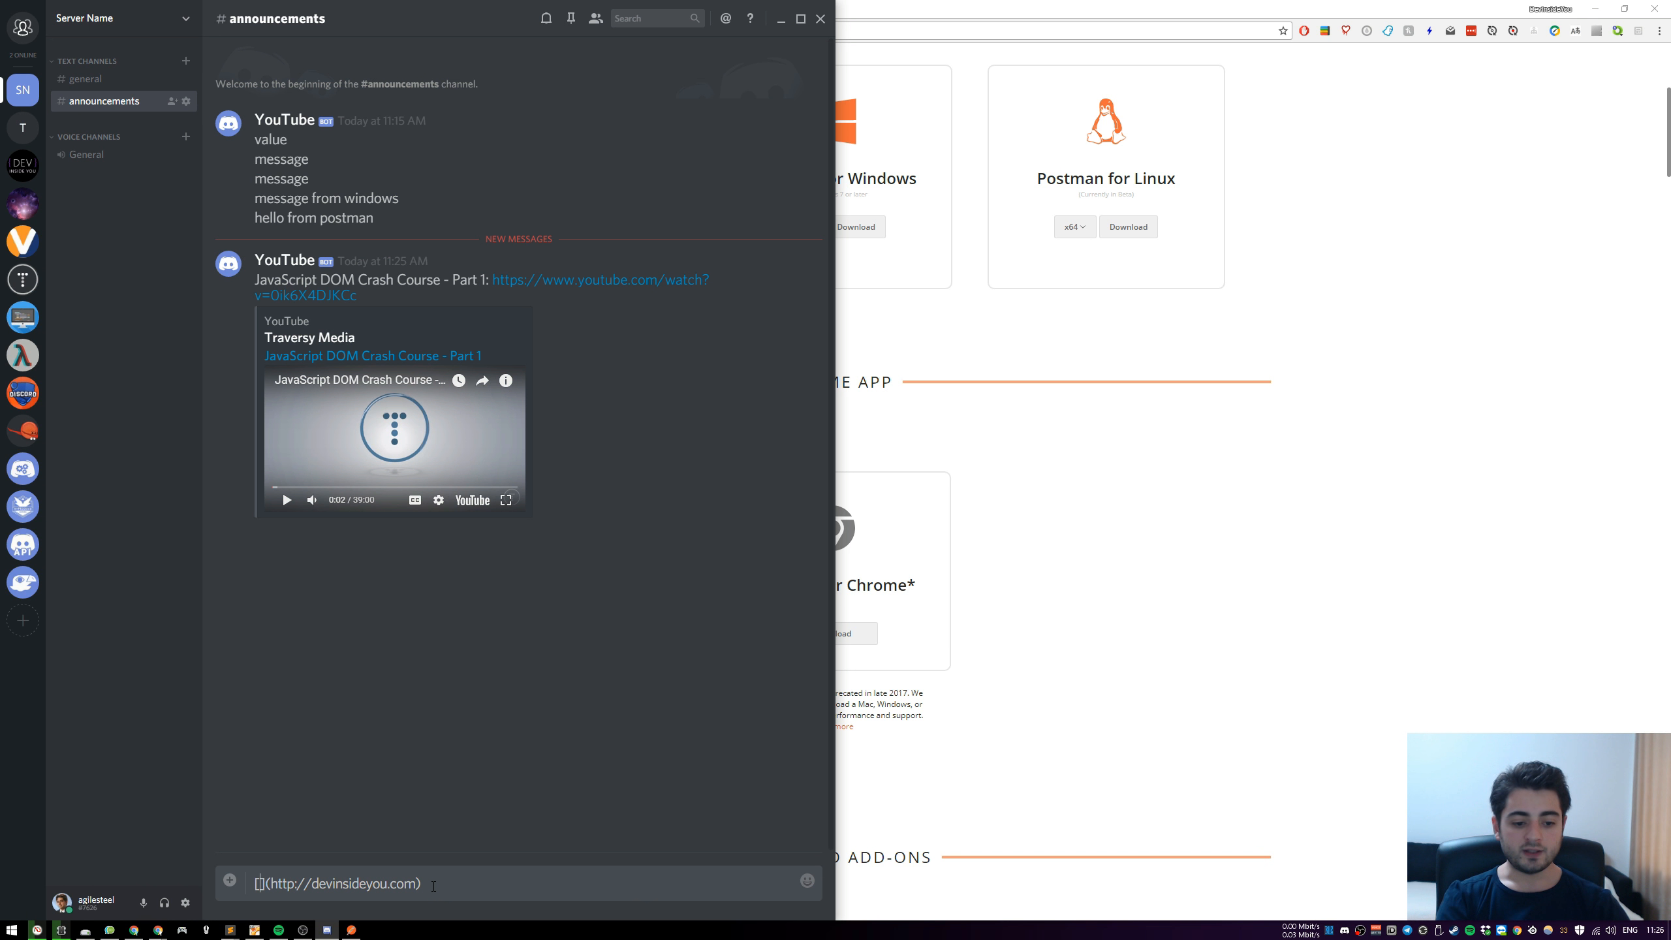
pyautogui.write('DevInsideYou')
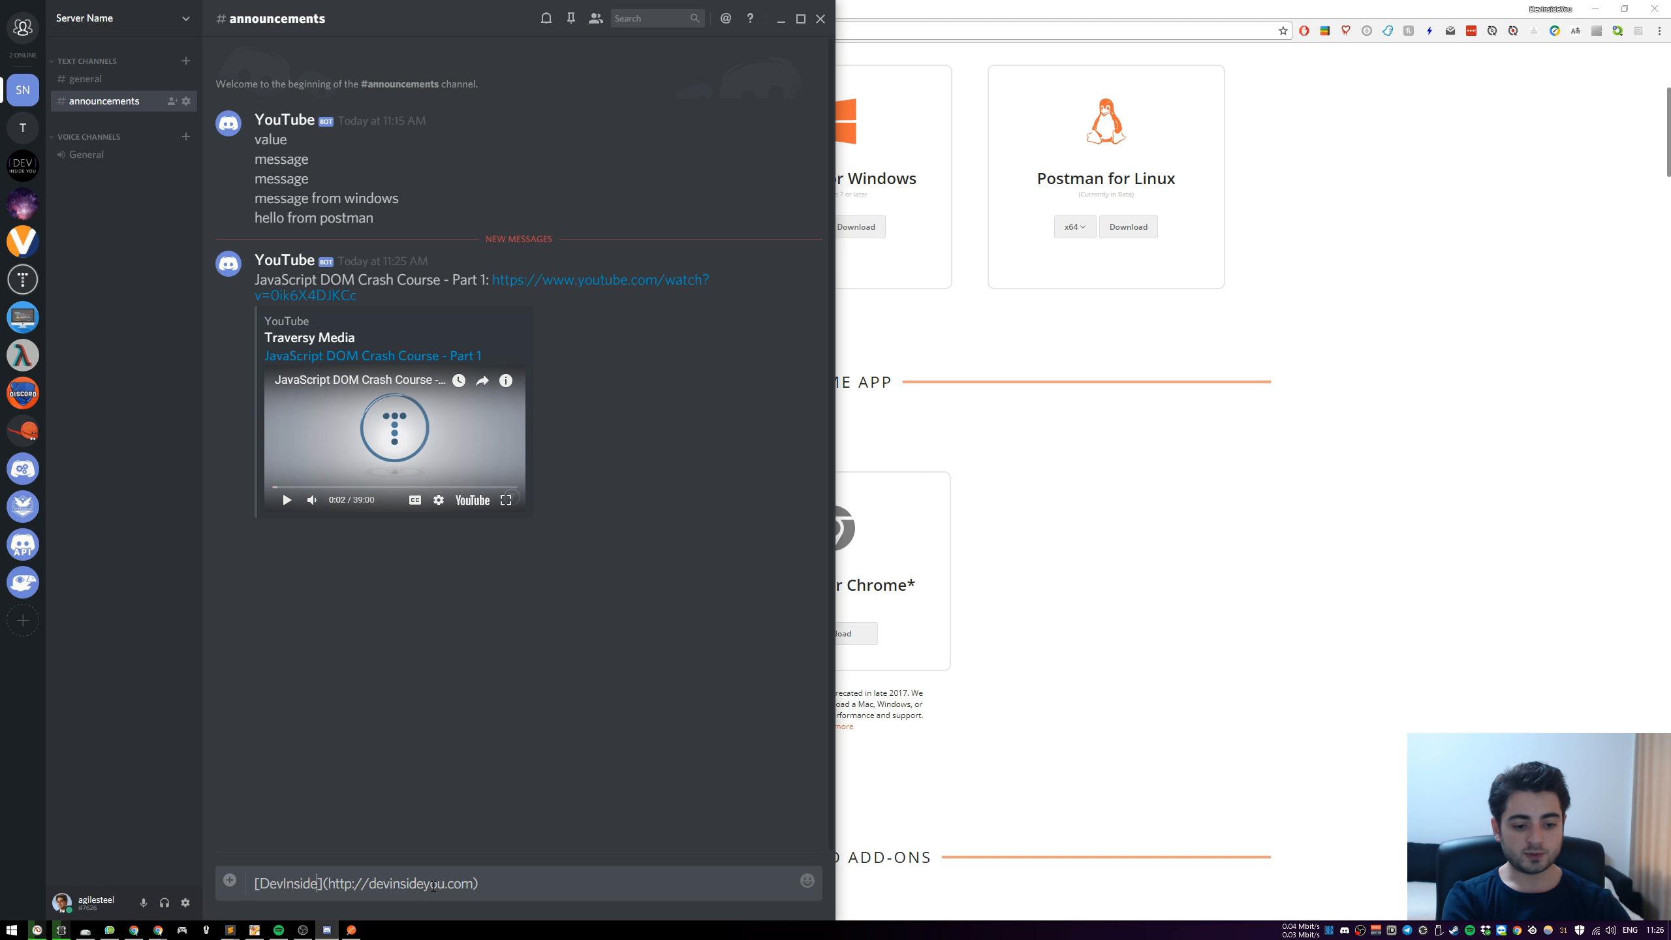
pyautogui.press('Return')
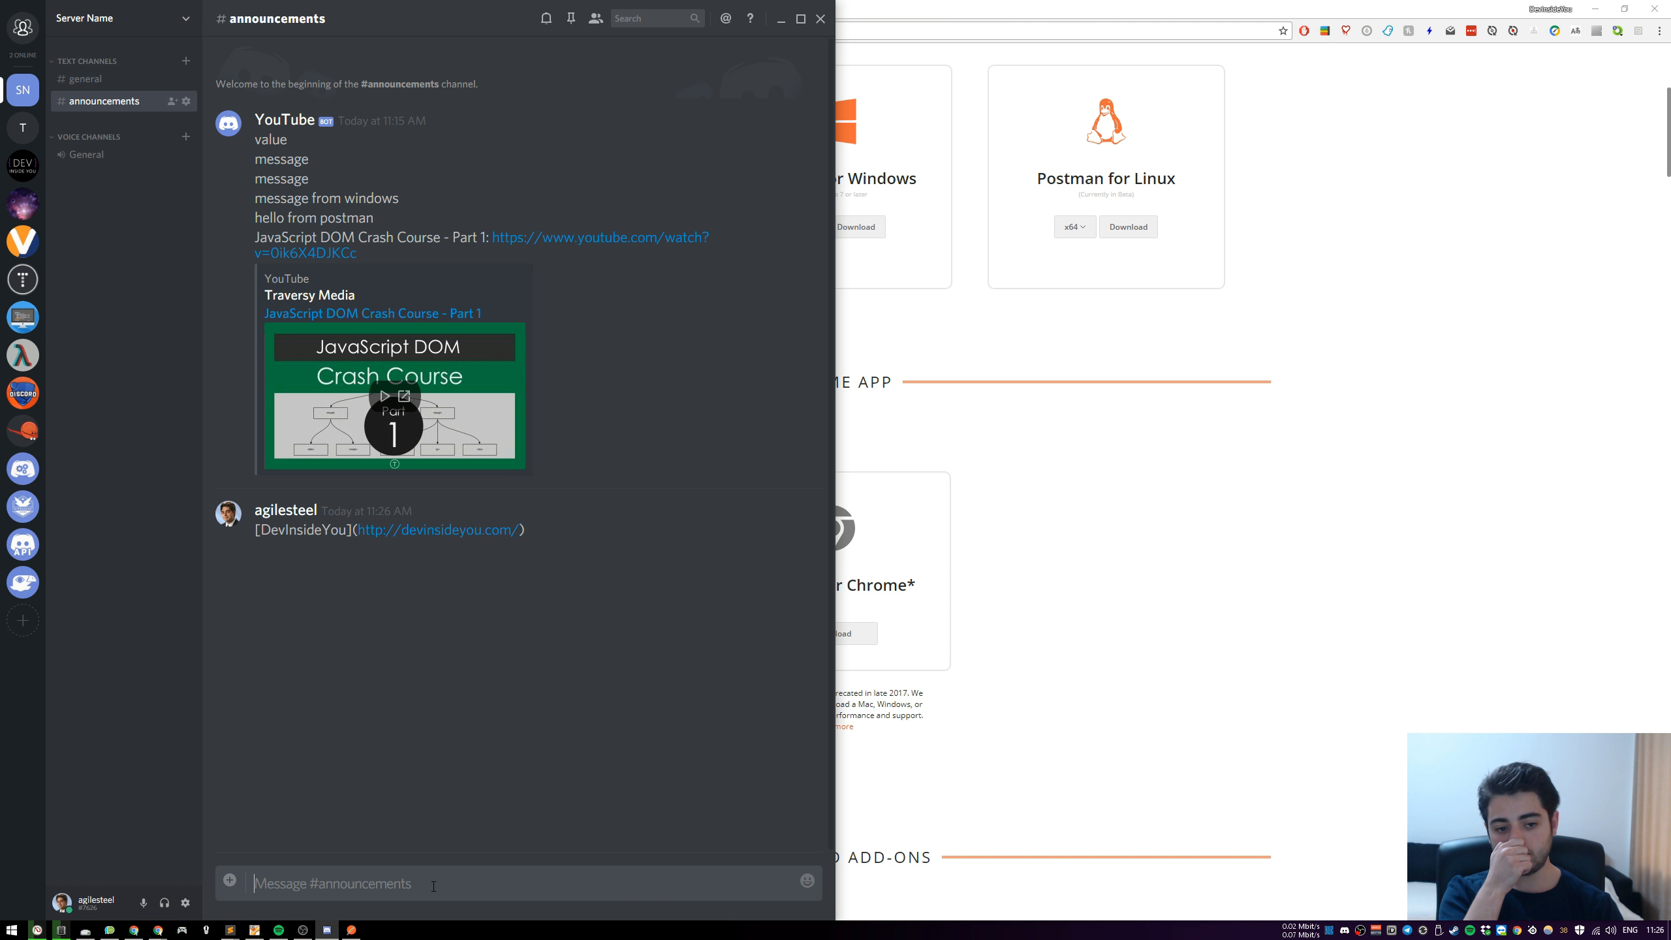
pyautogui.moveTo(526, 530); pyautogui.dragTo(258, 534)
pyautogui.hotkey('ctrl', 'c')
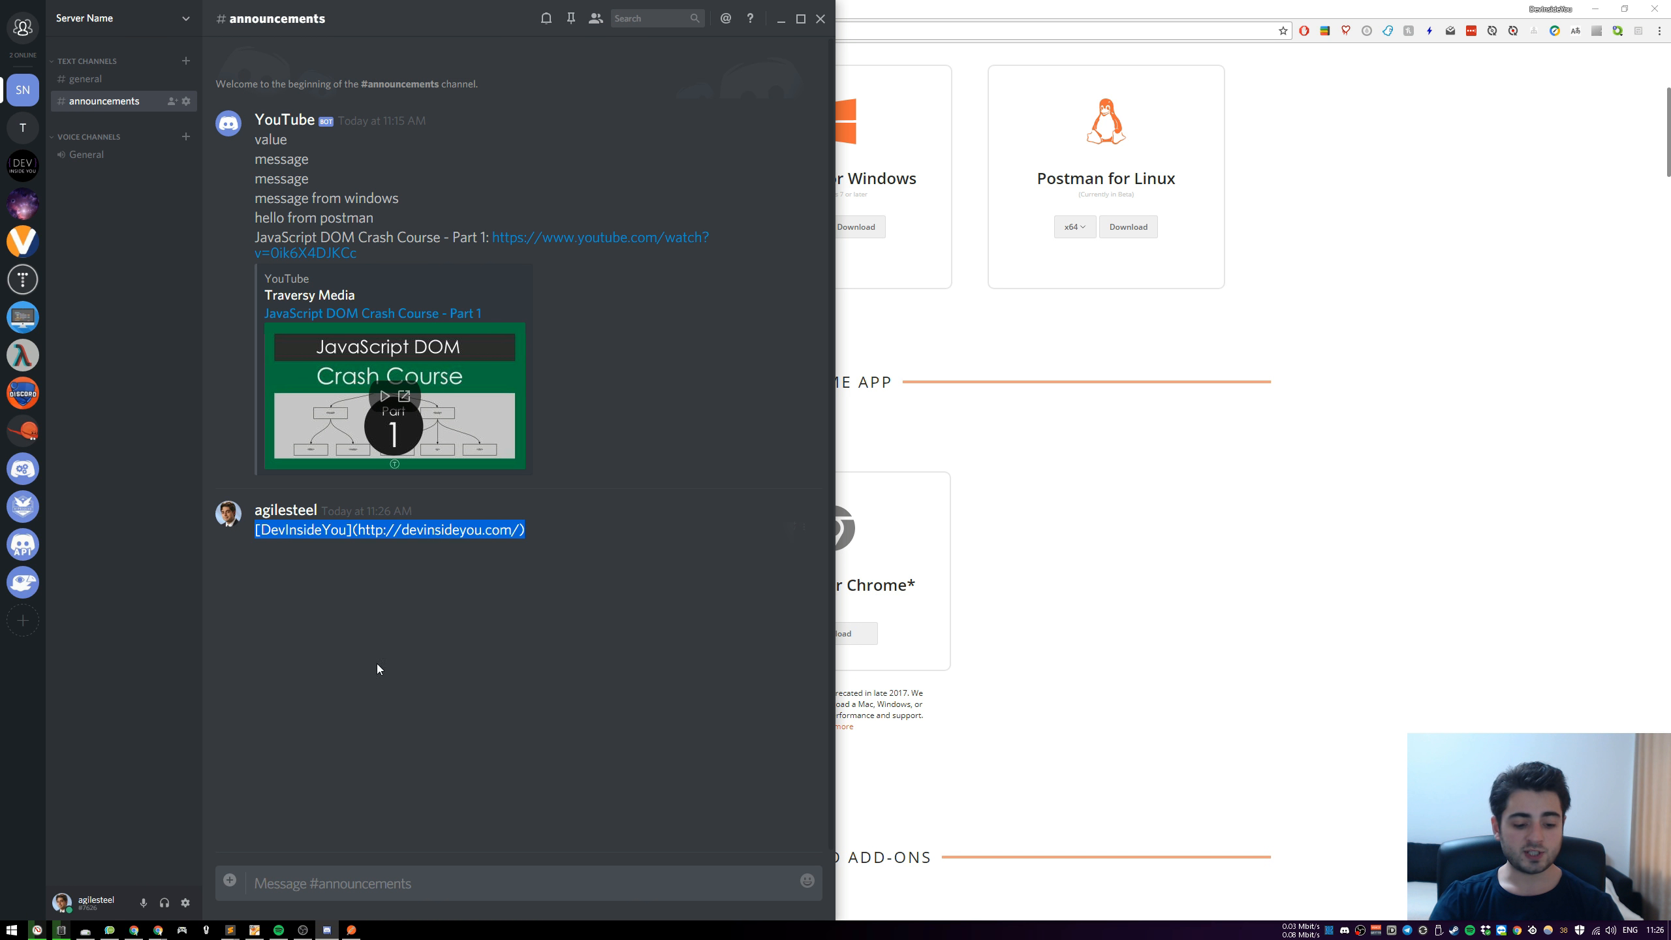
pyautogui.click(352, 930)
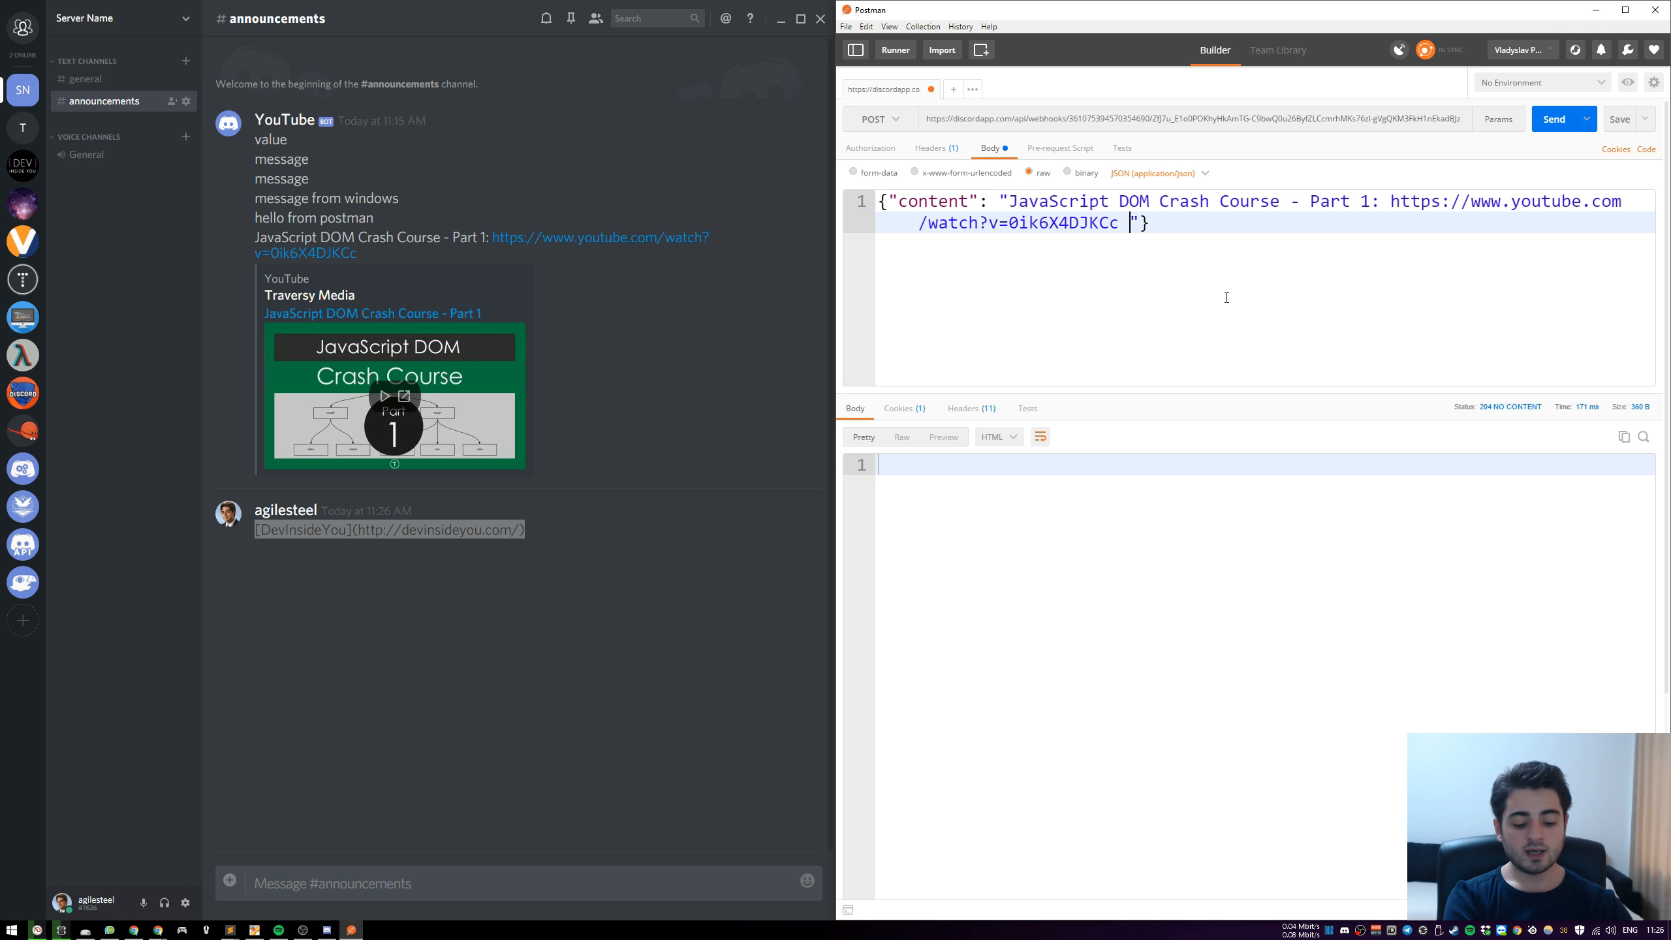
pyautogui.write('vie')
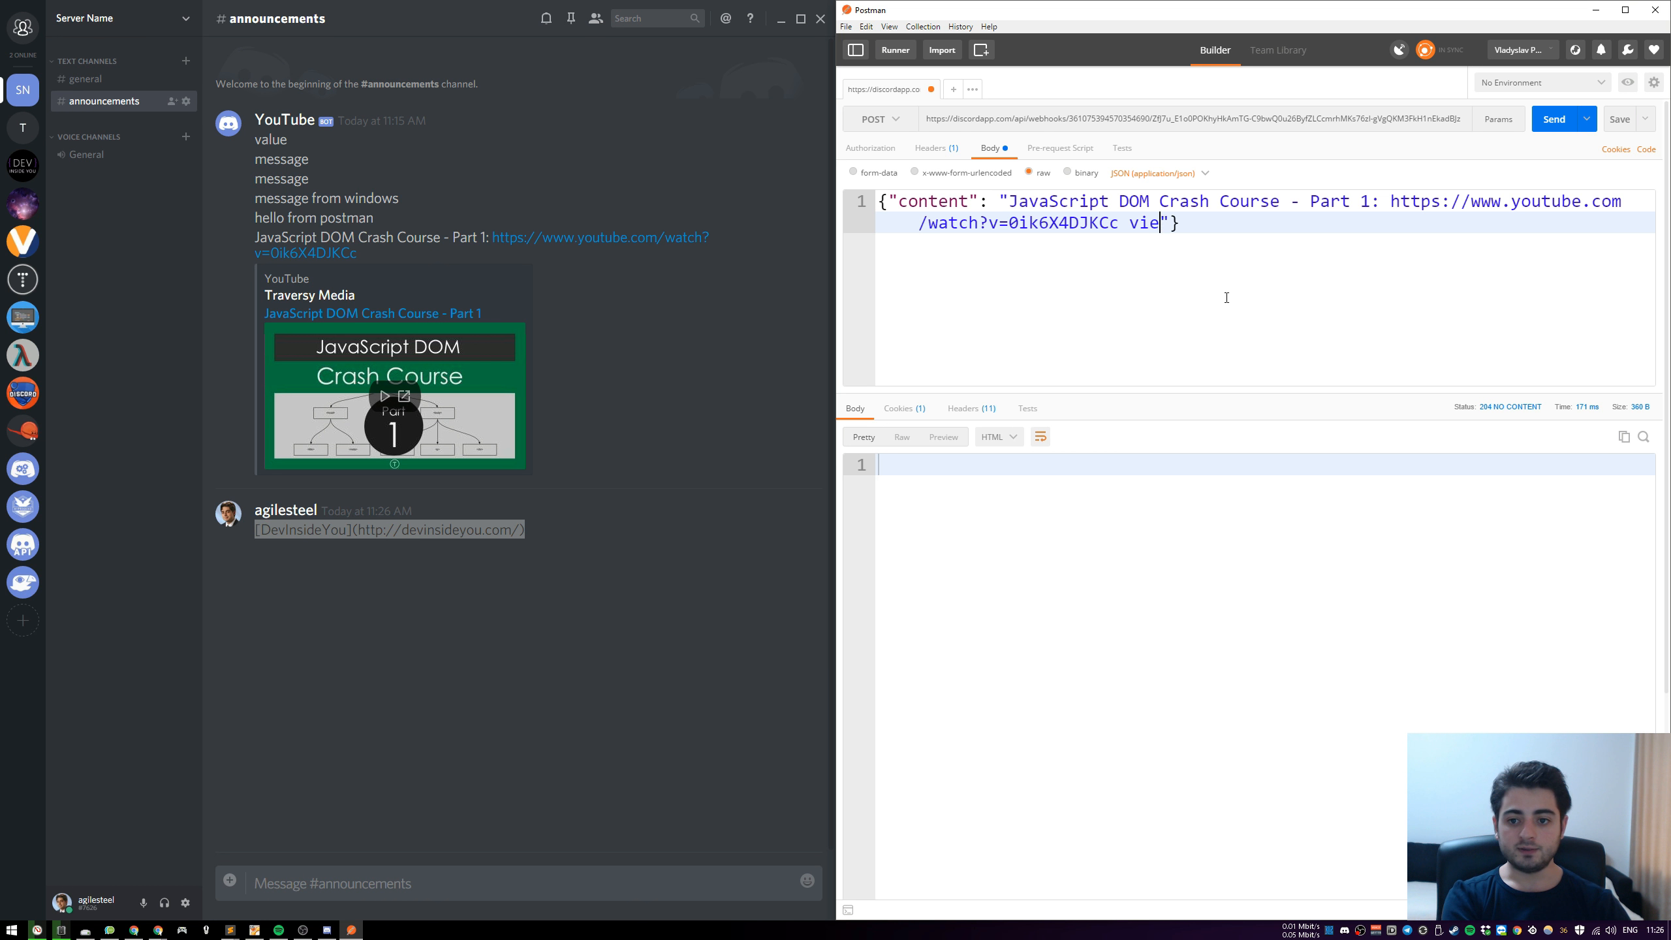
pyautogui.press('BackSpace')
pyautogui.write('a')
pyautogui.hotkey('ctrl', 'v')
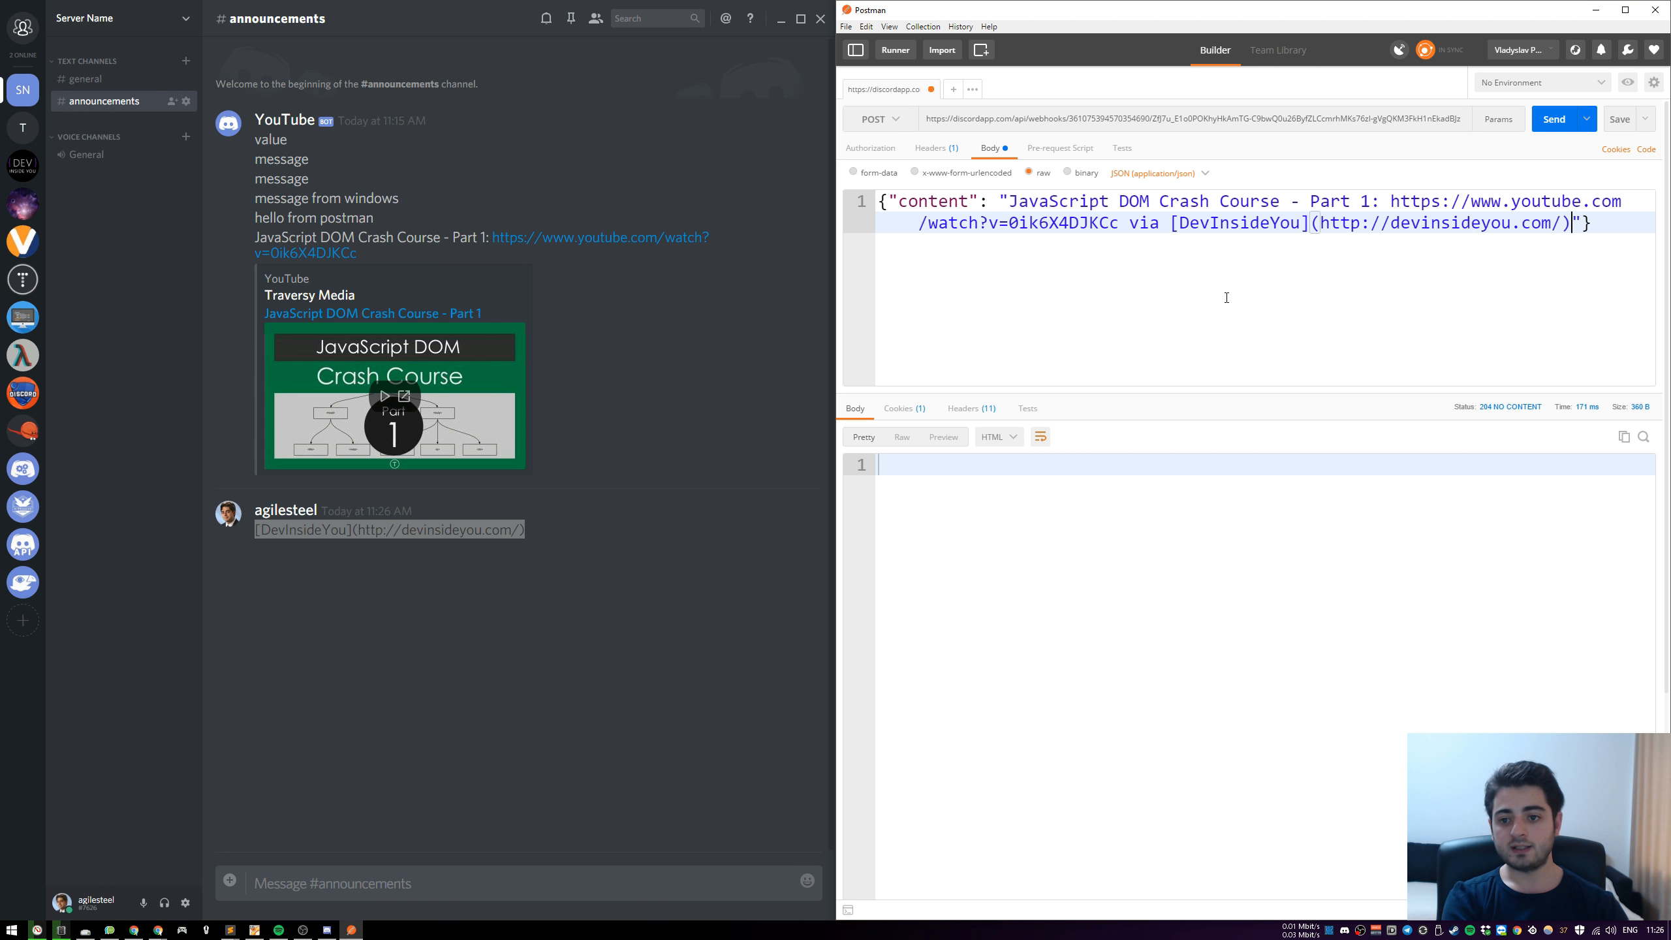
pyautogui.click(1554, 118)
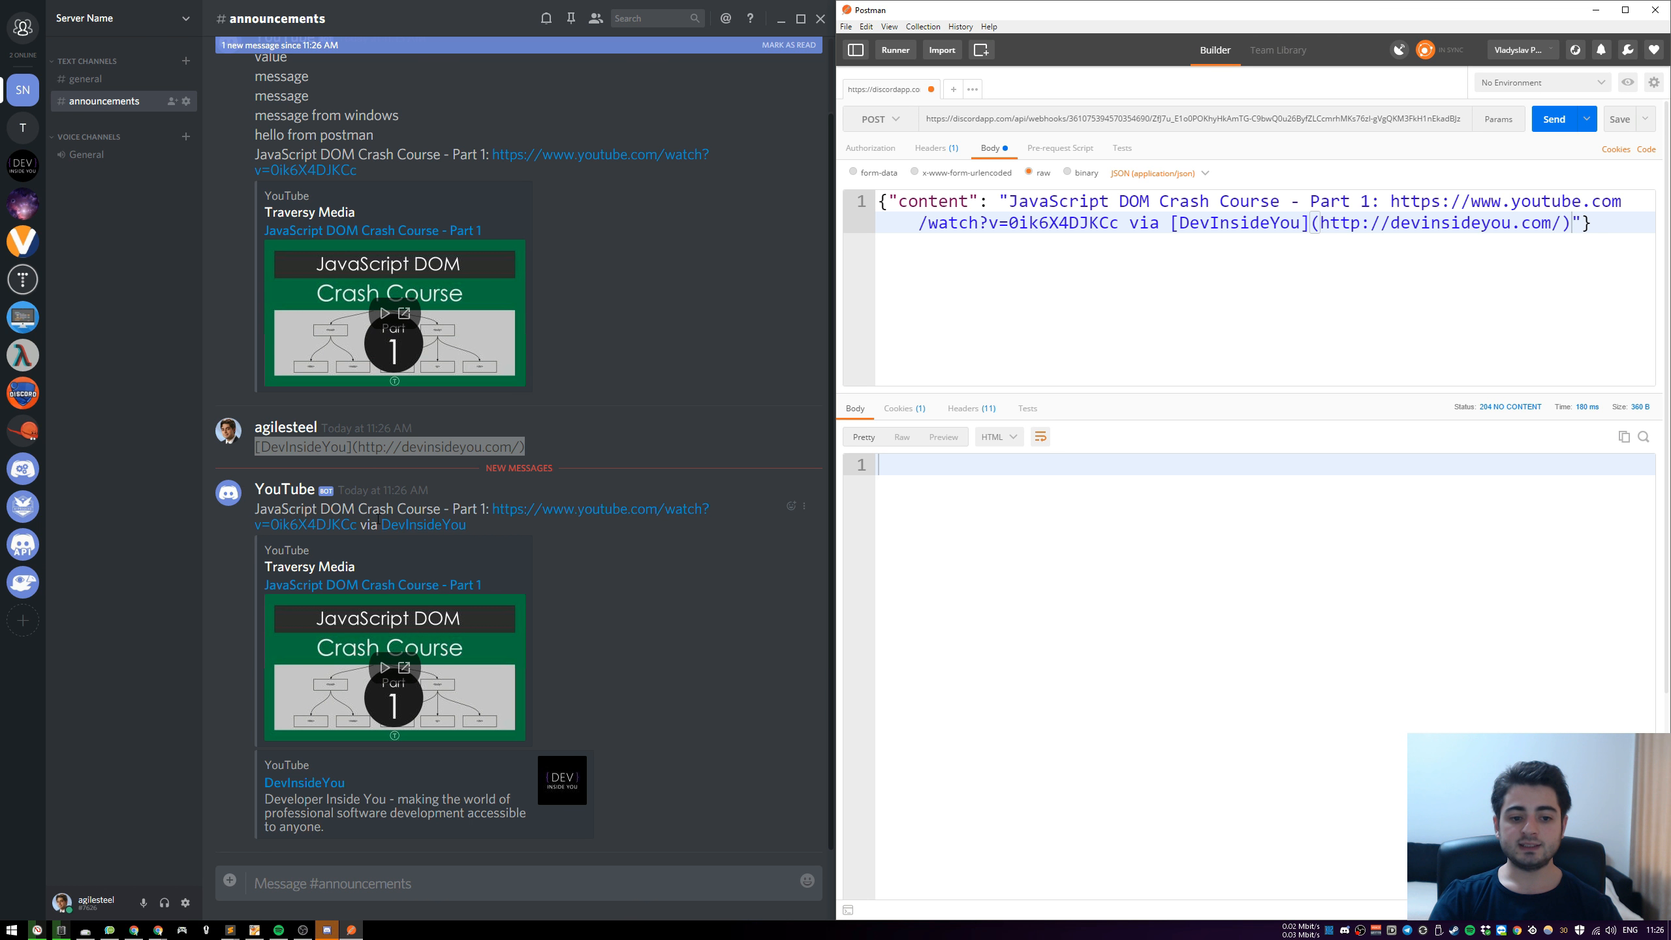
# Compare the bot message's DevInsideYou link with its Markdown source, then test it in the browser and return to Discord
pyautogui.moveTo(379, 525); pyautogui.dragTo(465, 528)
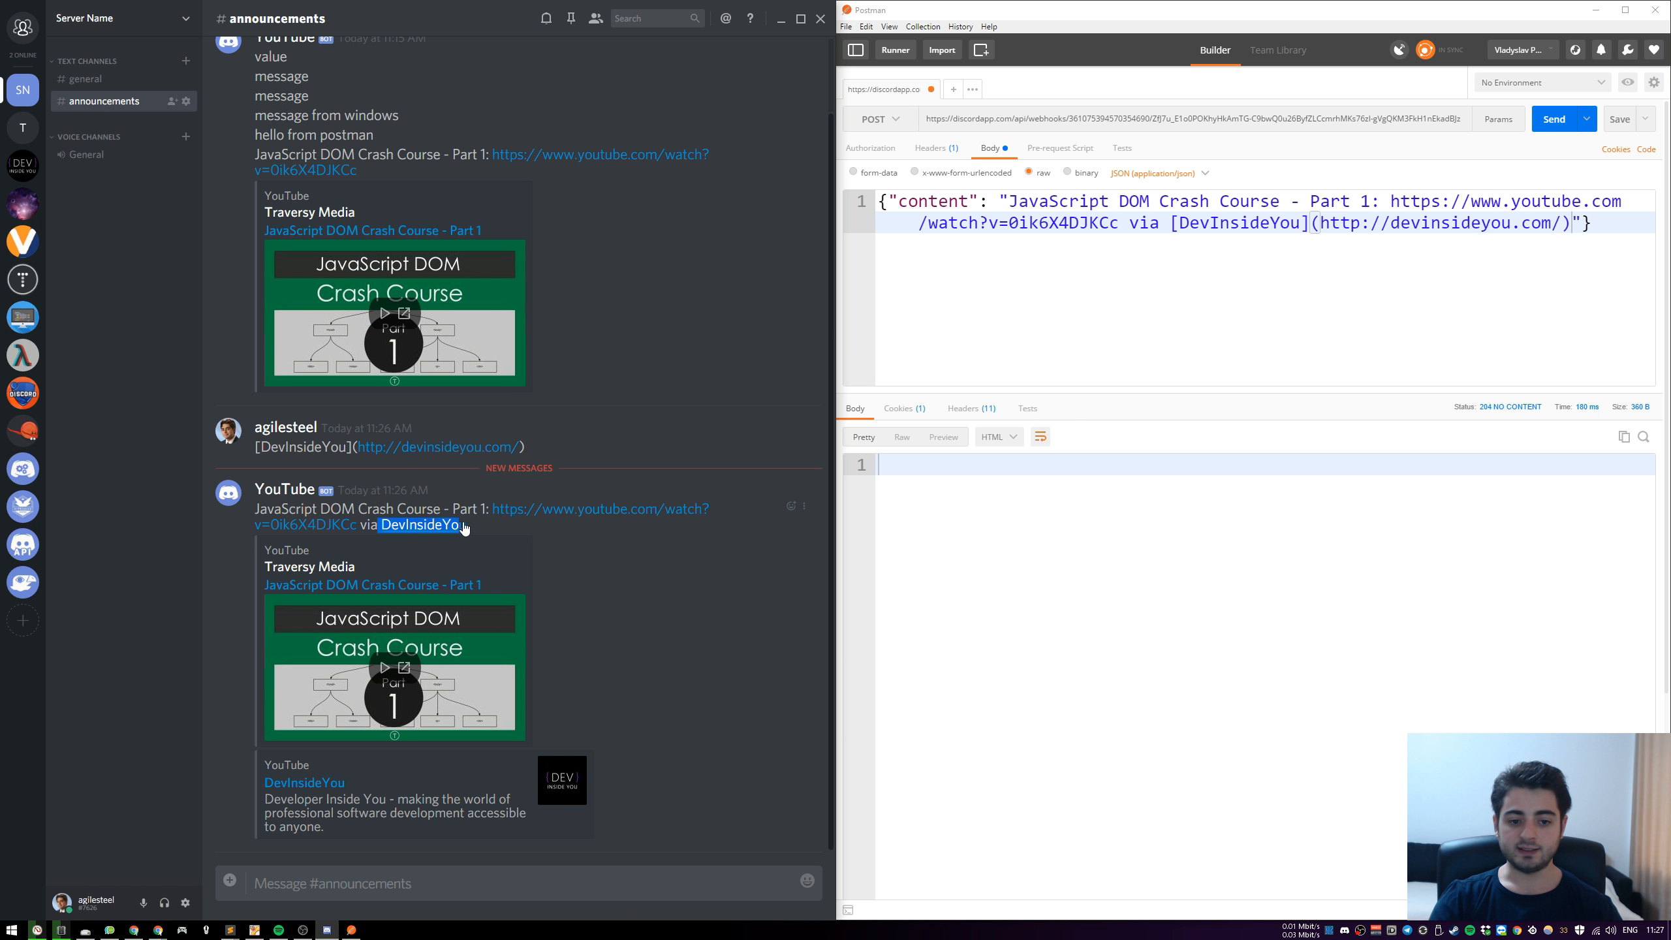
pyautogui.click(484, 528)
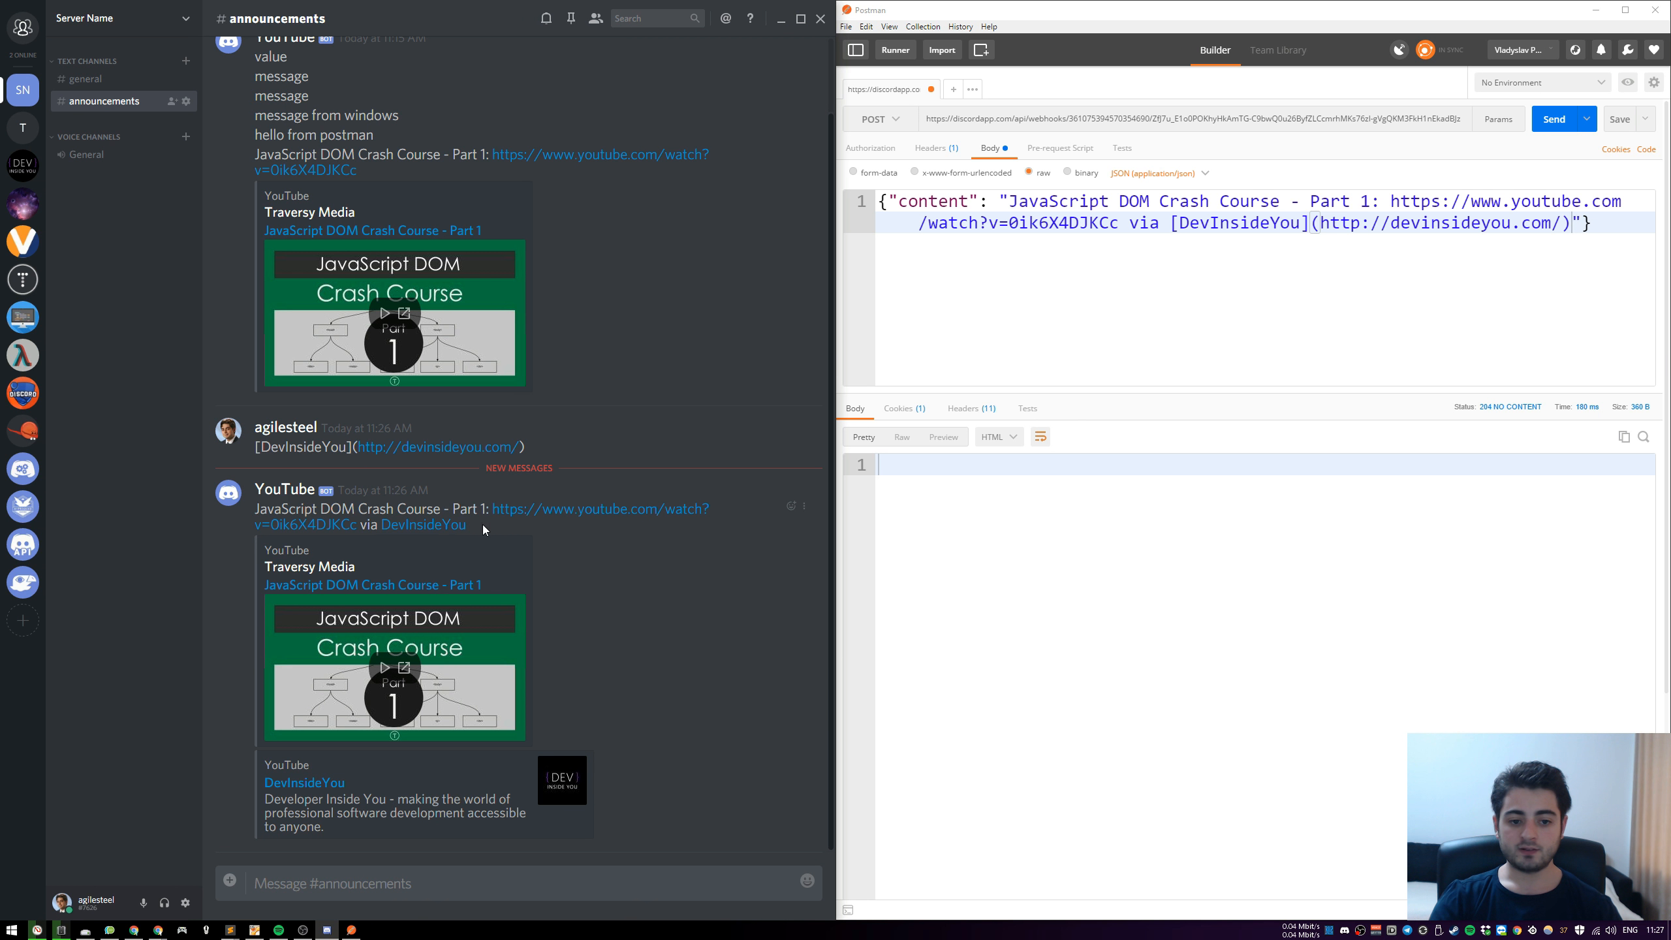
pyautogui.doubleClick(1248, 223)
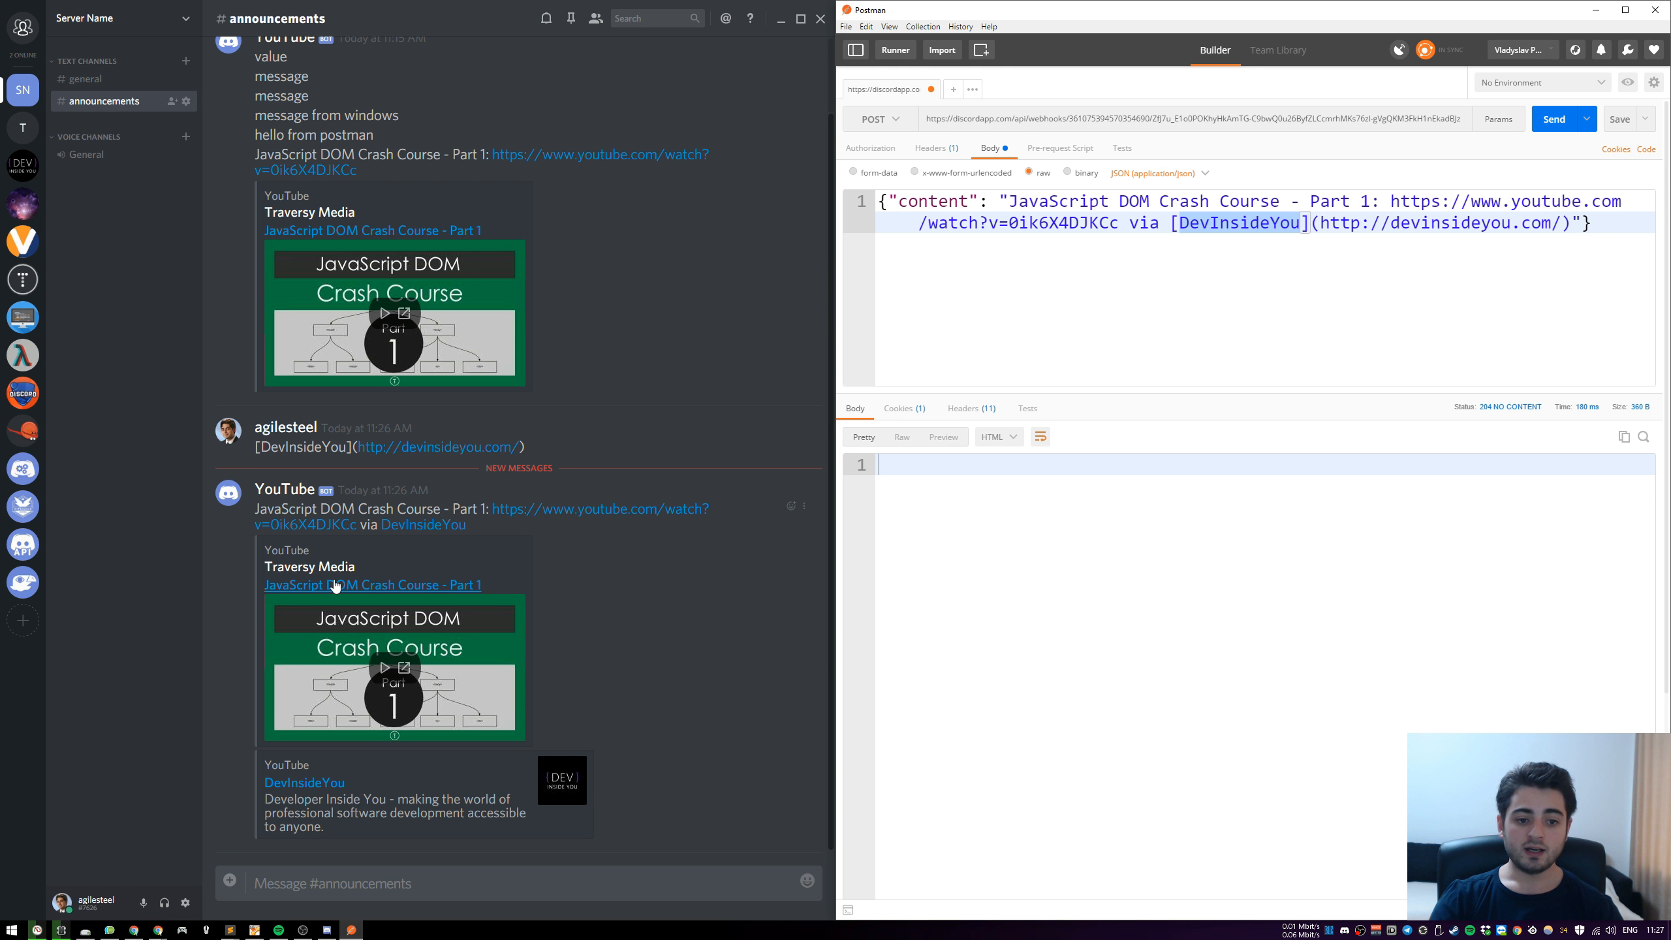
pyautogui.click(435, 527)
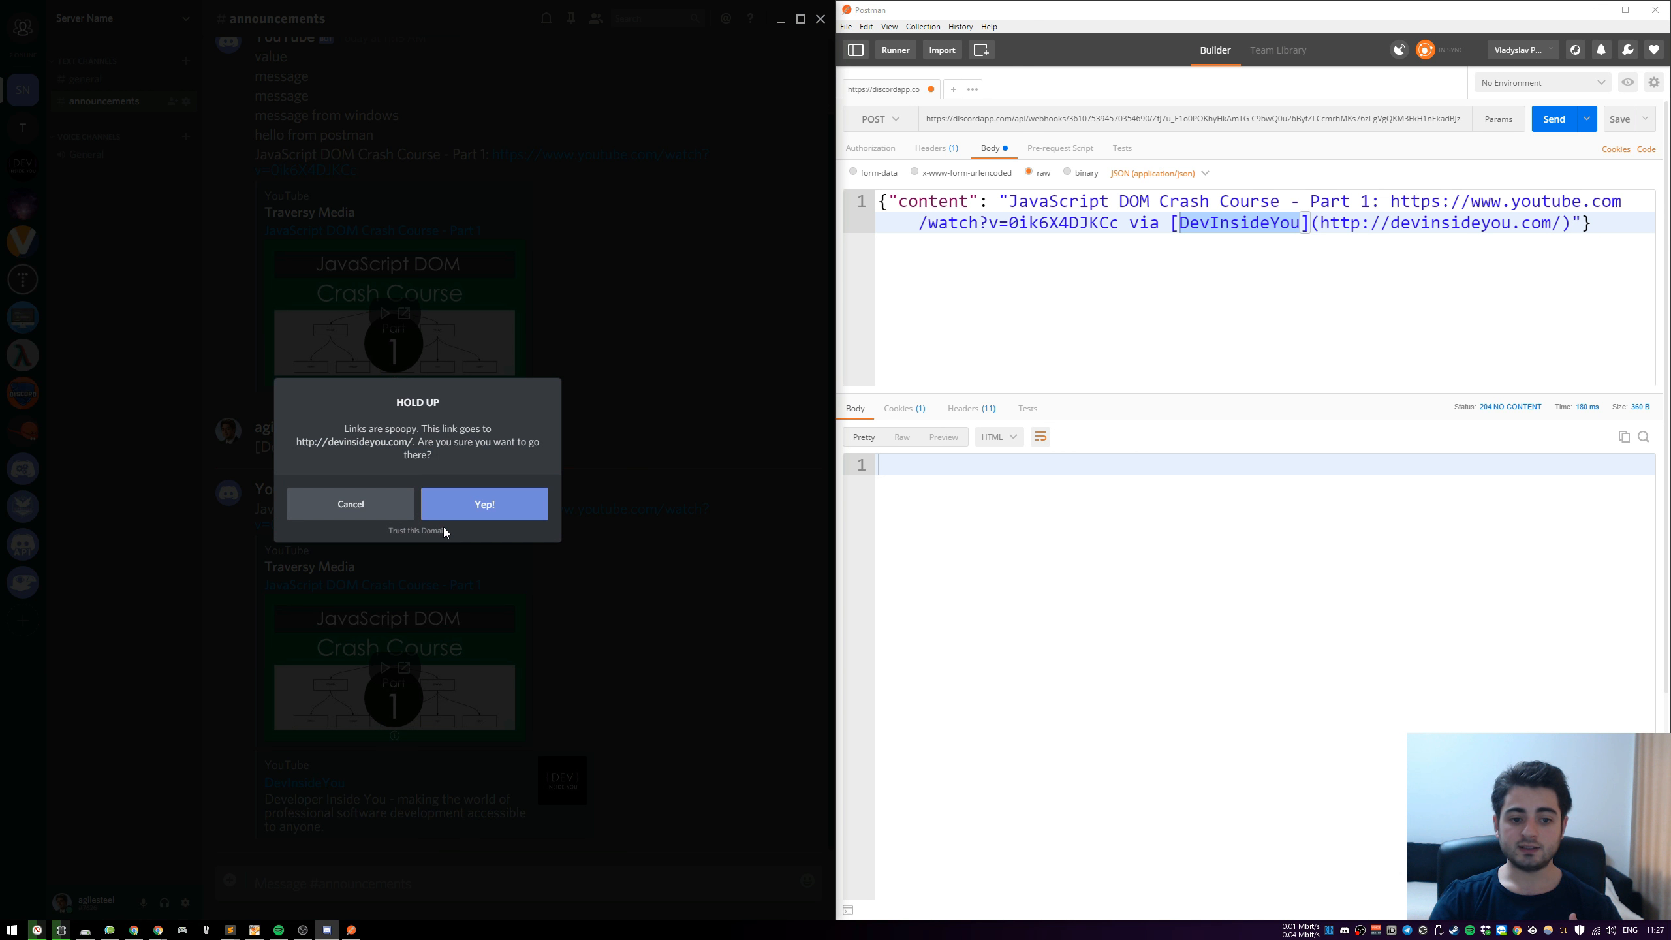
pyautogui.click(485, 501)
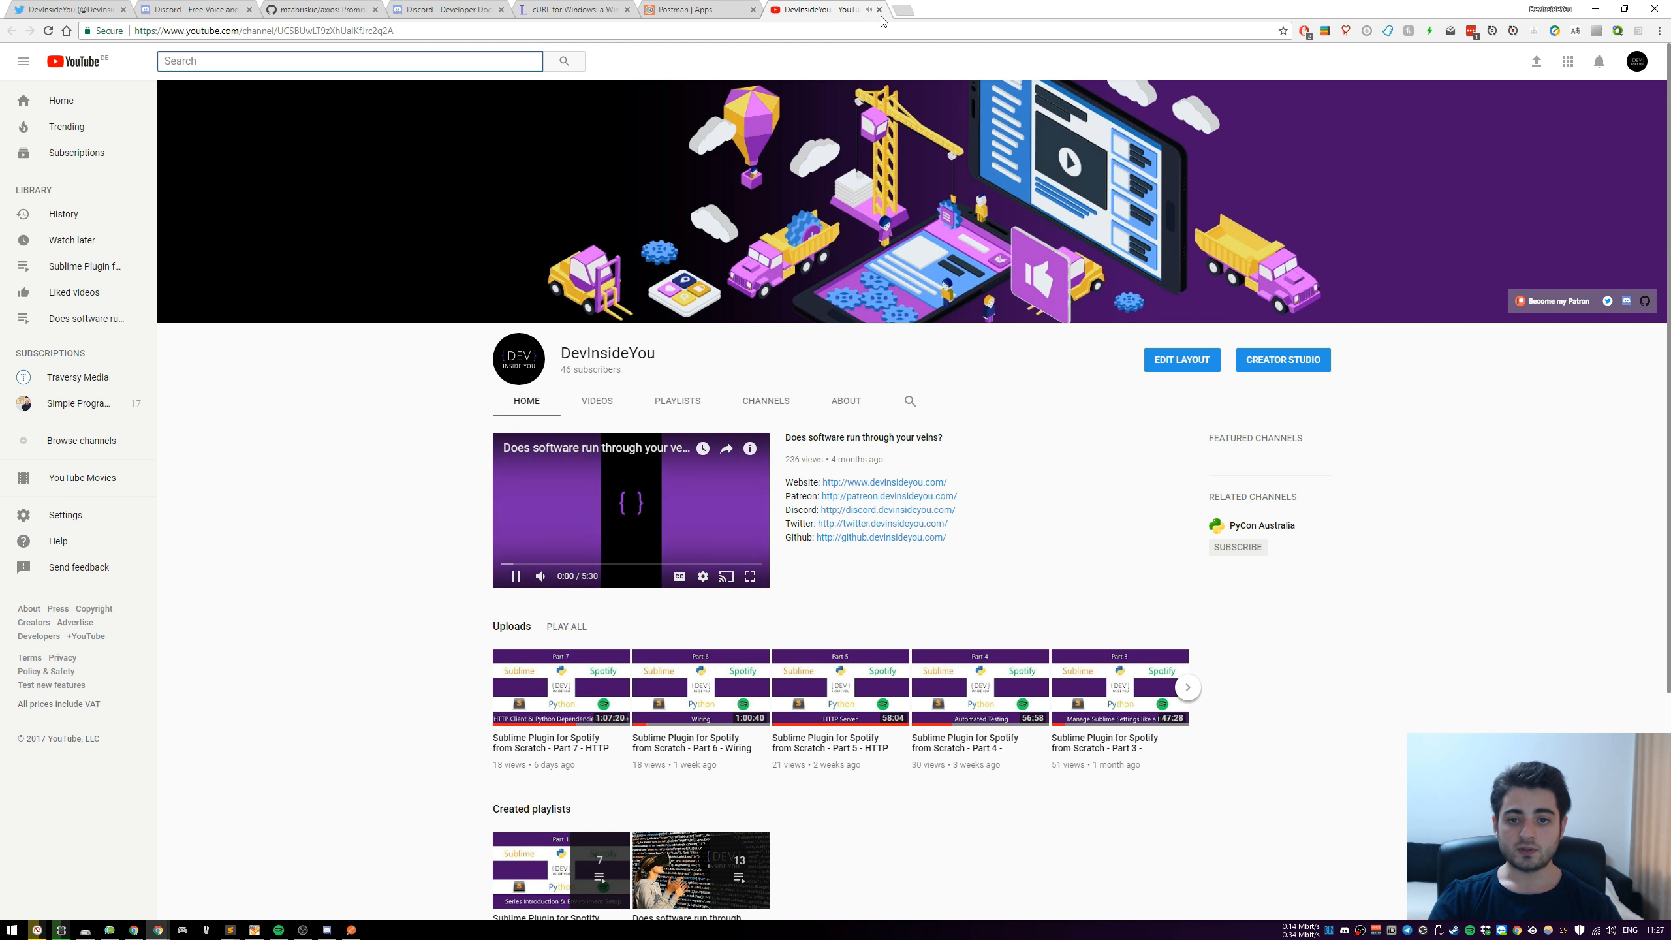
pyautogui.click(879, 9)
pyautogui.click(327, 928)
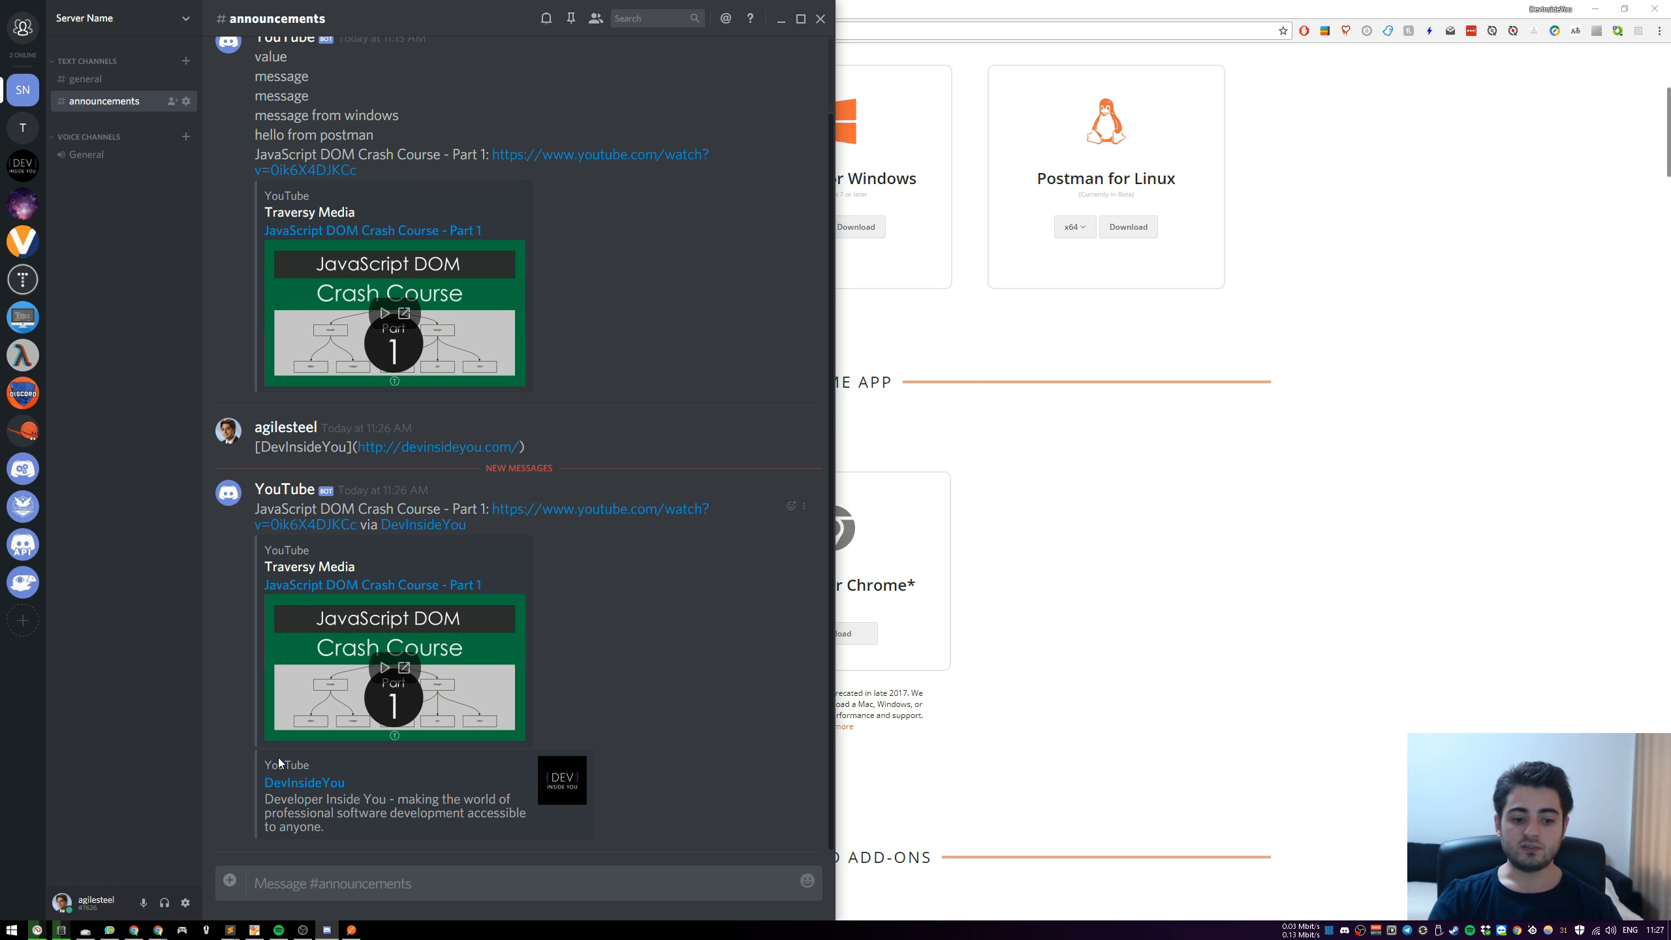
# View the YouTube bot posts in the Test server's spam channel and return to the announcements channel
pyautogui.click(23, 129)
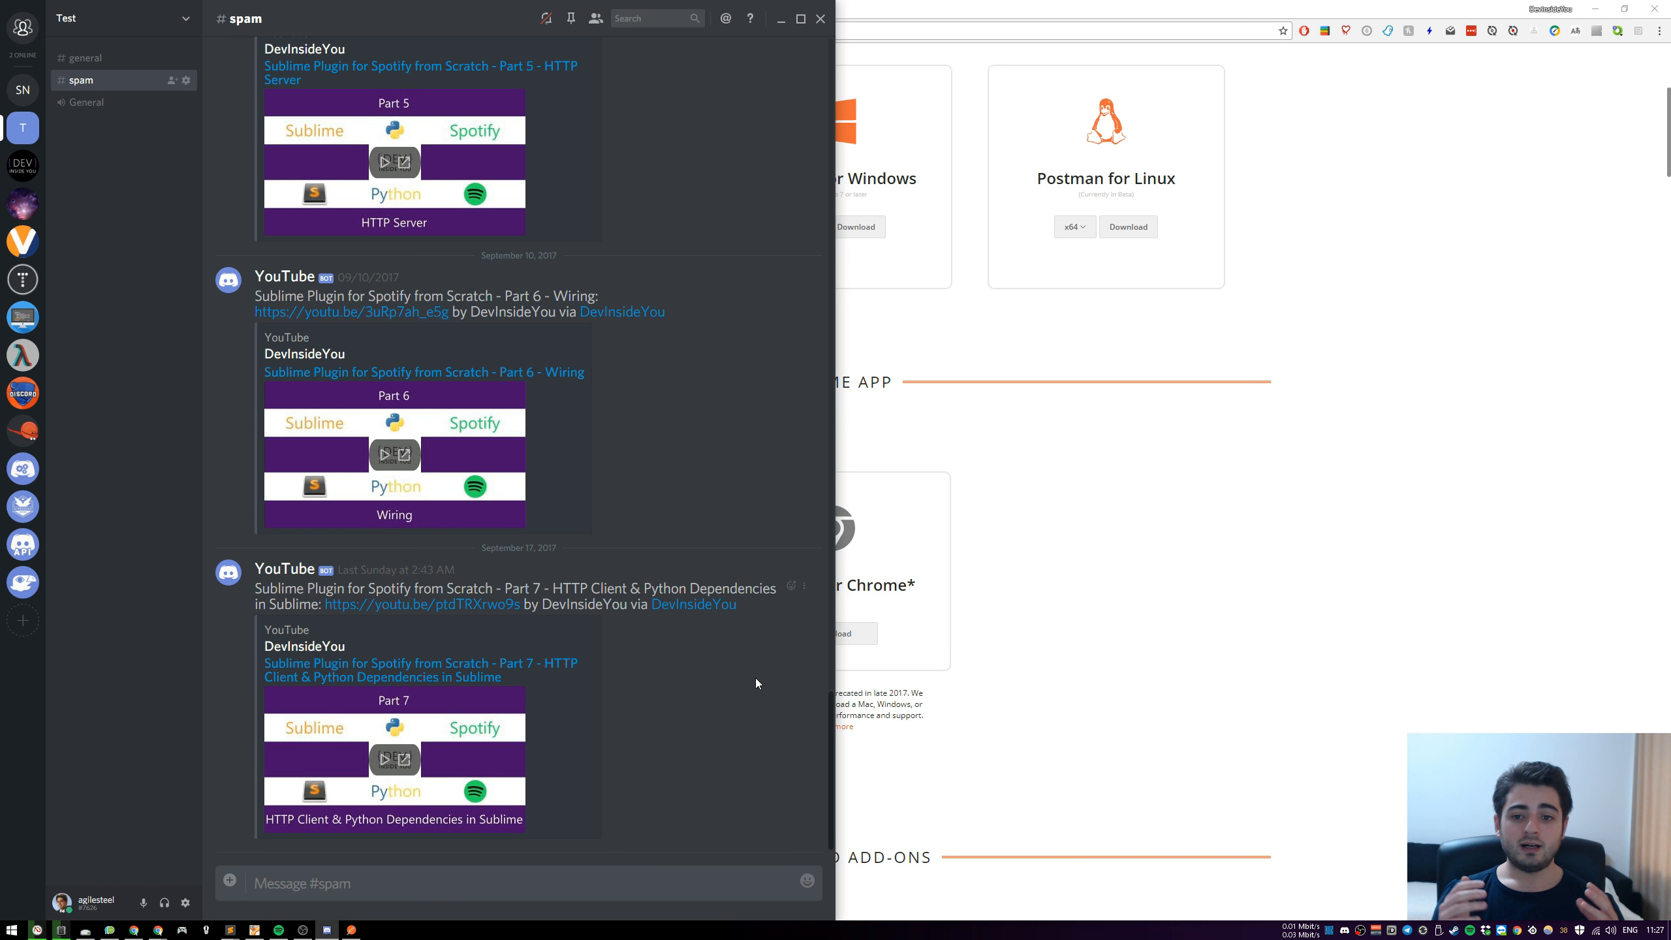
pyautogui.click(22, 89)
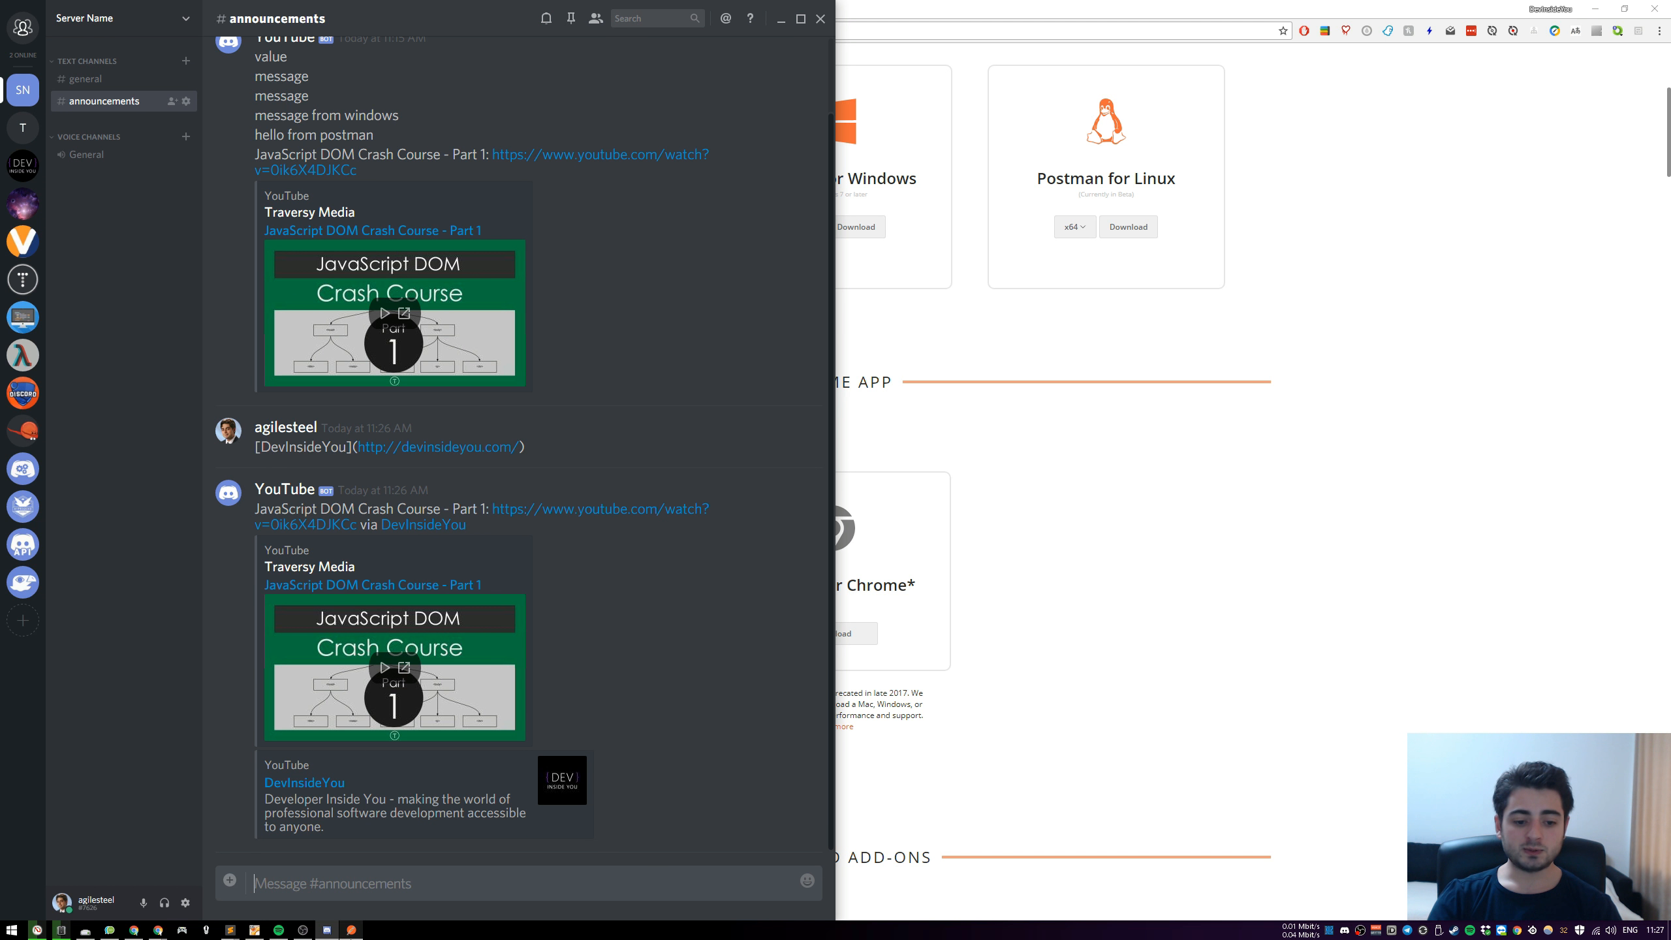
pyautogui.click(351, 929)
pyautogui.click(1532, 201)
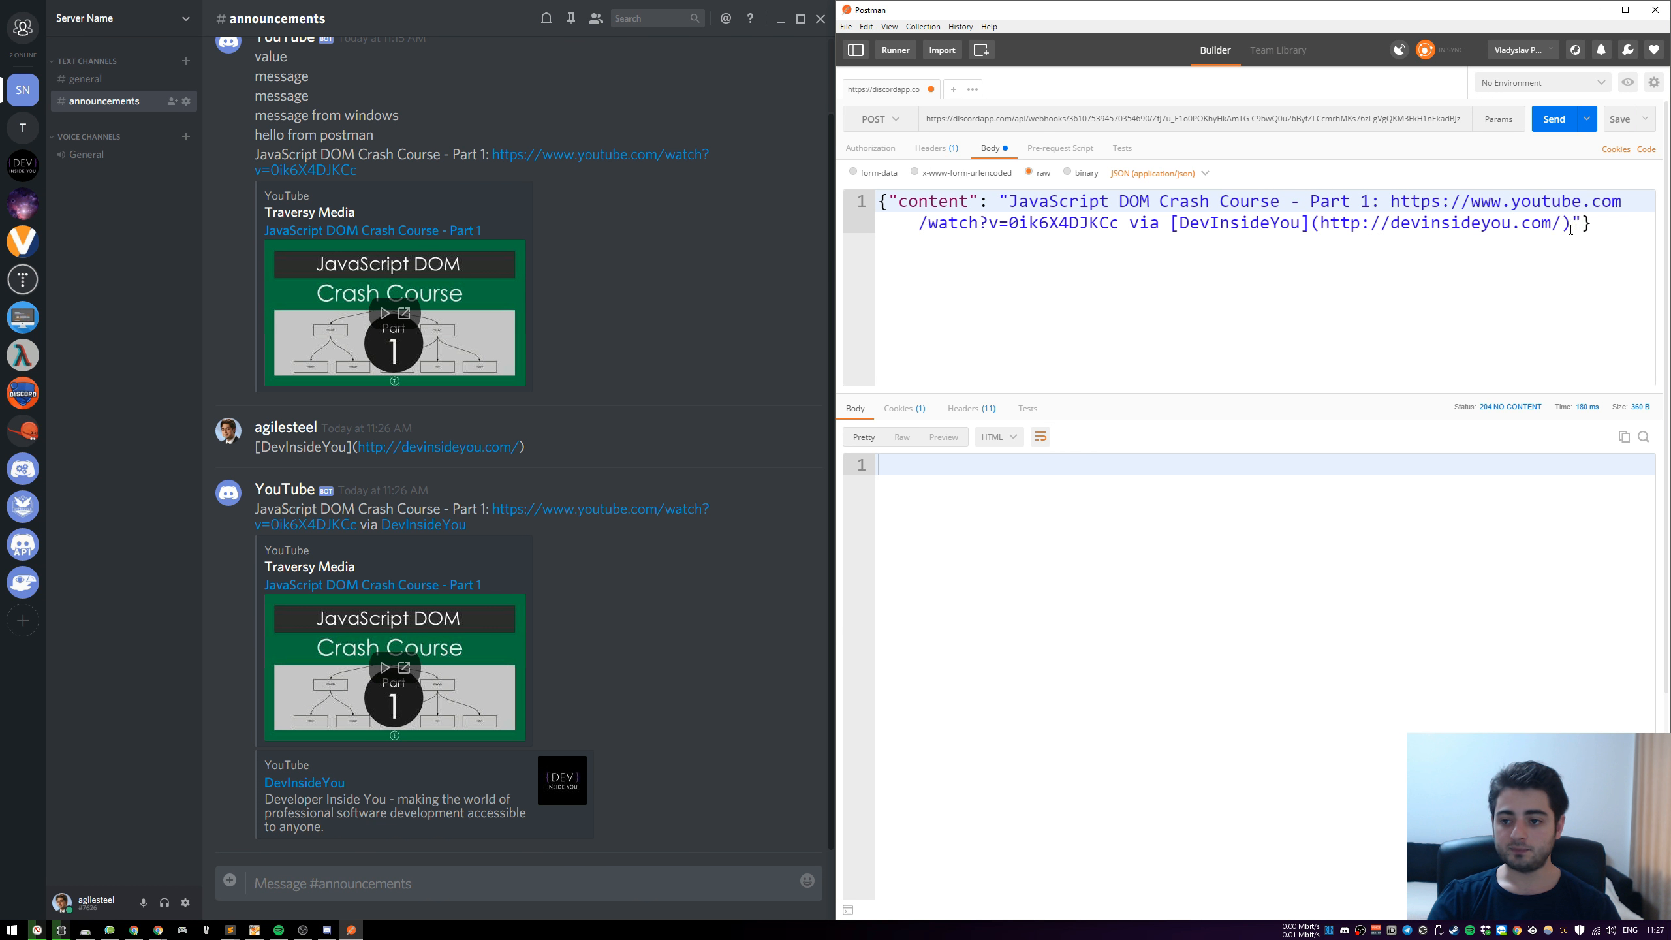
pyautogui.moveTo(1571, 229); pyautogui.dragTo(1119, 226)
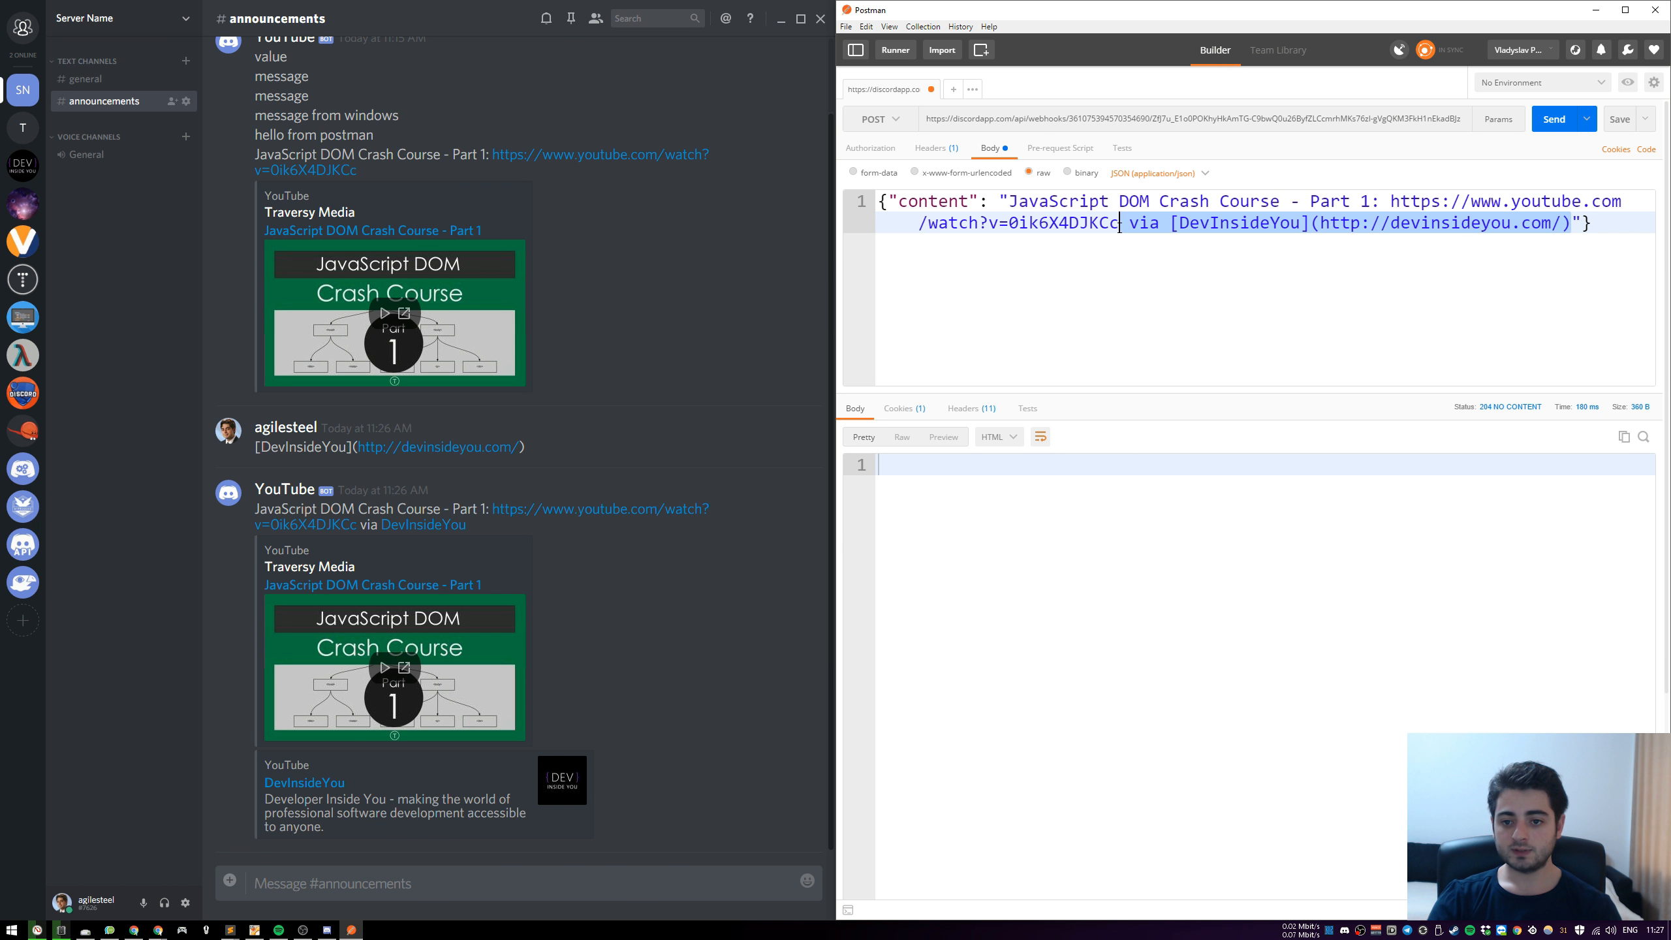
pyautogui.press('BackSpace')
pyautogui.click(1555, 119)
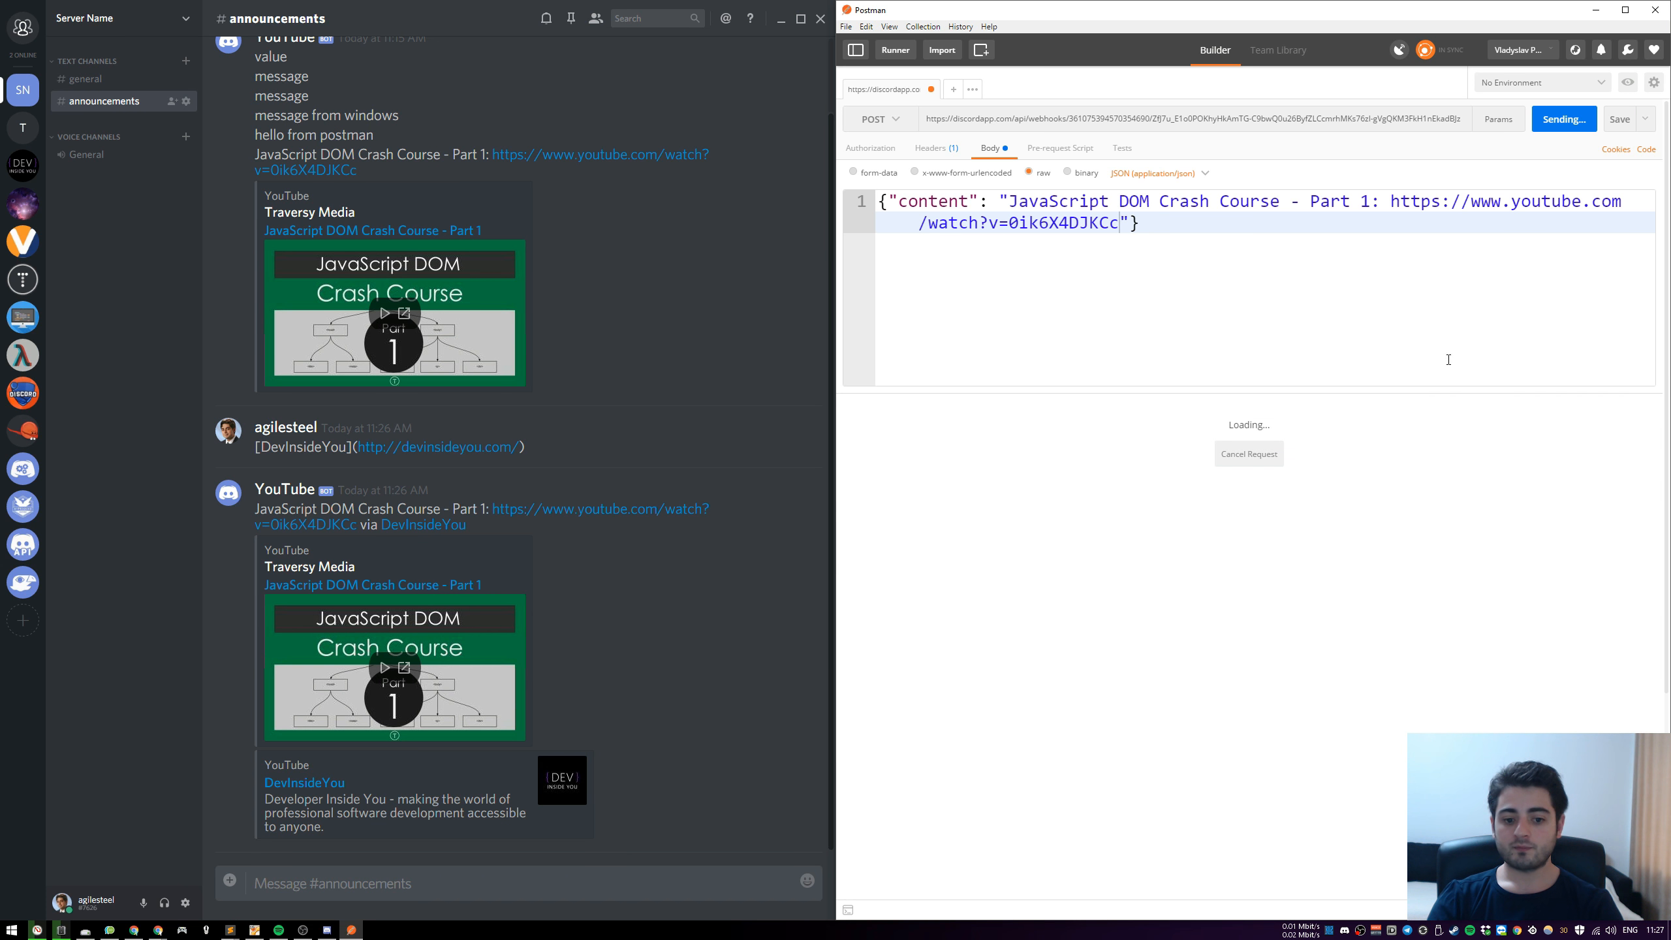
pyautogui.click(1118, 319)
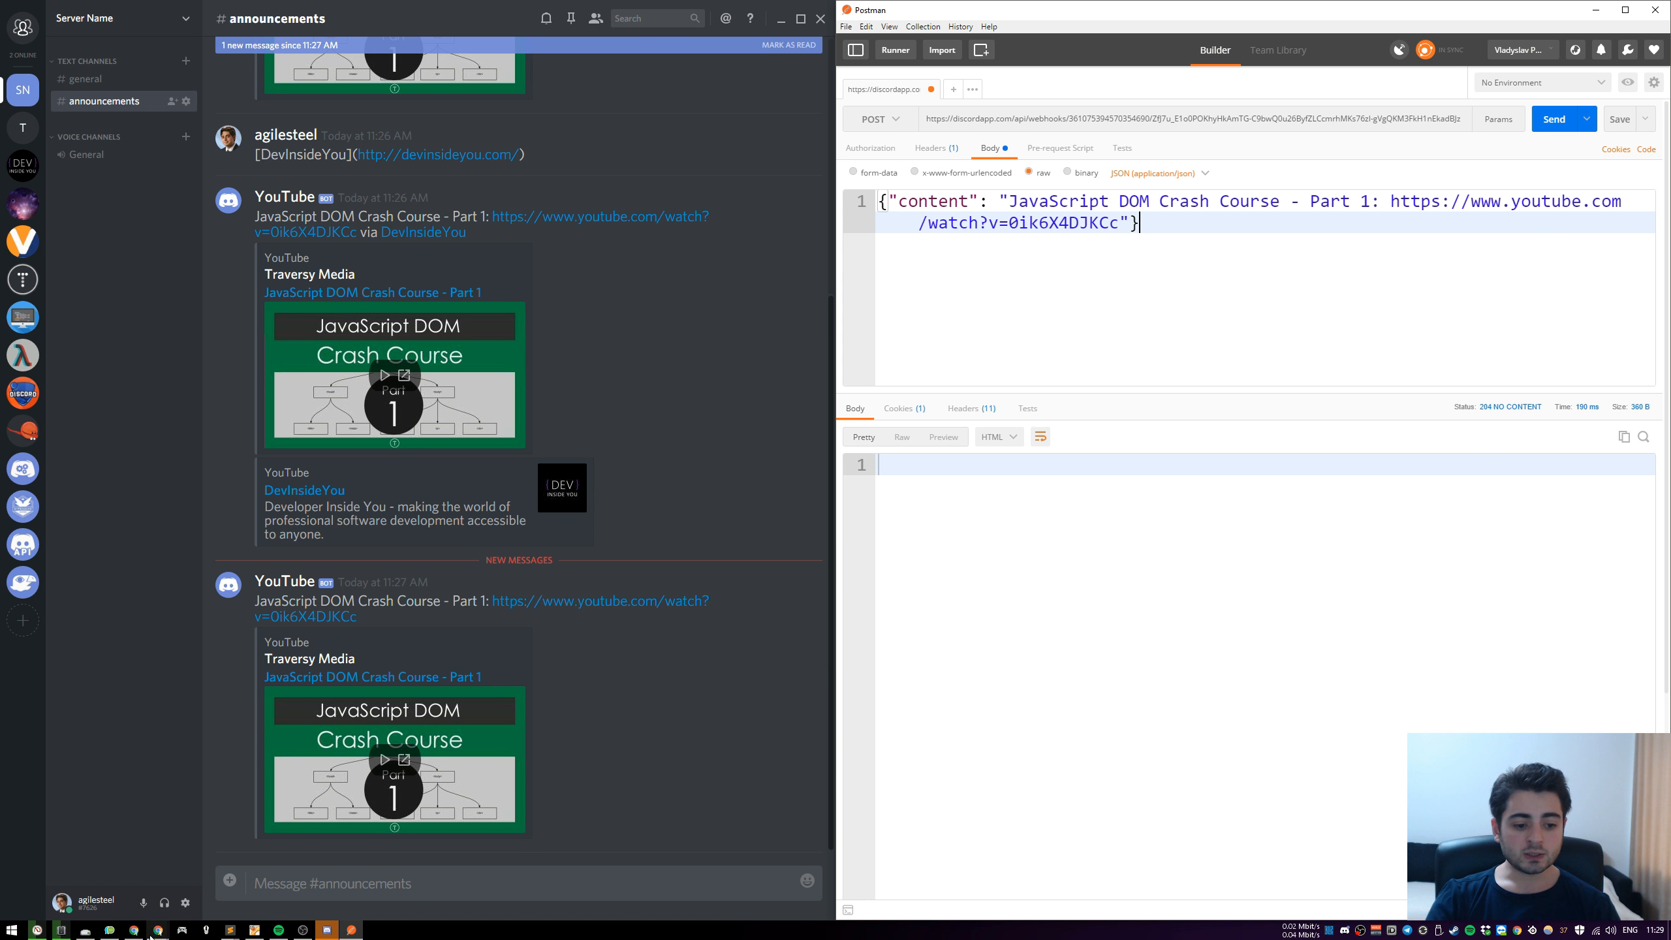
# Switch to the browser, open the IFTTT site in a new tab, and look over its recommended applets
pyautogui.click(217, 885)
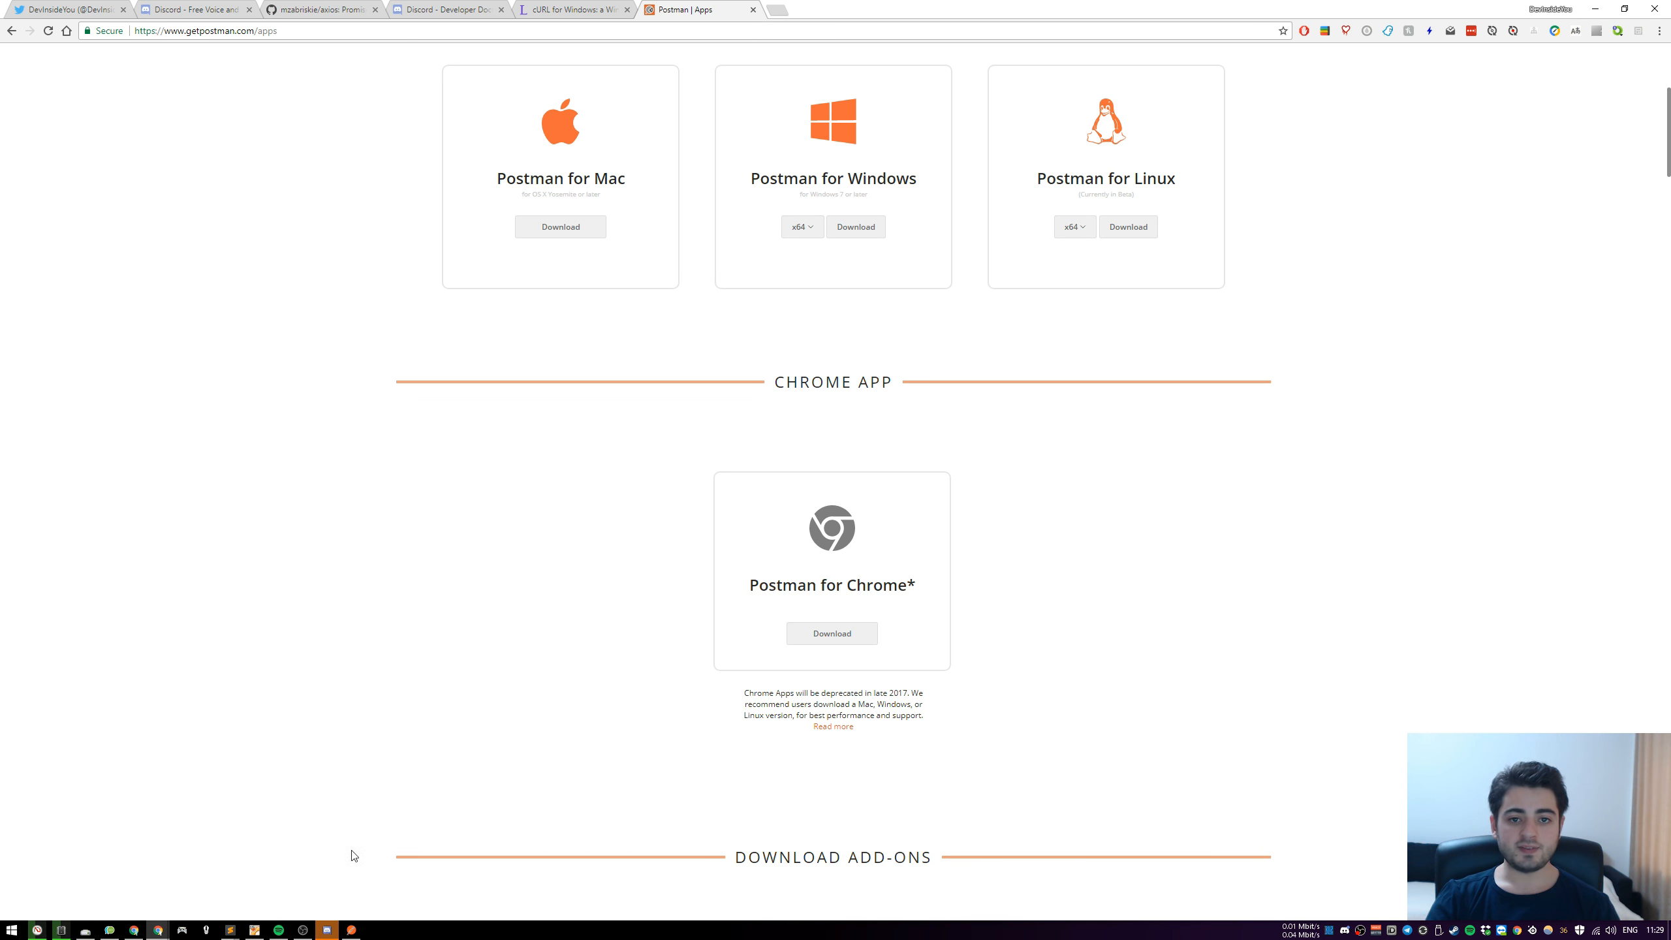
pyautogui.click(778, 10)
pyautogui.write('ifttt.com')
pyautogui.press('Return')
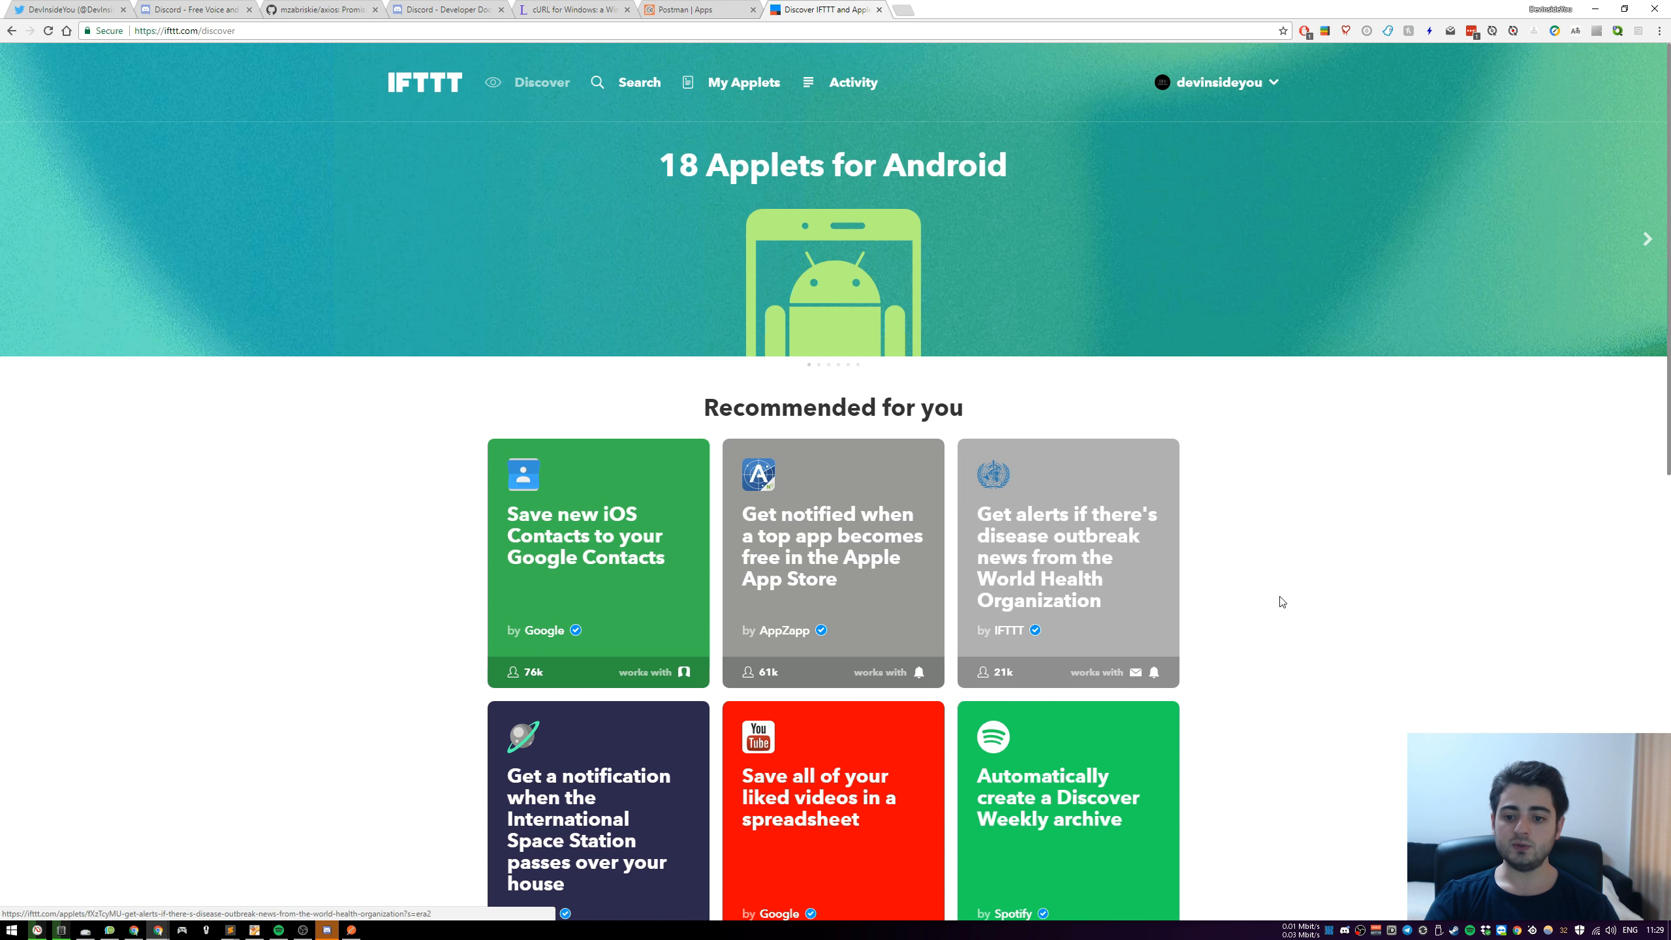
pyautogui.scroll(-1, 1285, 598)
pyautogui.scroll(1, 1288, 600)
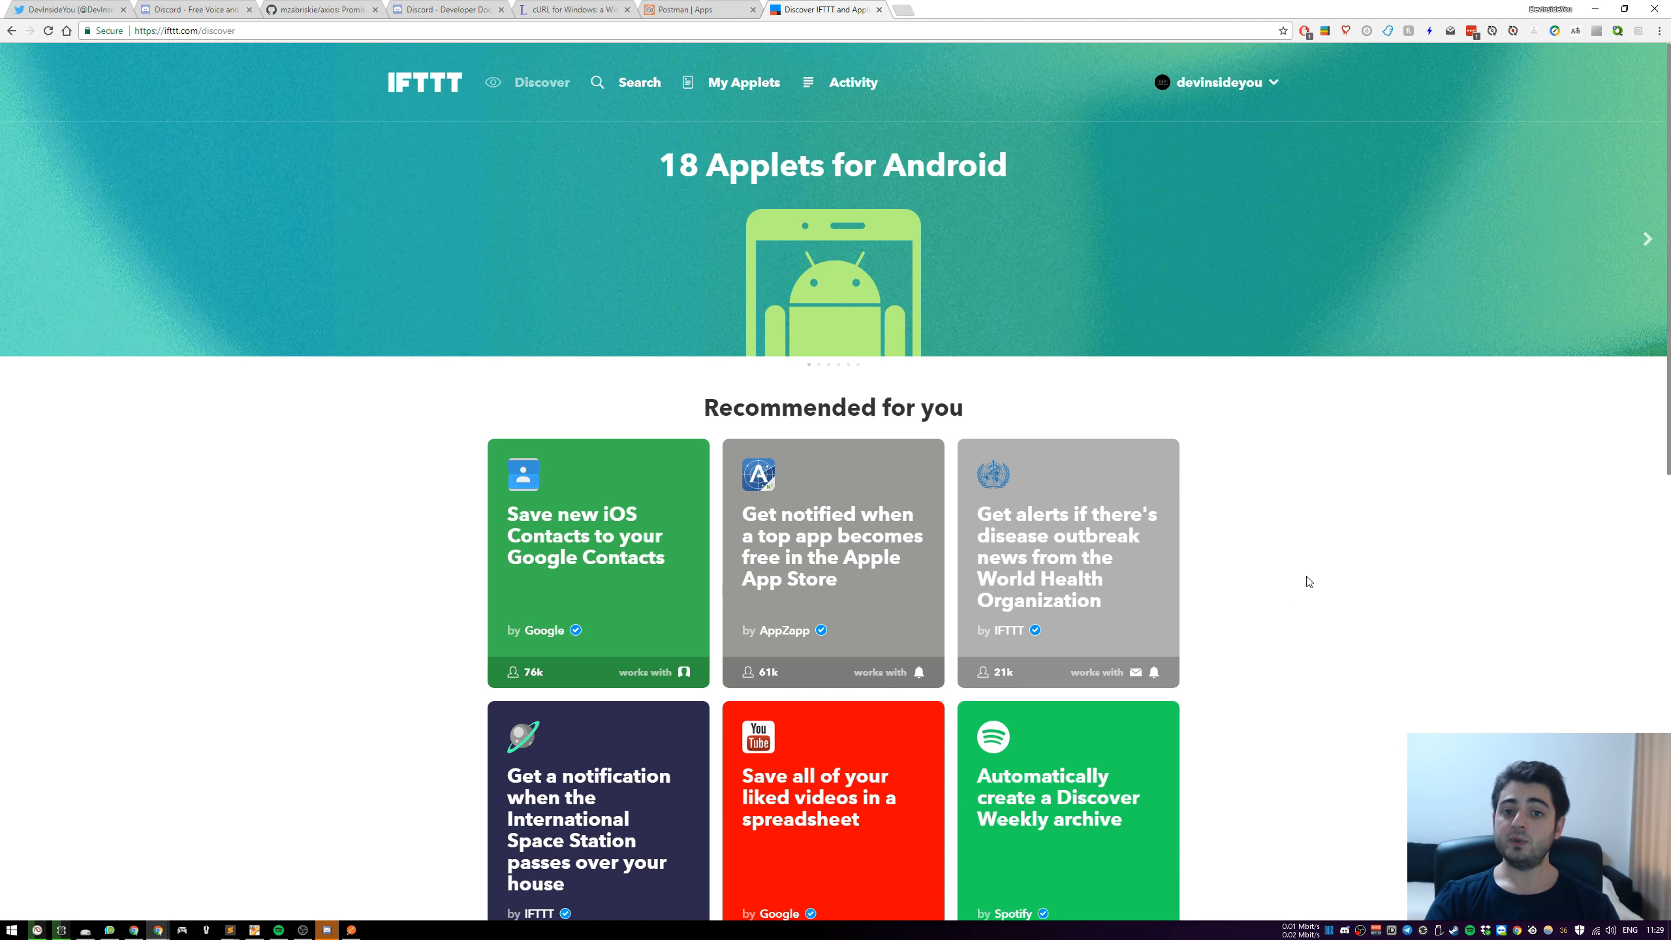
# Open the IFTTT Platform site from the discover page's footer and go to its pricing page
pyautogui.scroll(-20, 1309, 579)
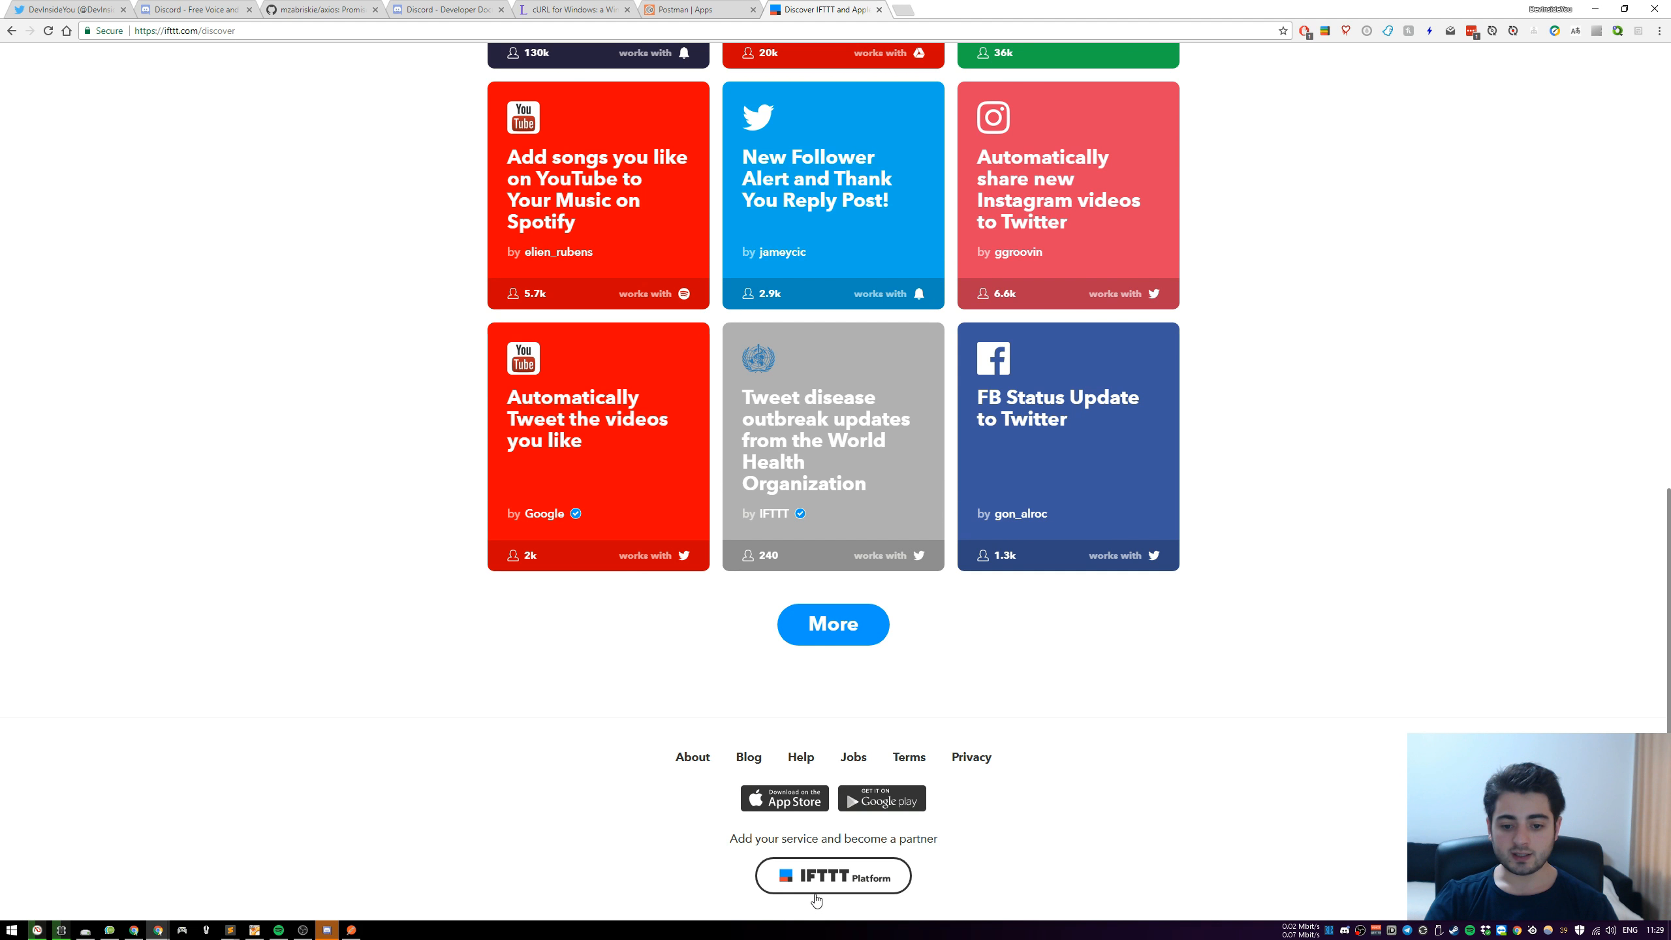
pyautogui.click(869, 884)
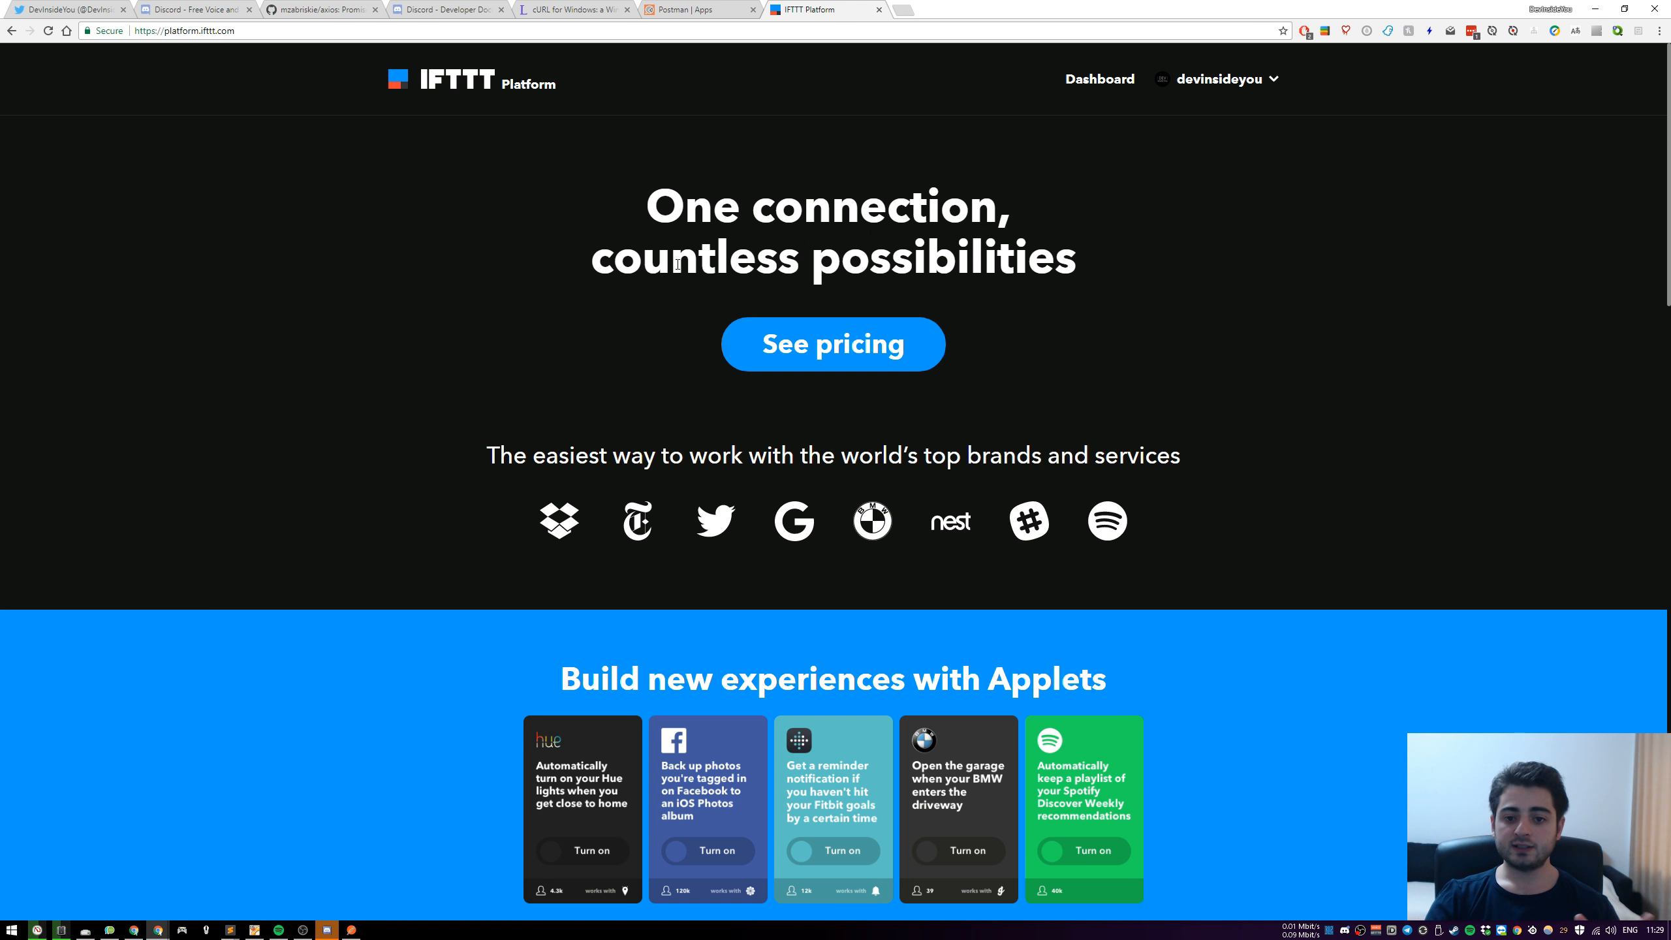
pyautogui.click(844, 348)
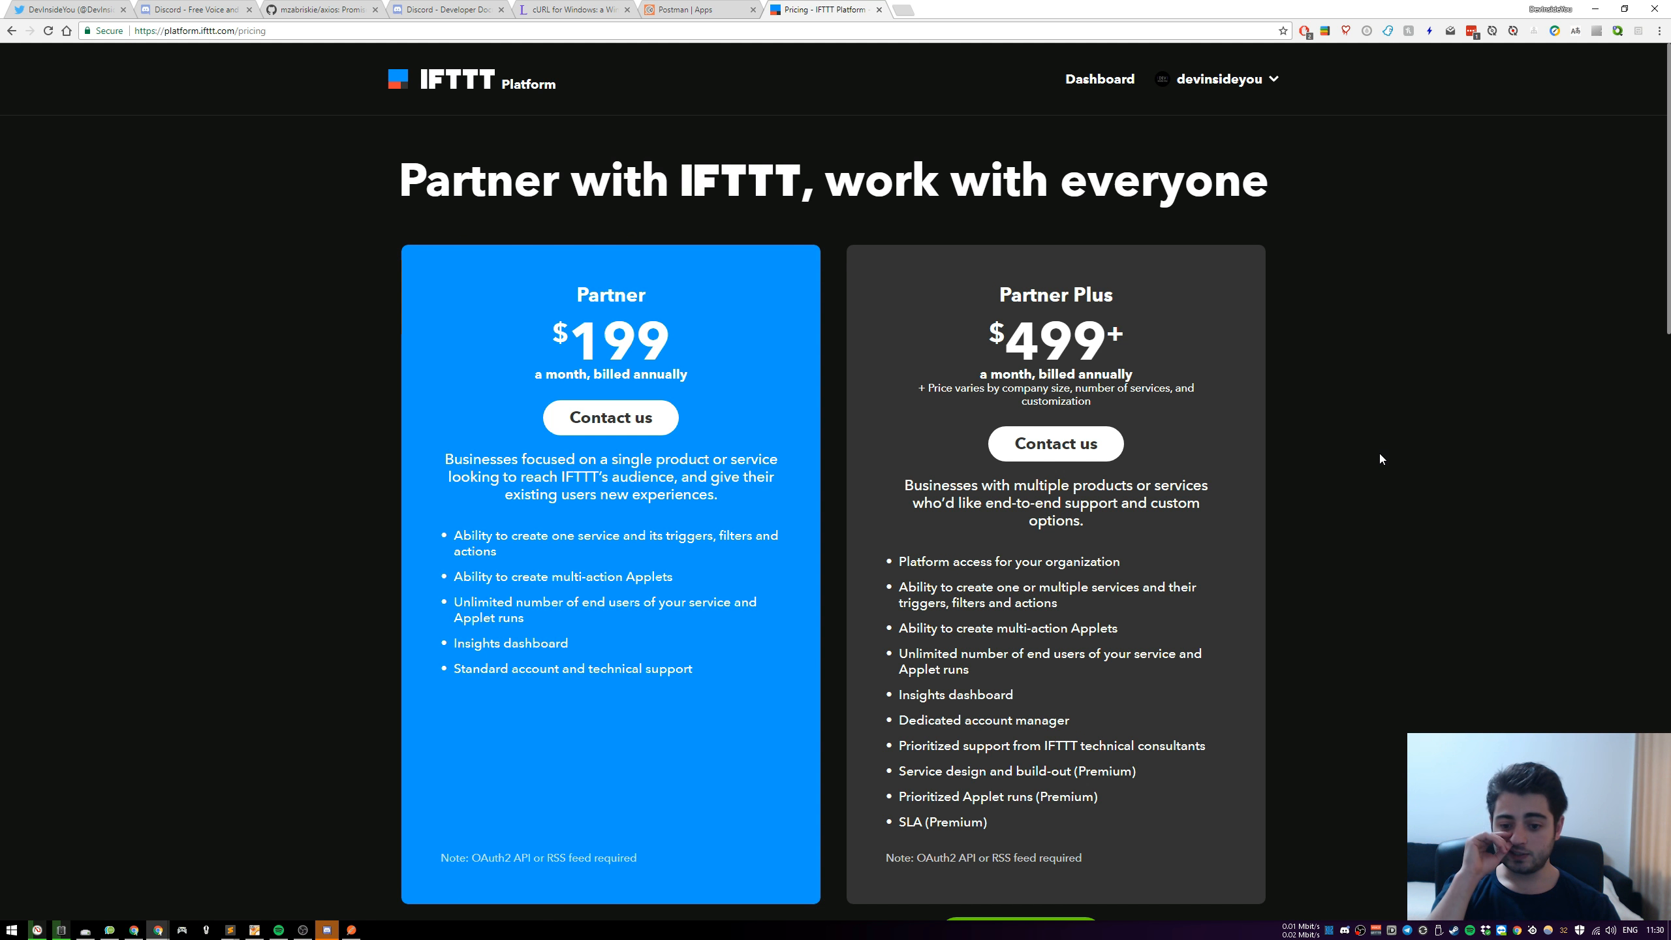
# Examine the IFTTT partner plans, the Maker option and the FAQ, especially what Makers are allowed to publish
pyautogui.scroll(-4, 1379, 453)
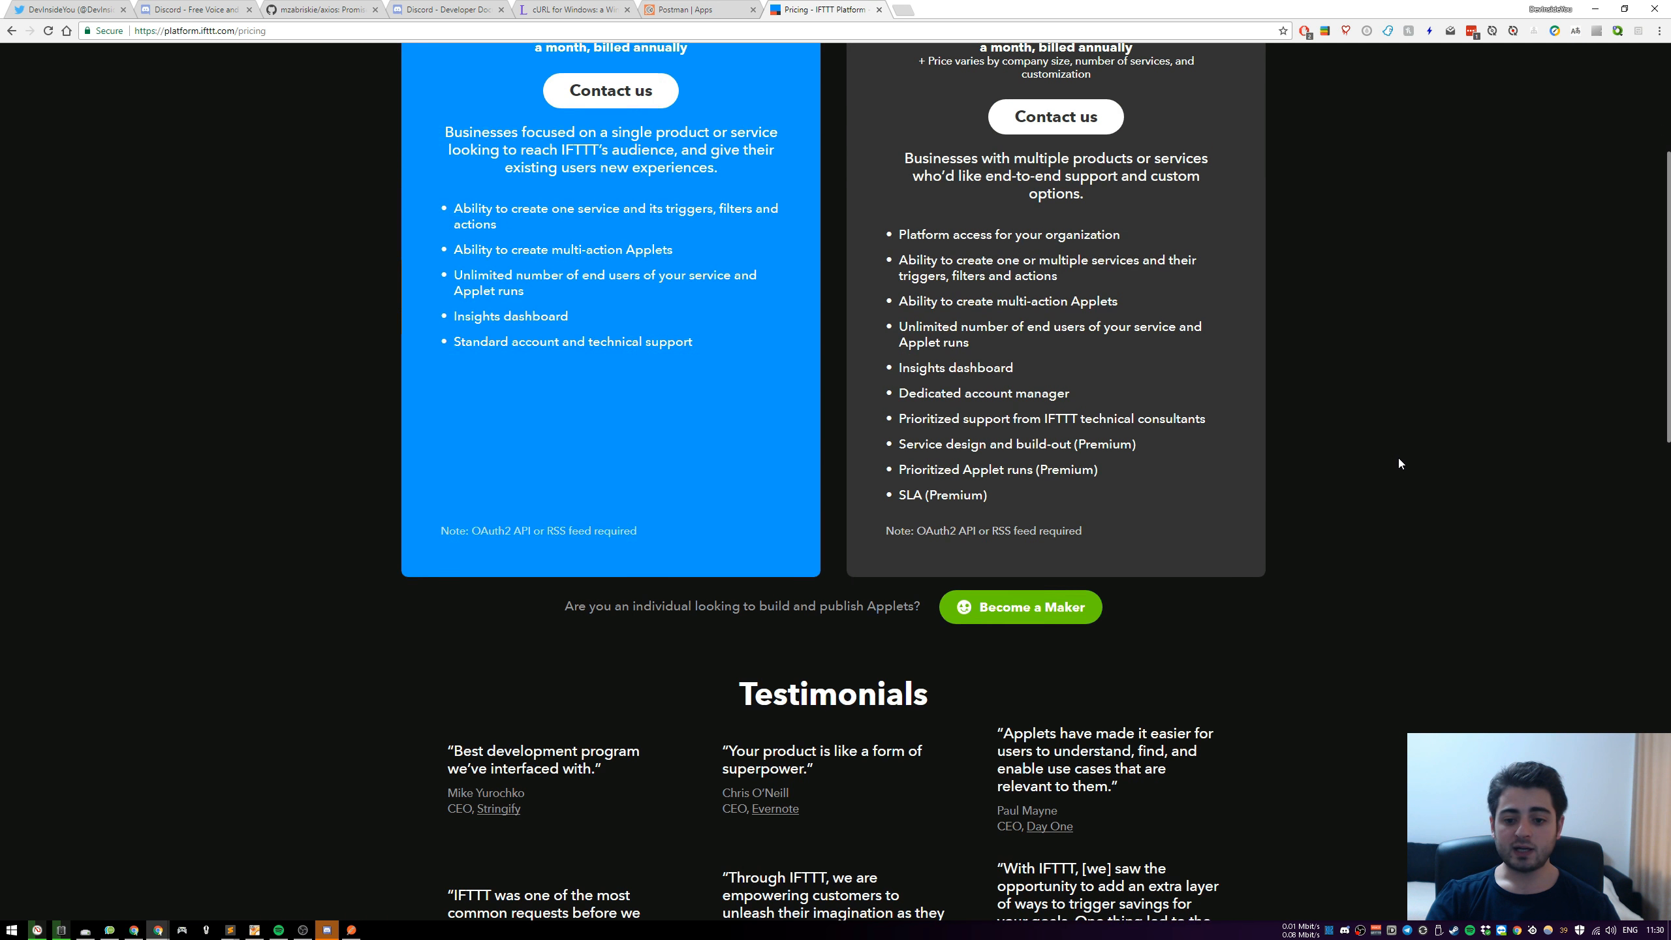
pyautogui.scroll(-1, 1398, 458)
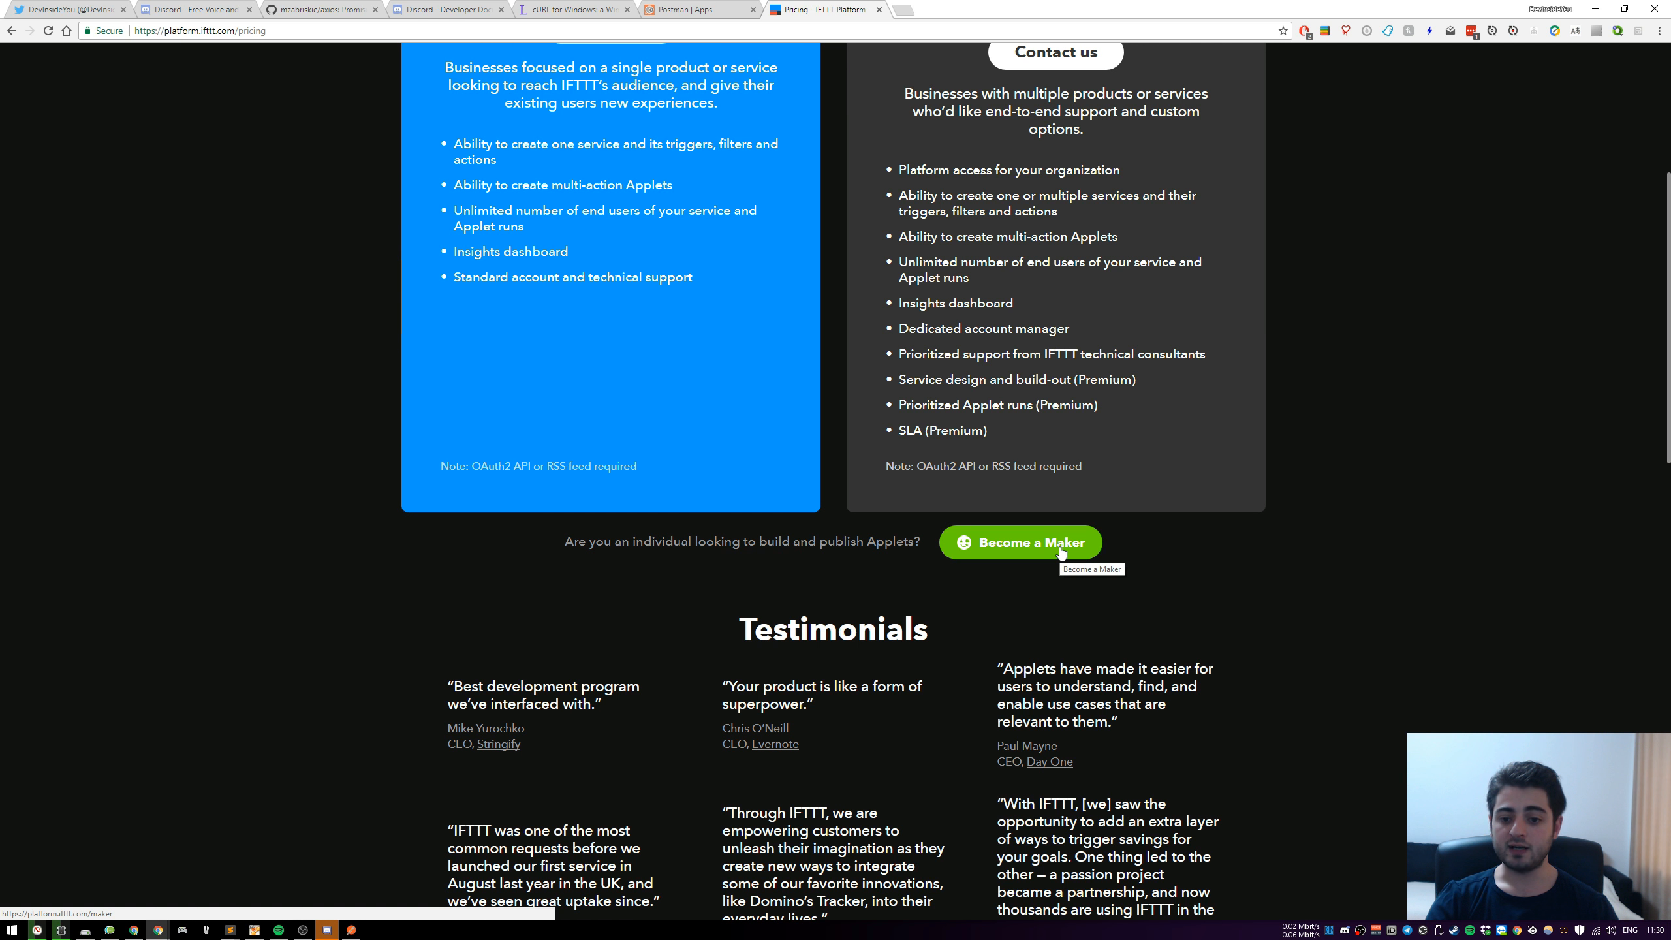
pyautogui.scroll(-5, 1285, 597)
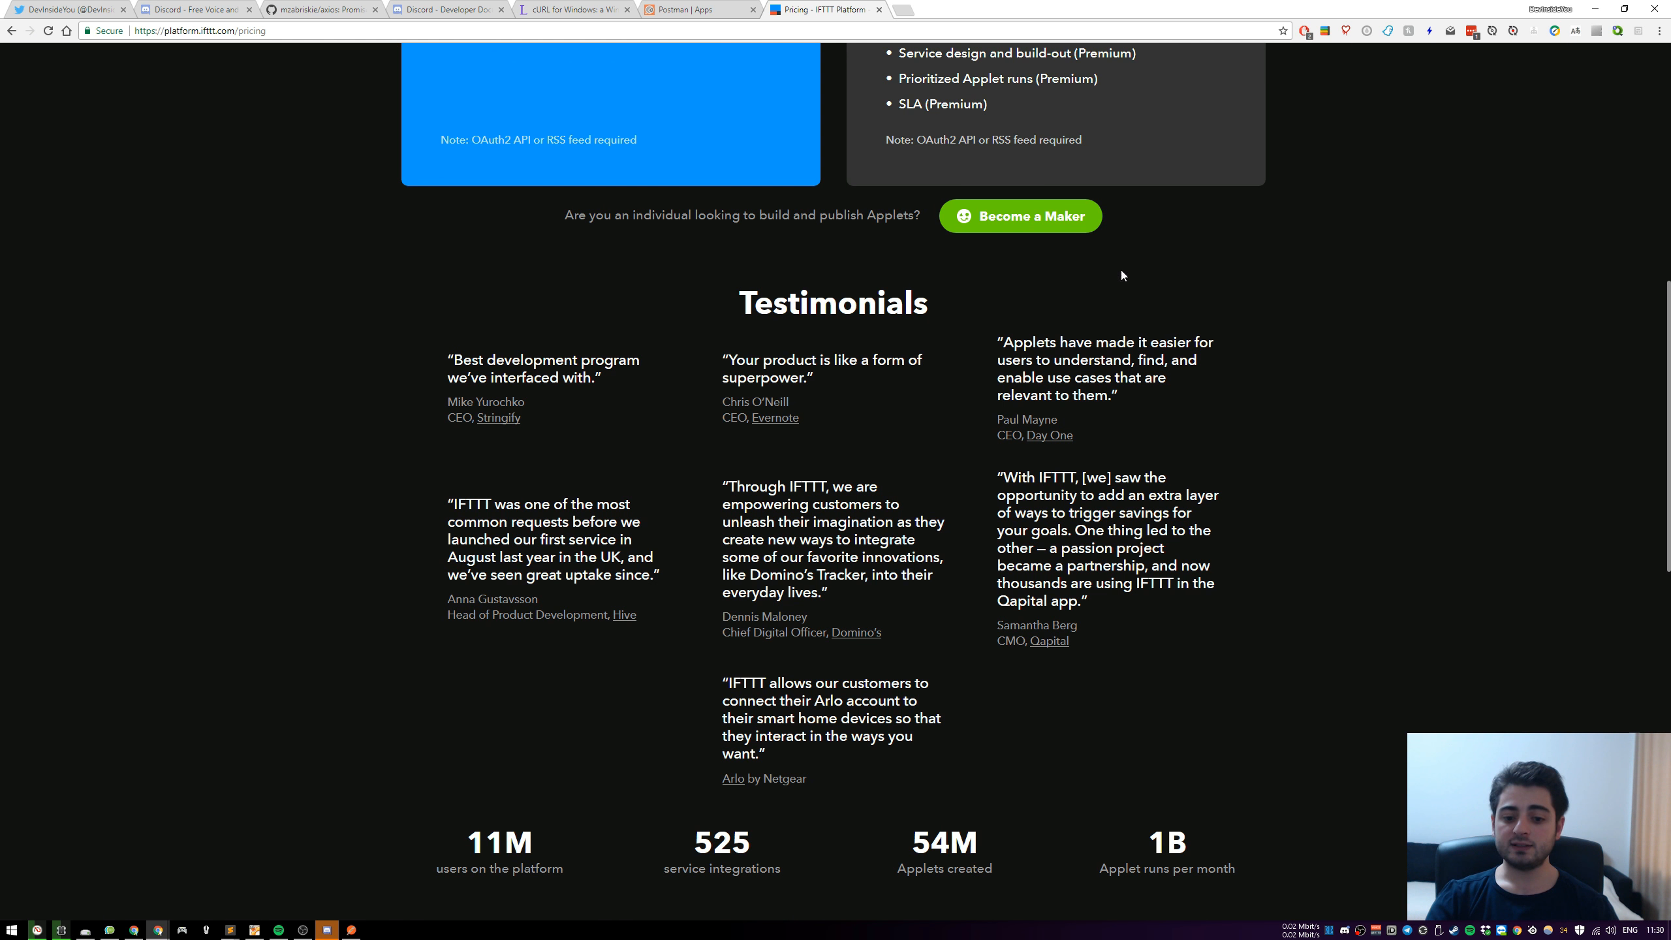
pyautogui.scroll(-10, 1289, 539)
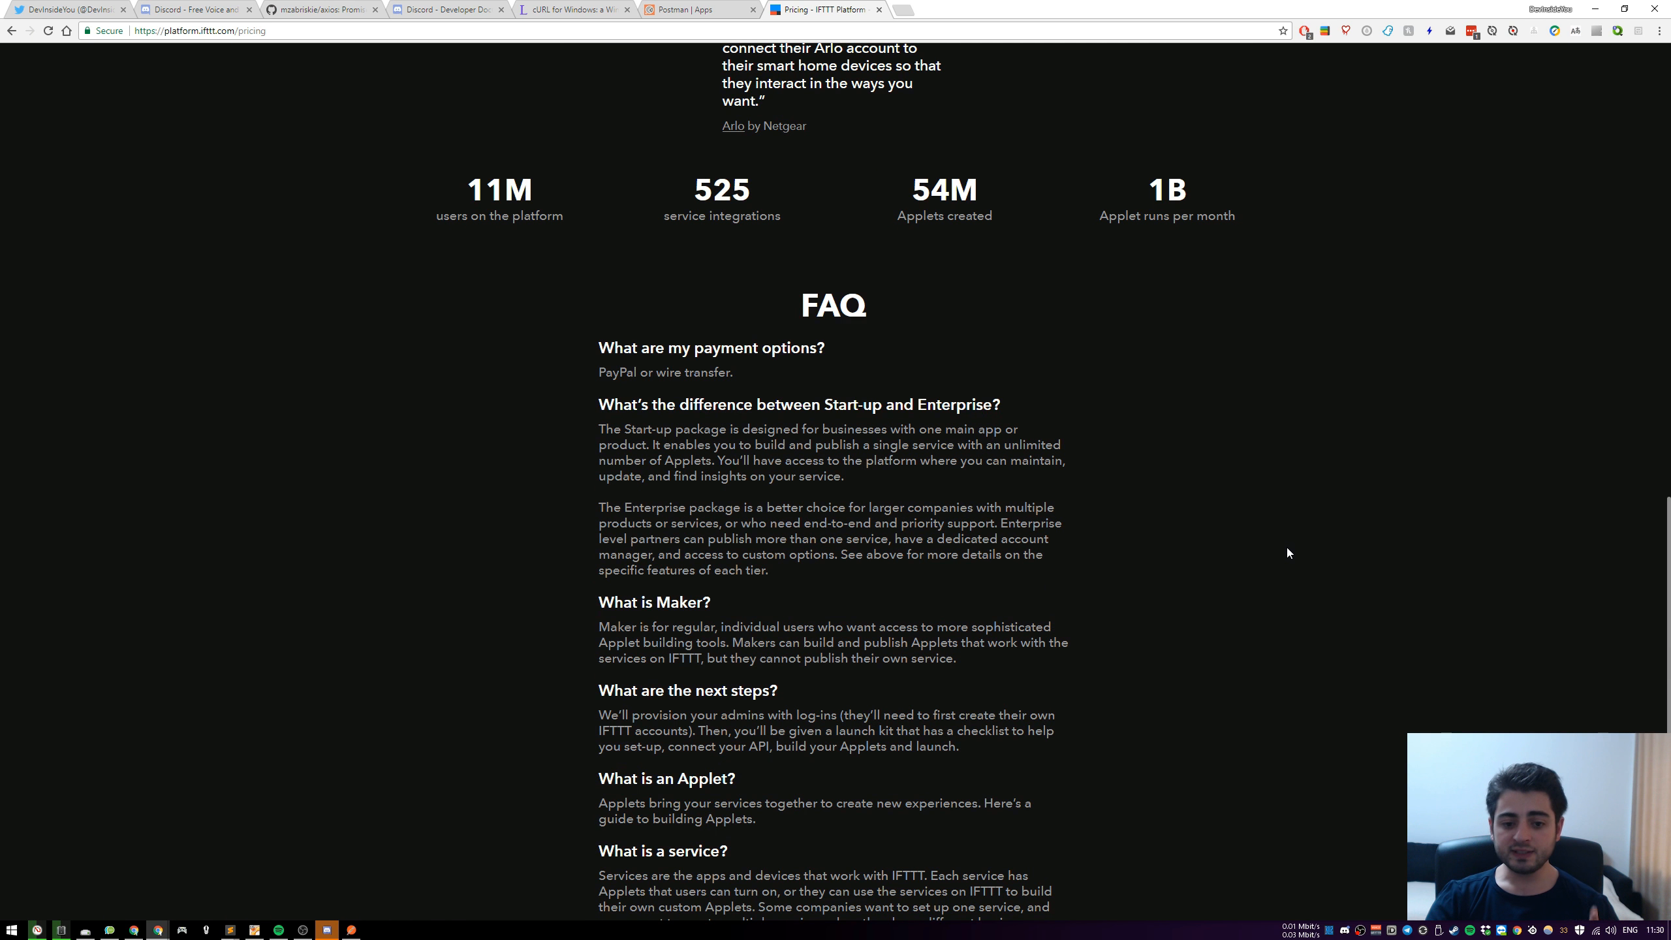
pyautogui.scroll(-4, 1288, 553)
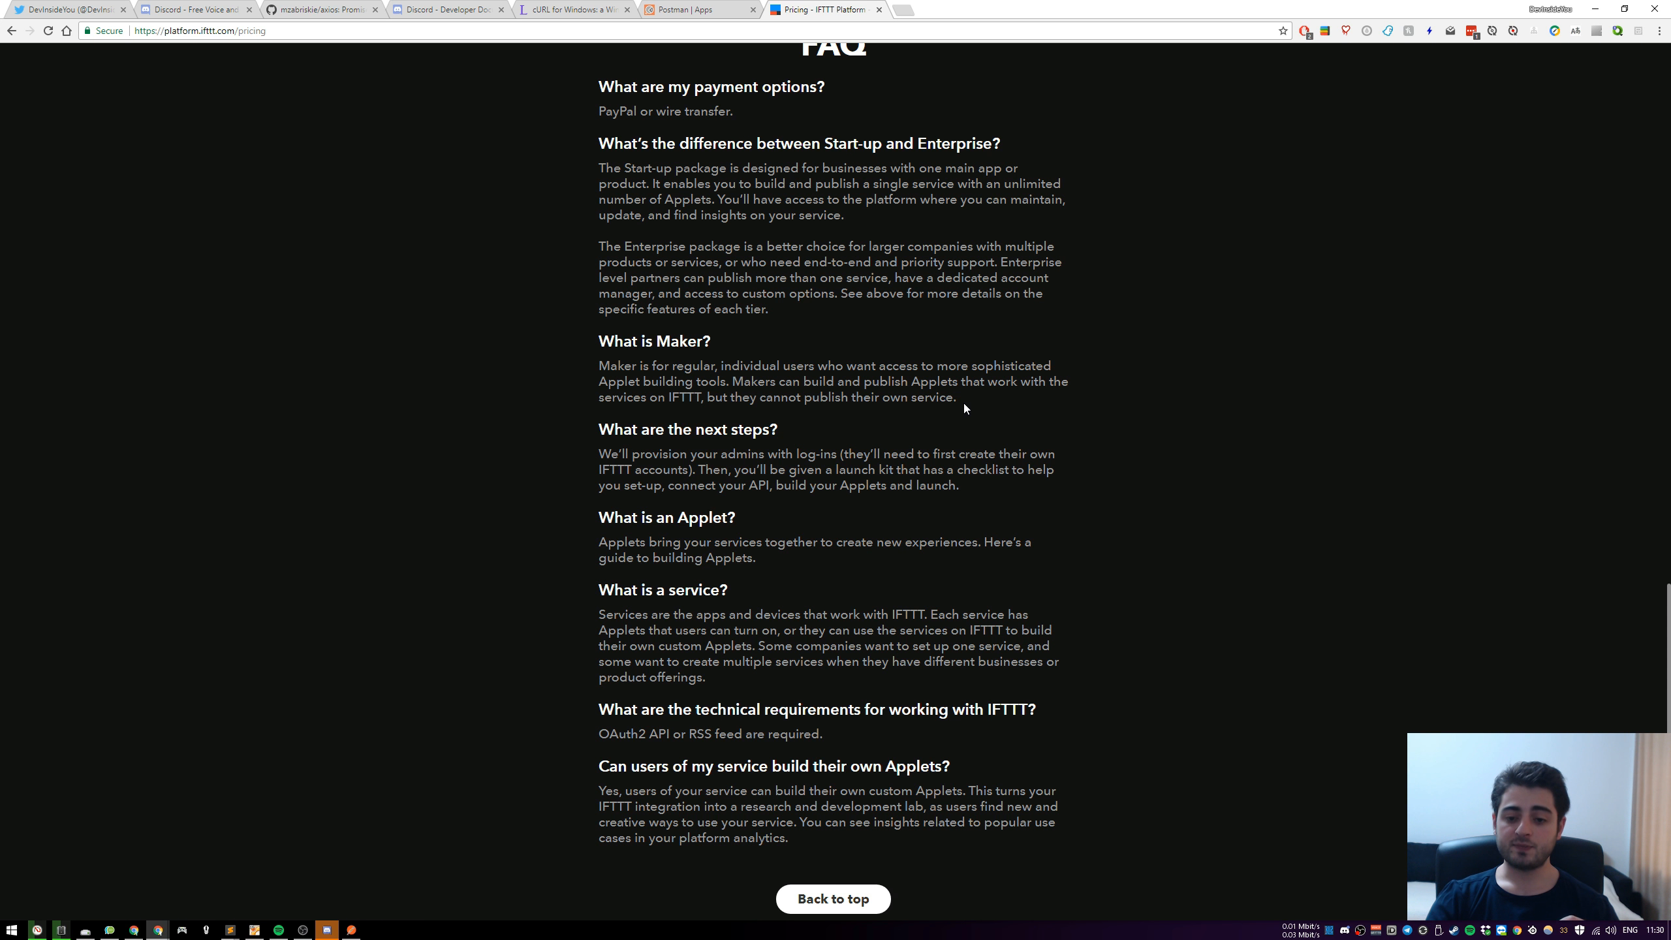
pyautogui.moveTo(803, 397); pyautogui.dragTo(934, 405)
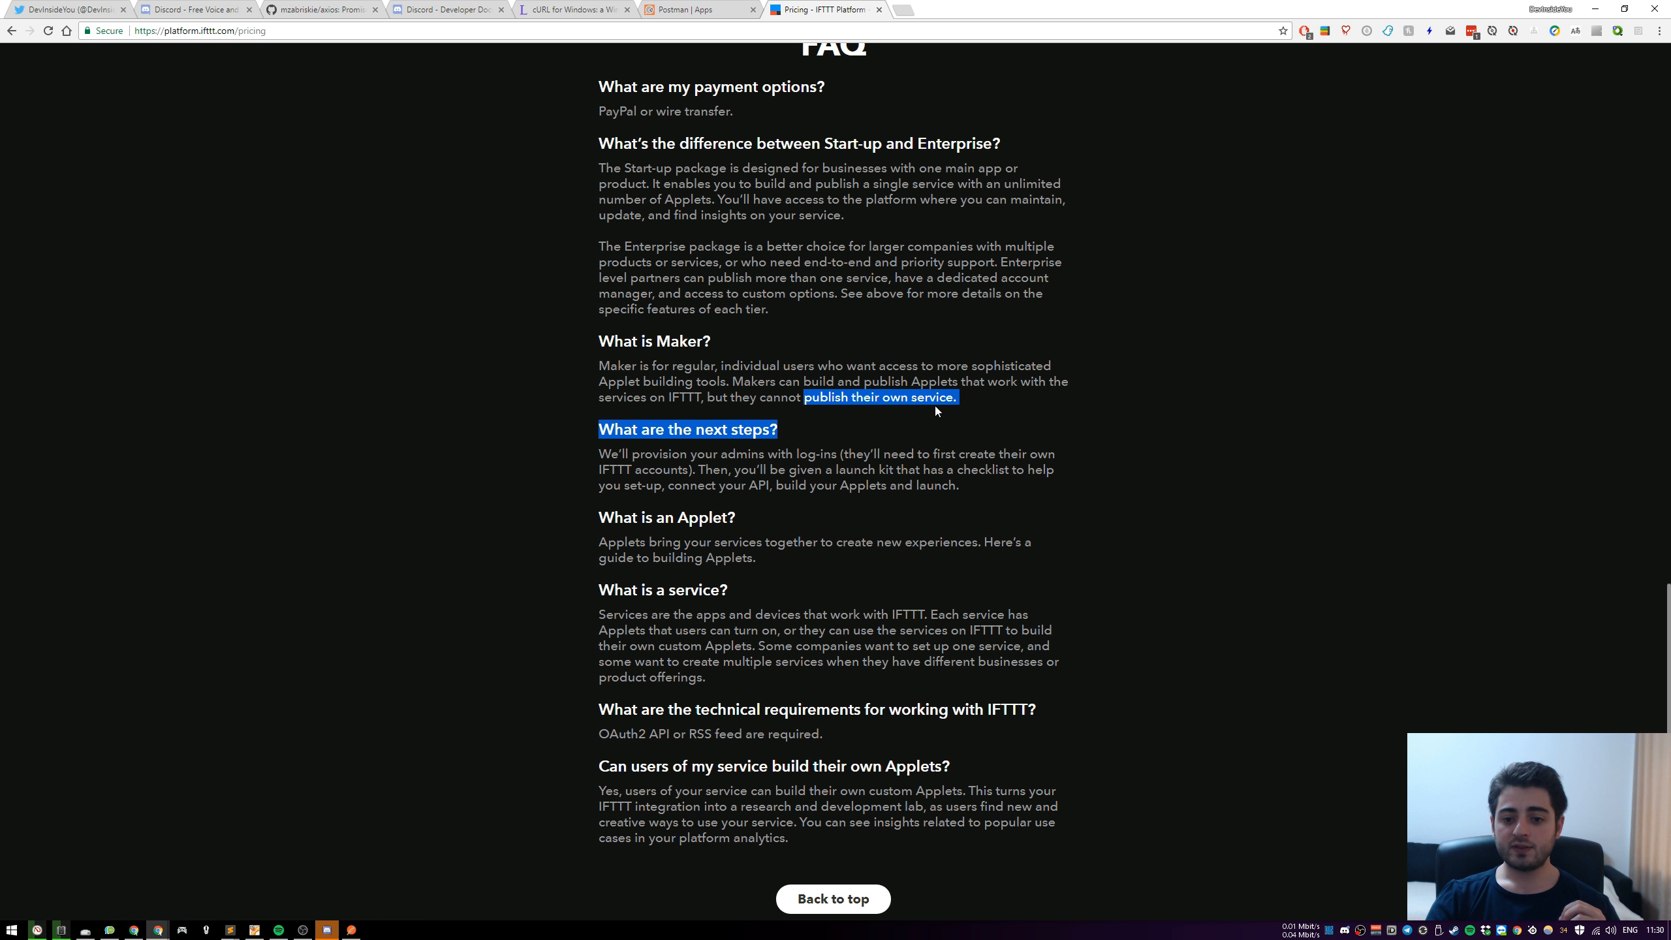
pyautogui.click(980, 398)
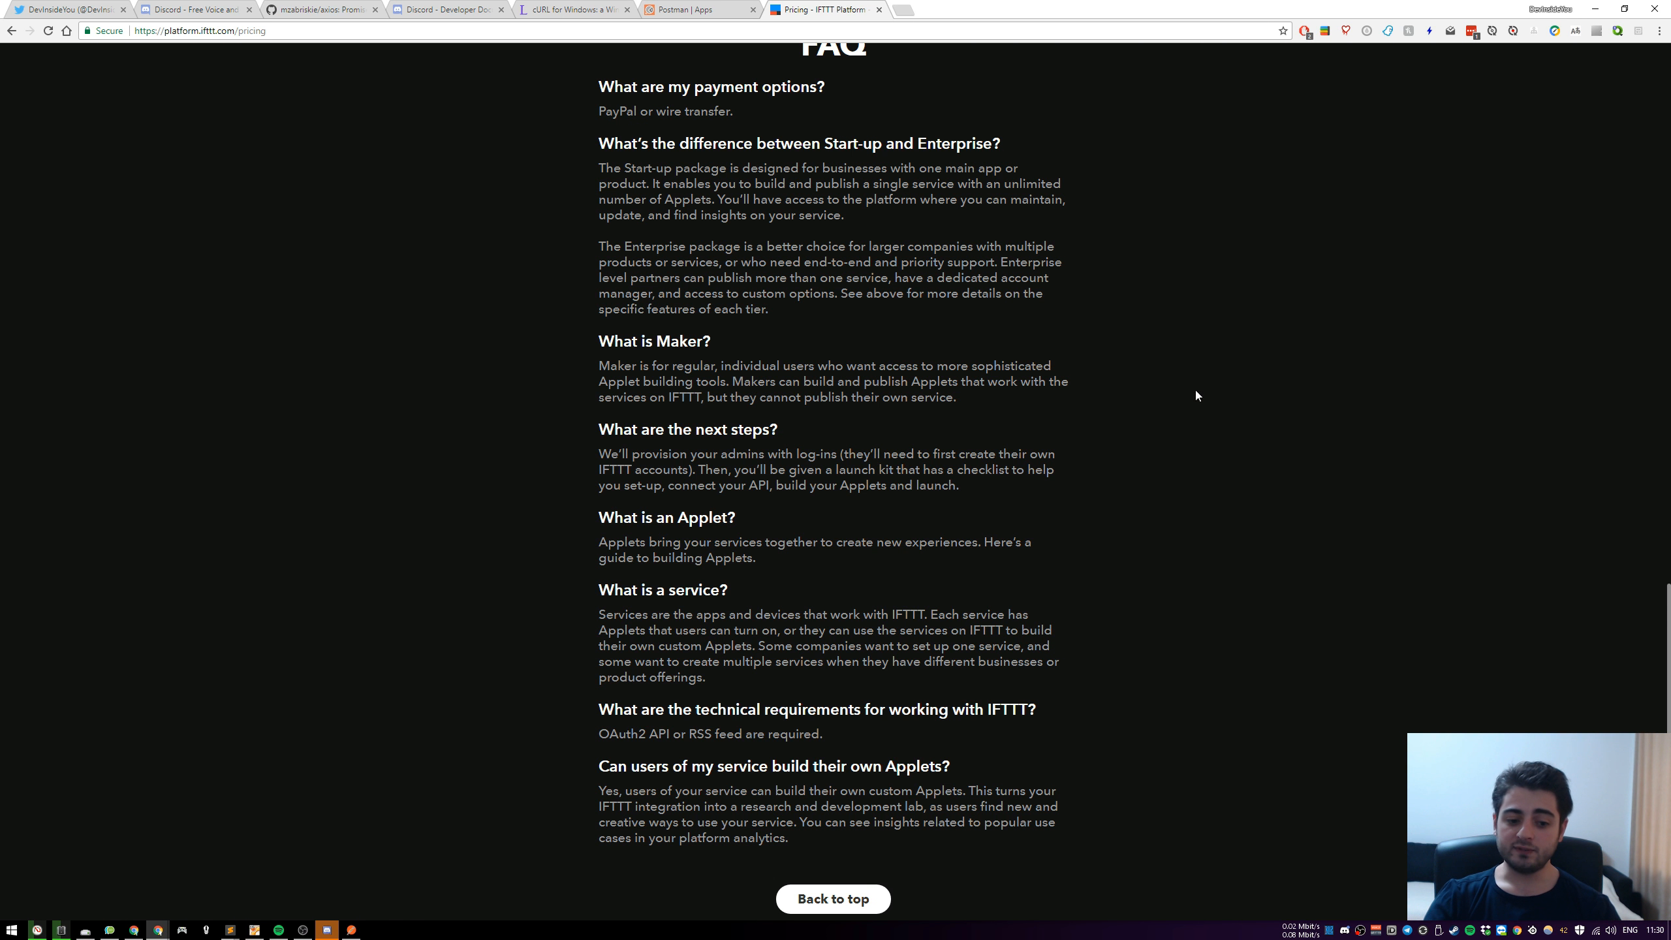
# Open the IFTTT Platform dashboard from the pricing page and start a new applet
pyautogui.scroll(-2, 1204, 411)
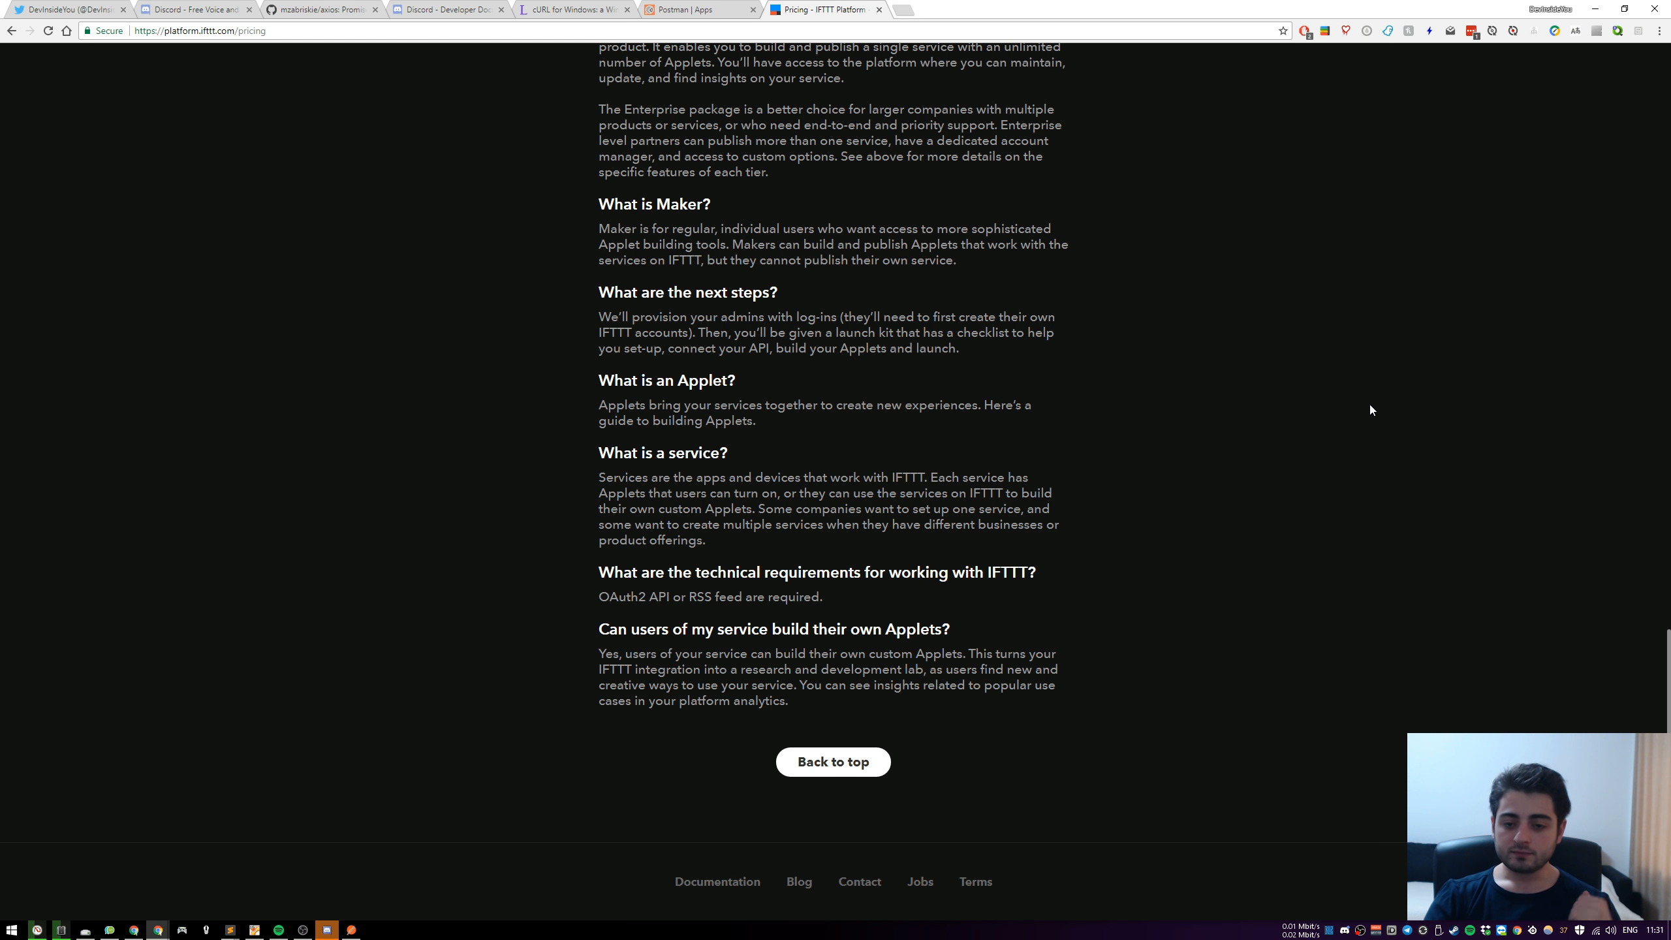
pyautogui.scroll(20, 1224, 398)
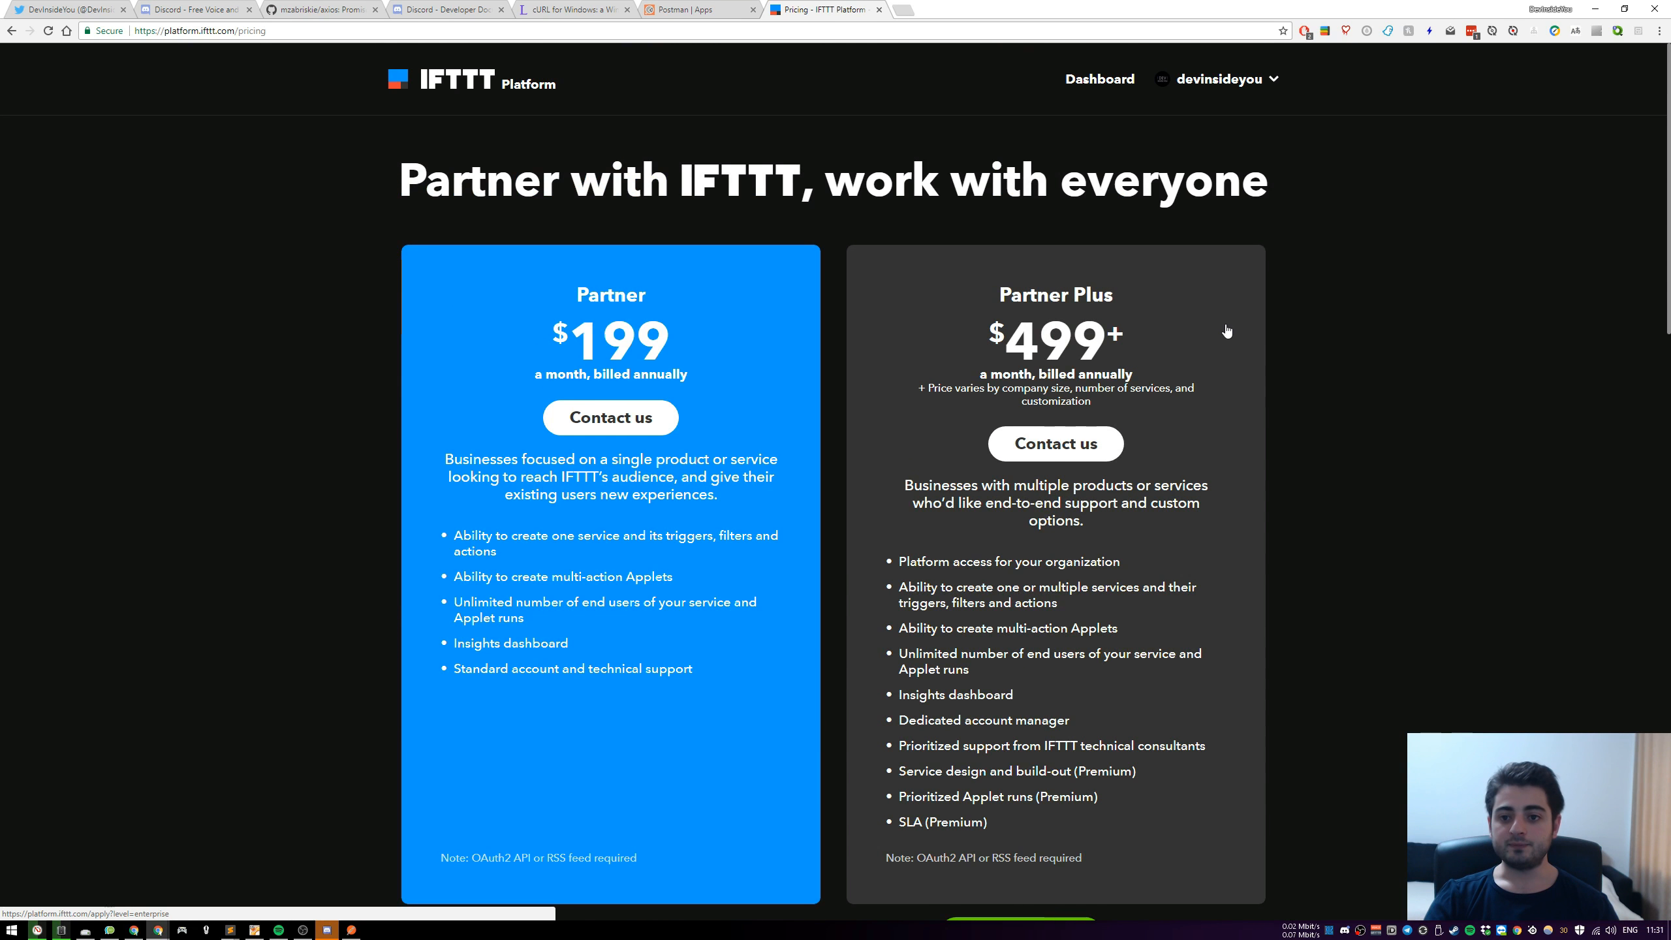
pyautogui.click(1124, 87)
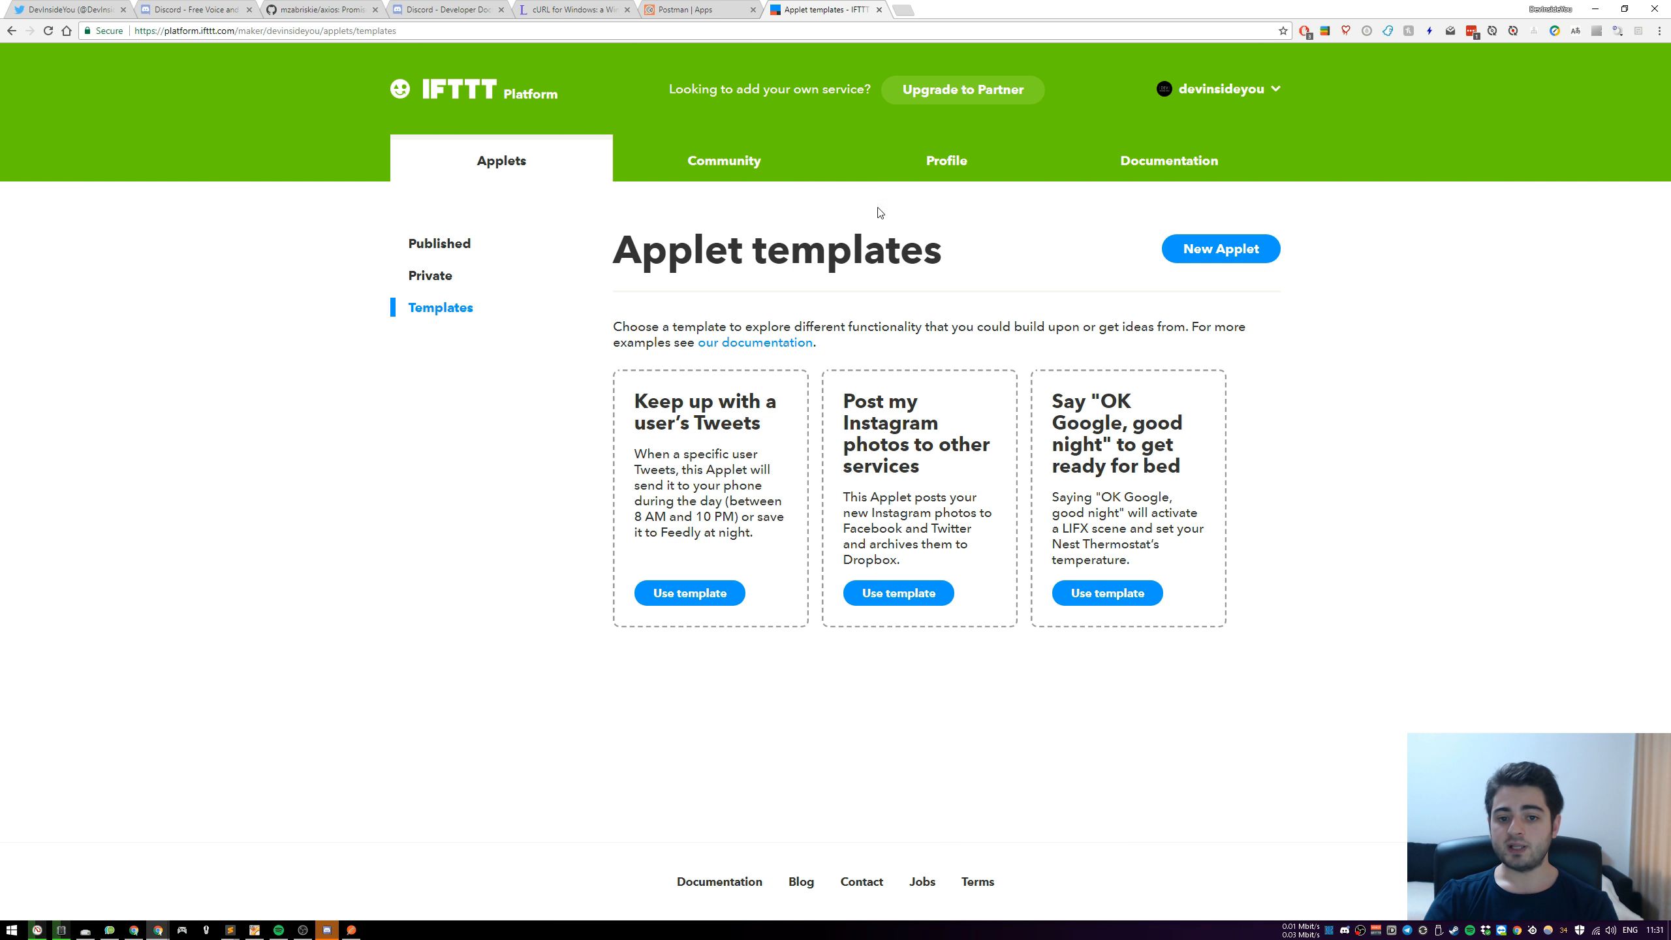
pyautogui.click(1228, 251)
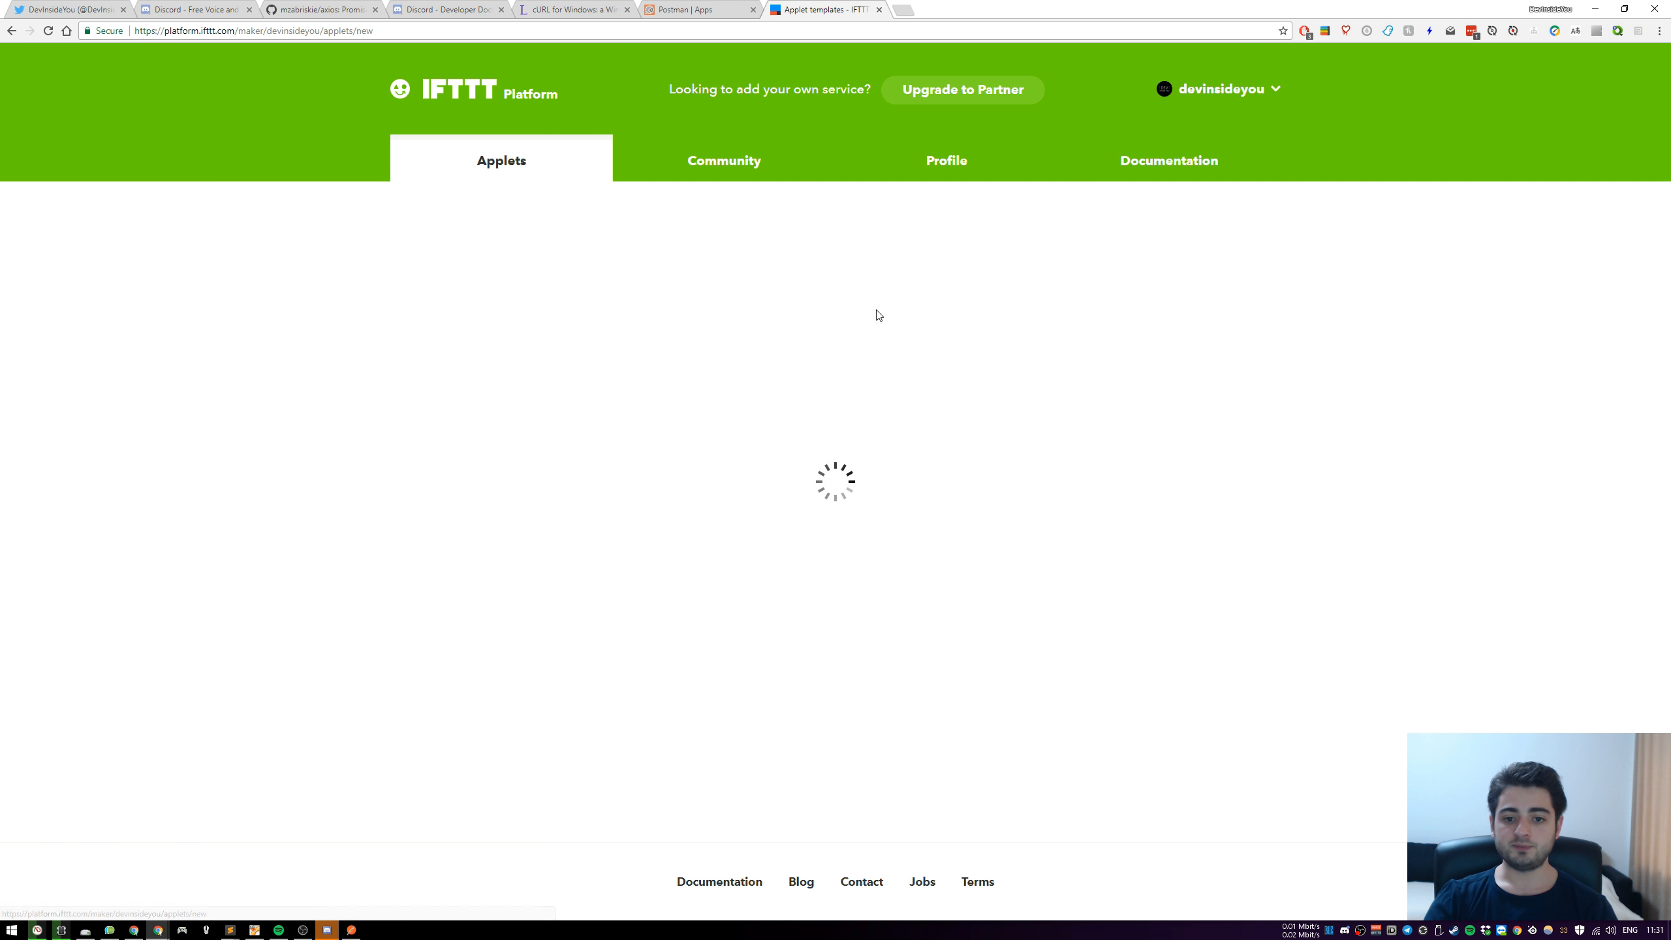
# Set the applet's trigger to YouTube with the event "New public video uploaded by you"
pyautogui.click(682, 382)
pyautogui.write('YouTube')
pyautogui.press('Return')
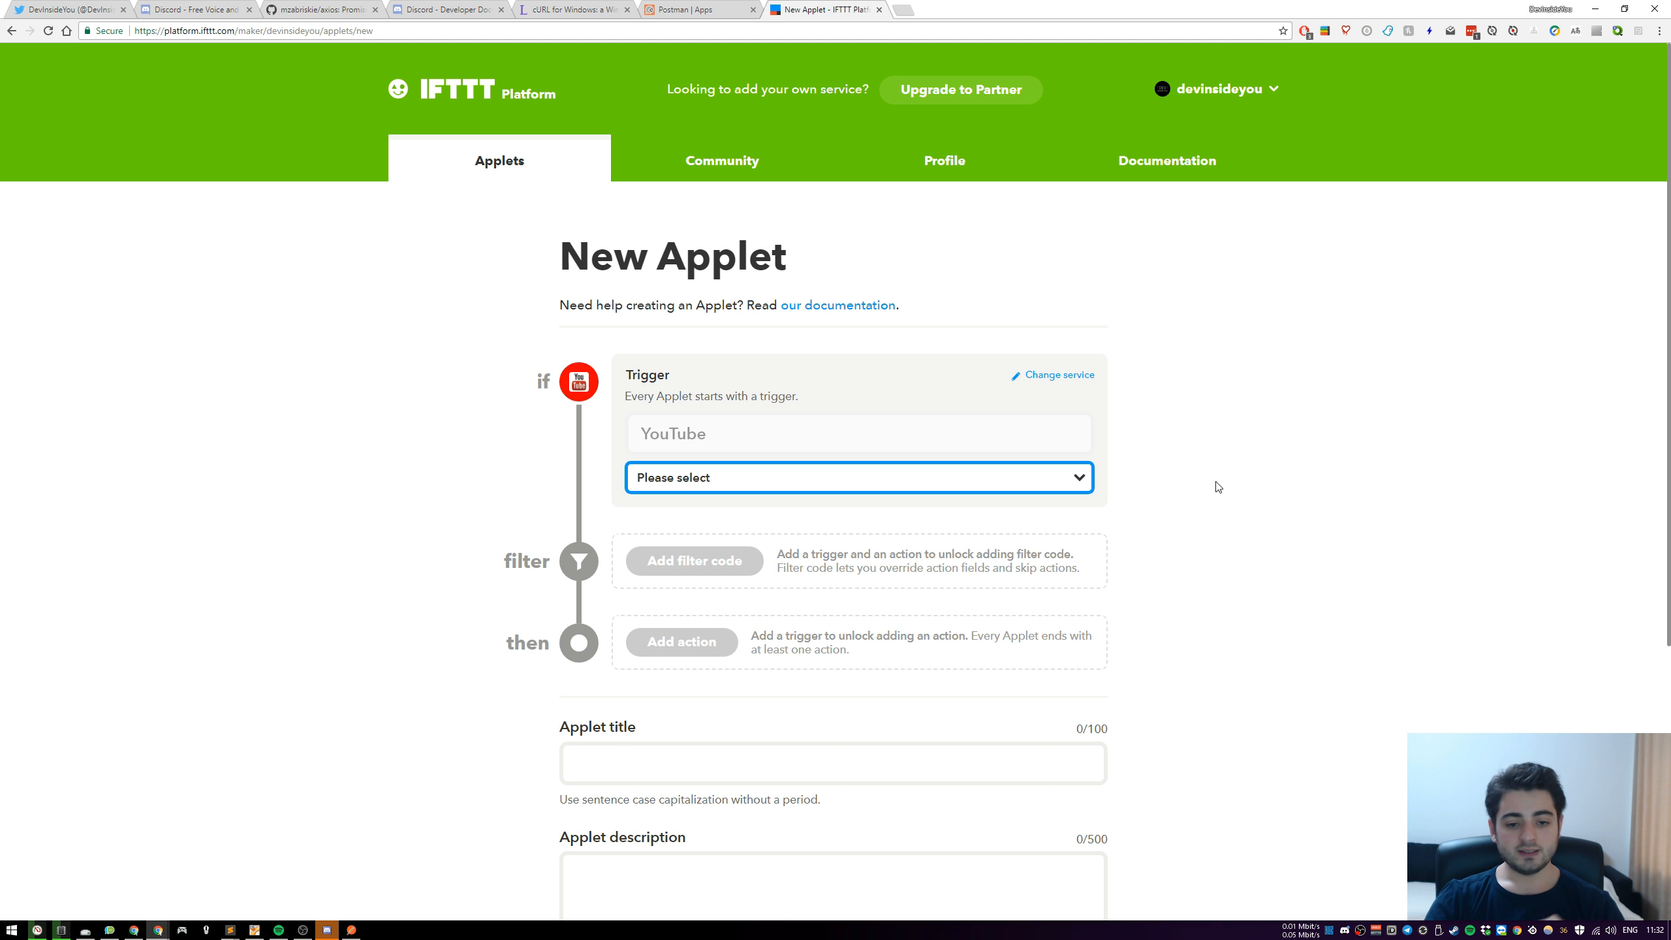
pyautogui.click(884, 488)
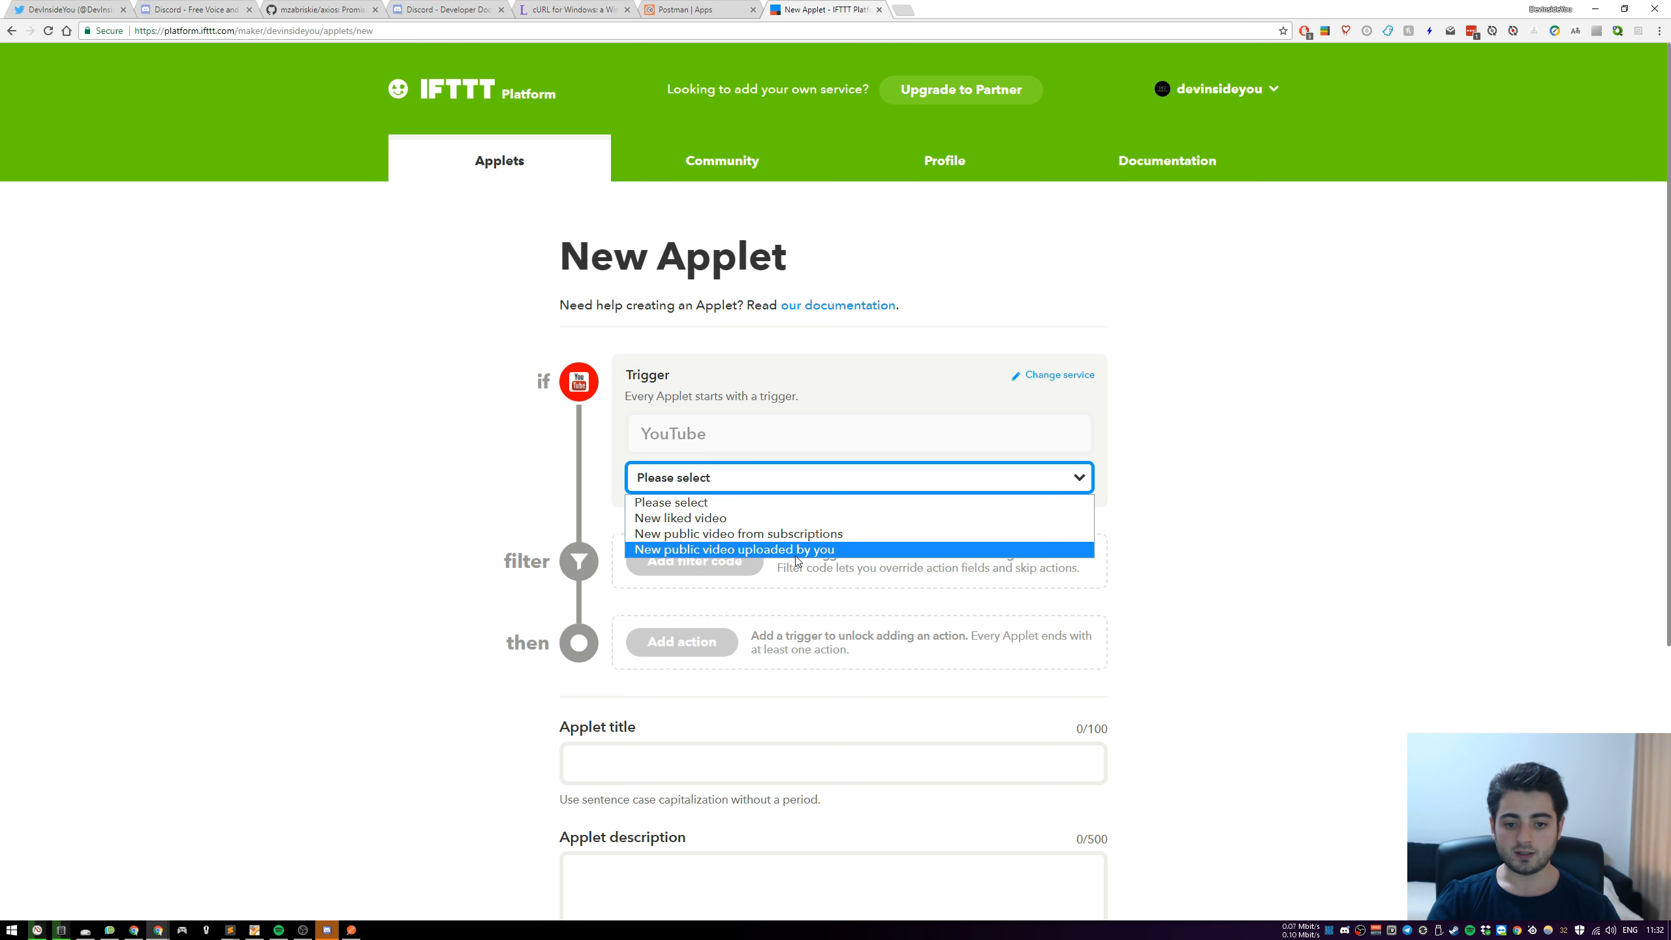
pyautogui.click(848, 550)
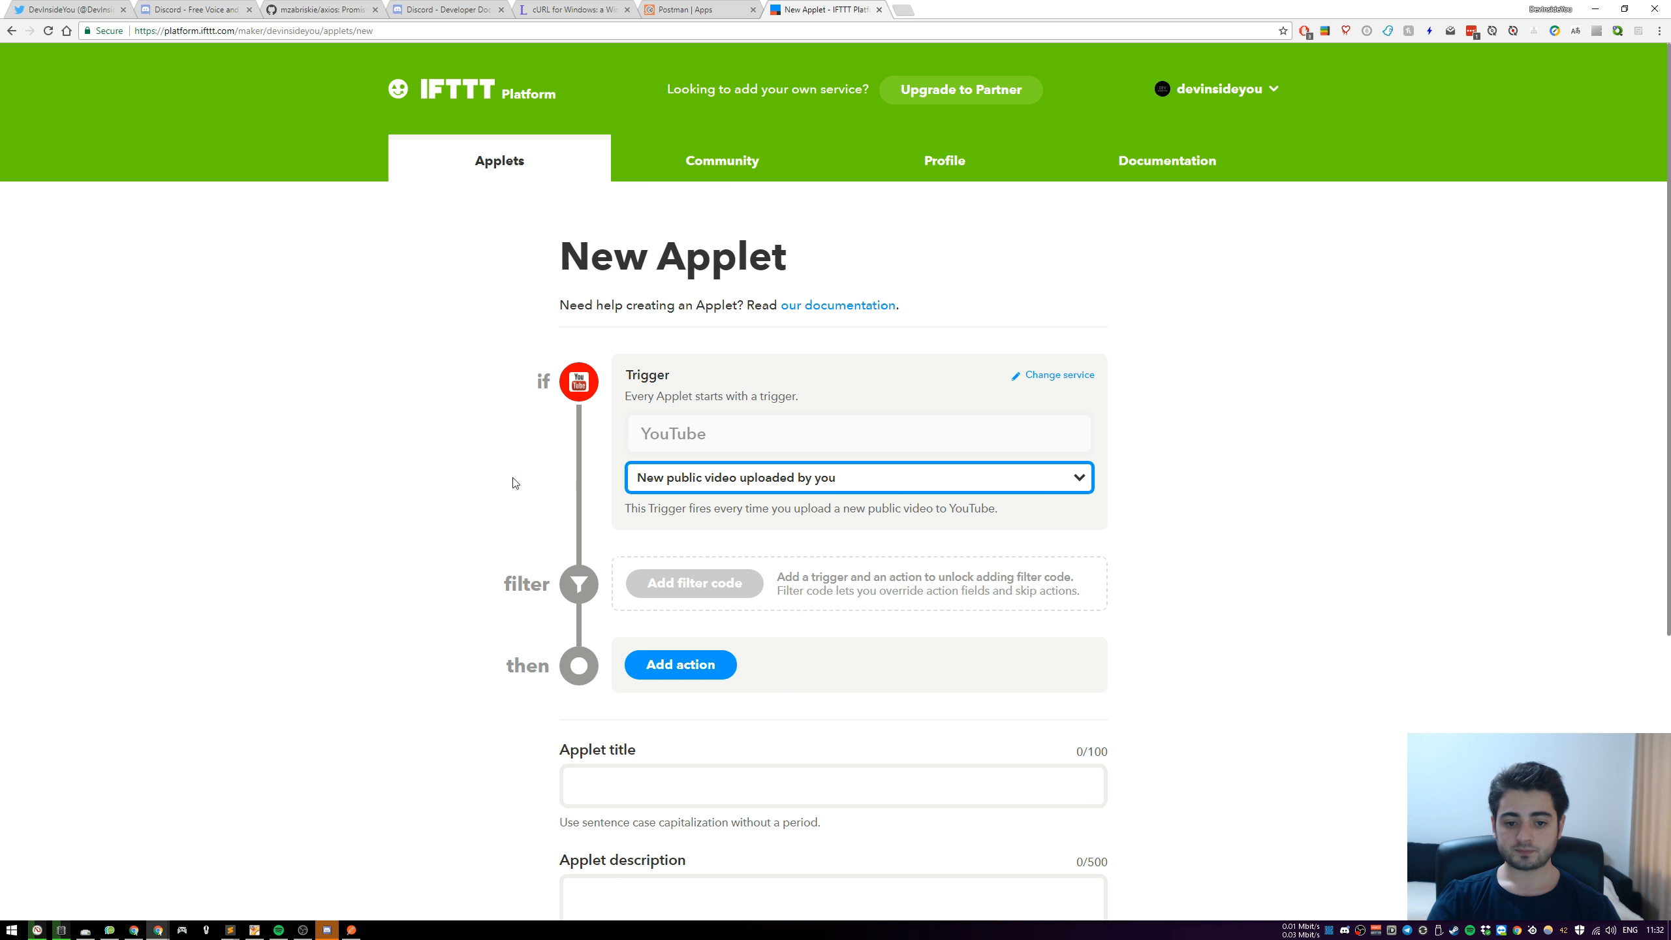
pyautogui.click(434, 472)
# Add a Webhooks action to the applet and set it to "Make a web request"
pyautogui.scroll(-1, 522, 438)
pyautogui.scroll(-1, 521, 438)
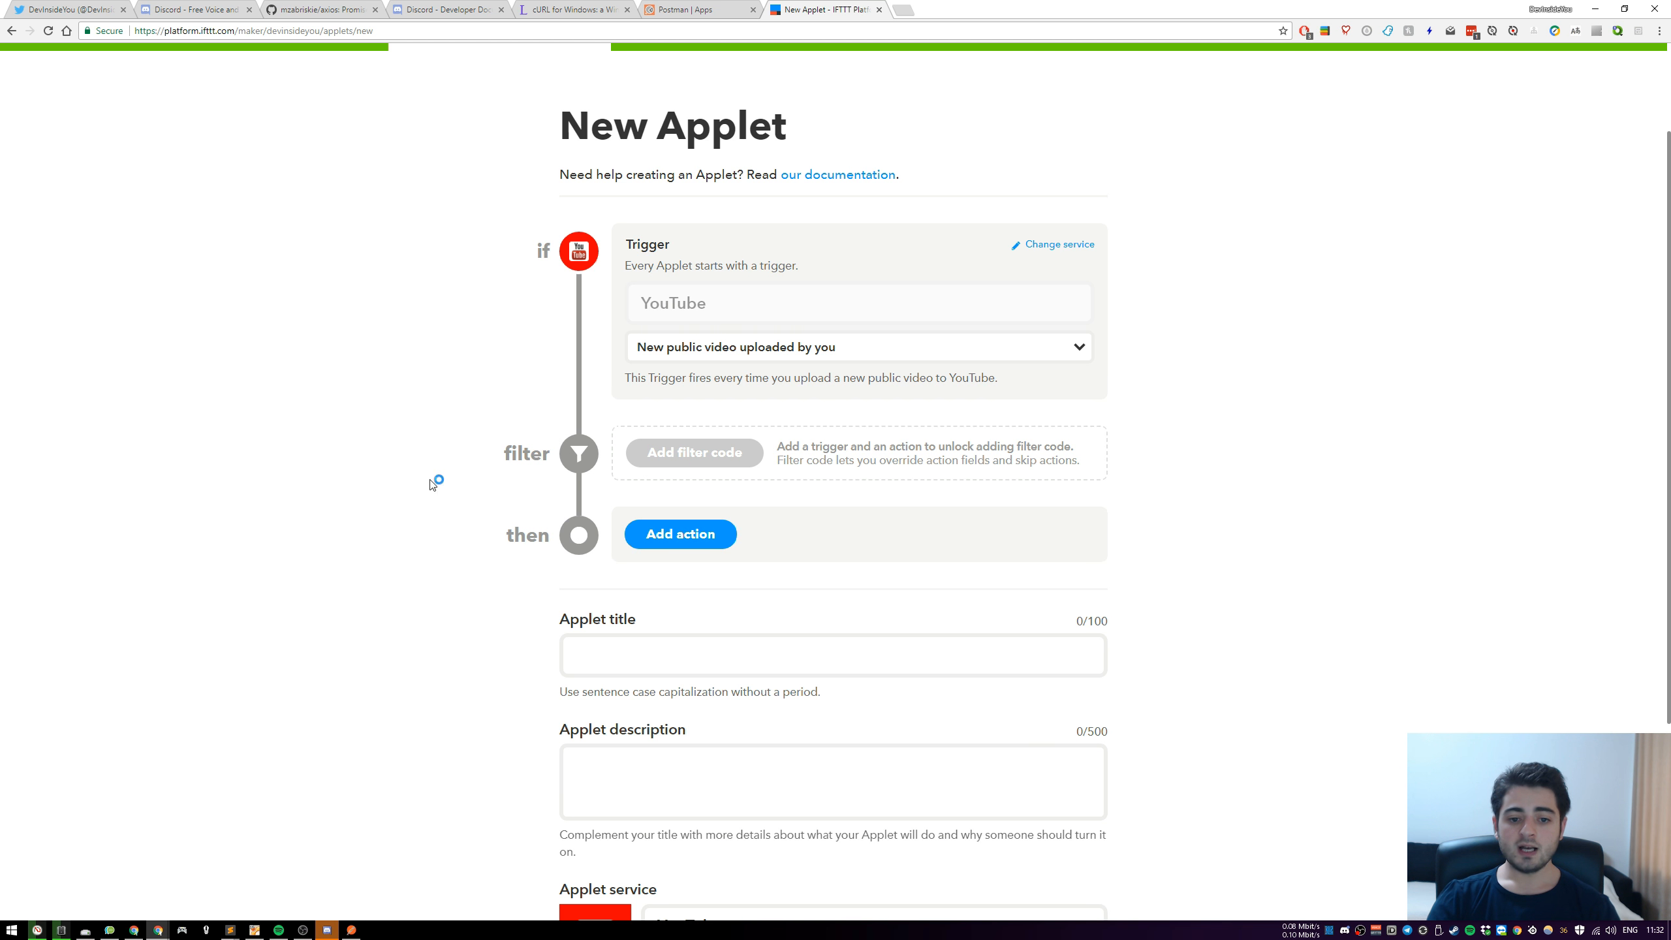
pyautogui.click(707, 541)
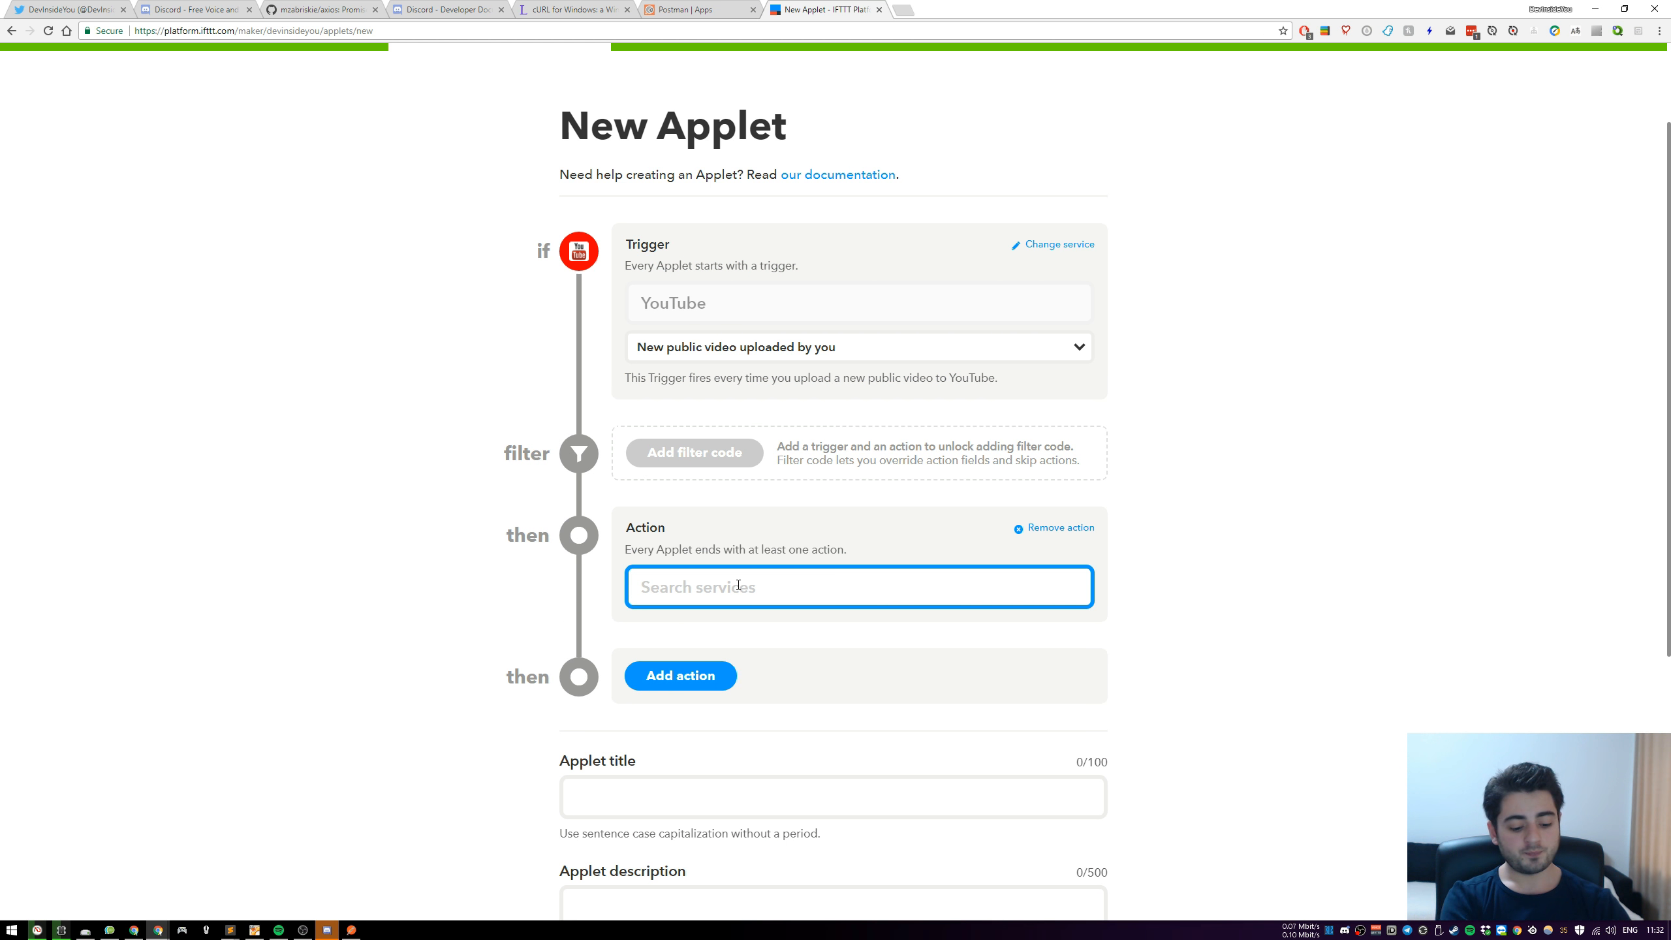
pyautogui.write('webh')
pyautogui.click(767, 637)
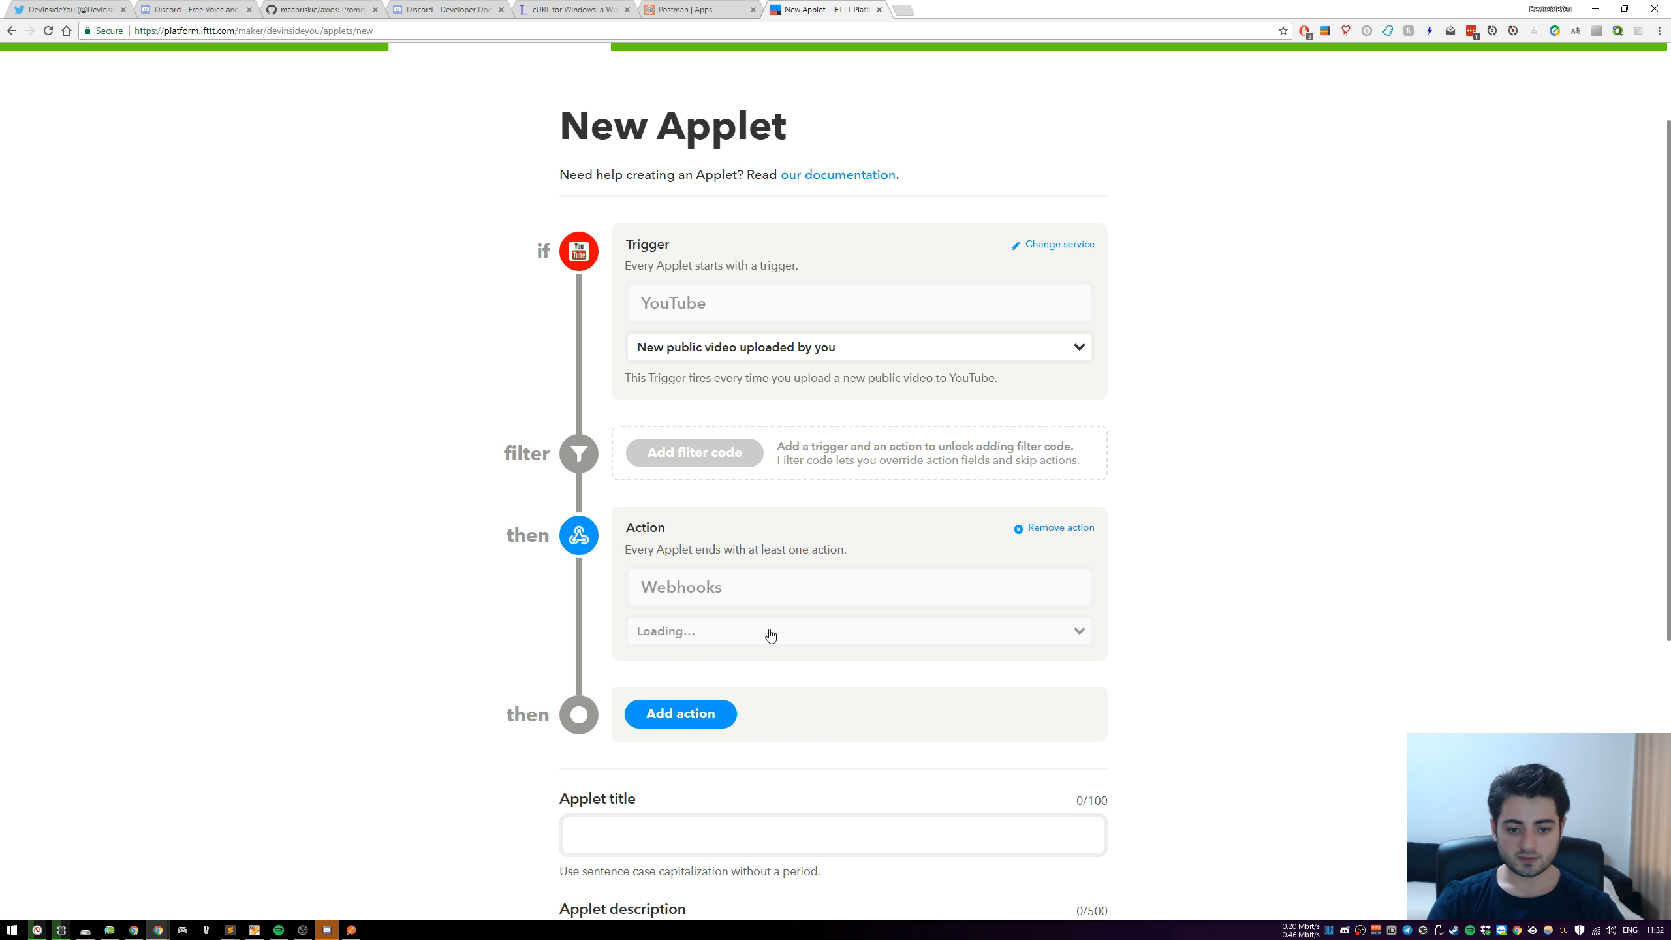
pyautogui.click(1002, 643)
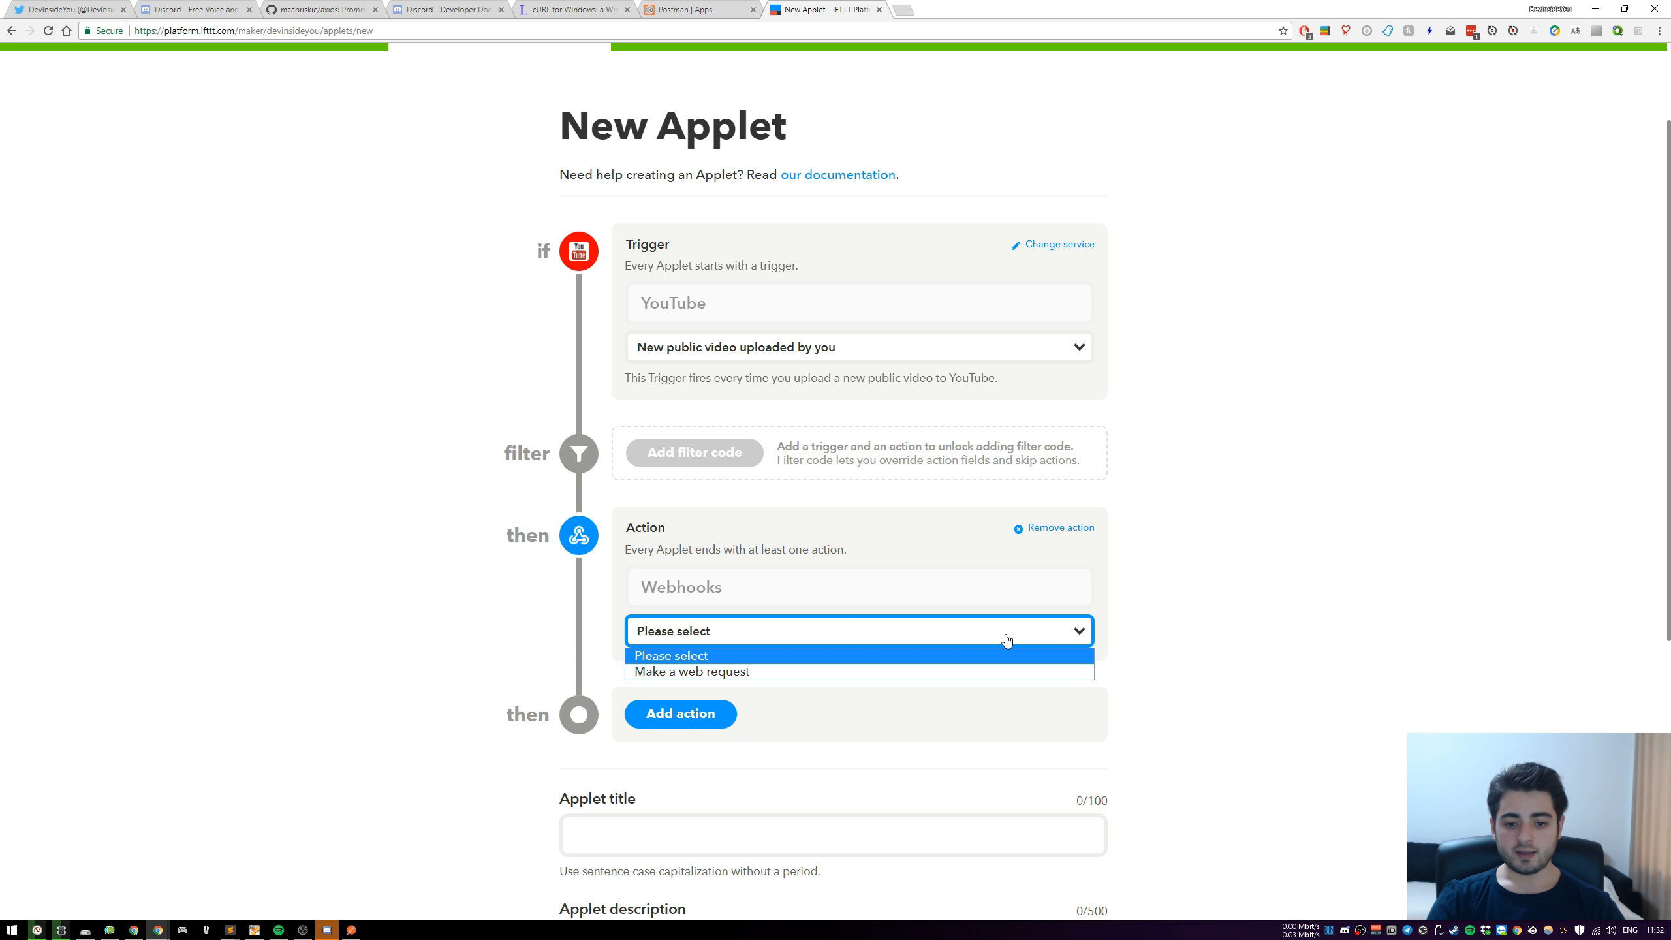
pyautogui.click(770, 669)
# Make the web request's URL field chosen by the user and label it "Discord Channel Webhook"
pyautogui.scroll(-5, 436, 590)
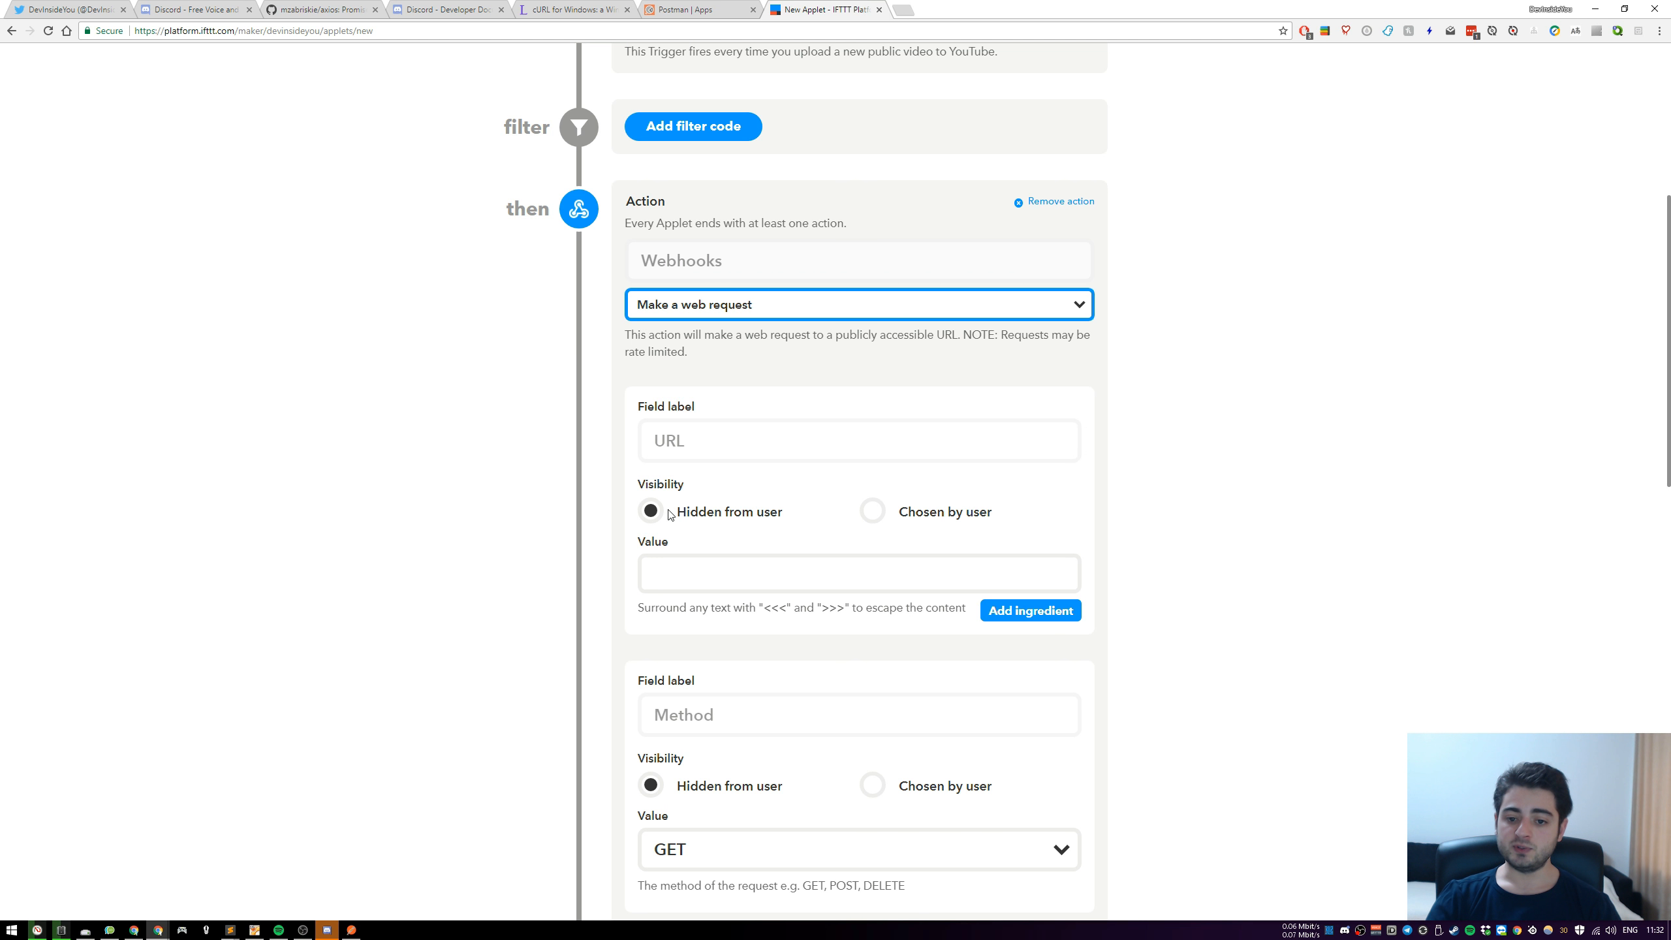
pyautogui.click(874, 512)
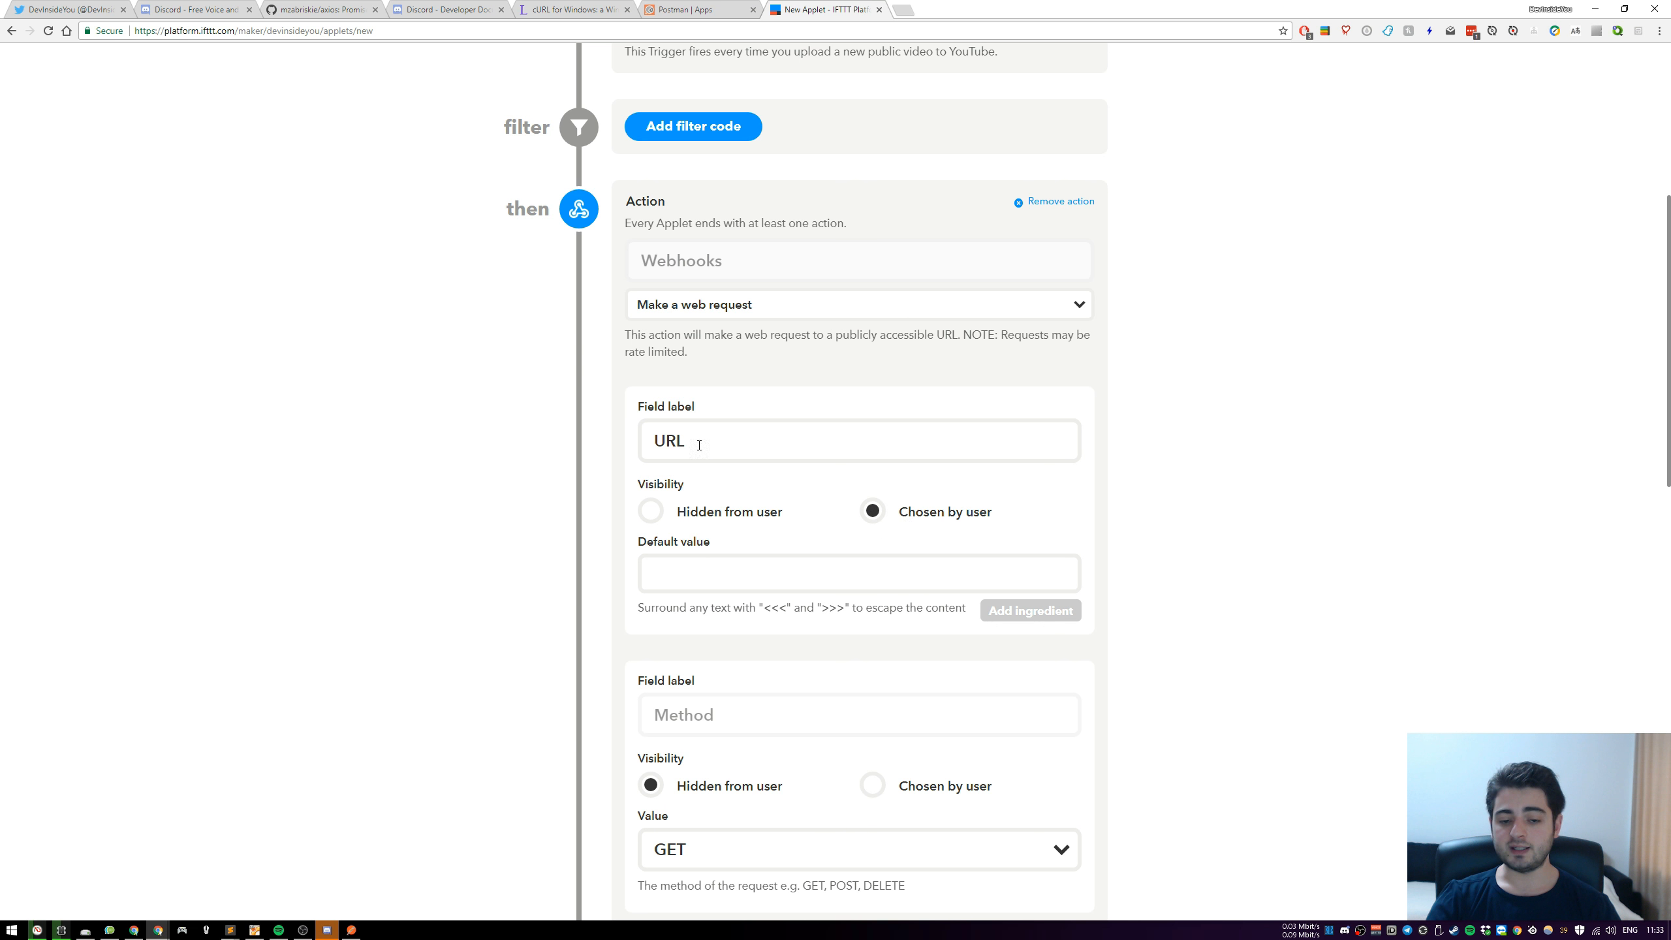
pyautogui.moveTo(740, 445); pyautogui.dragTo(571, 432)
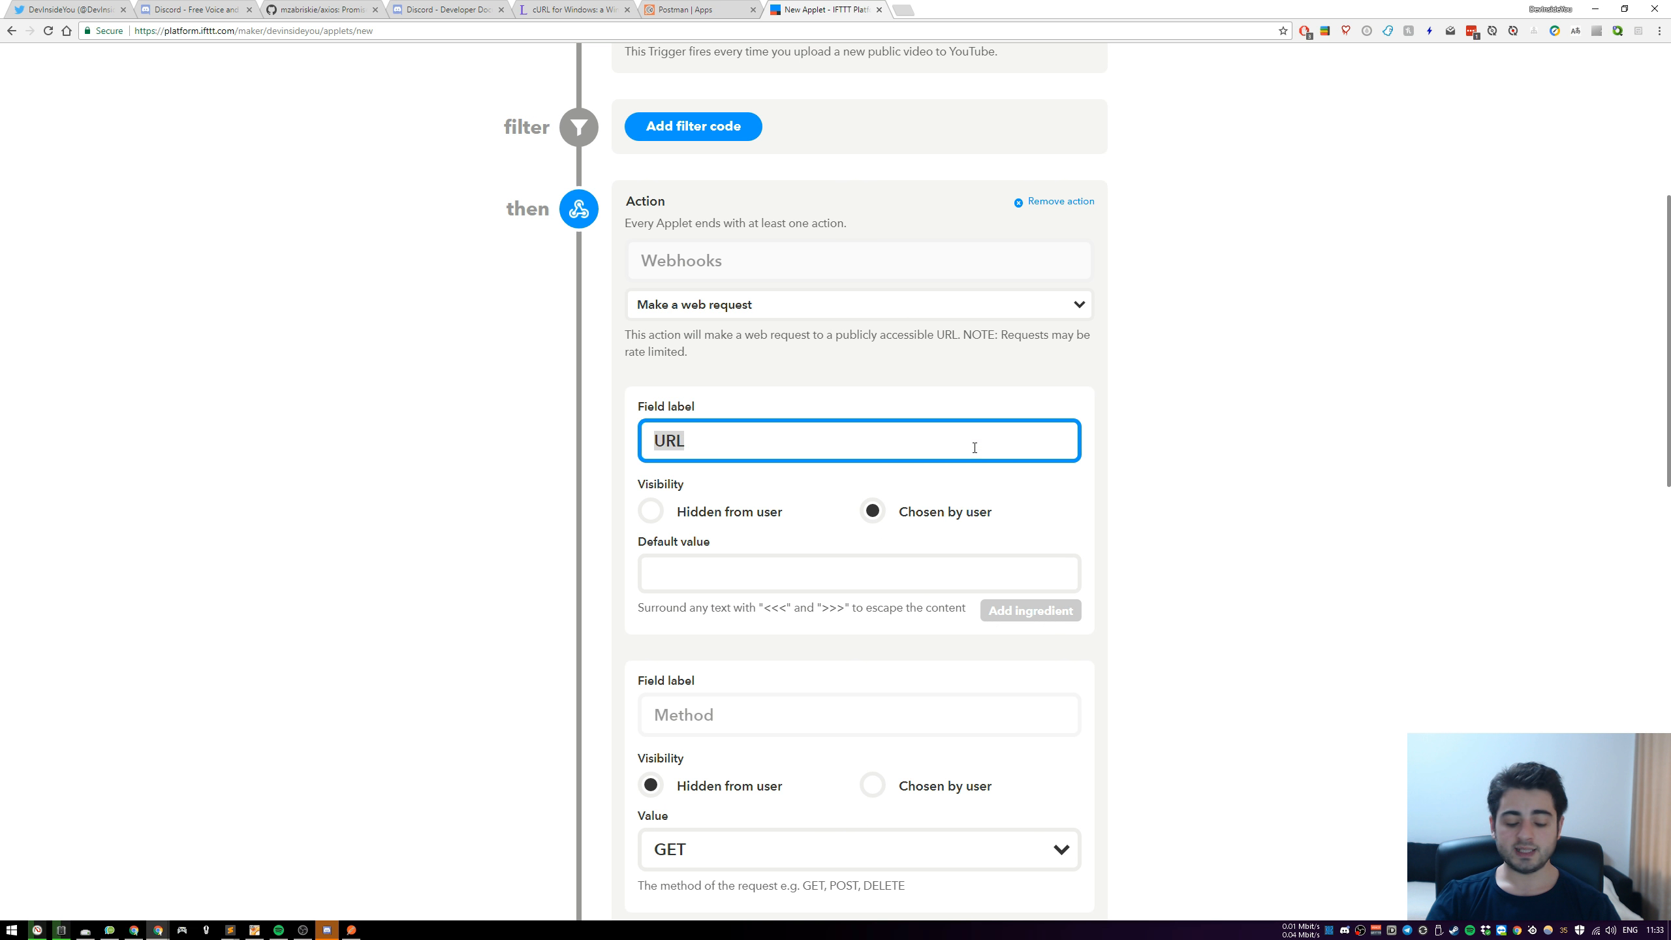
pyautogui.write('Discor')
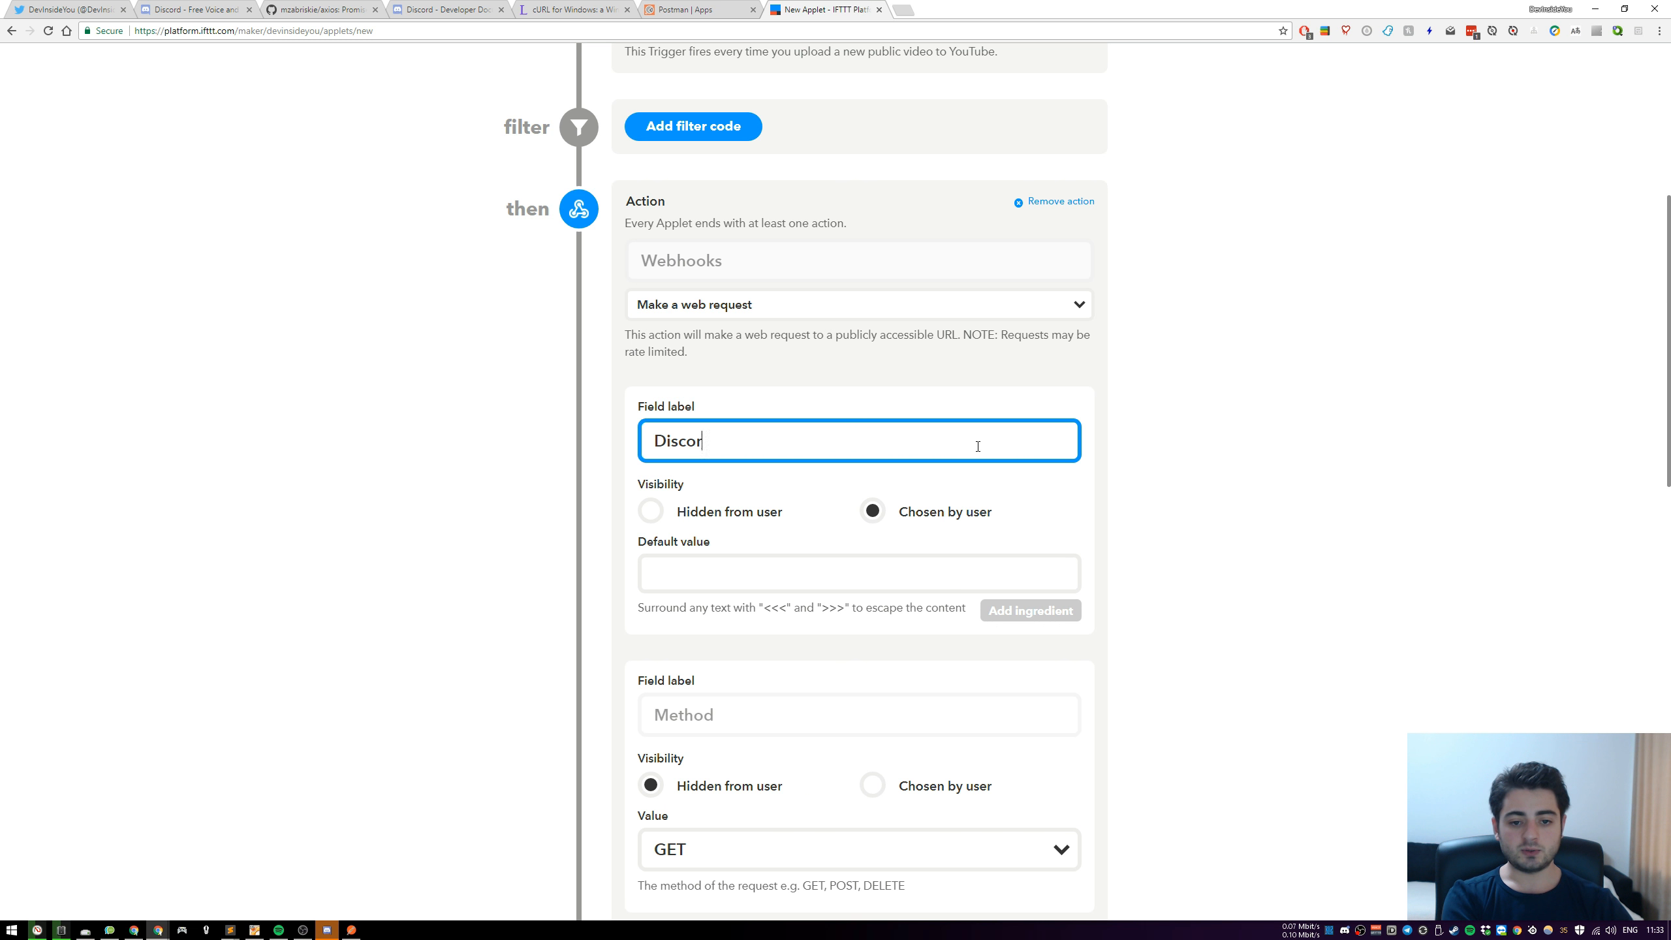
pyautogui.write('d Channel Webhook')
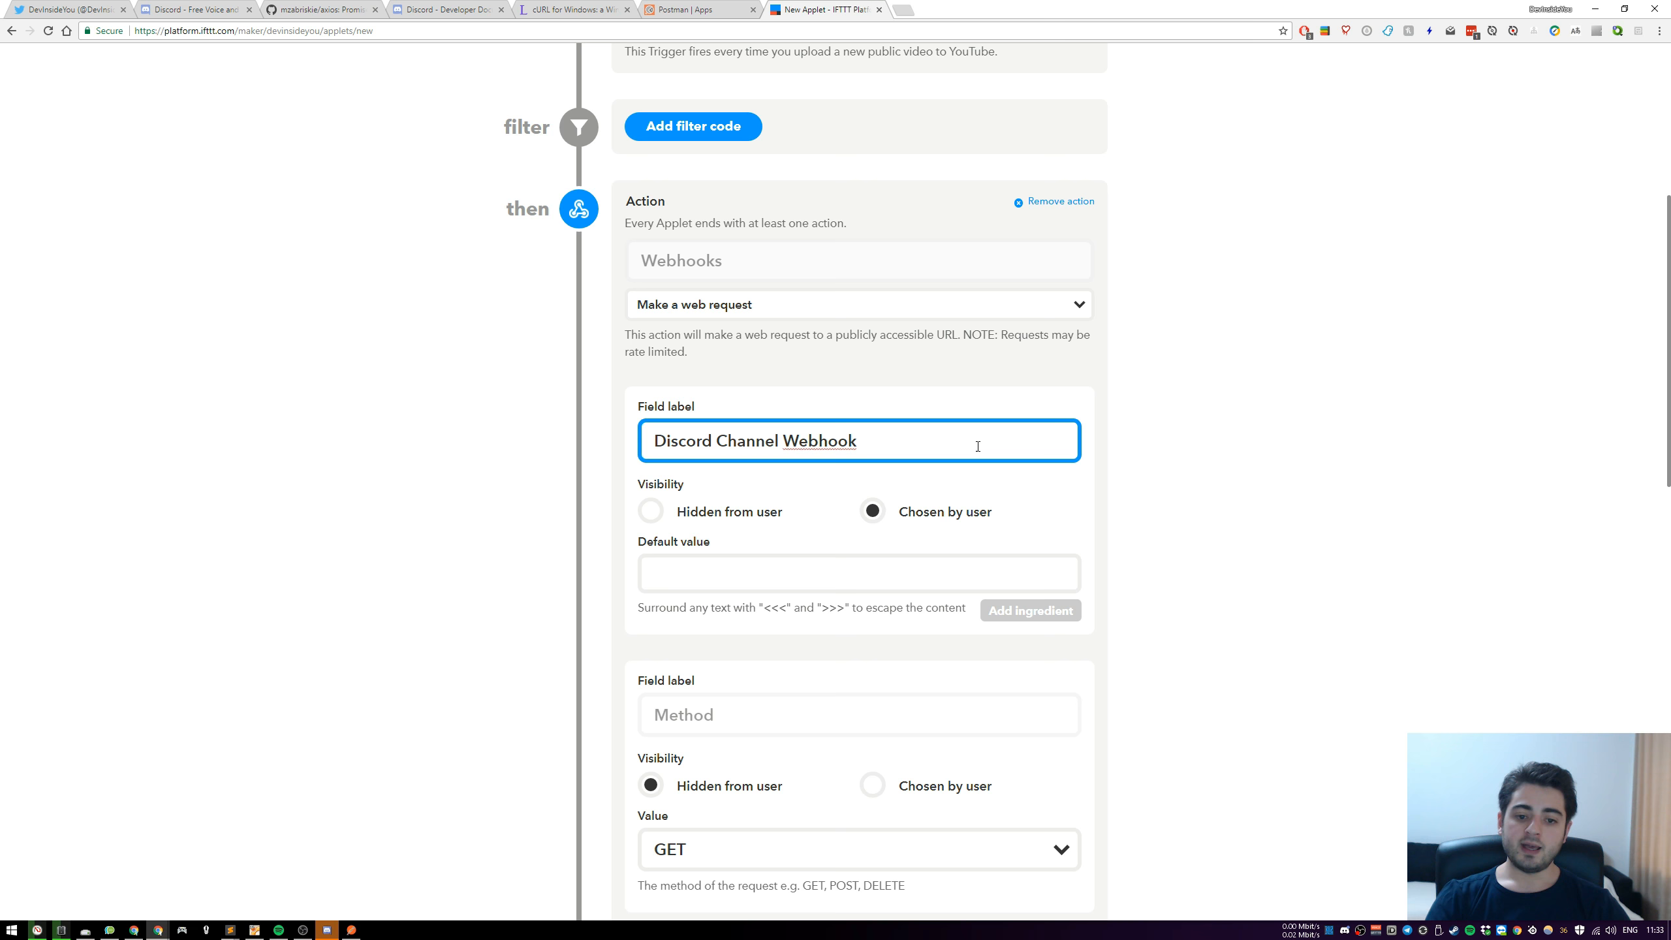
pyautogui.click(728, 567)
pyautogui.write('adsfsad')
pyautogui.hotkey('ctrl', 'a')
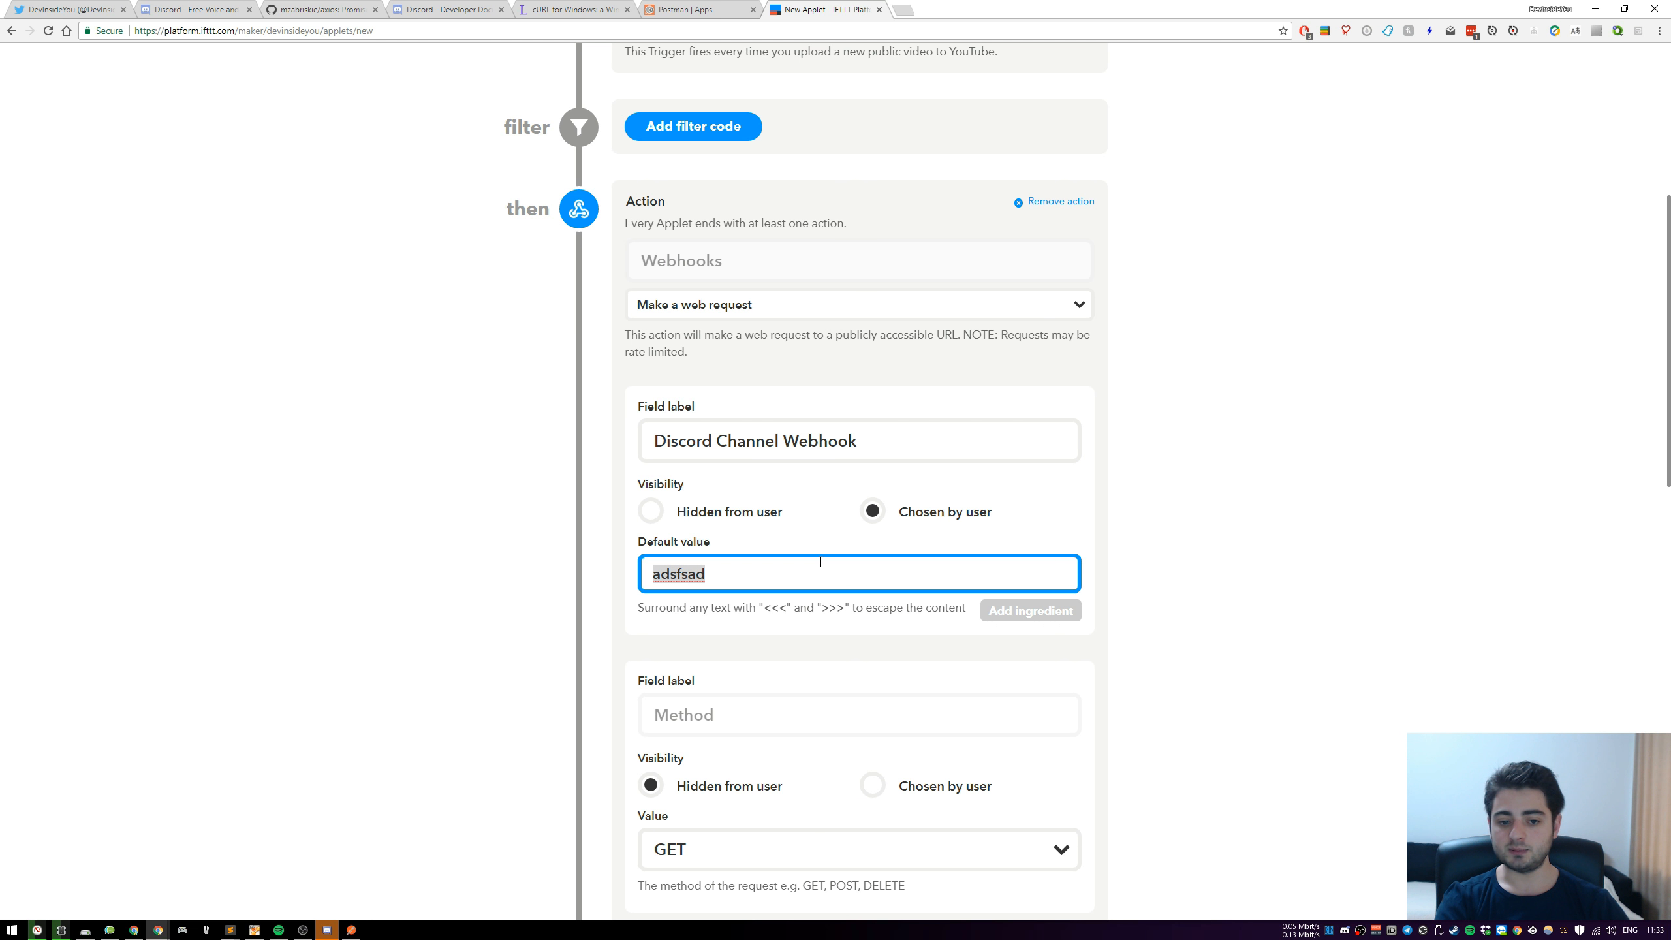
pyautogui.press('BackSpace')
# Set the web request's method to POST and its content type to application/json
pyautogui.scroll(-4, 910, 490)
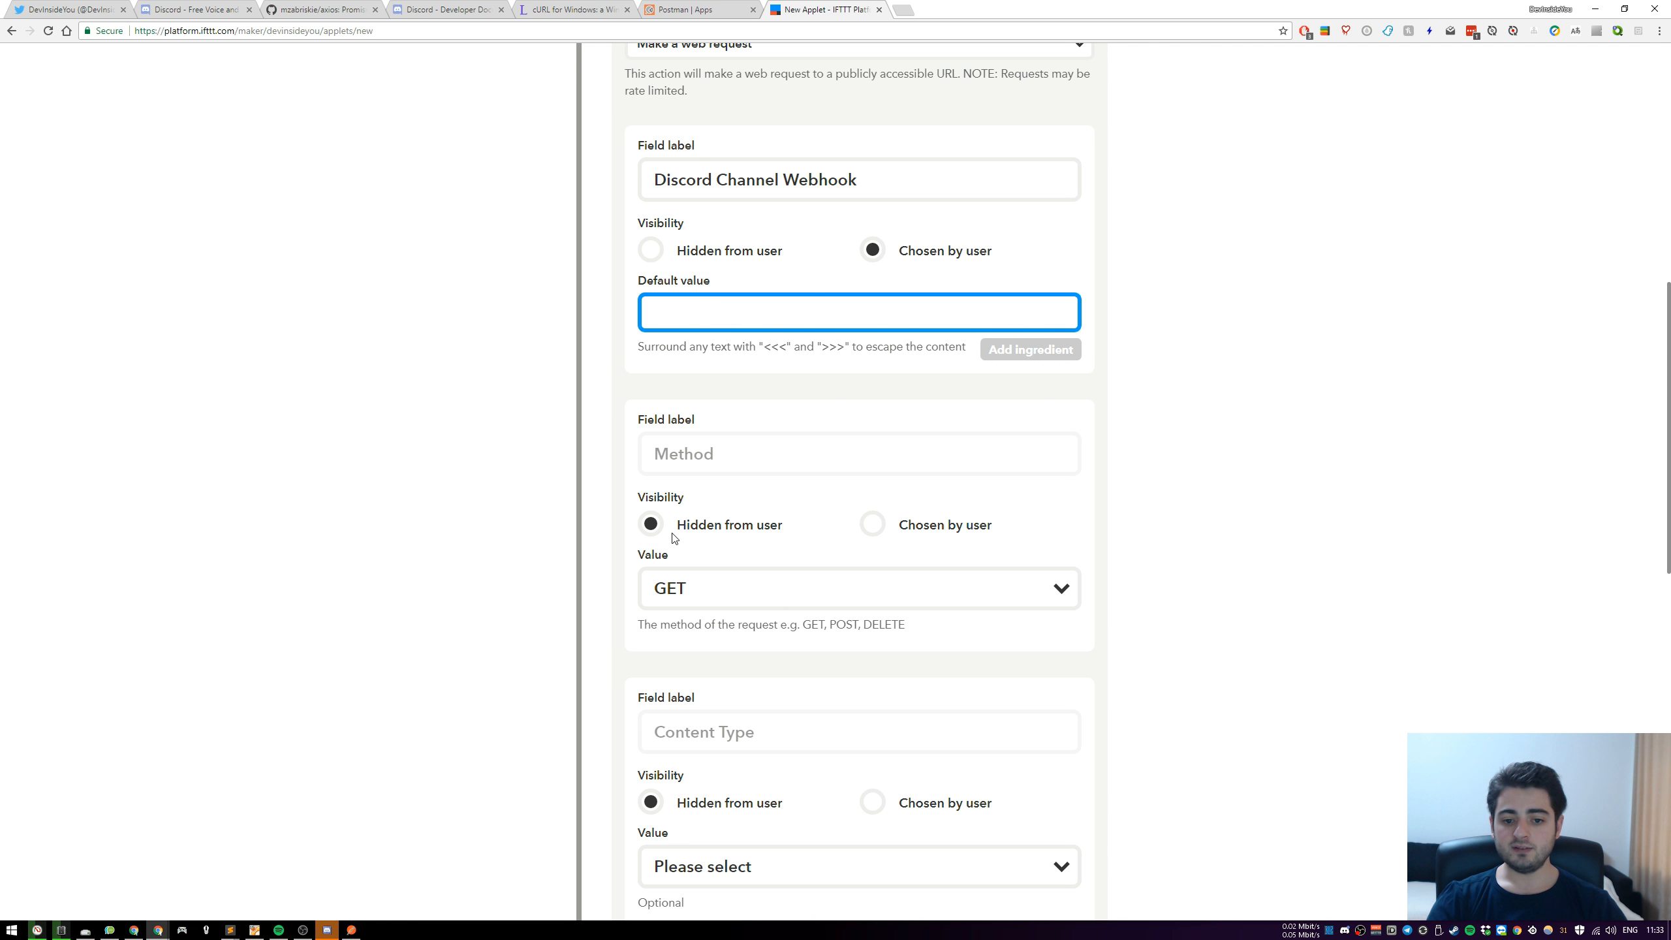
pyautogui.click(867, 583)
pyautogui.click(791, 642)
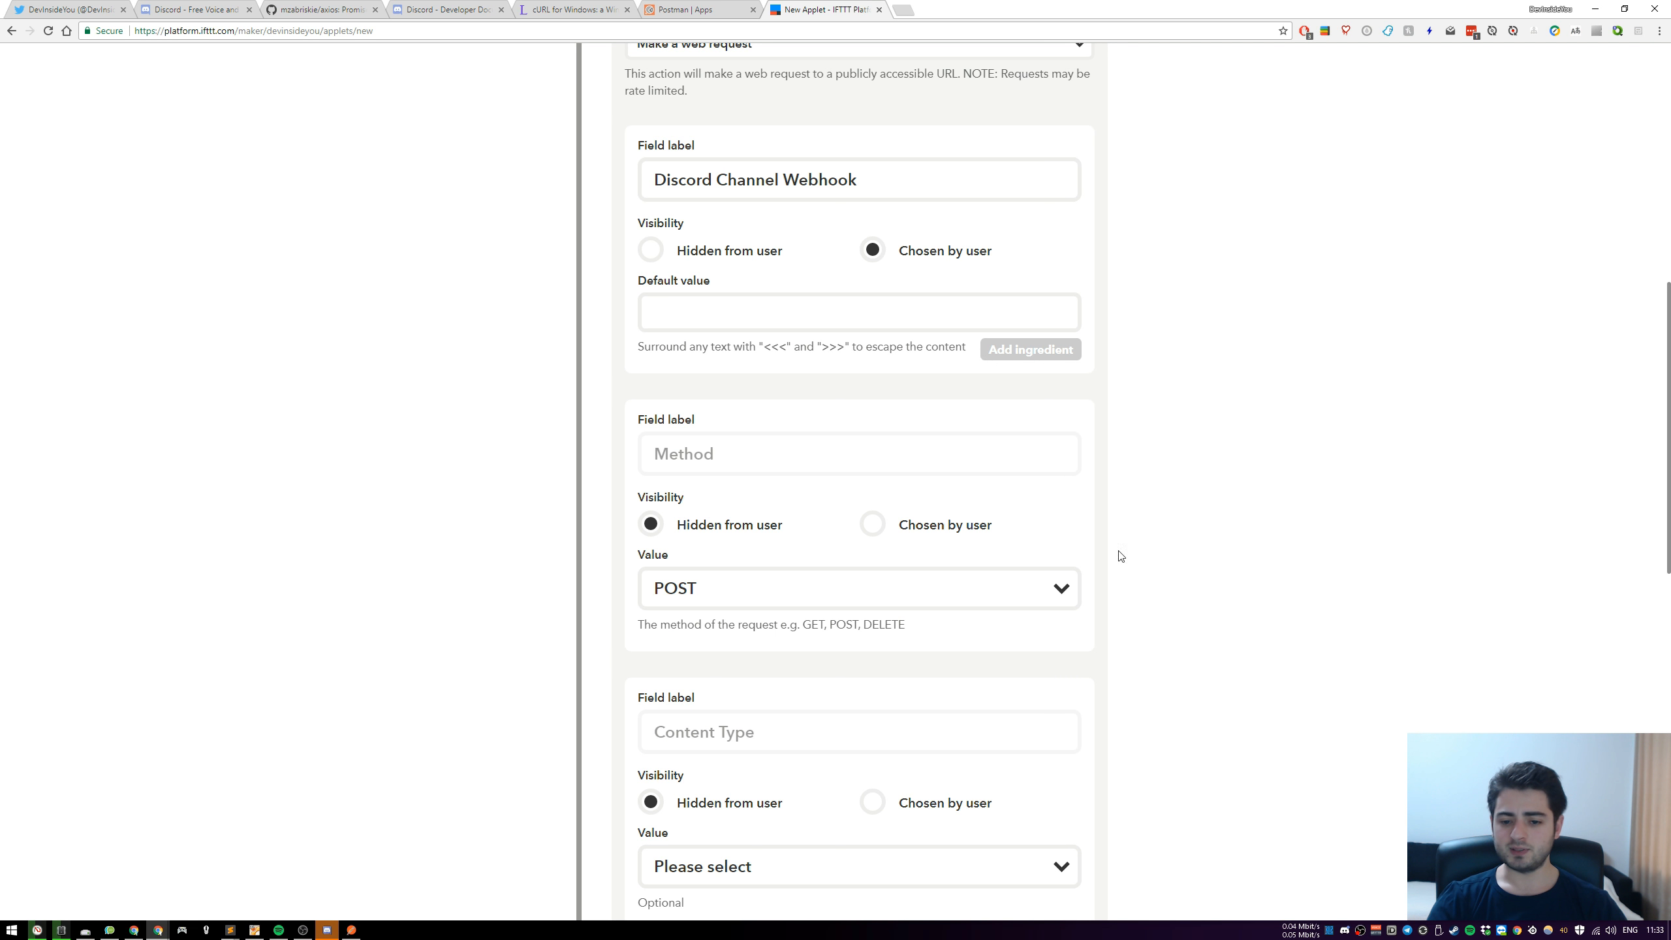
pyautogui.scroll(-3, 1121, 563)
pyautogui.scroll(-4, 789, 507)
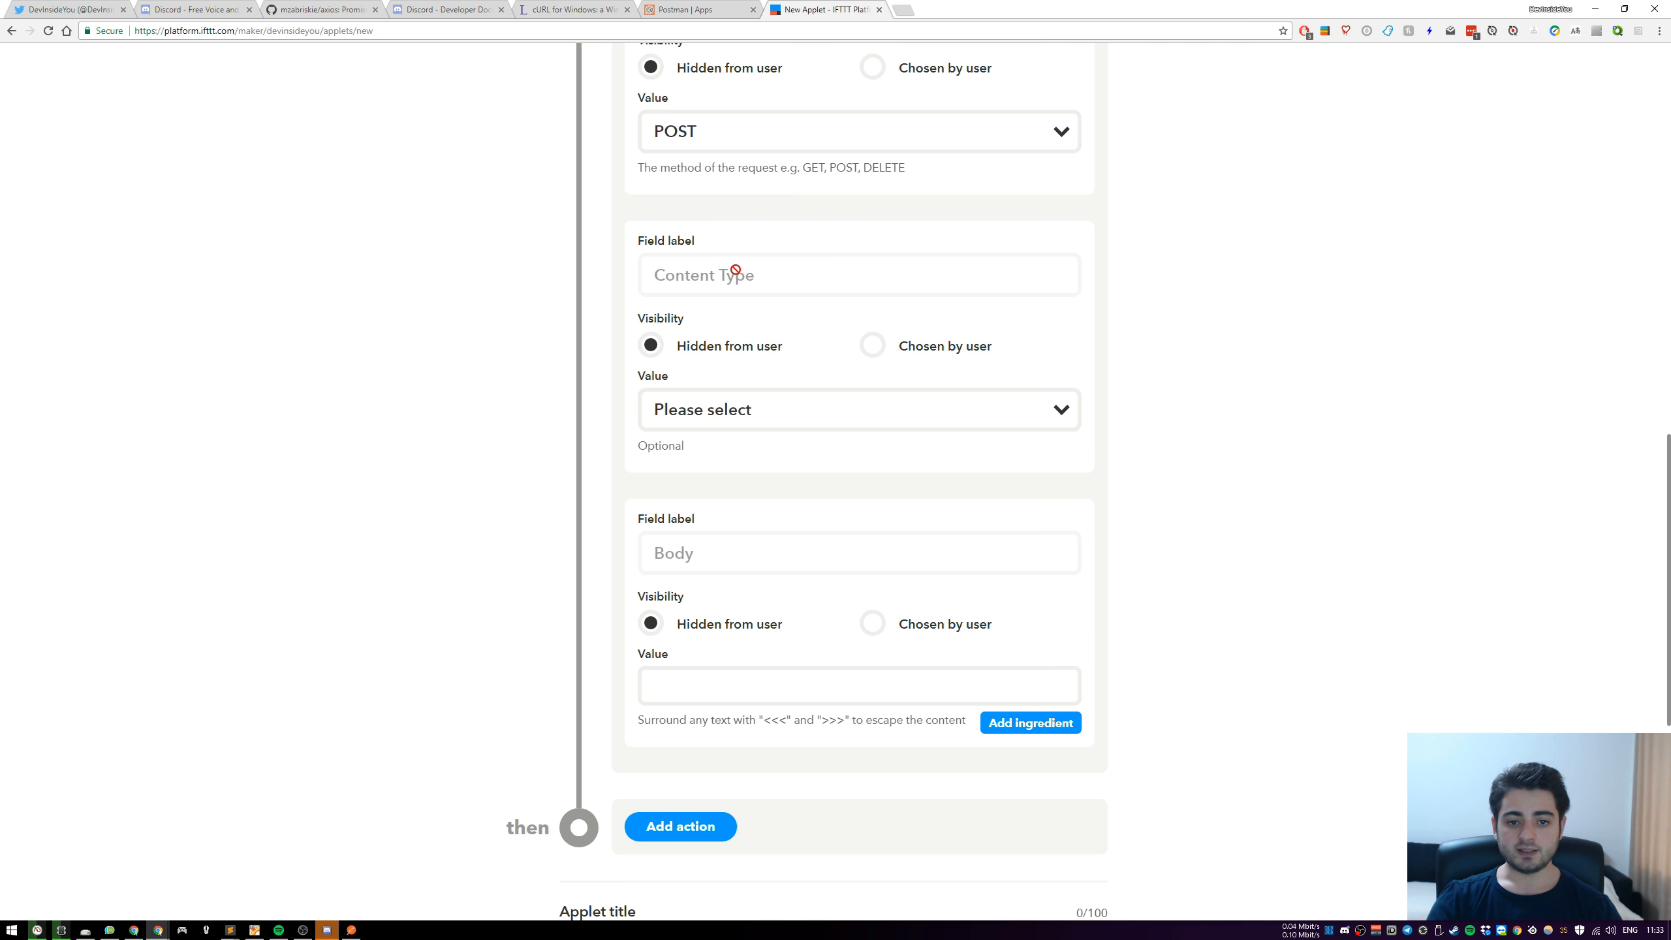
pyautogui.click(937, 424)
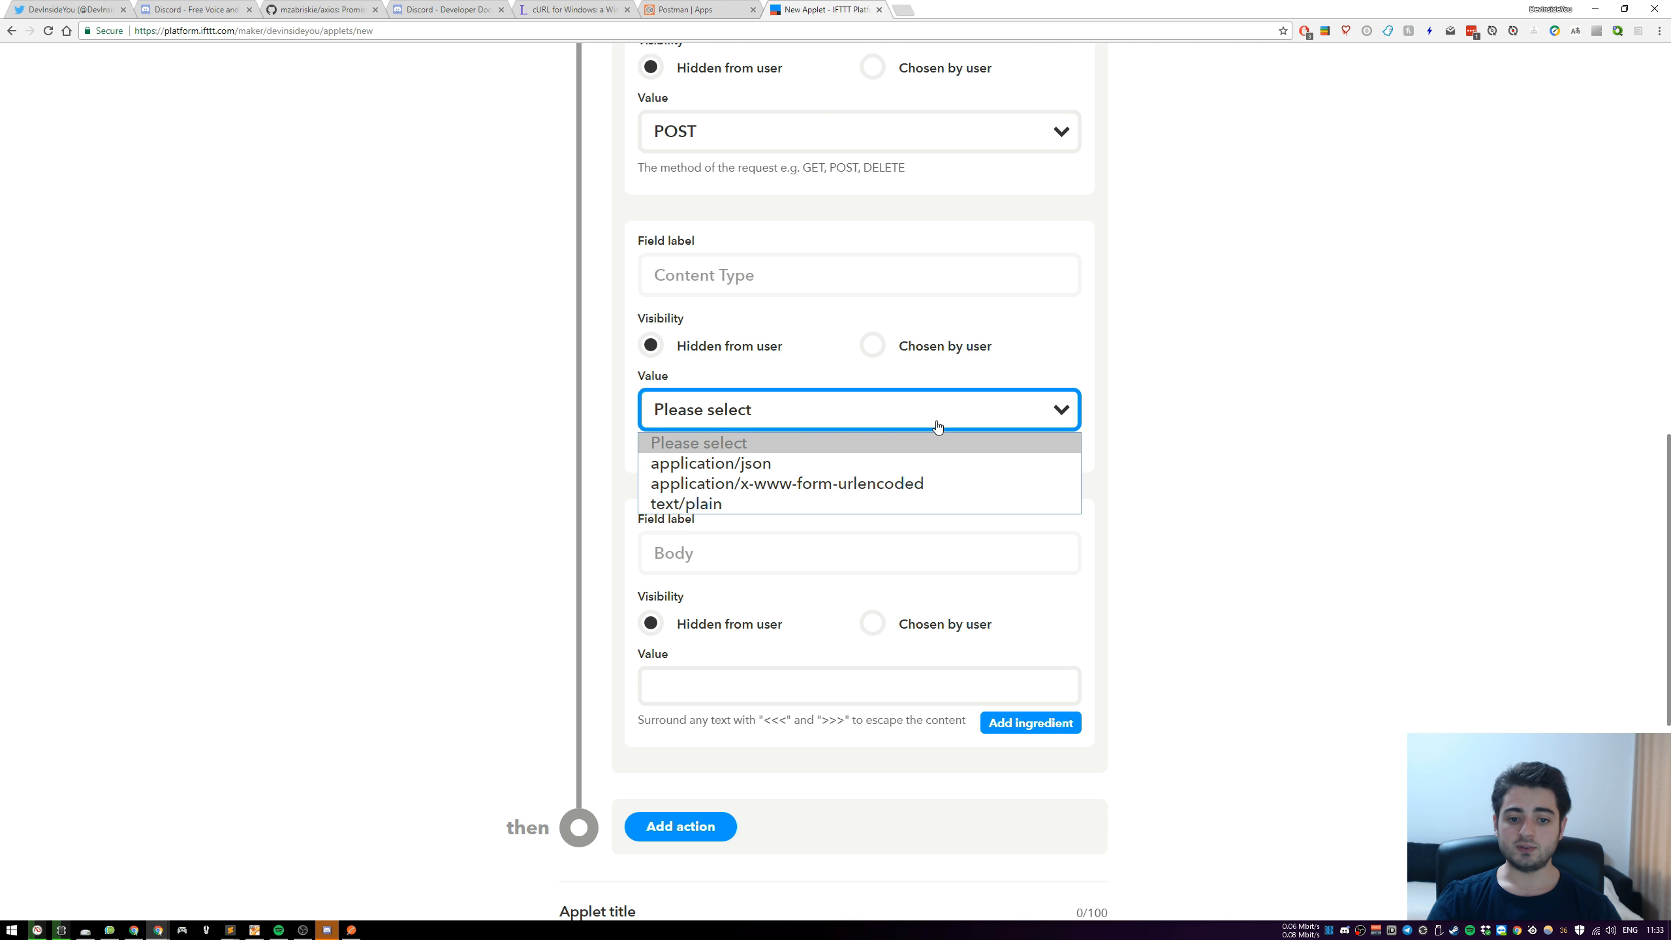
pyautogui.click(736, 463)
# Enter {"content":""} as the request's Body value and make the Body field chosen by the user
pyautogui.scroll(-3, 500, 421)
pyautogui.scroll(1, 530, 434)
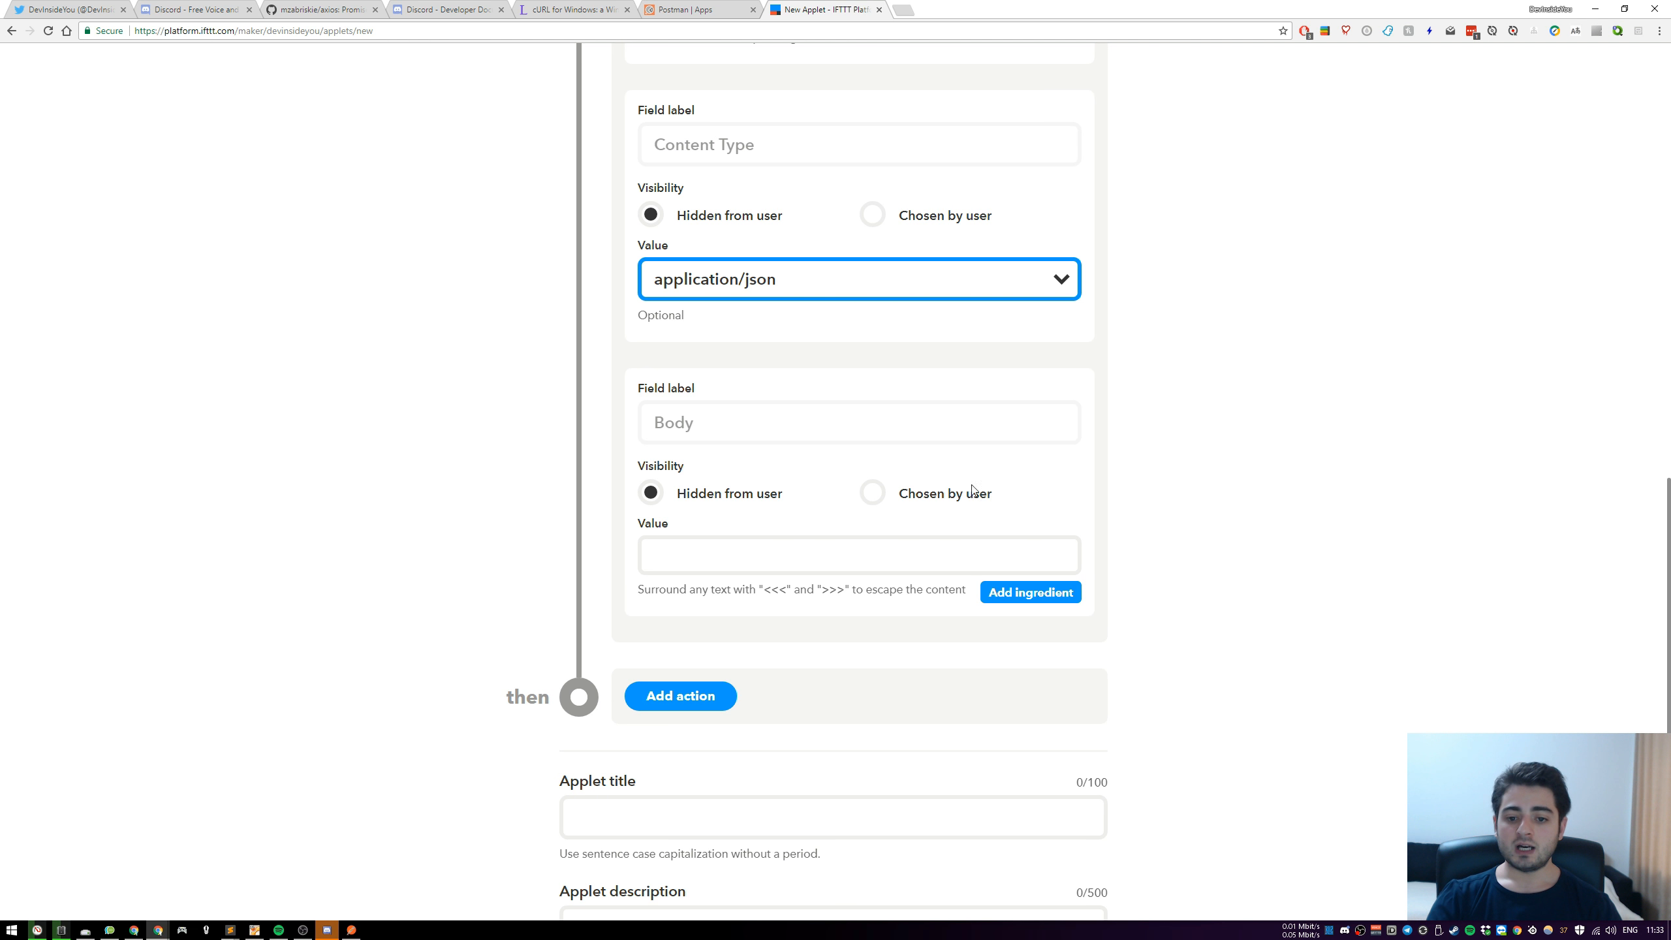
pyautogui.click(740, 559)
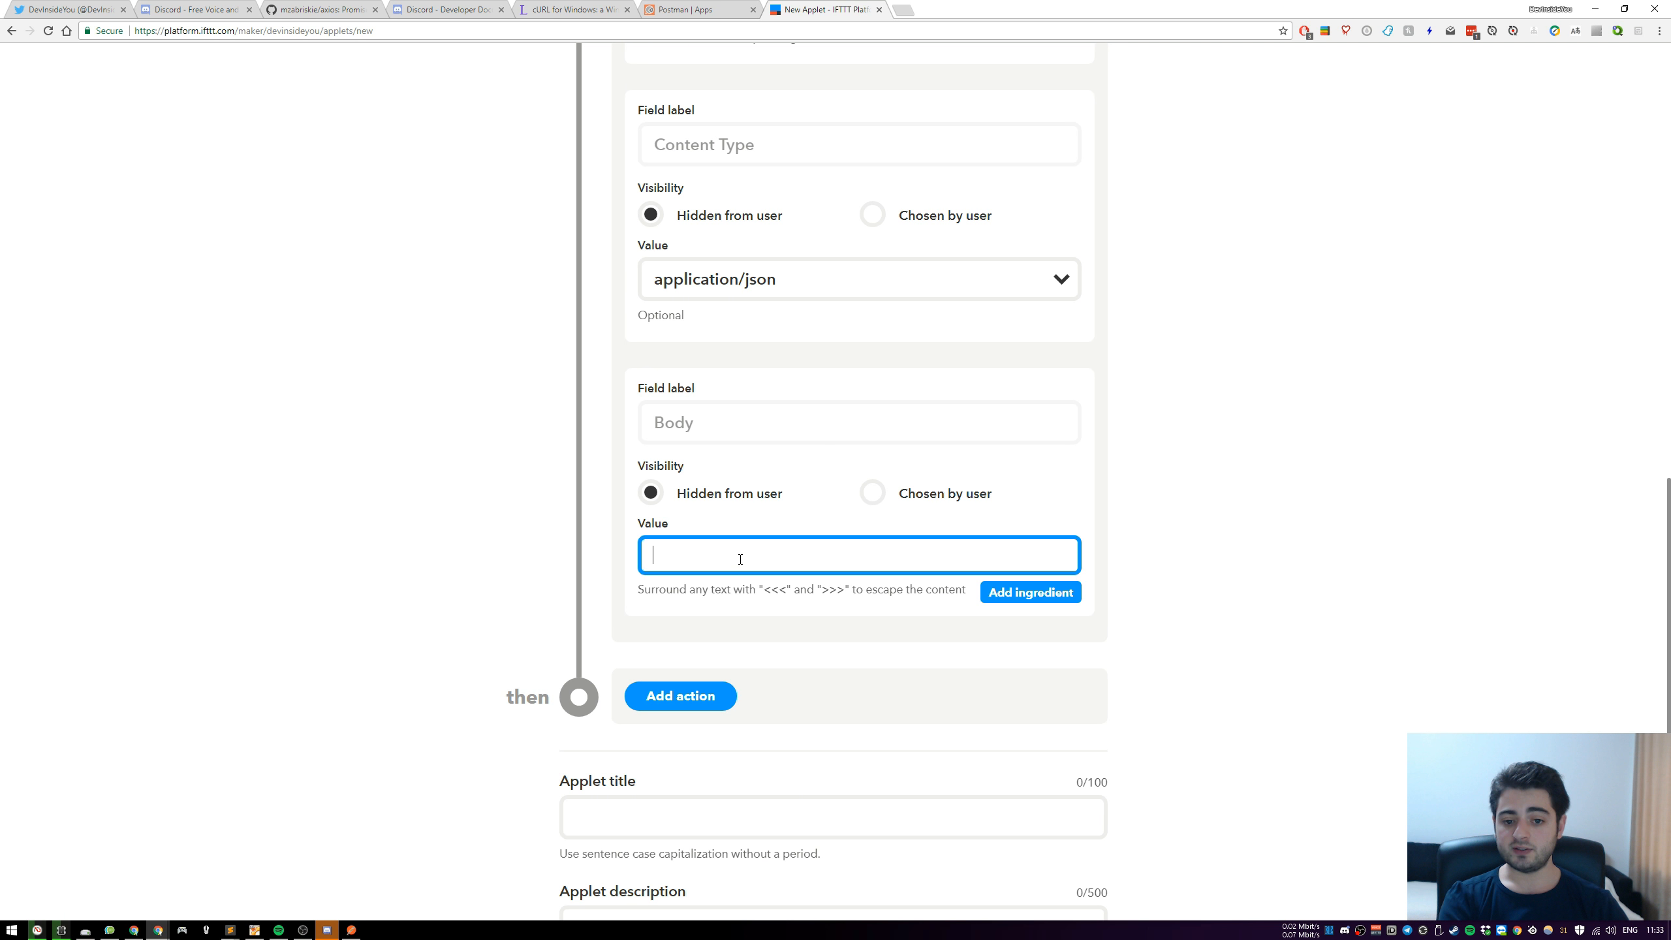
pyautogui.write('{}')
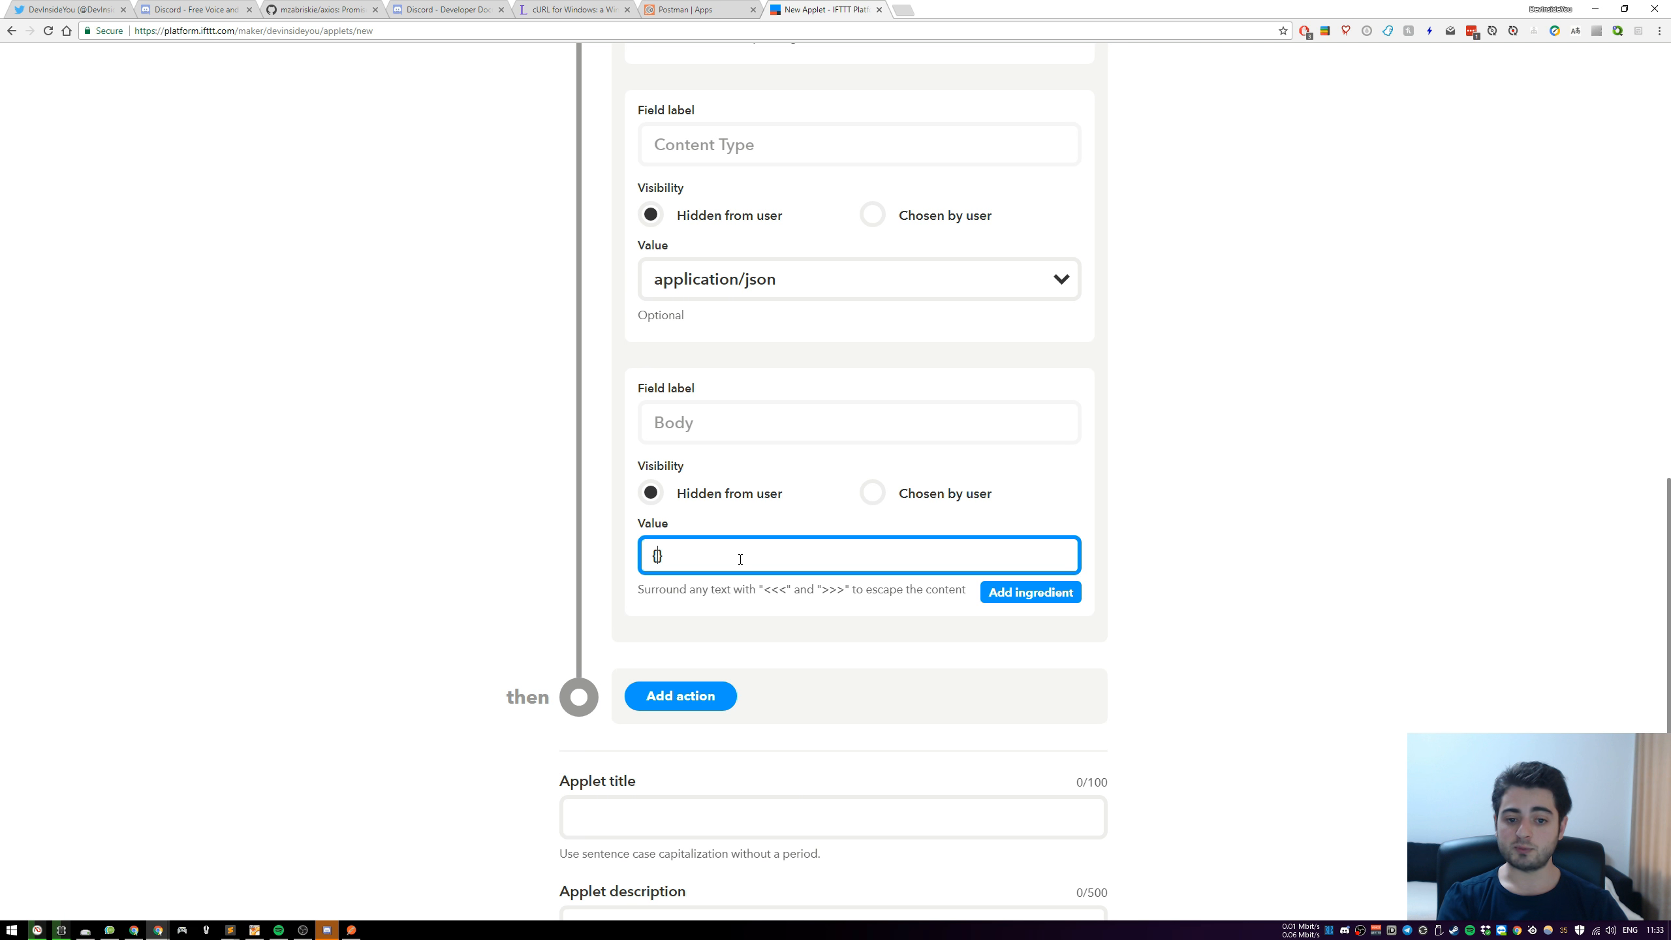
pyautogui.press('Left')
pyautogui.write('"')
pyautogui.write('":')
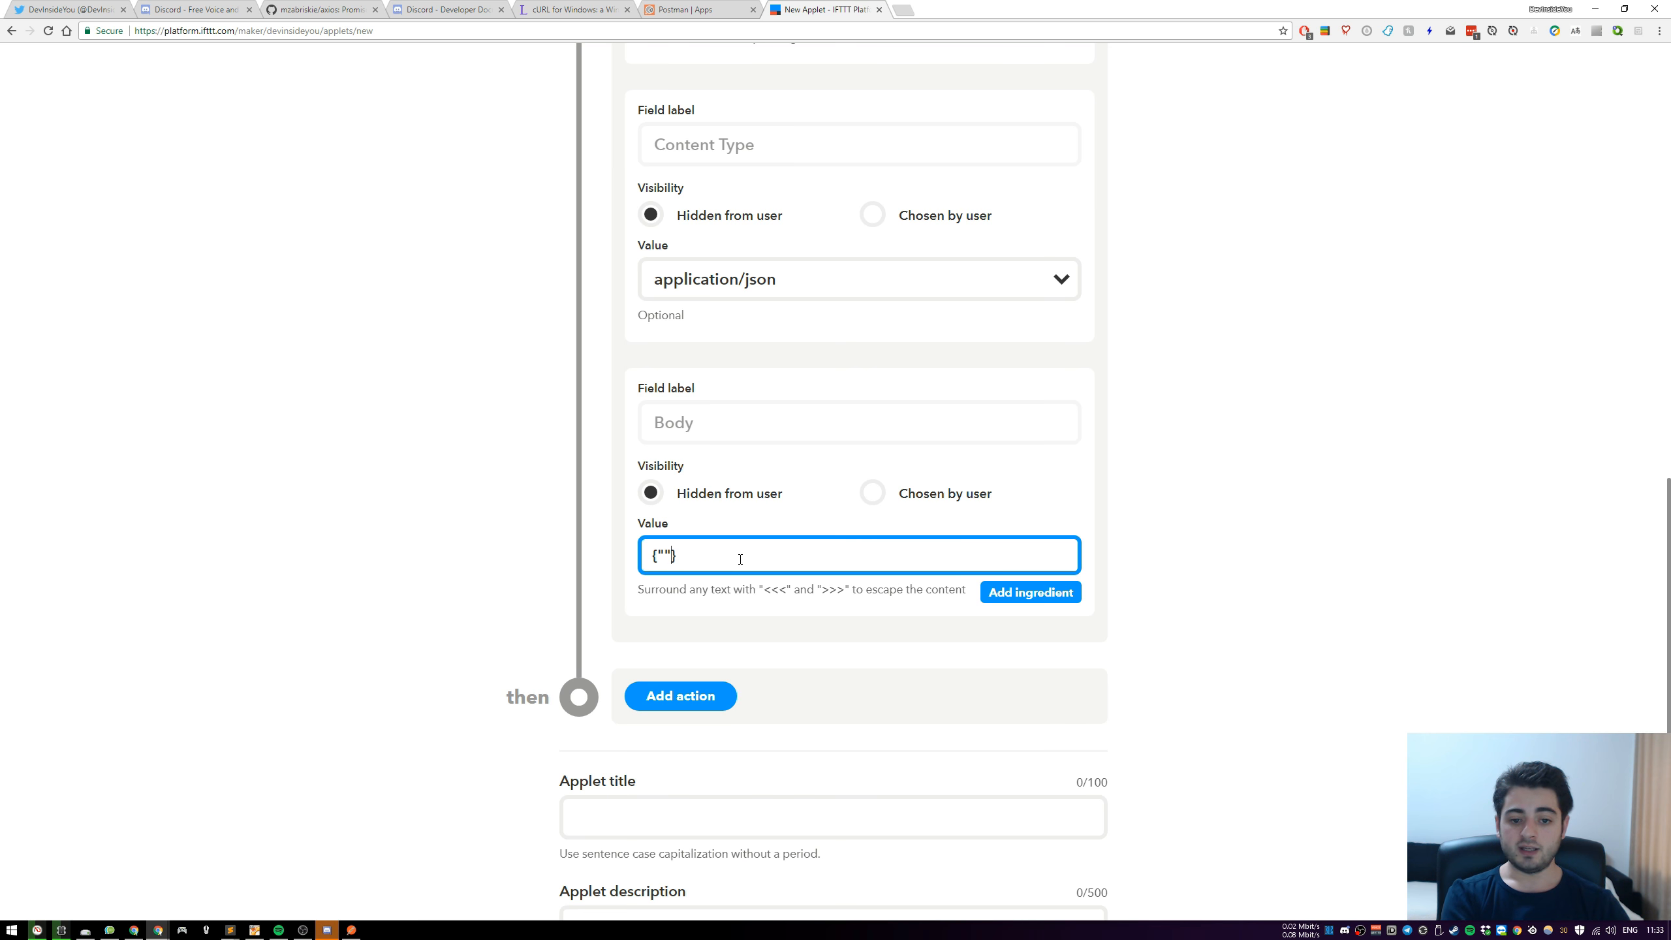
pyautogui.write('""')
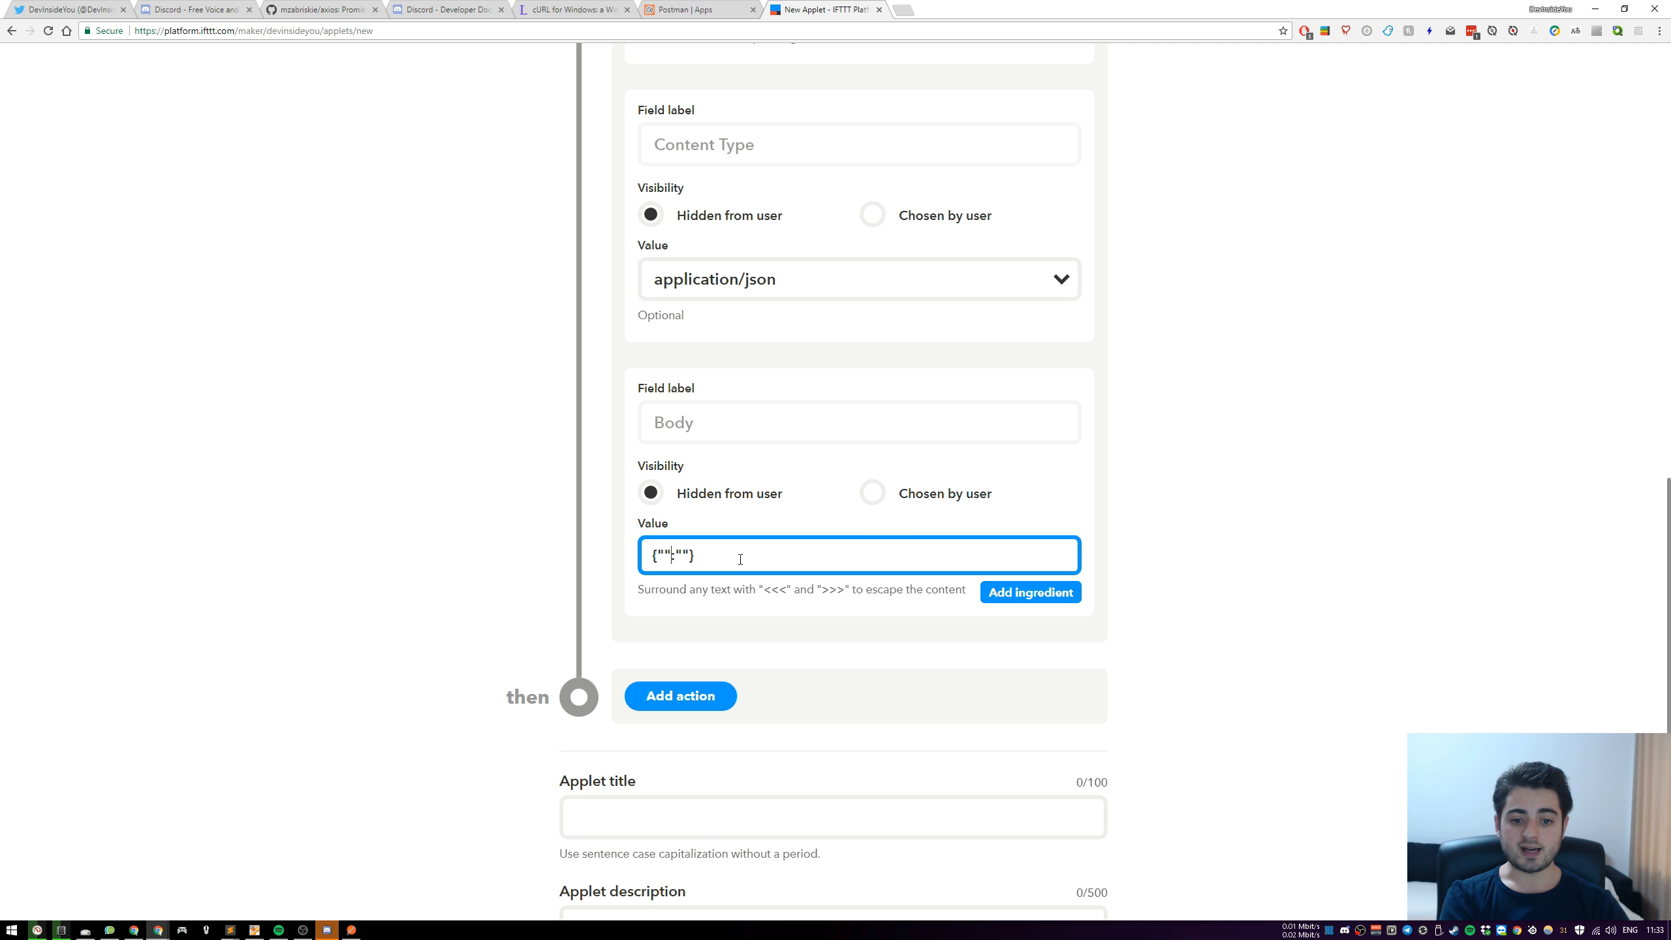
pyautogui.write('content')
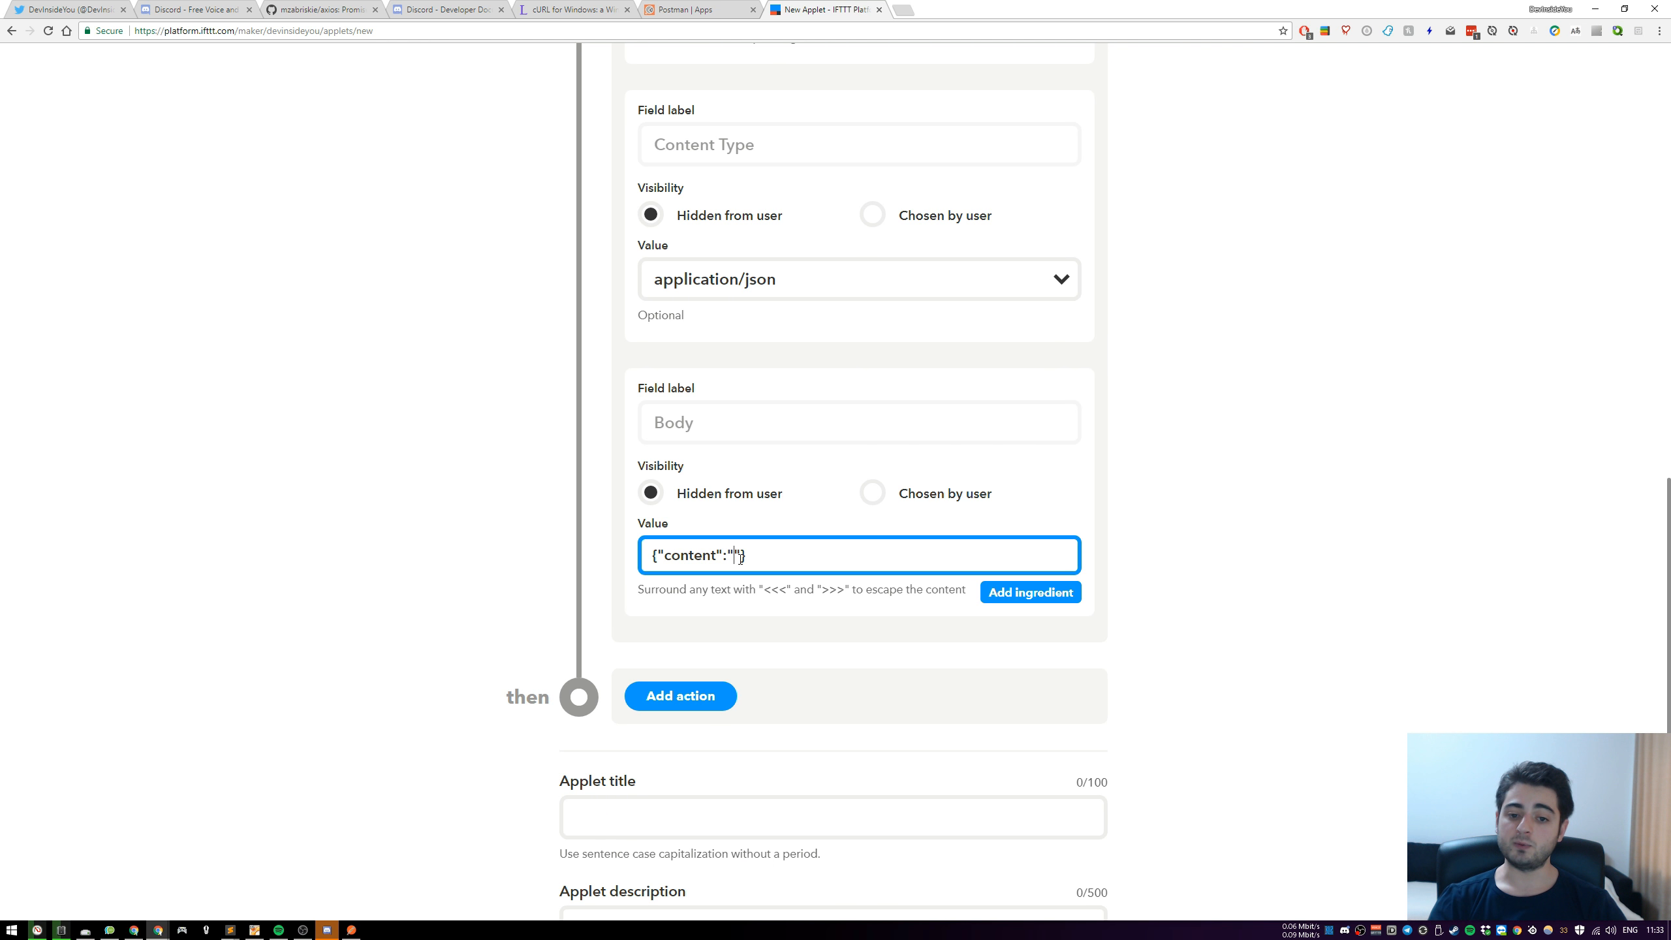
pyautogui.click(872, 494)
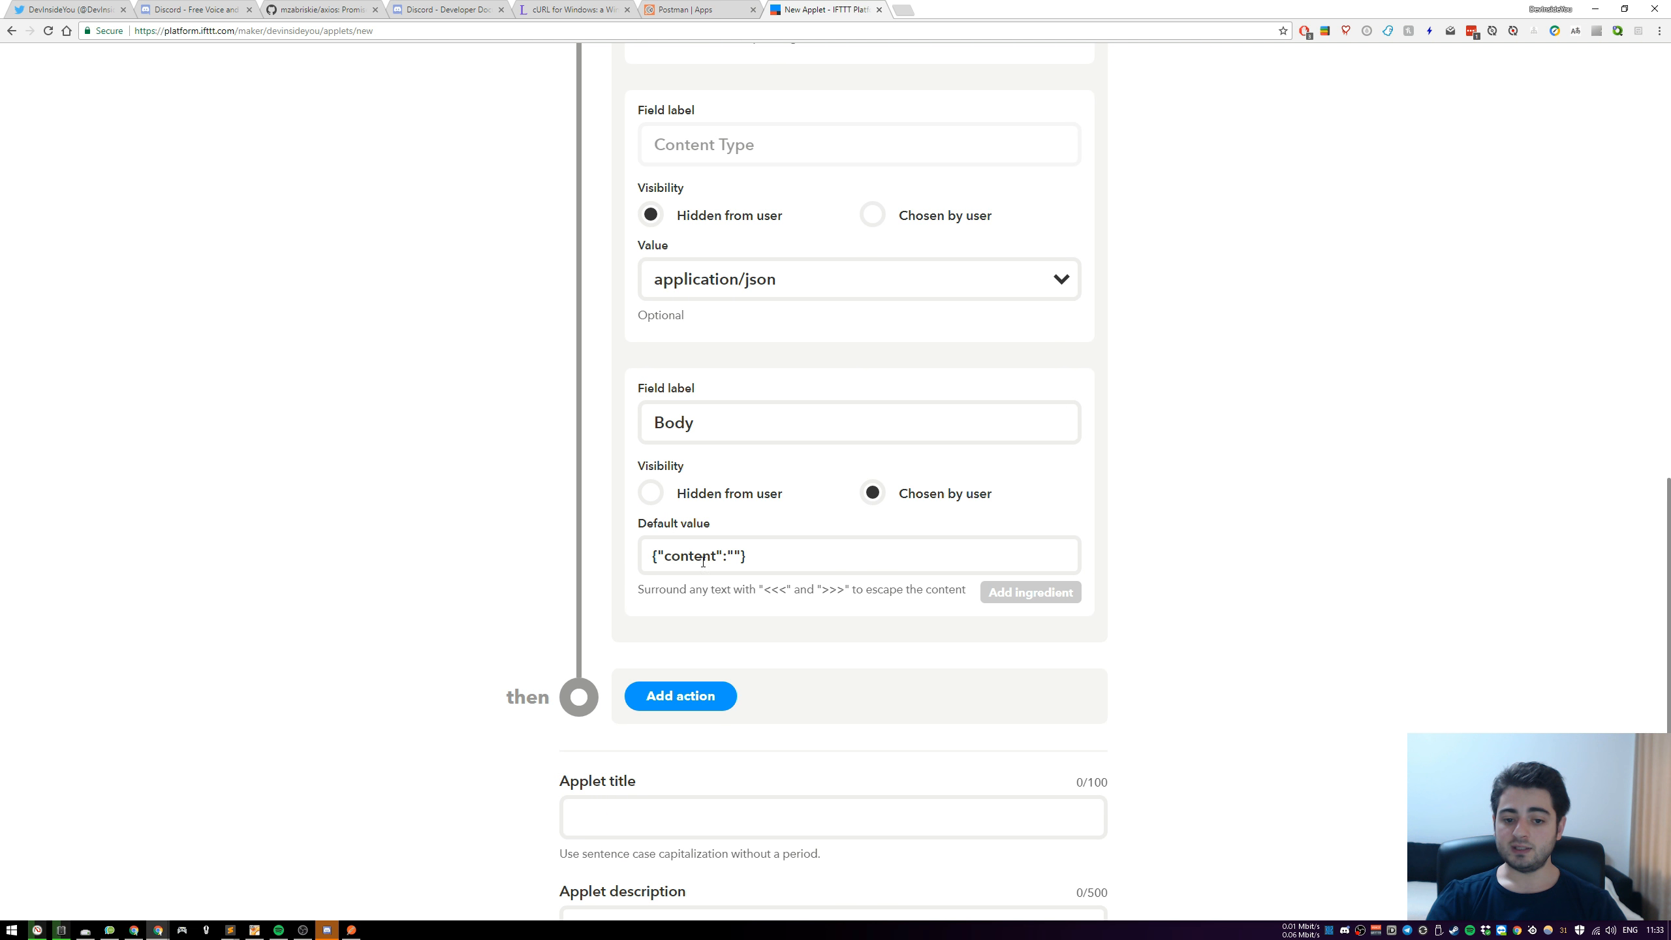
# Try the sample text "Video name: video link" as the content value in the Body default and clear it again
pyautogui.click(679, 556)
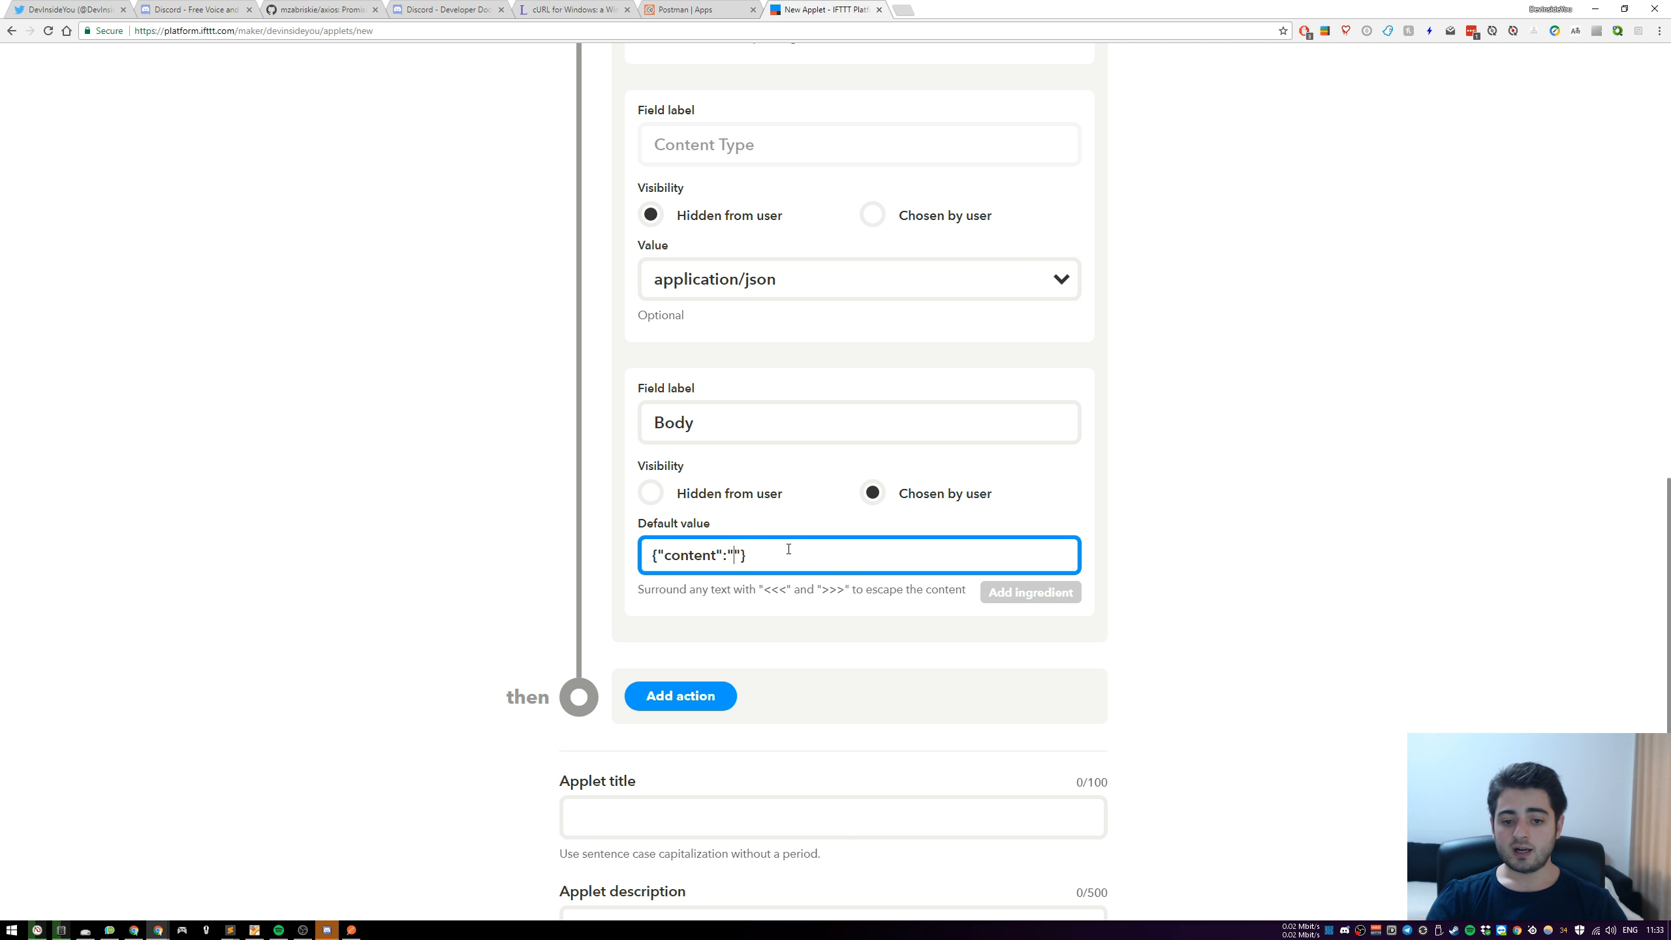
pyautogui.click(731, 552)
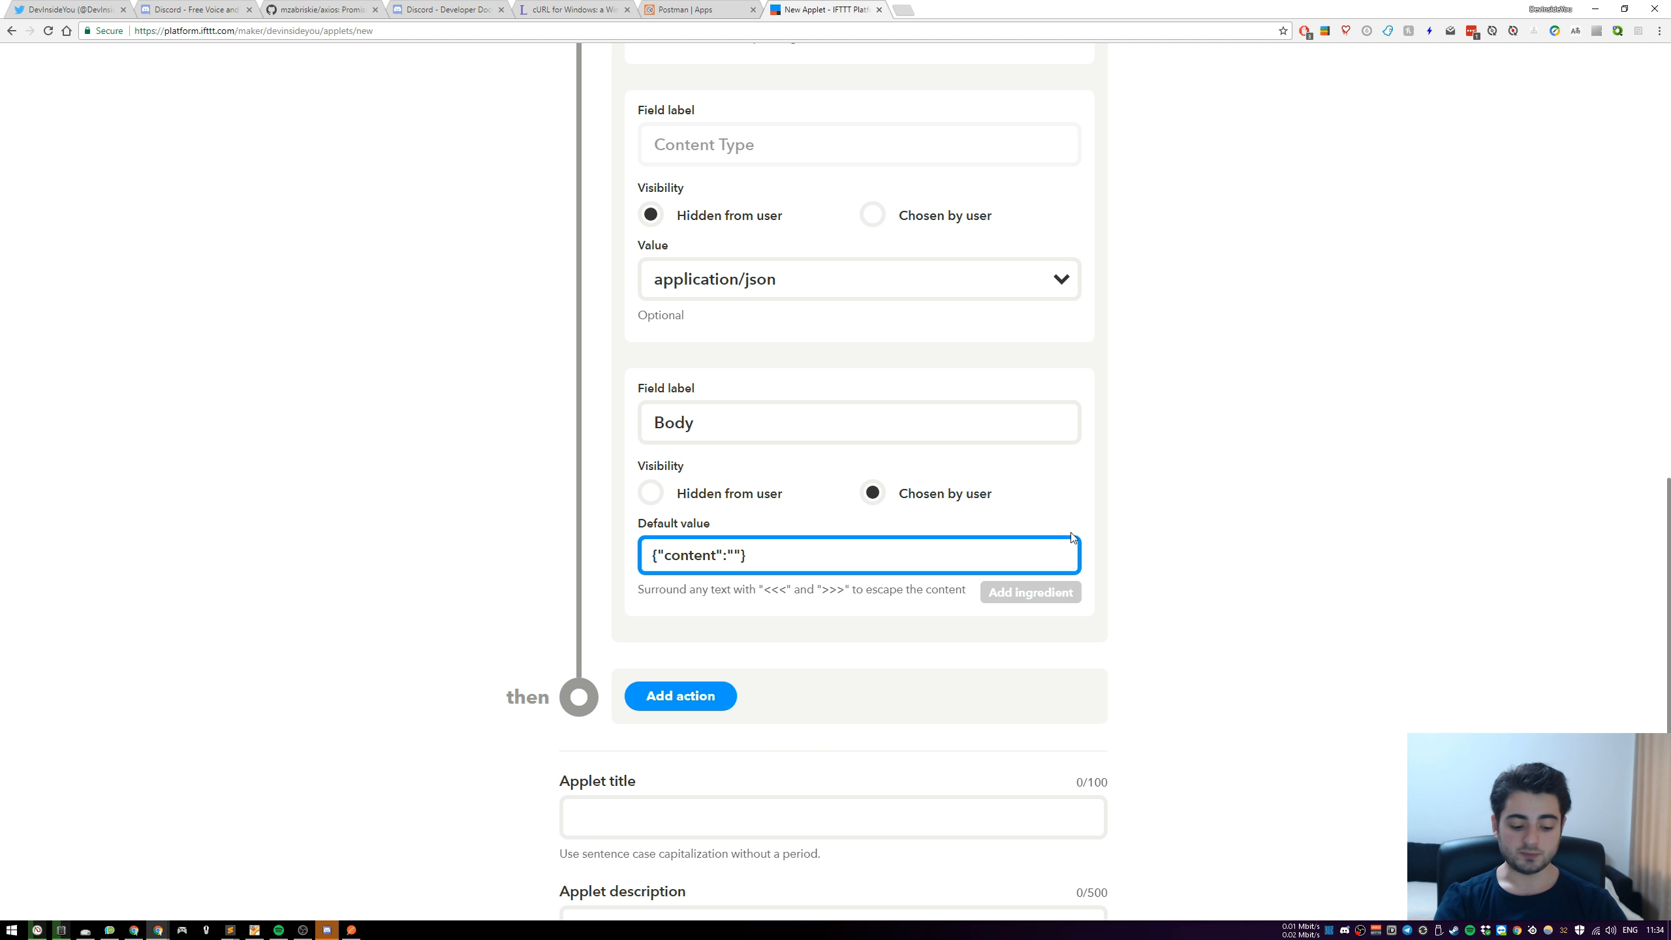
pyautogui.write('Video name - v')
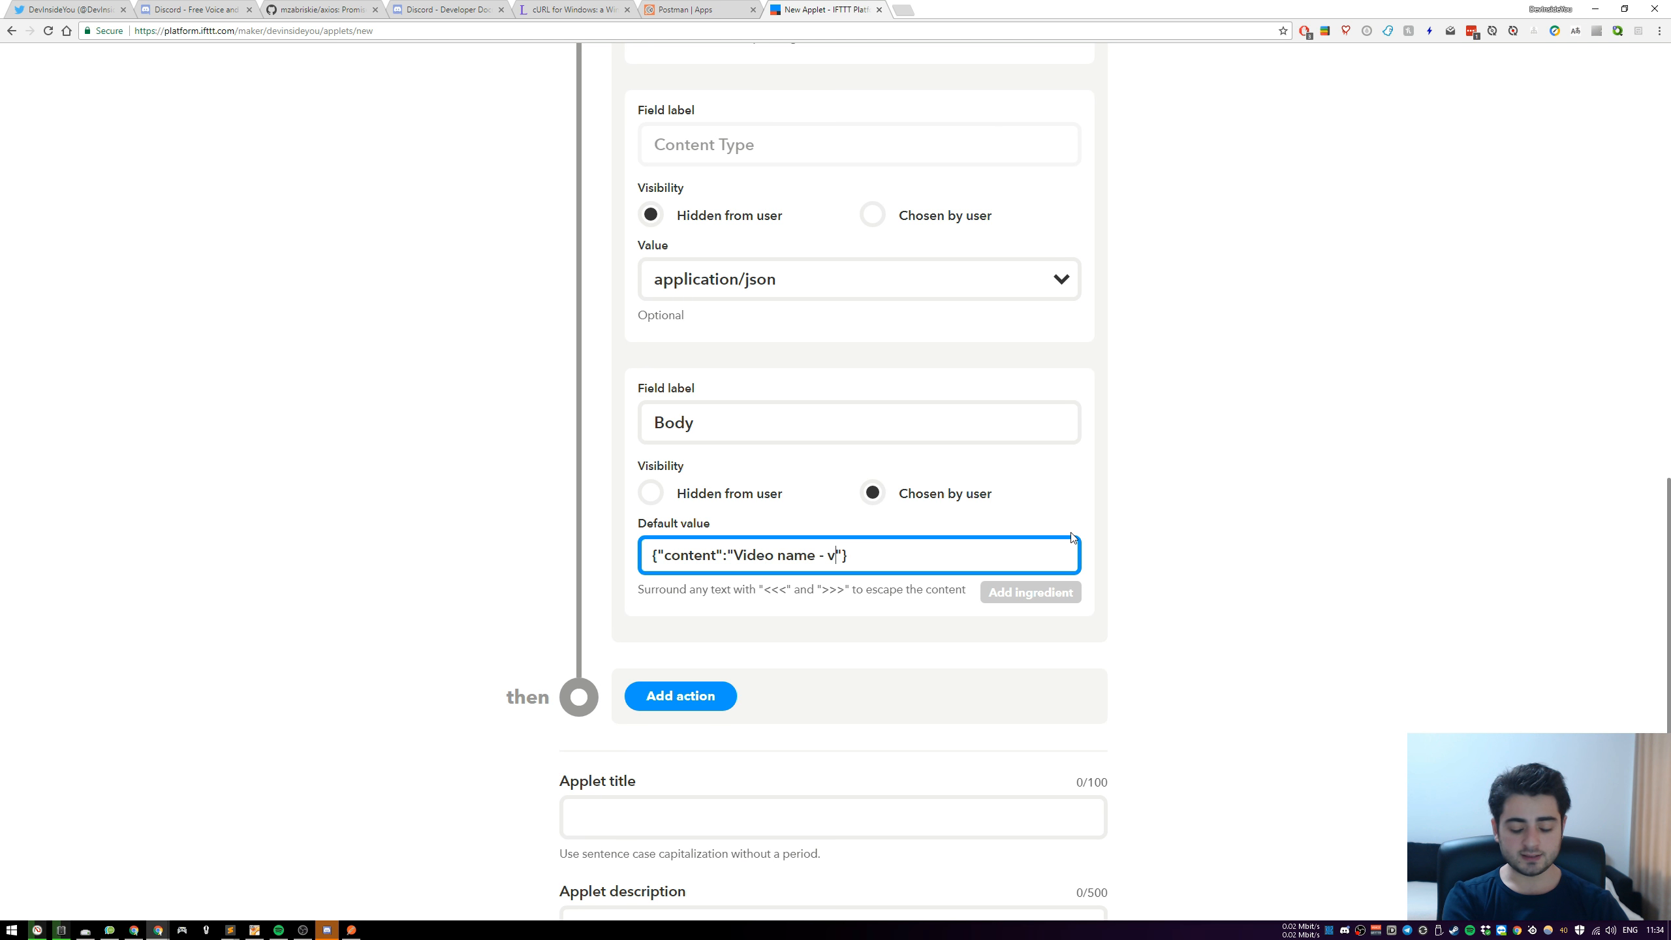
pyautogui.press('BackSpace')
pyautogui.write(':')
pyautogui.press('BackSpace')
pyautogui.press('BackSpace')
pyautogui.press('BackSpace')
pyautogui.write(':')
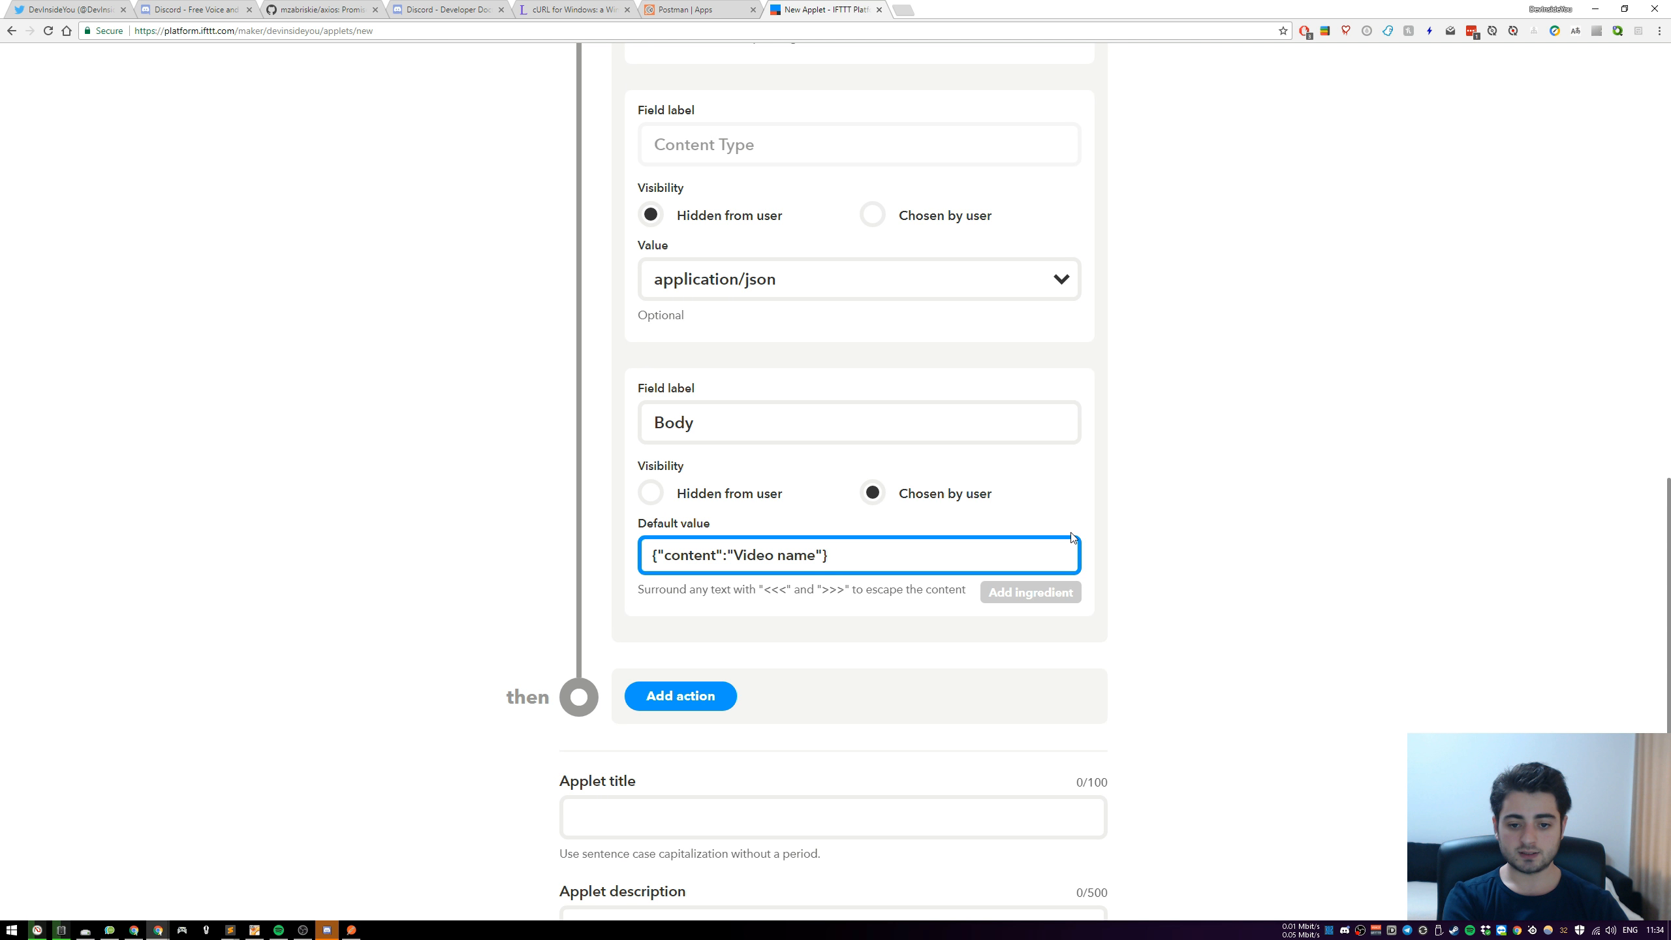
pyautogui.write(' video link')
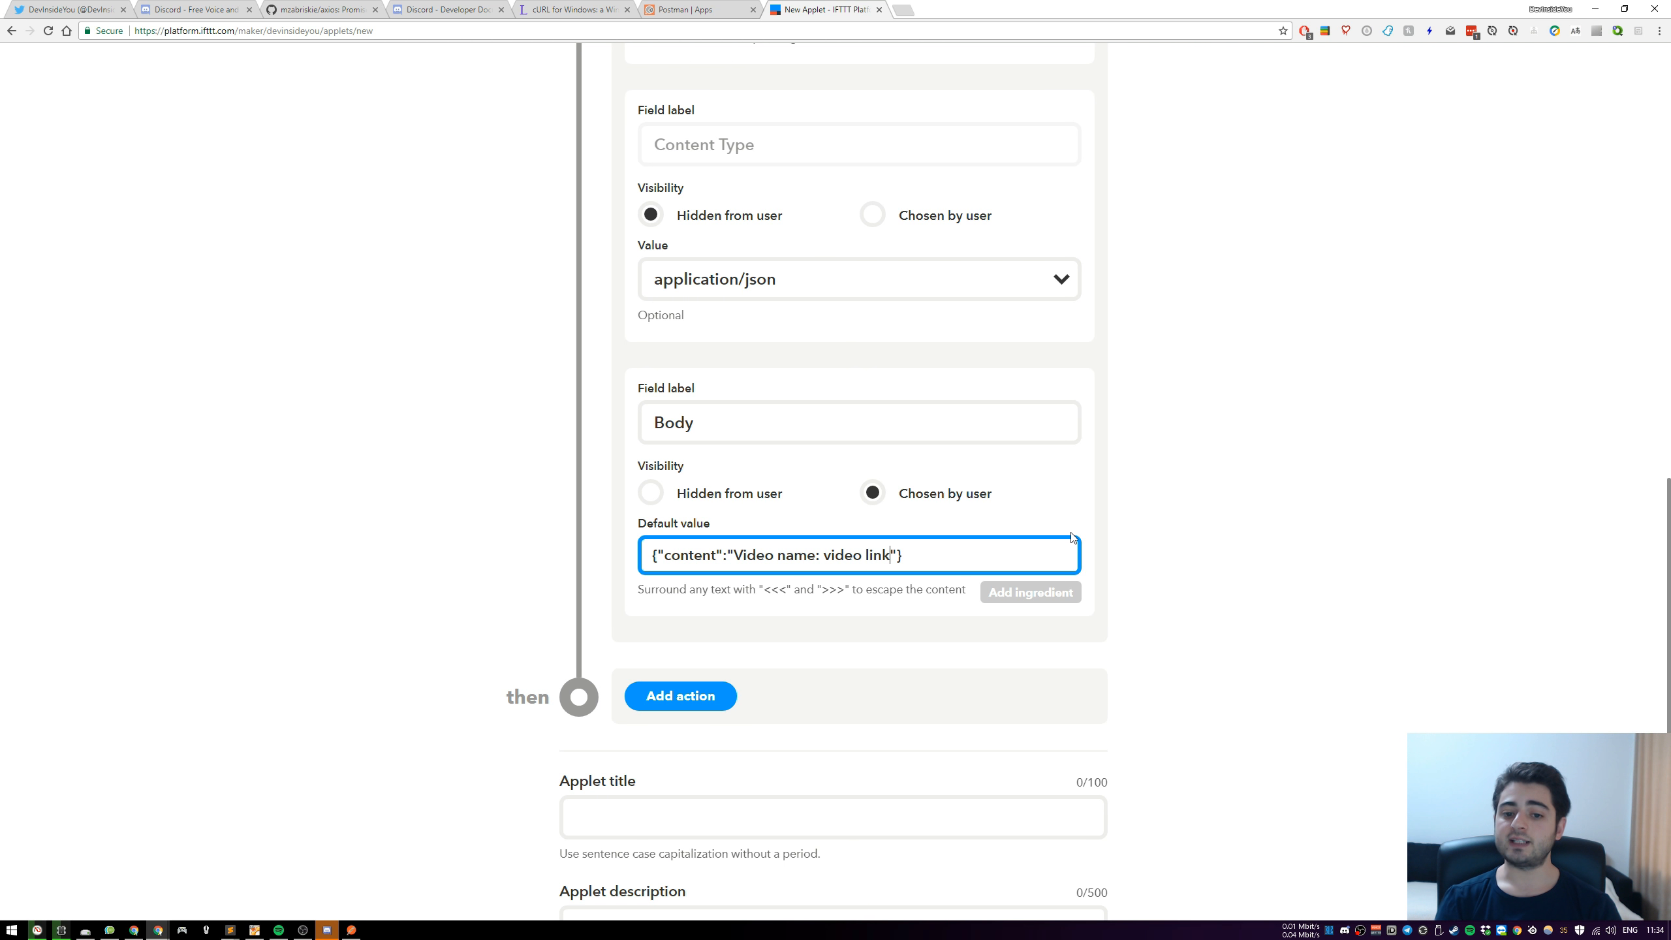
pyautogui.hotkey('shift', 'Left')
pyautogui.hotkey('shift', 'Left')
pyautogui.hotkey('shift', 'Left')
pyautogui.hotkey('shift', 'Left')
pyautogui.hotkey('shift', 'Left')
pyautogui.hotkey('shift', 'Left')
pyautogui.hotkey('shift', 'Left')
pyautogui.hotkey('shift', 'Left')
pyautogui.hotkey('shift', 'Left')
pyautogui.hotkey('shift', 'Left')
pyautogui.hotkey('shift', 'Left')
pyautogui.hotkey('shift', 'Left')
pyautogui.hotkey('shift', 'Left')
pyautogui.hotkey('shift', 'Left')
pyautogui.hotkey('shift', 'Left')
pyautogui.hotkey('shift', 'Left')
pyautogui.hotkey('shift', 'Left')
pyautogui.hotkey('shift', 'Left')
pyautogui.hotkey('shift', 'Left')
pyautogui.hotkey('shift', 'Left')
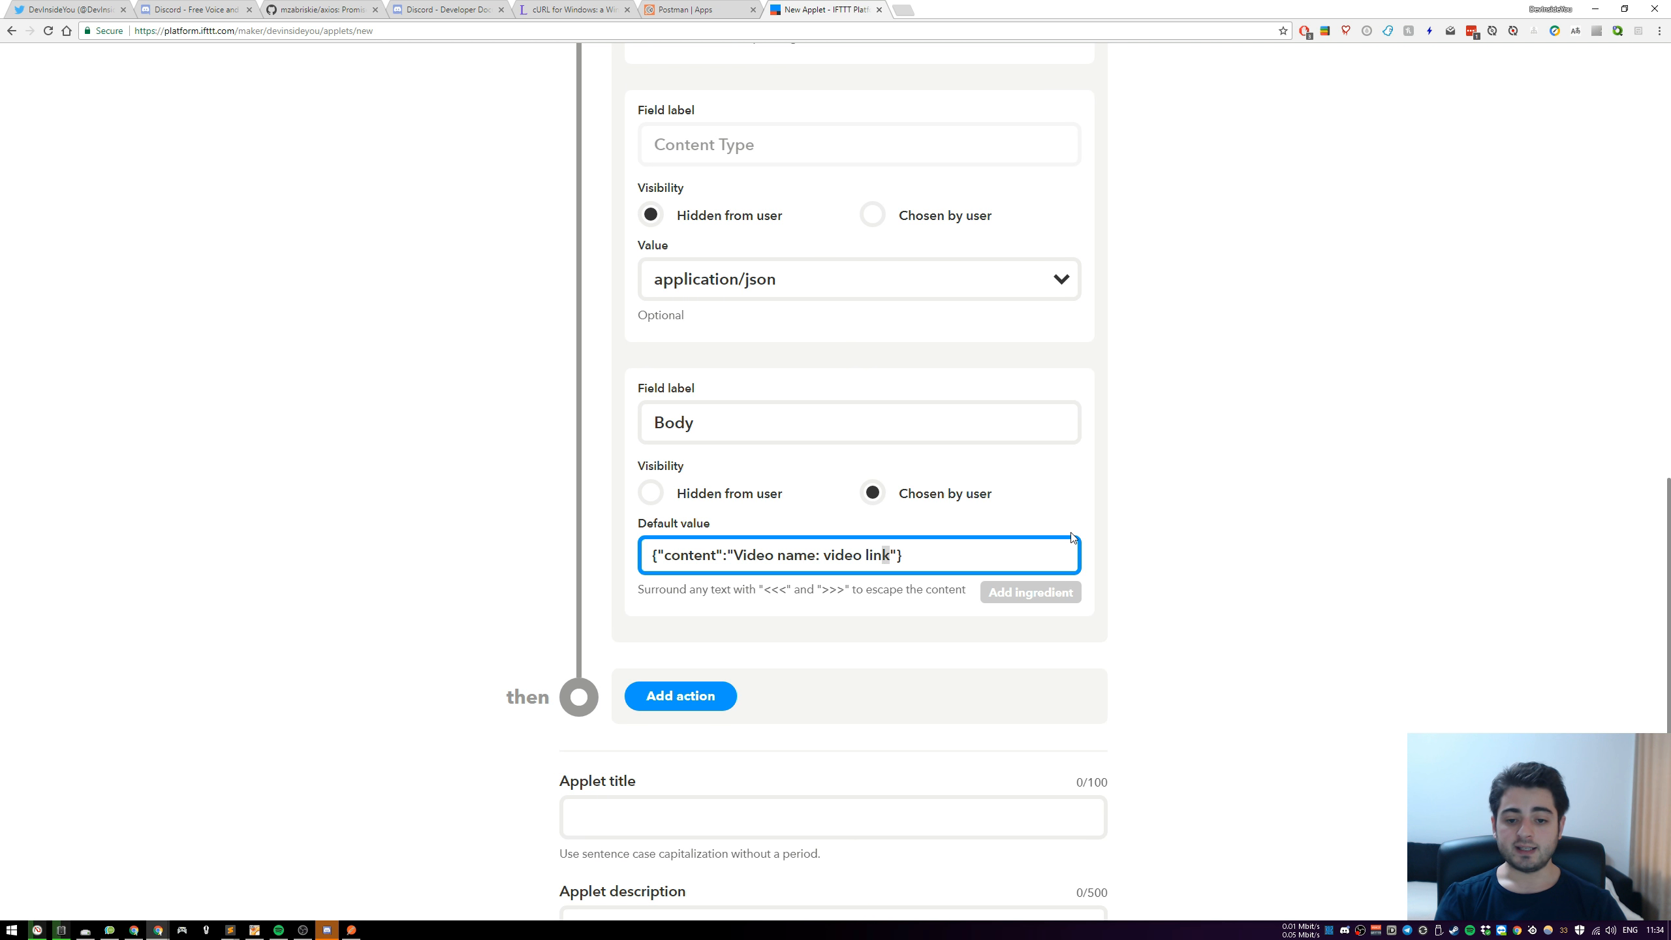
pyautogui.press('BackSpace')
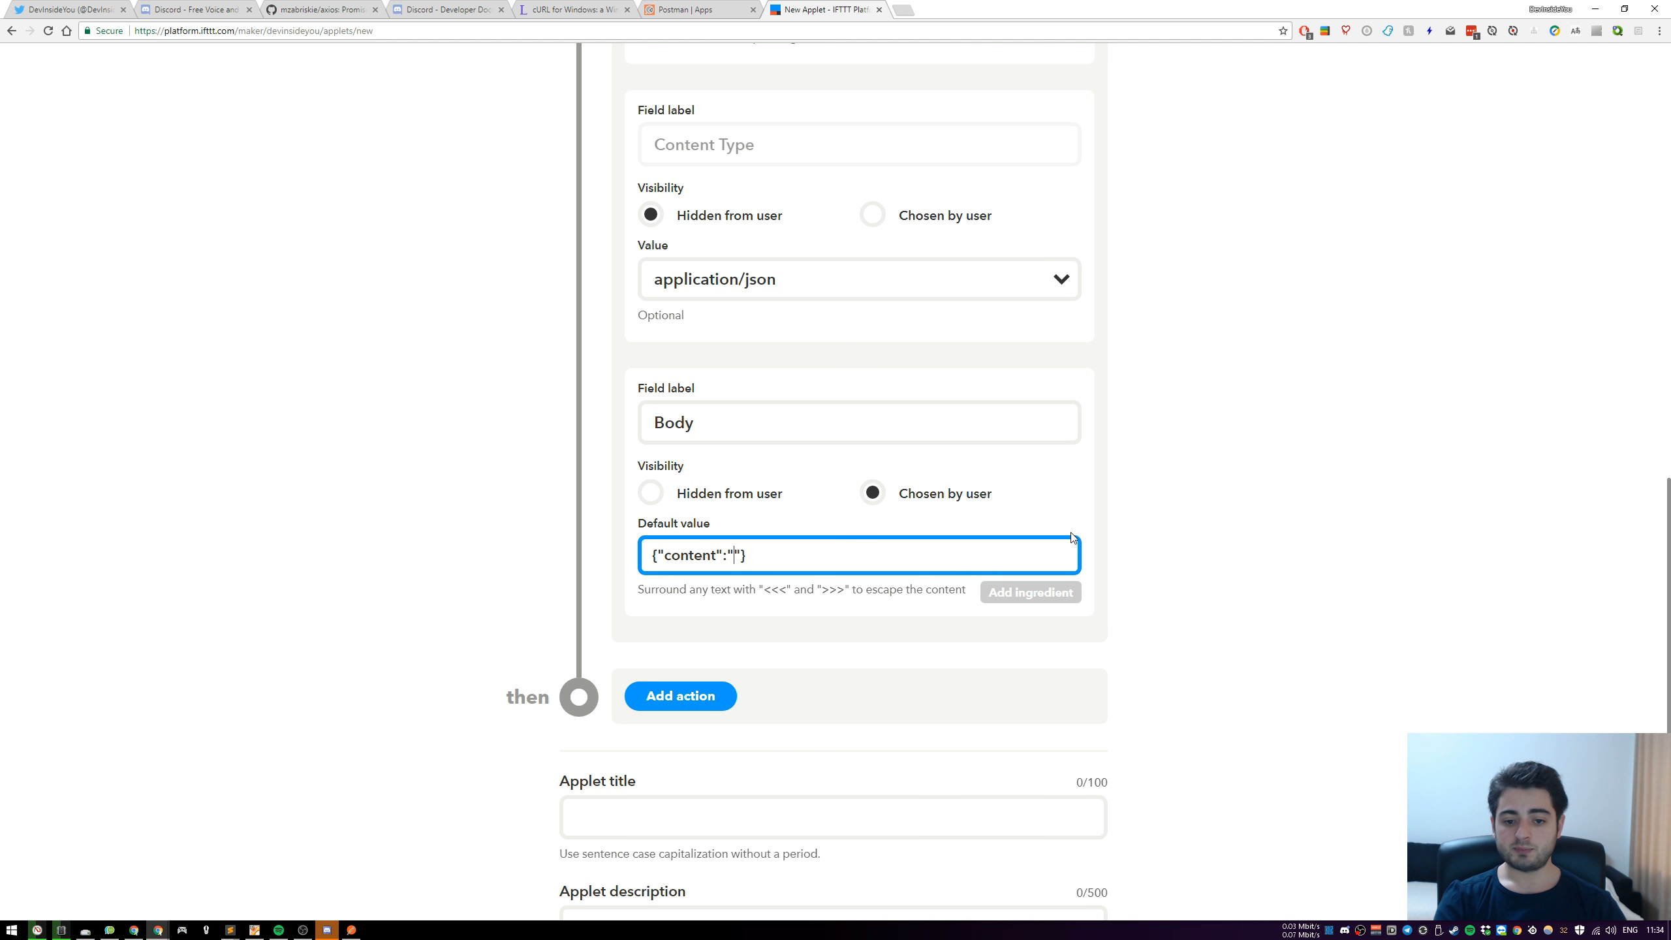
# Switch to Postman to check the title and video link format in the JSON message body, and return to the applet form
pyautogui.click(352, 929)
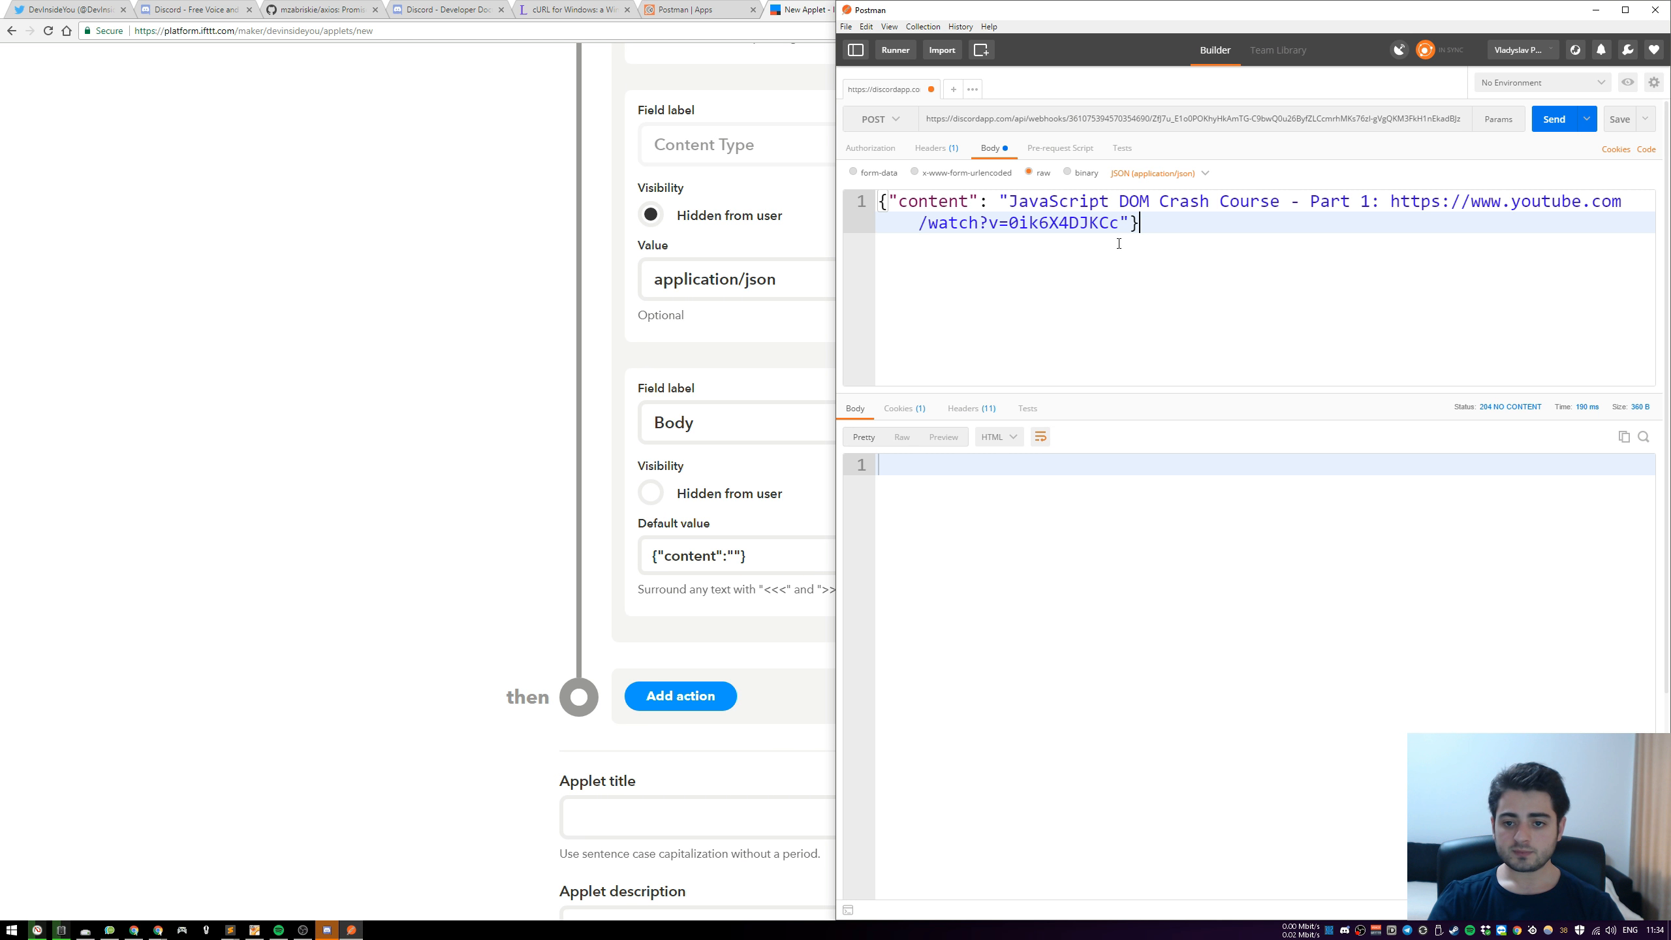
pyautogui.moveTo(1008, 202); pyautogui.dragTo(1167, 225)
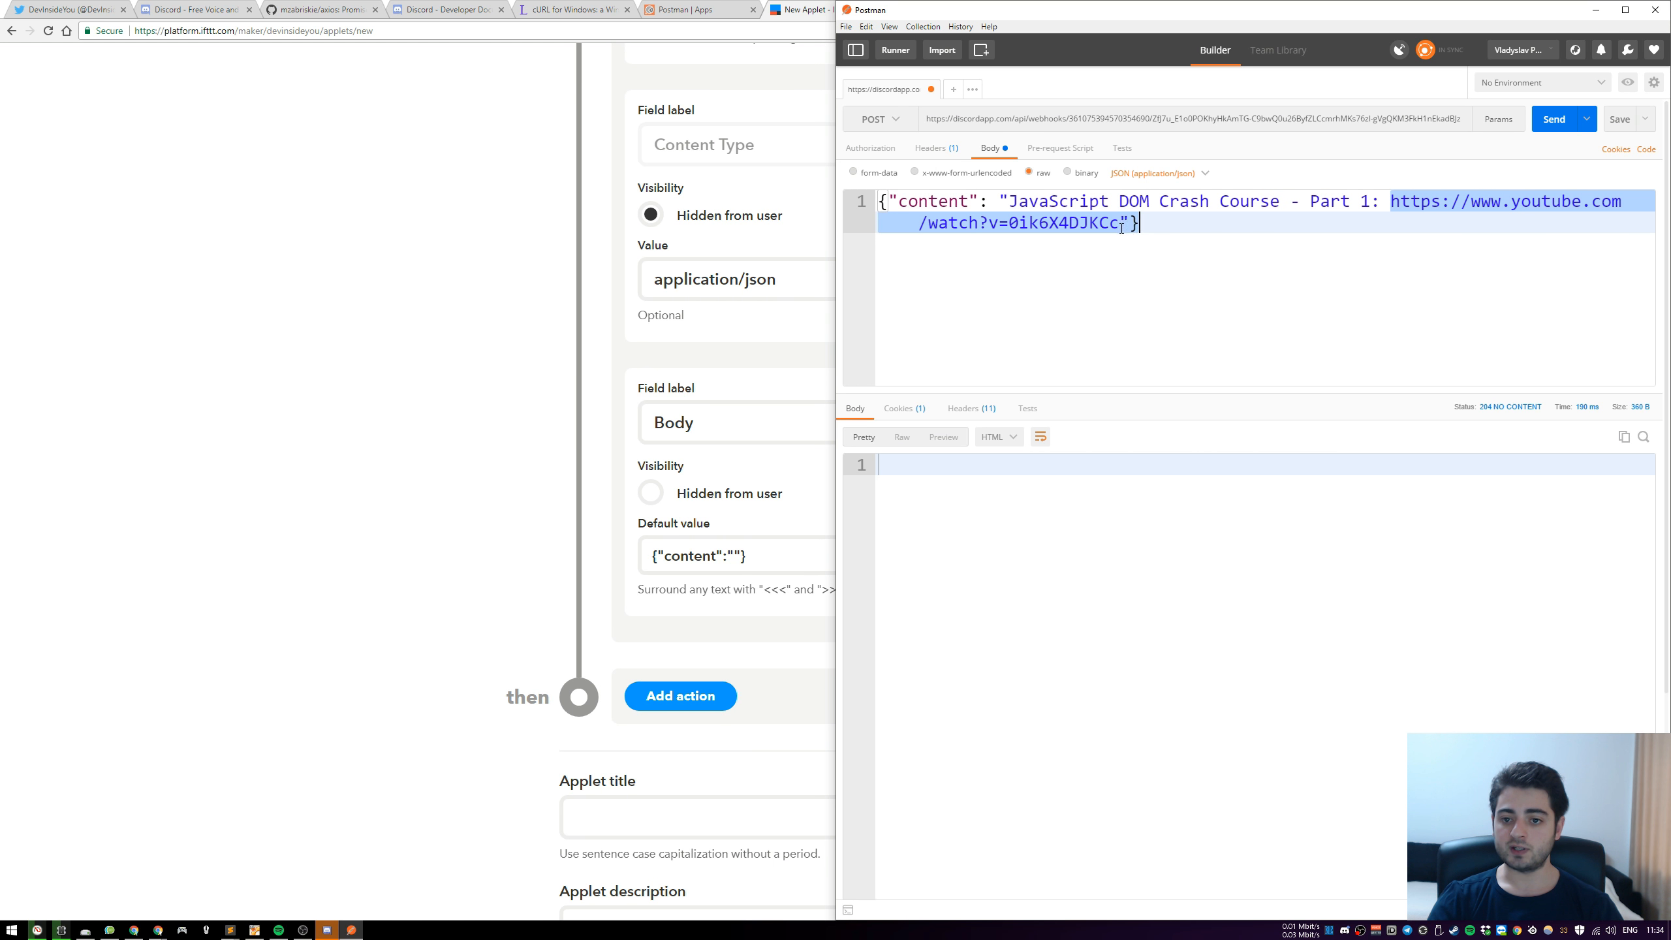
pyautogui.click(1248, 242)
pyautogui.click(580, 382)
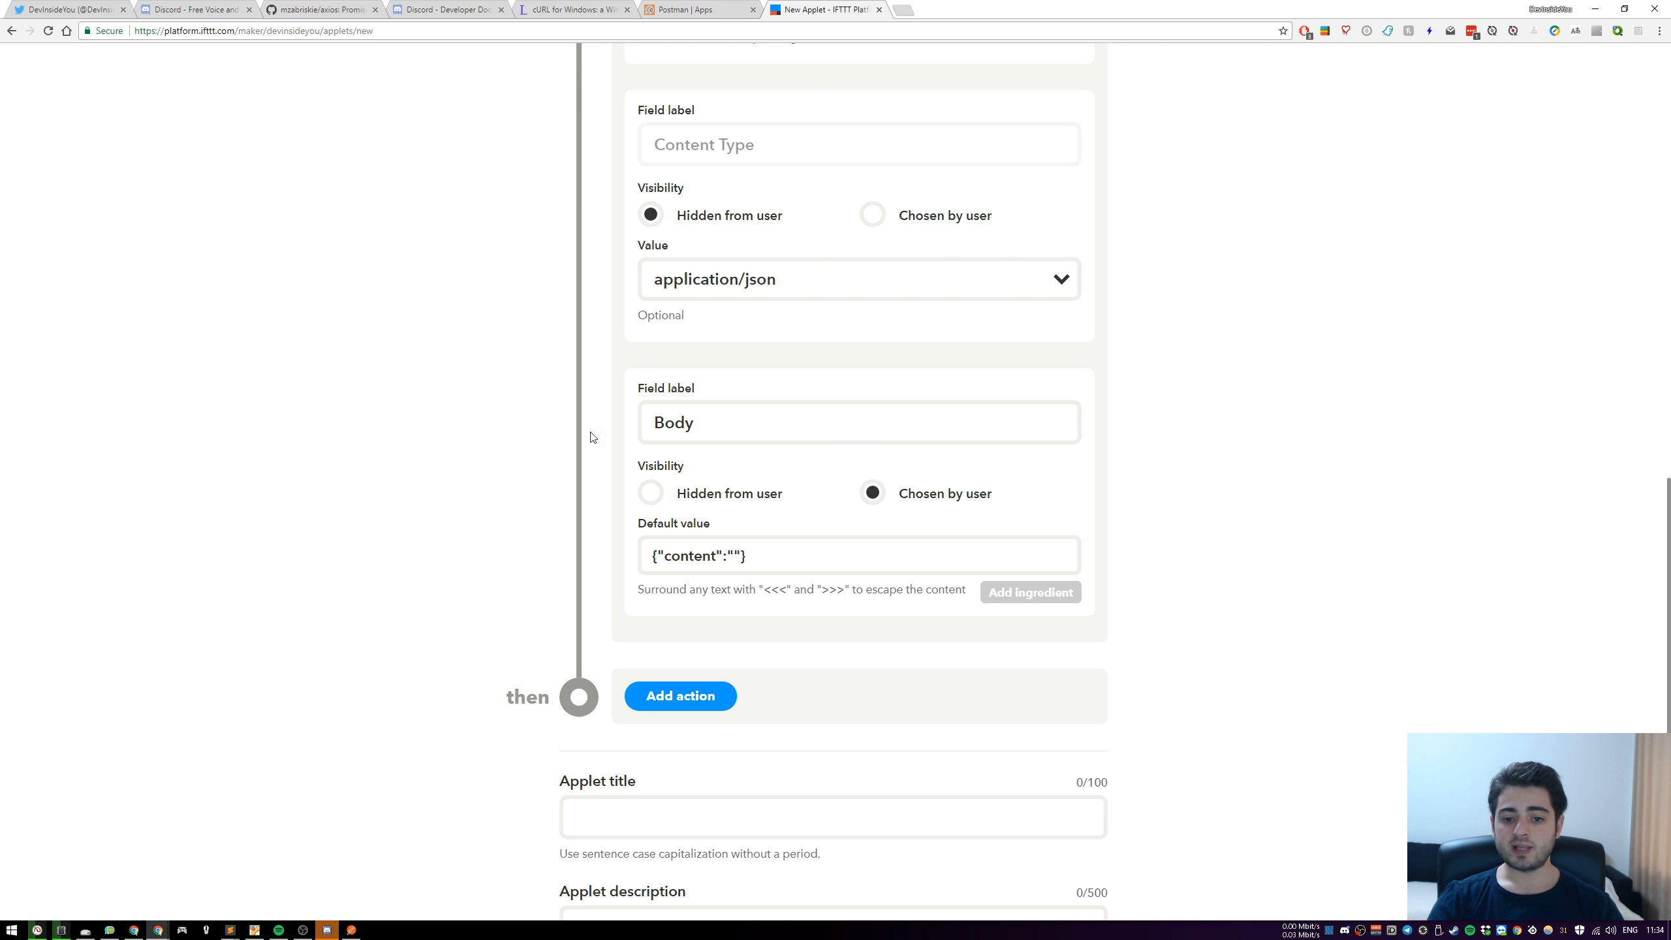
# Hide the Body field from the user and insert the Title and Url ingredients, separated by a colon and space, as the content value
pyautogui.click(735, 555)
pyautogui.scroll(15, 708, 485)
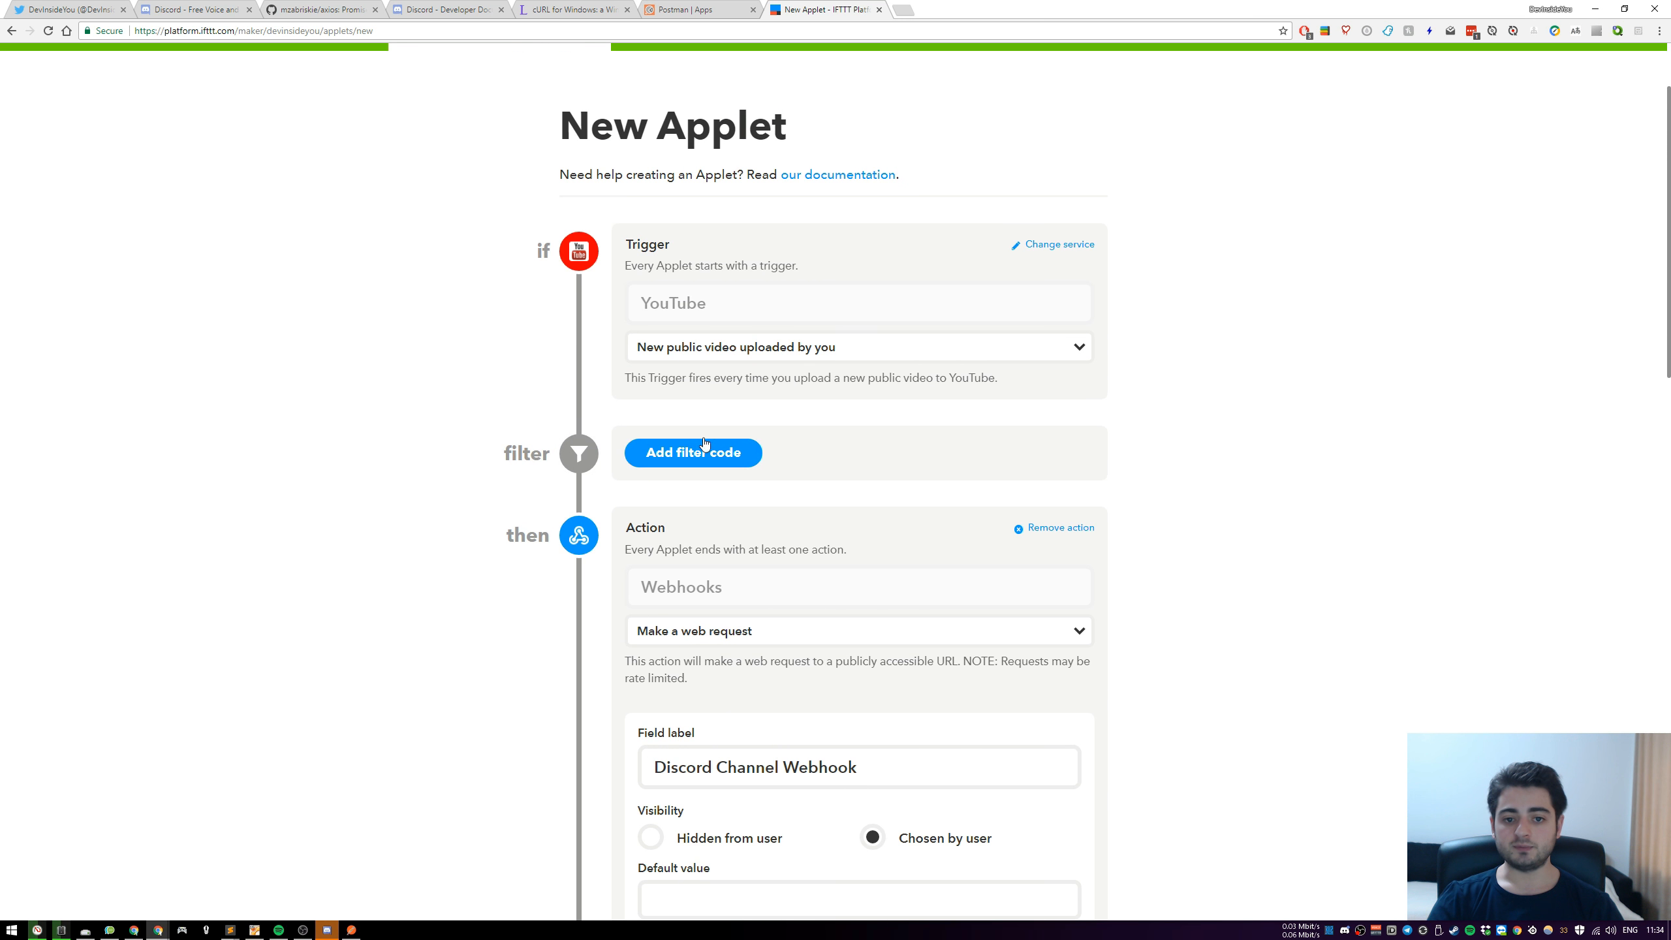
pyautogui.scroll(-18, 1018, 560)
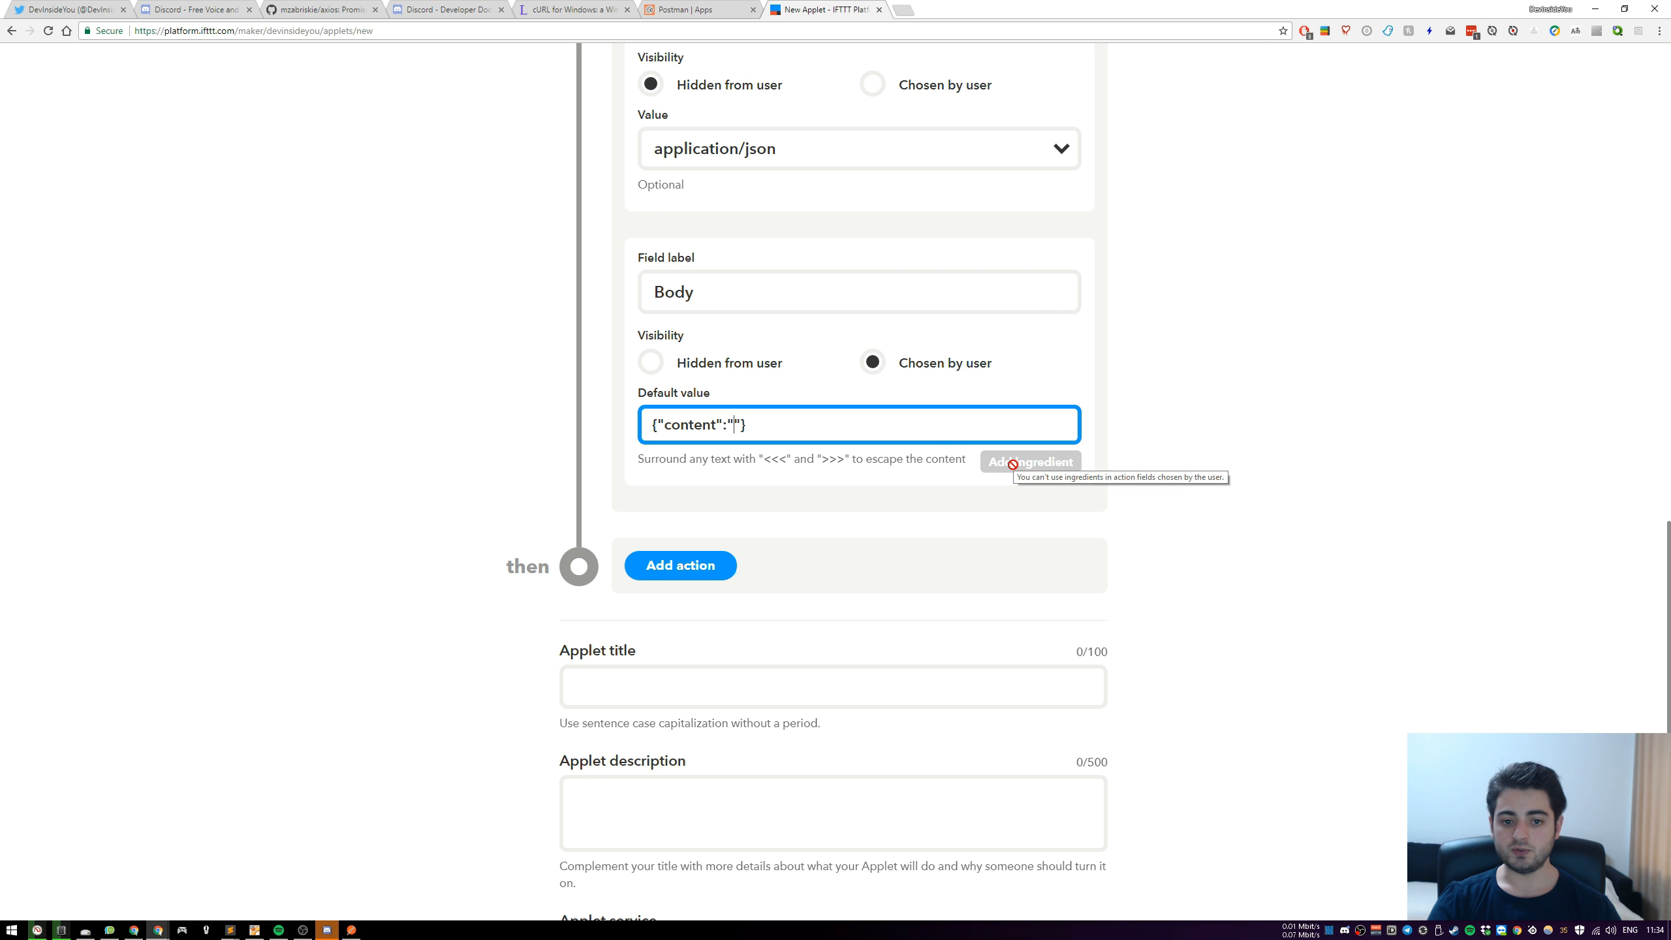
pyautogui.click(651, 363)
pyautogui.click(1030, 462)
pyautogui.click(816, 526)
pyautogui.write(':')
pyautogui.click(1027, 466)
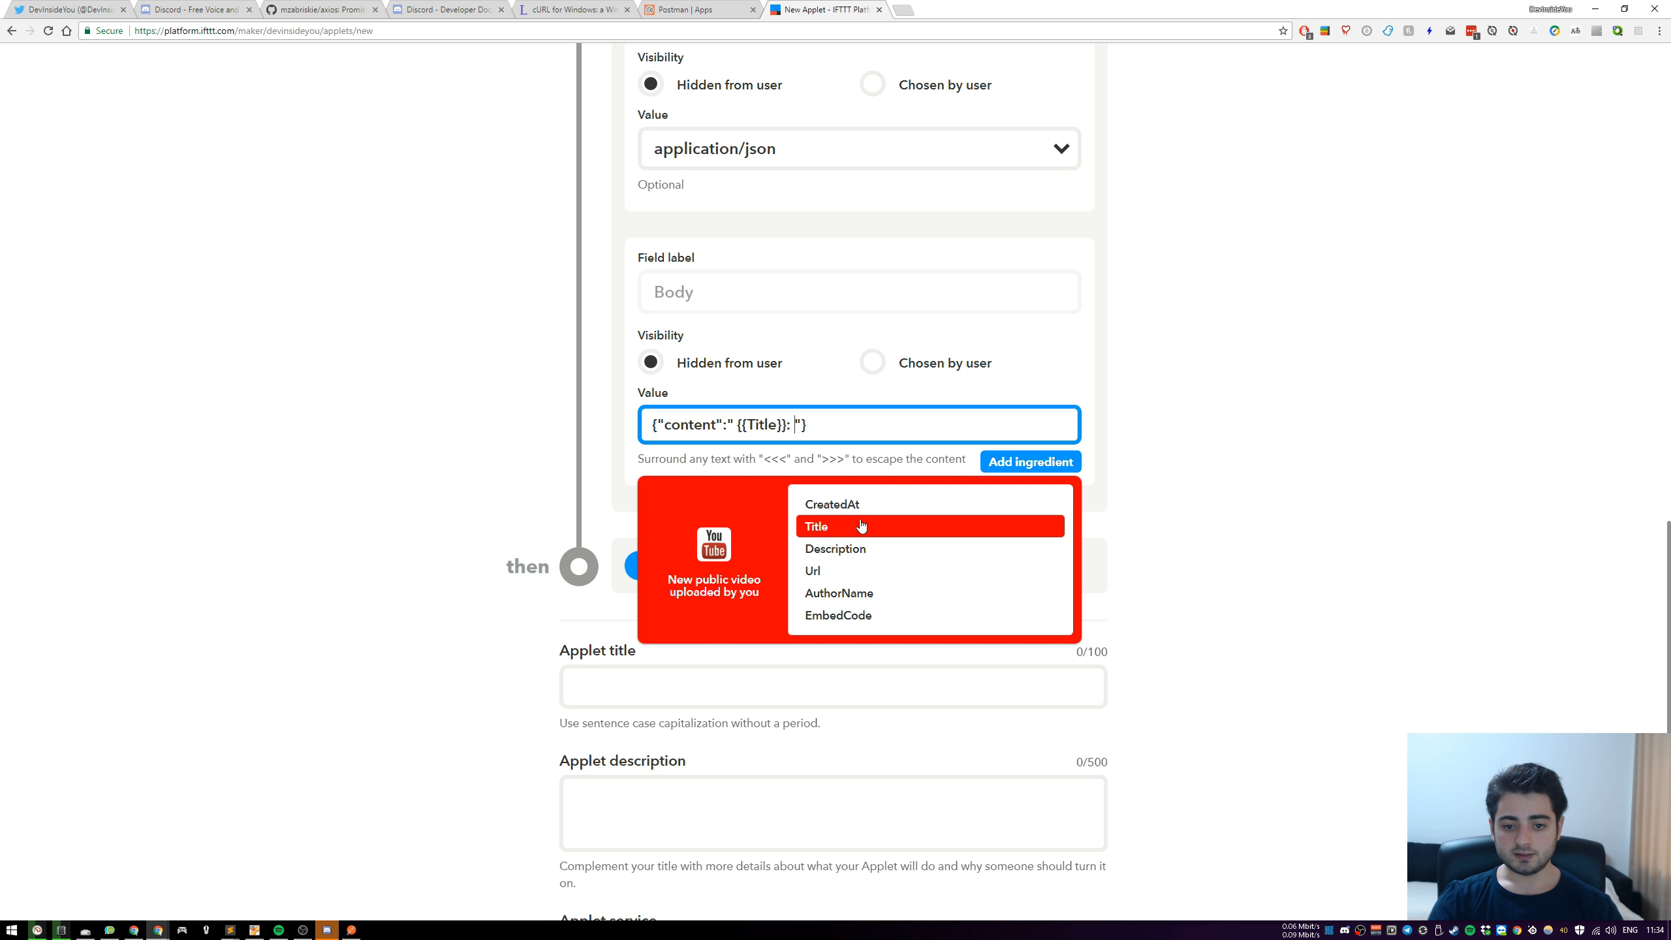
pyautogui.click(837, 577)
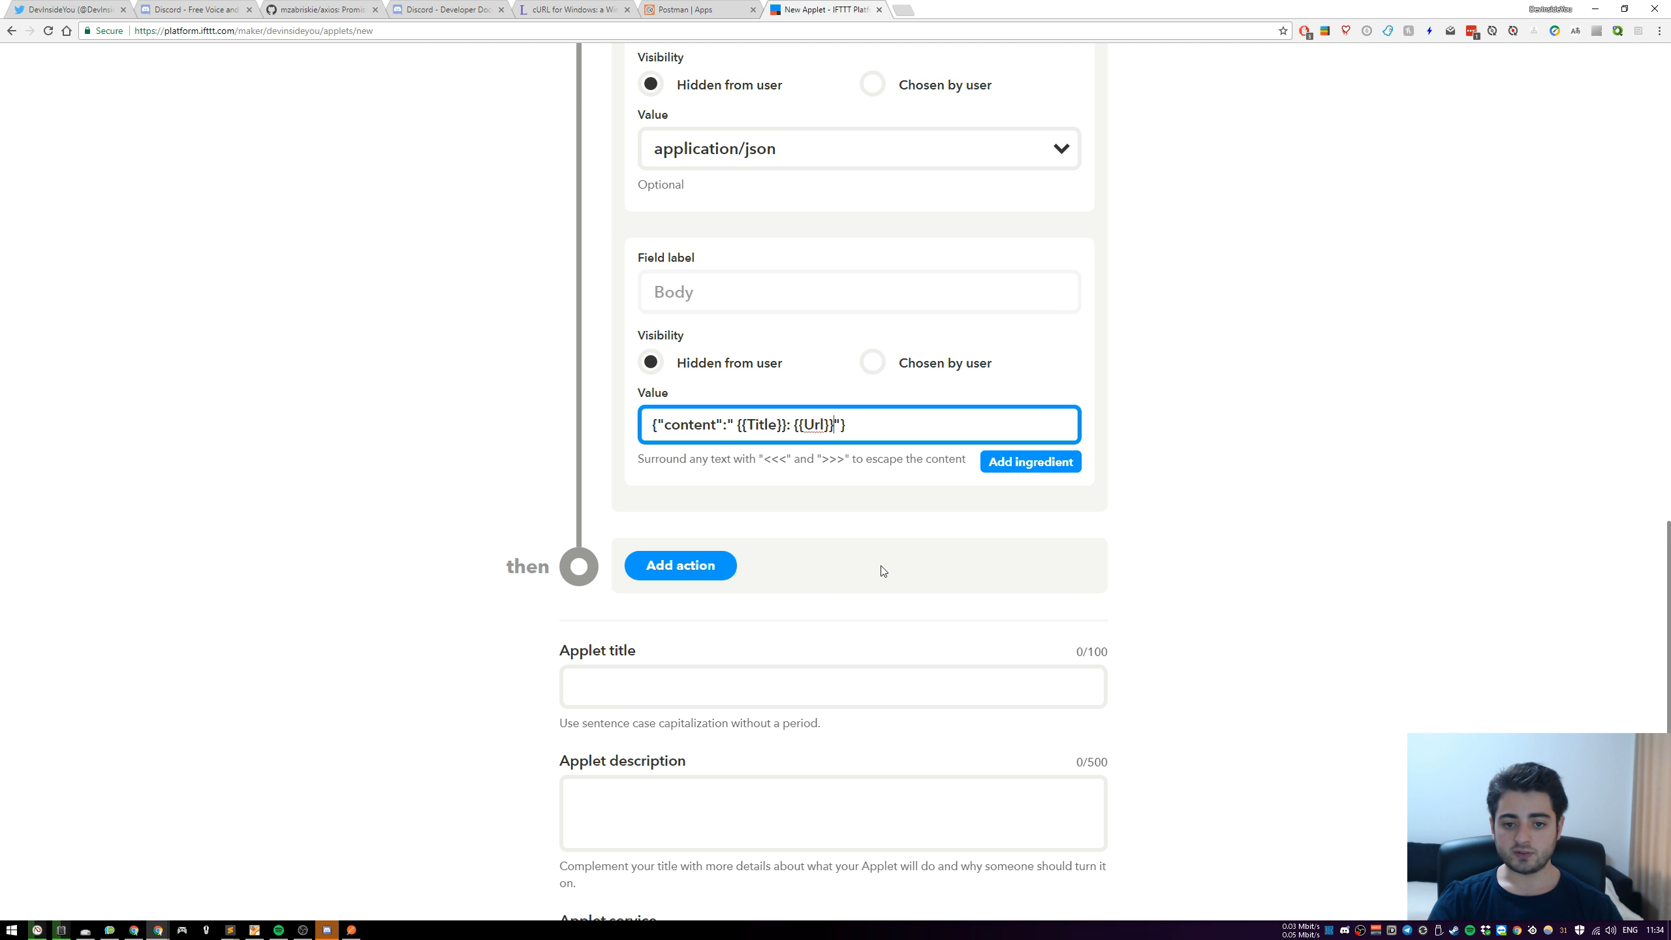
pyautogui.click(1276, 437)
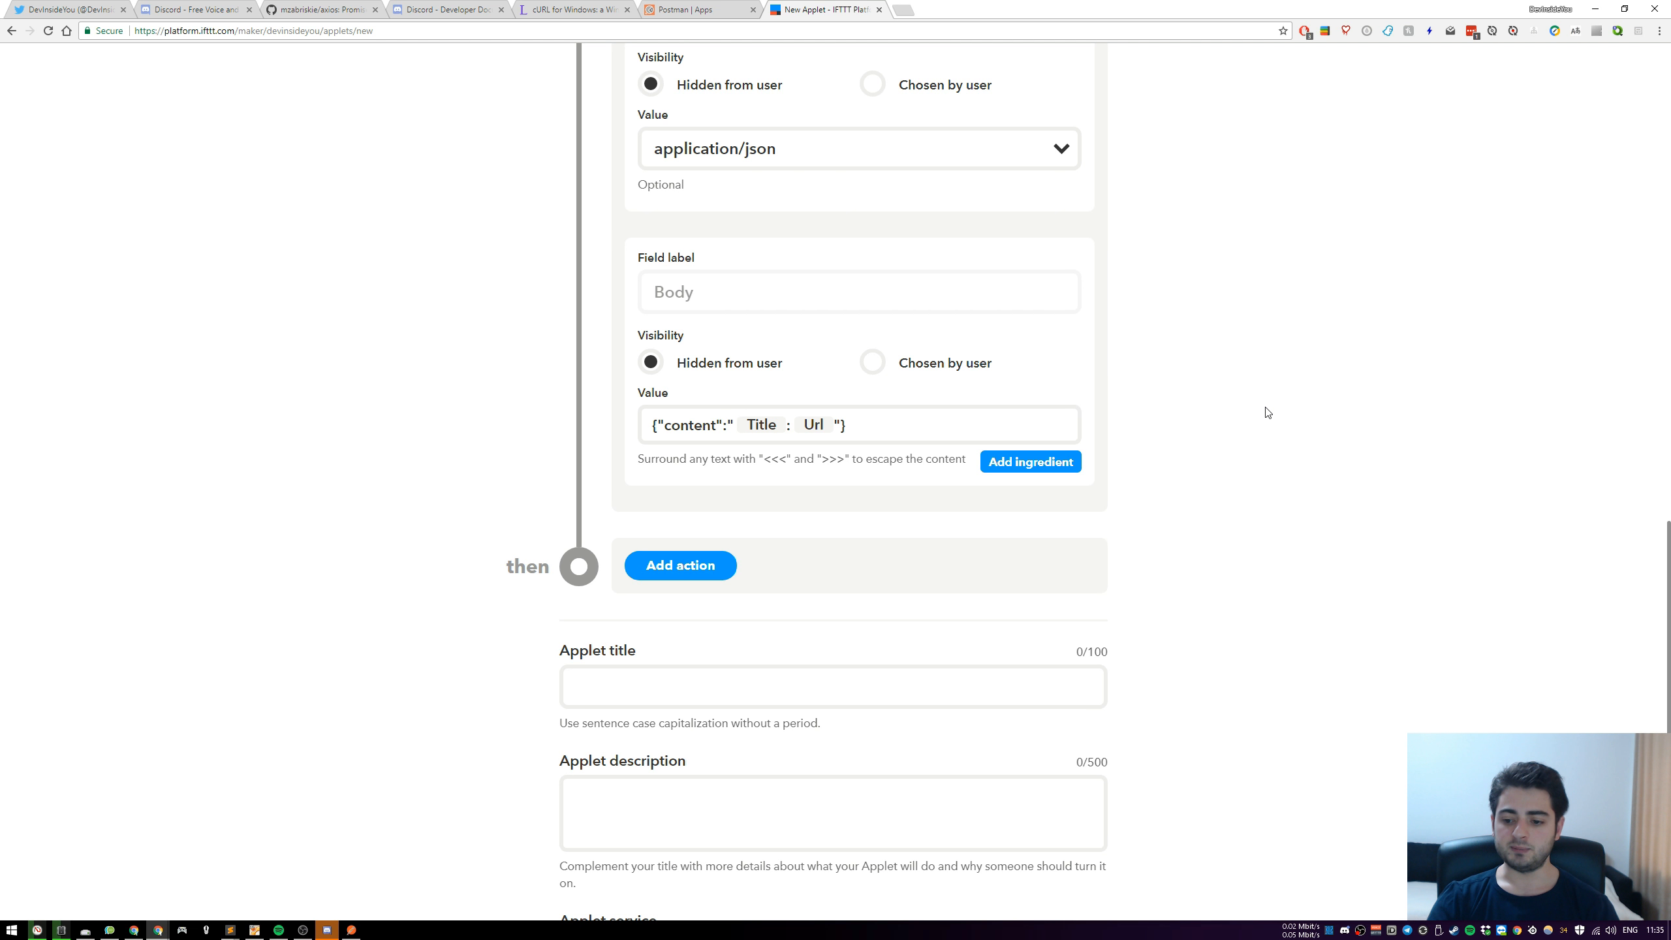
# Remove the extra space before the Title ingredient in the Body value
pyautogui.click(813, 424)
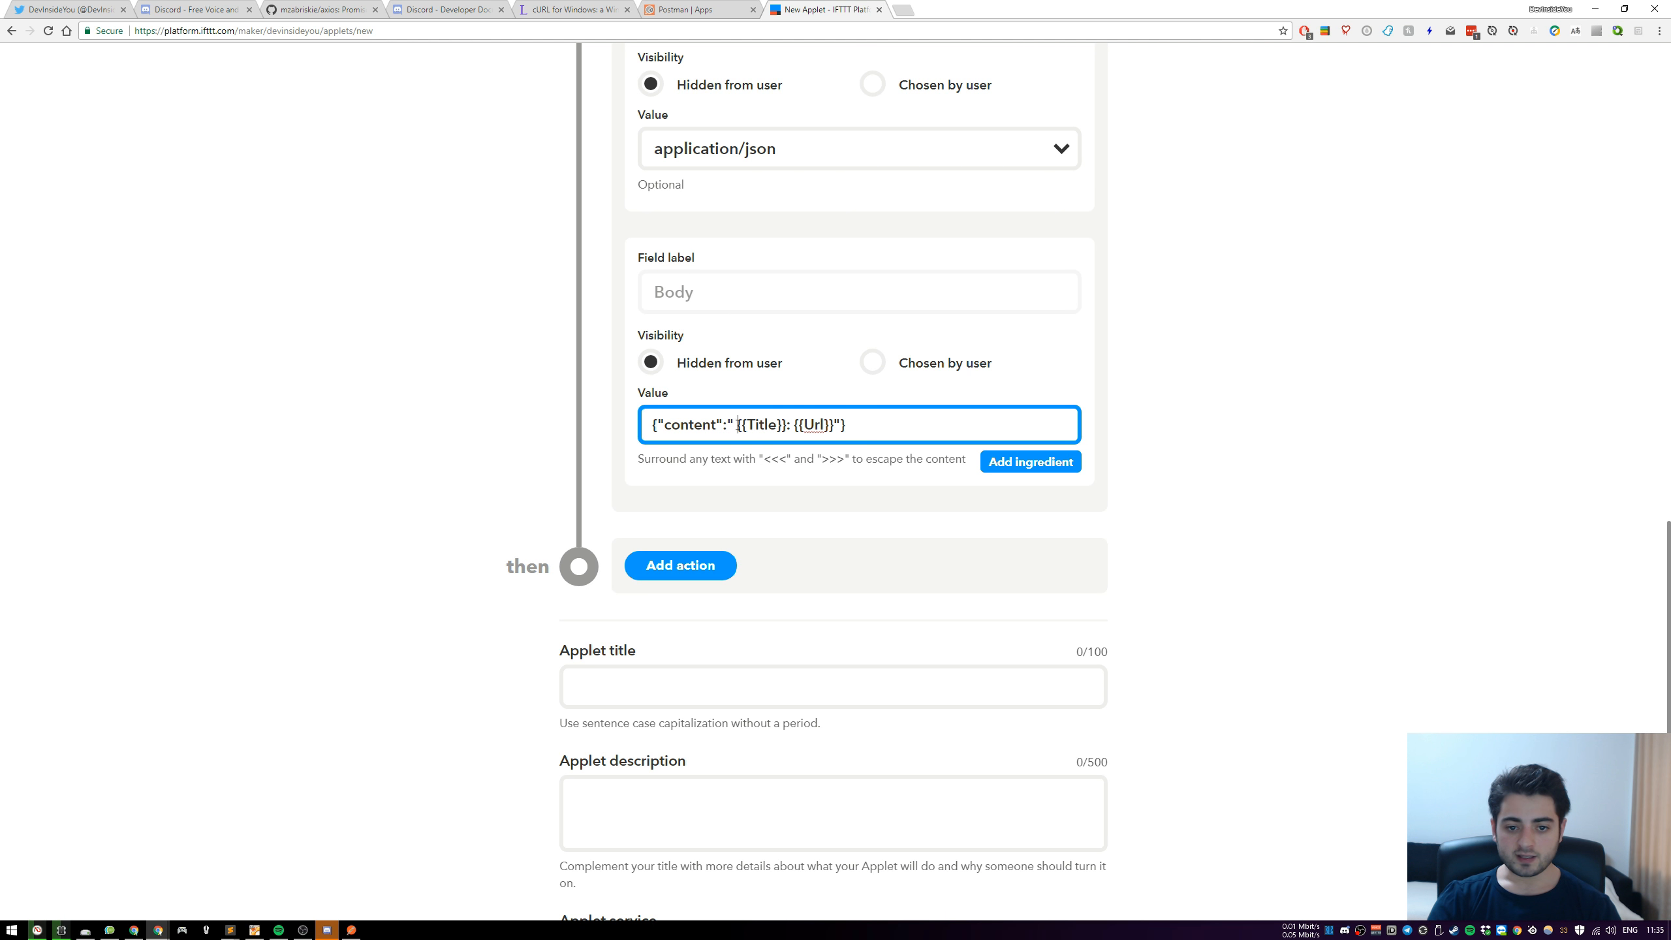
pyautogui.press('BackSpace')
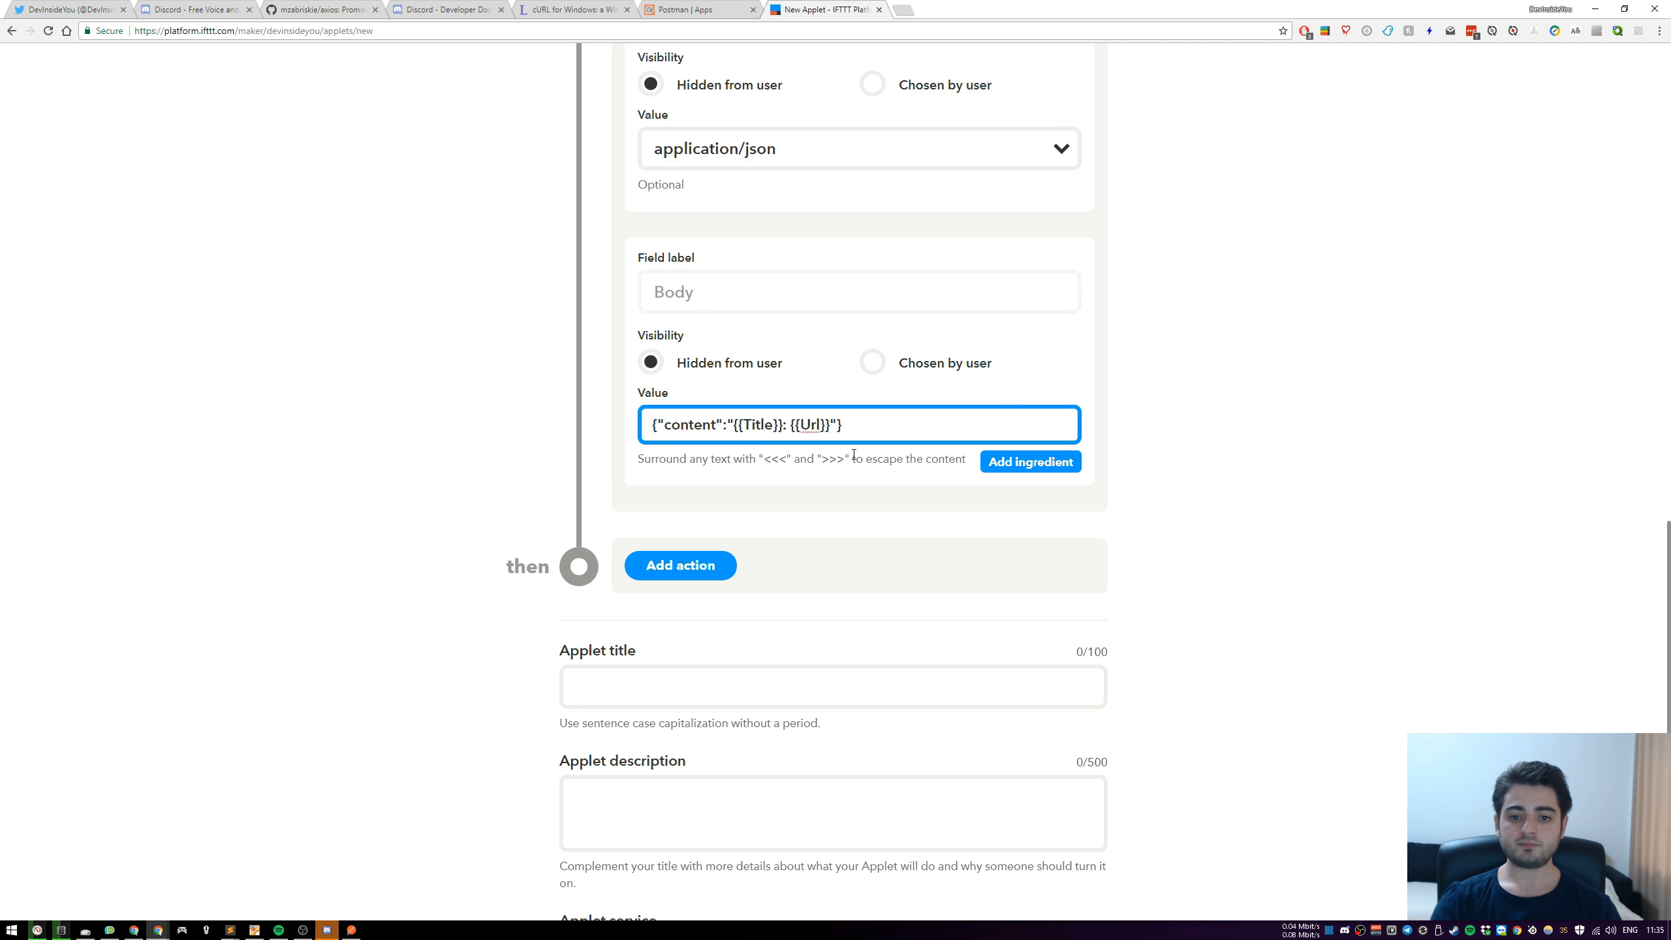
pyautogui.click(1245, 426)
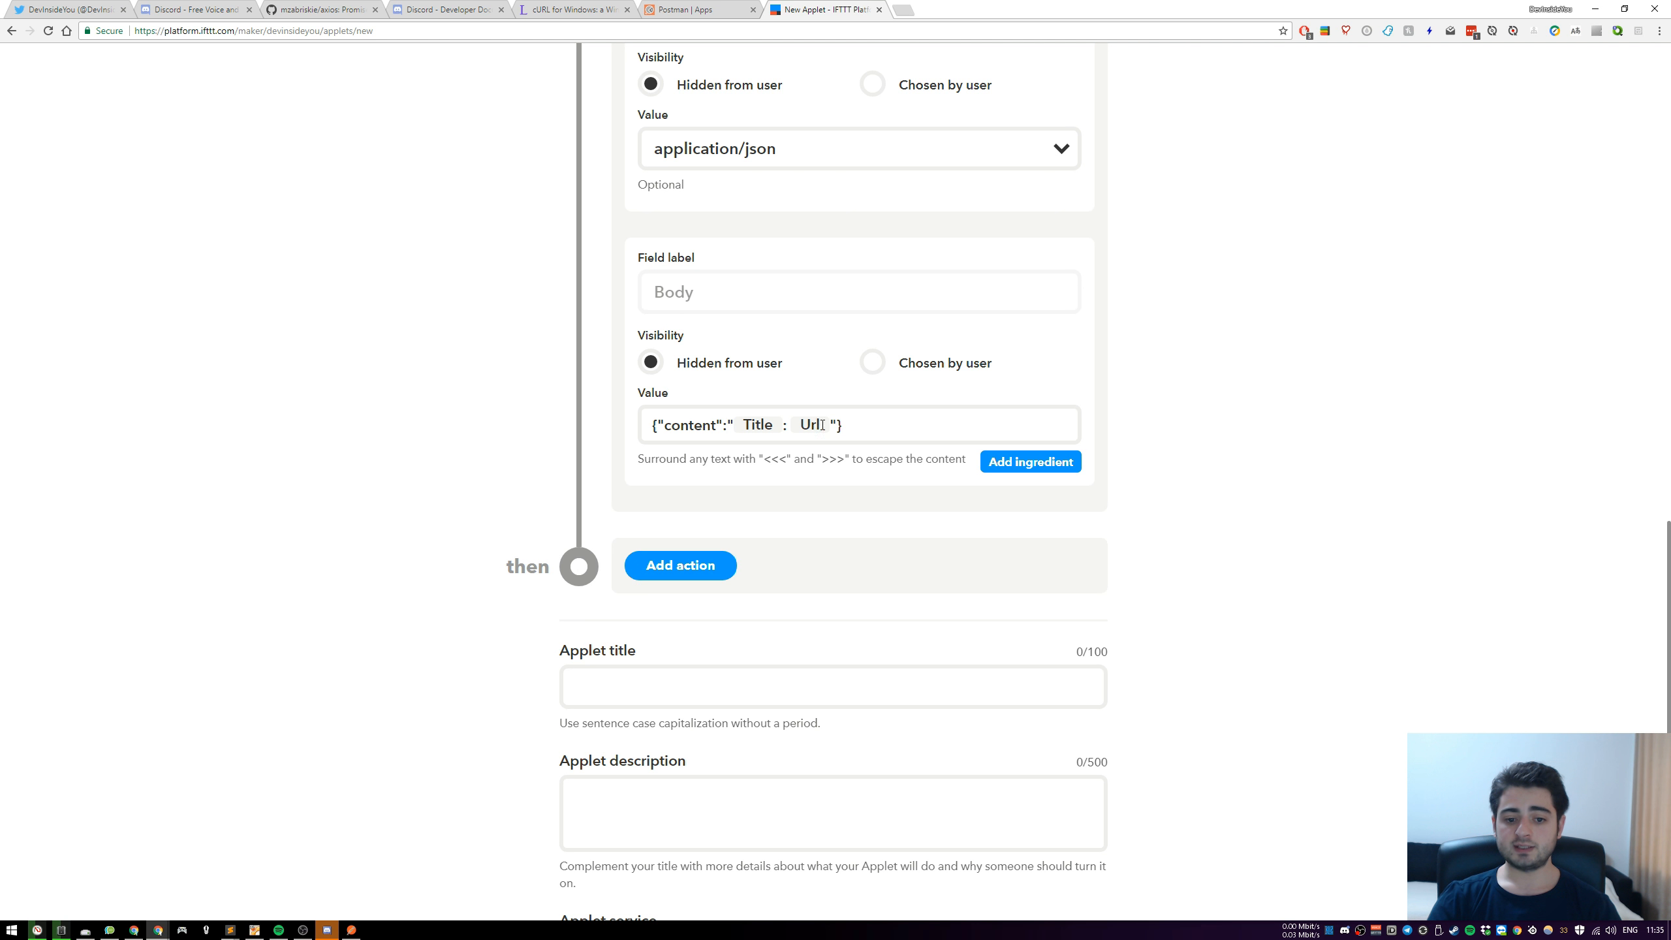
# Set the applet title to "Automatically post new public YouTube videos to Discord"
pyautogui.scroll(-3, 987, 474)
pyautogui.click(860, 493)
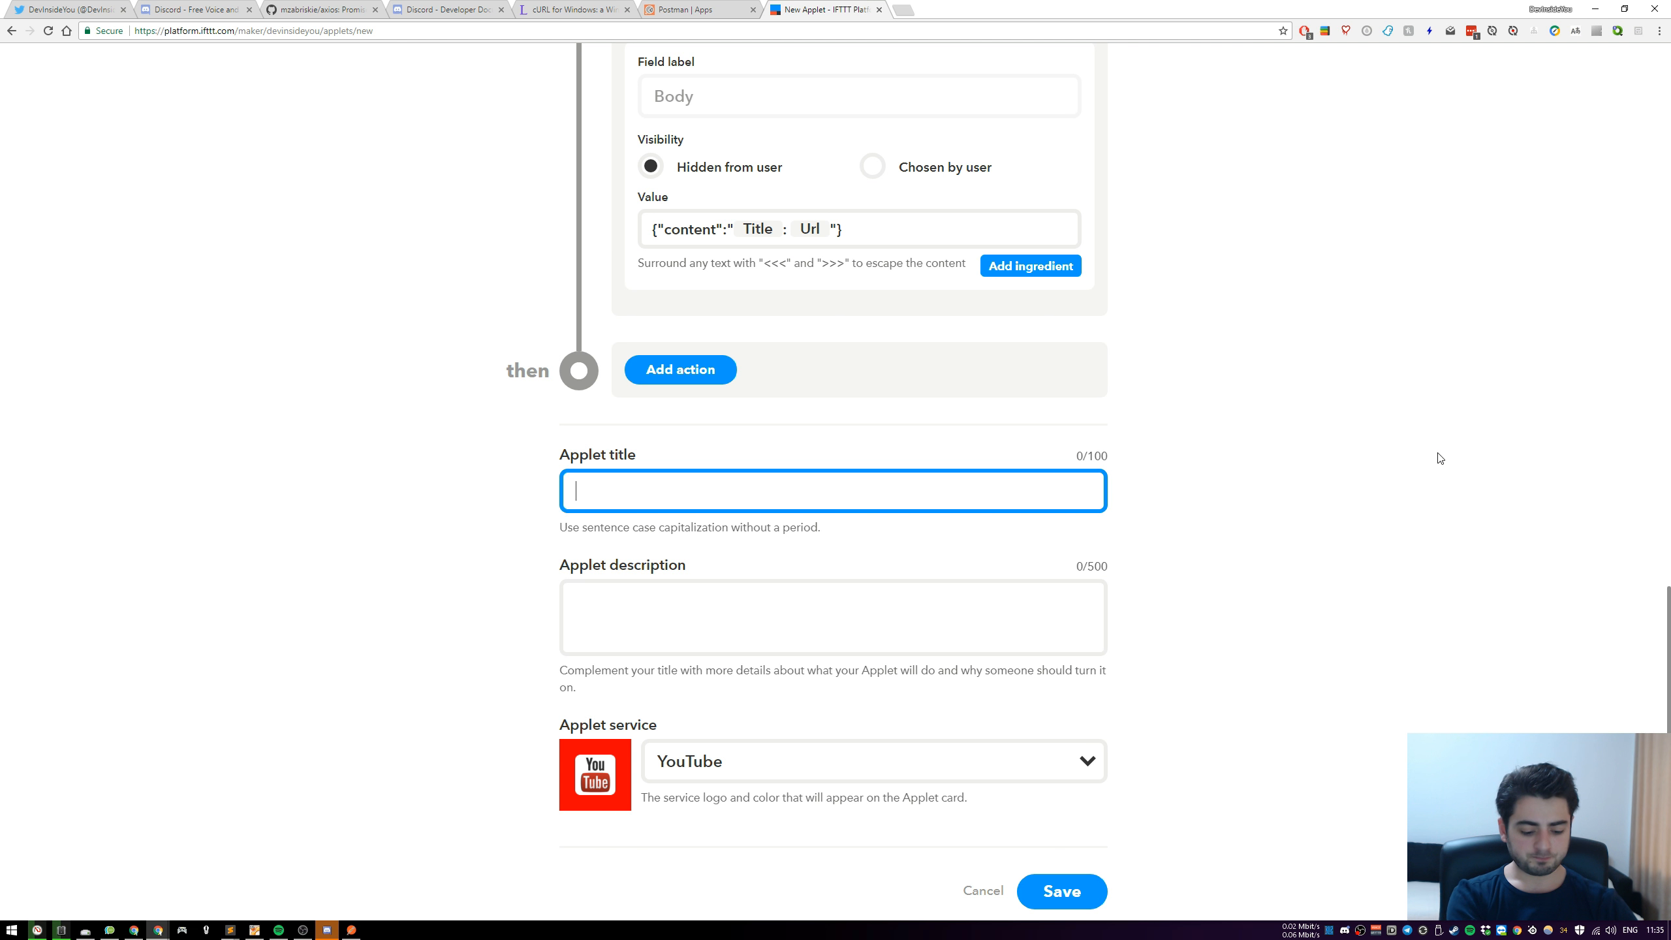
pyautogui.write('Automativcal')
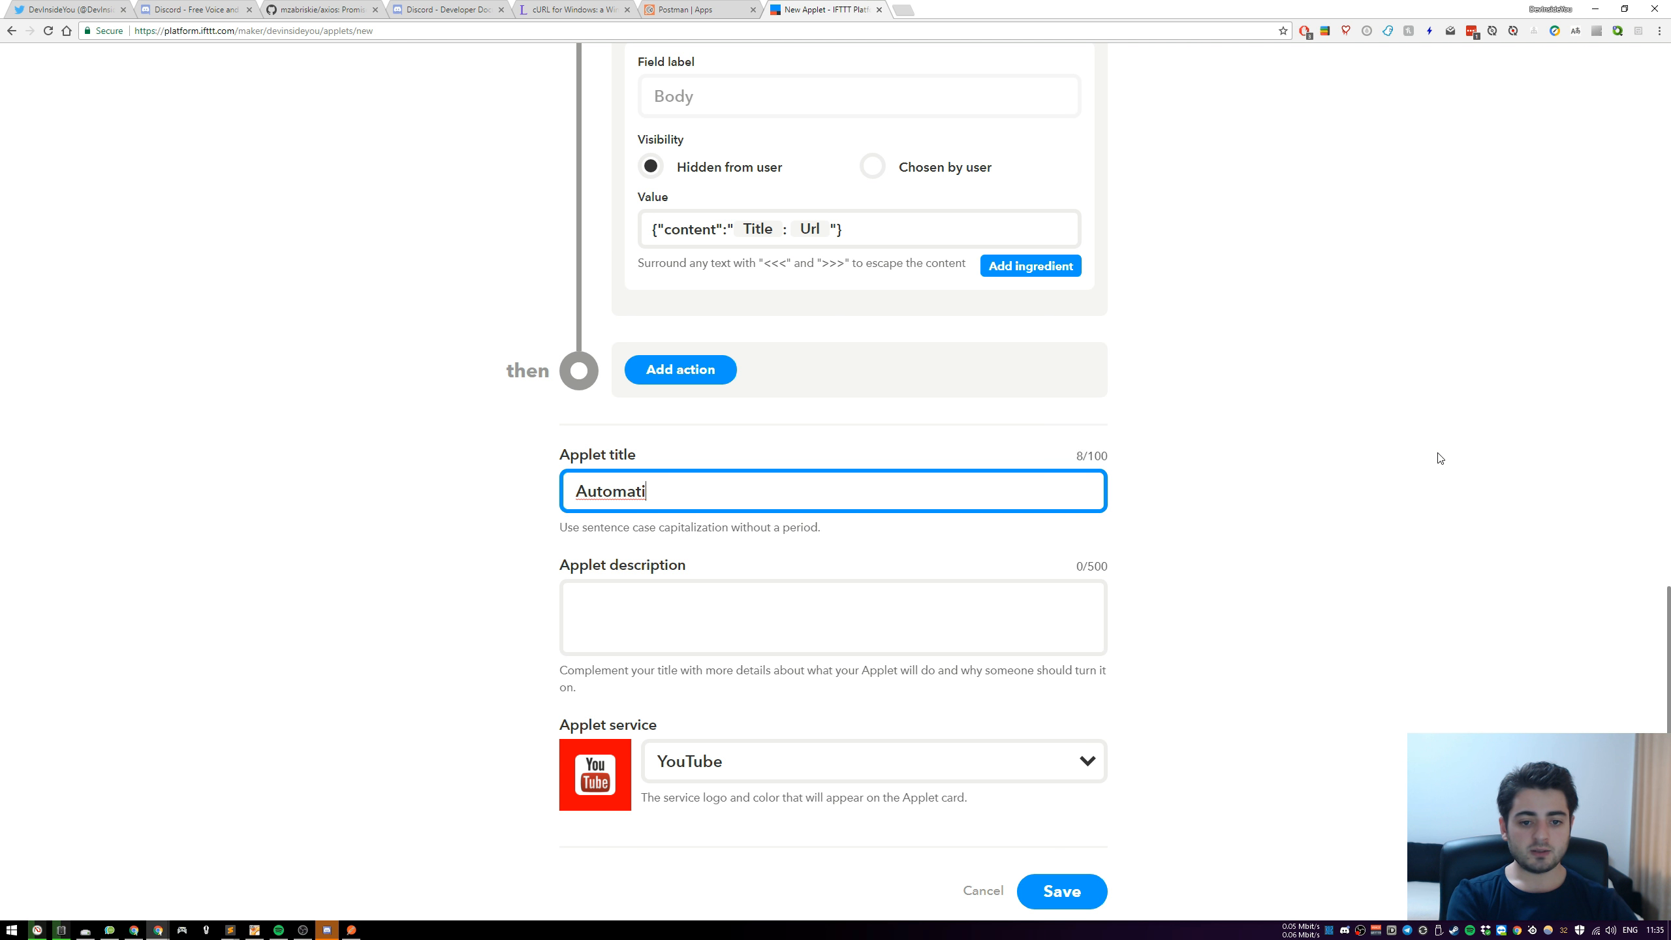
pyautogui.press('BackSpace')
pyautogui.press('BackSpace')
pyautogui.press('BackSpace')
pyautogui.press('BackSpace')
pyautogui.write('cally ')
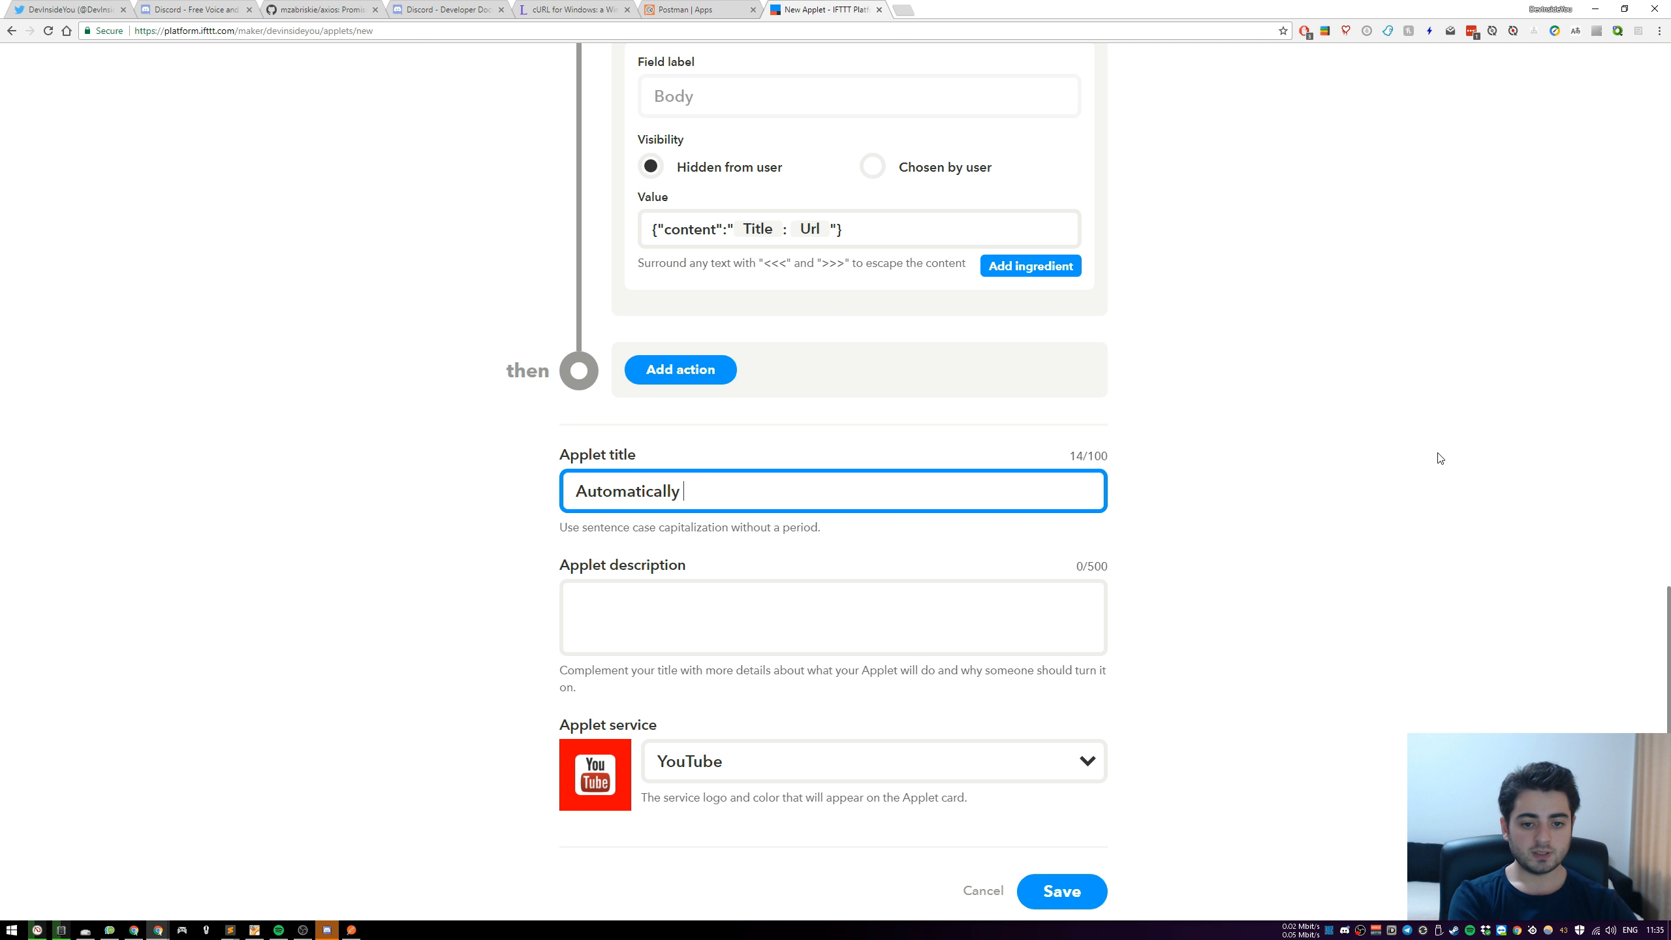
pyautogui.write('post new YouT')
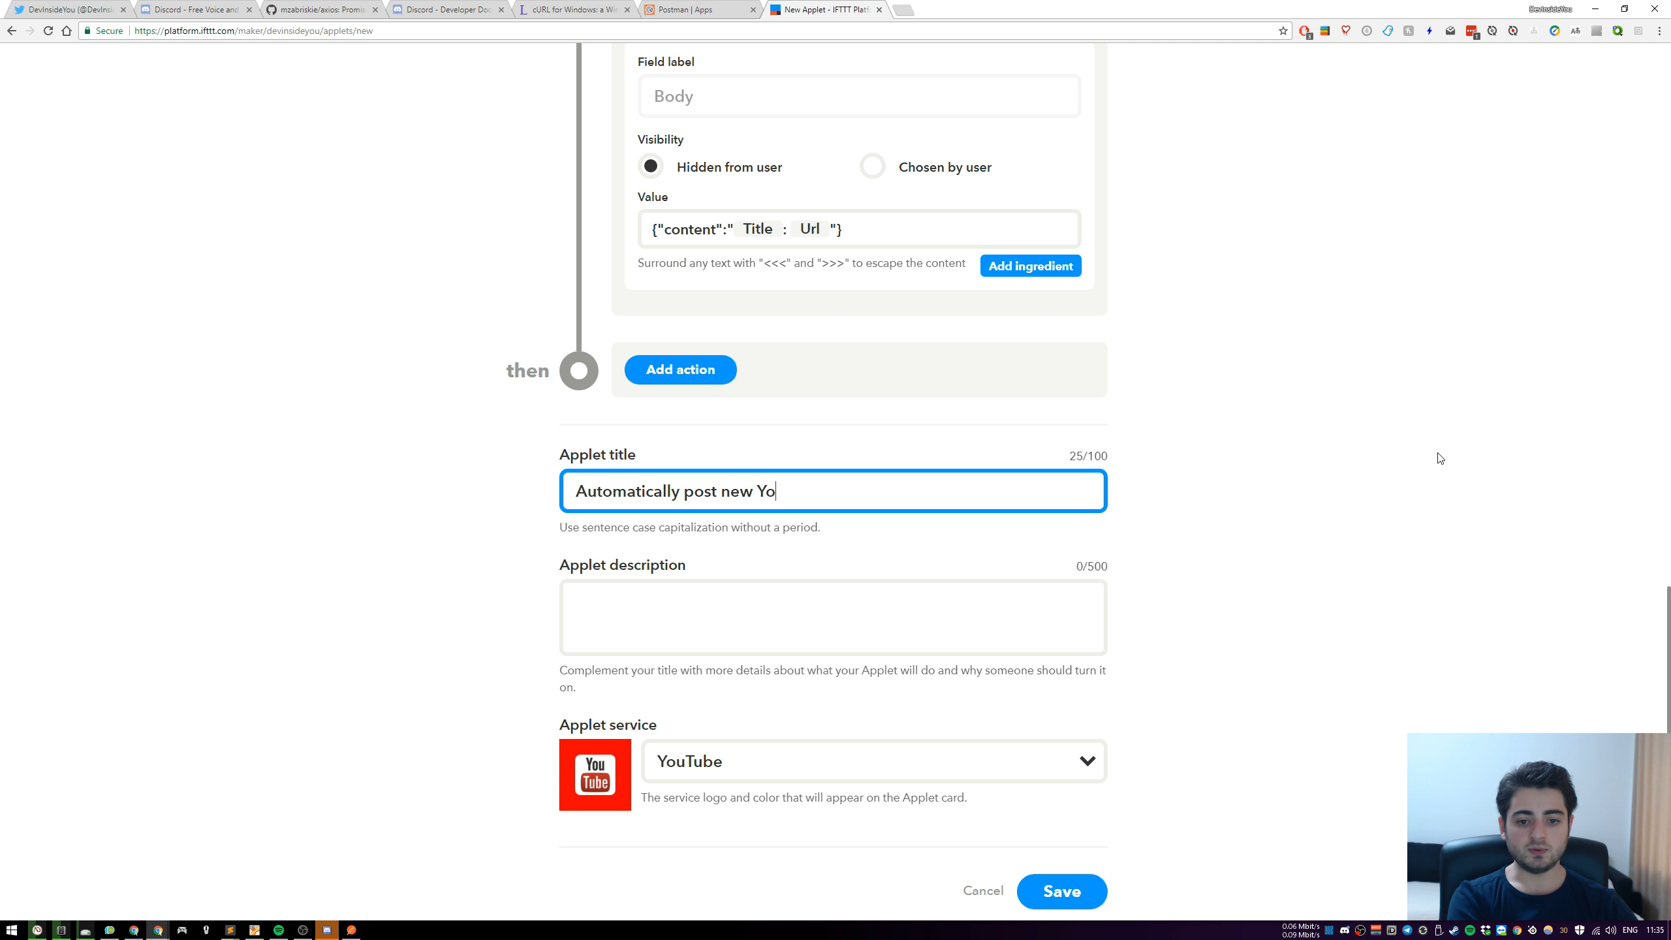
pyautogui.press('BackSpace')
pyautogui.press('BackSpace')
pyautogui.press('BackSpace')
pyautogui.press('BackSpace')
pyautogui.write('public ')
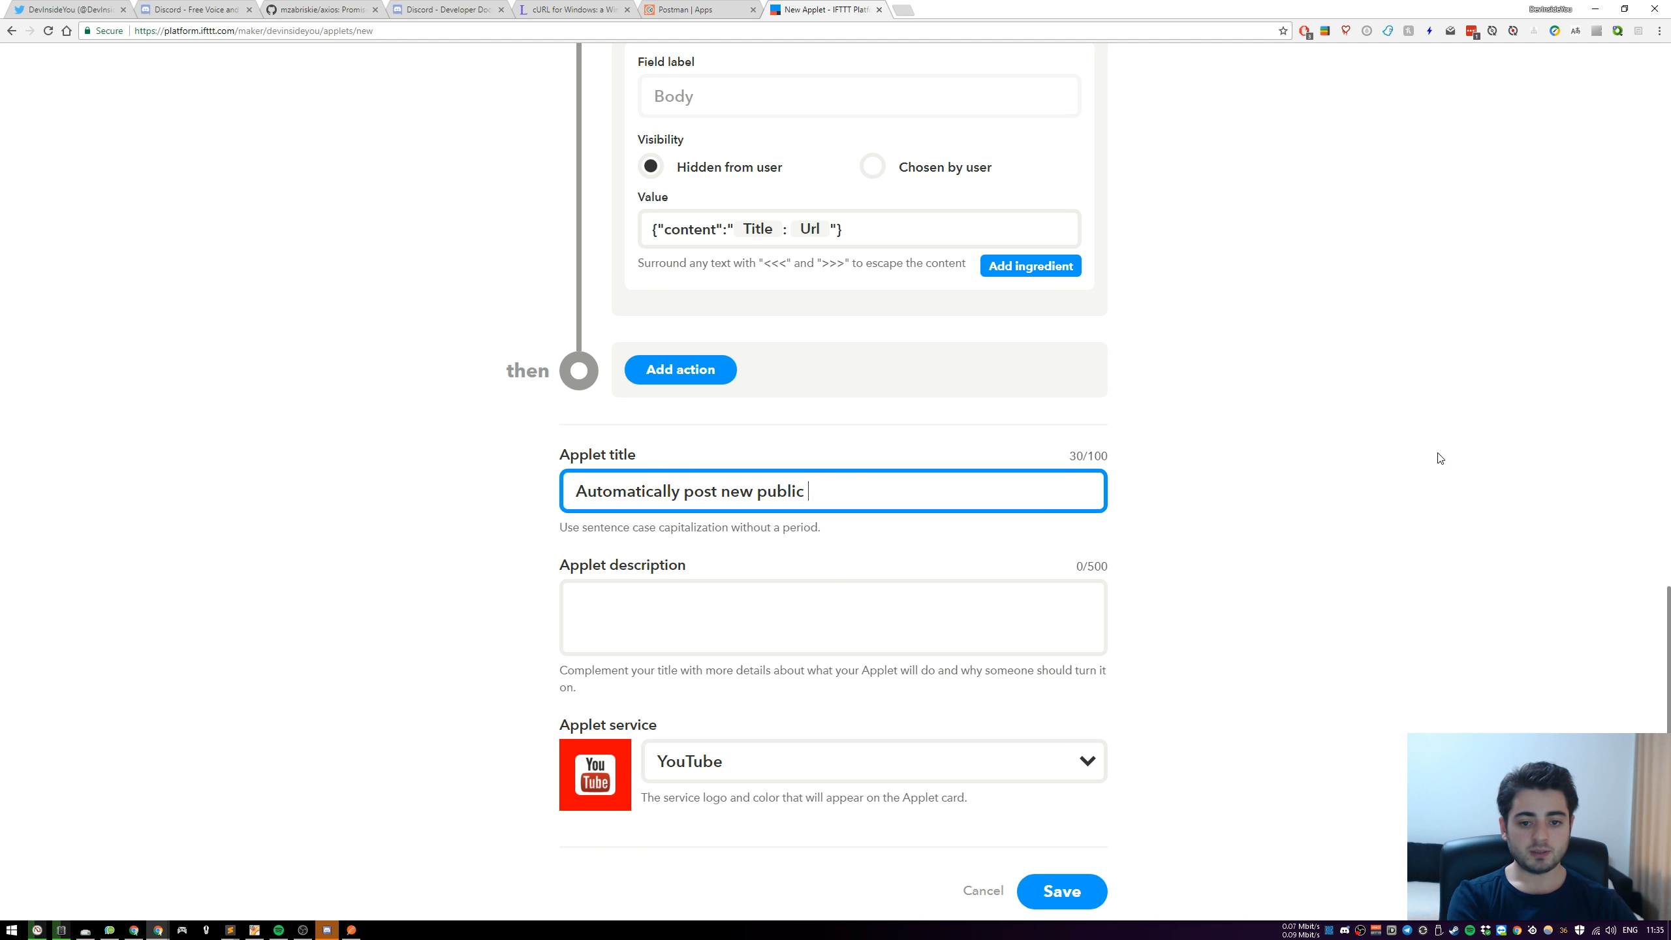
pyautogui.write('YouTube videos ')
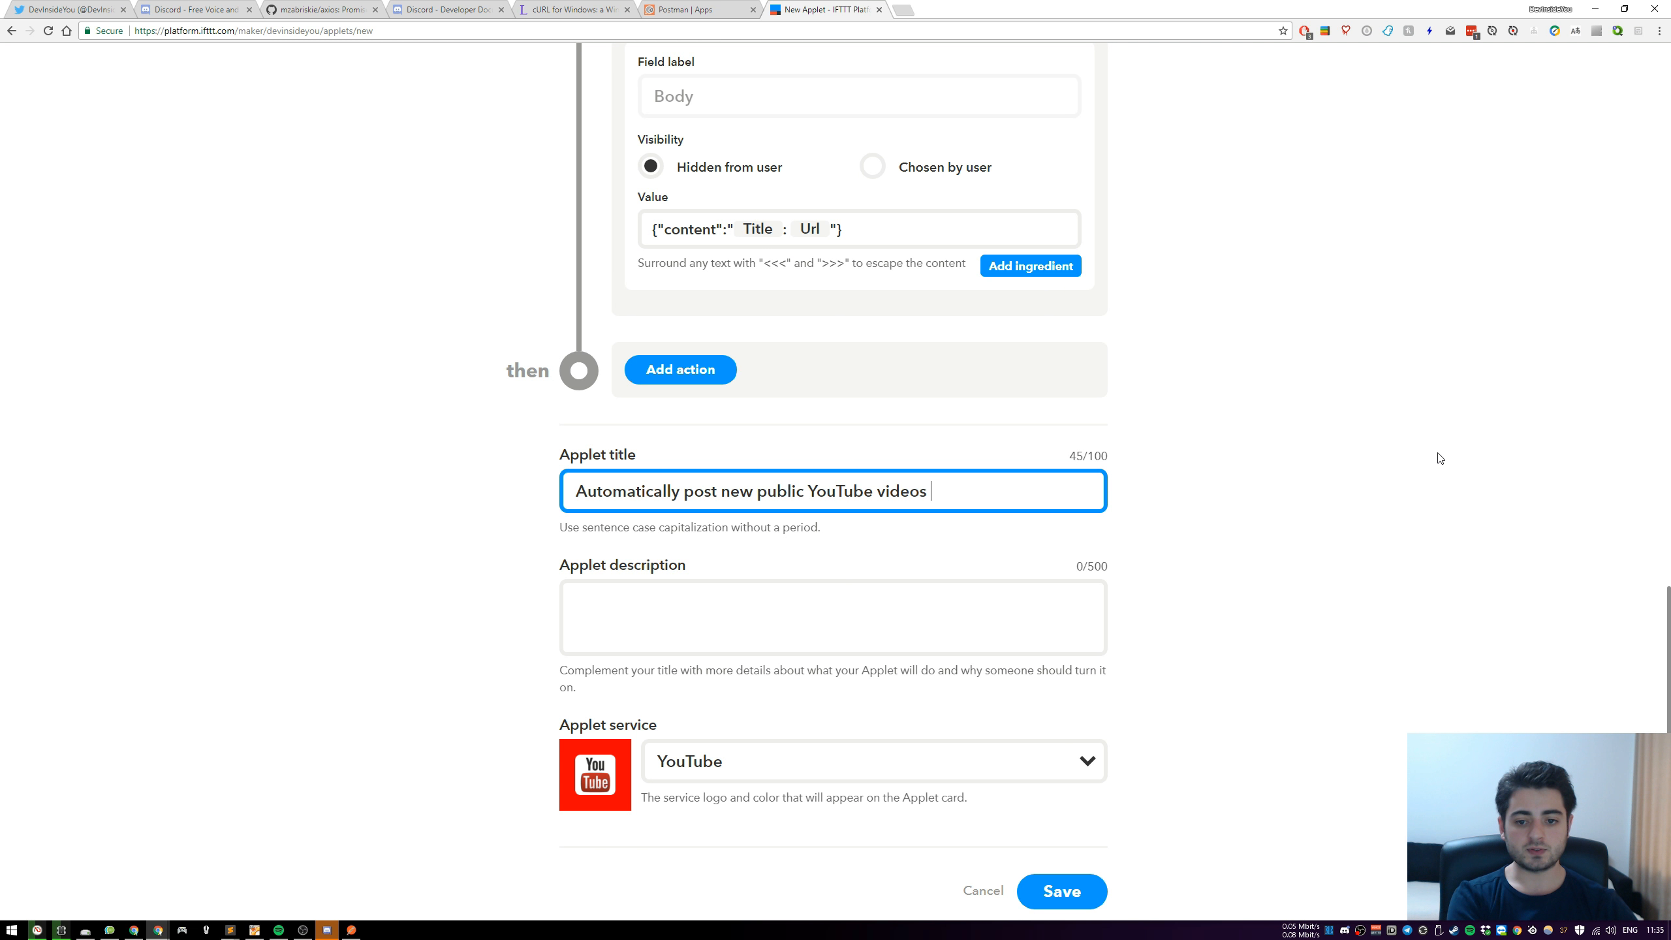
pyautogui.write('to A')
pyautogui.press('BackSpace')
pyautogui.write('a Discord')
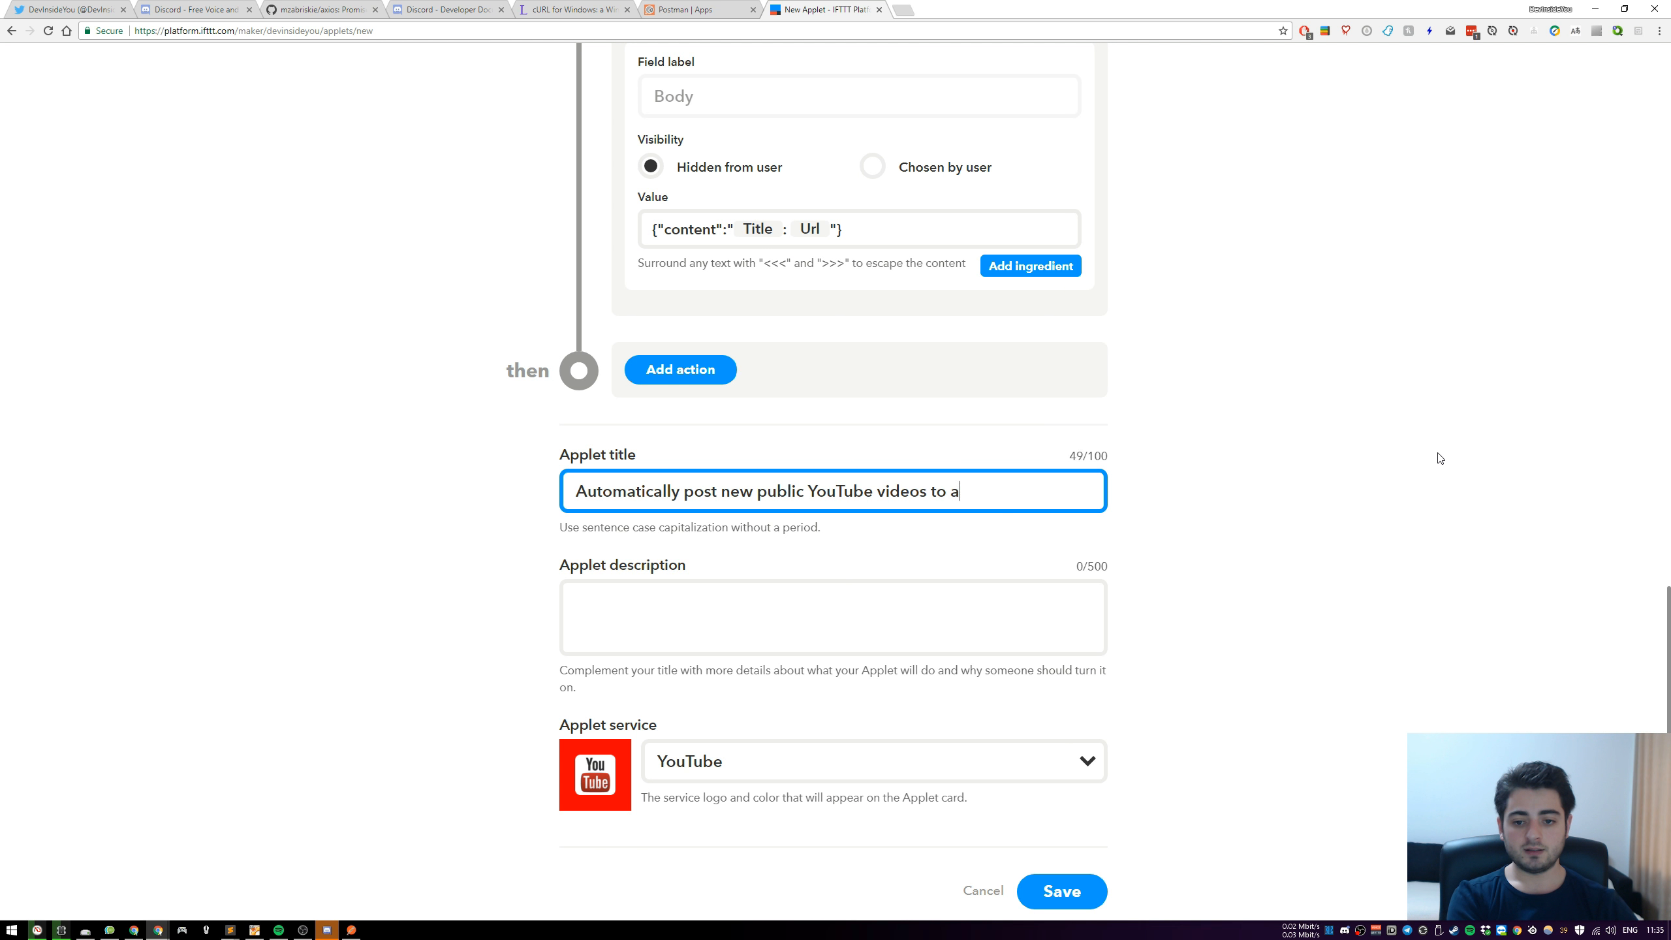
pyautogui.press('BackSpace')
pyautogui.press('BackSpace')
pyautogui.press('BackSpace')
pyautogui.press('BackSpace')
pyautogui.press('BackSpace')
pyautogui.press('BackSpace')
pyautogui.press('BackSpace')
pyautogui.press('BackSpace')
pyautogui.press('BackSpace')
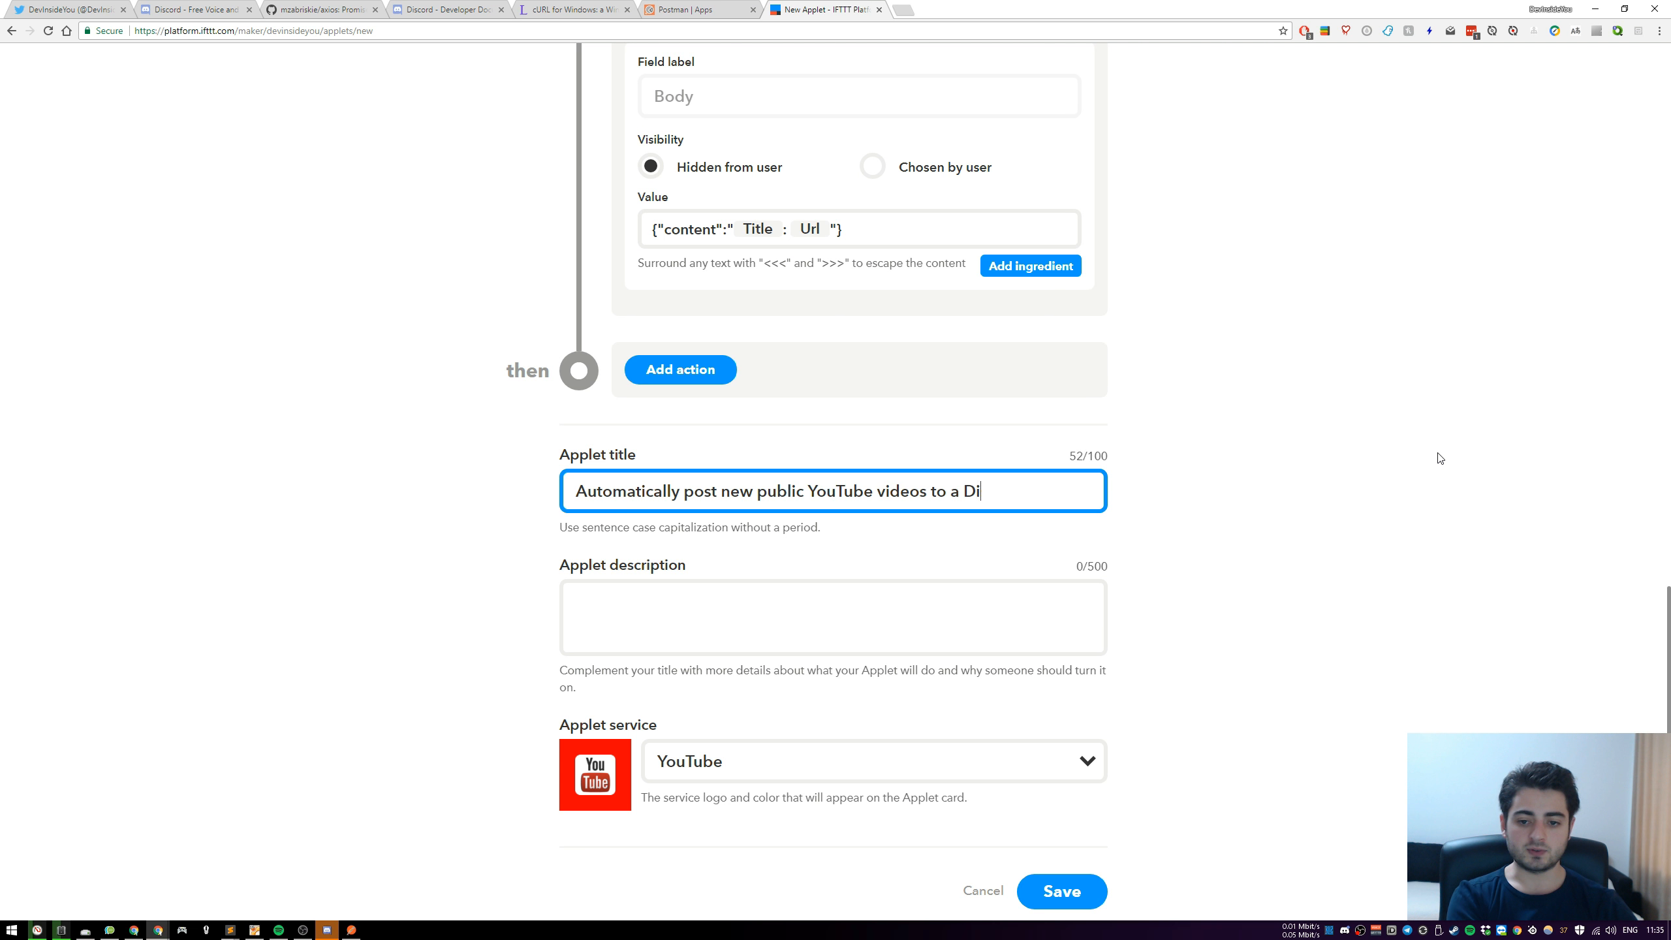
pyautogui.write('Discord')
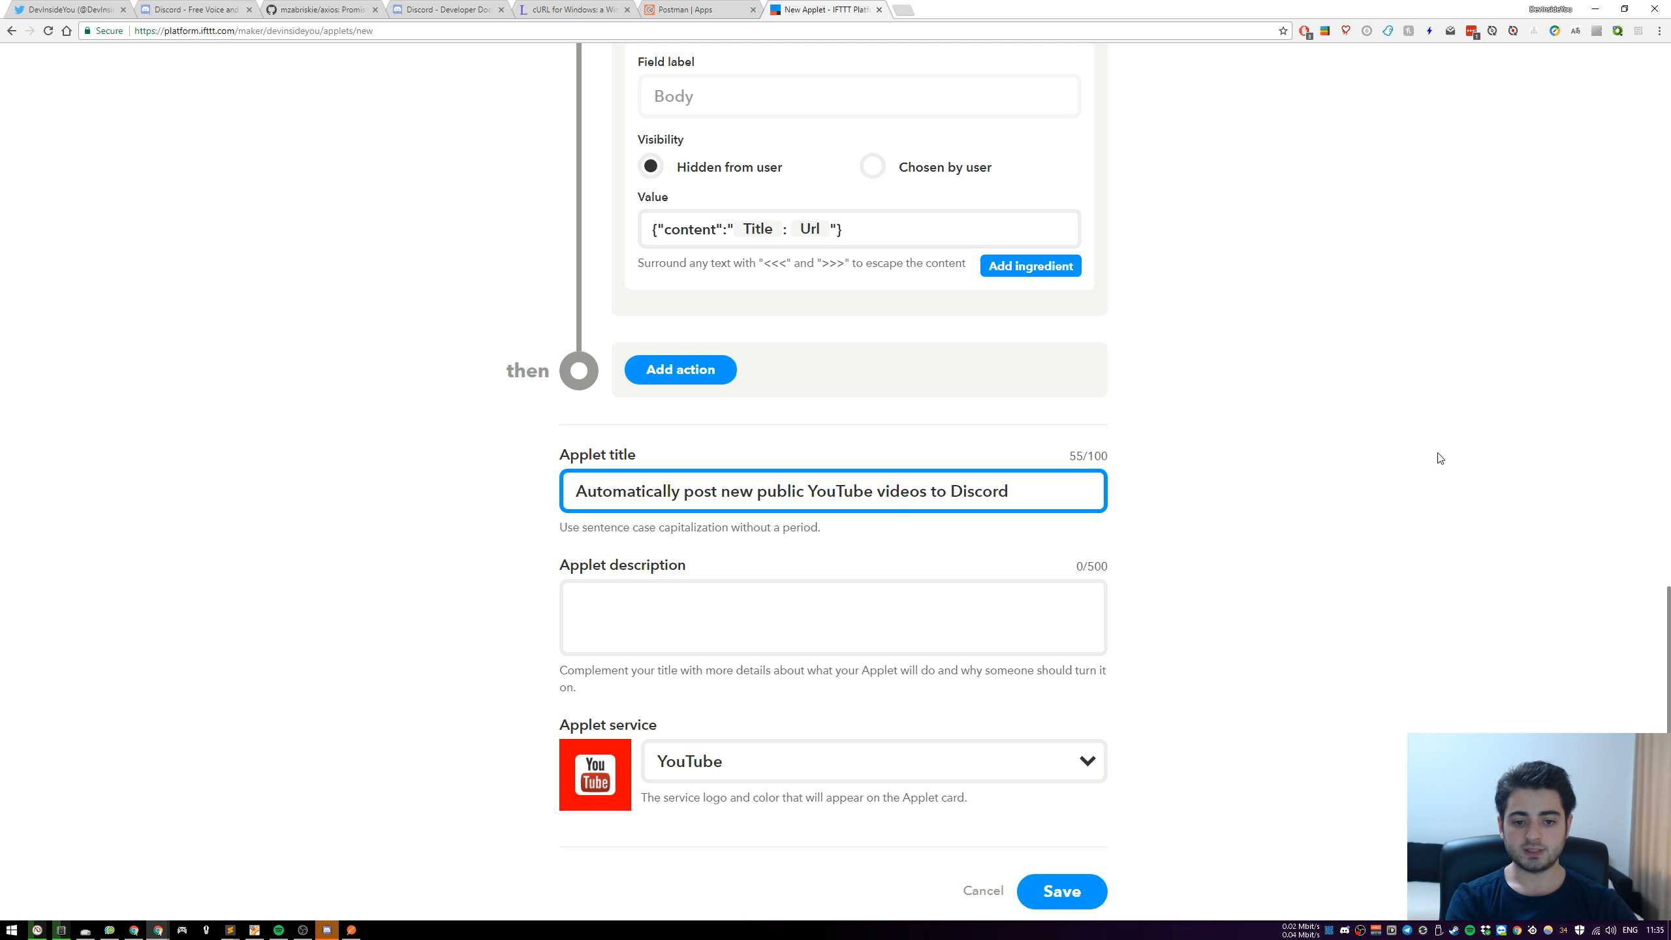
# Enter the applet description "Automatically posts new public YouTube videos to Discord. Read more about webhooks over here:"
pyautogui.click(861, 636)
pyautogui.write('Automatically posts new public YouTube videos to Discord')
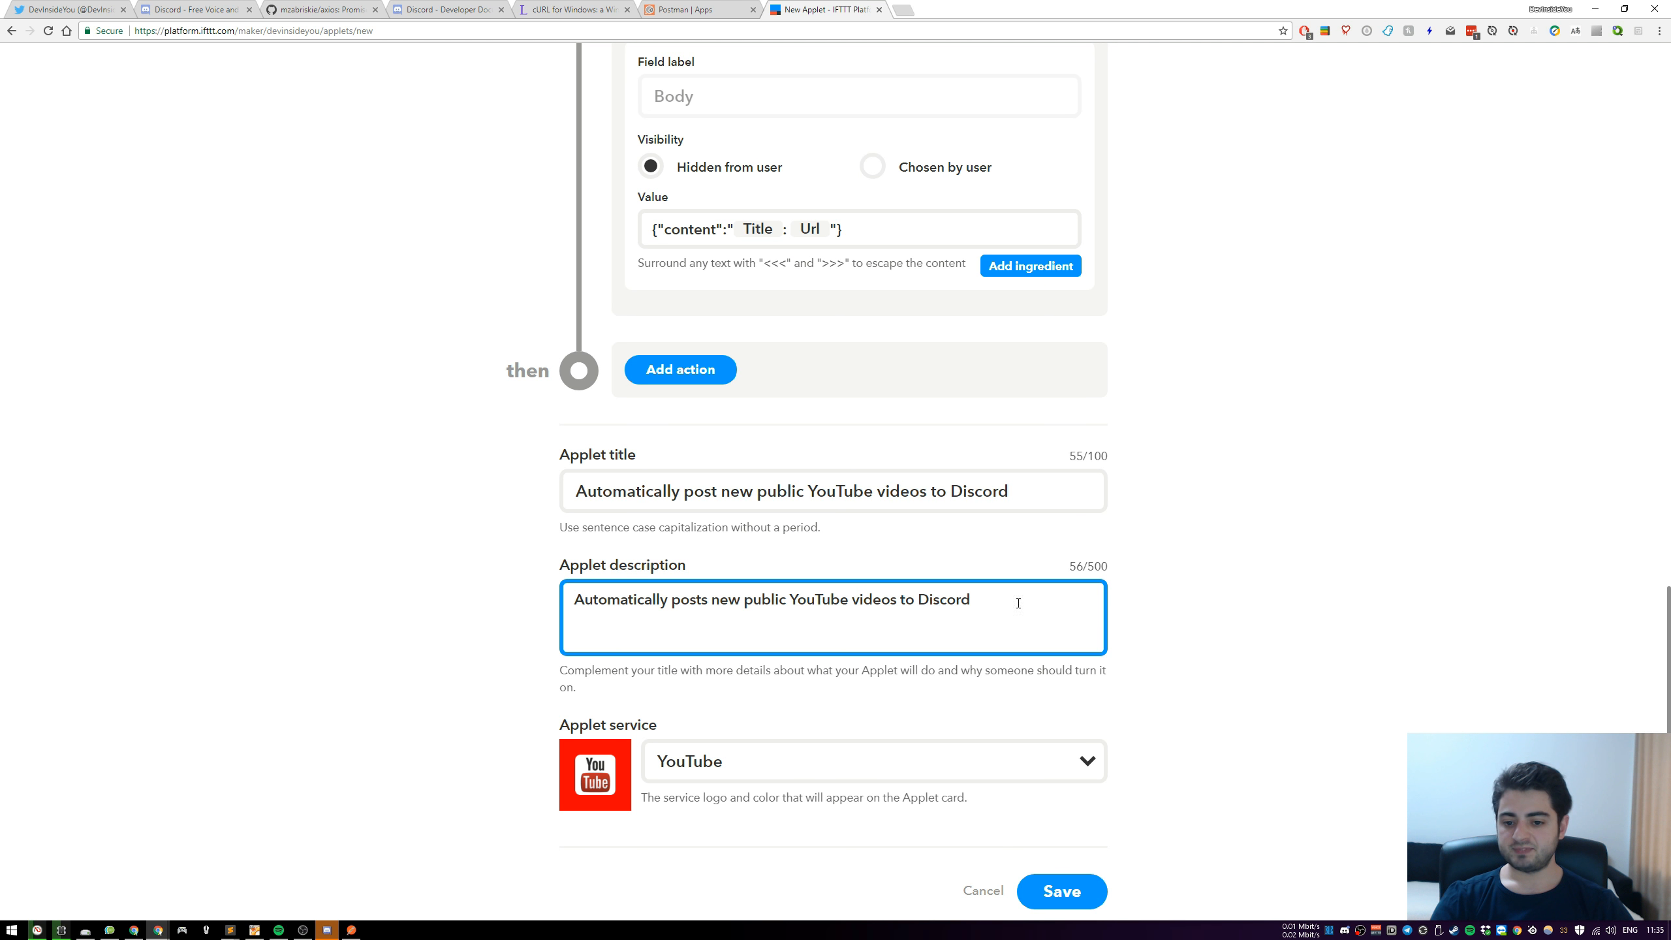
pyautogui.write('. ')
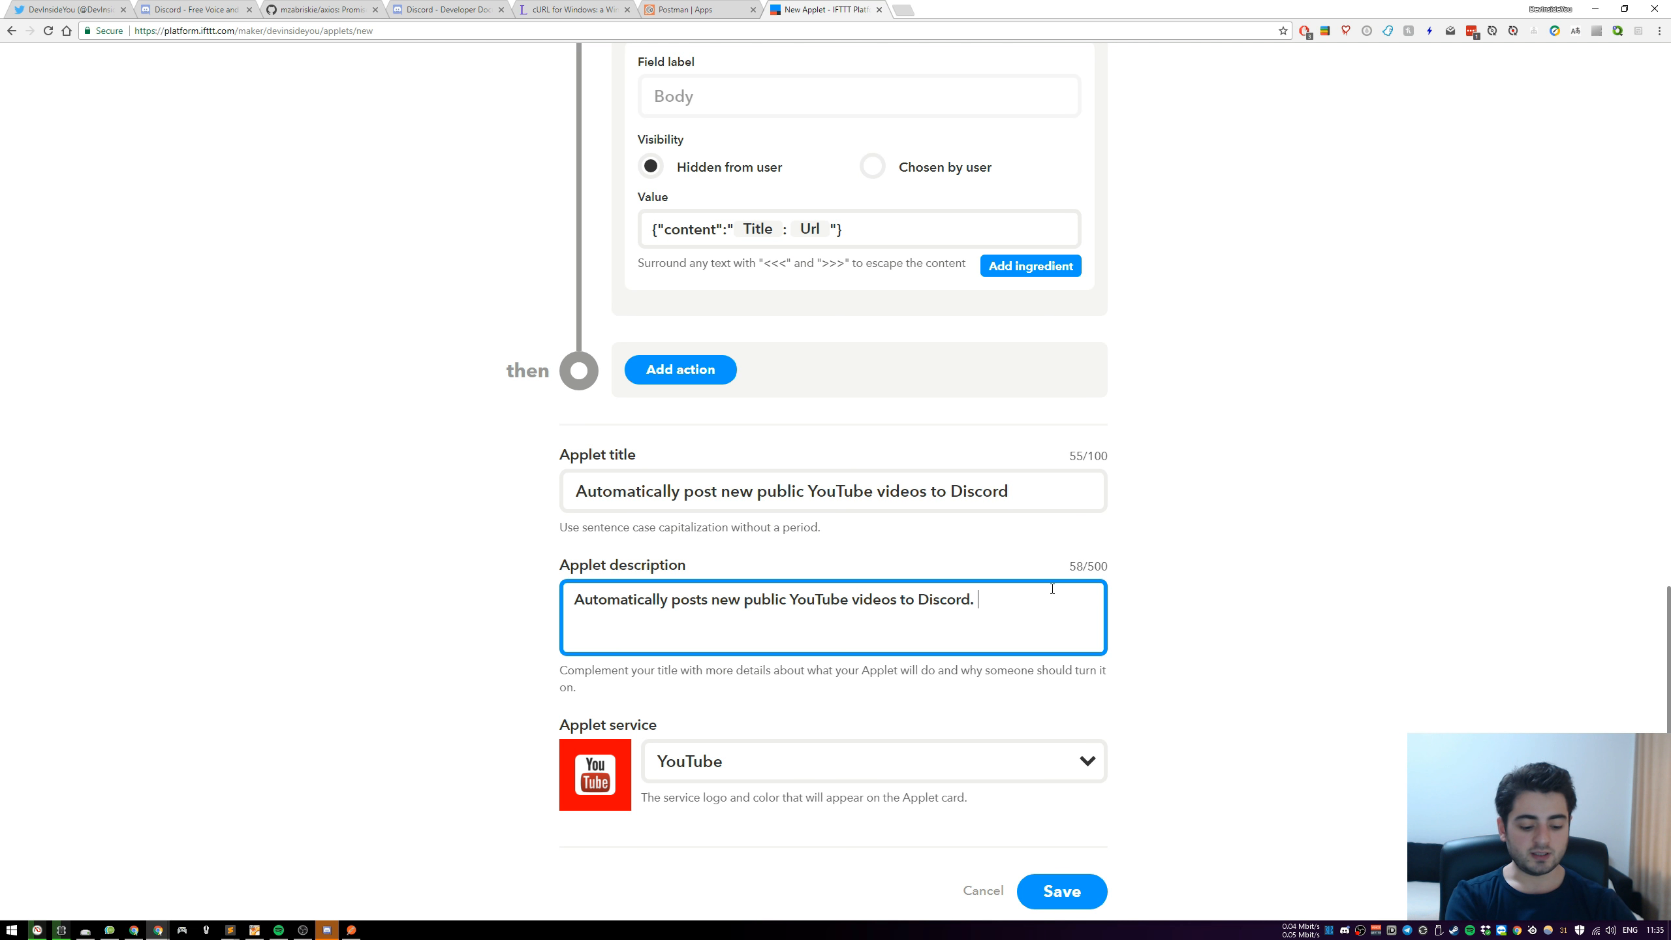
pyautogui.write('Read more about we')
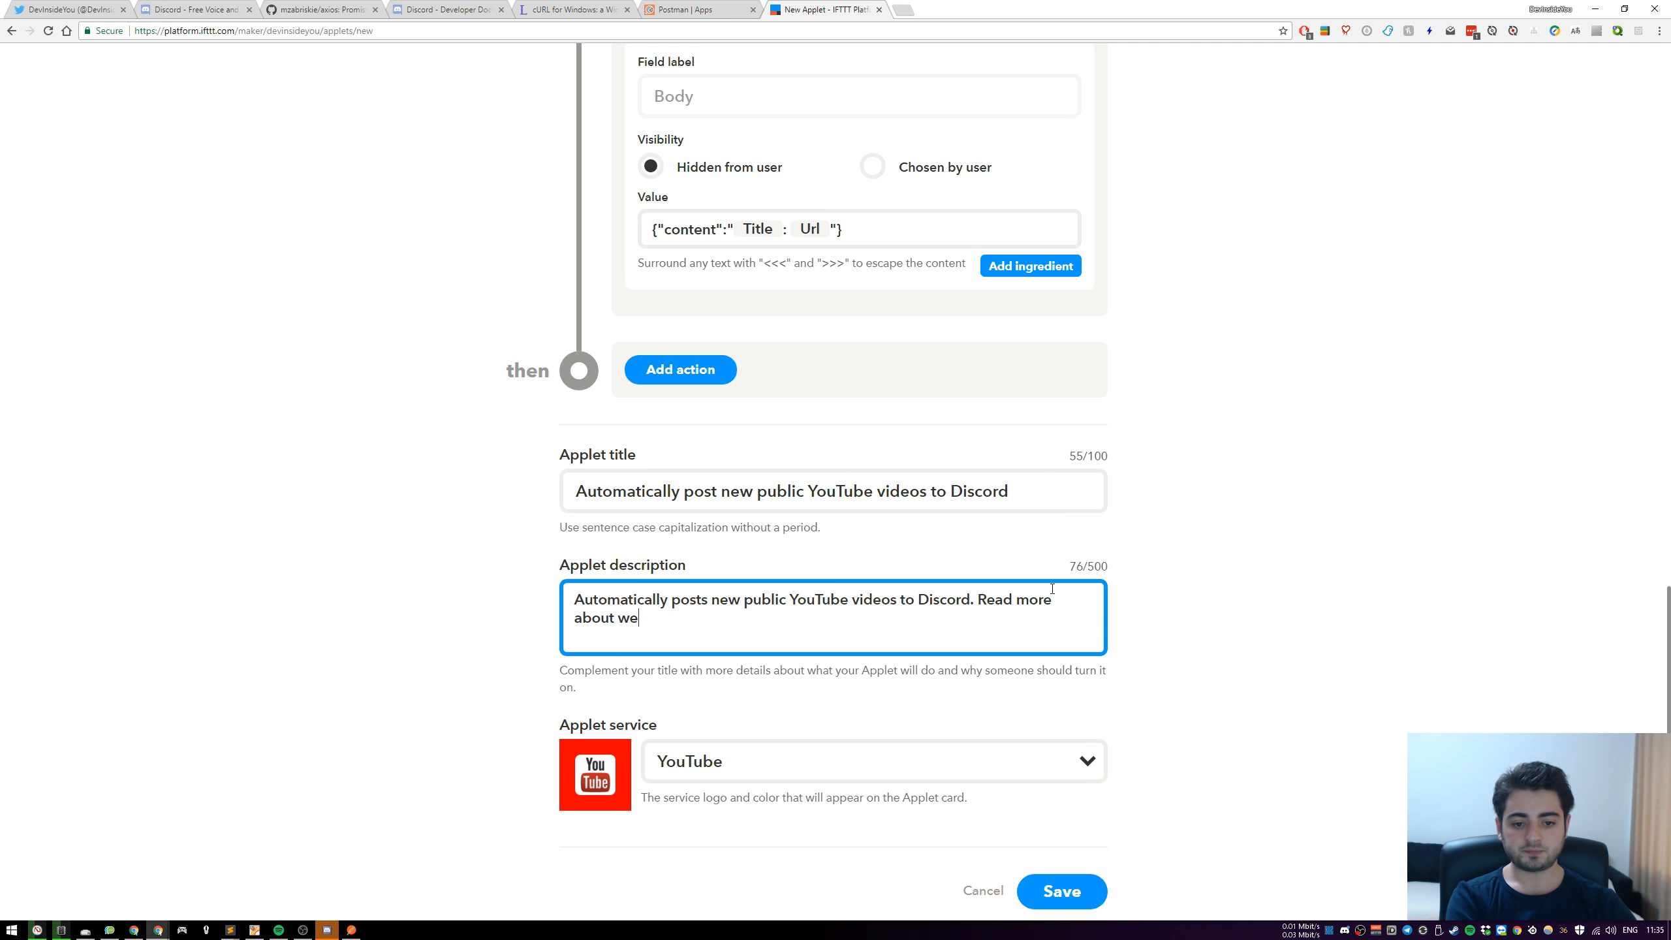
pyautogui.write('bhooks ')
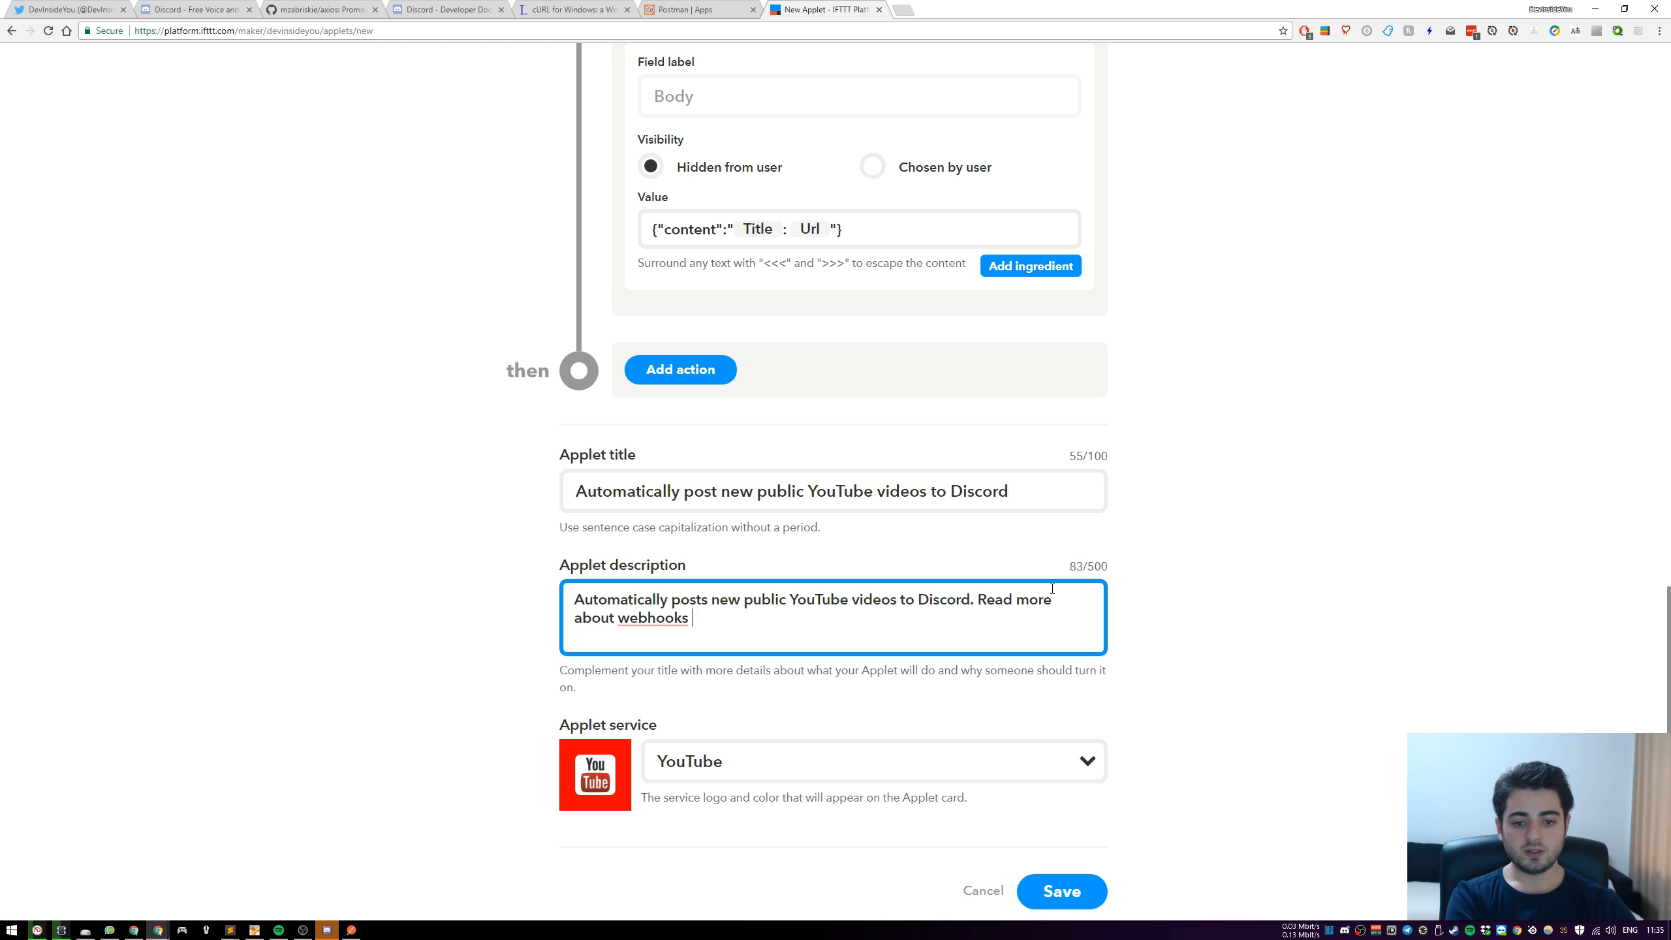
pyautogui.write('over here:')
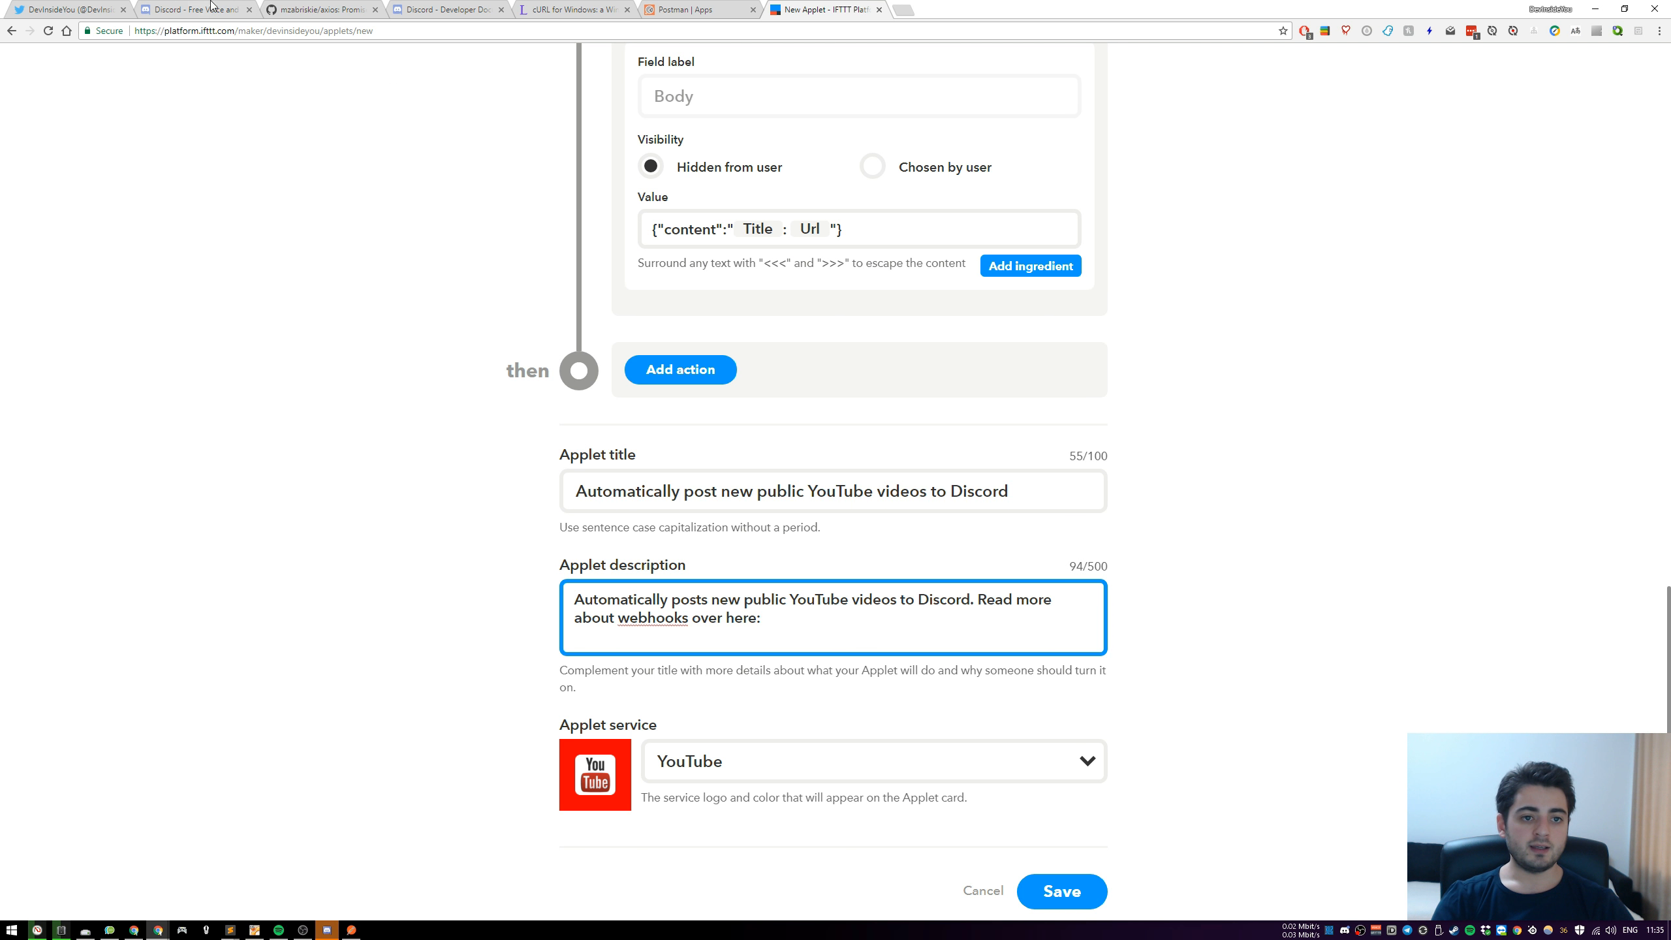
# Search the web for "discord webhooks" in place of the Discord documentation page and open the "Intro to Webhooks" support article
pyautogui.click(454, 9)
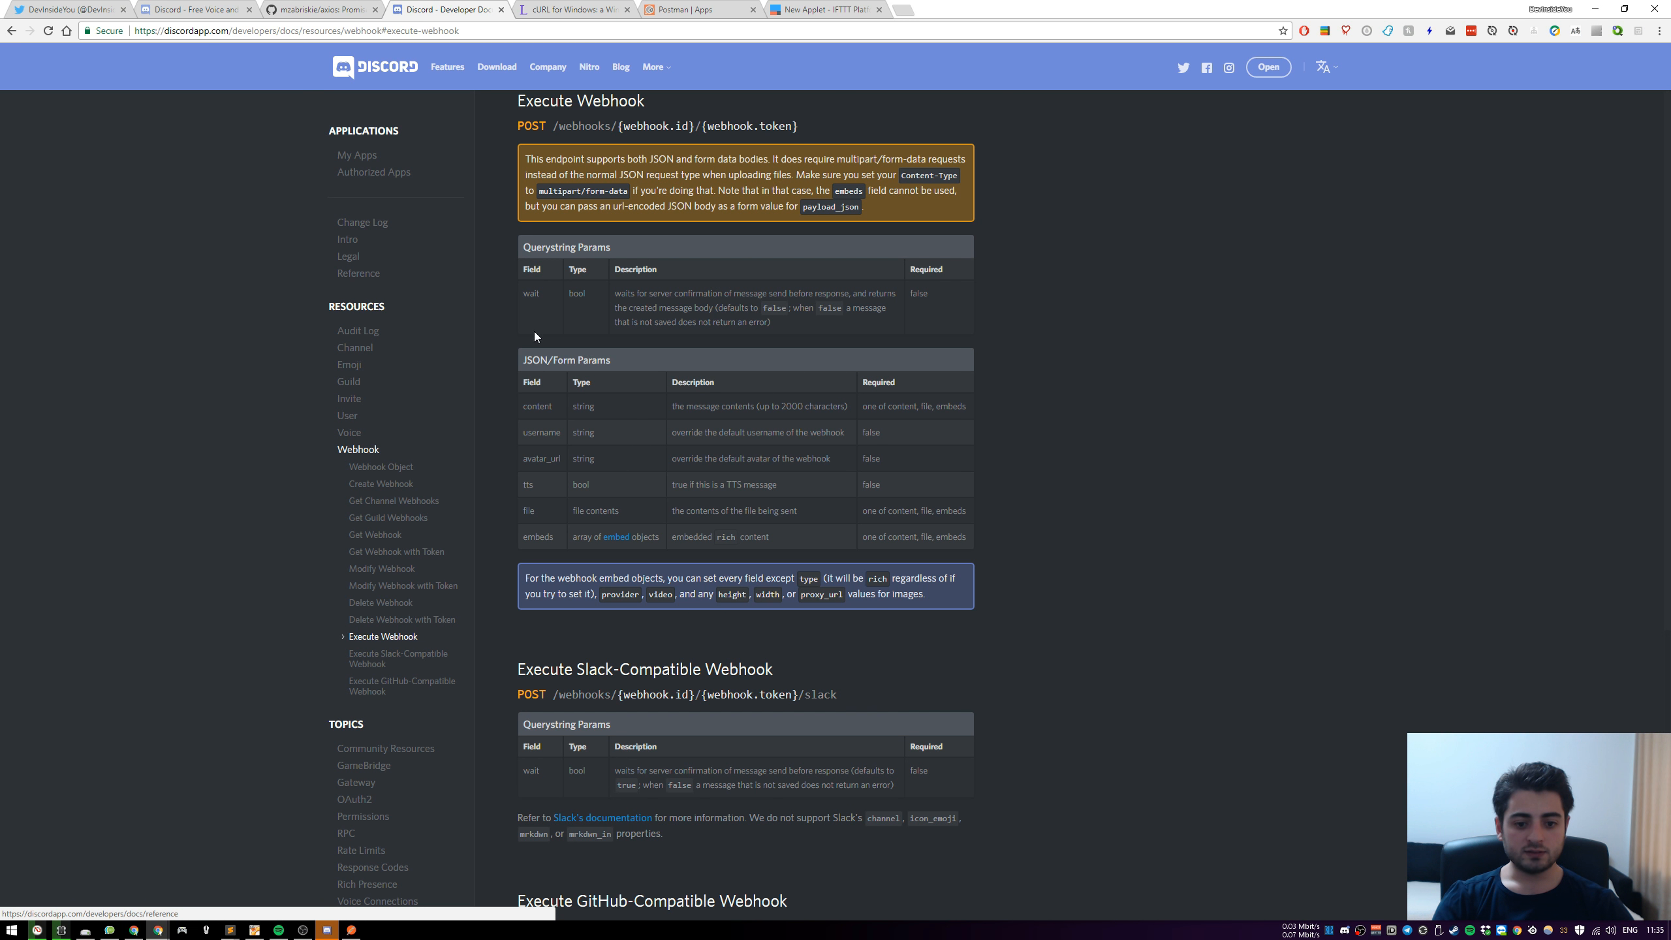
pyautogui.click(499, 36)
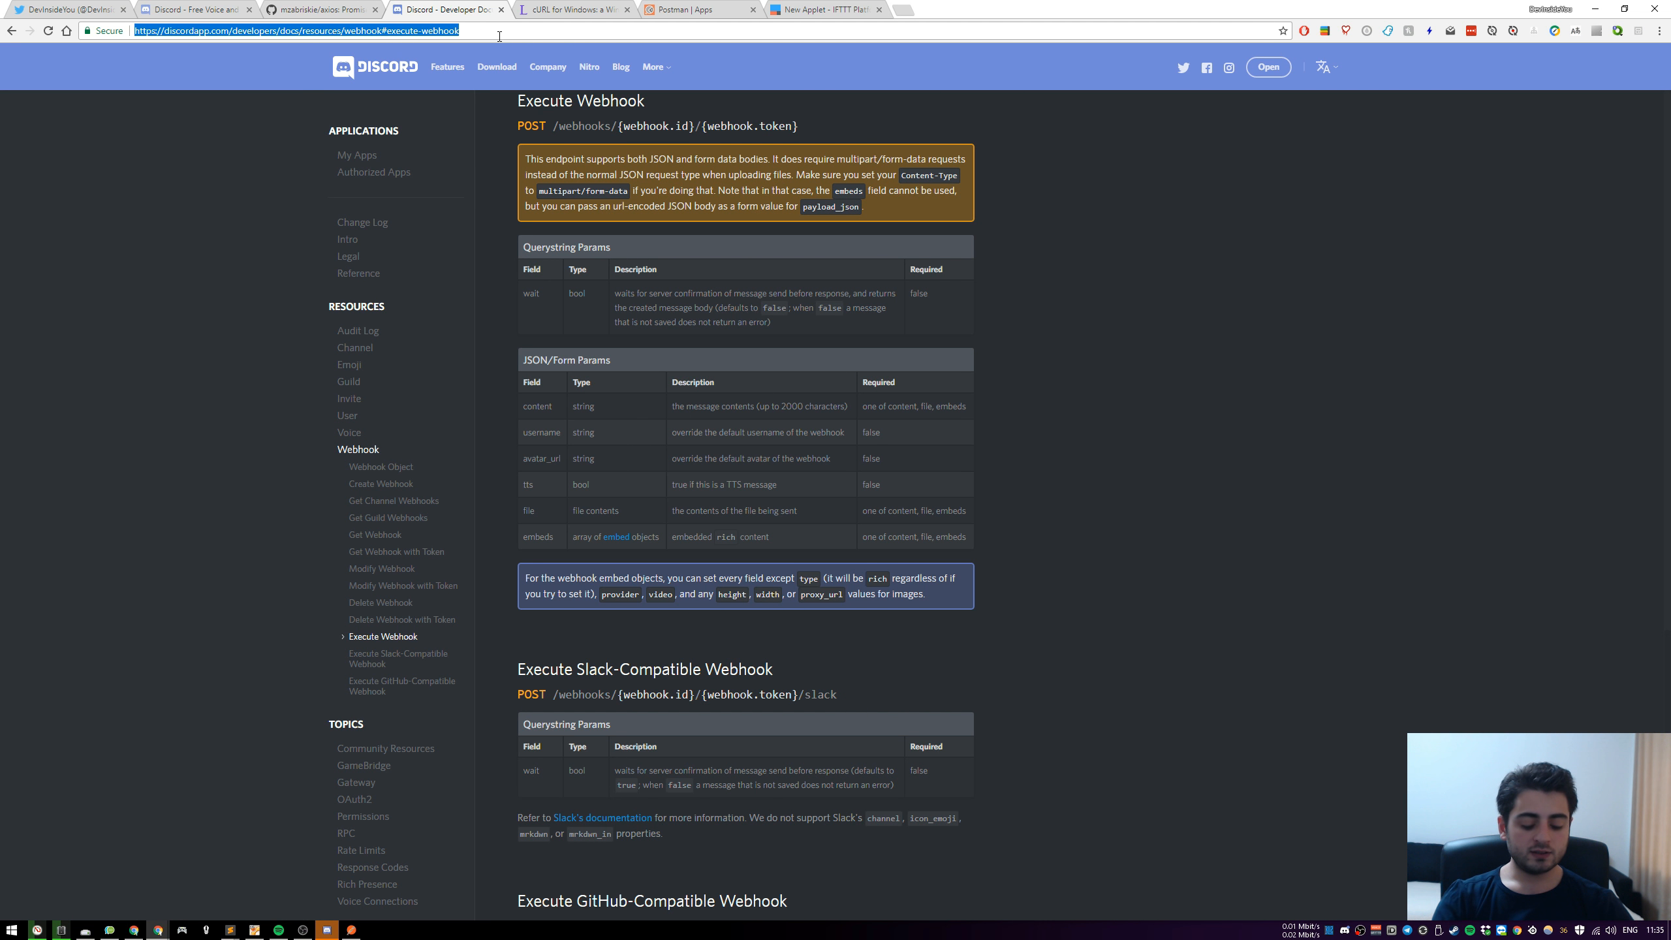
pyautogui.write('discord webhooks')
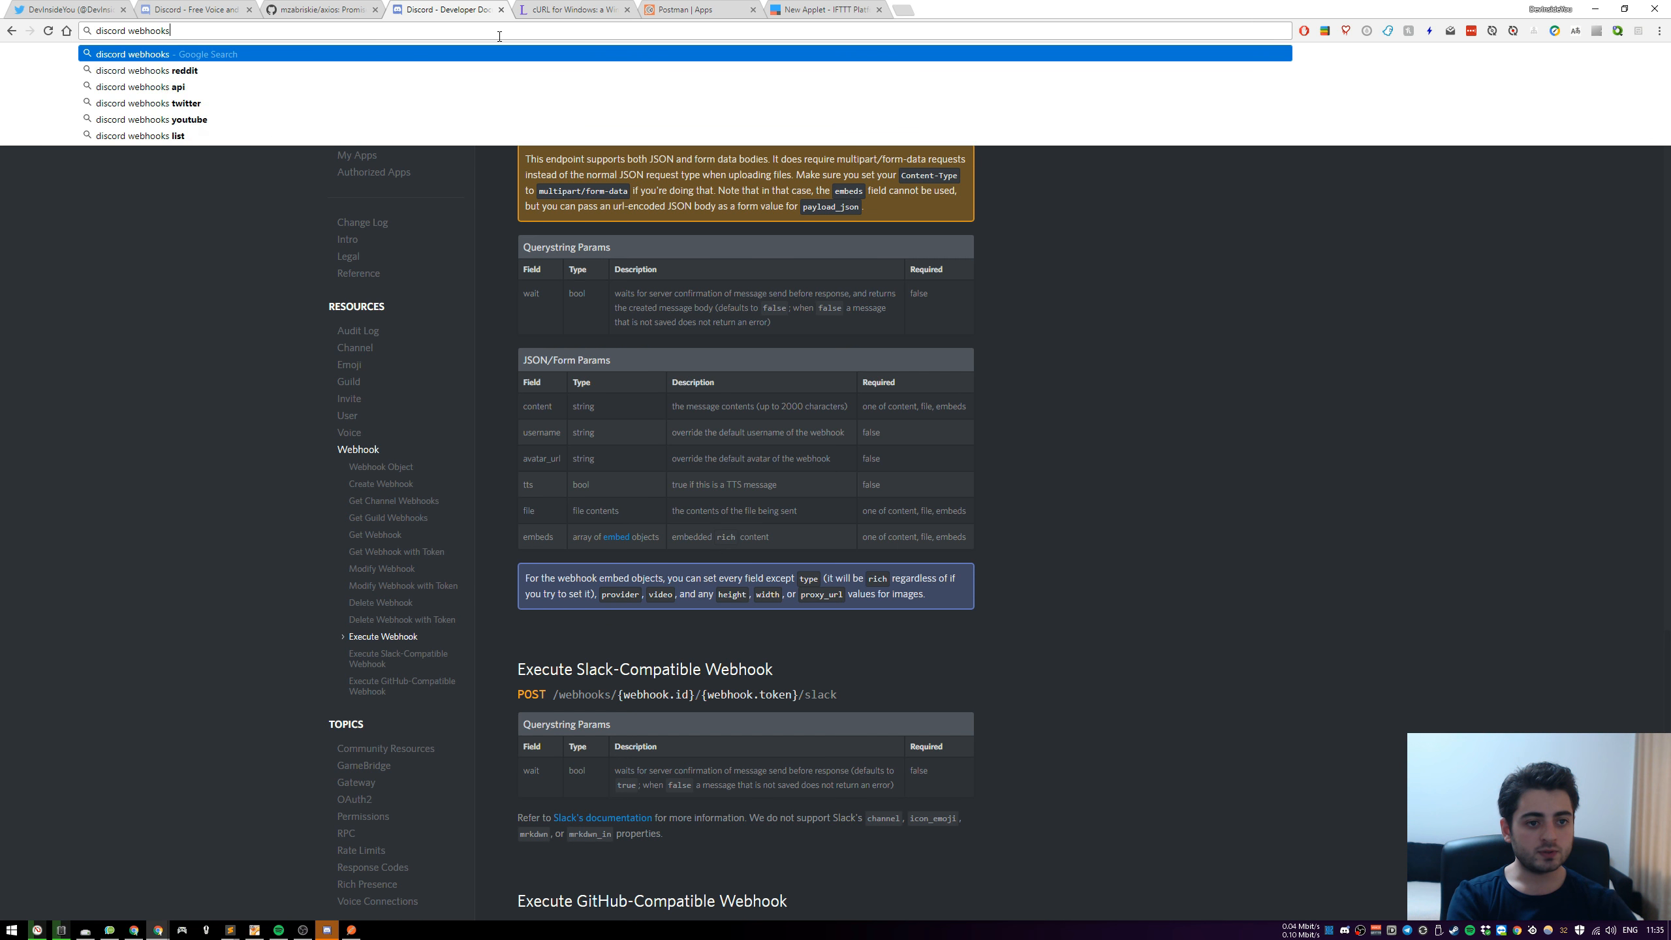
pyautogui.press('Return')
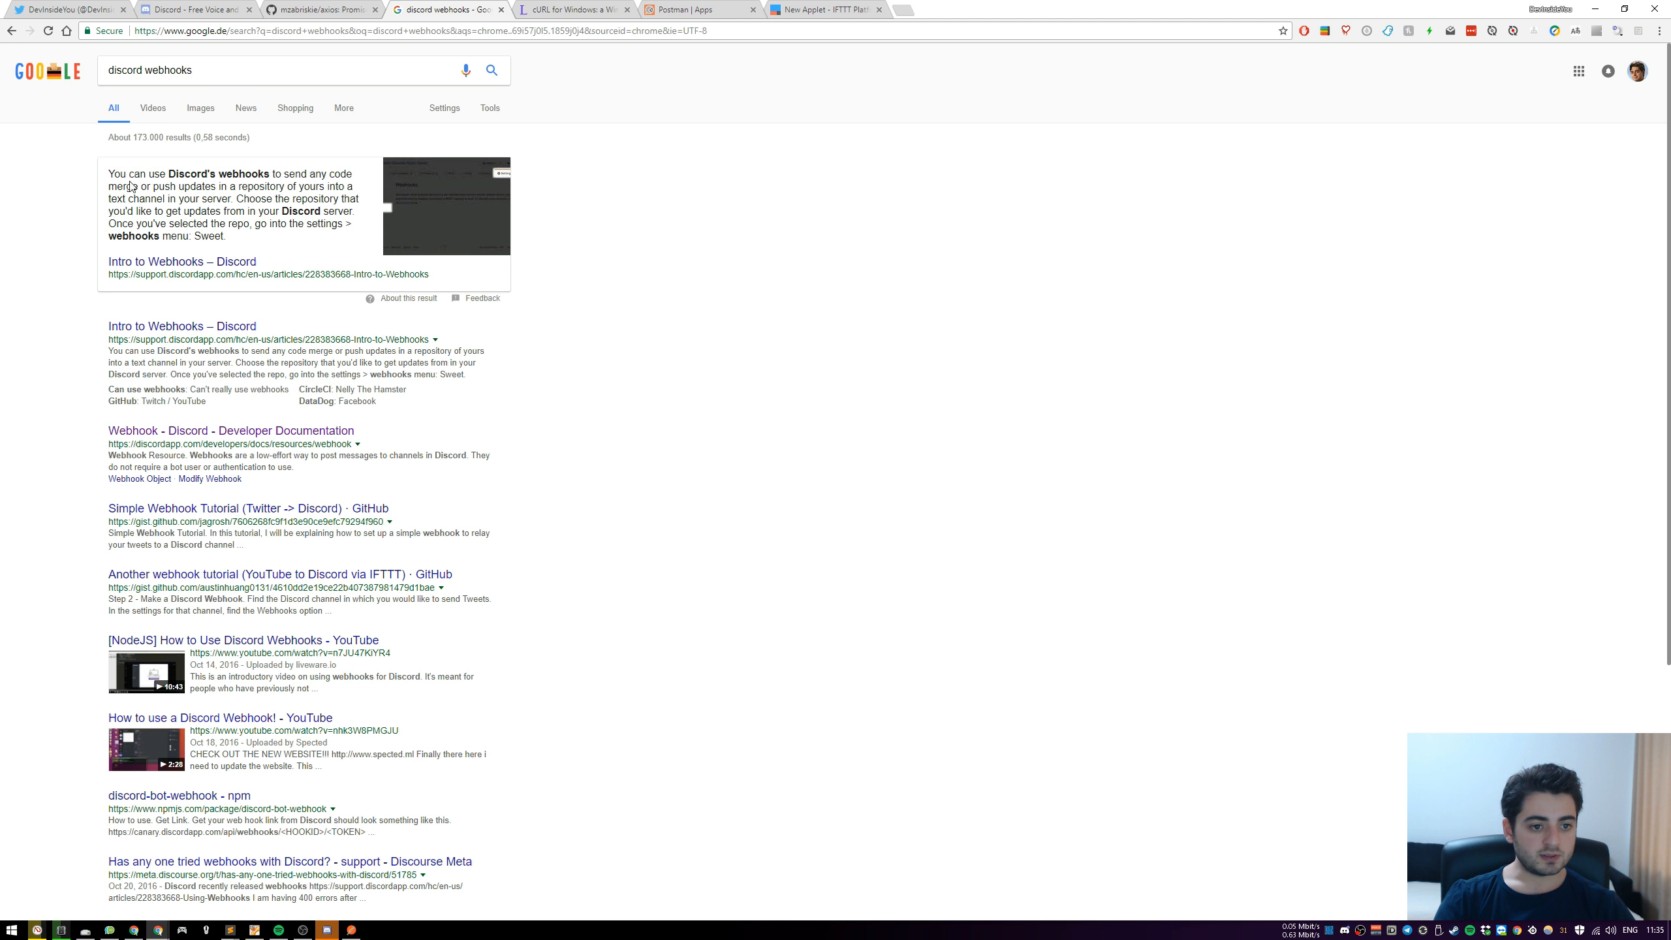
pyautogui.click(216, 328)
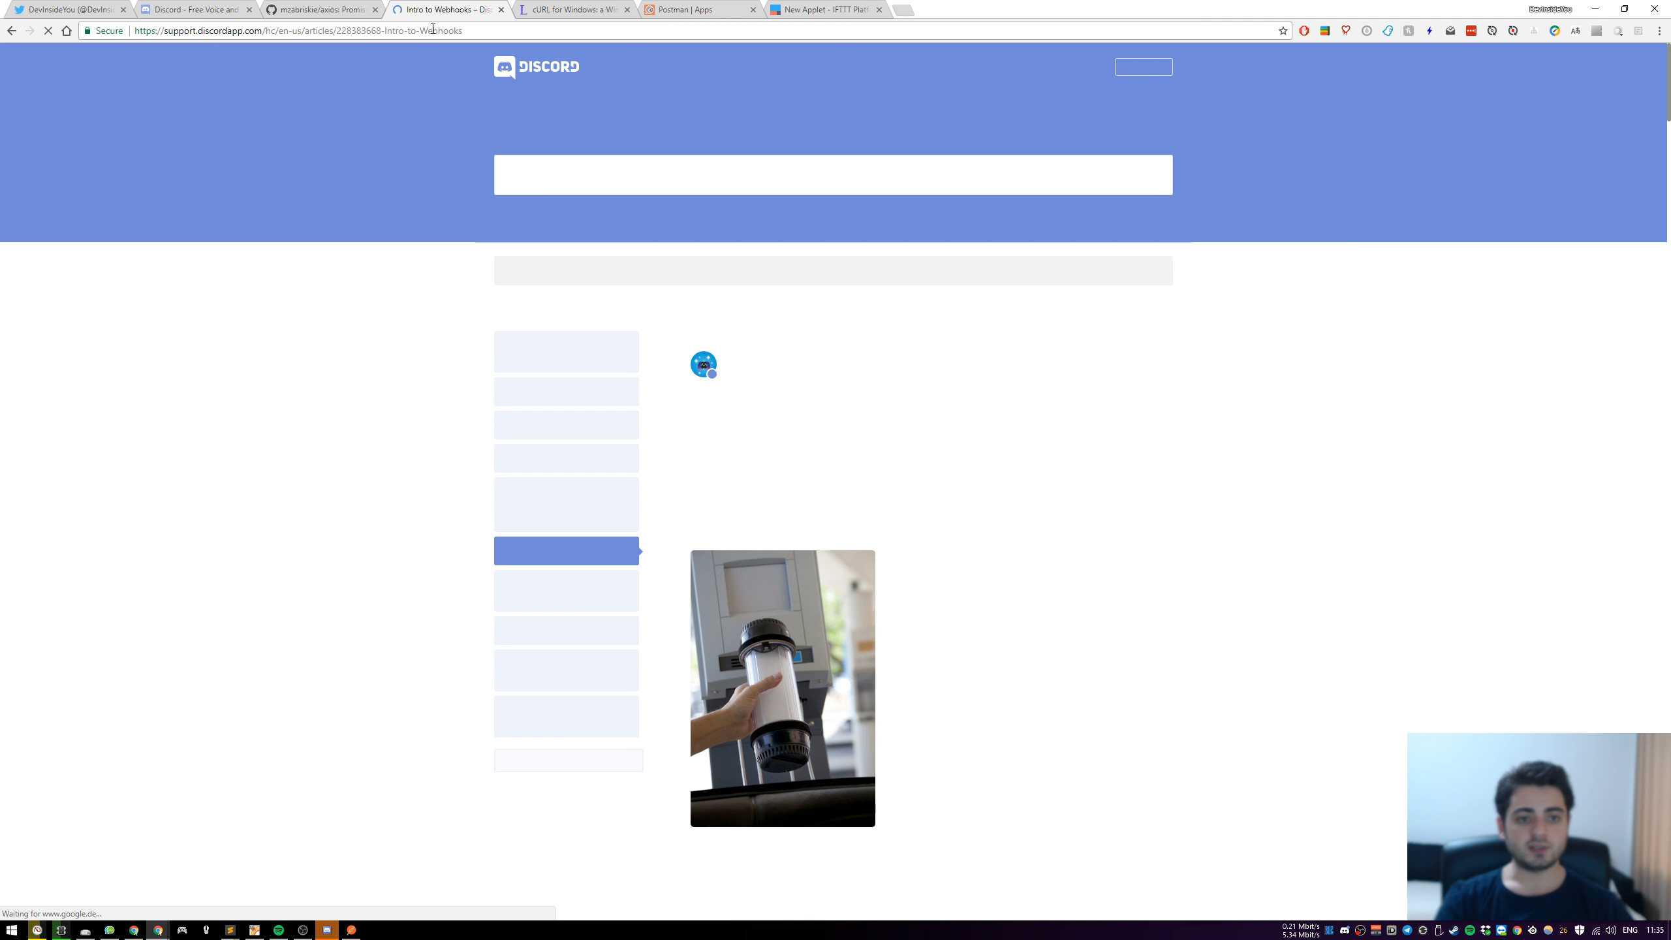
# Copy the "Intro to Webhooks" article's address and add it to the end of the applet description
pyautogui.click(464, 30)
pyautogui.hotkey('ctrl', 'c')
pyautogui.scroll(-15, 693, 359)
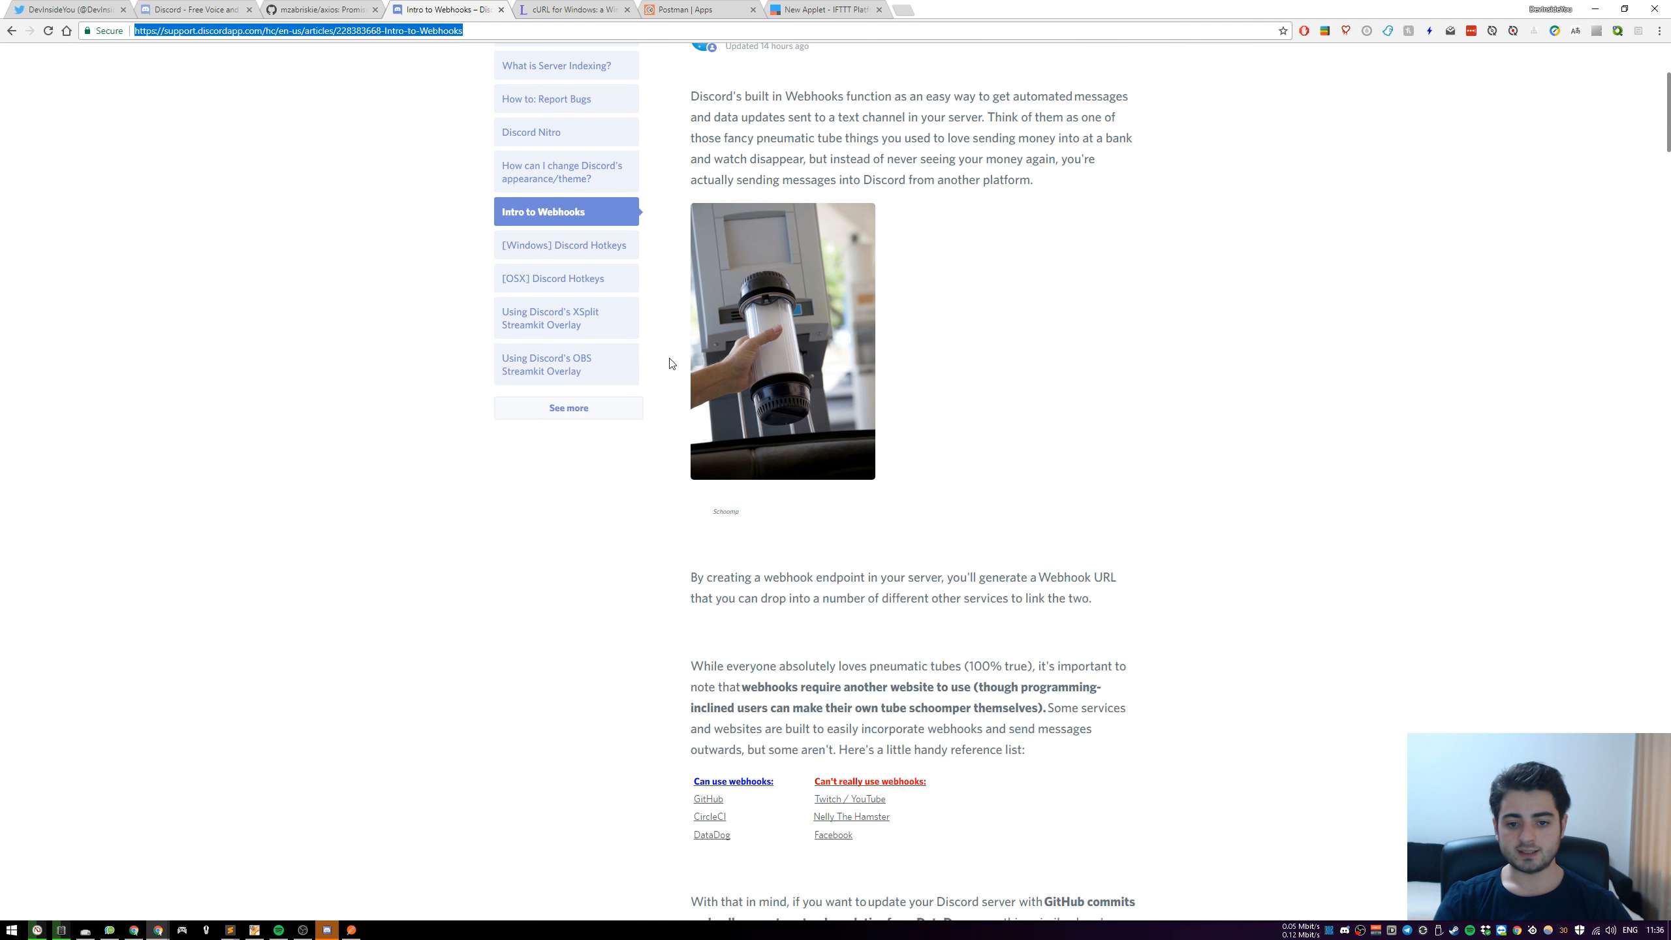
pyautogui.scroll(3, 574, 330)
pyautogui.scroll(10, 575, 330)
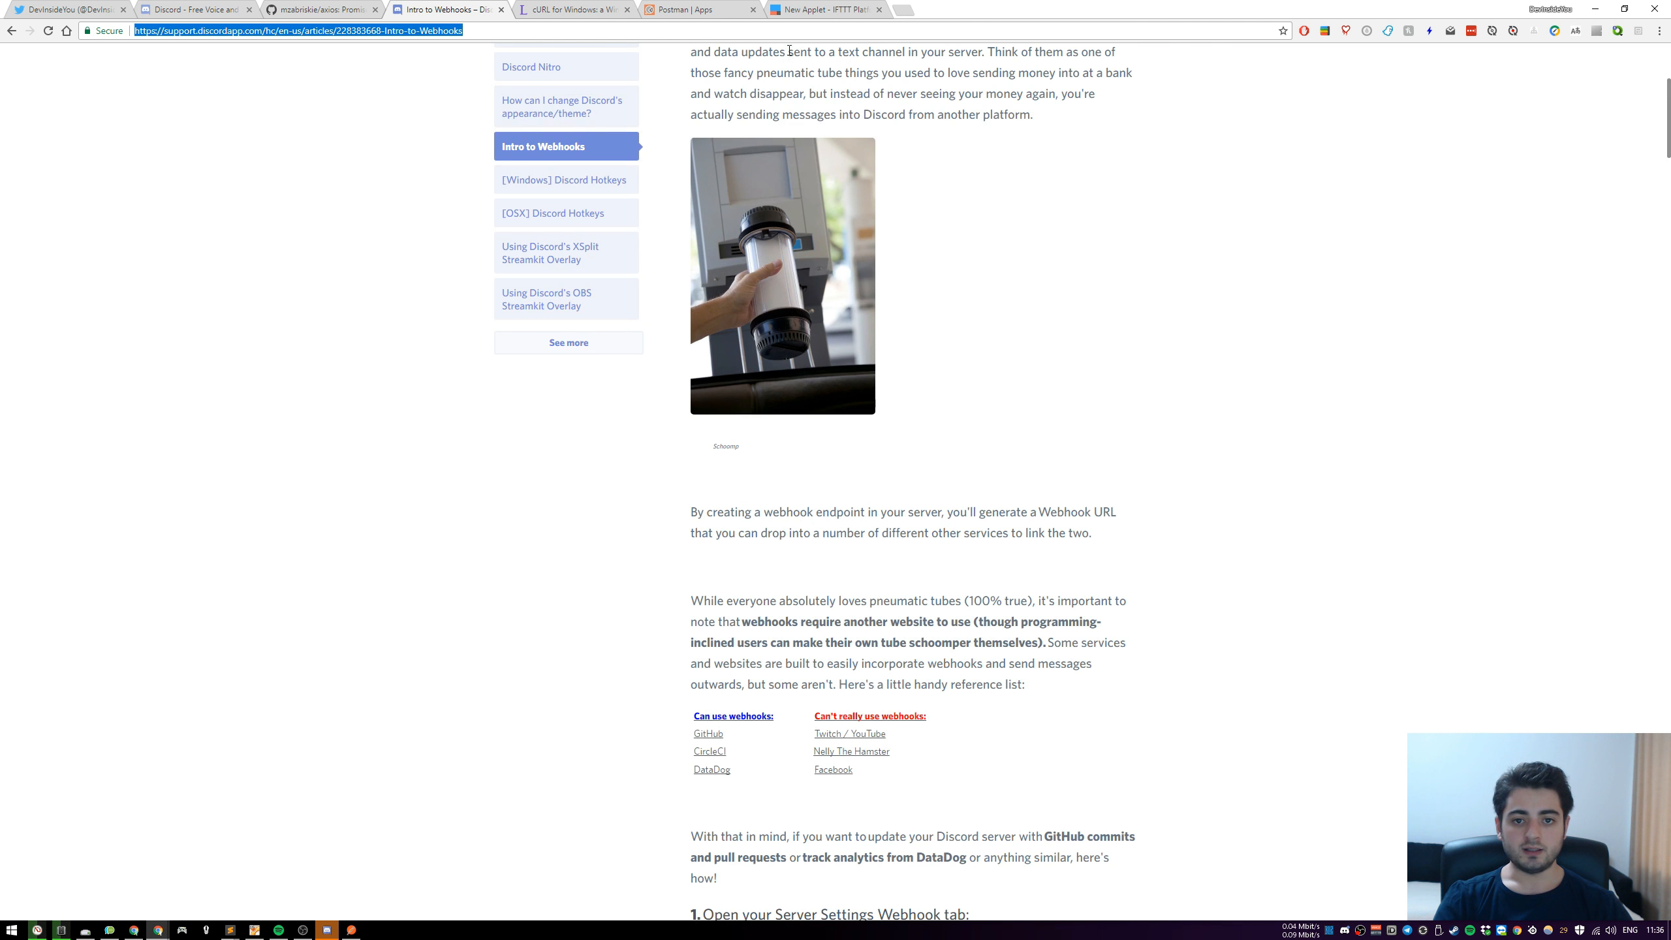
pyautogui.click(804, 14)
pyautogui.hotkey('ctrl', 'v')
# Try Webhooks as the applet service, set it back to YouTube, and save the applet
pyautogui.scroll(-3, 883, 662)
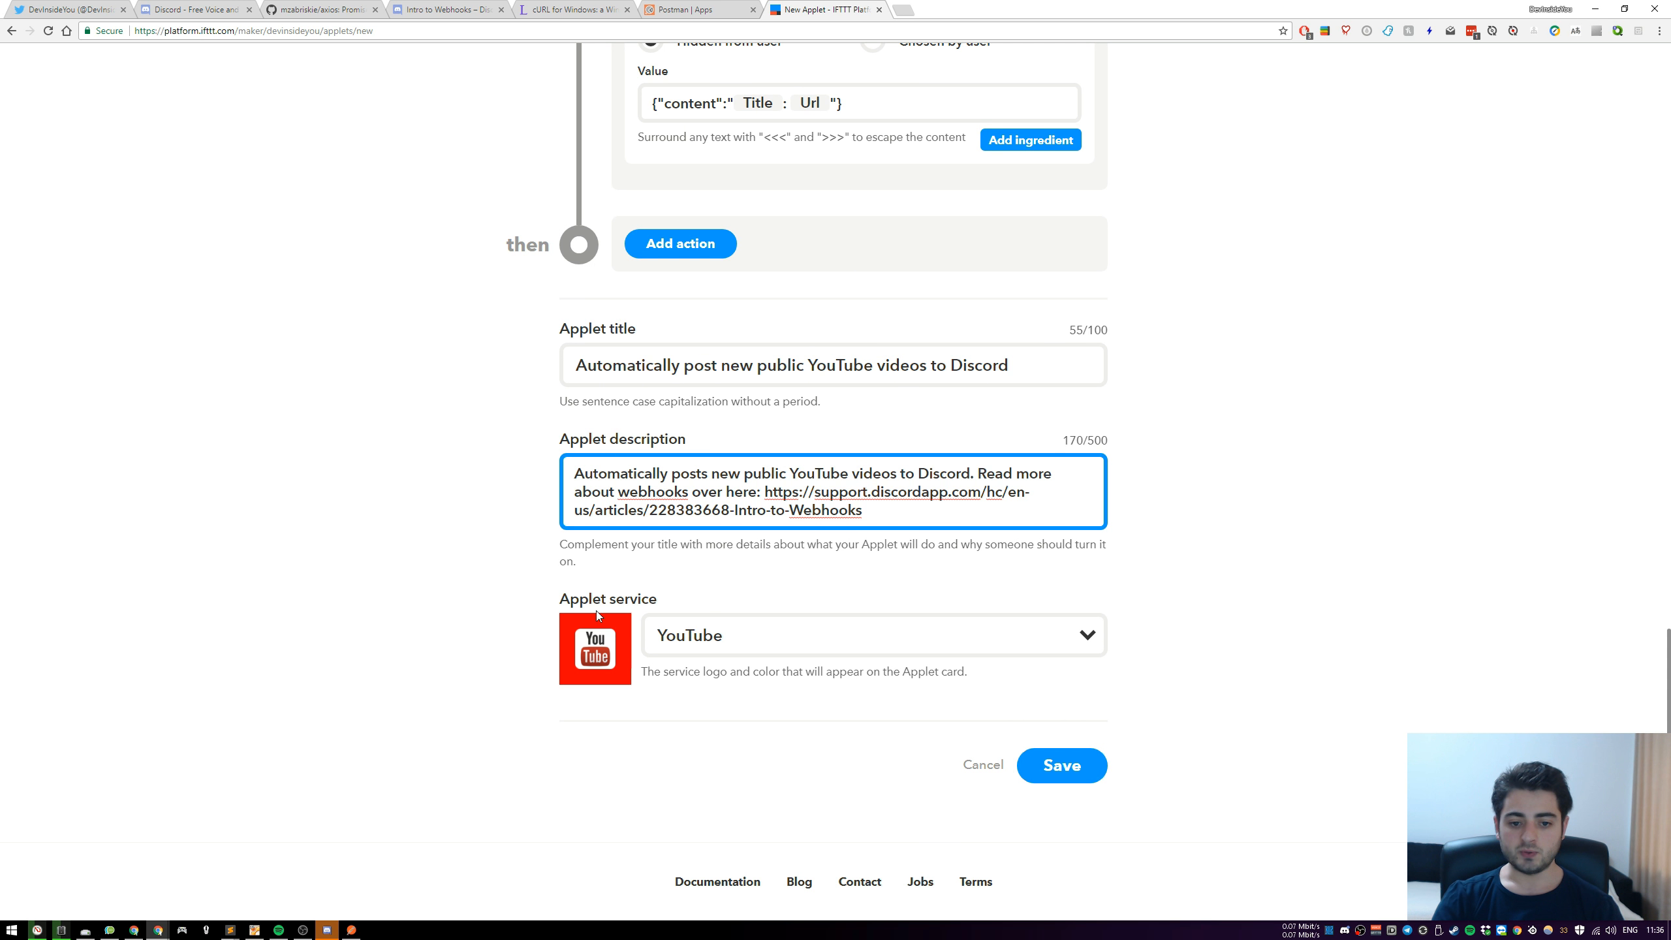
pyautogui.click(839, 651)
pyautogui.click(748, 688)
pyautogui.click(845, 652)
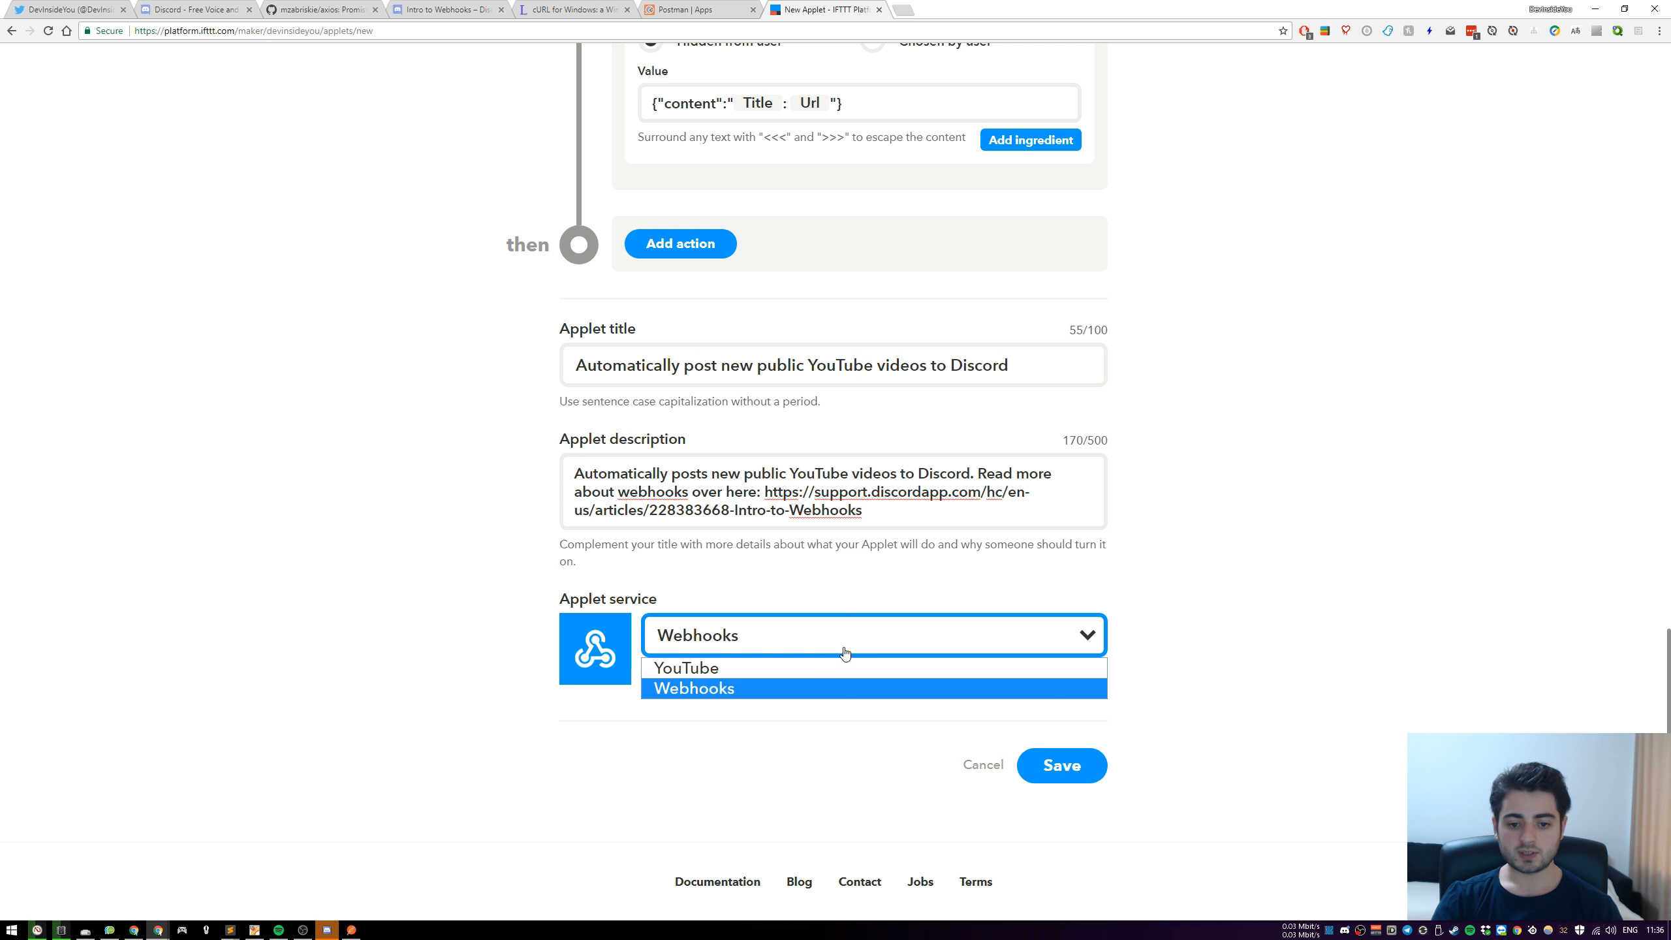
pyautogui.click(711, 667)
pyautogui.click(1058, 775)
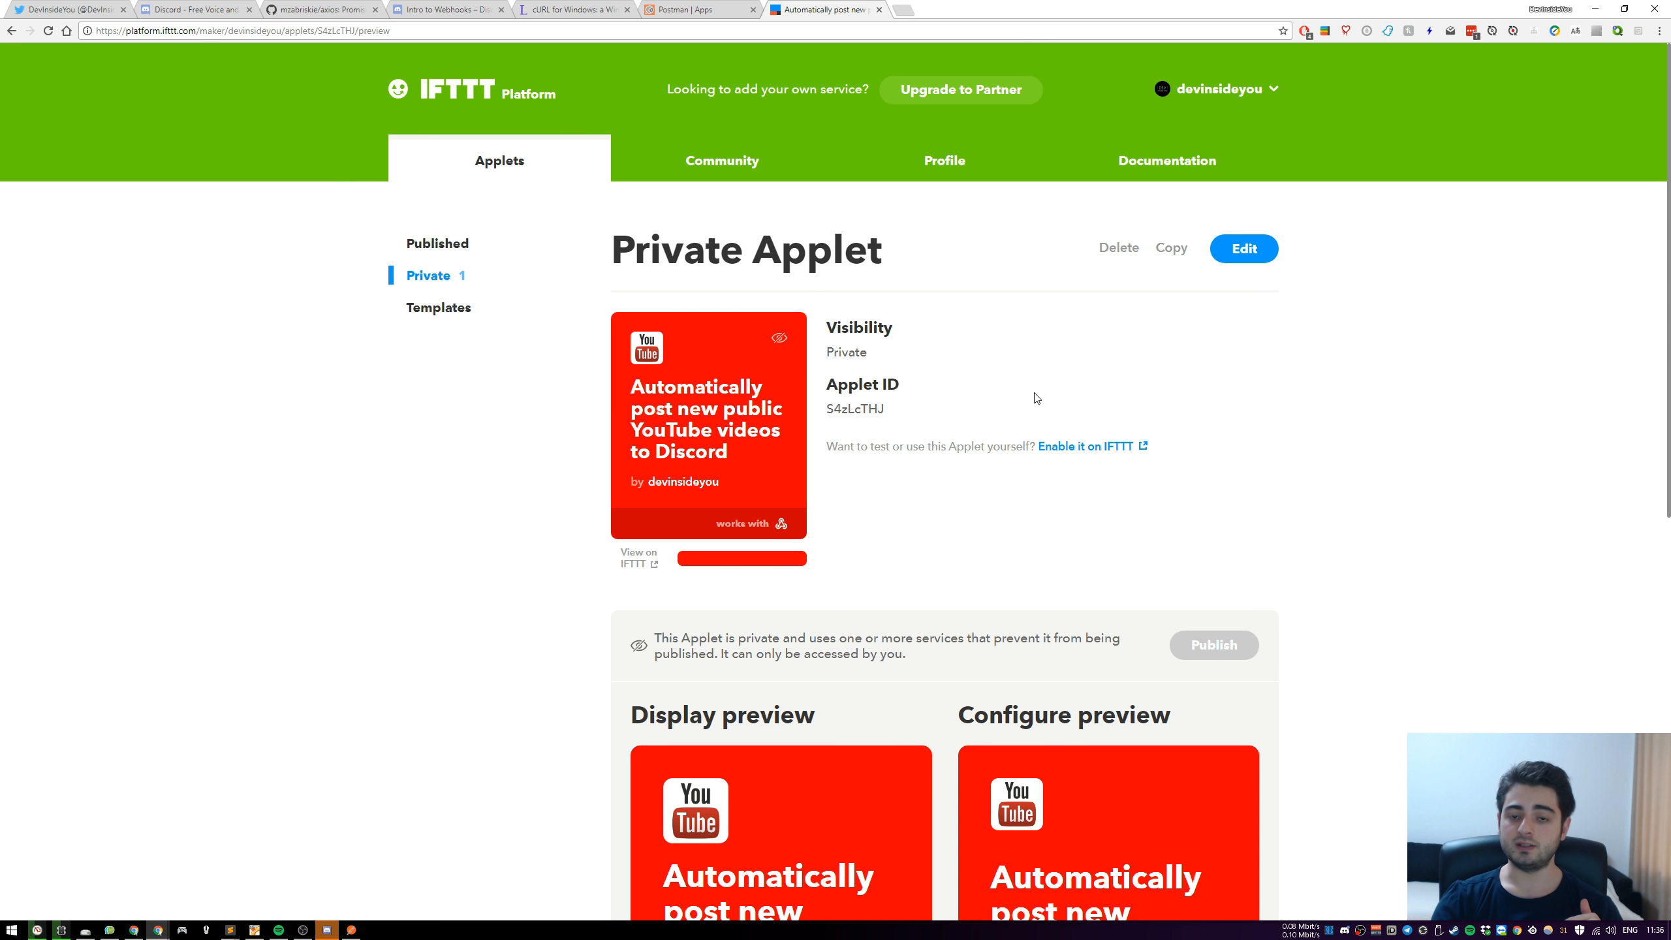
# Examine the saved applet's publishing notice and its display and configure previews, and minimize the browser to reveal Discord and Postman
pyautogui.scroll(-4, 1118, 415)
pyautogui.scroll(3, 1092, 411)
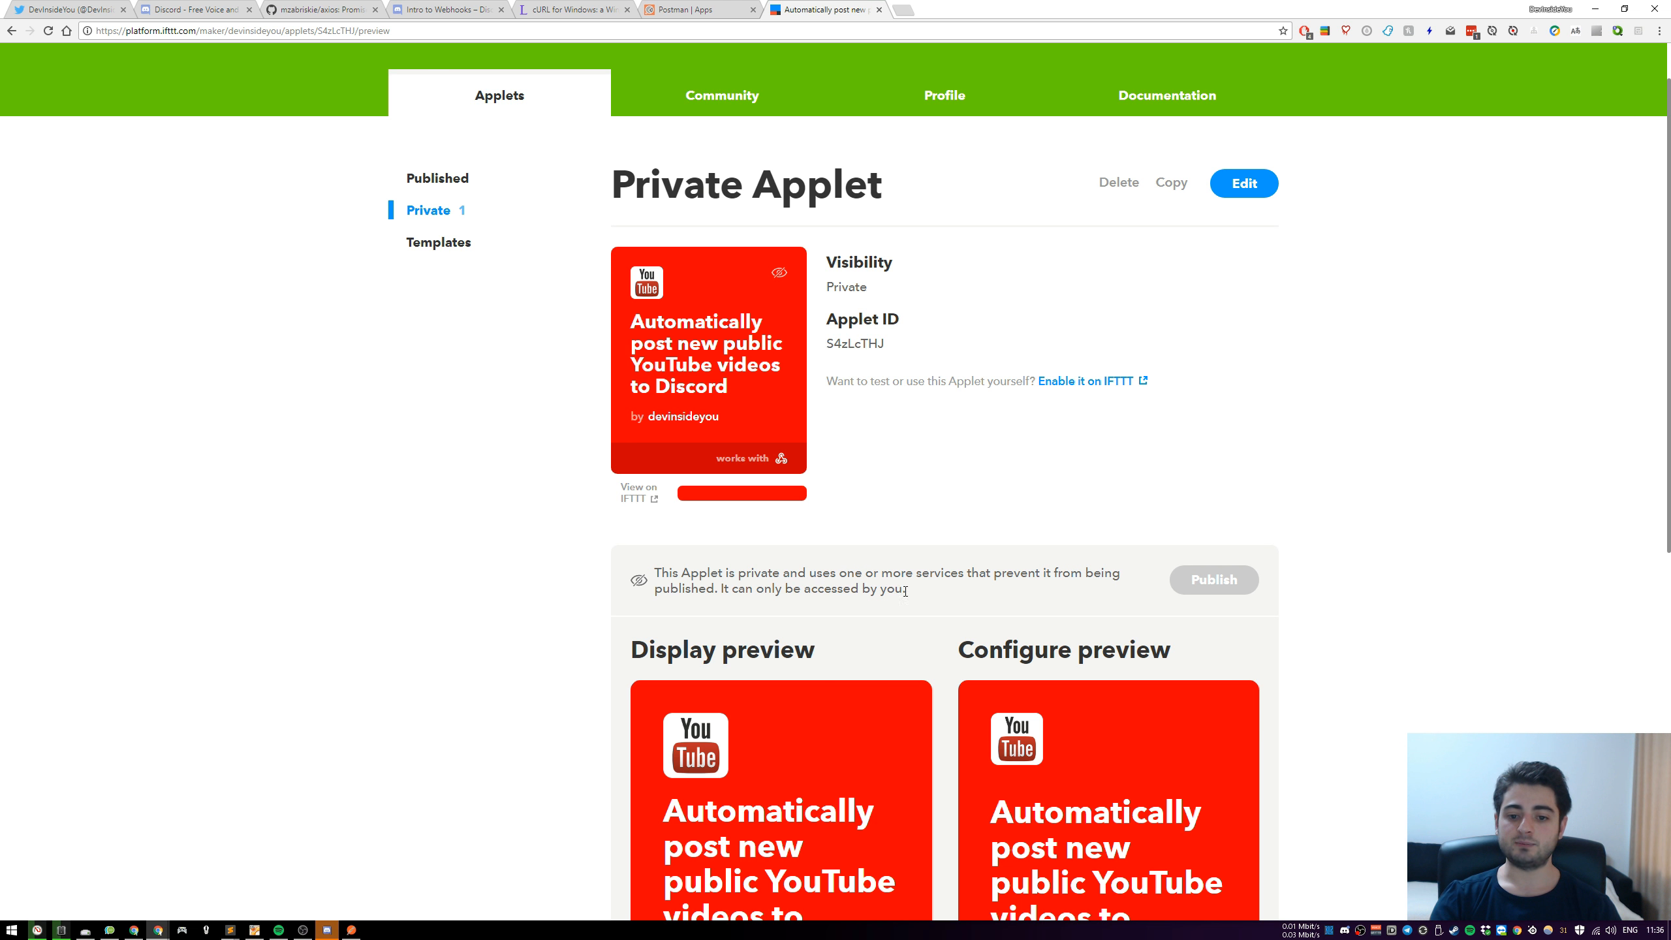
pyautogui.scroll(-5, 843, 511)
pyautogui.scroll(3, 873, 523)
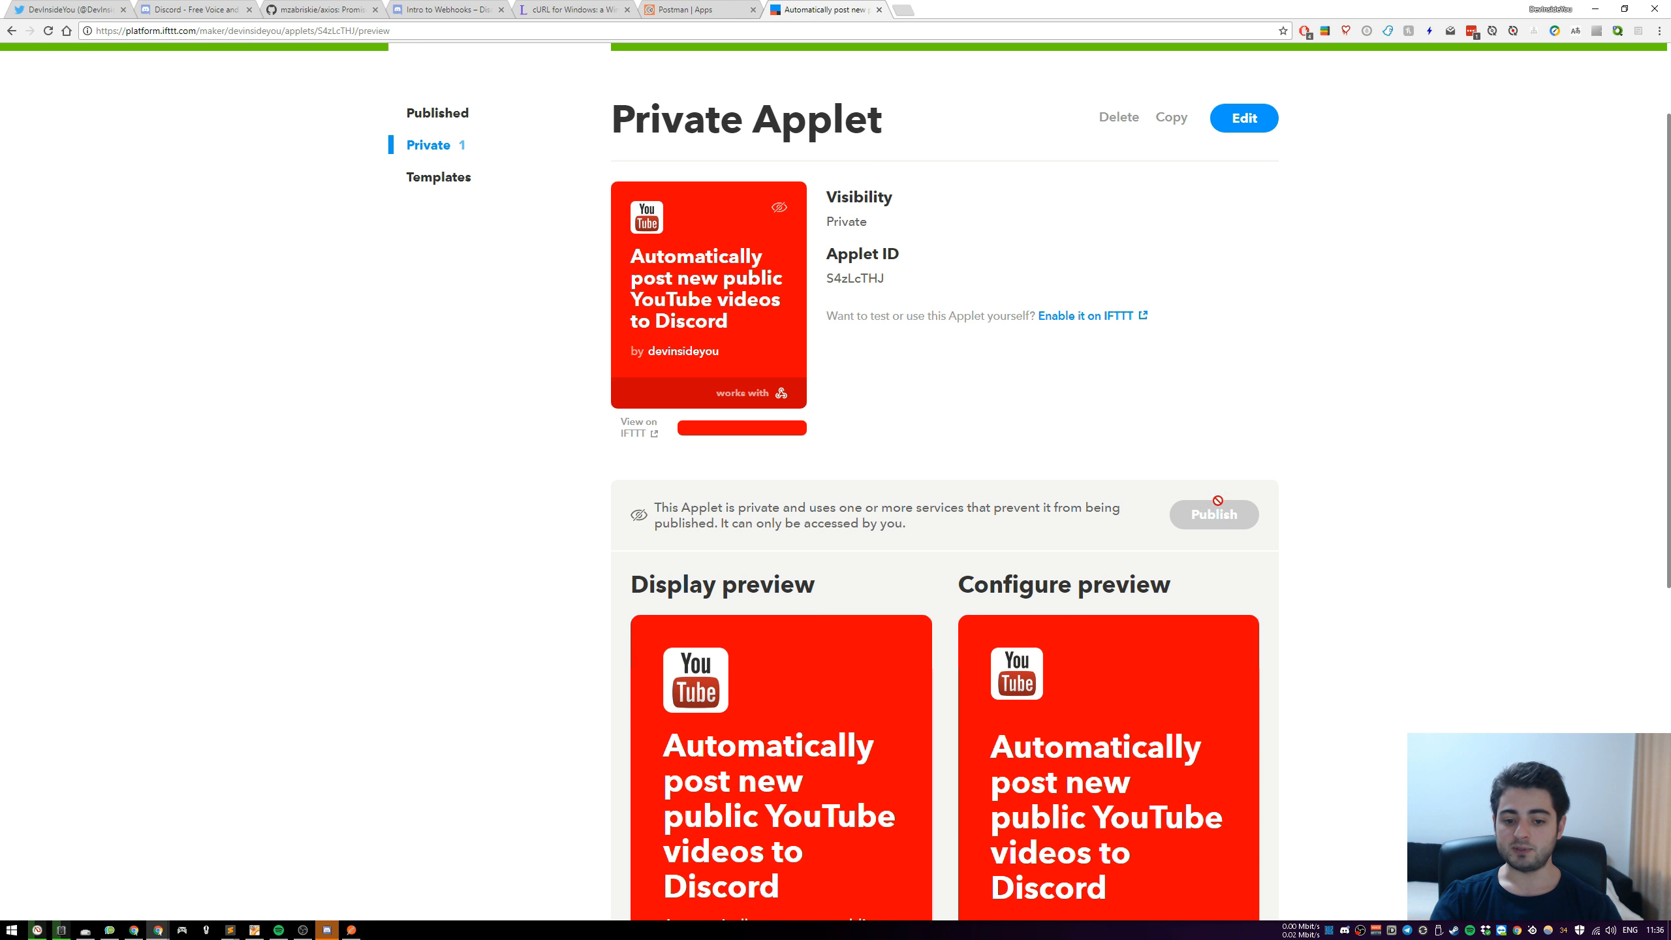
pyautogui.scroll(-6, 1221, 507)
pyautogui.scroll(-2, 1421, 533)
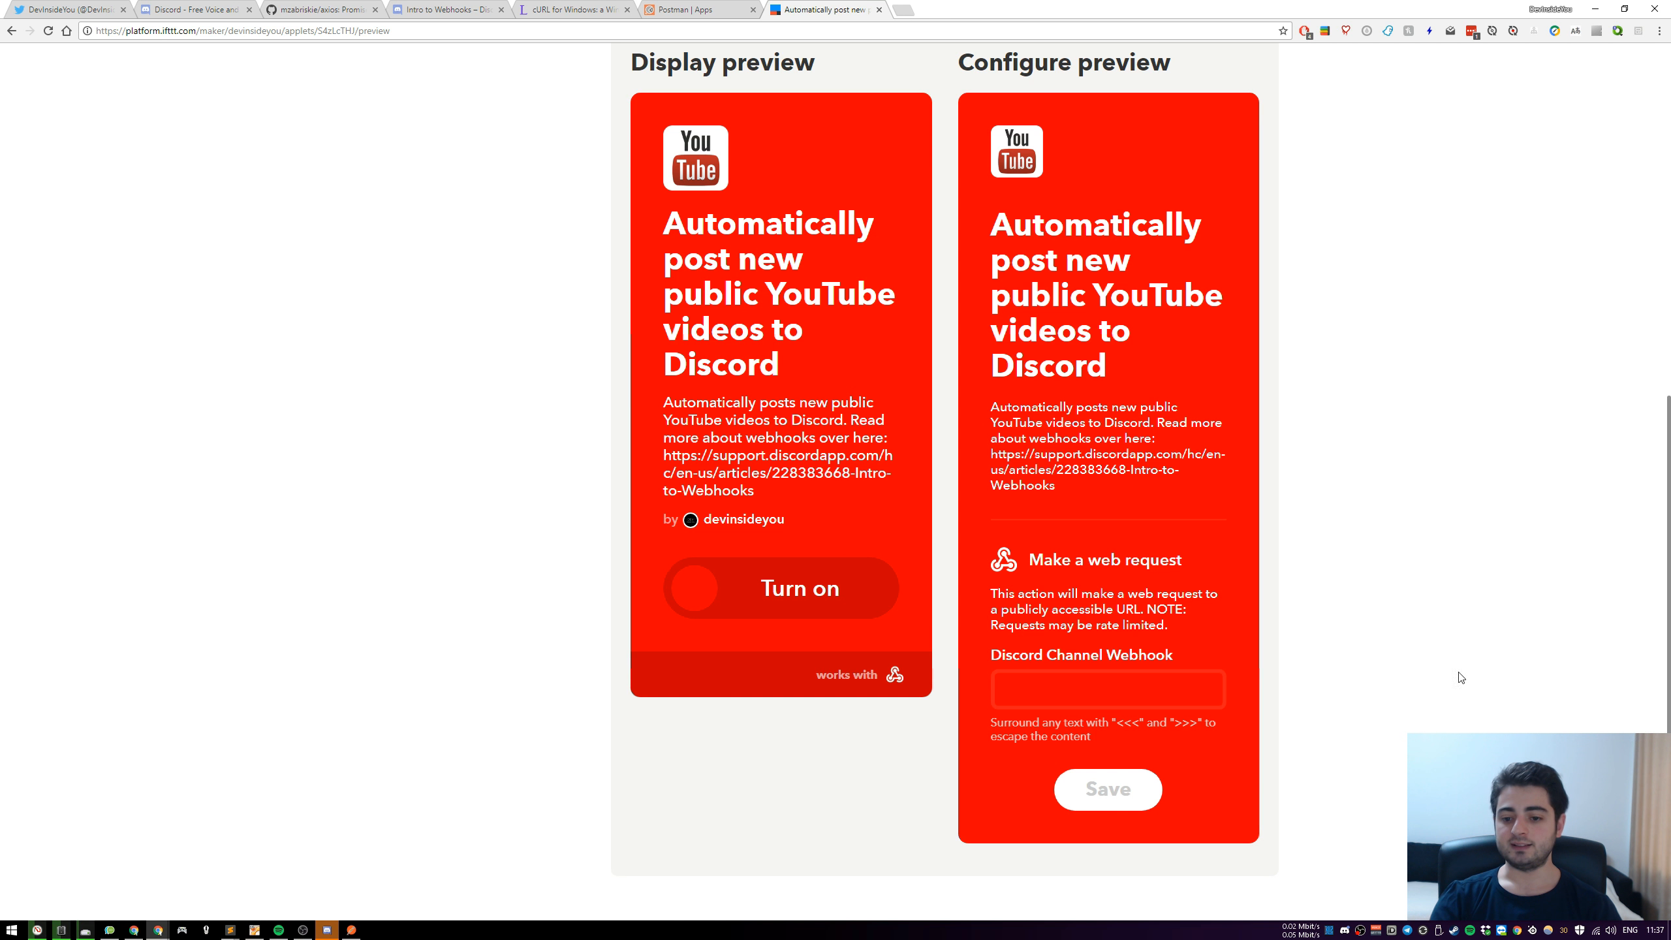
pyautogui.scroll(-2, 1458, 678)
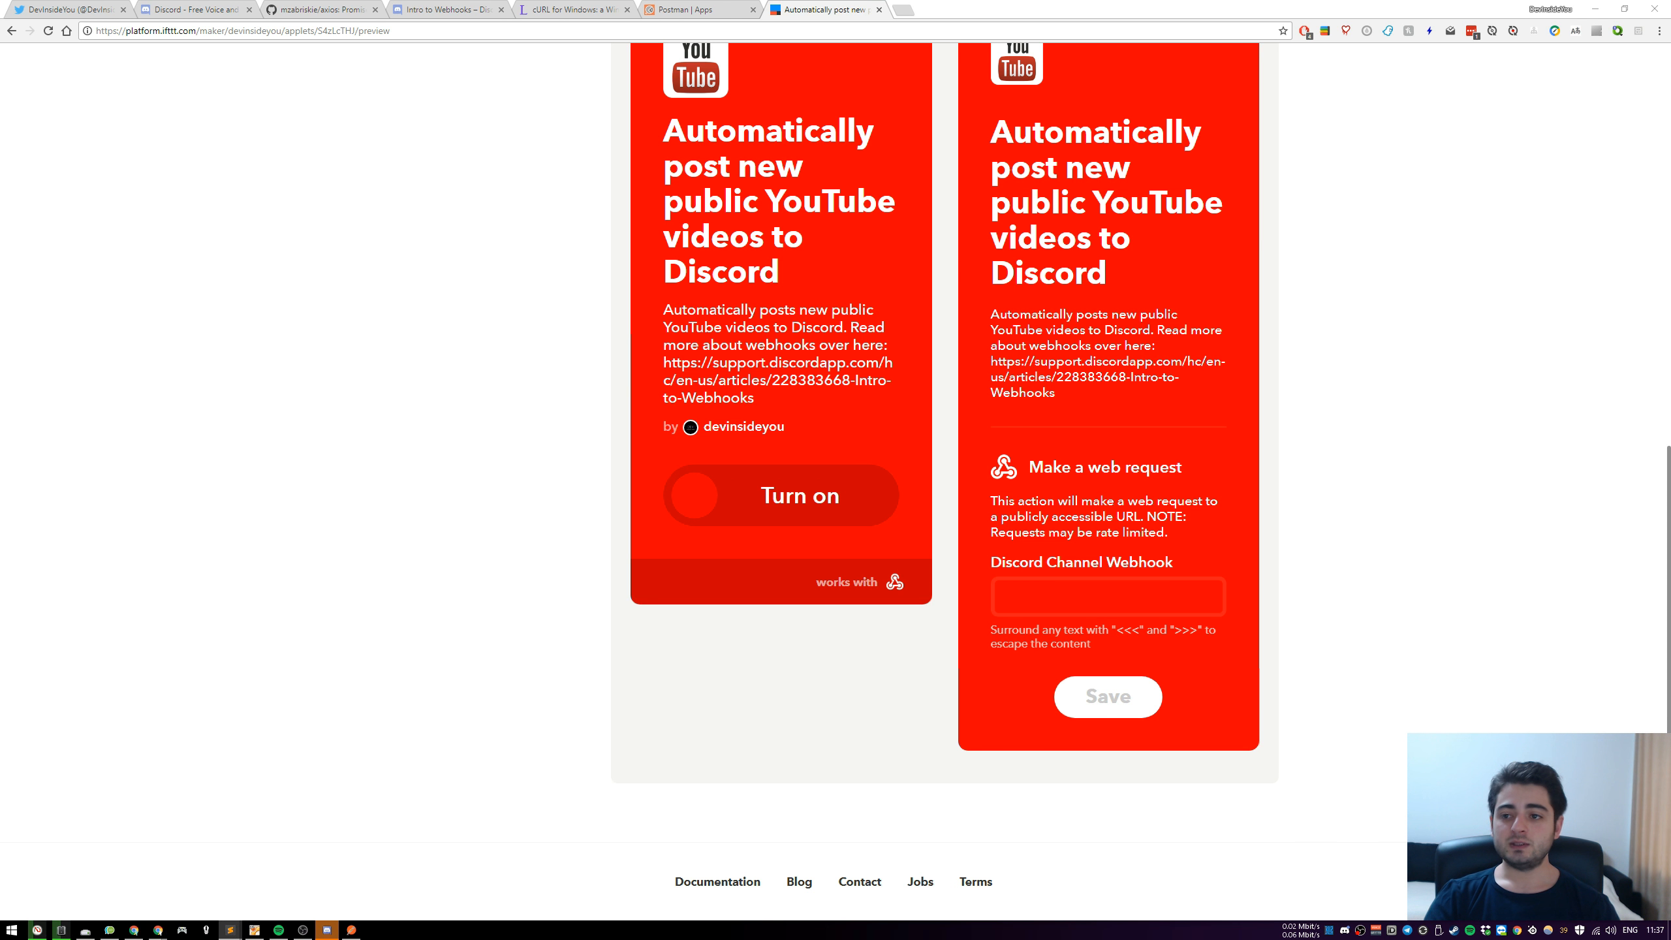
pyautogui.click(1597, 9)
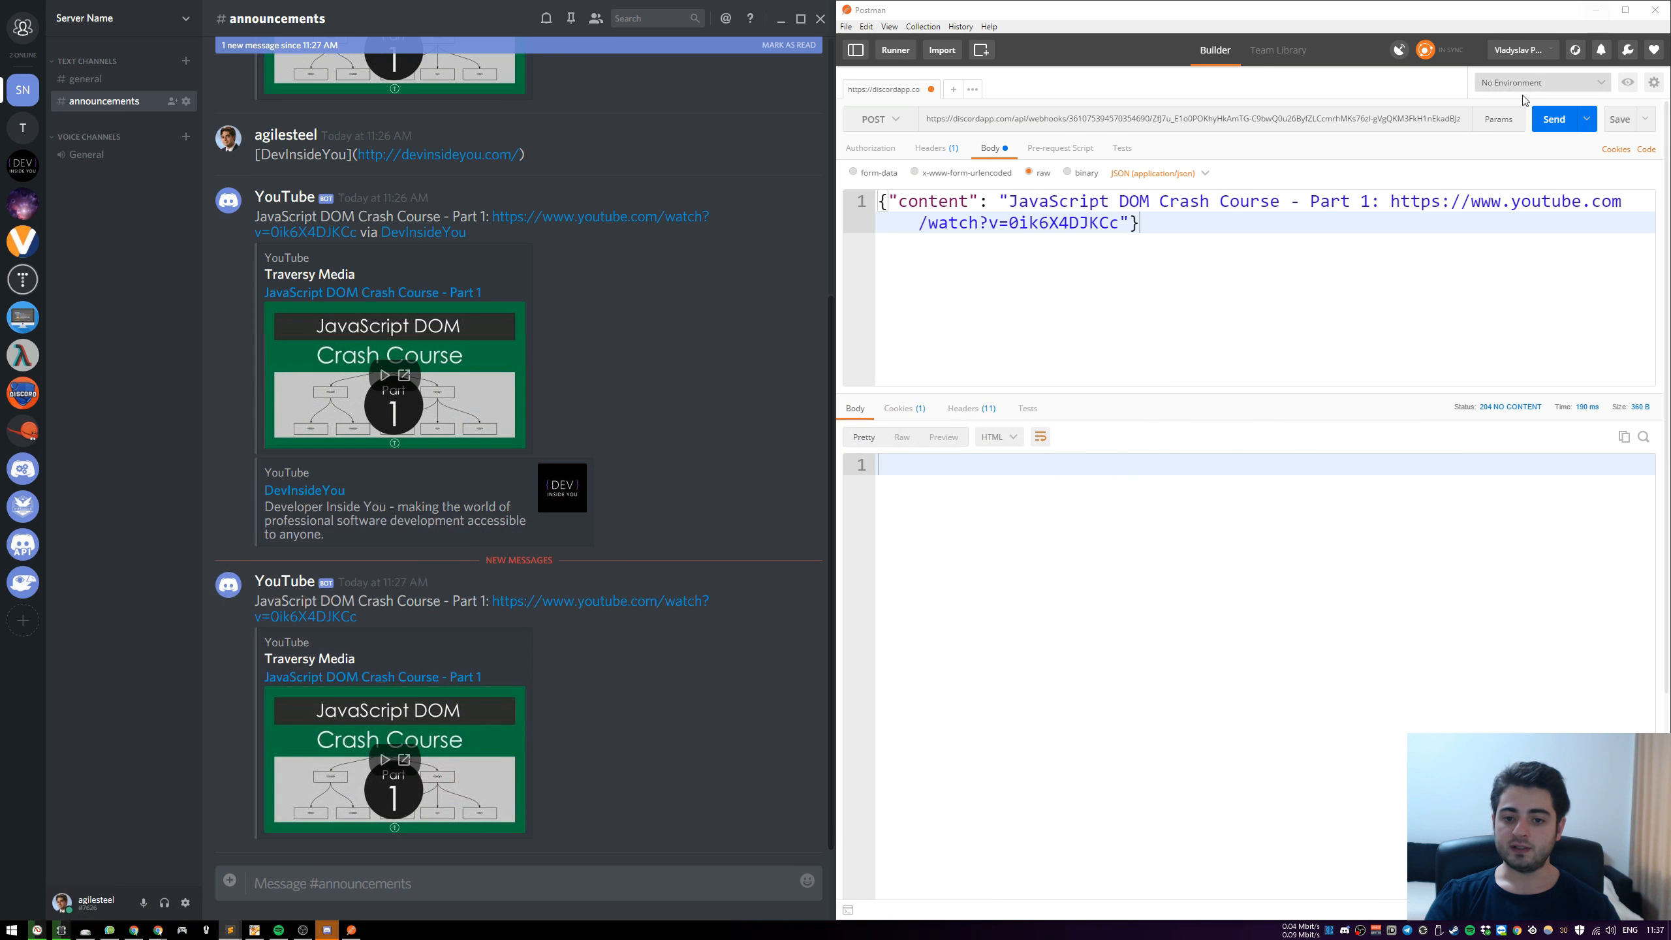